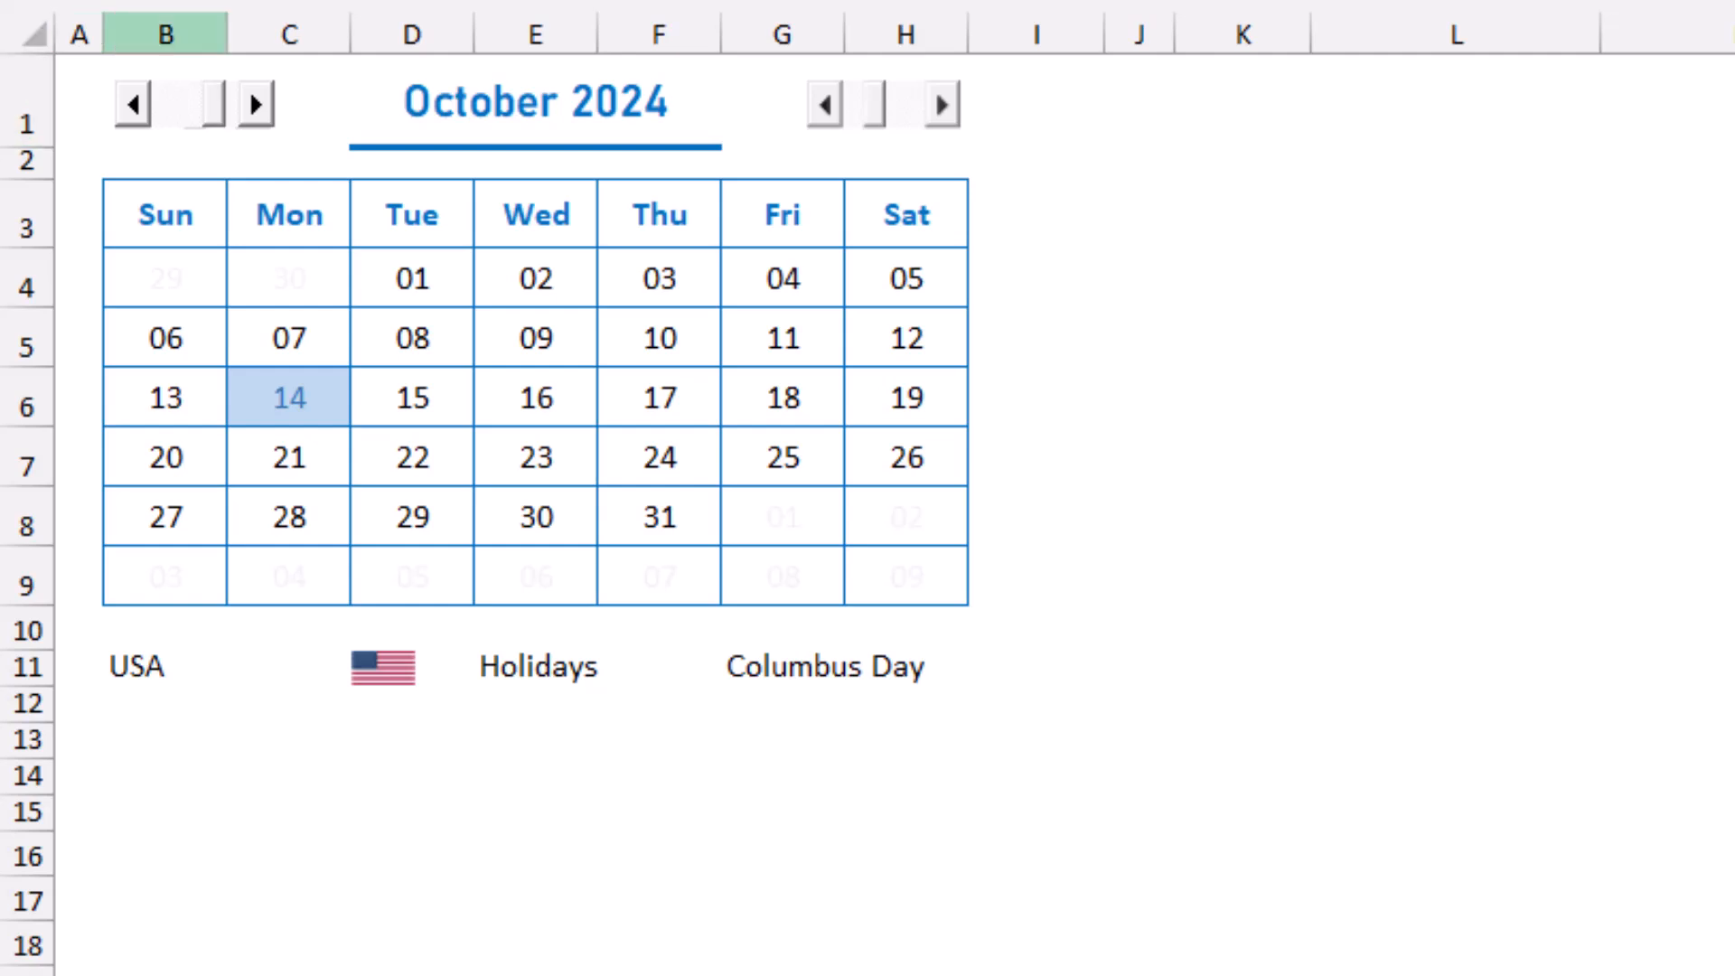
Advance the finished calendar to November 2024 and choose Canada as its country.
key("Right")
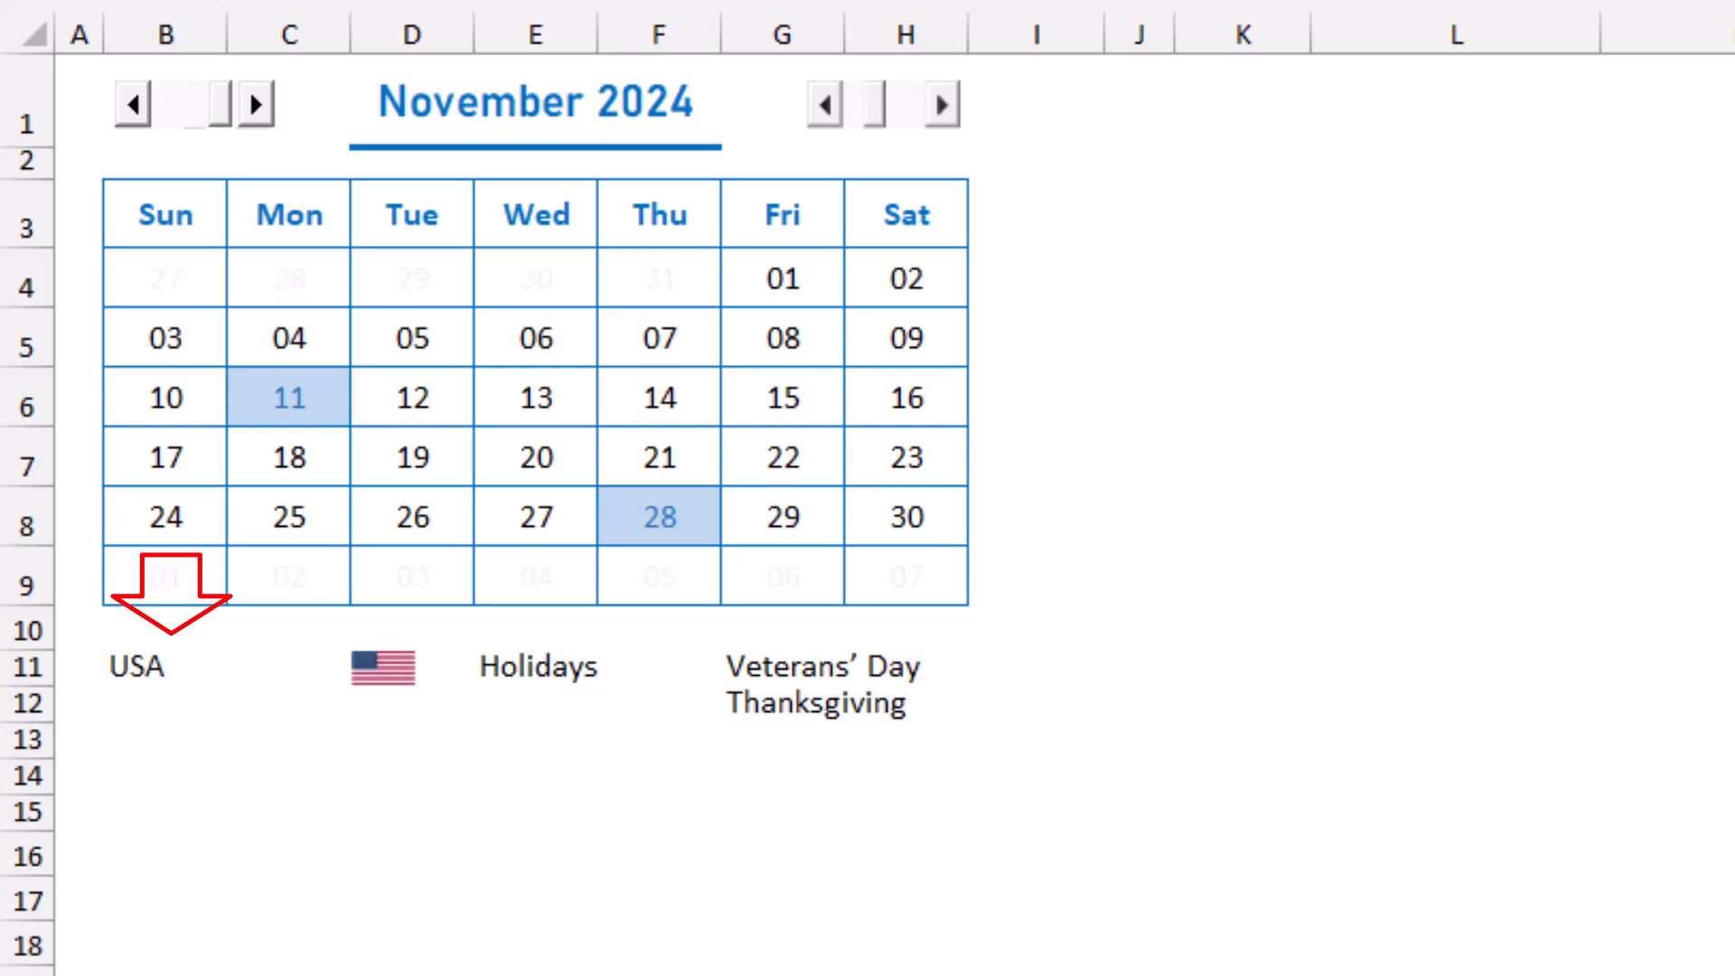
left_click(165, 668)
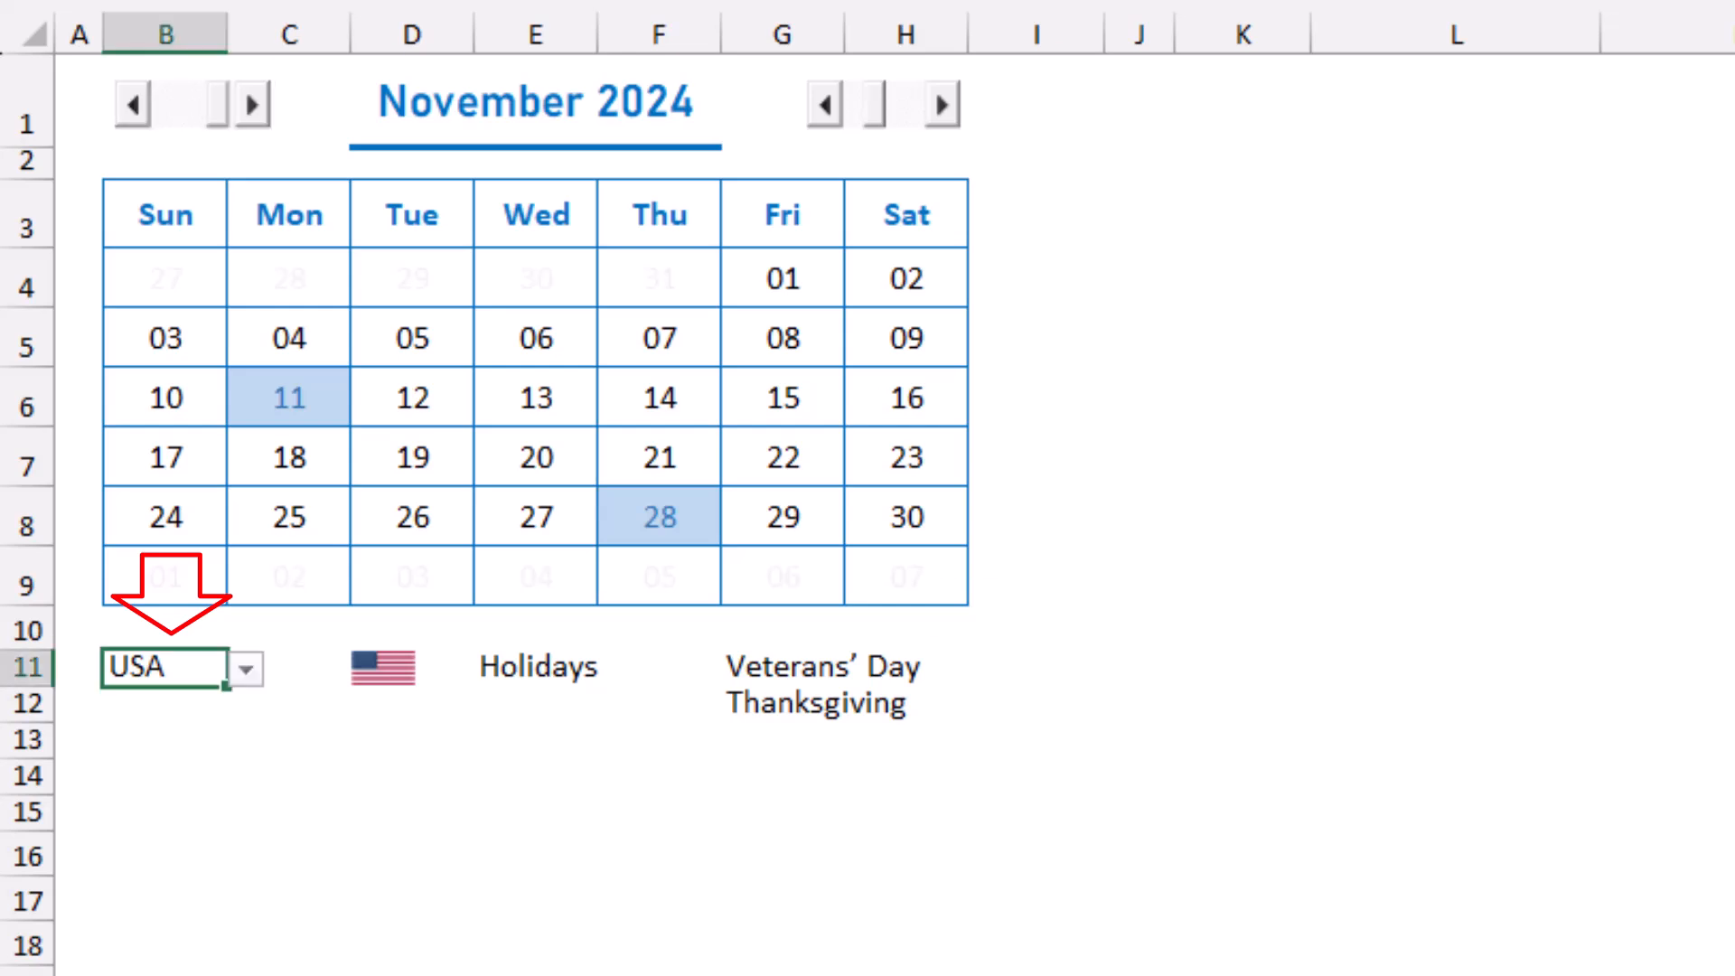
left_click(246, 670)
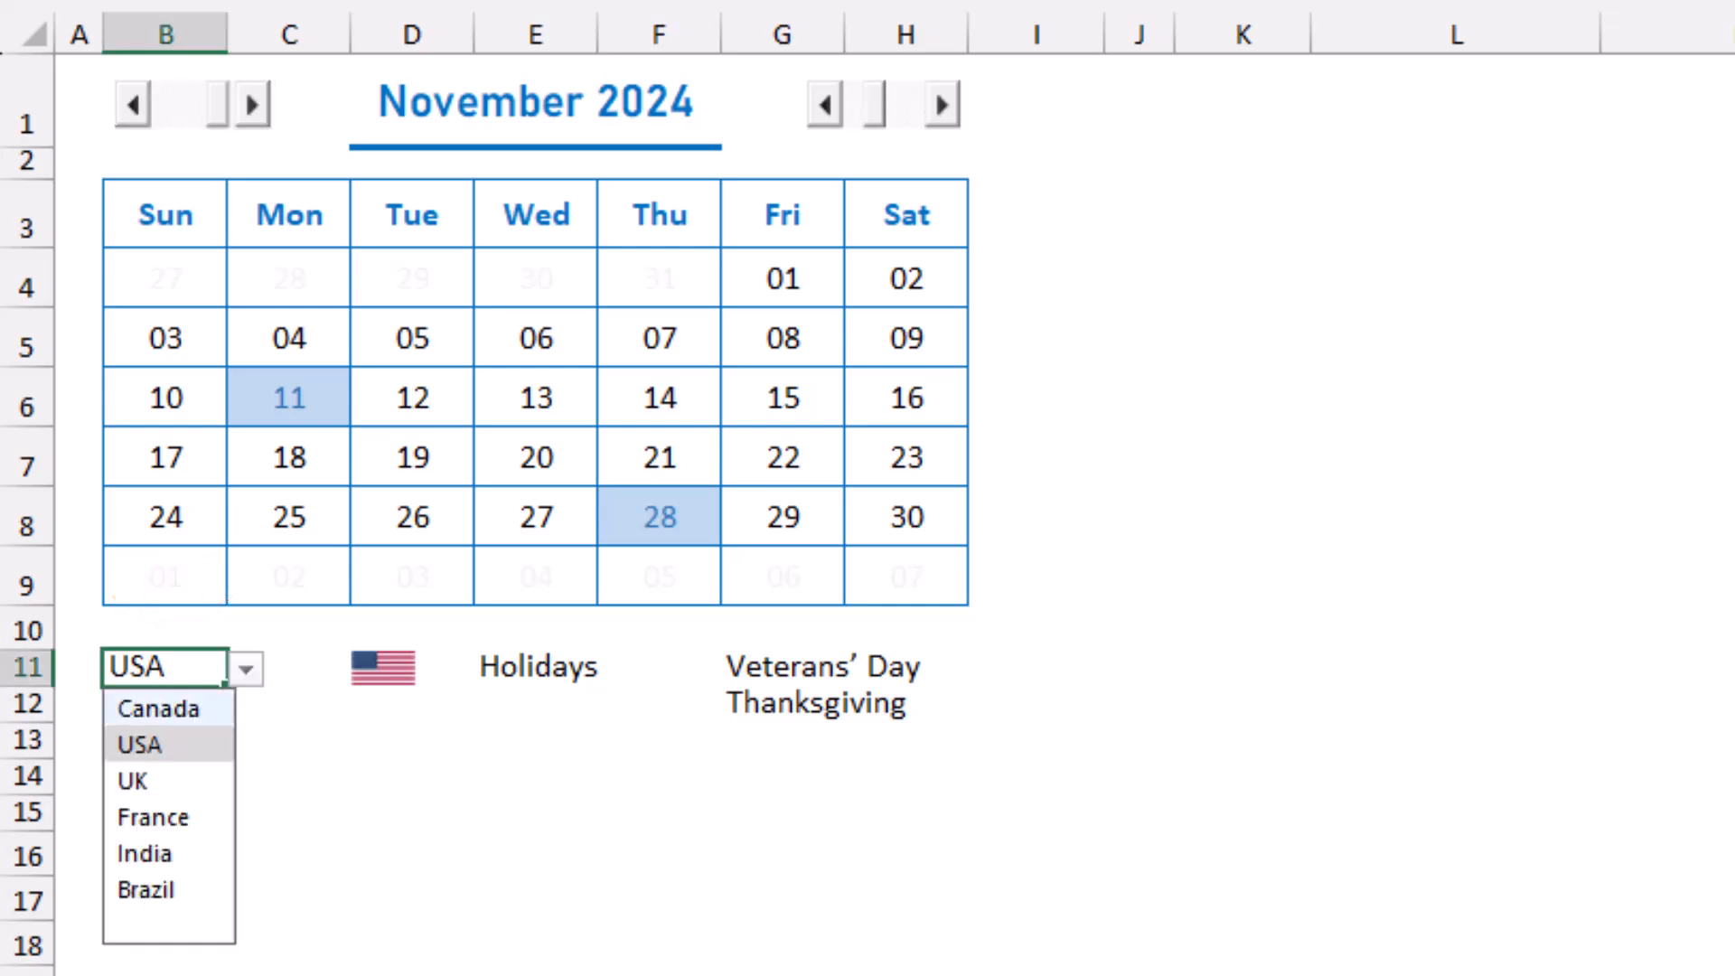
left_click(158, 708)
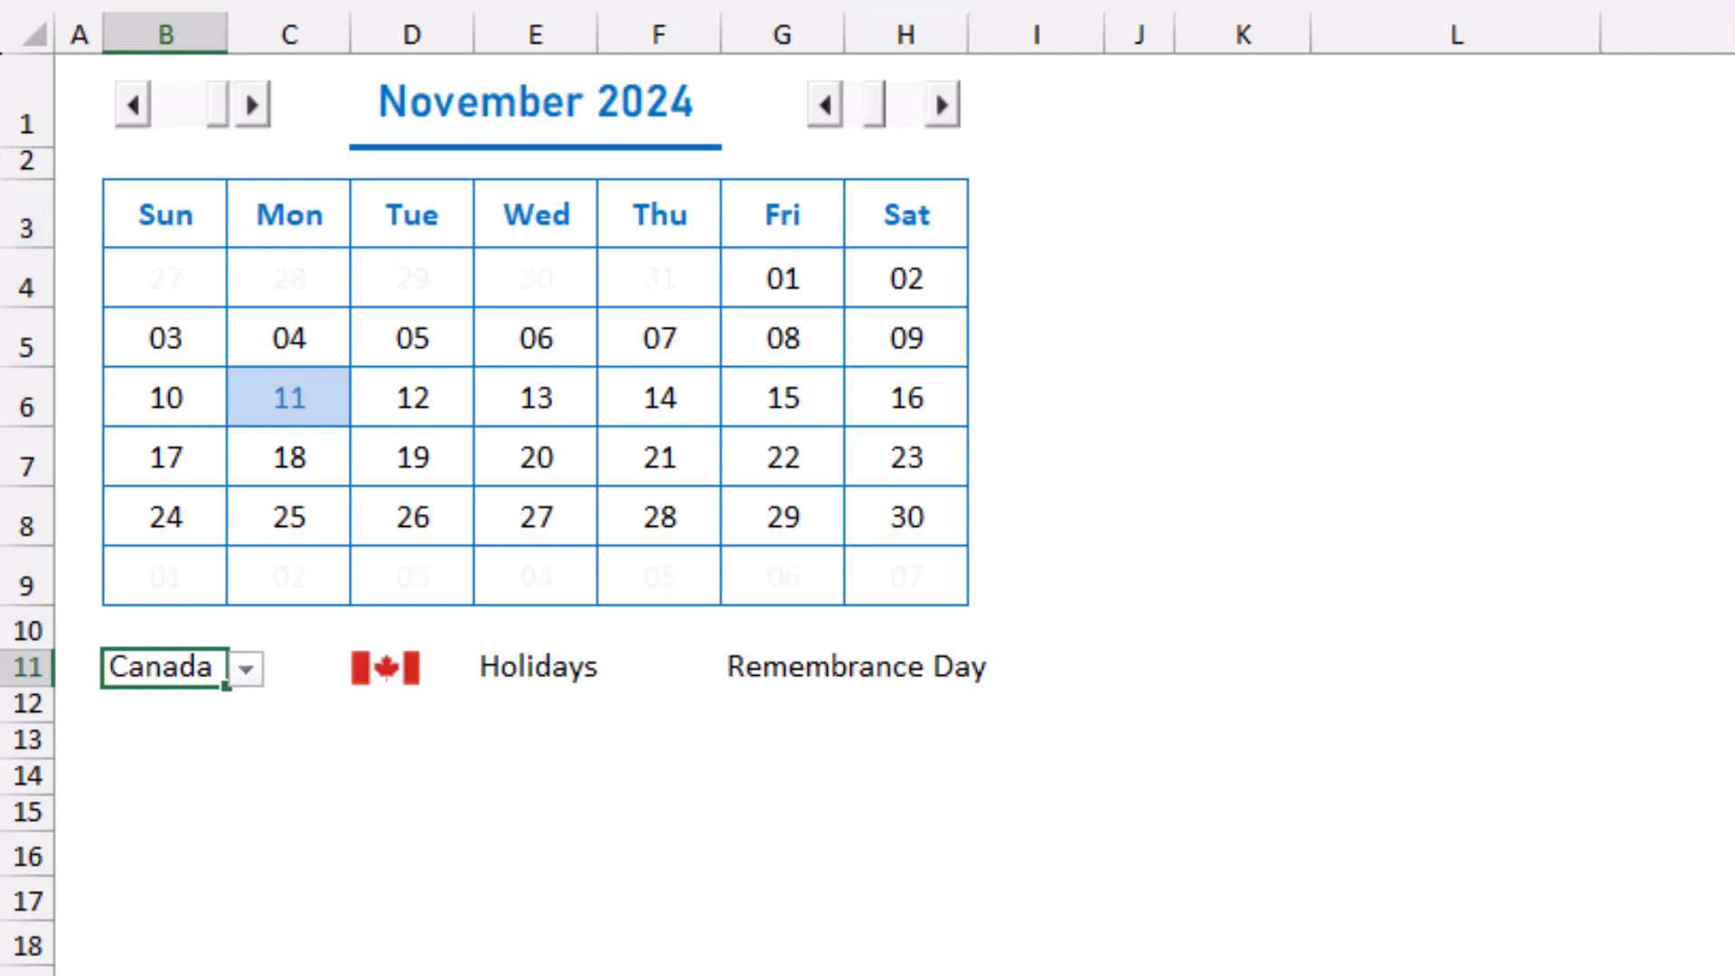
Step the calendar back four months from November 2024 to review Canada's highlighted holidays.
left_click(133, 104)
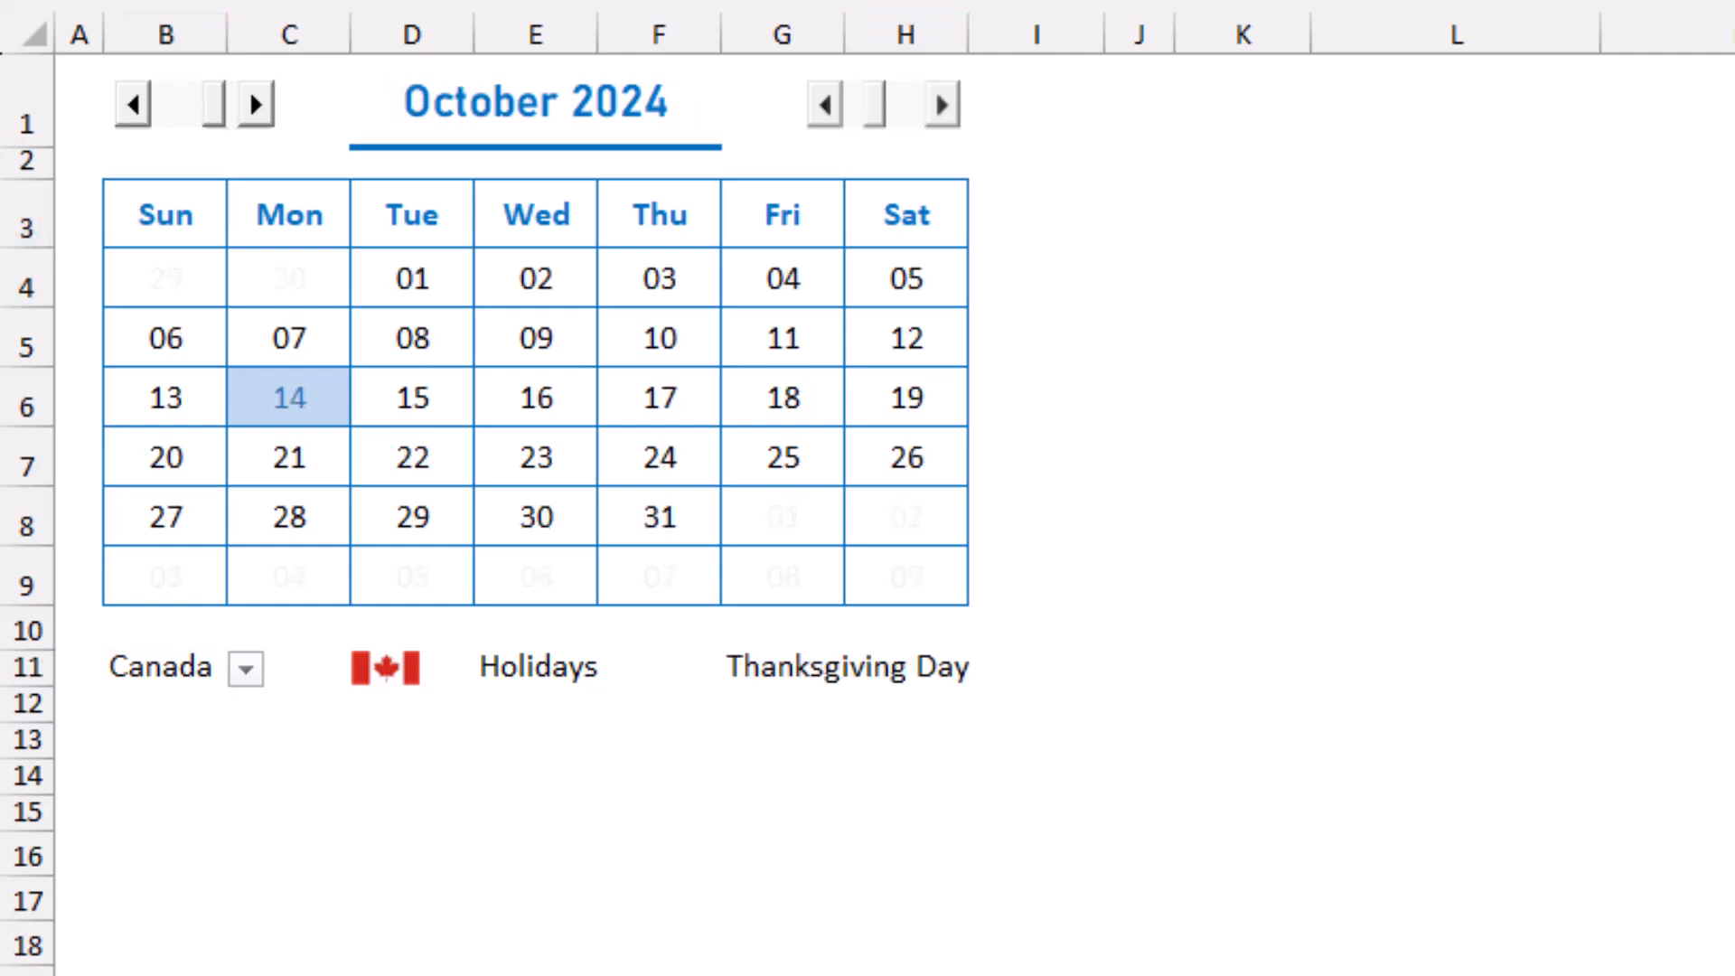
left_click(133, 105)
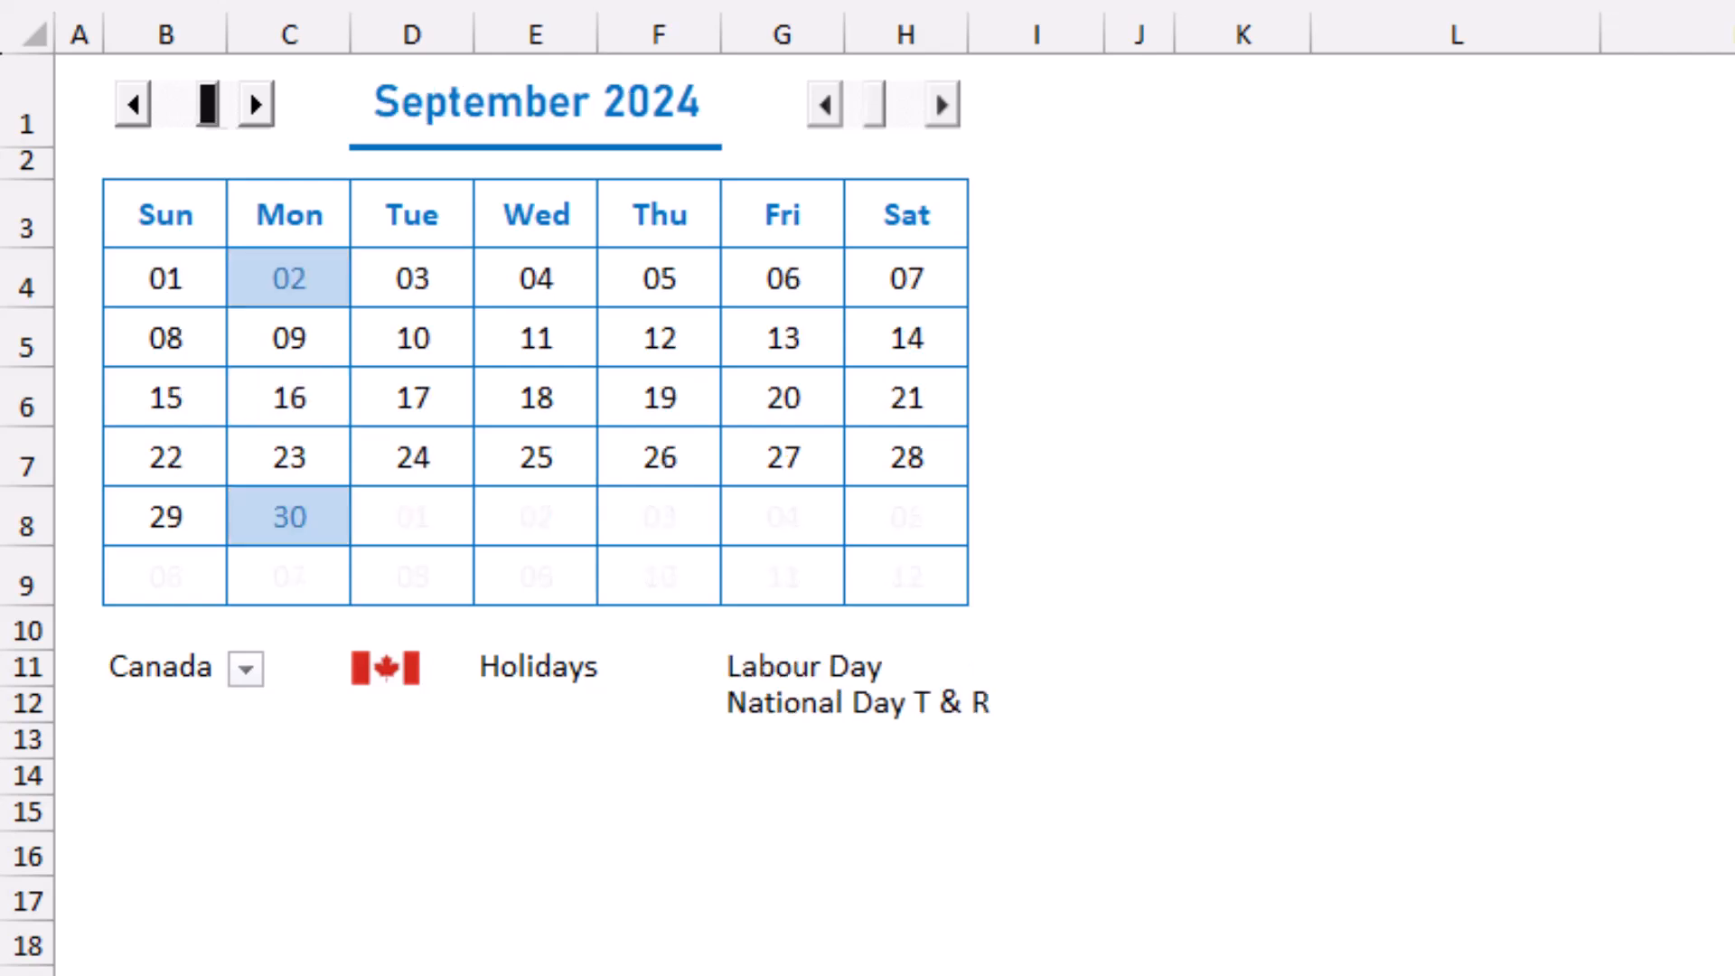
left_click(133, 105)
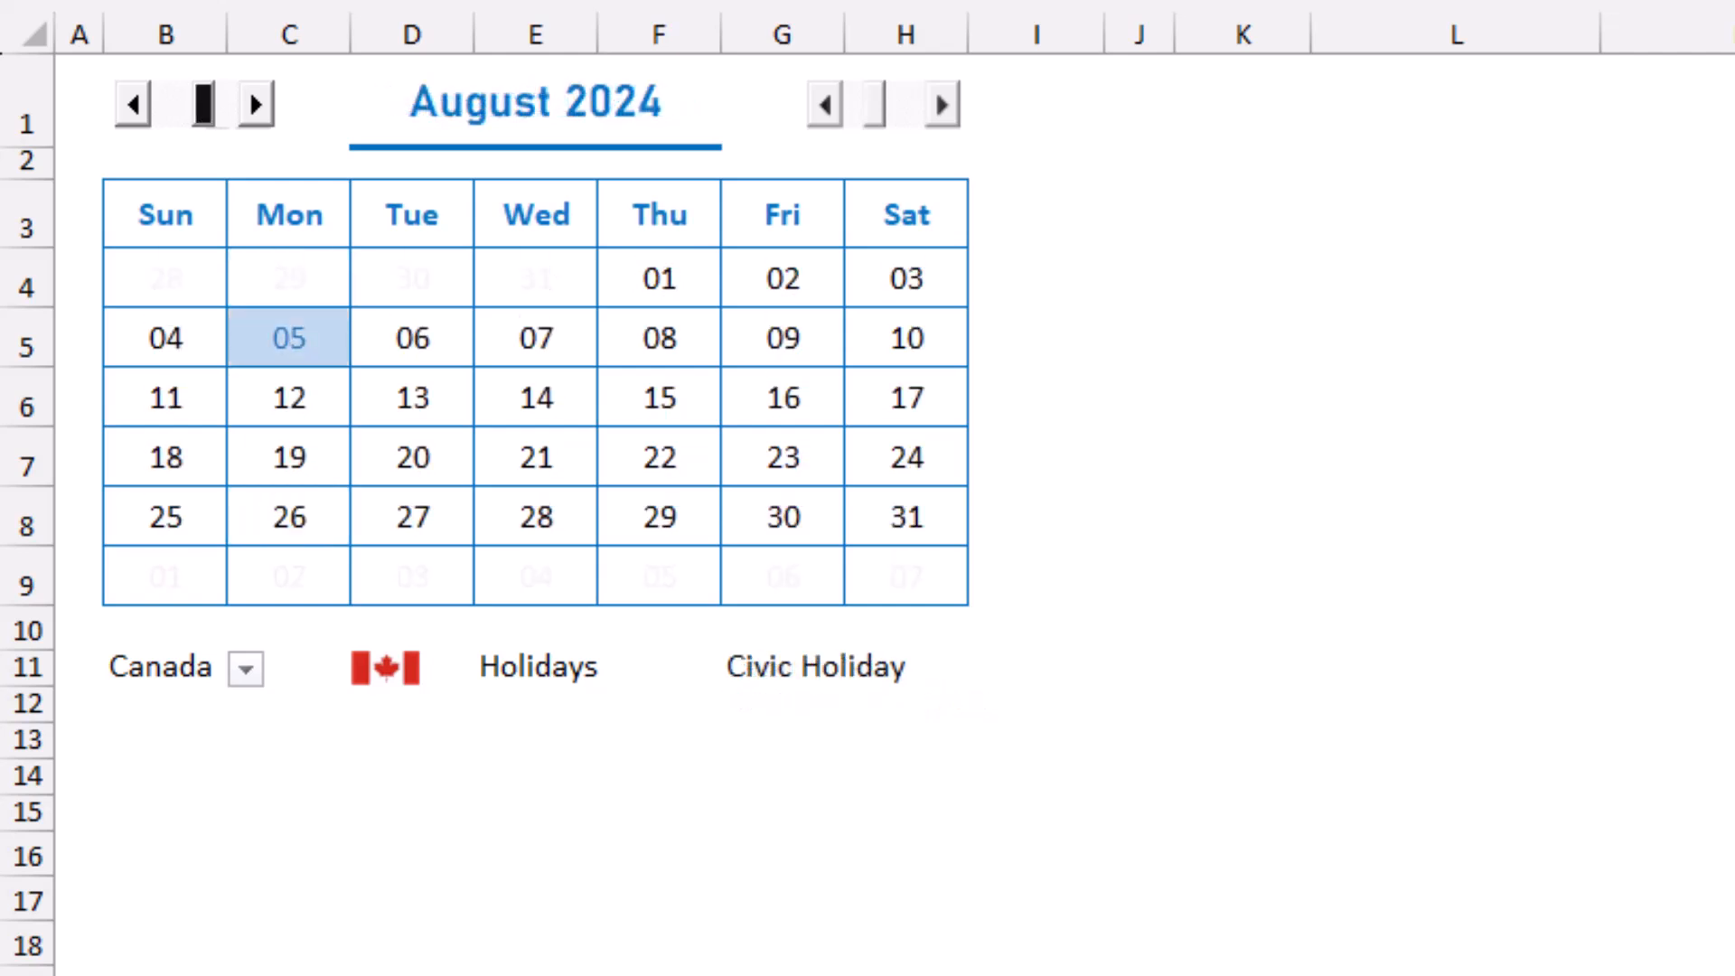
left_click(133, 105)
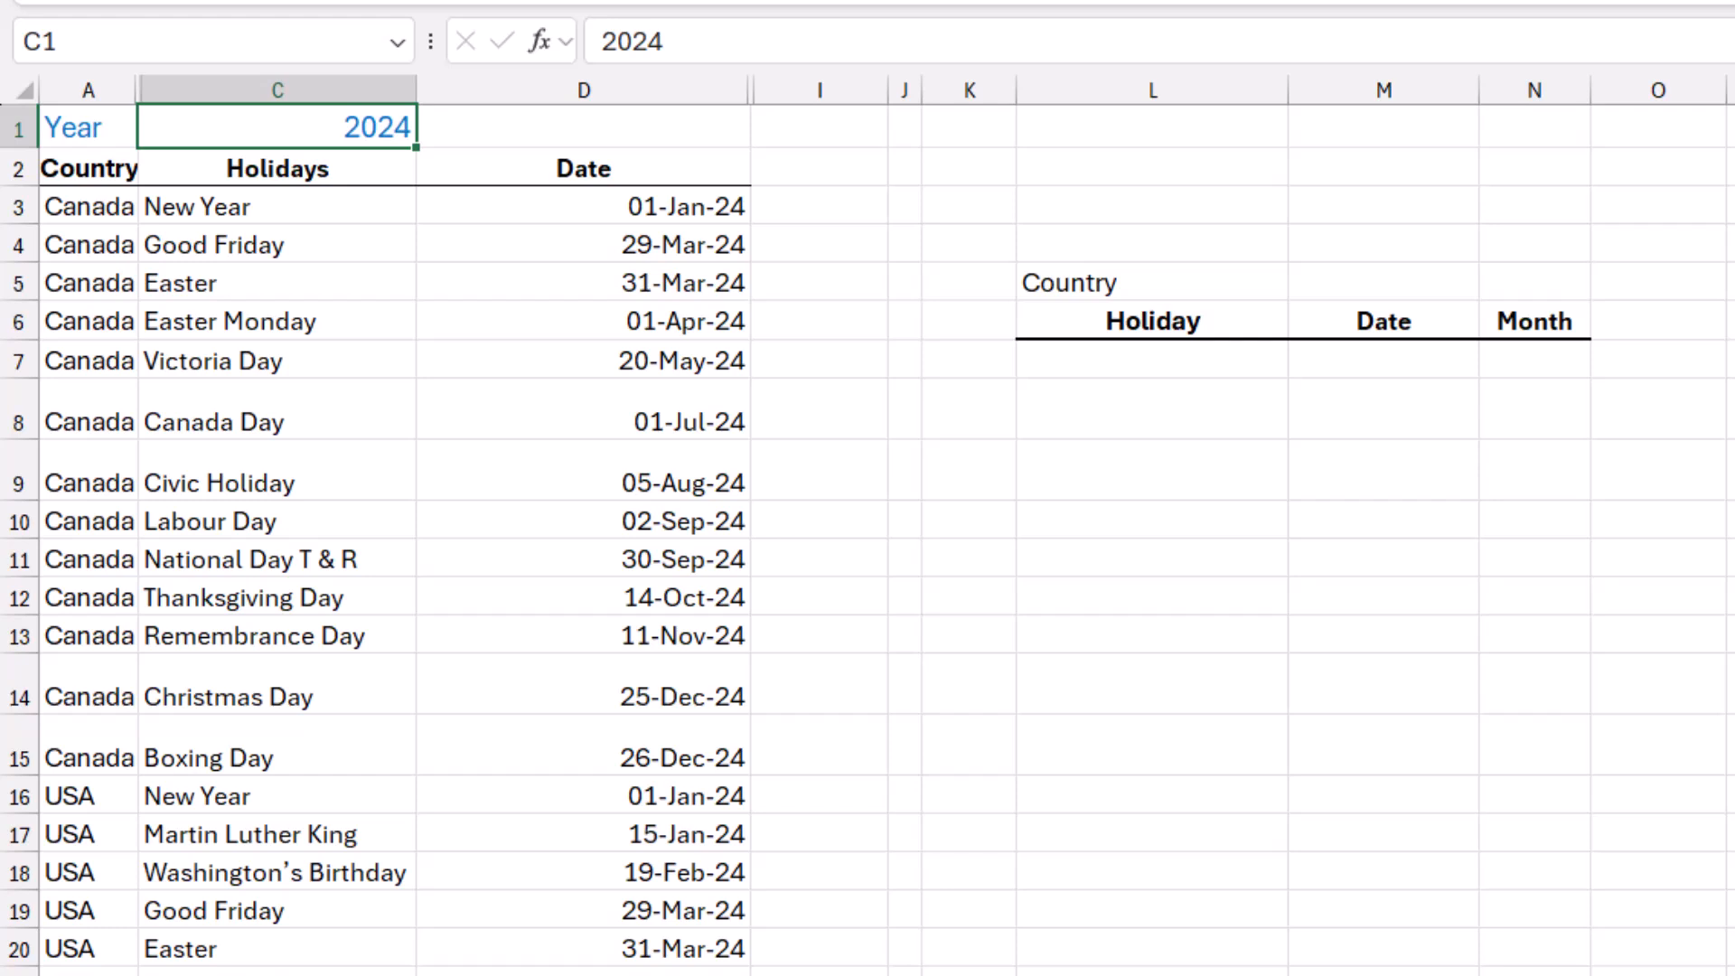
Unhide the flag column B between the Country and Holidays columns.
left_click_drag(87, 90, 181, 90)
right_click(170, 96)
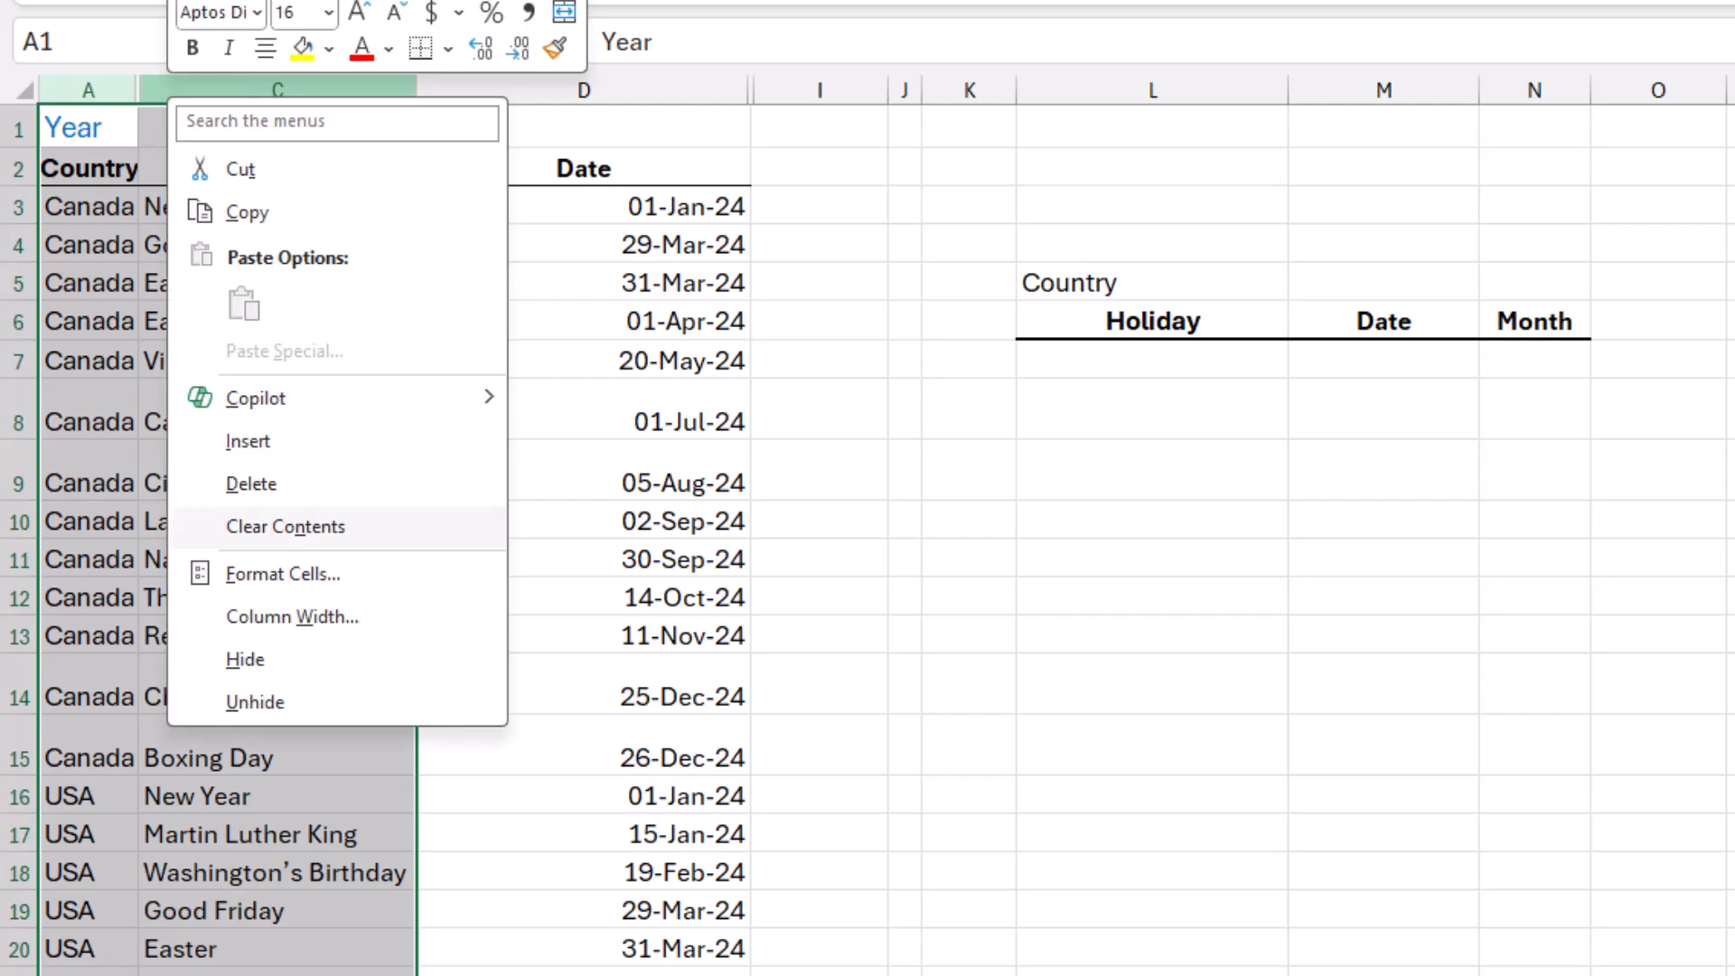
left_click(255, 702)
left_click(376, 207)
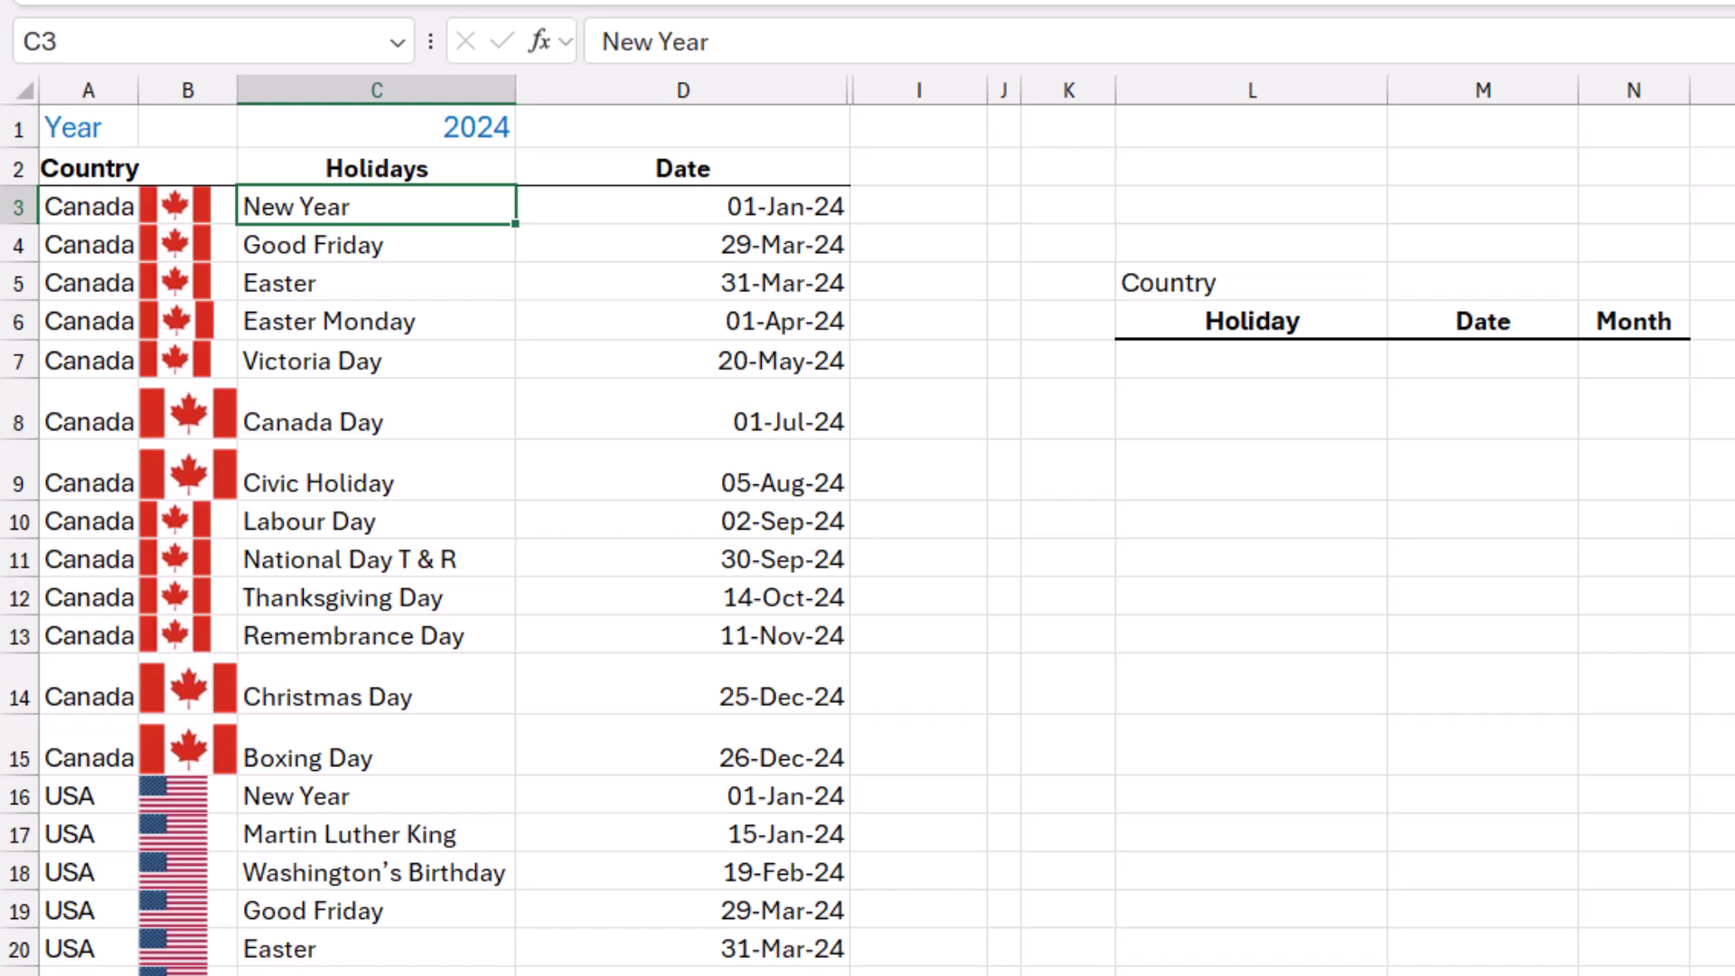
Unhide helper columns E to H and examine DD, M, WkD, Occ and the date formula in D3.
left_click_drag(683, 90, 985, 90)
right_click(882, 90)
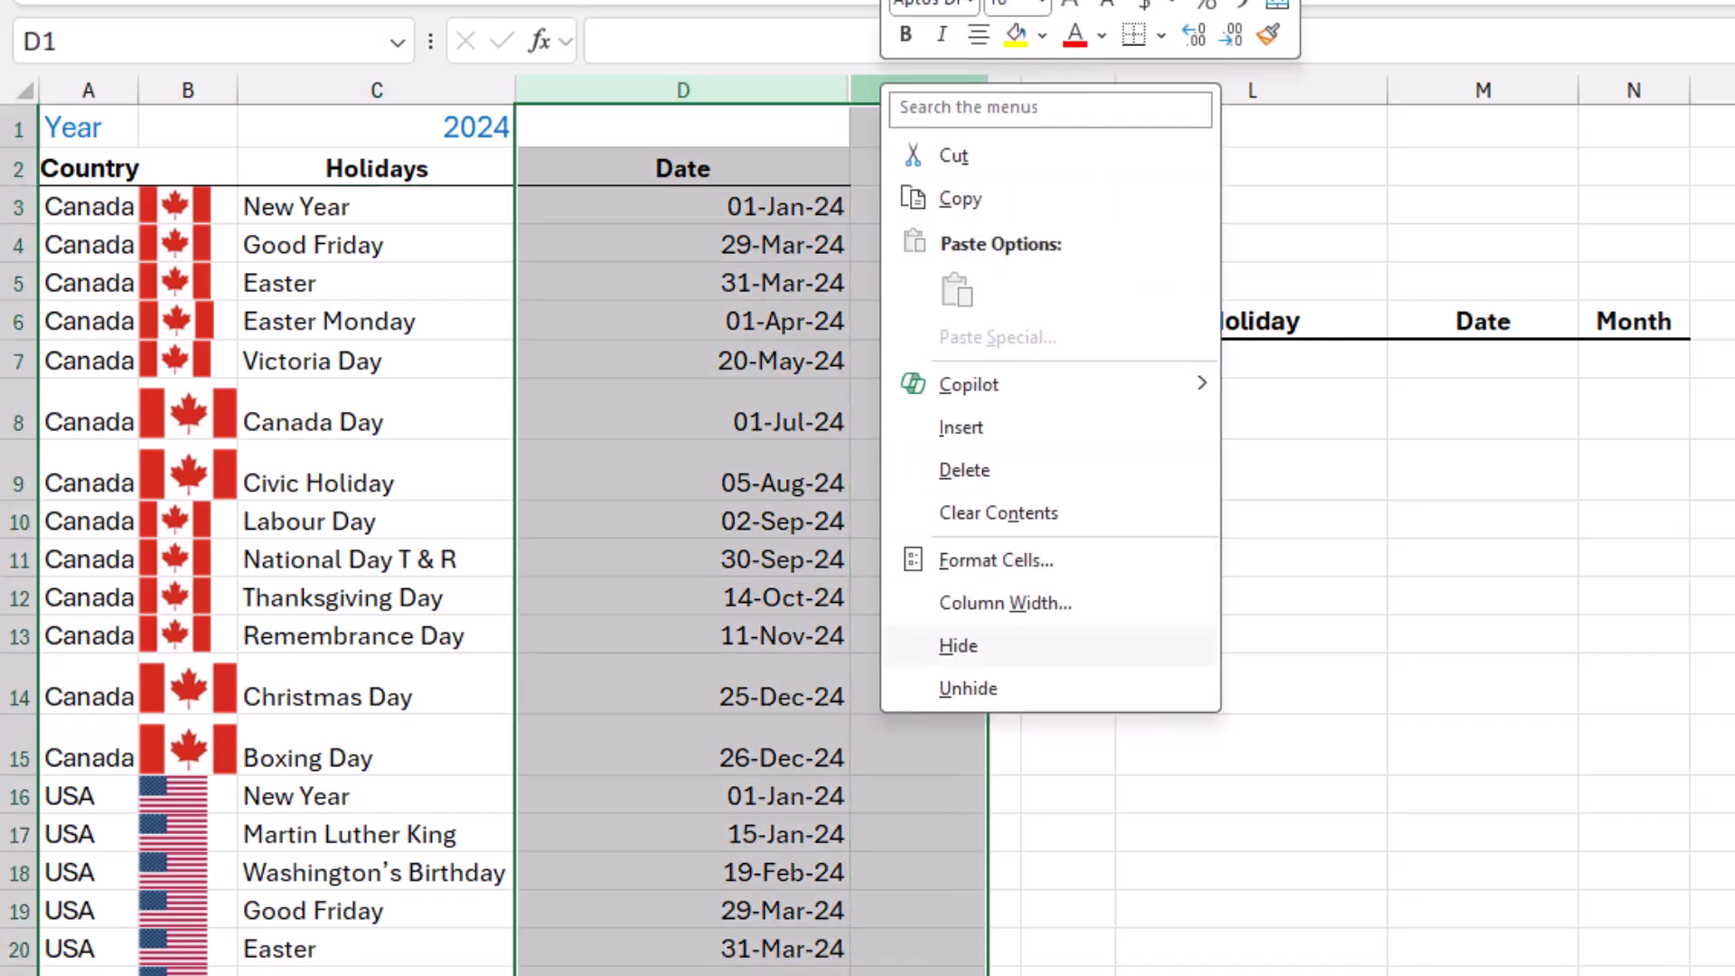
left_click(968, 688)
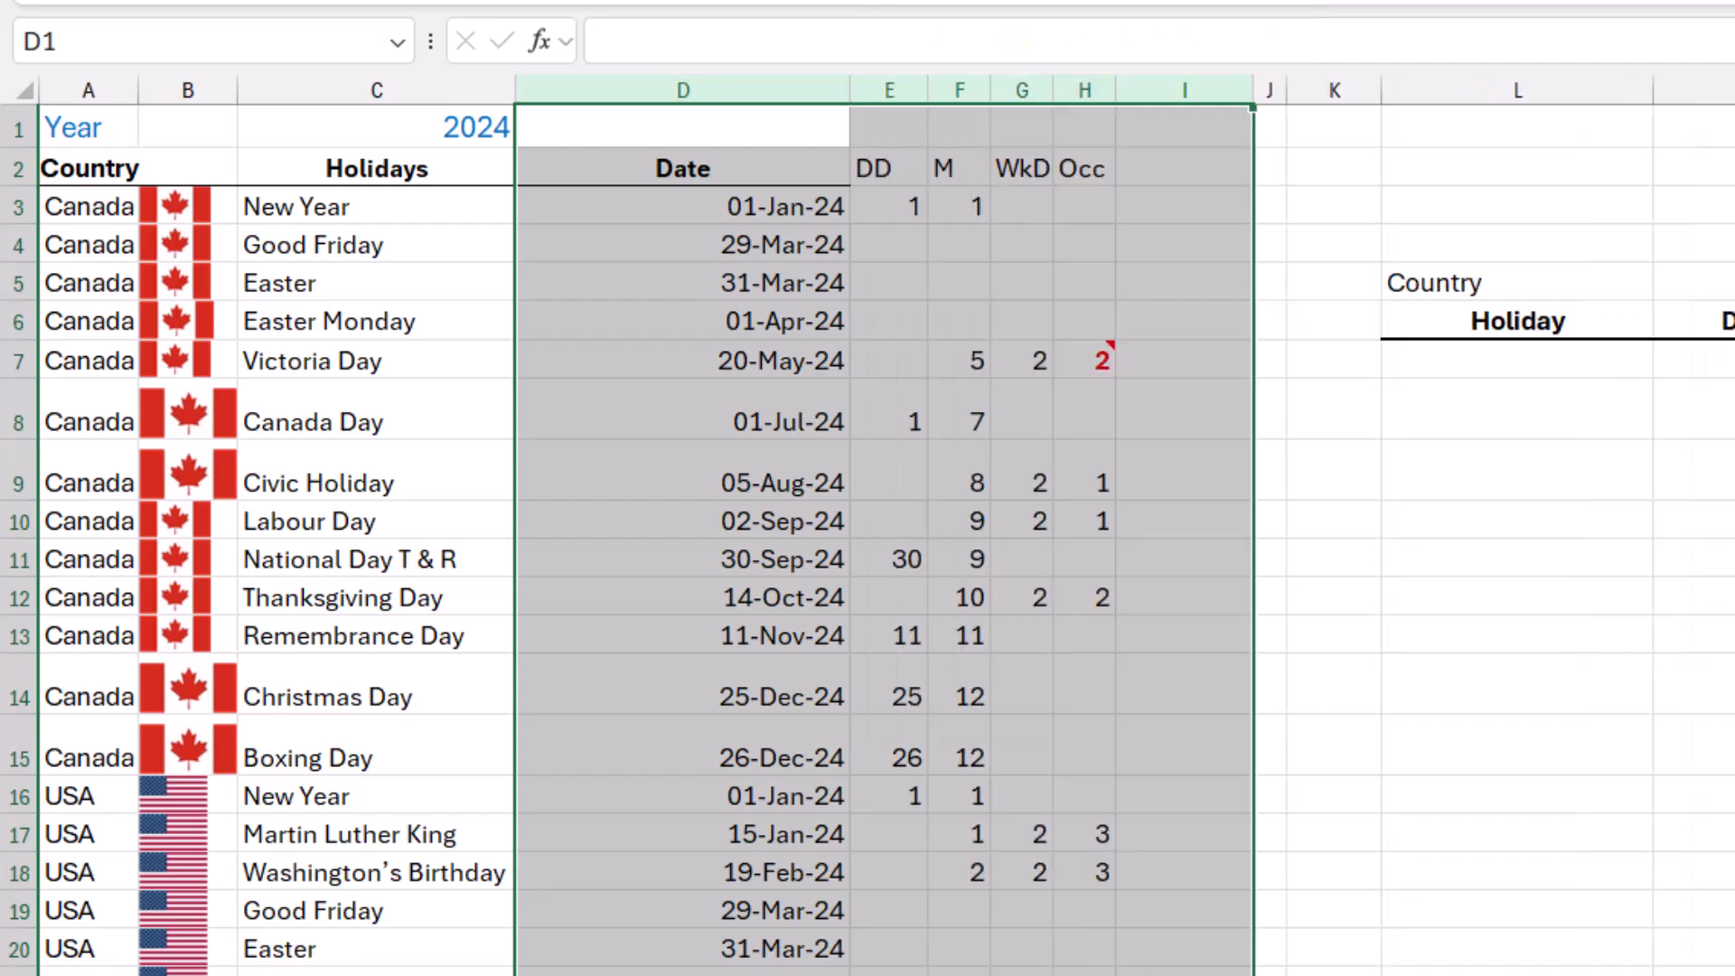
left_click(889, 91)
left_click(959, 90)
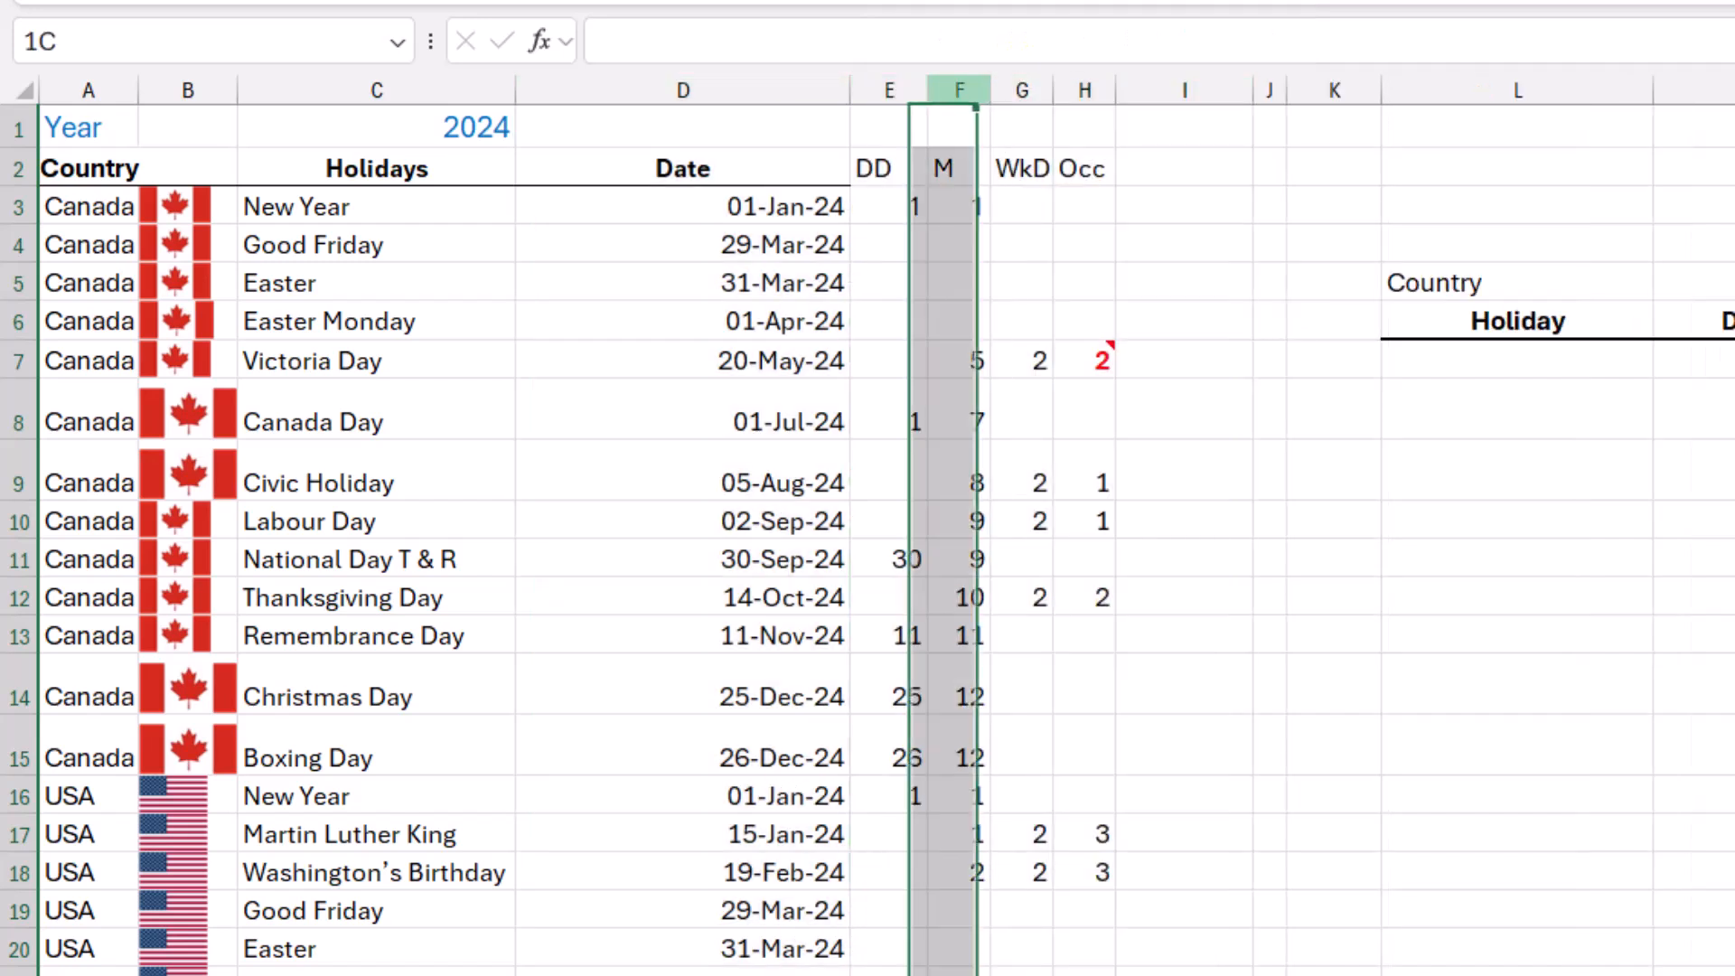
left_click(1022, 91)
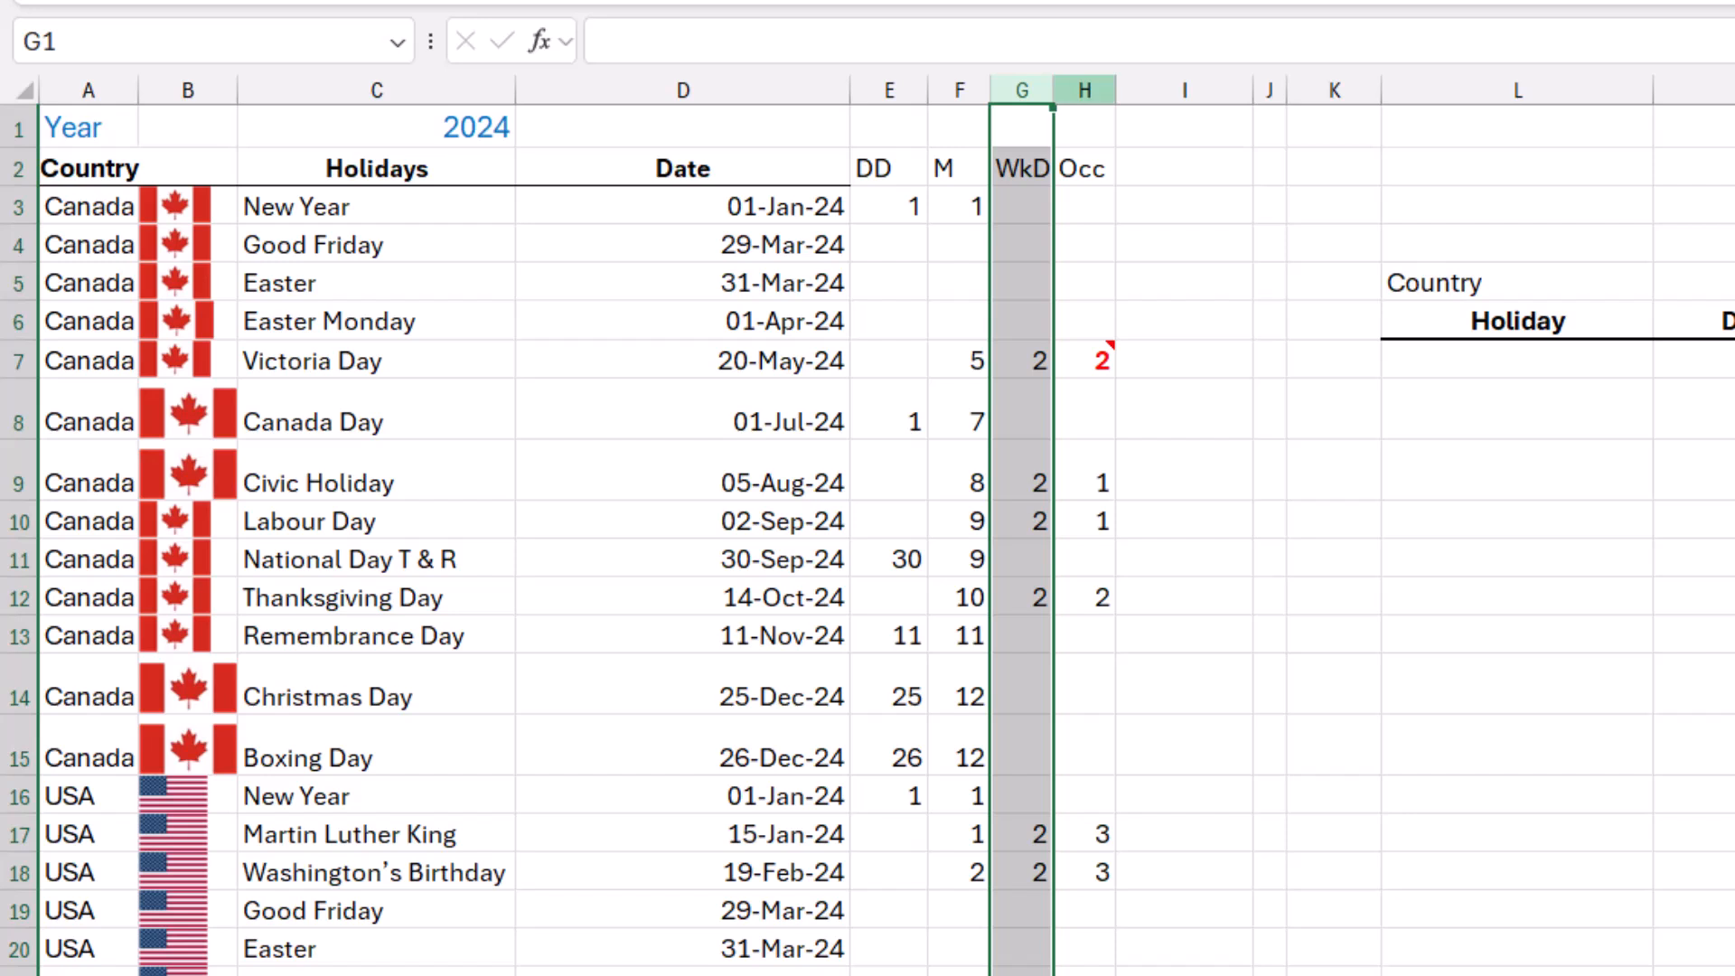
left_click(1084, 90)
left_click(683, 206)
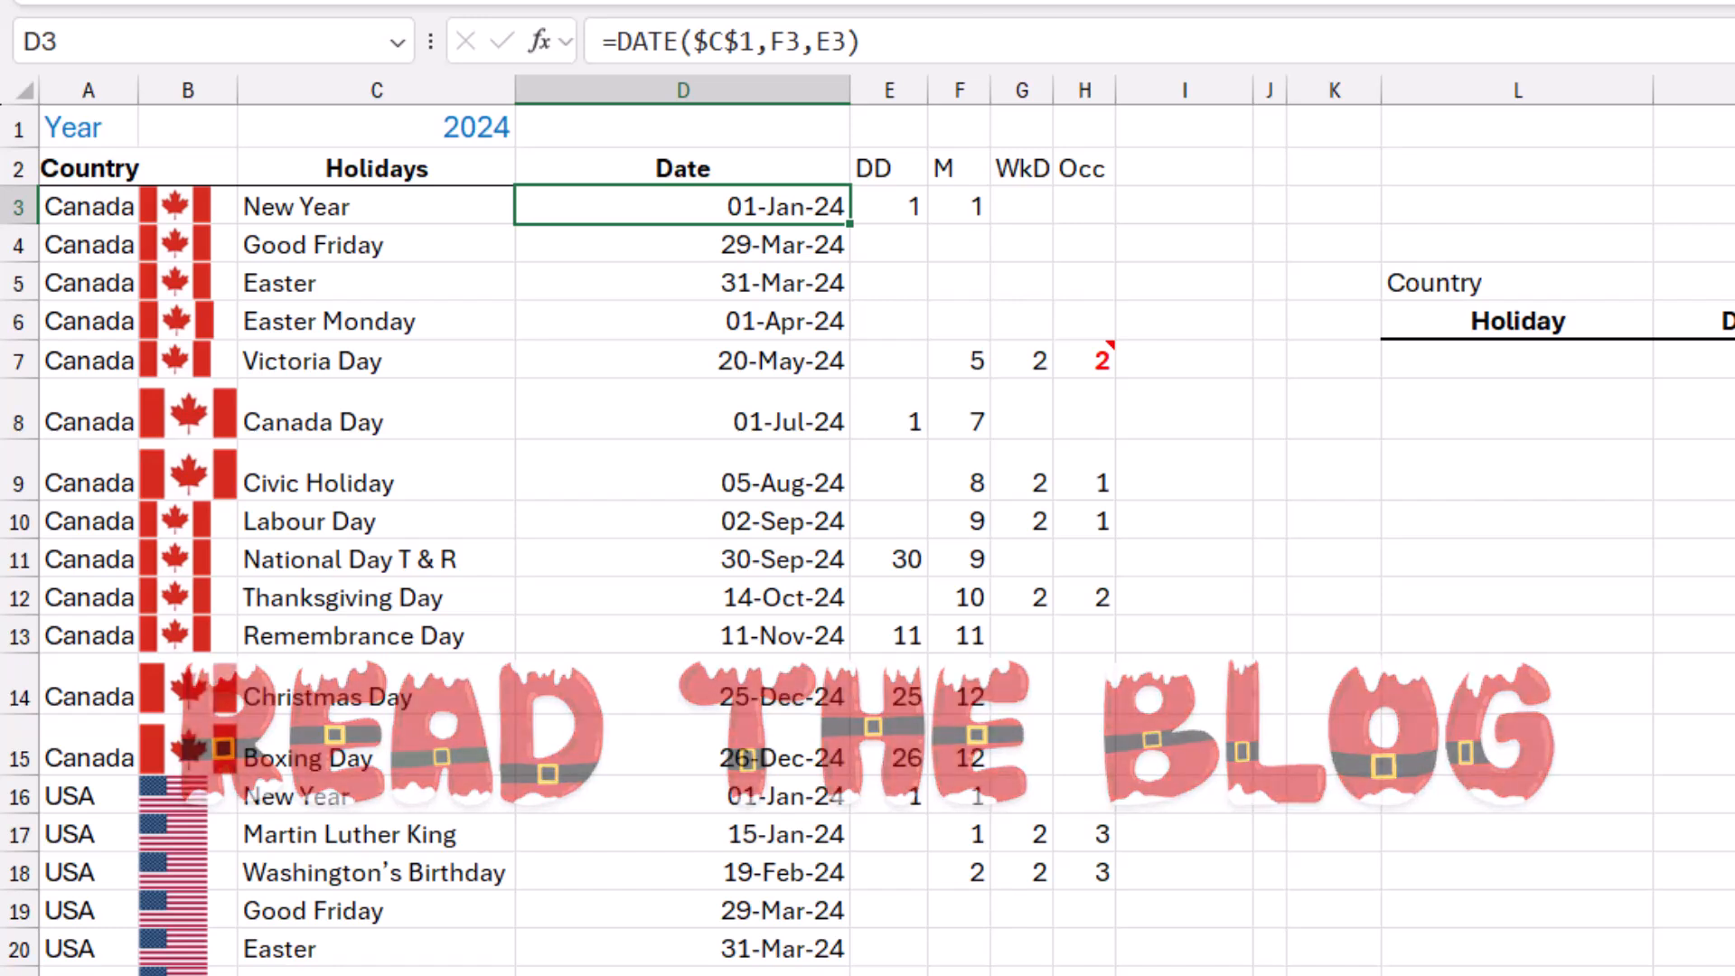
Hide helper columns E to H and the flag column B.
left_click_drag(889, 91, 1085, 90)
right_click(1088, 91)
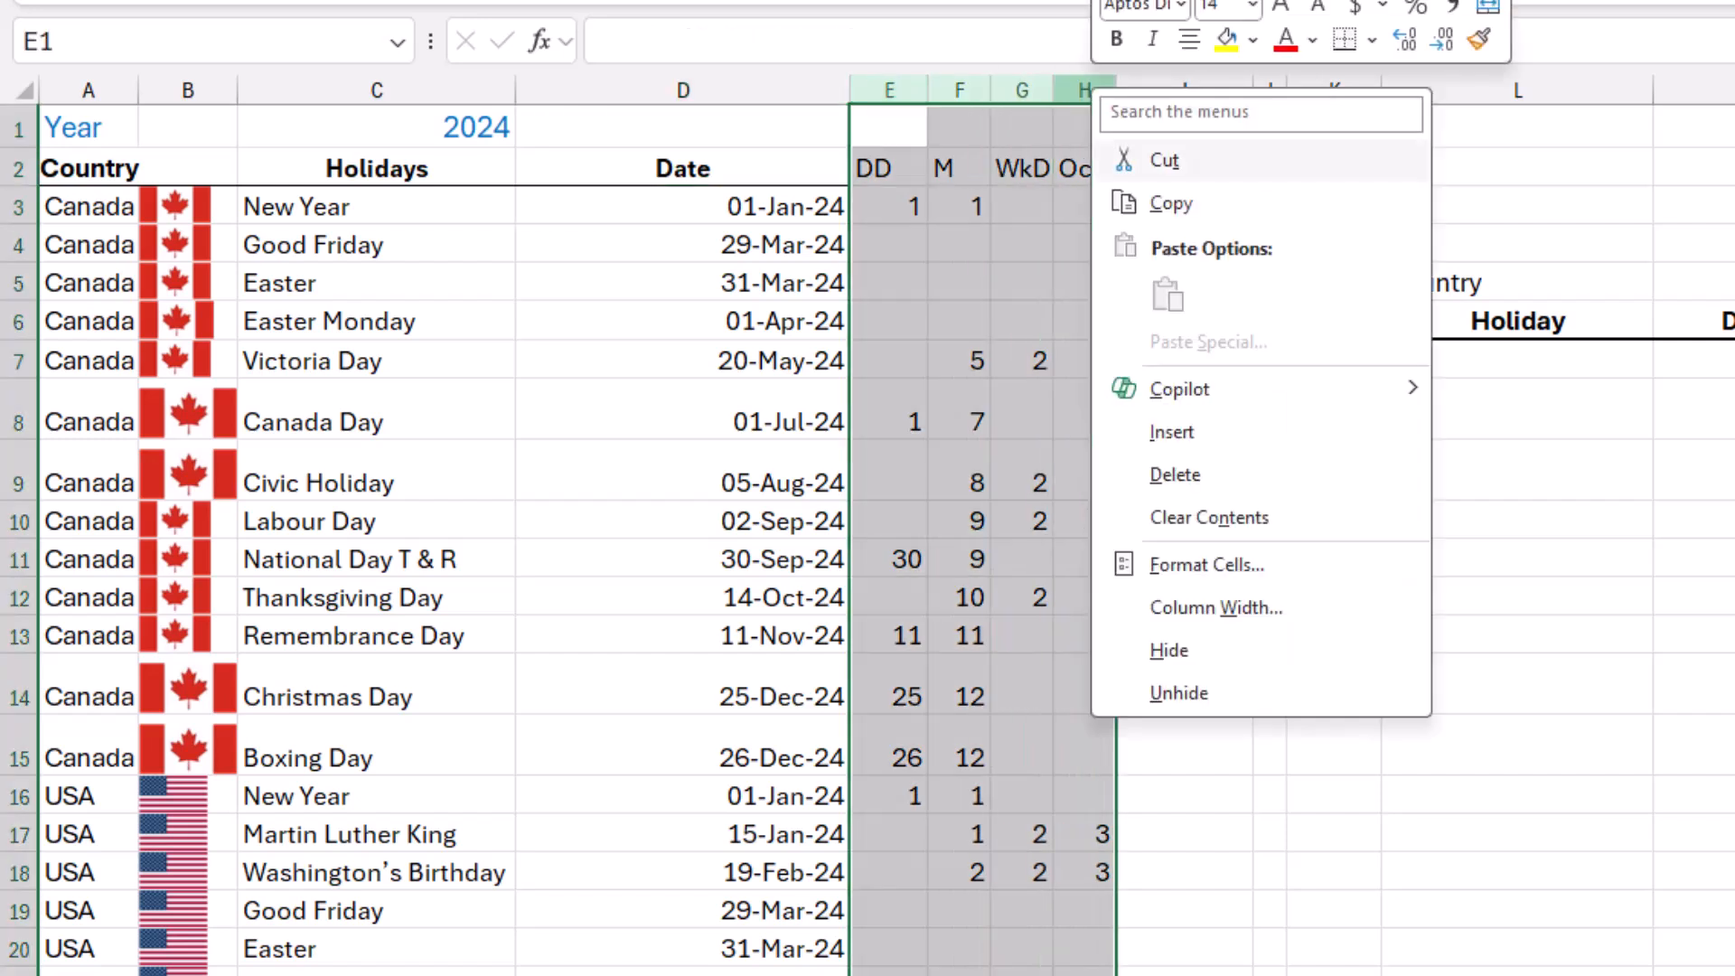
left_click(1175, 651)
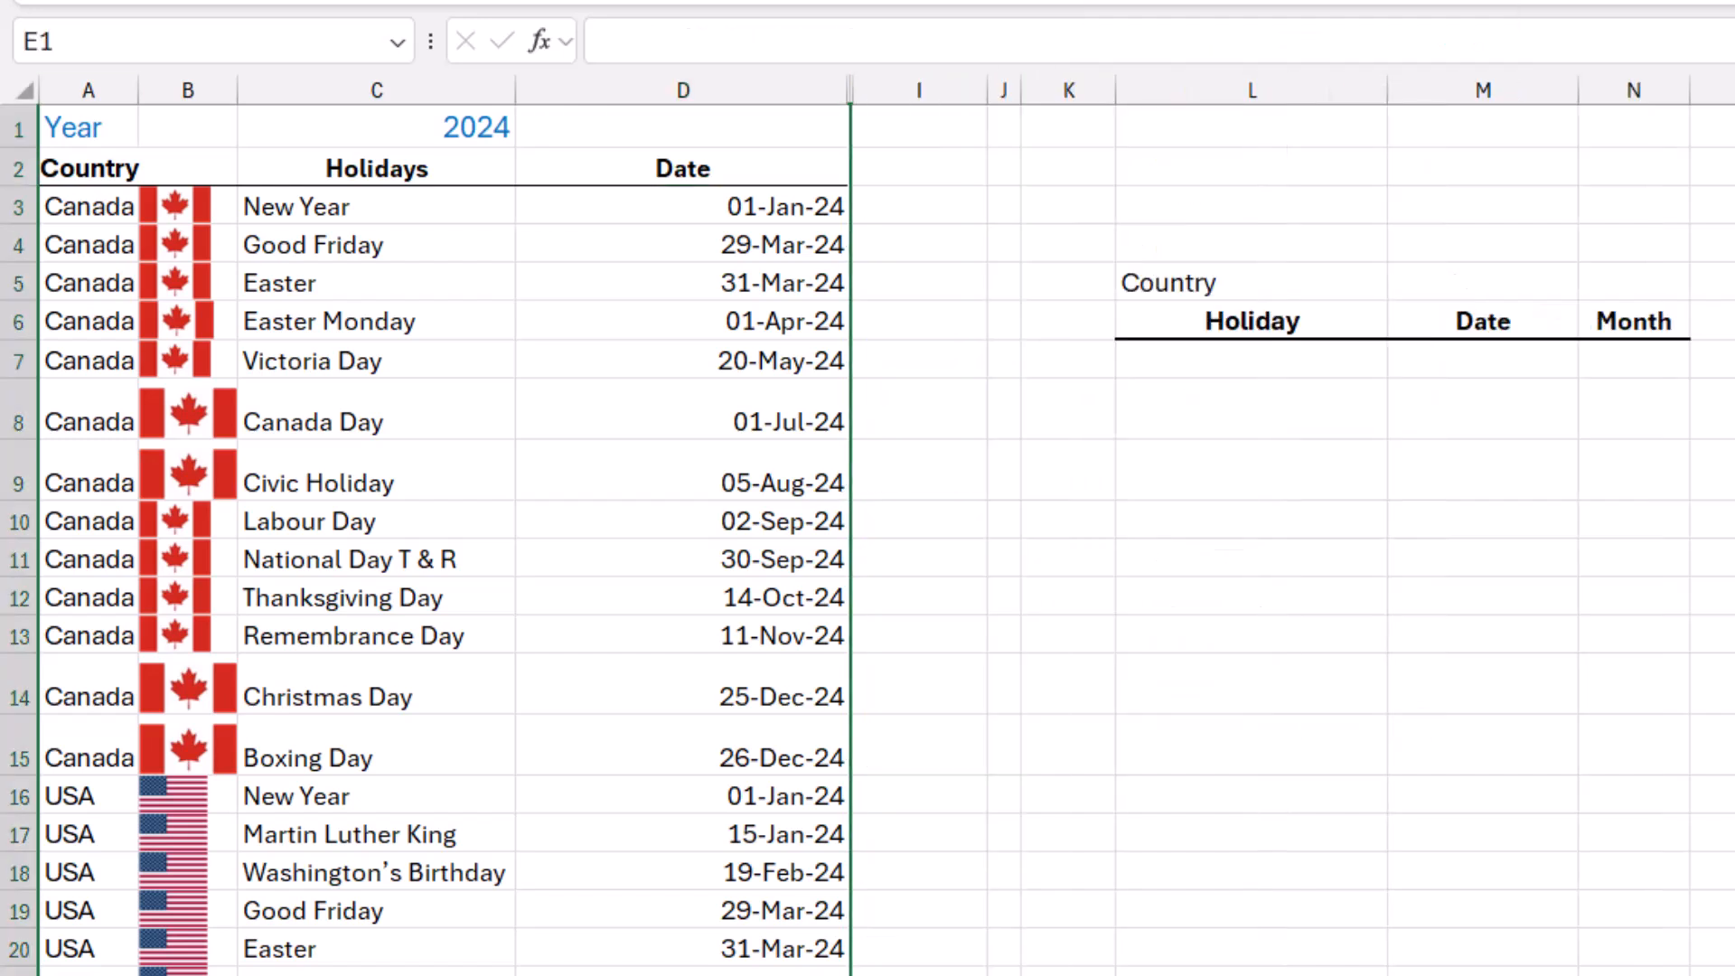
left_click(188, 90)
right_click(195, 91)
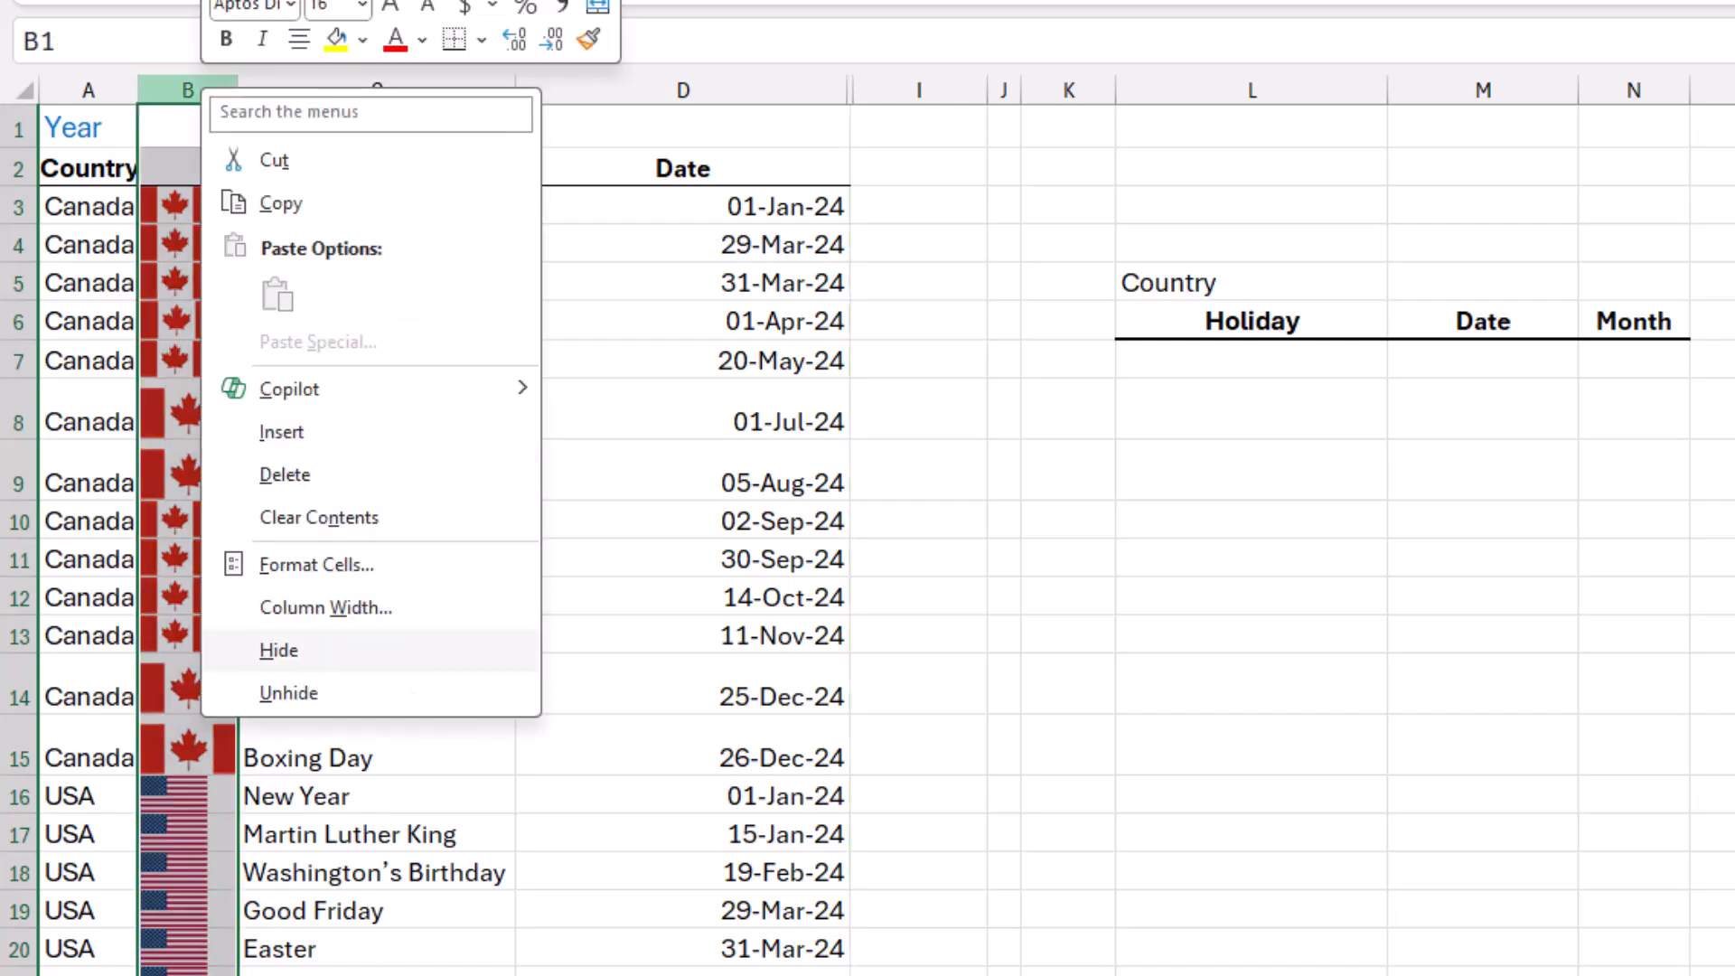
left_click(279, 650)
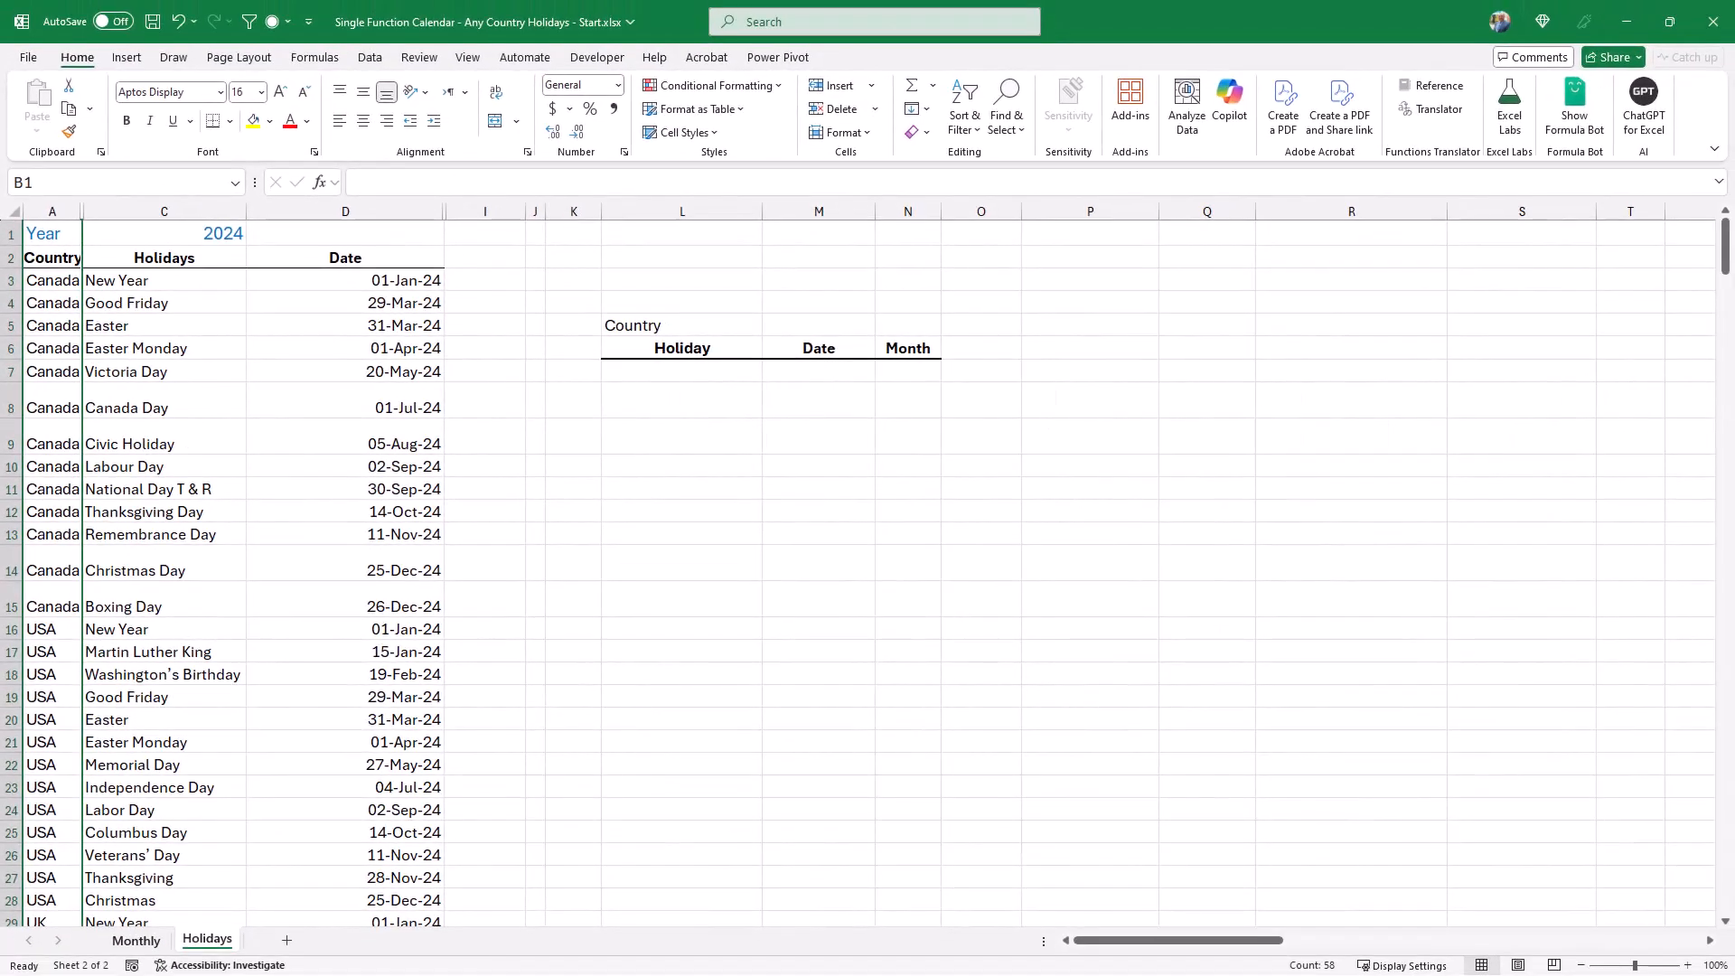
On the Monthly sheet, draw an ActiveX scroll bar about 60 by 16 below B1:C1 and place a duplicate below G1:H1.
left_click(136, 940)
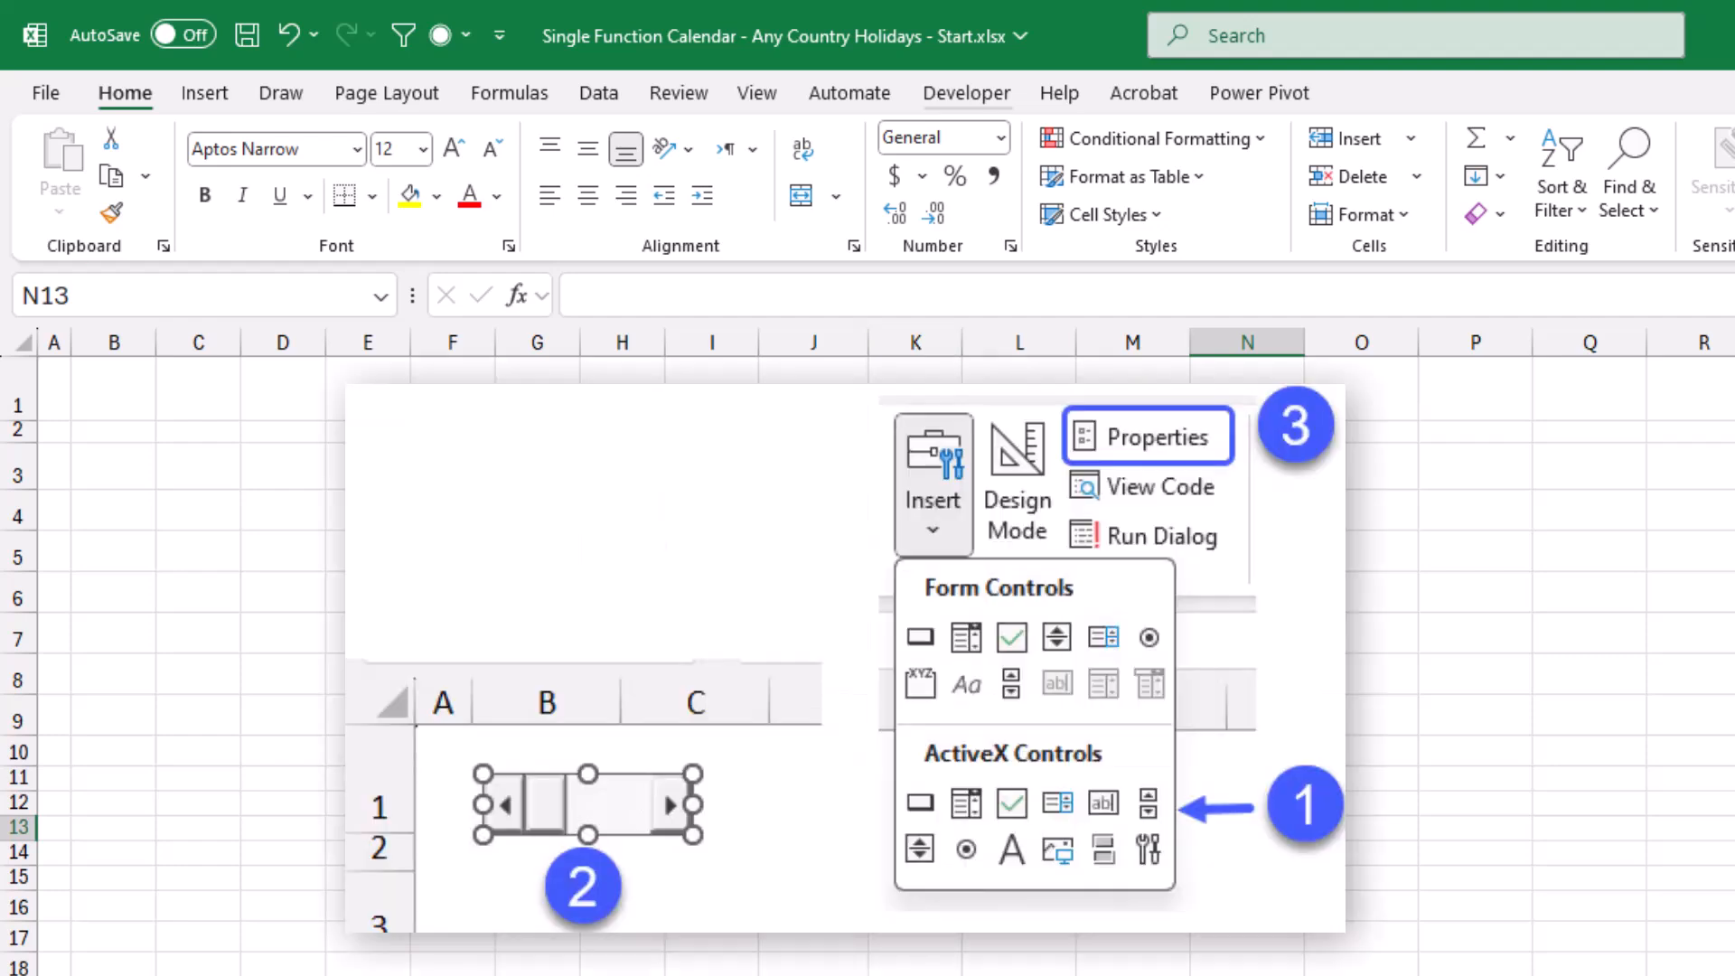
left_click(966, 94)
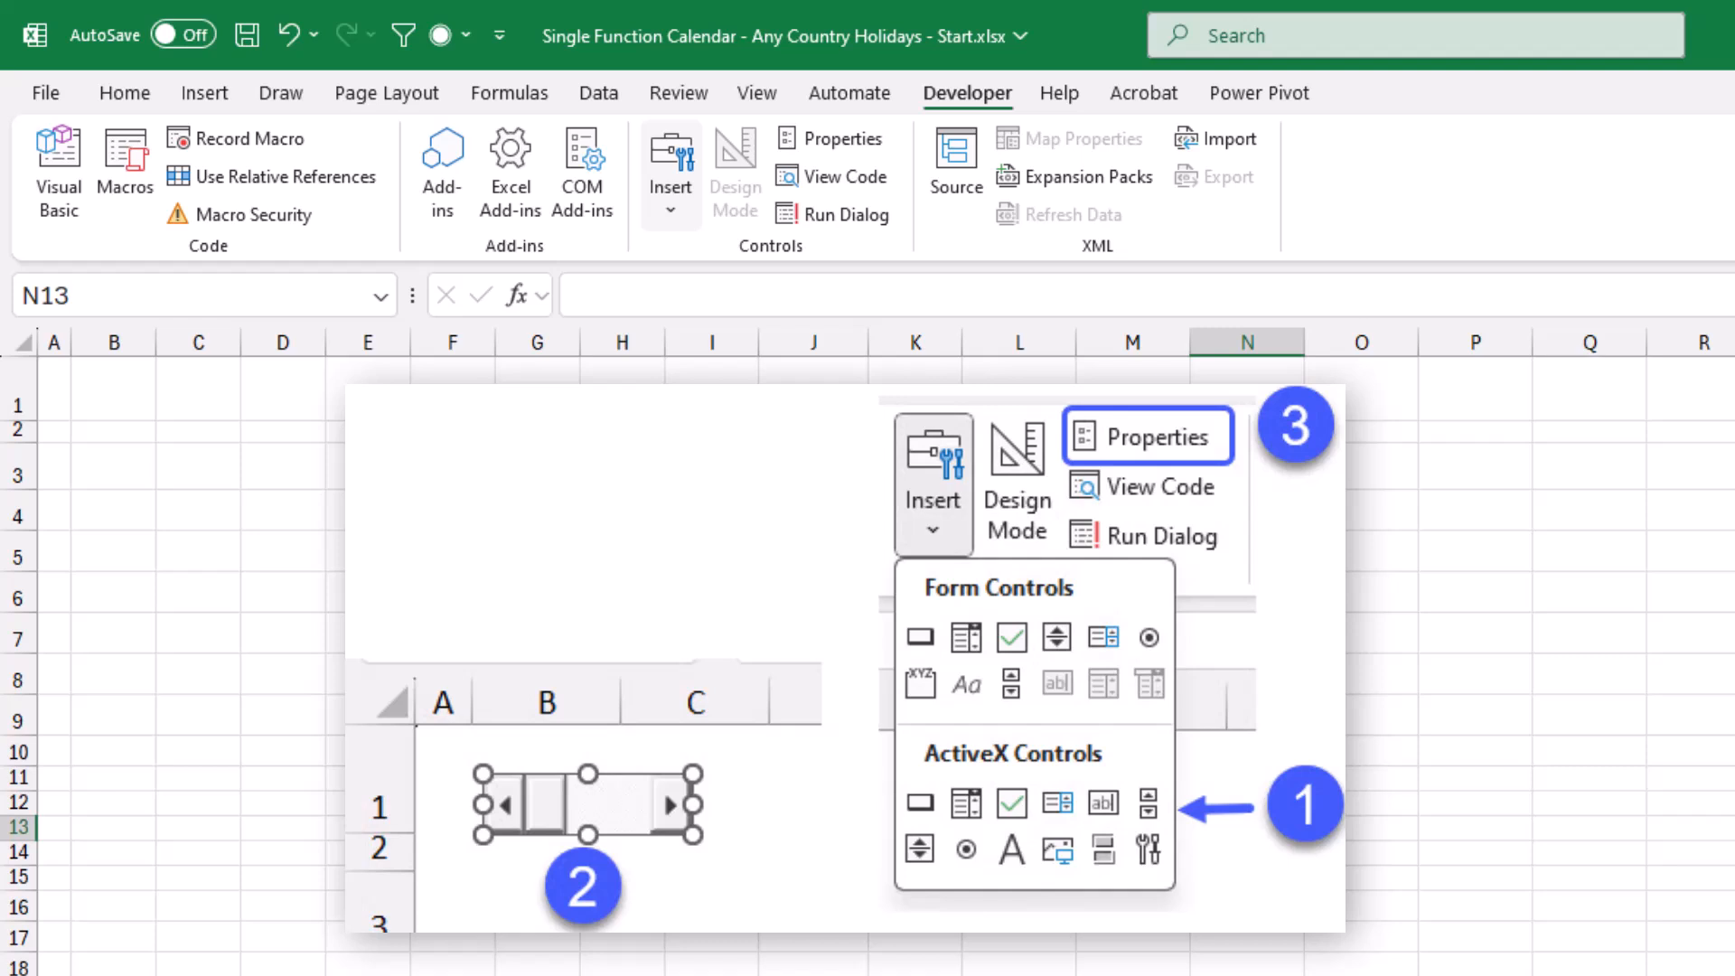
left_click(670, 171)
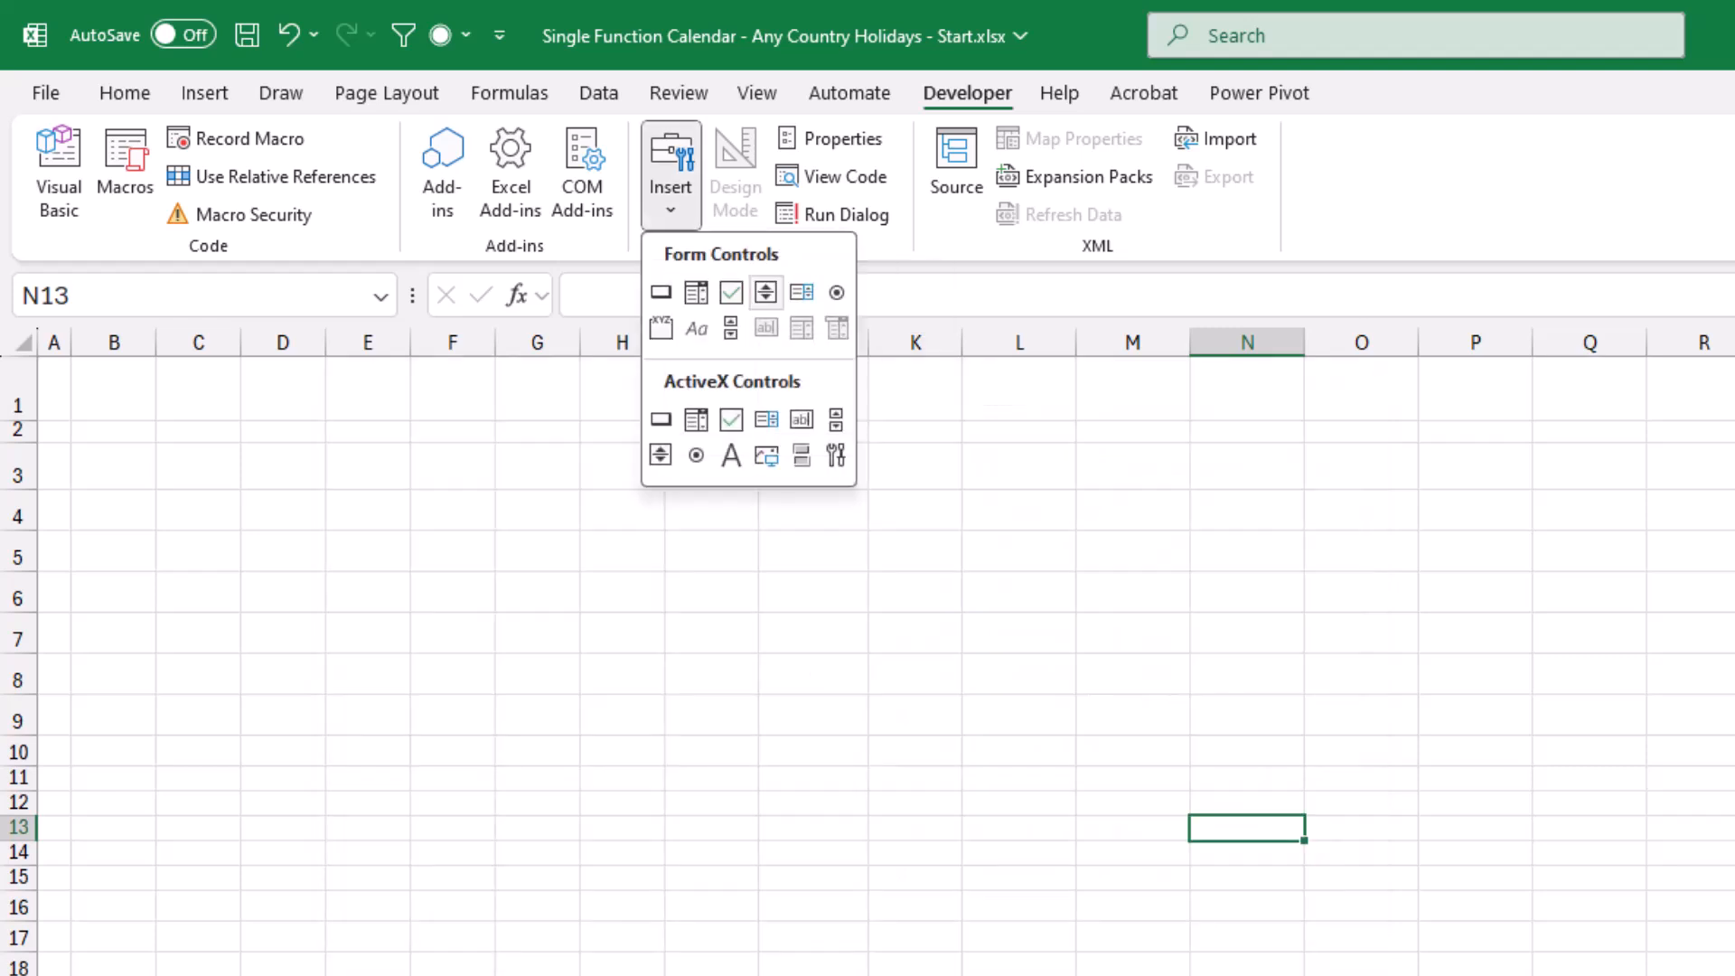
left_click(835, 419)
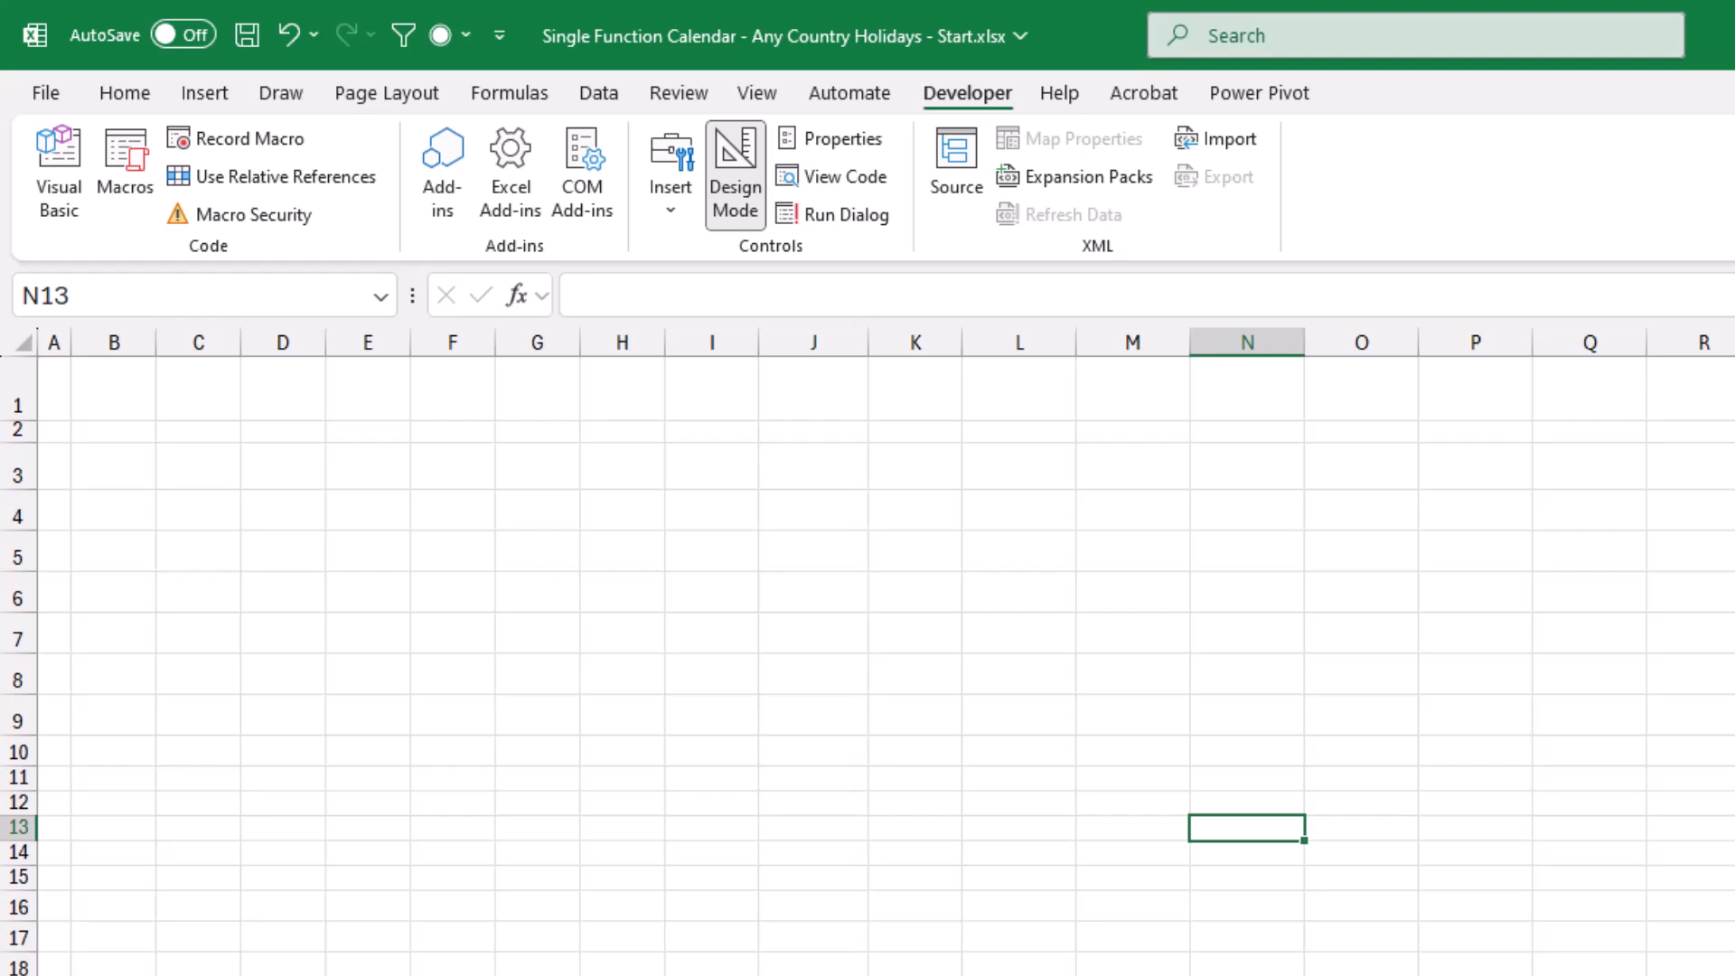
left_click_drag(66, 423, 186, 455)
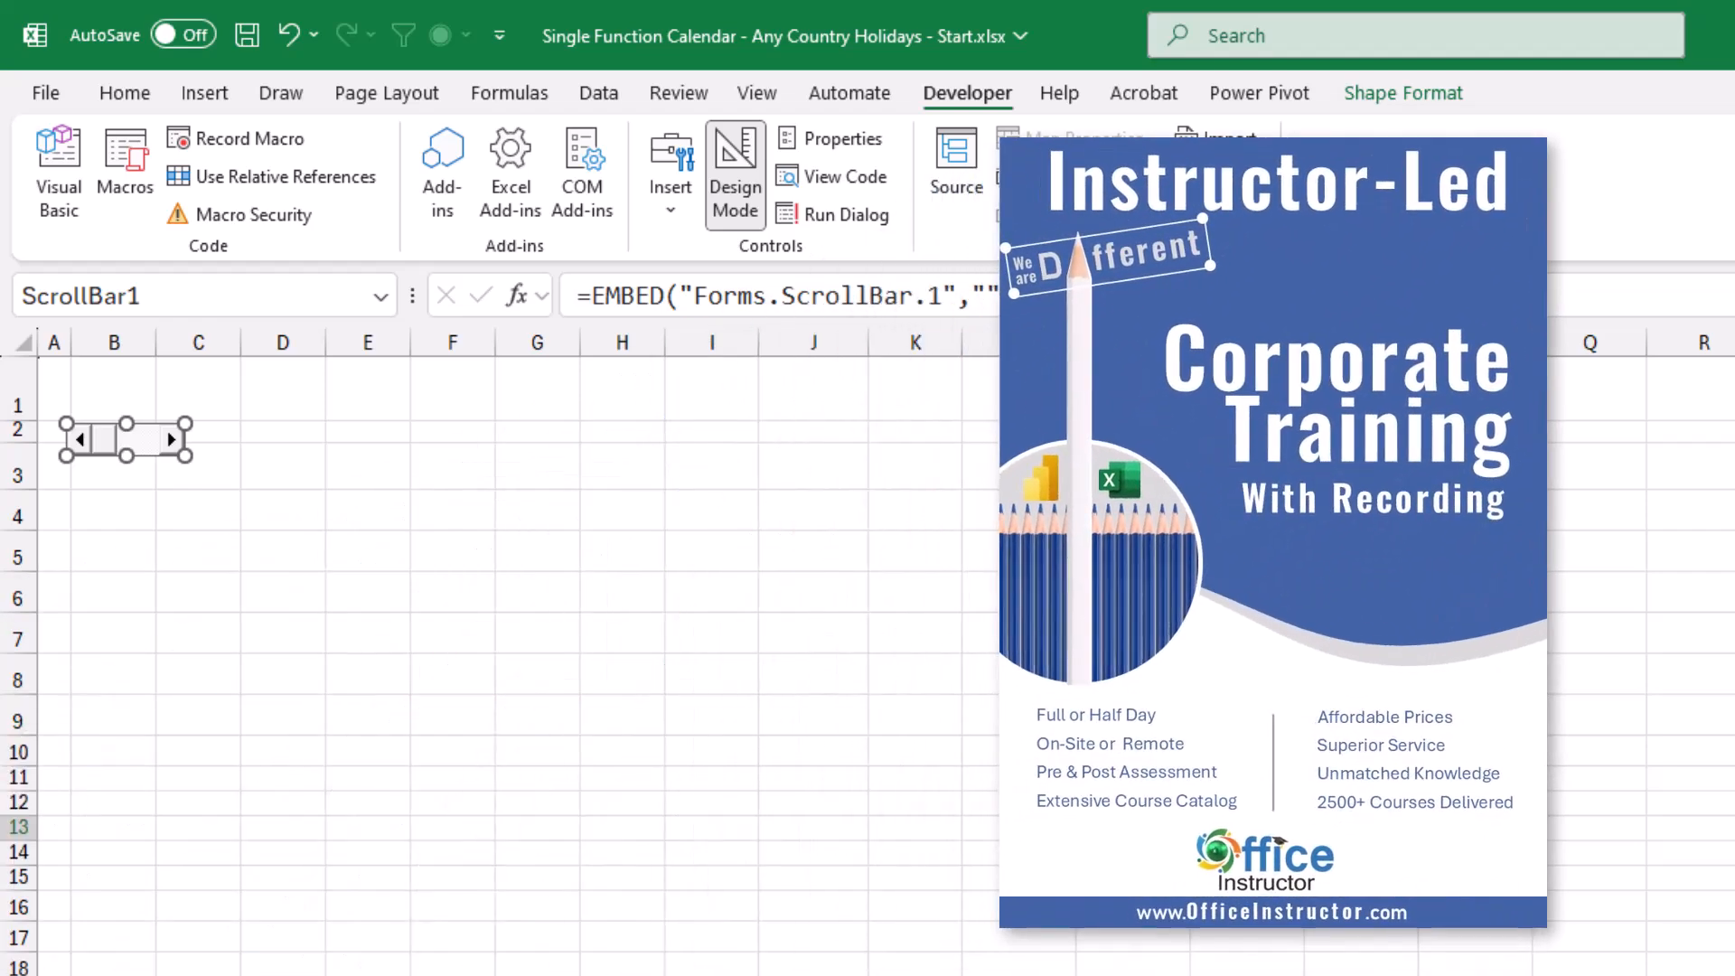
key("ctrl+d")
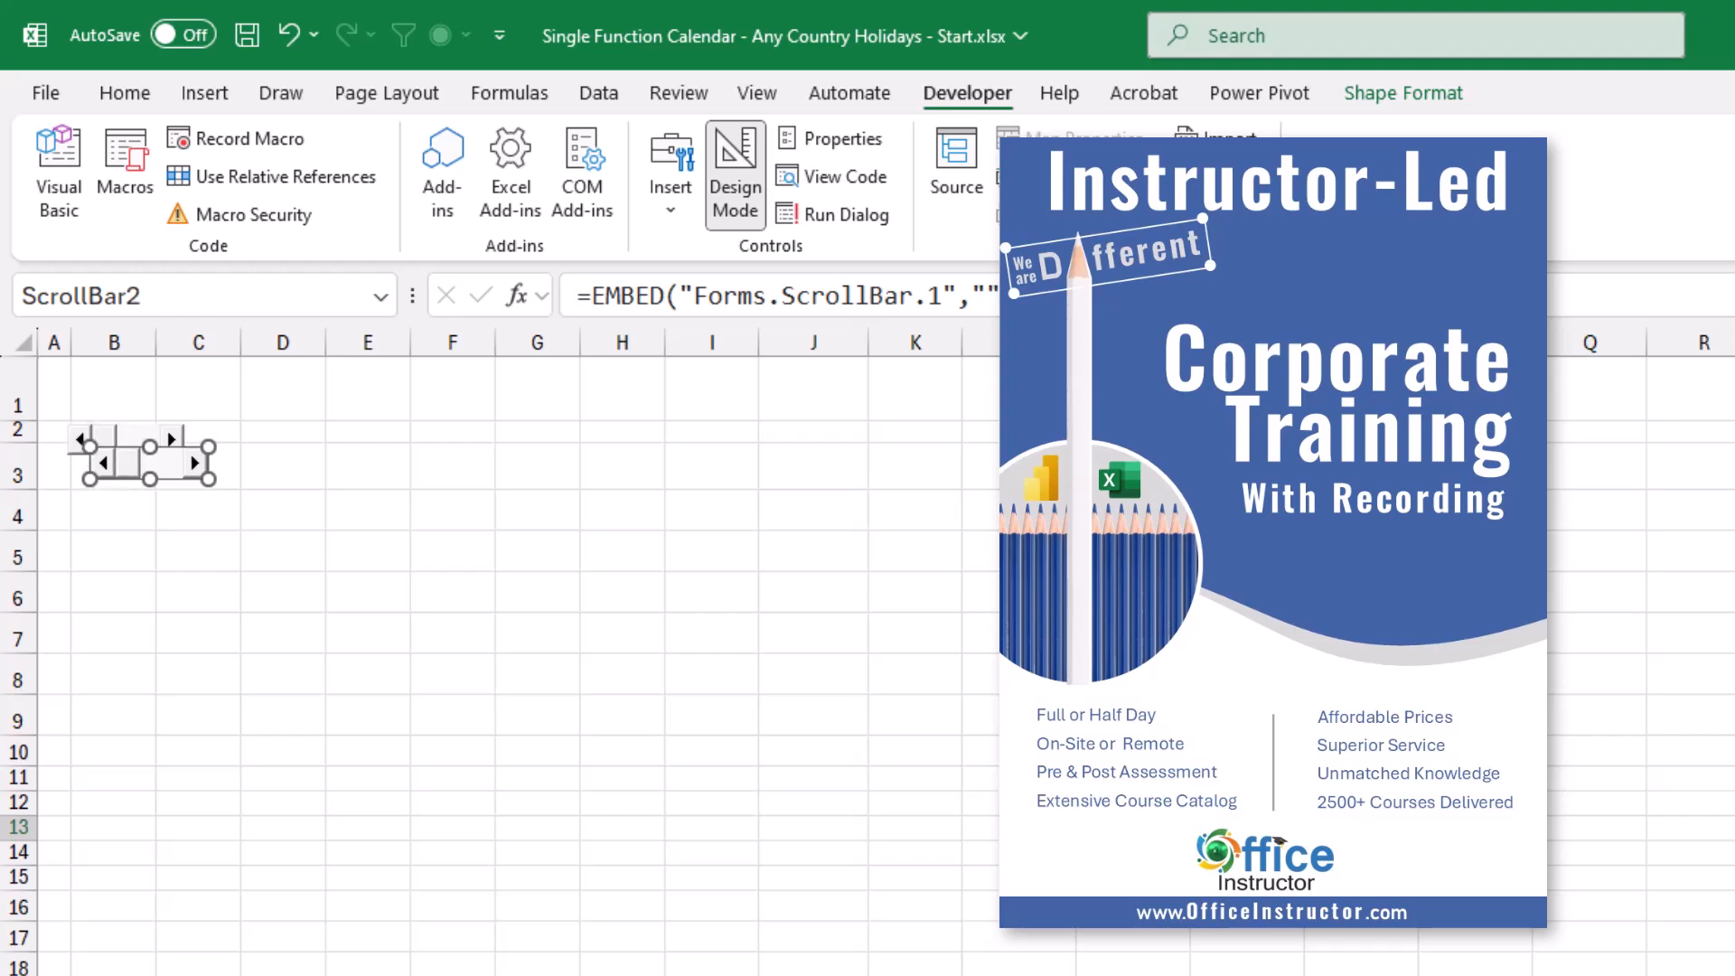
left_click_drag(149, 463, 604, 438)
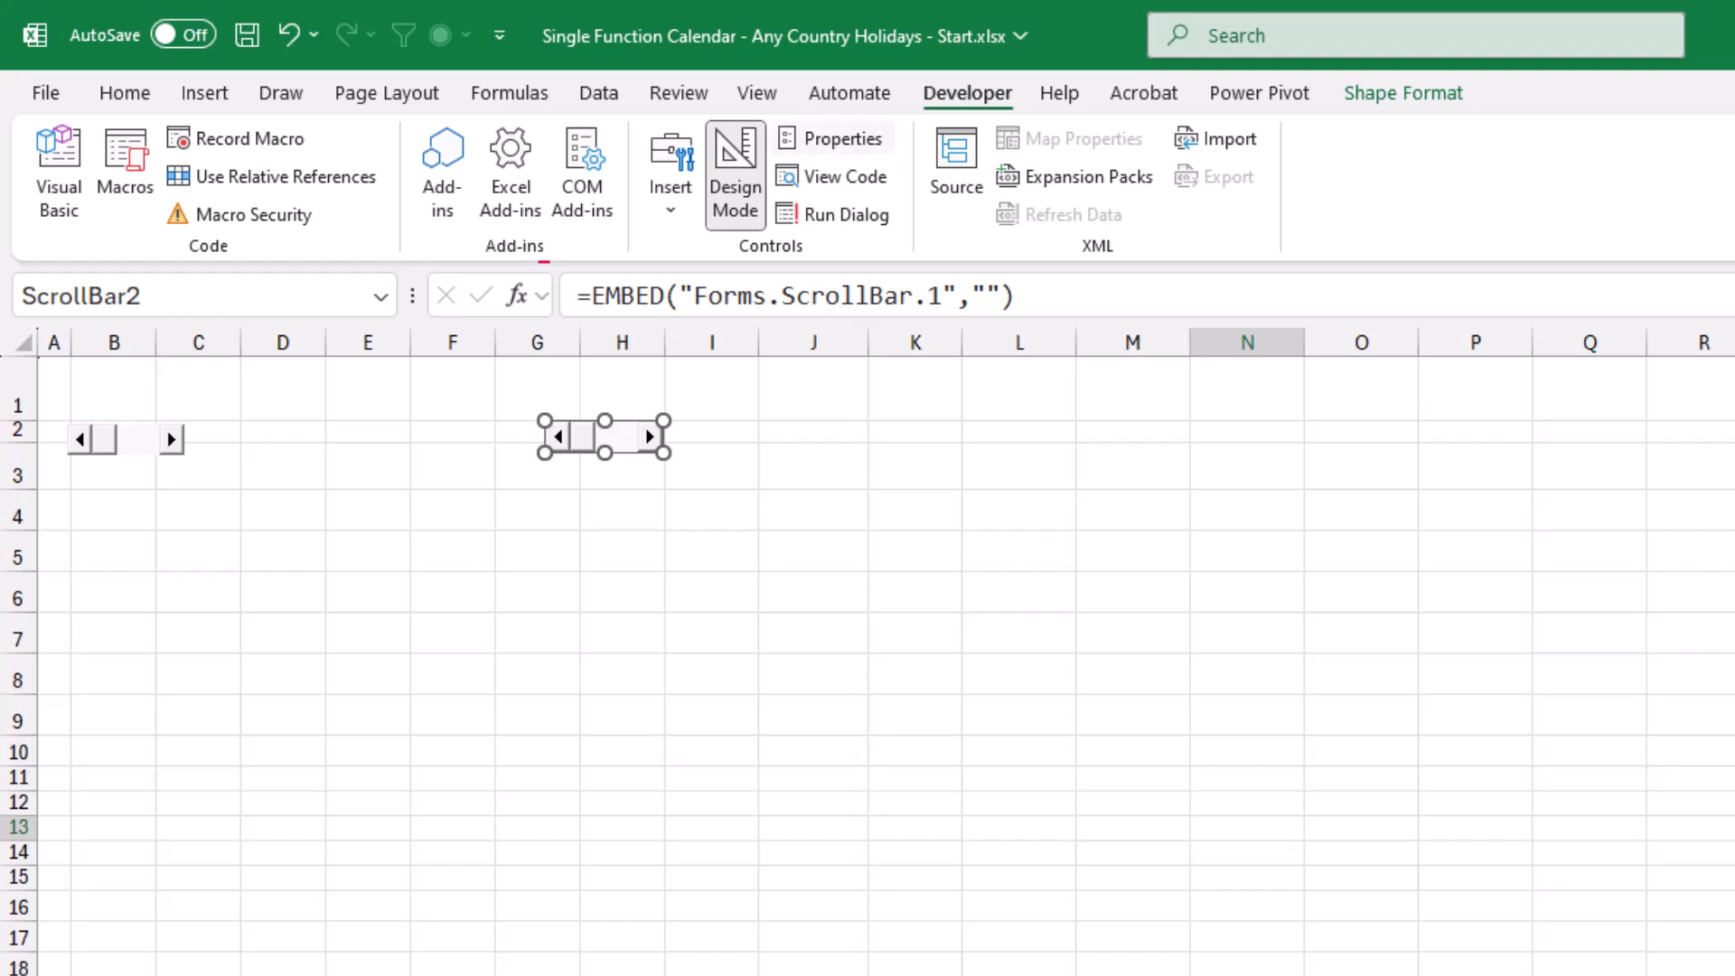
Link the scroll bar in columns G and H to cell H1.
left_click(836, 138)
left_click_drag(326, 59, 998, 359)
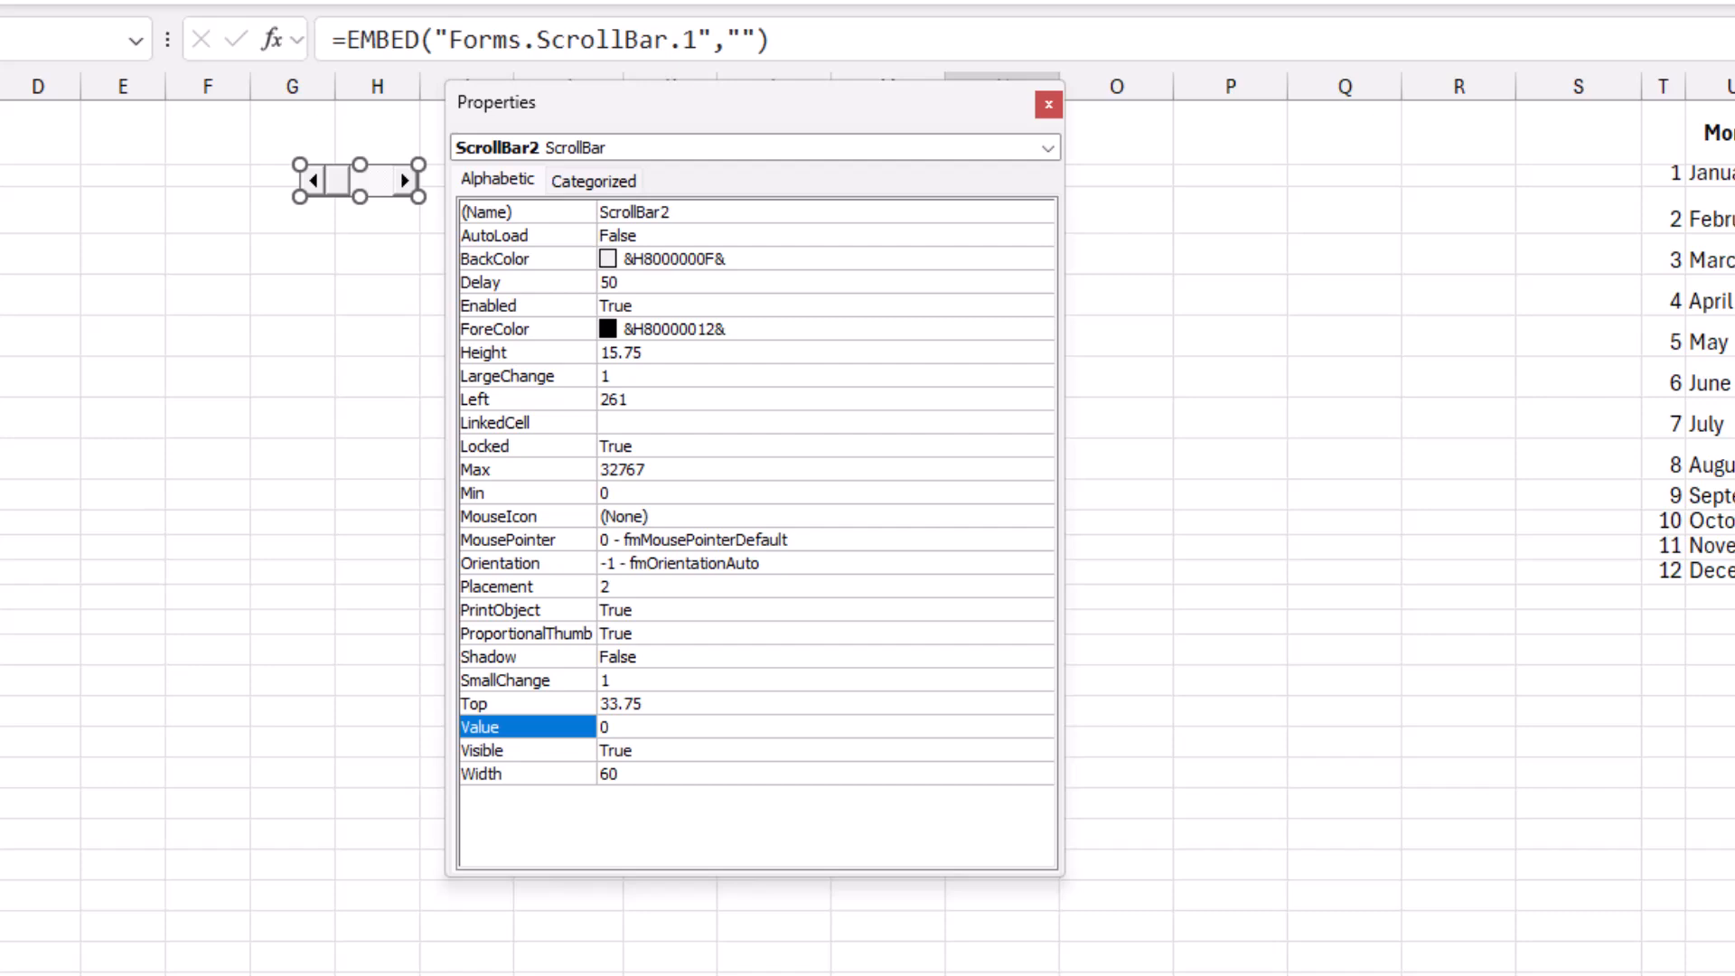
left_click(669, 423)
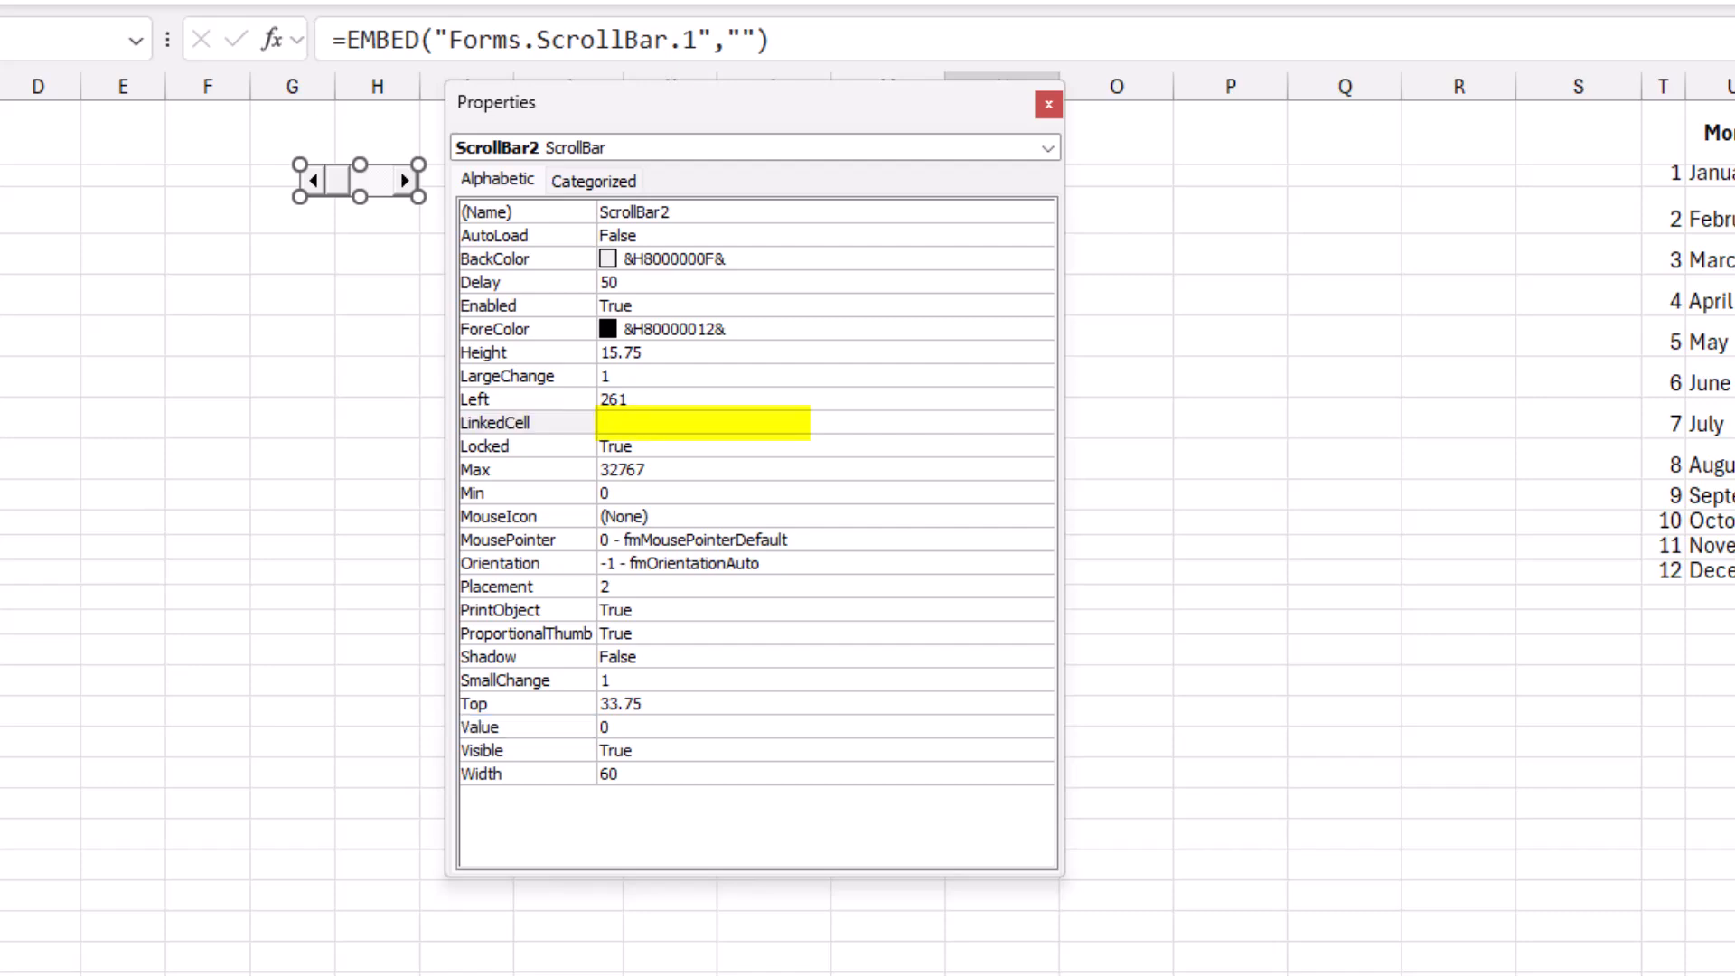
type("H1")
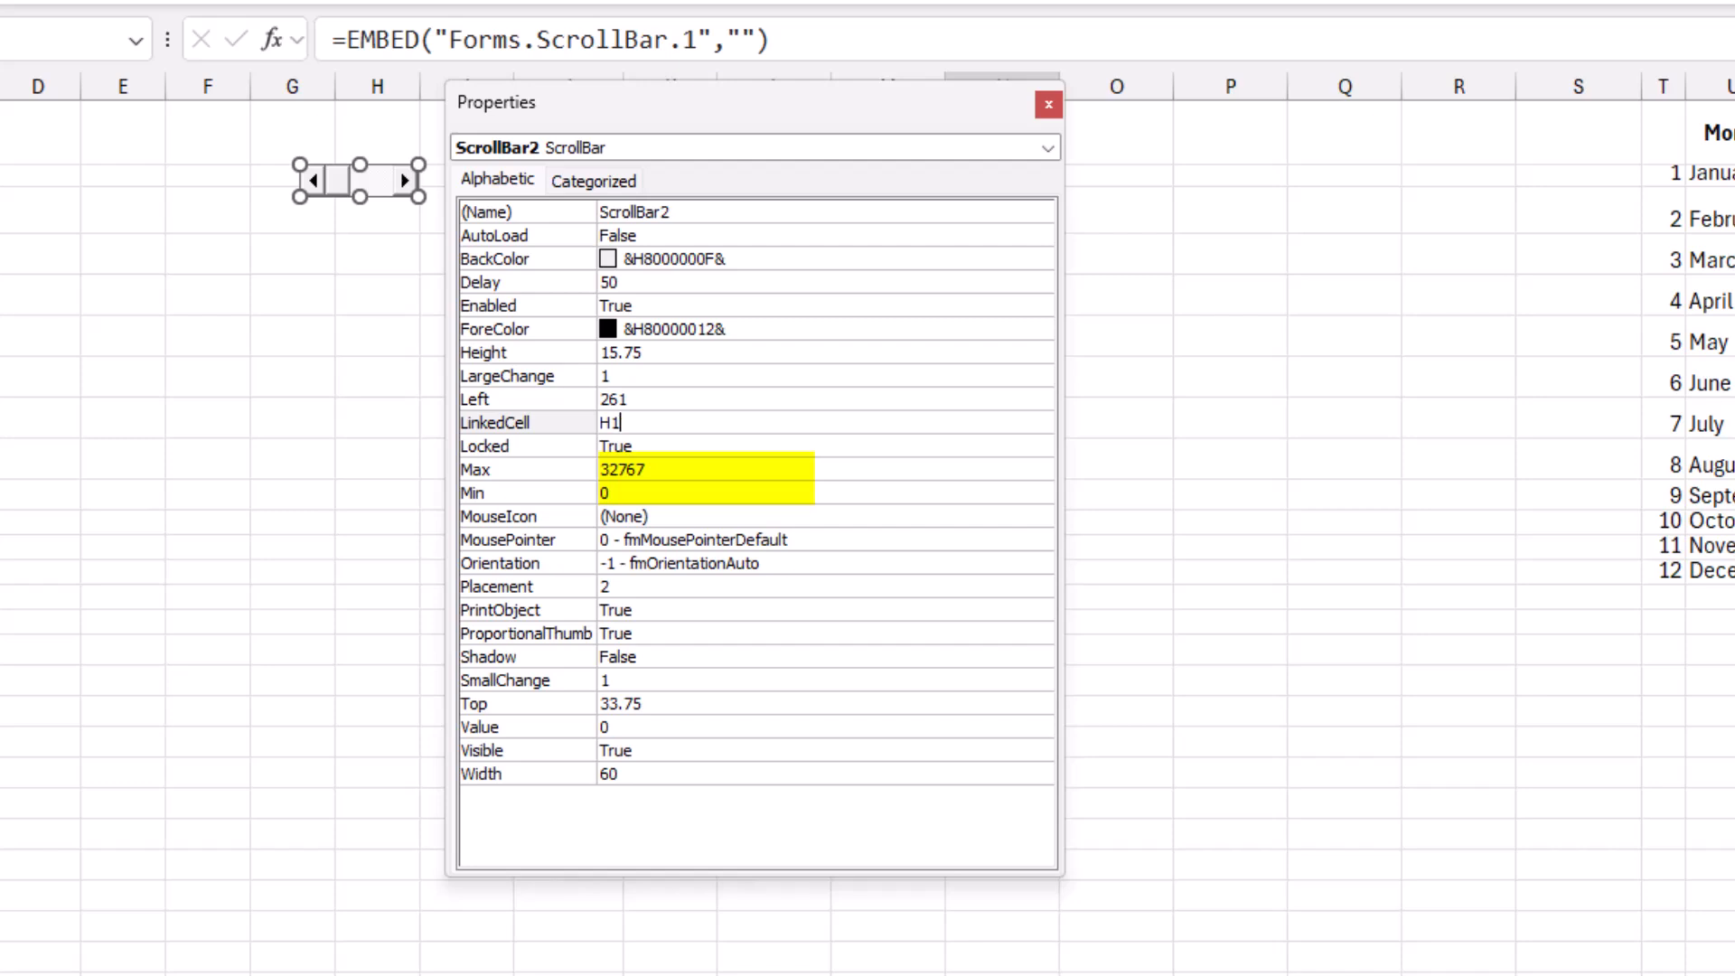
Give the year scroll bar a Max of 2050, a Min of 2010 and a Value of 2024.
left_click(632, 469)
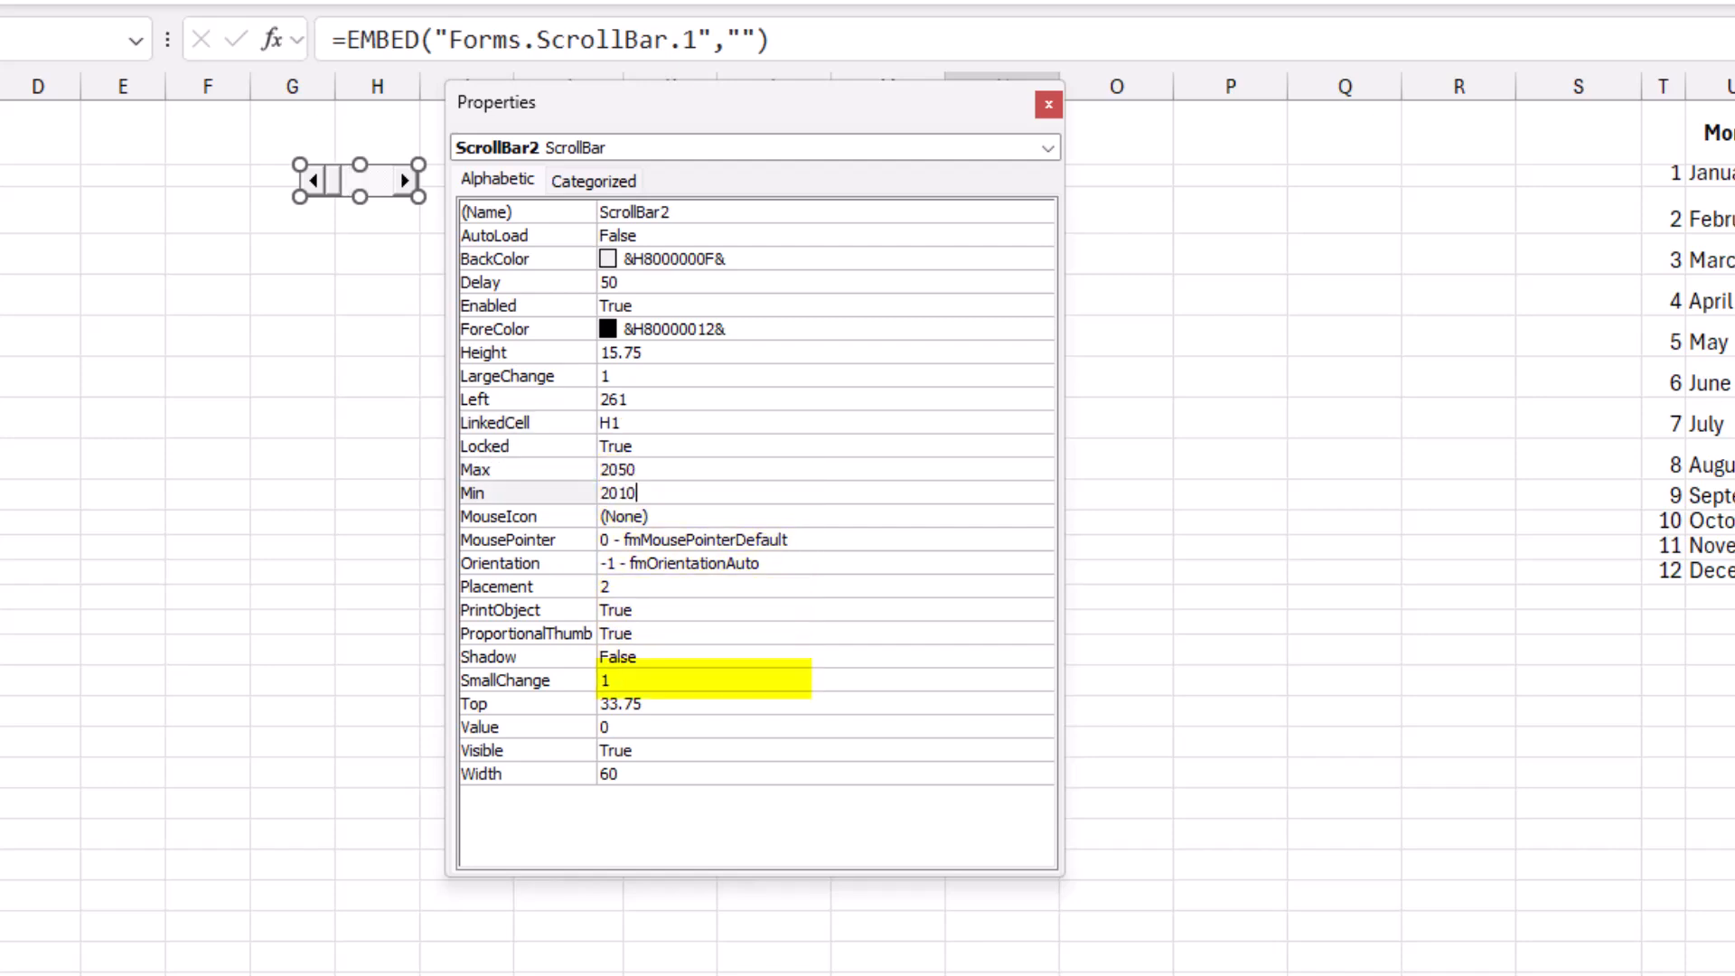
left_click(528, 726)
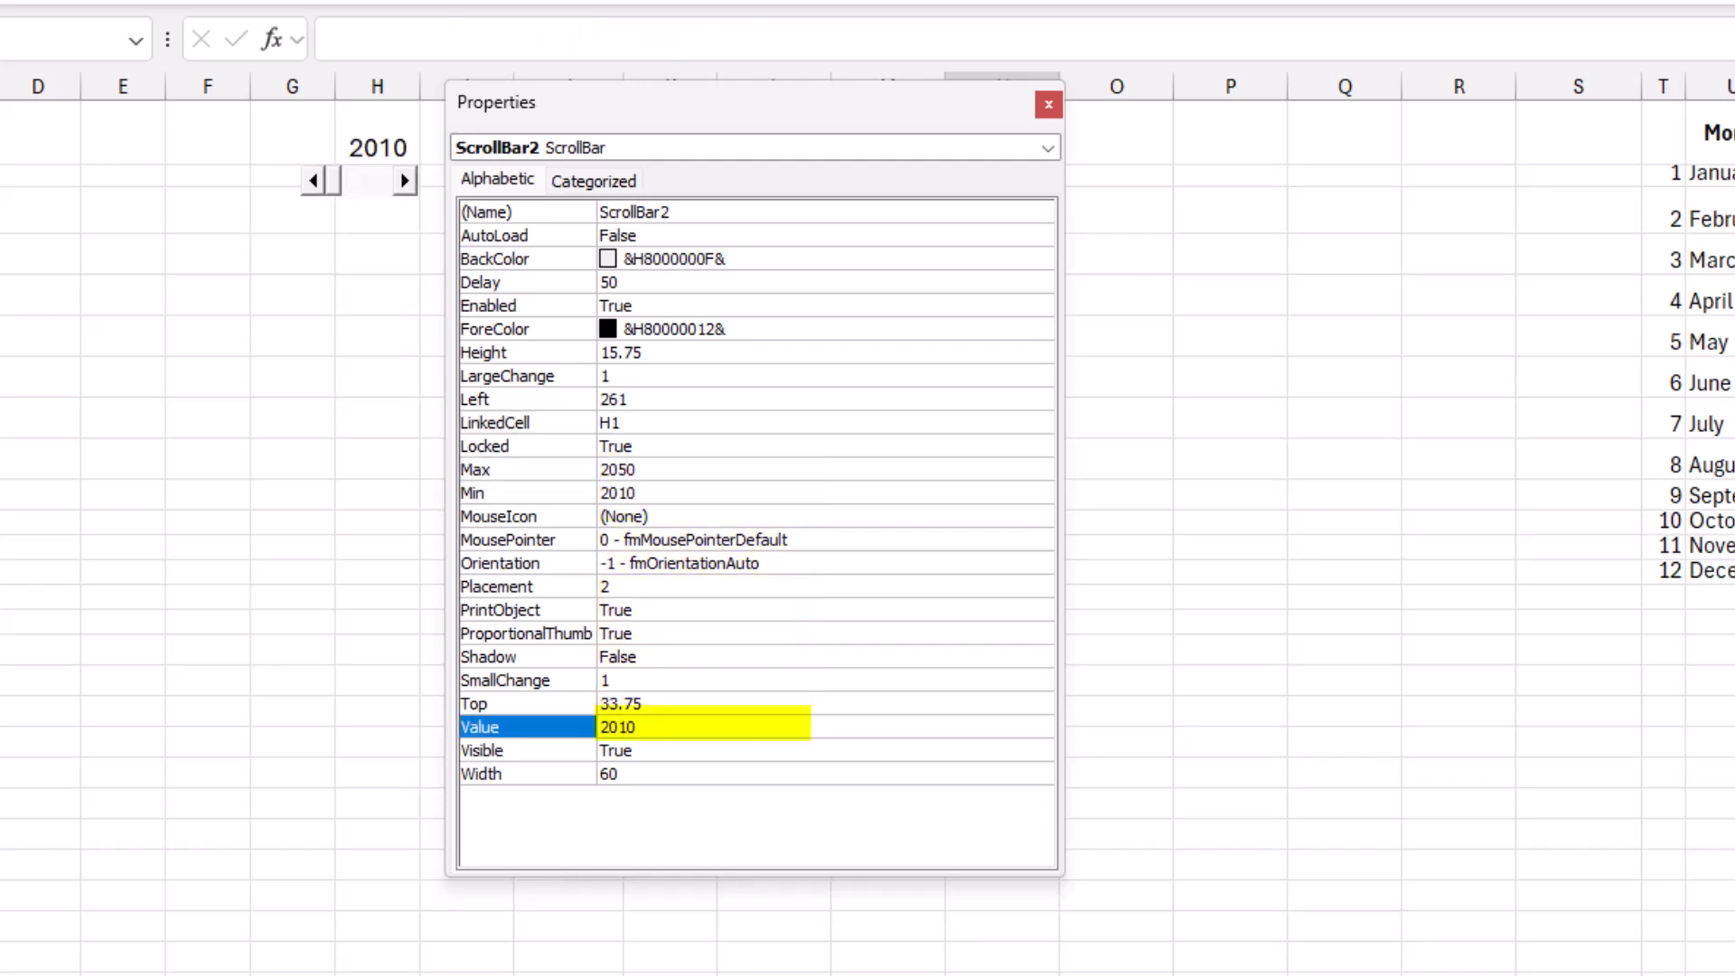
key("Tab")
type("2024")
key("Return")
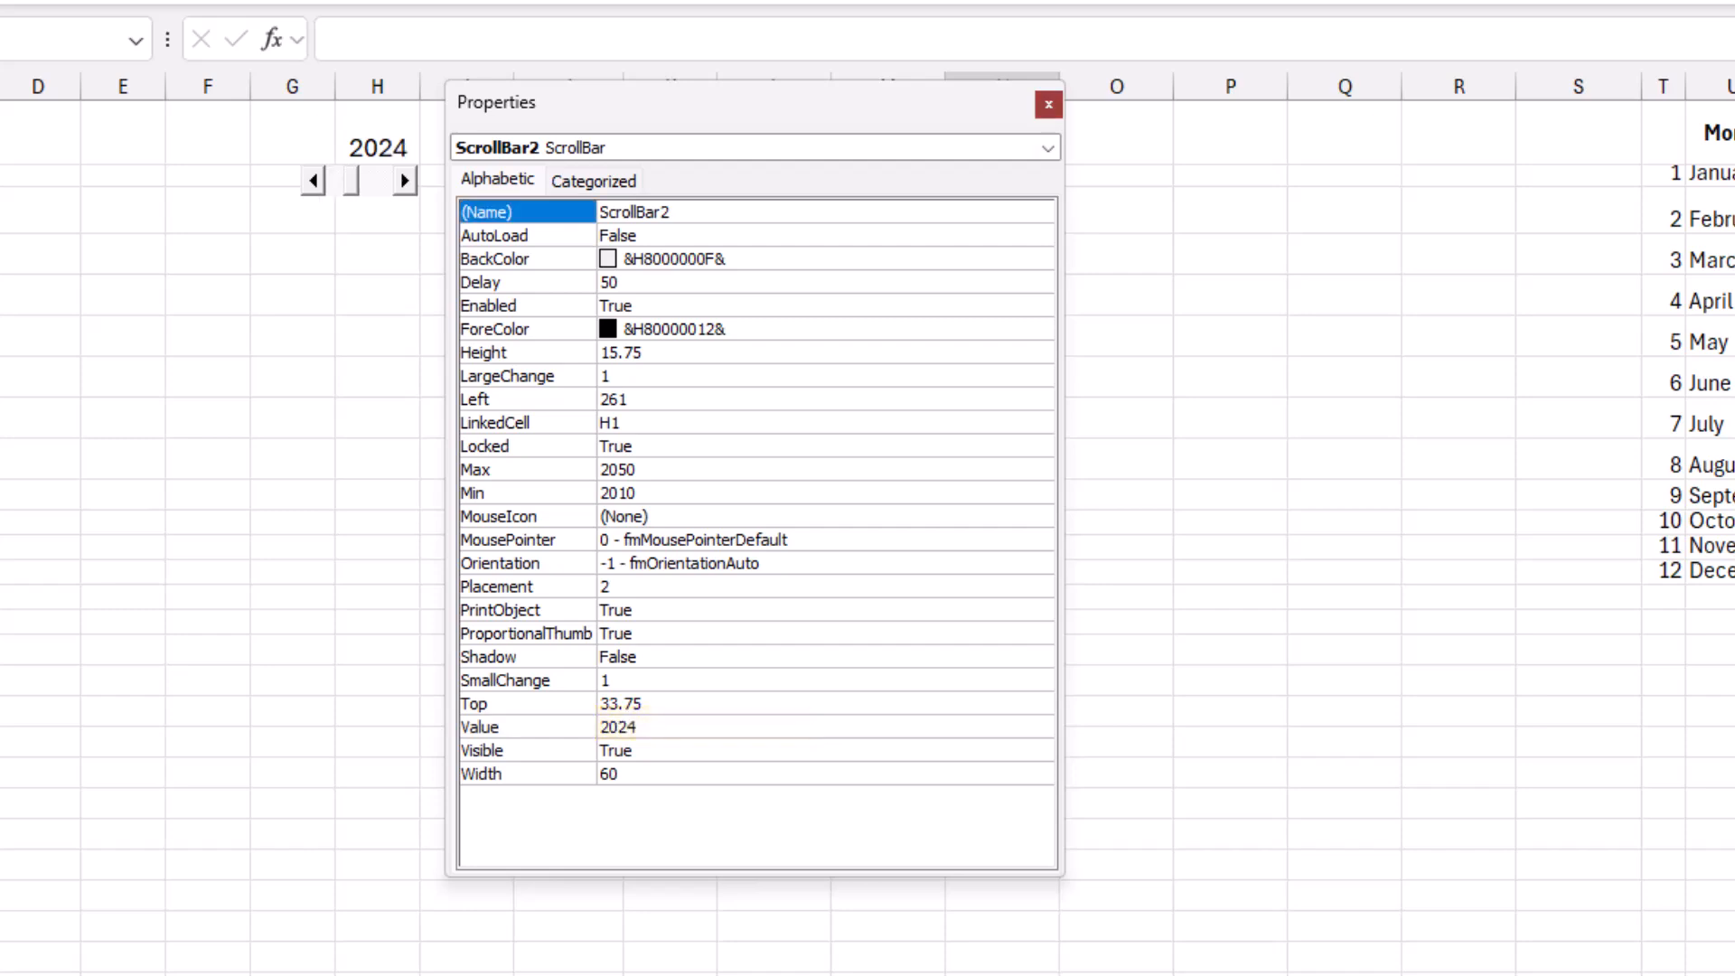
left_click(1049, 104)
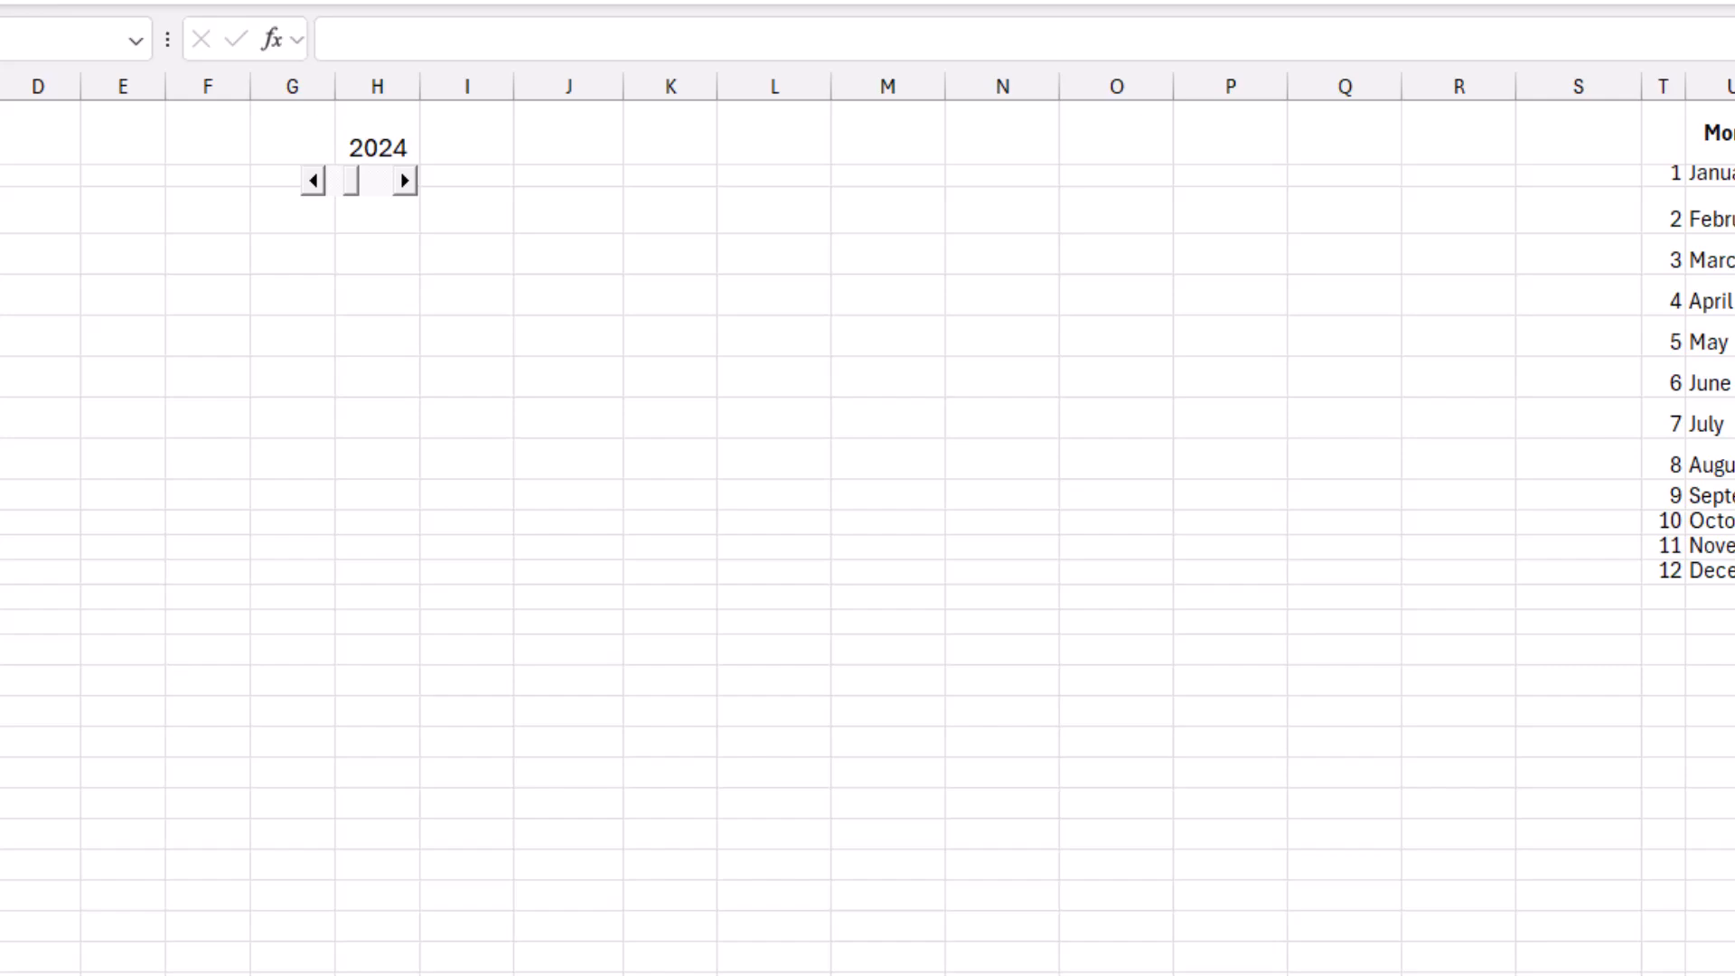
Link the scroll bar in columns B and C to cell B1.
left_click(404, 181)
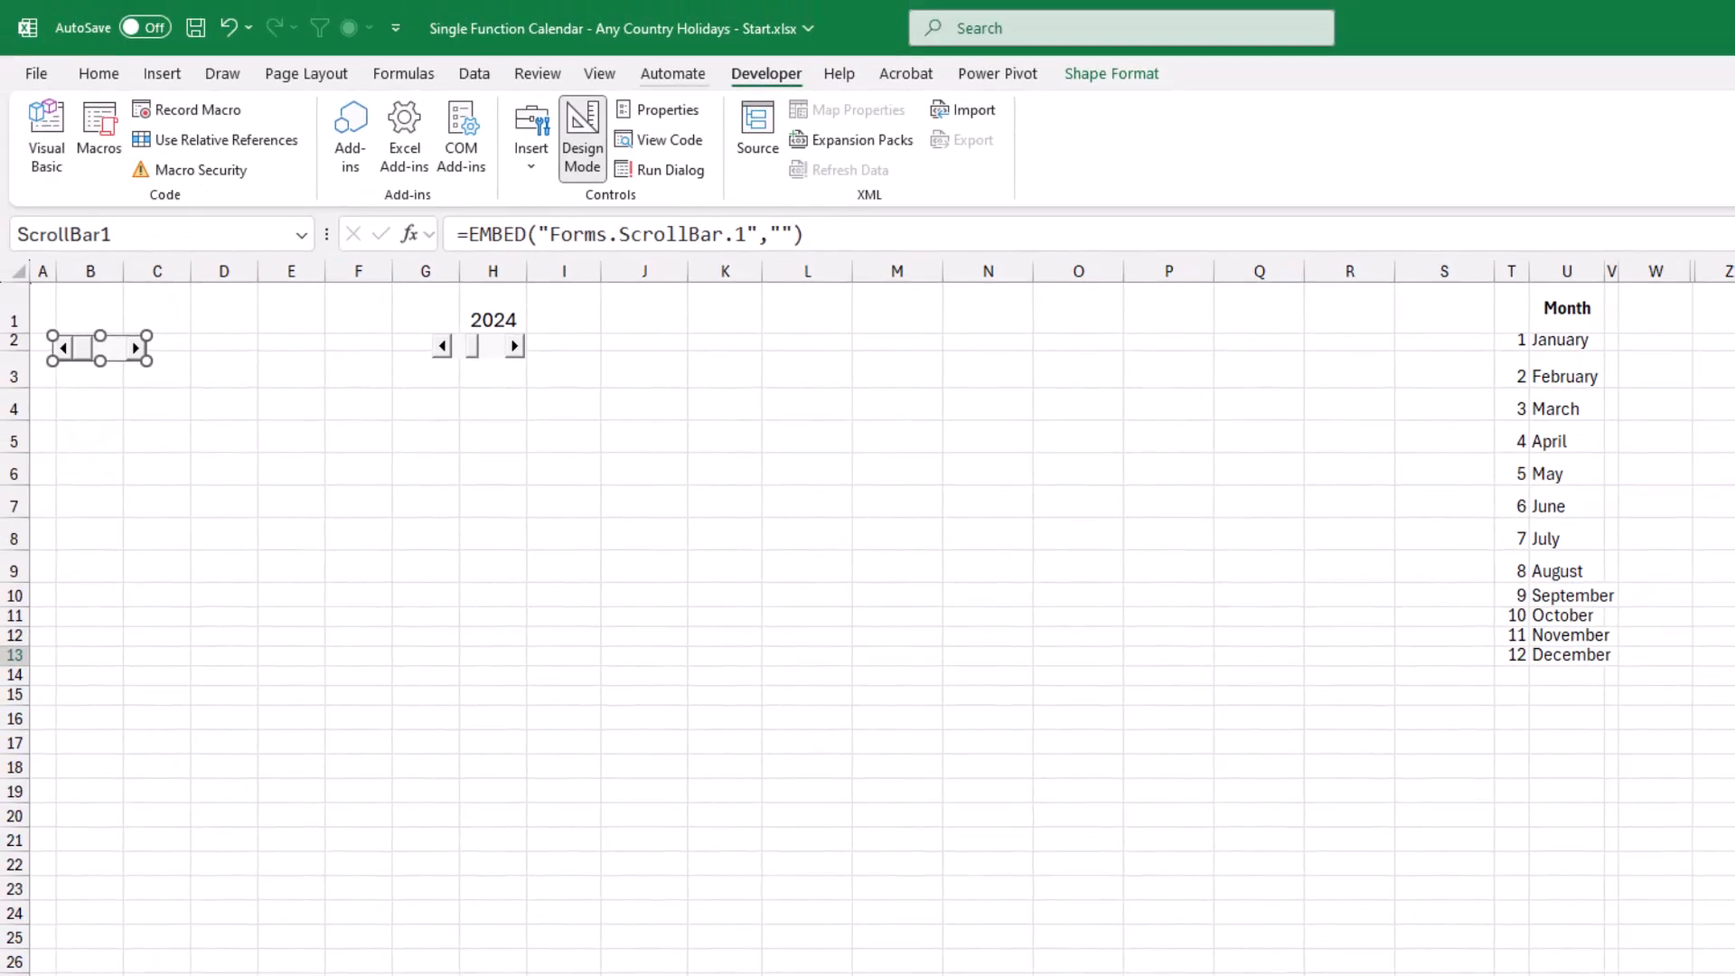
left_click(660, 109)
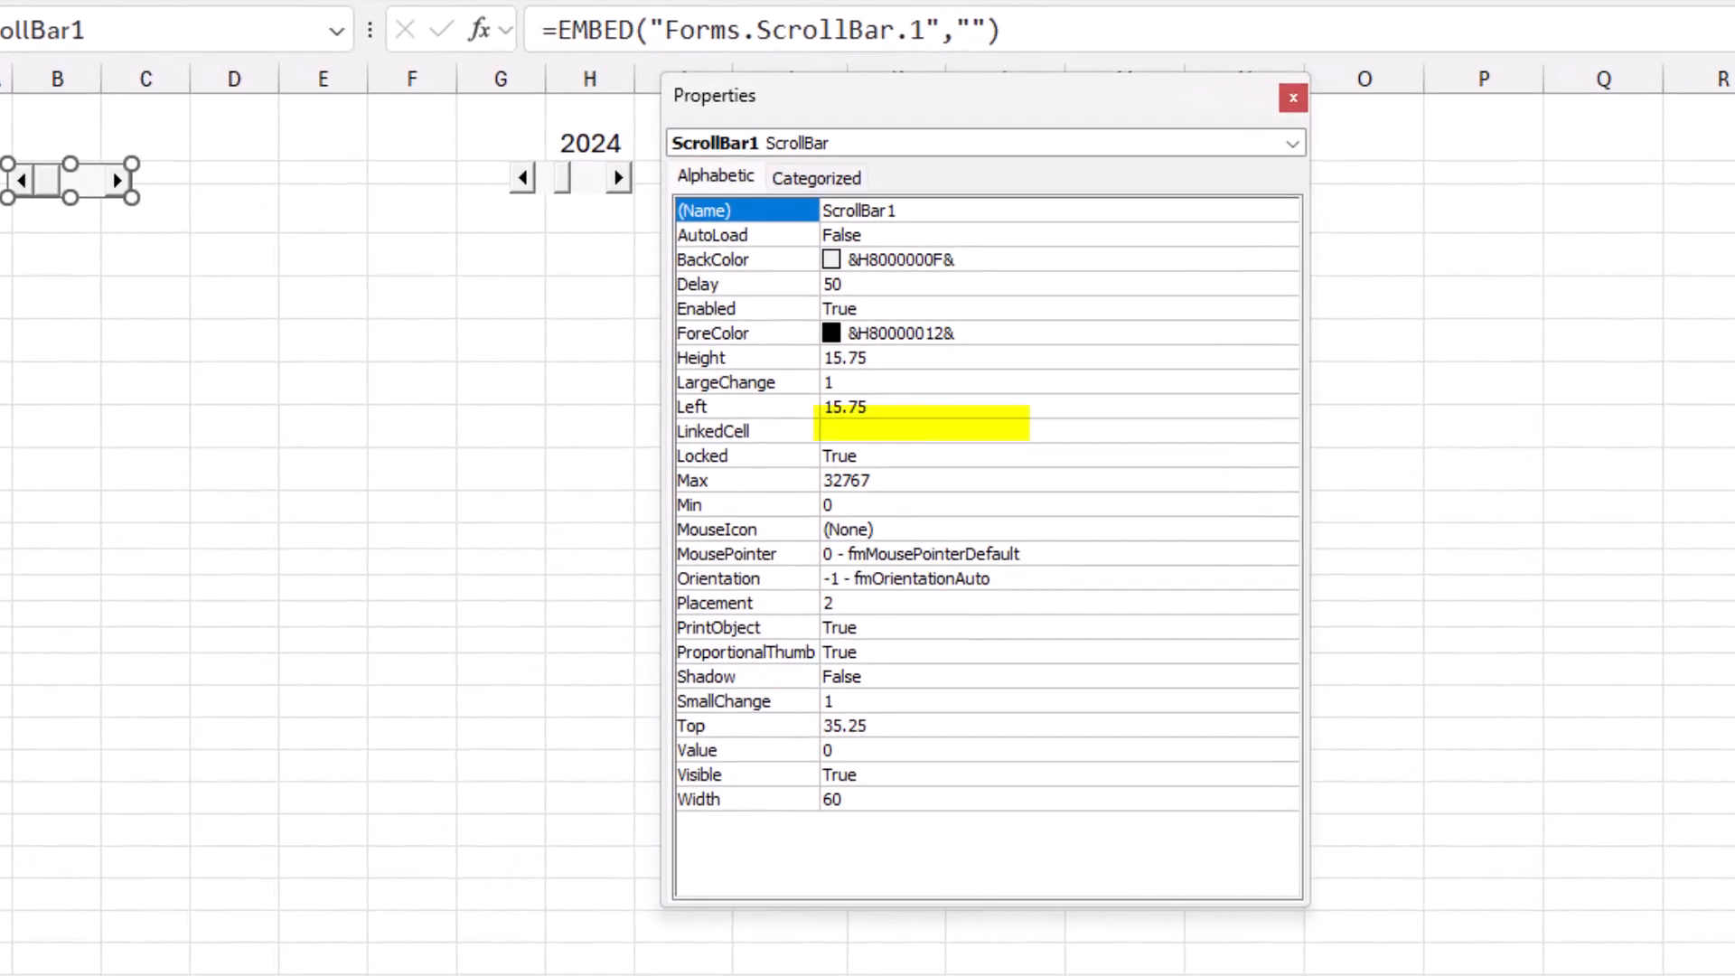
left_click(714, 431)
type("B1")
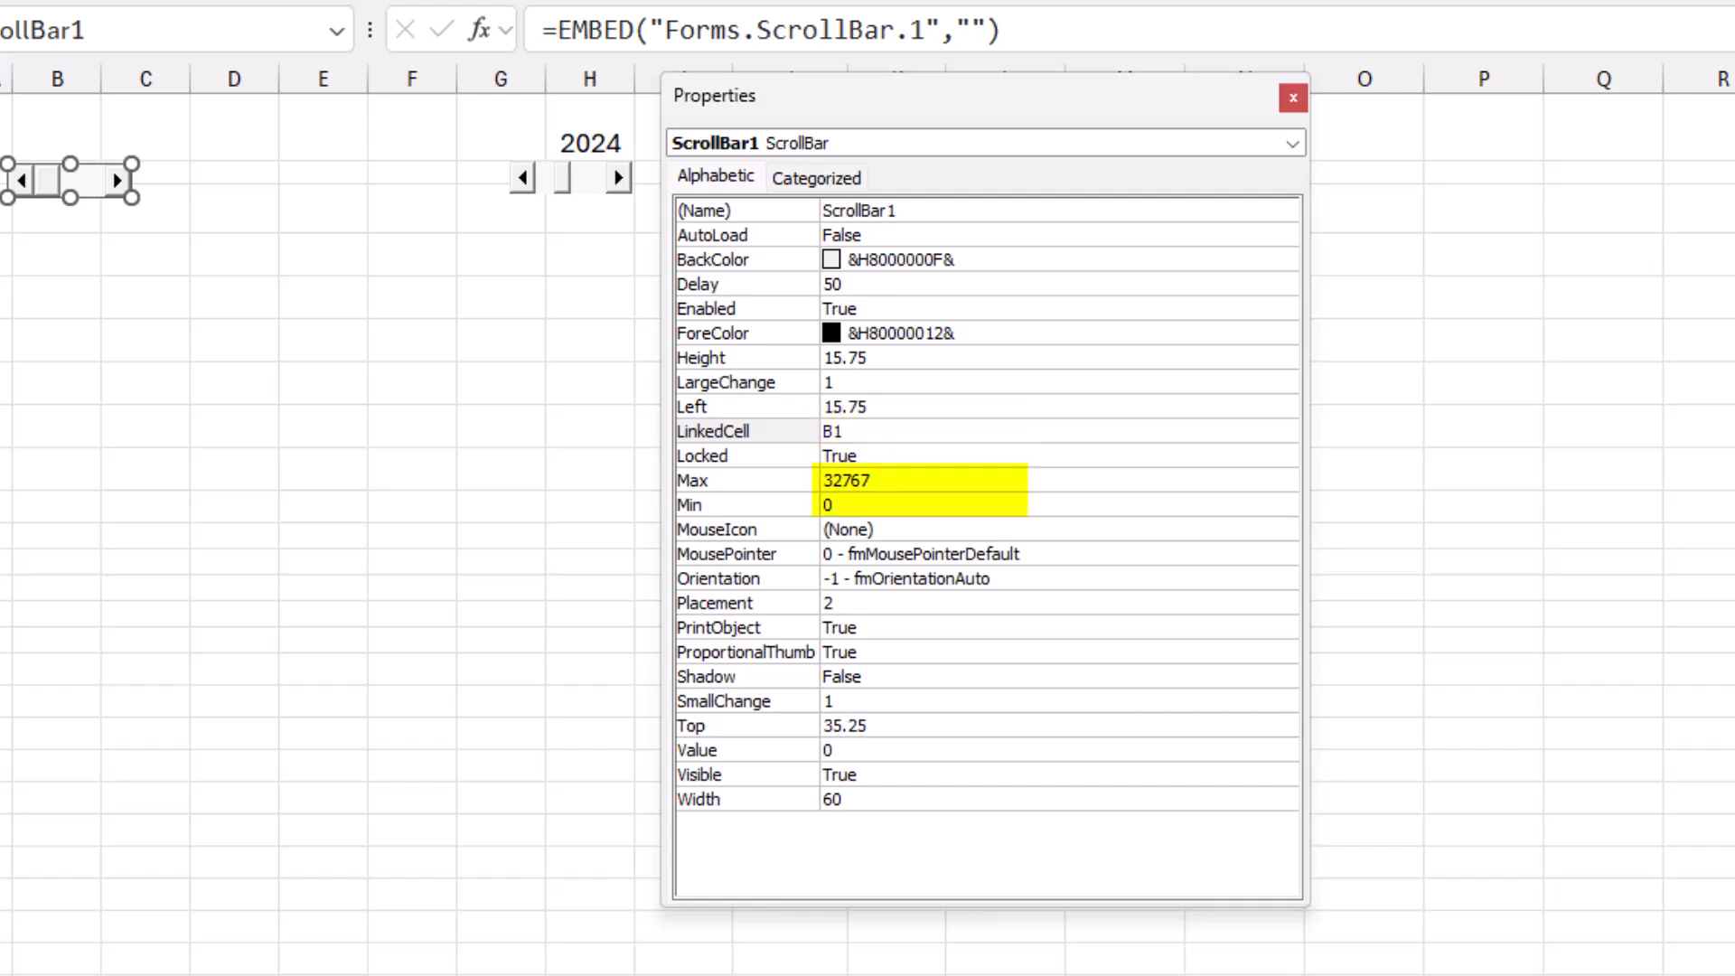
Give the month scroll bar a Max of 12, a Min of 1 and a Value of 10.
left_click(723, 481)
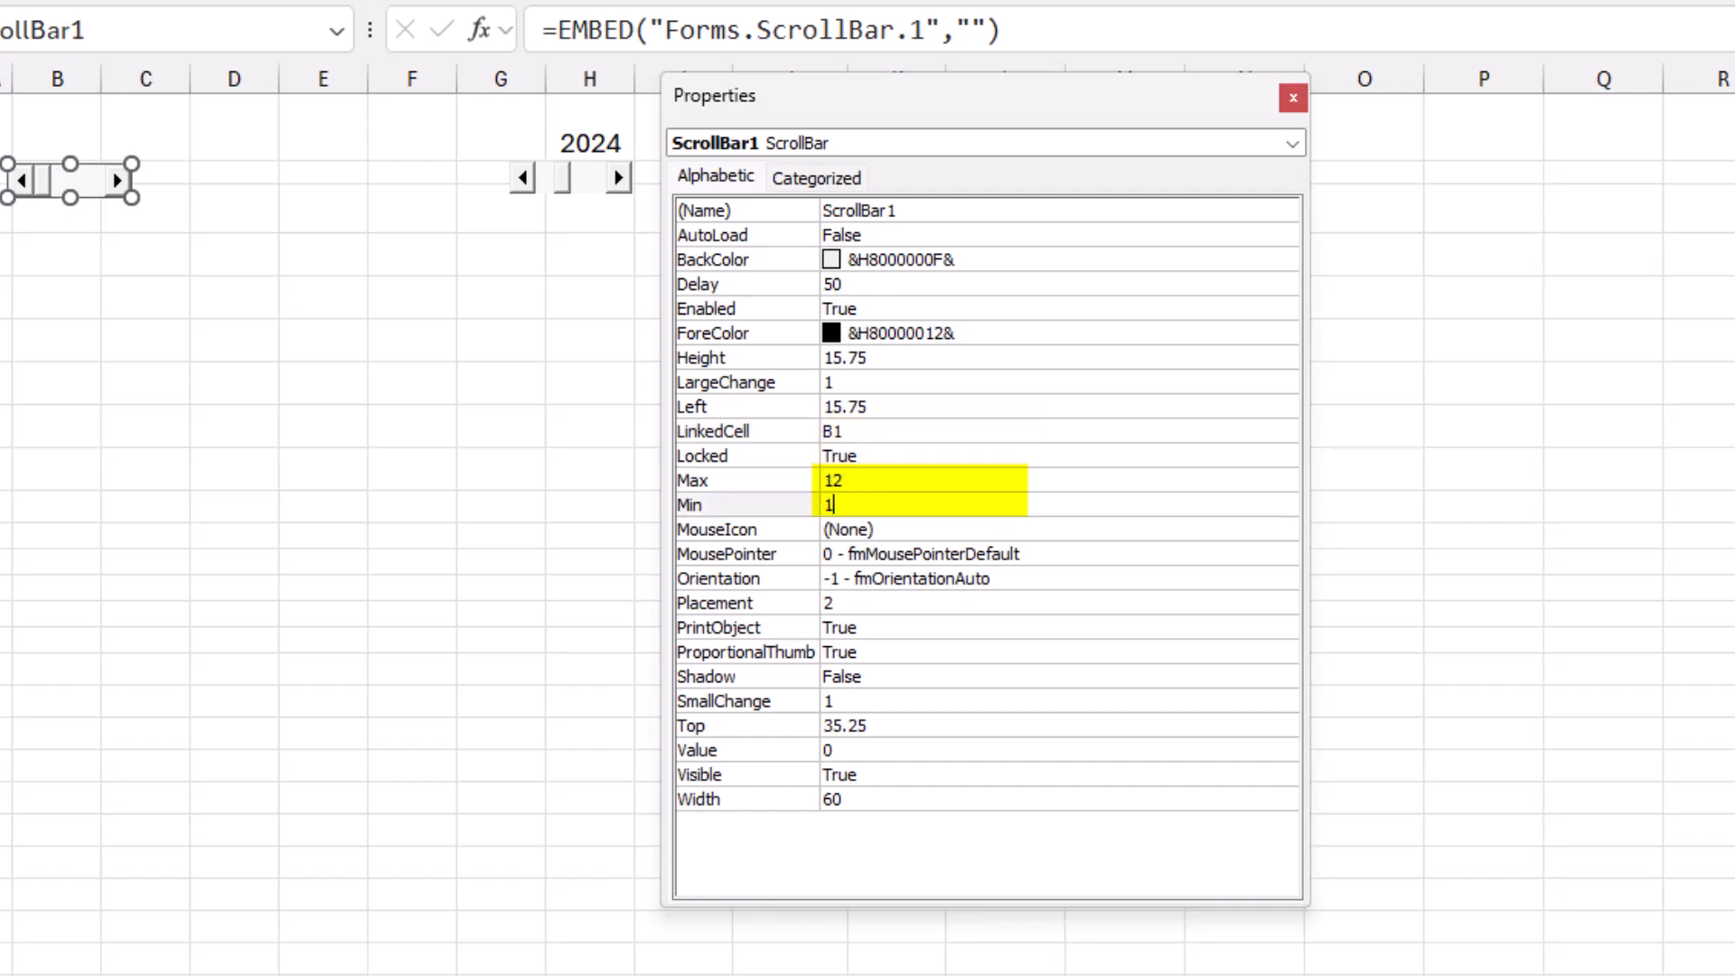
left_click(723, 750)
left_click(829, 750)
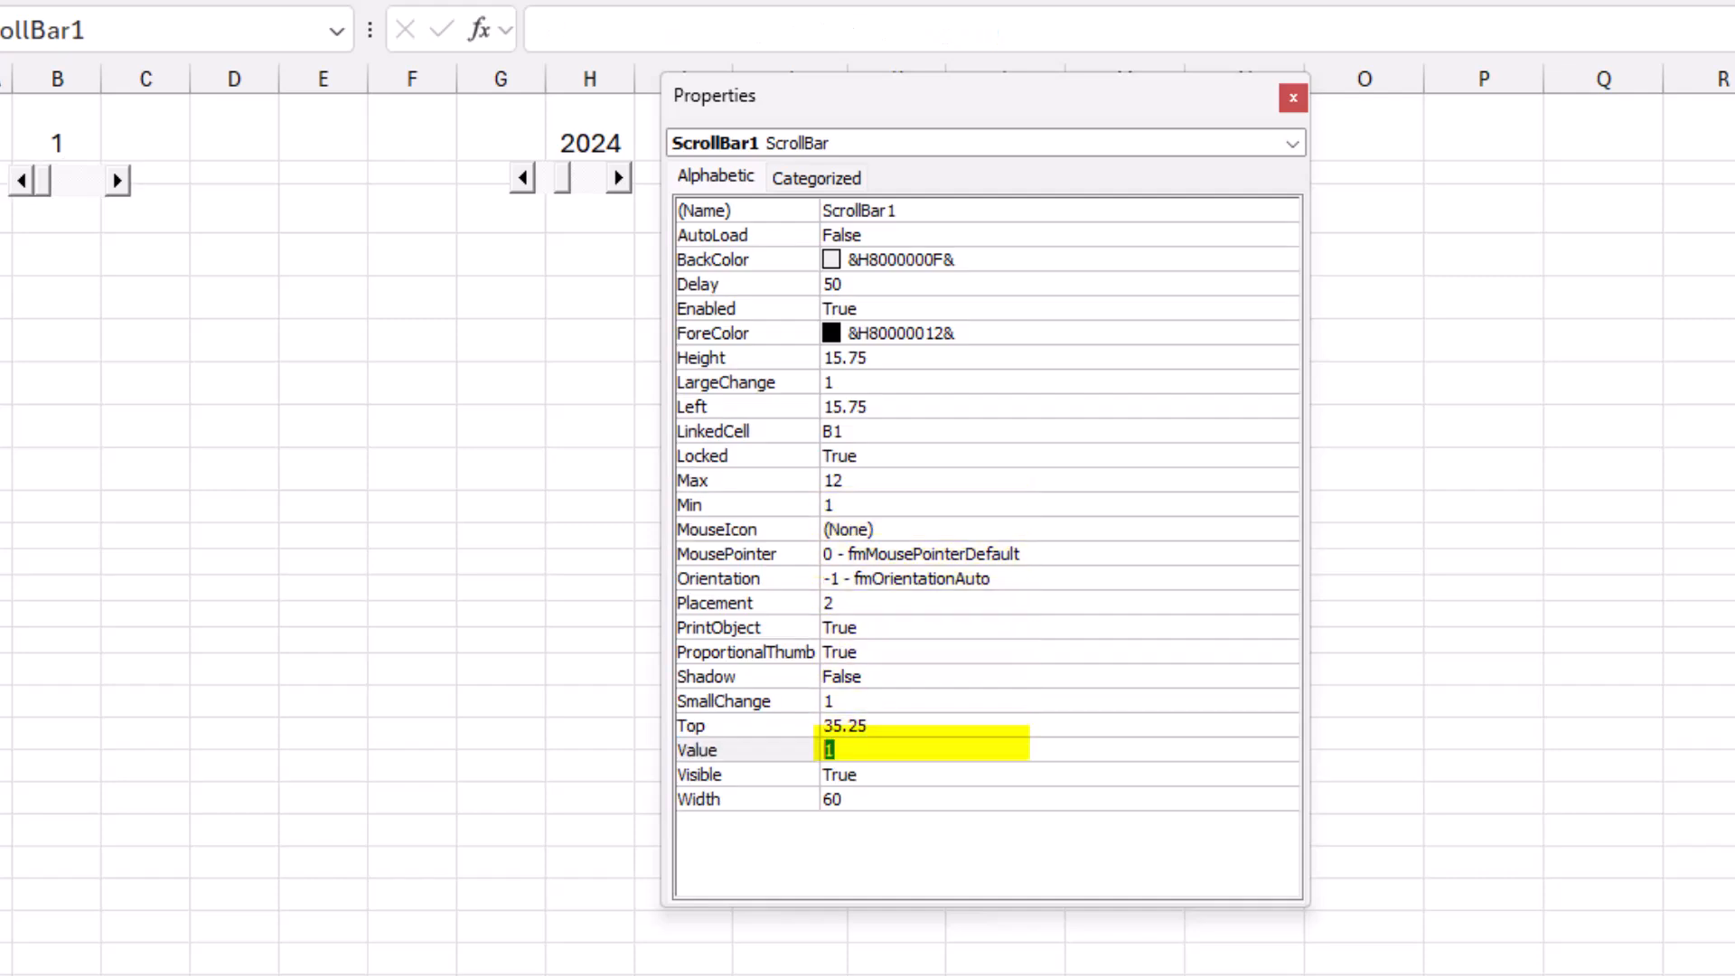
type("10")
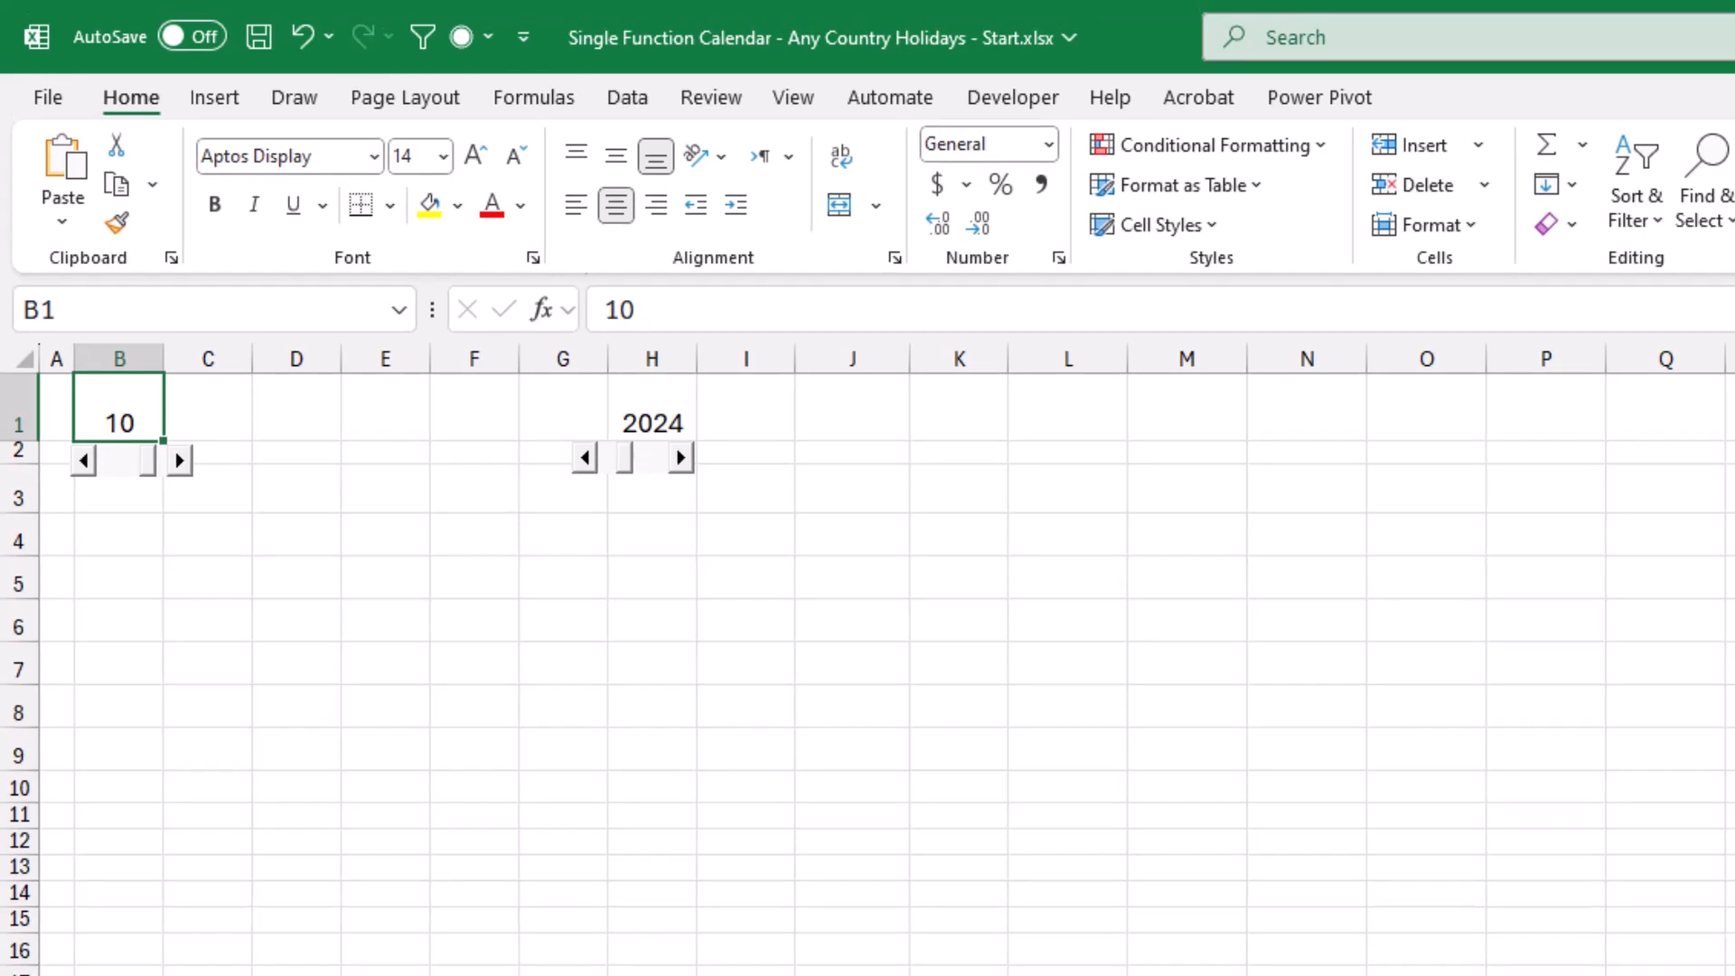
Set the horizontal alignment of D1:F1 to Center Across Selection.
left_click_drag(293, 392, 471, 392)
key("ctrl+1")
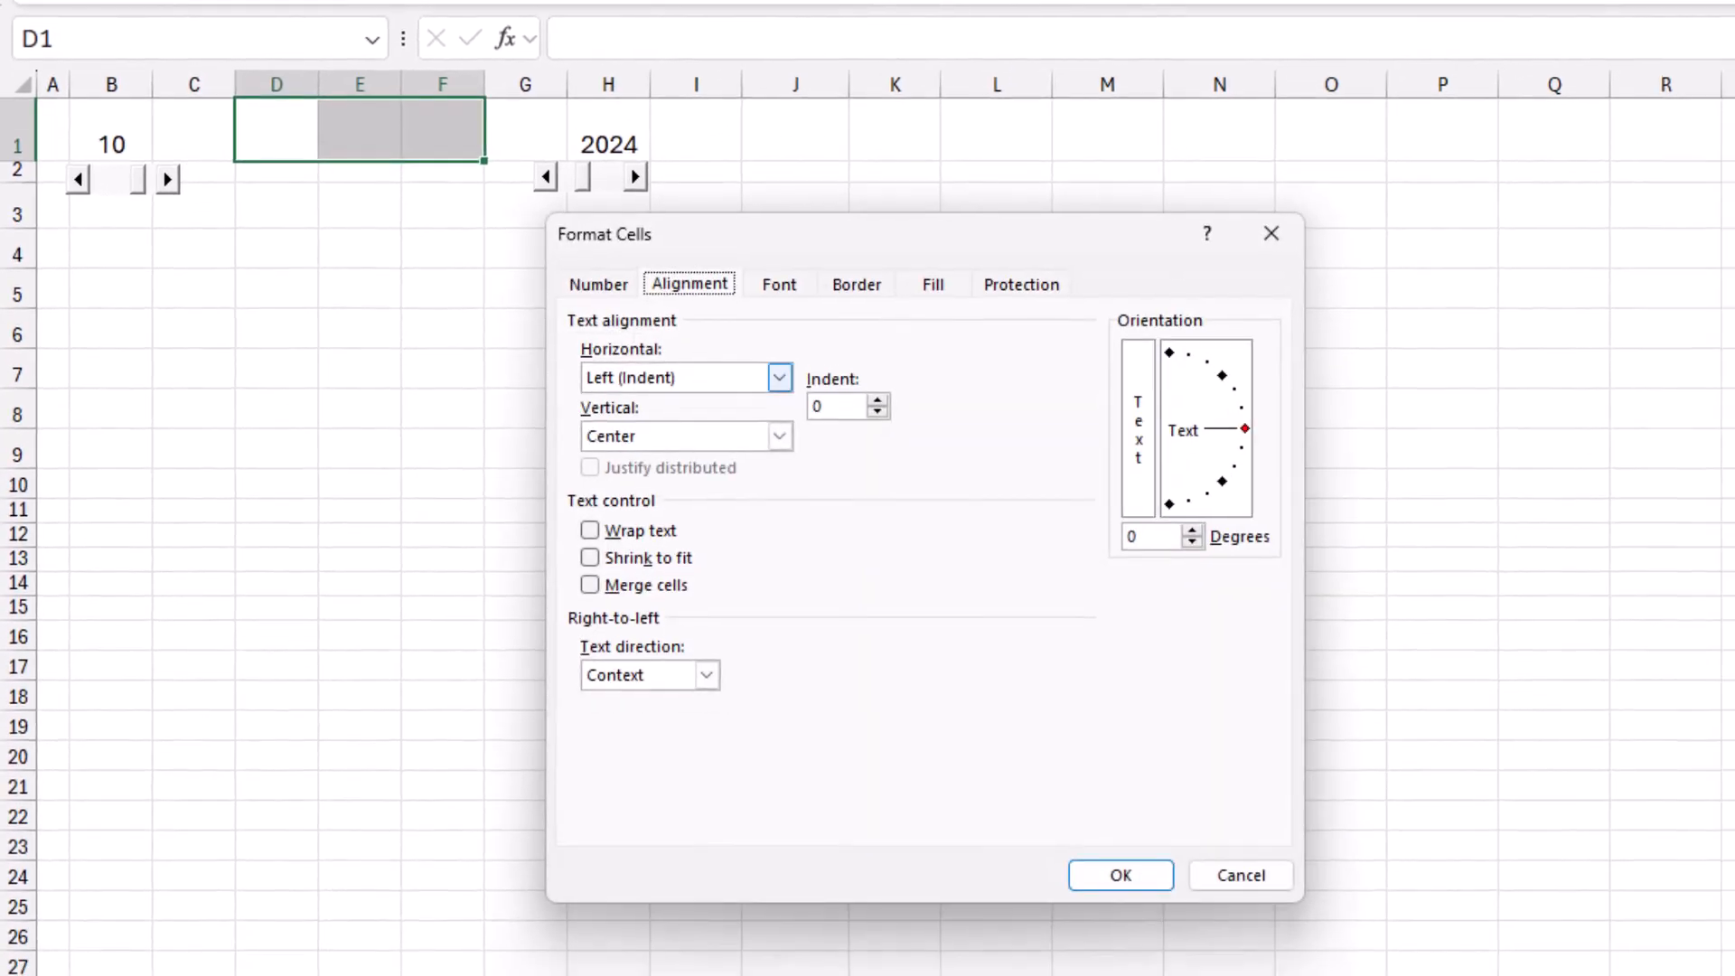
left_click(778, 377)
left_click(678, 511)
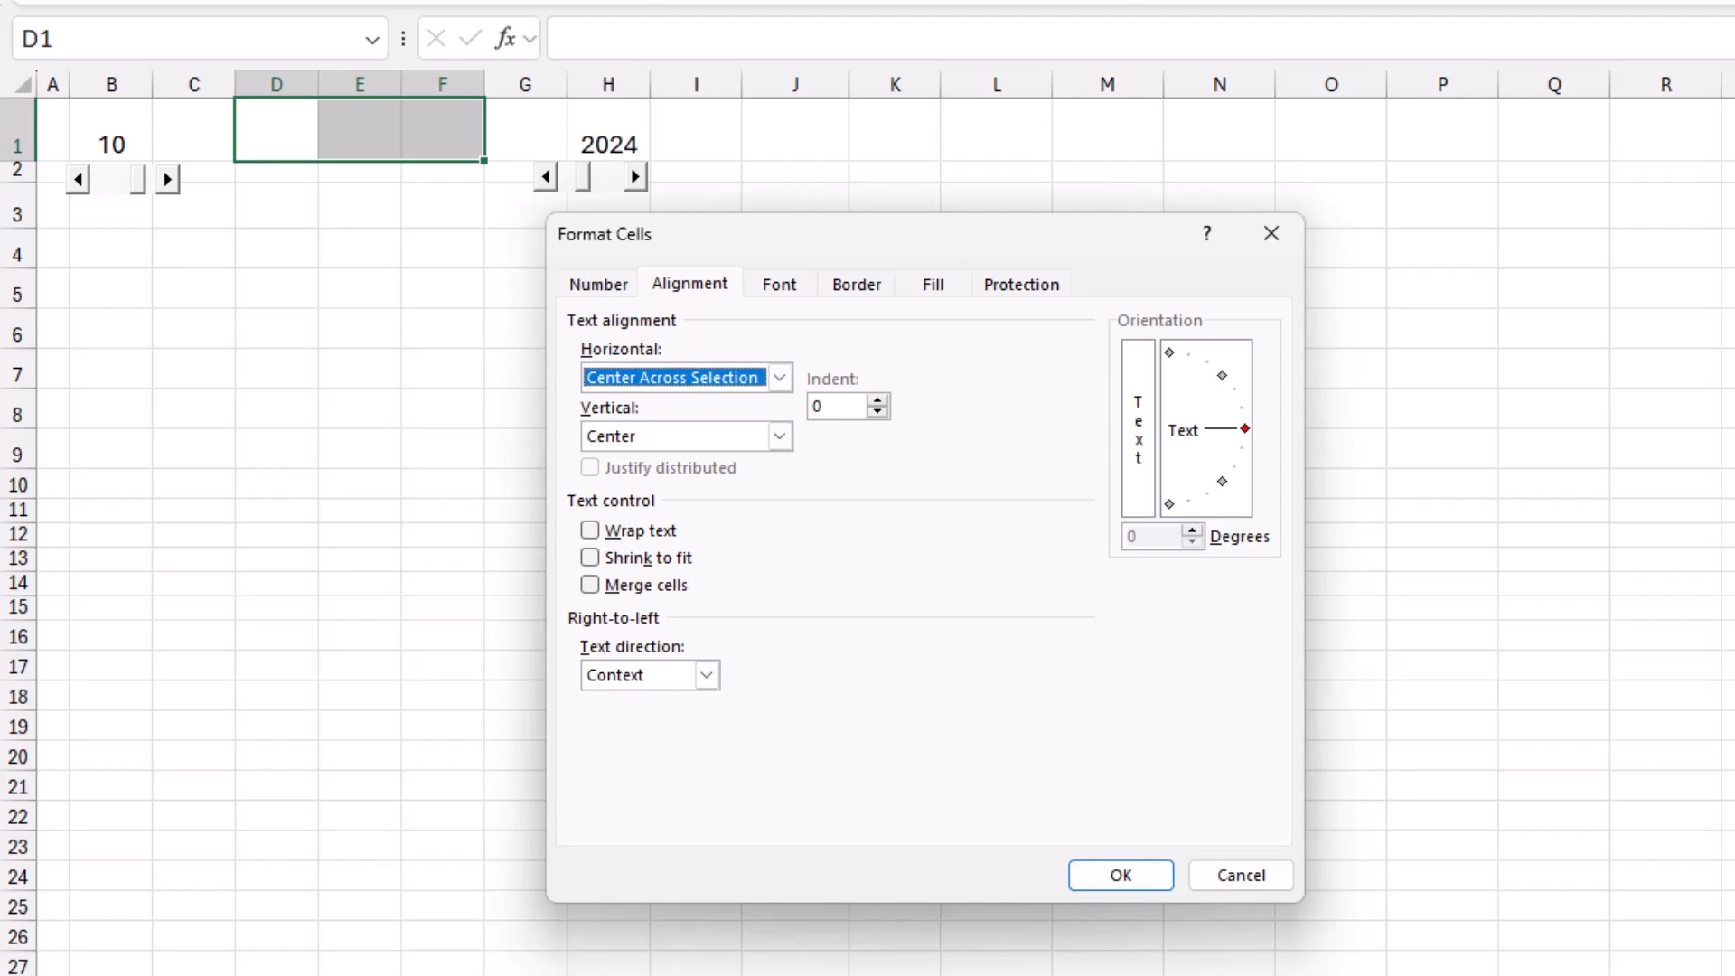
Add a medium-thick blue bottom border to D1:F1 and apply the cell formatting.
left_click(856, 285)
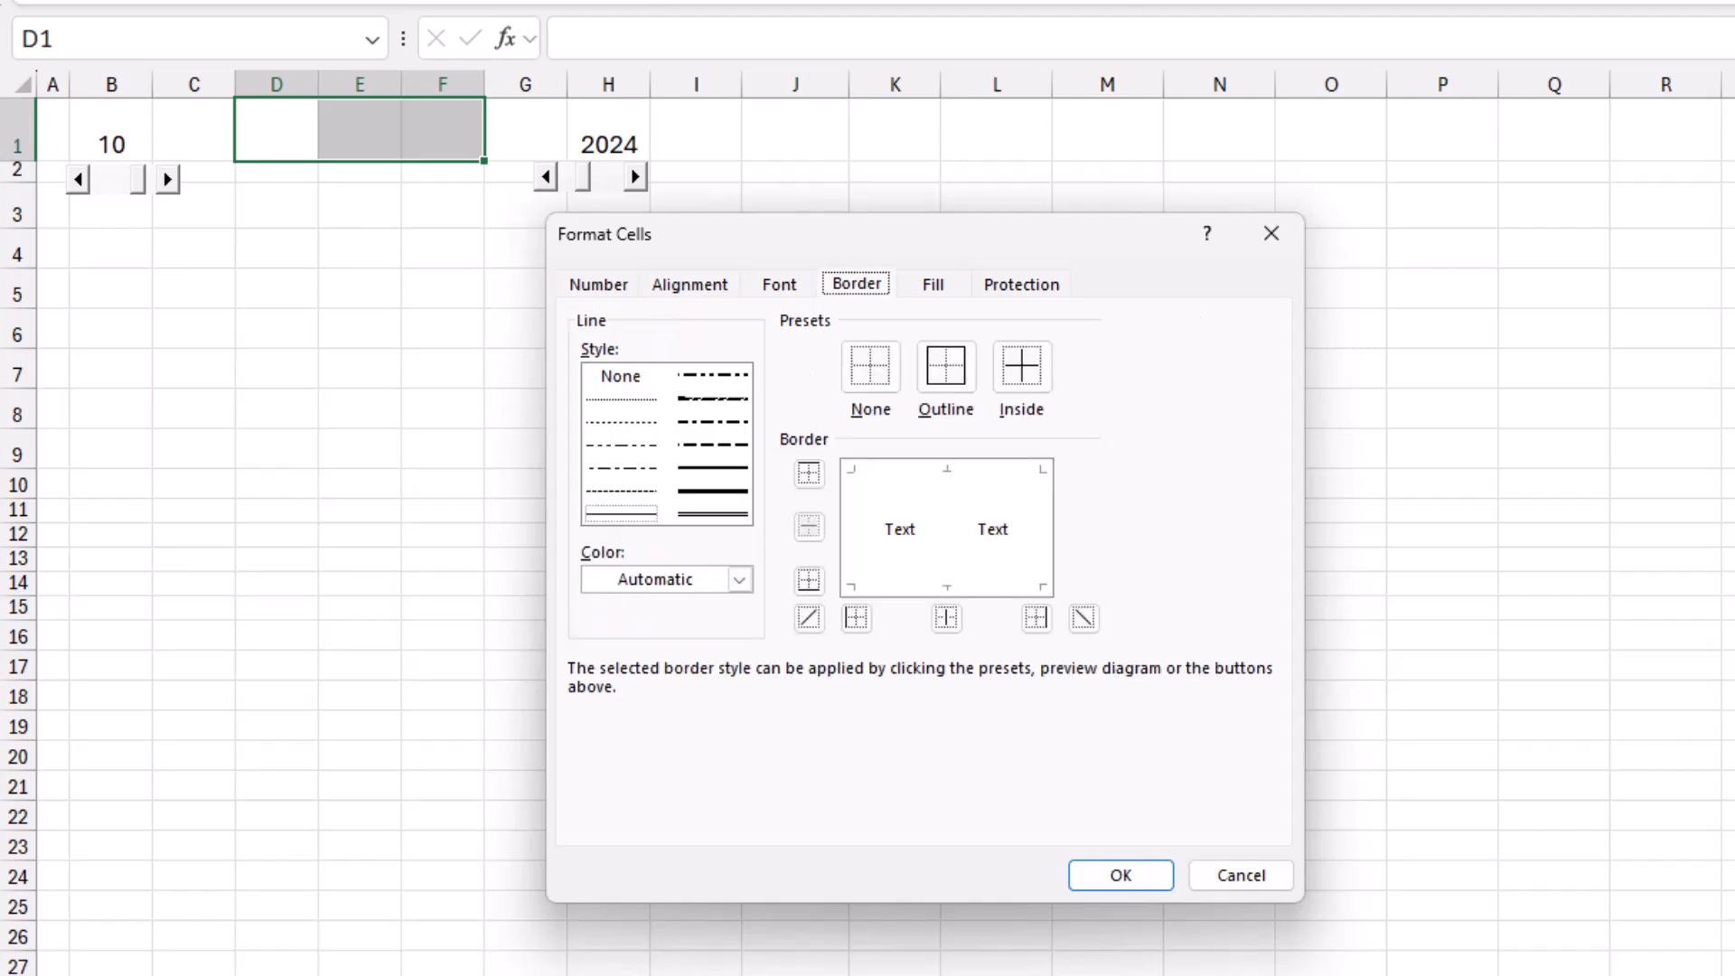
left_click(713, 468)
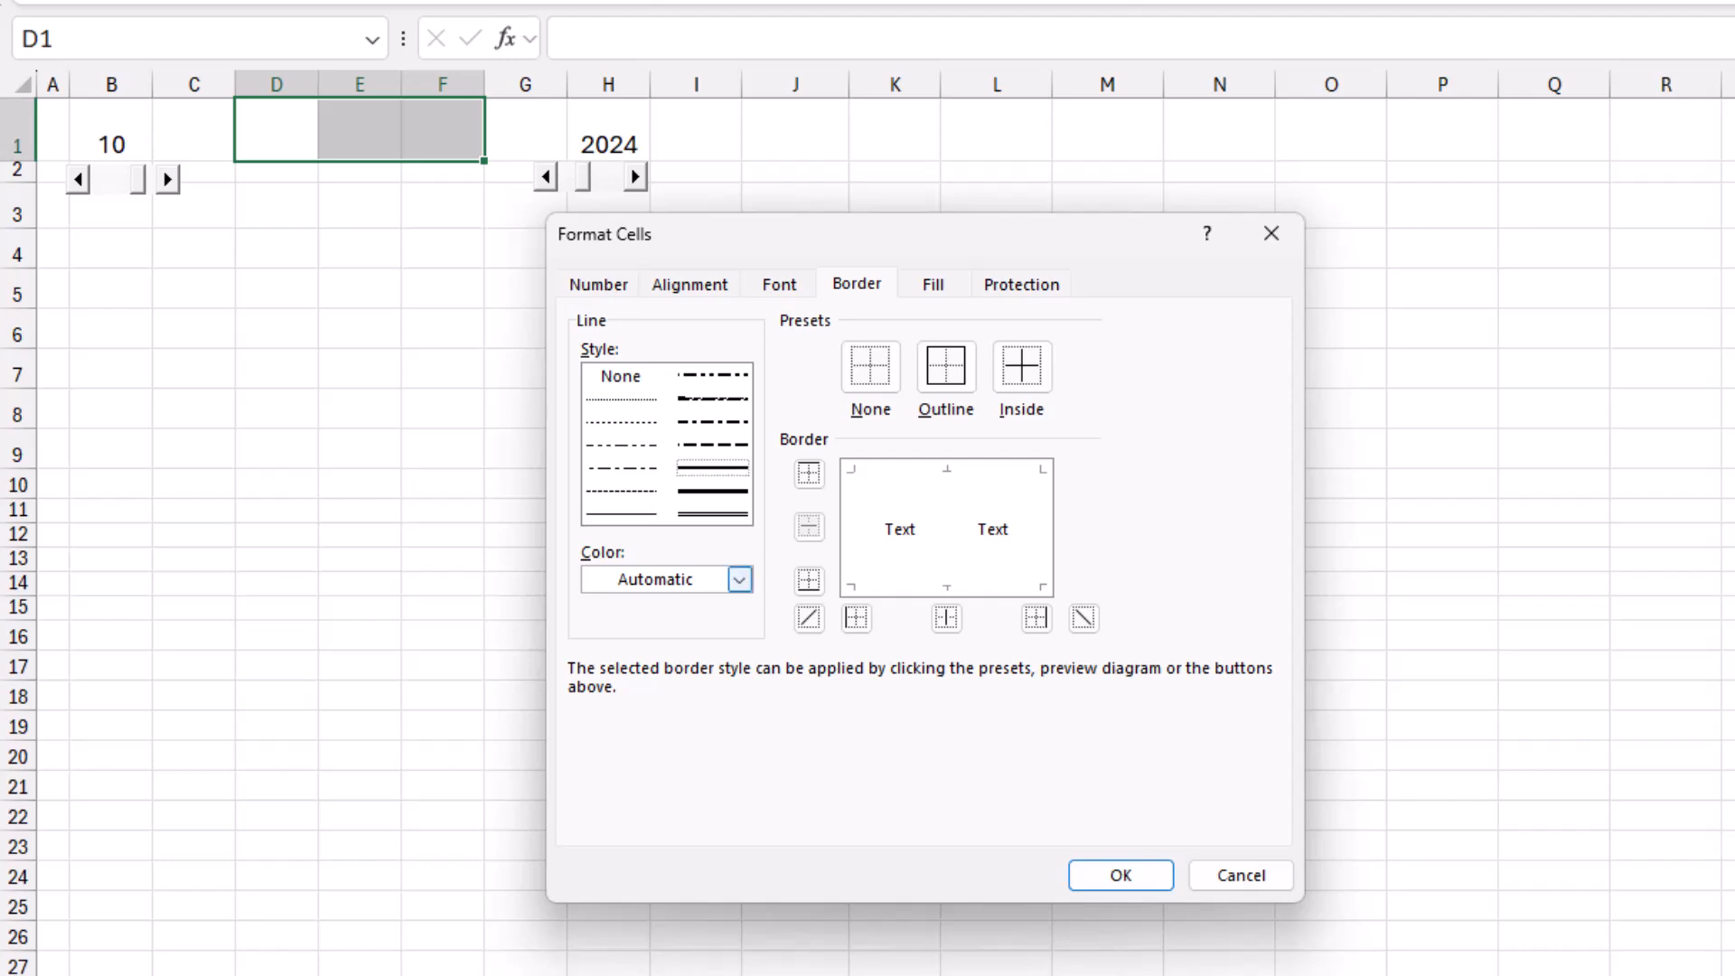
left_click(739, 579)
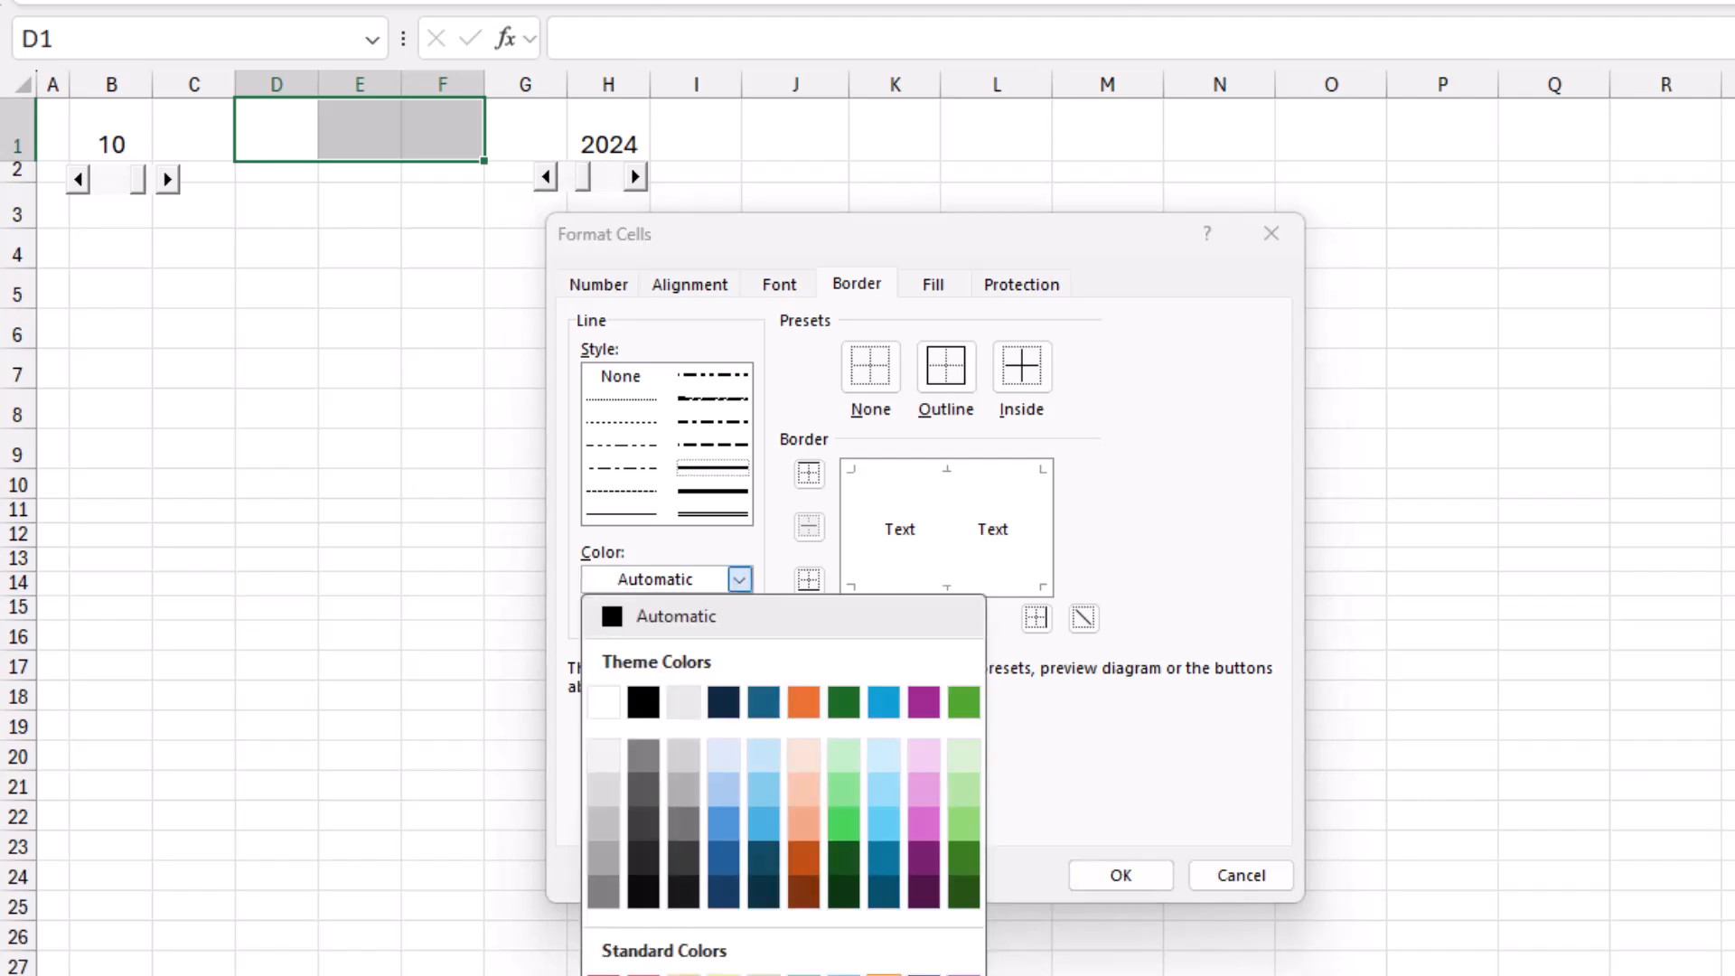
left_click(884, 975)
left_click(808, 579)
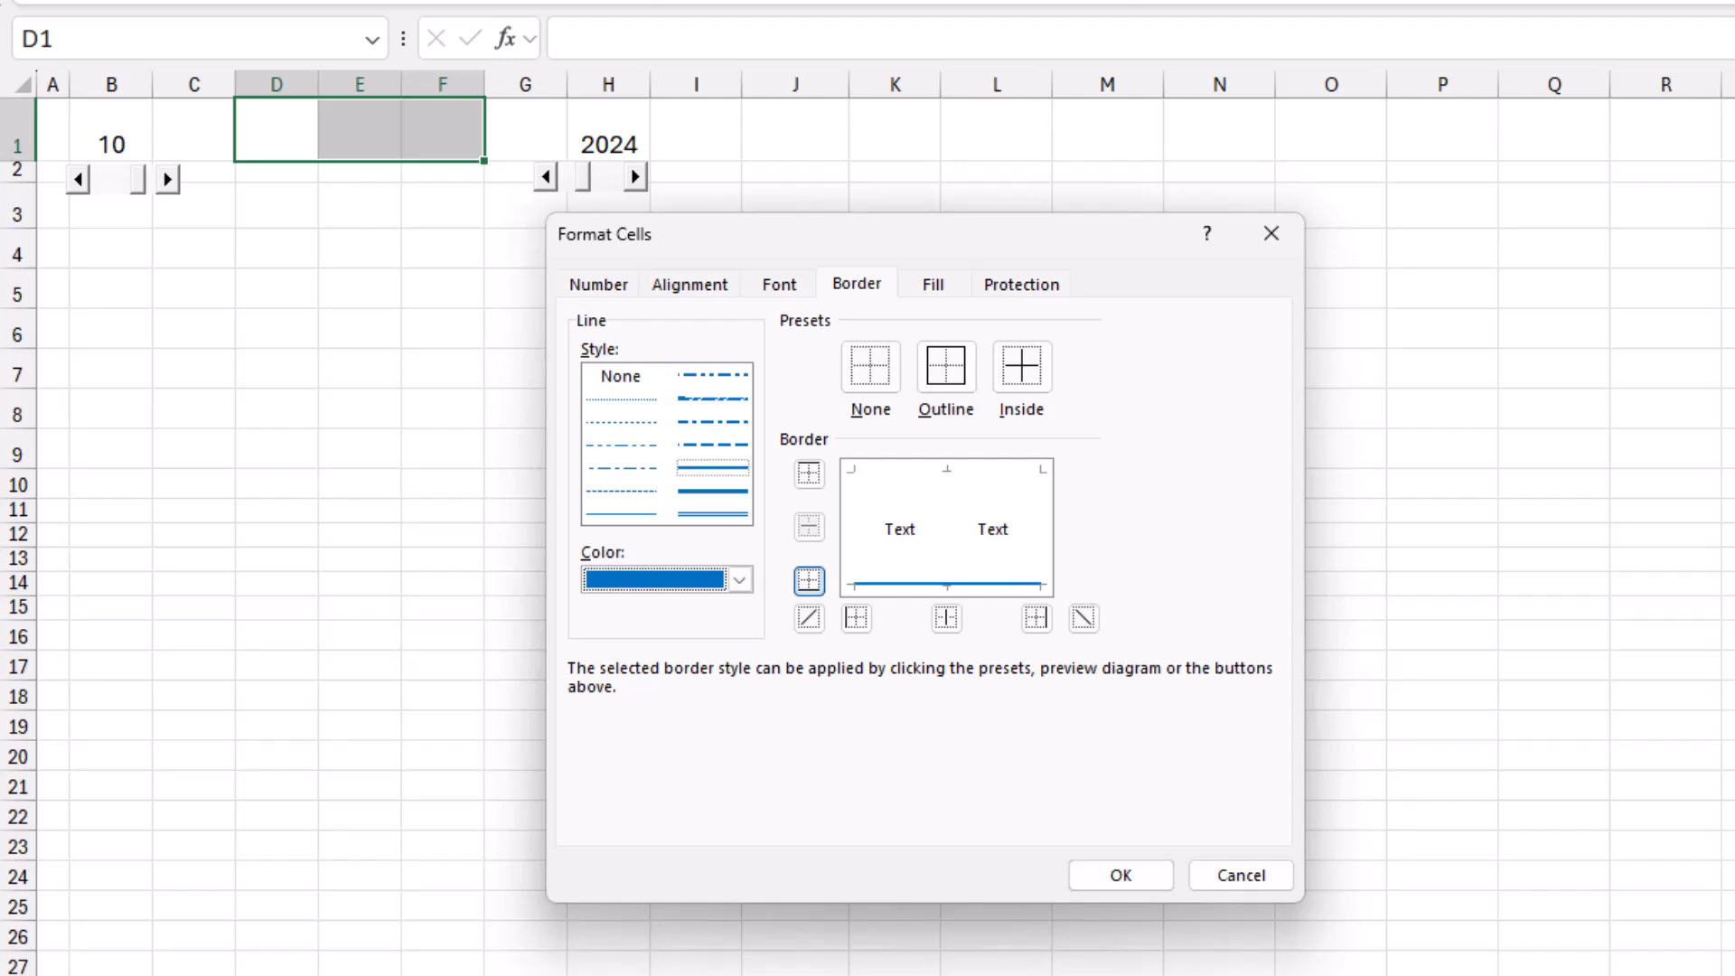
left_click(1120, 874)
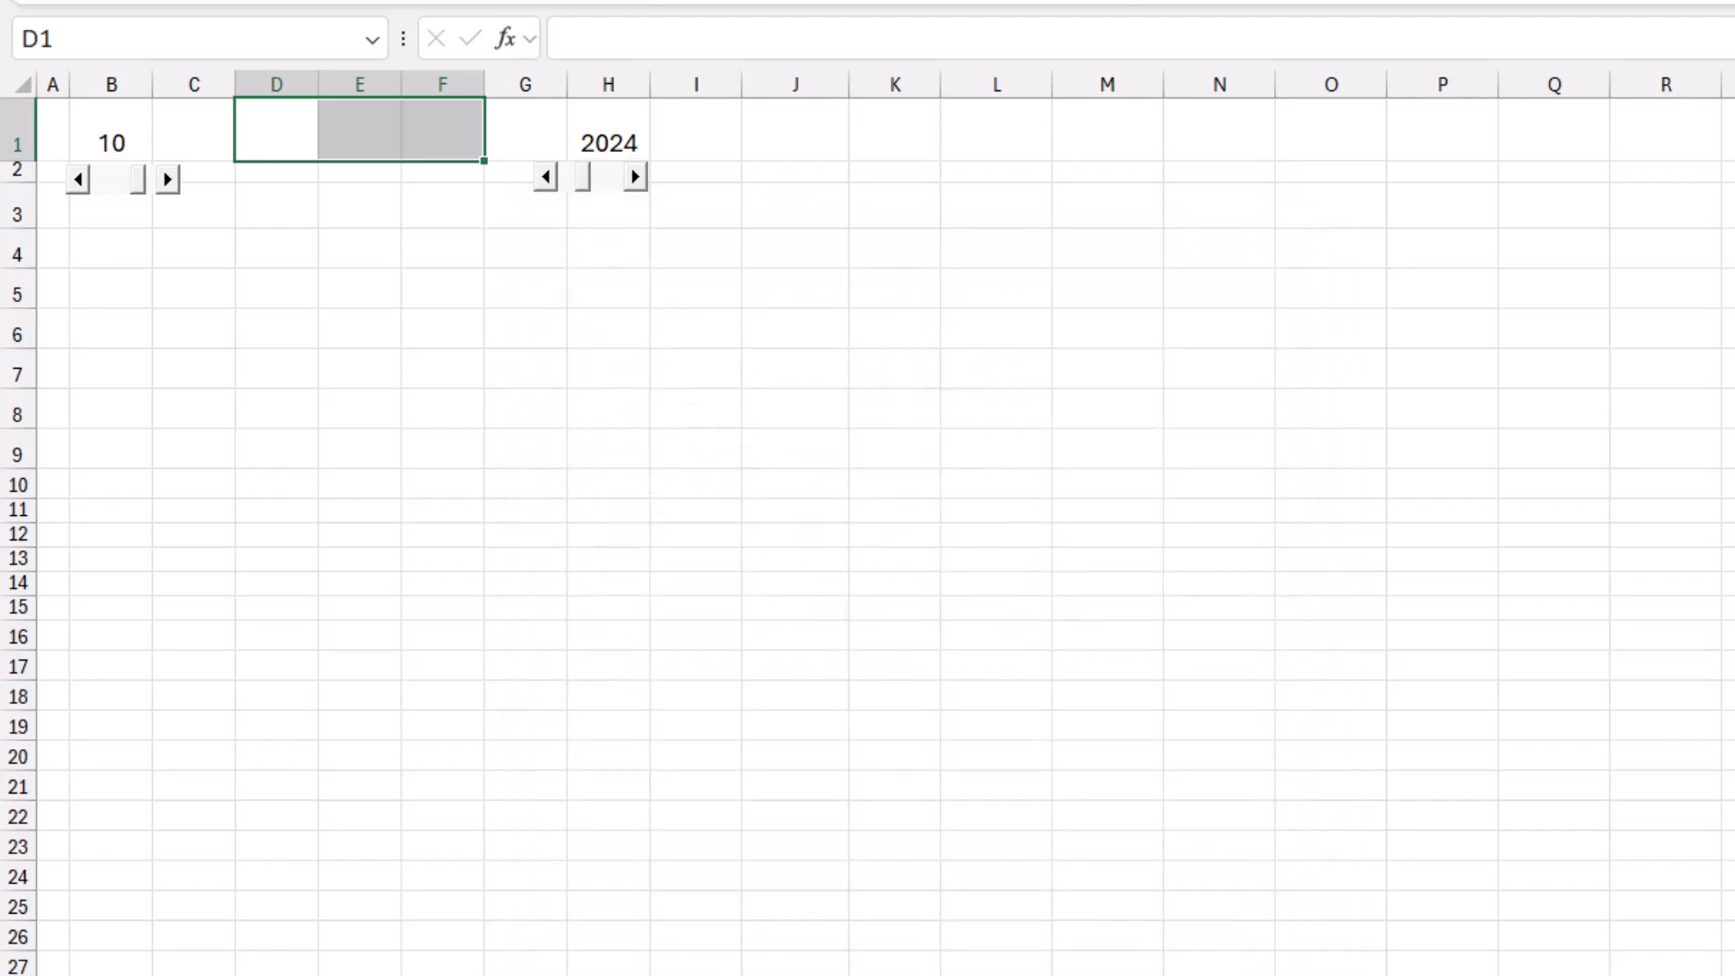
In D1, build the month-name lookup =XLOOKUP(B1,T2:T13,U2:U13).
left_click(276, 130)
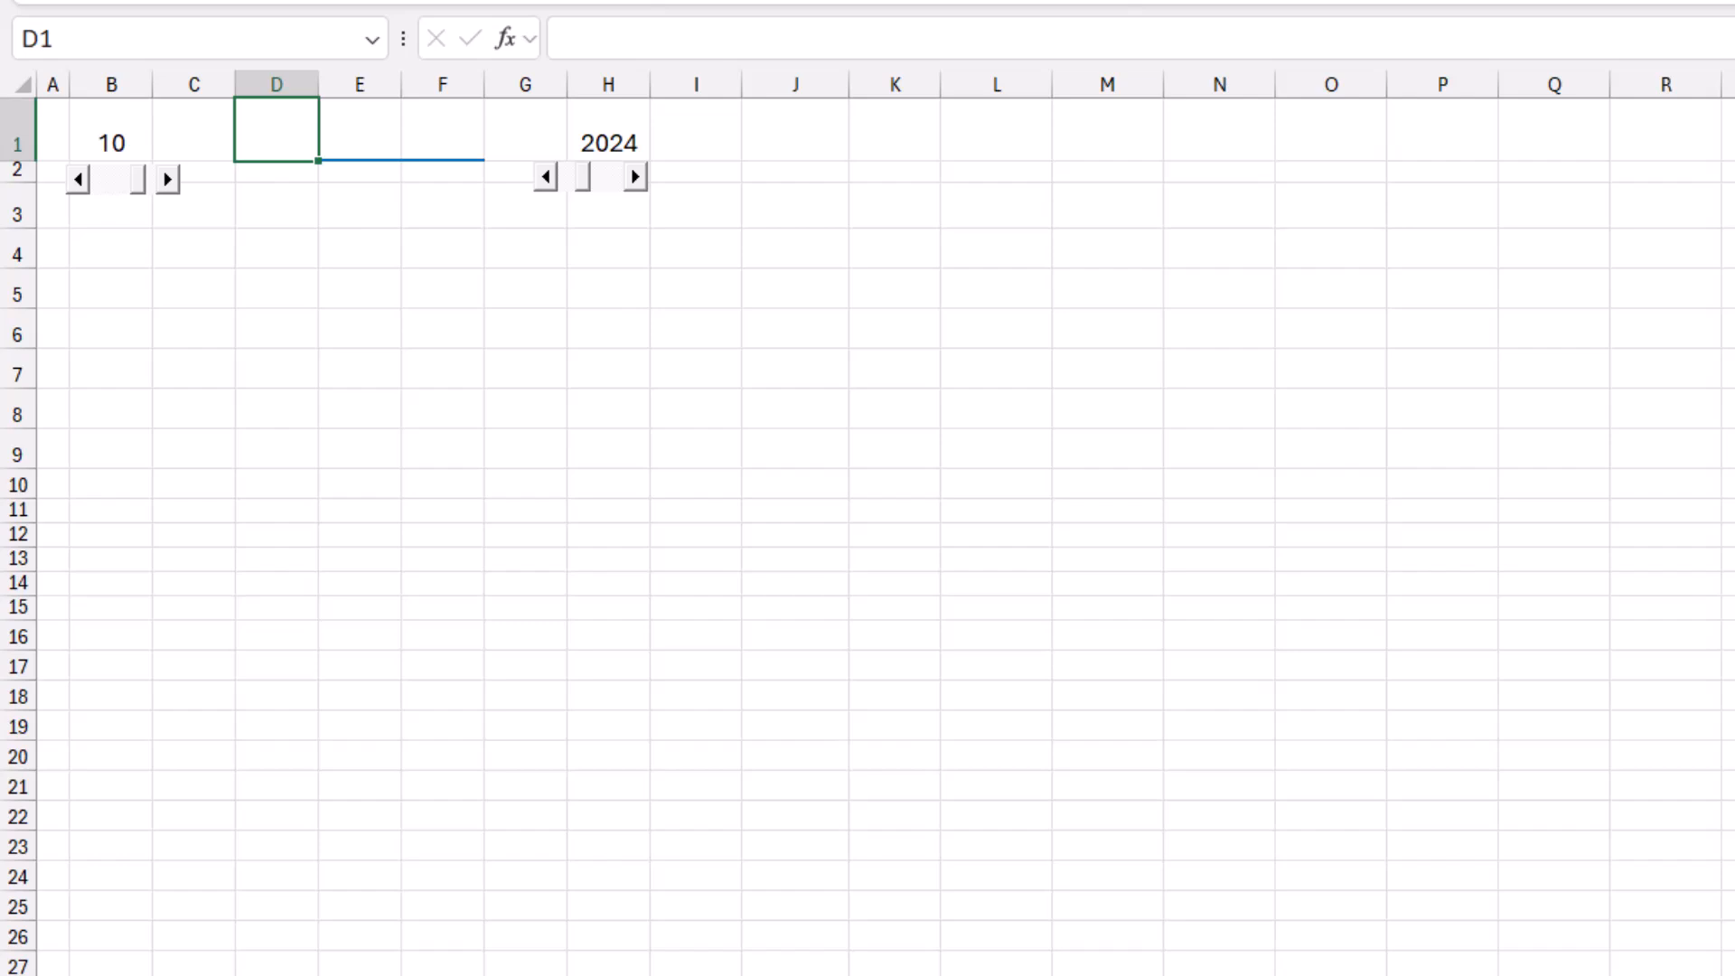
type("=xlook")
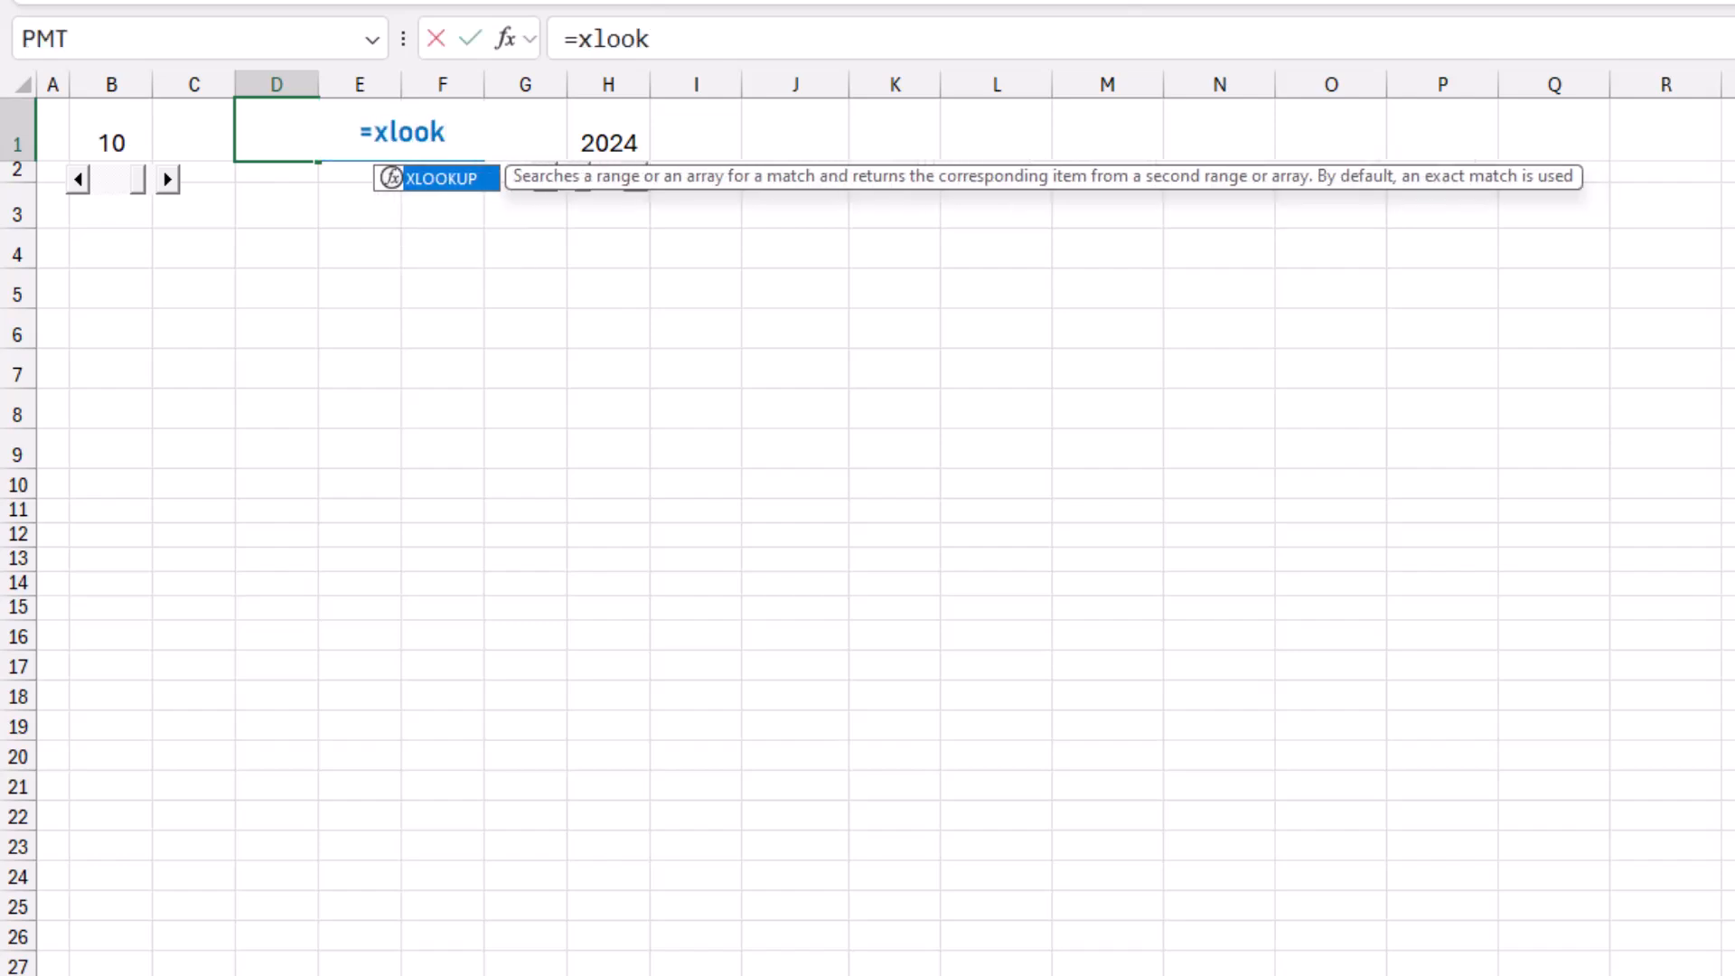
key("Tab")
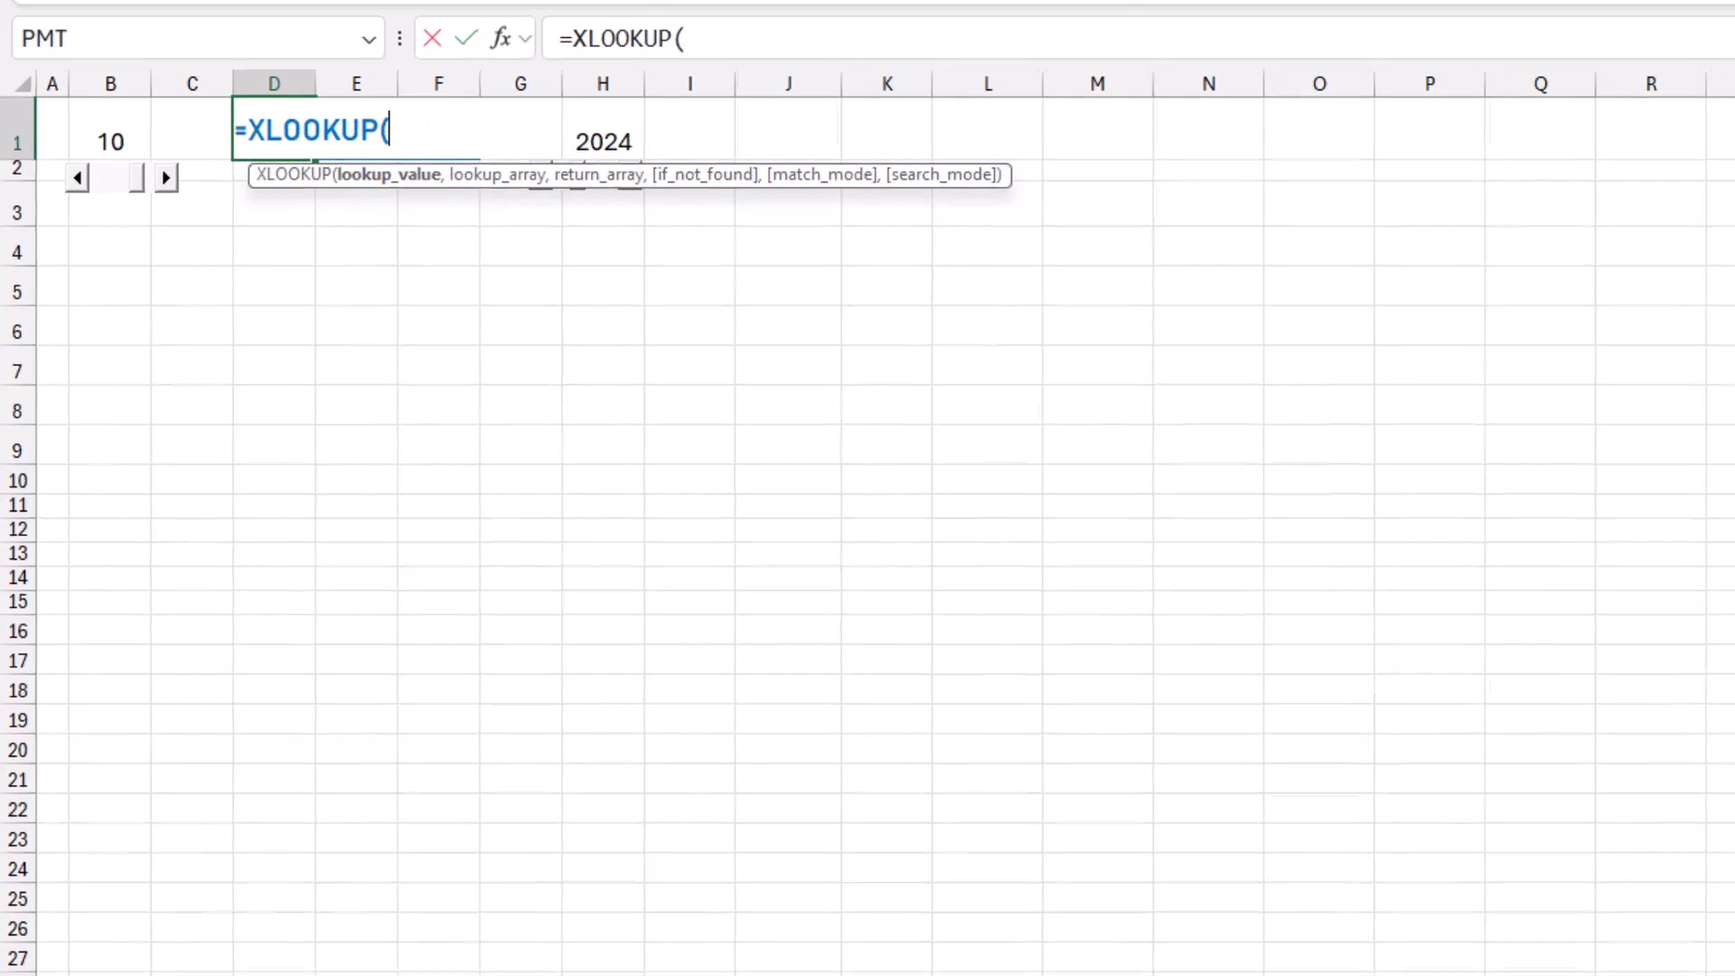
left_click(93, 110)
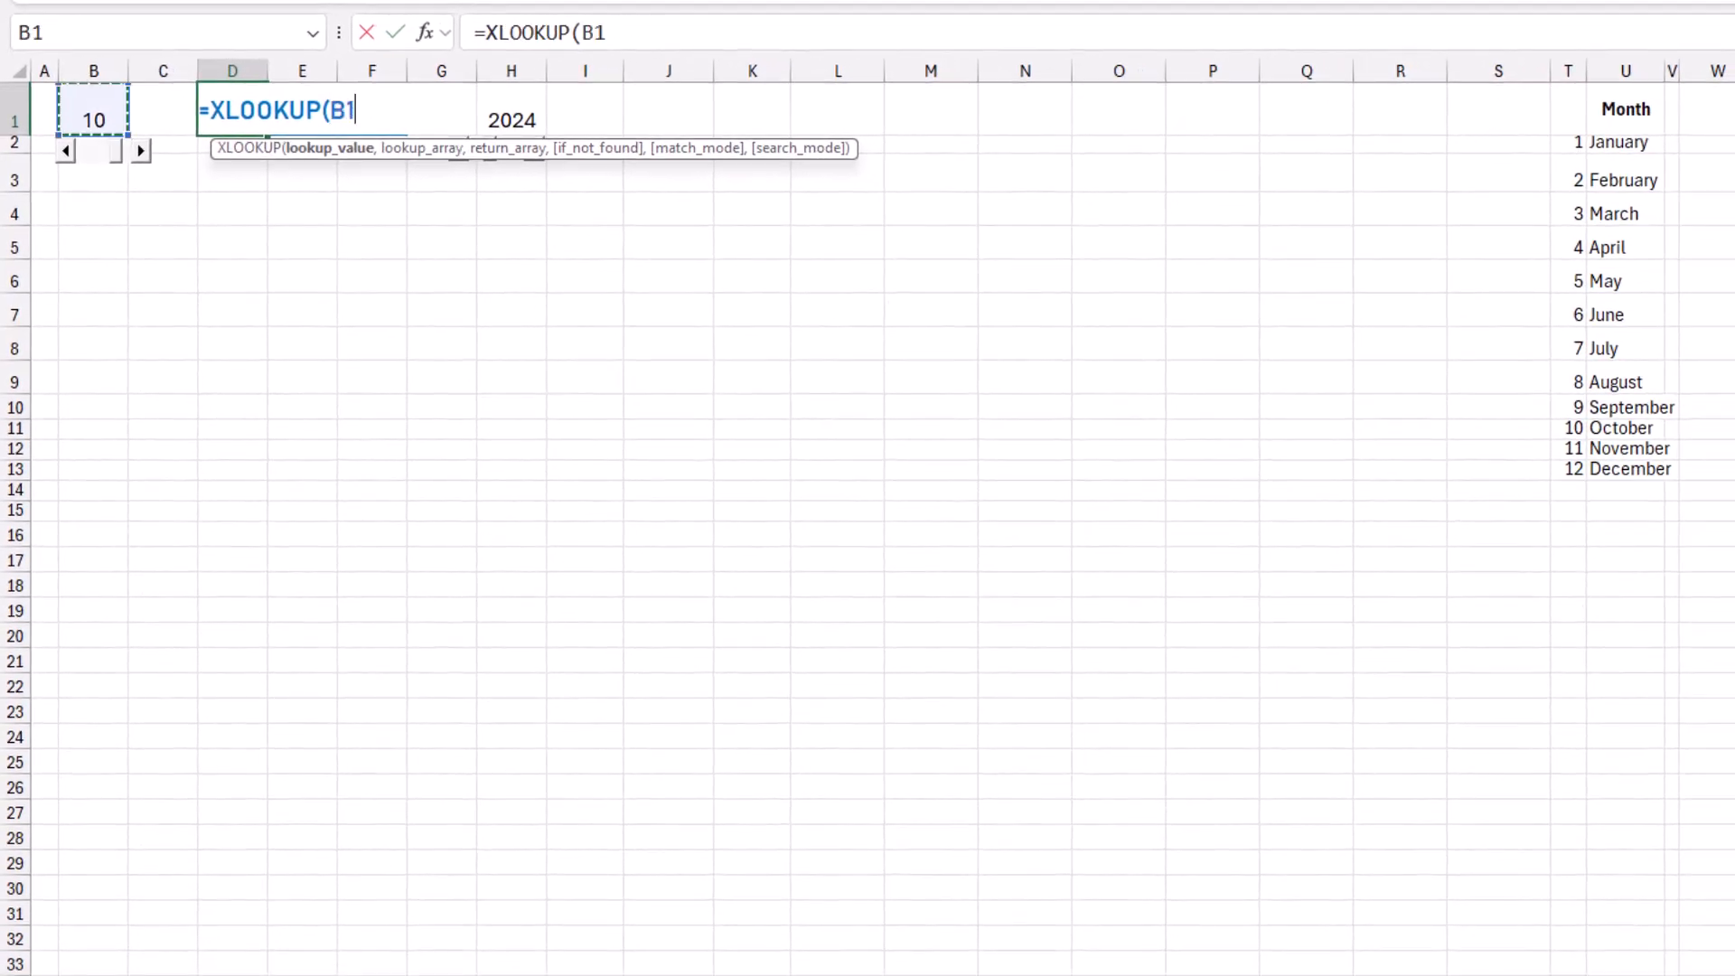
type(",")
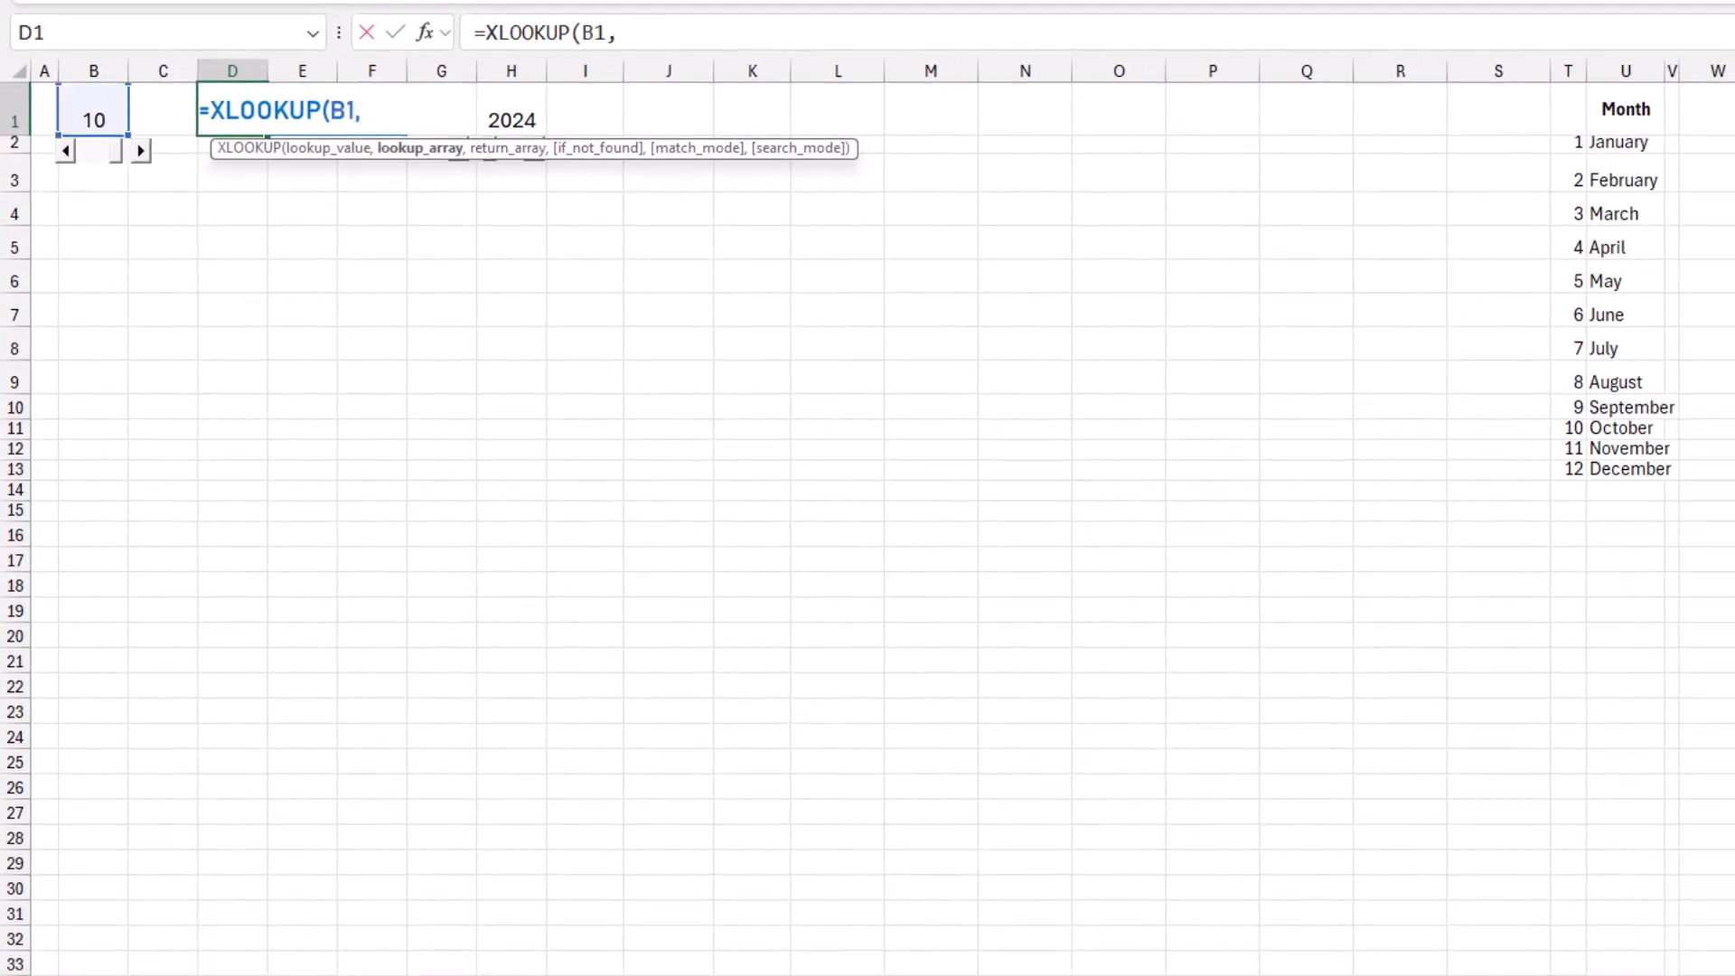
left_click_drag(1567, 142, 1568, 468)
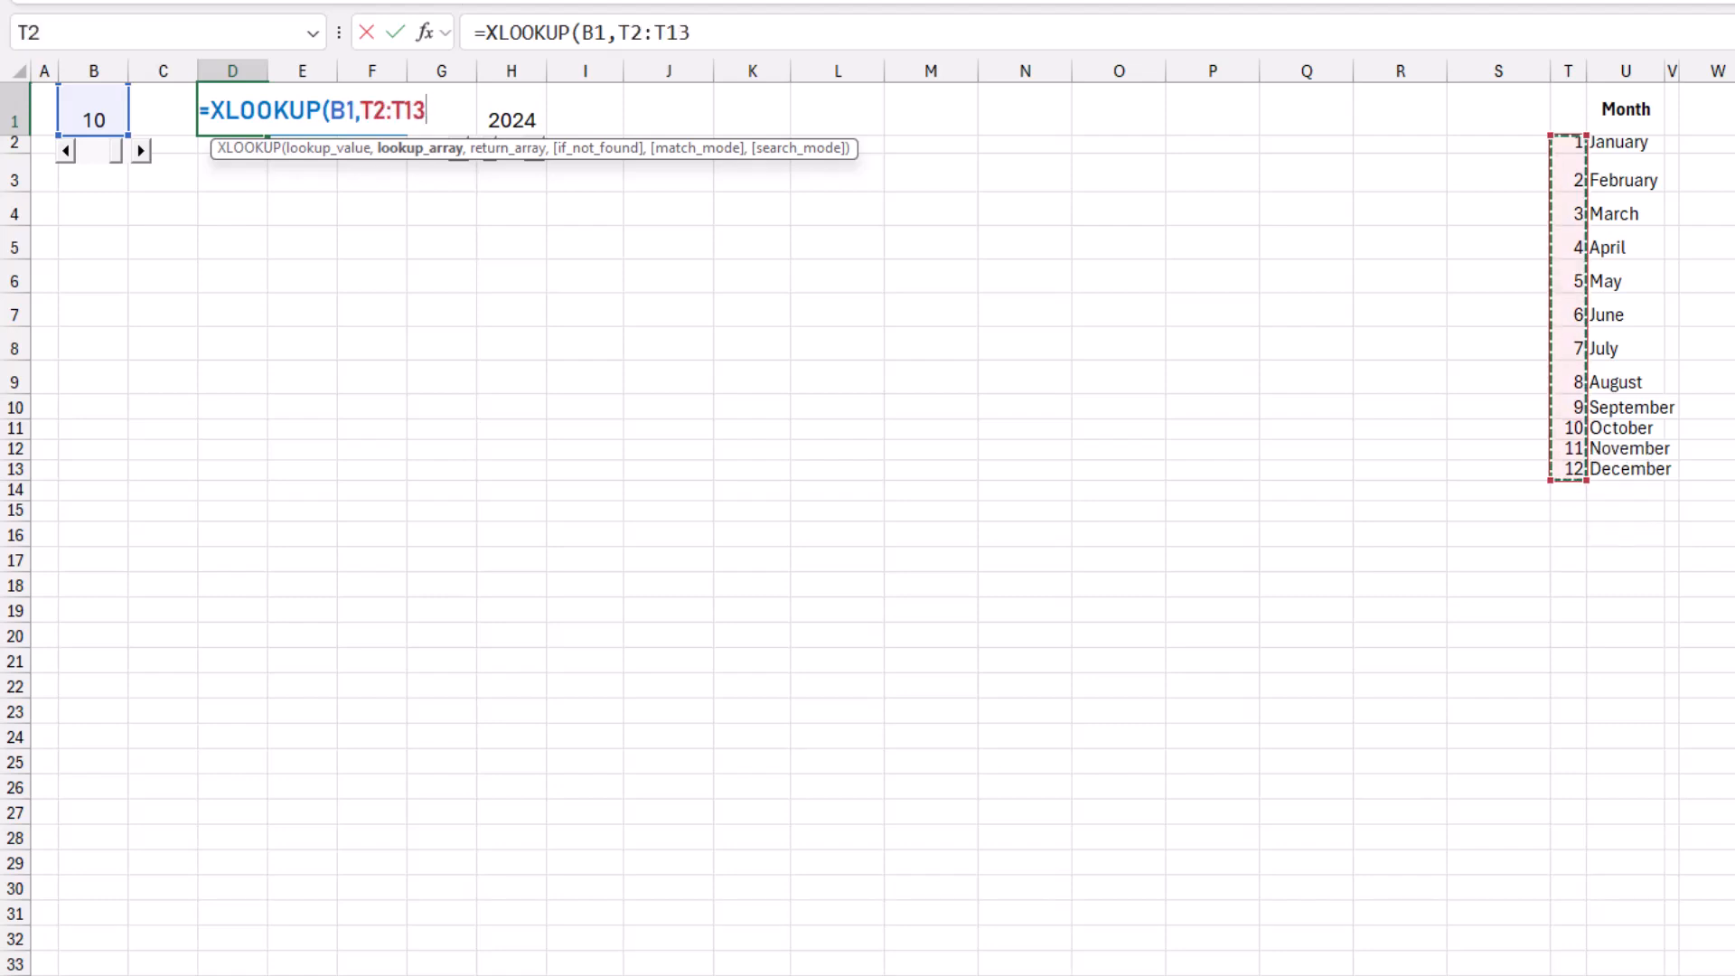
type(",")
left_click_drag(1625, 142, 1626, 468)
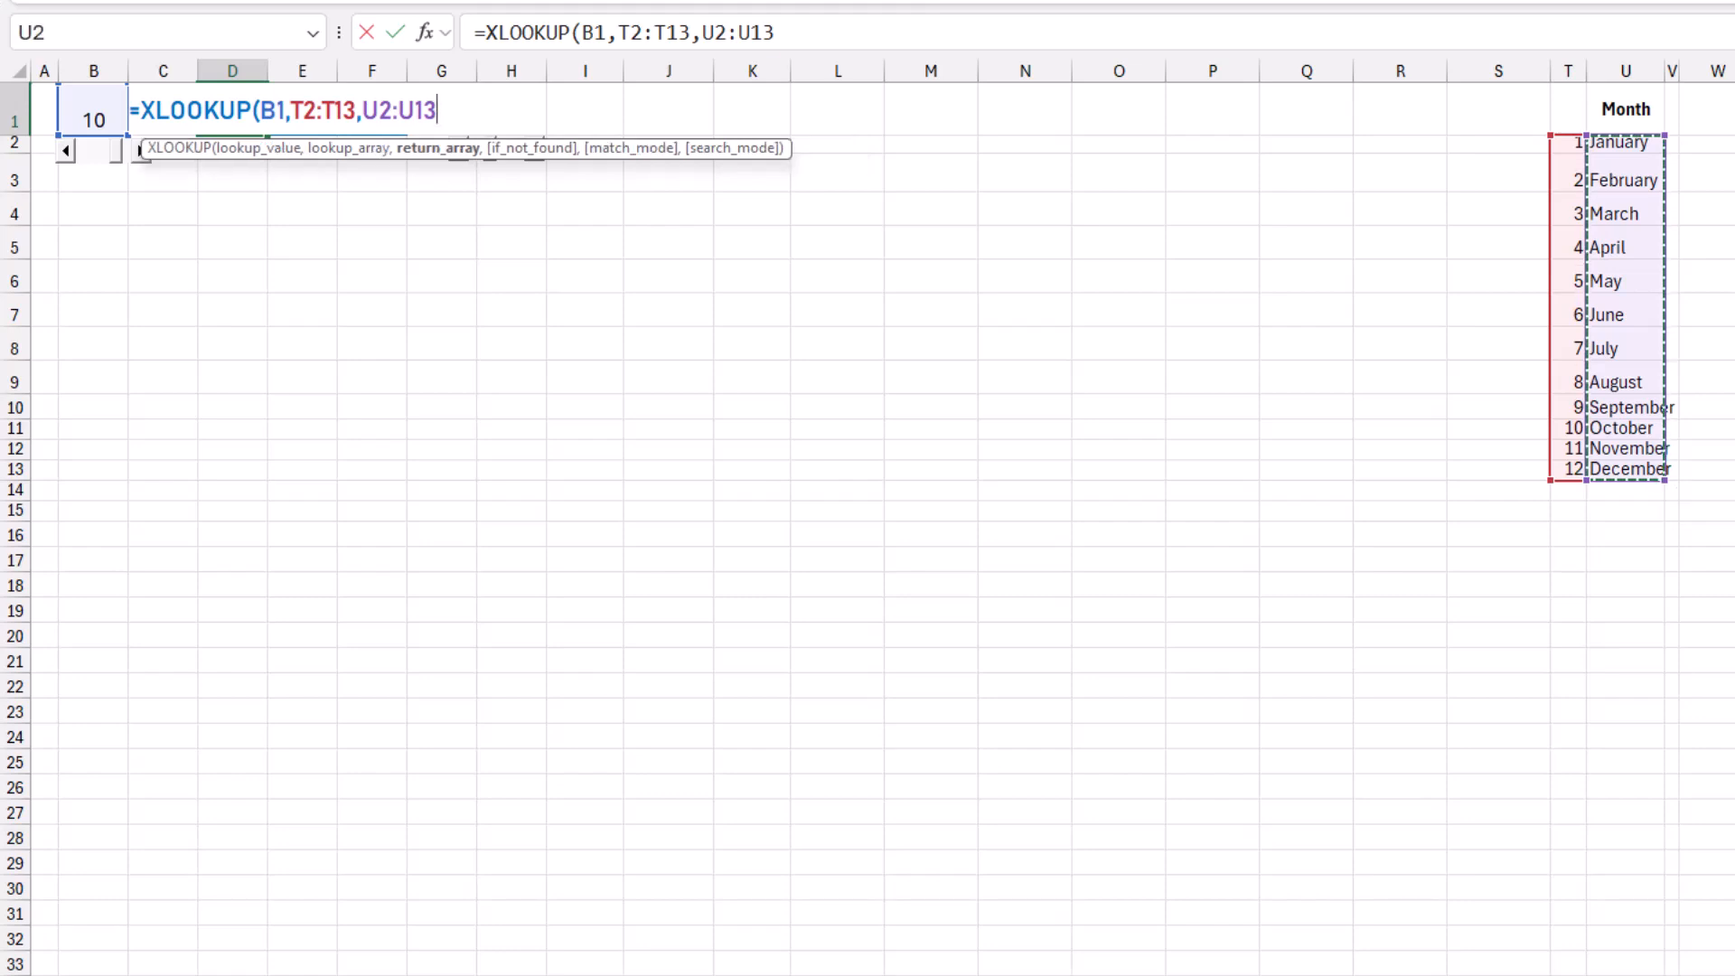
type(")")
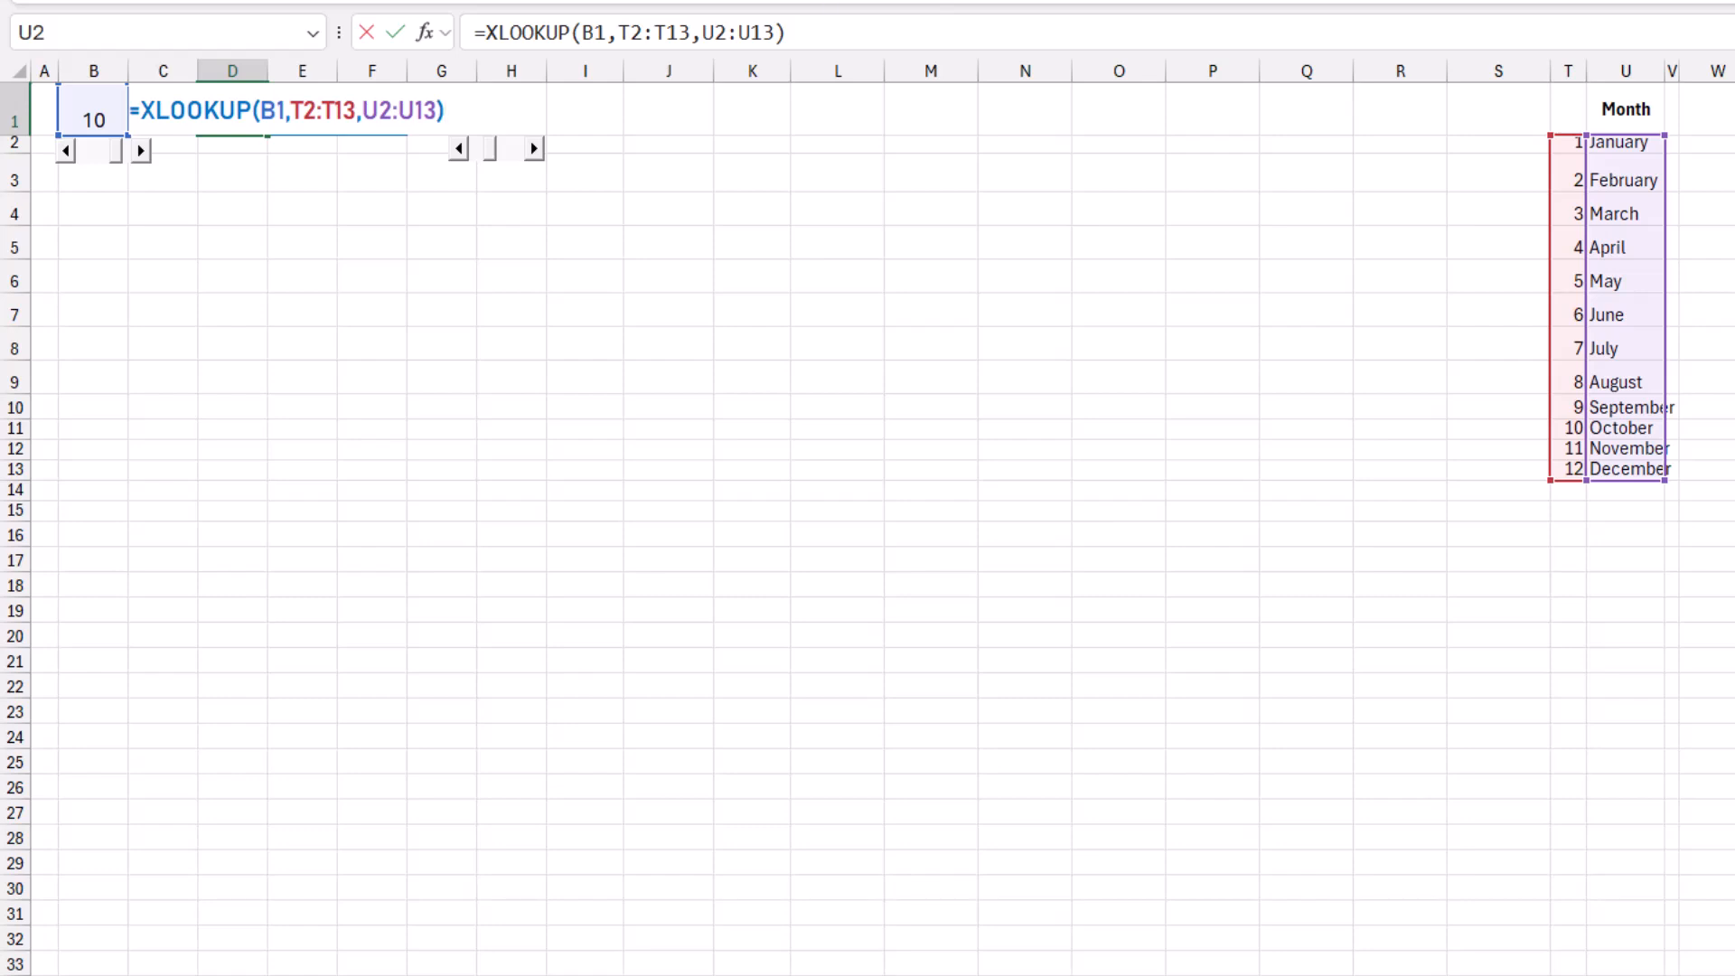
type("&\" \"&")
Append a space and the year from H1 to the D1 formula with &" "&H1 and enter it.
left_click(585, 109)
key("Left")
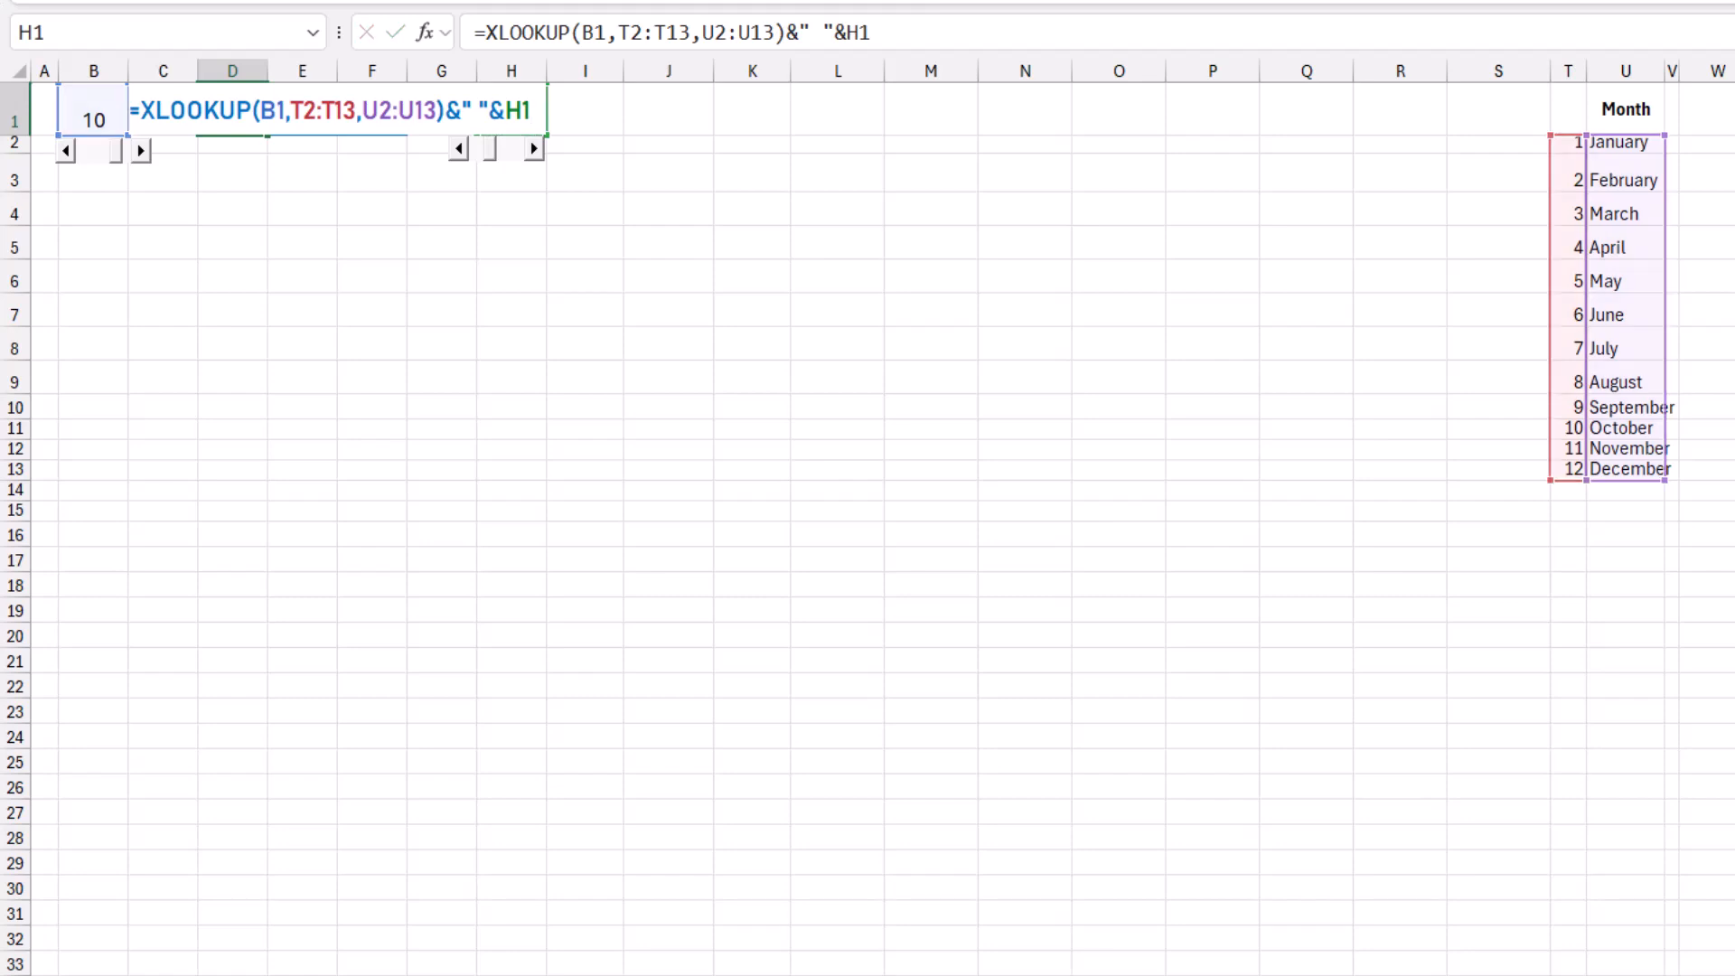
key("Return")
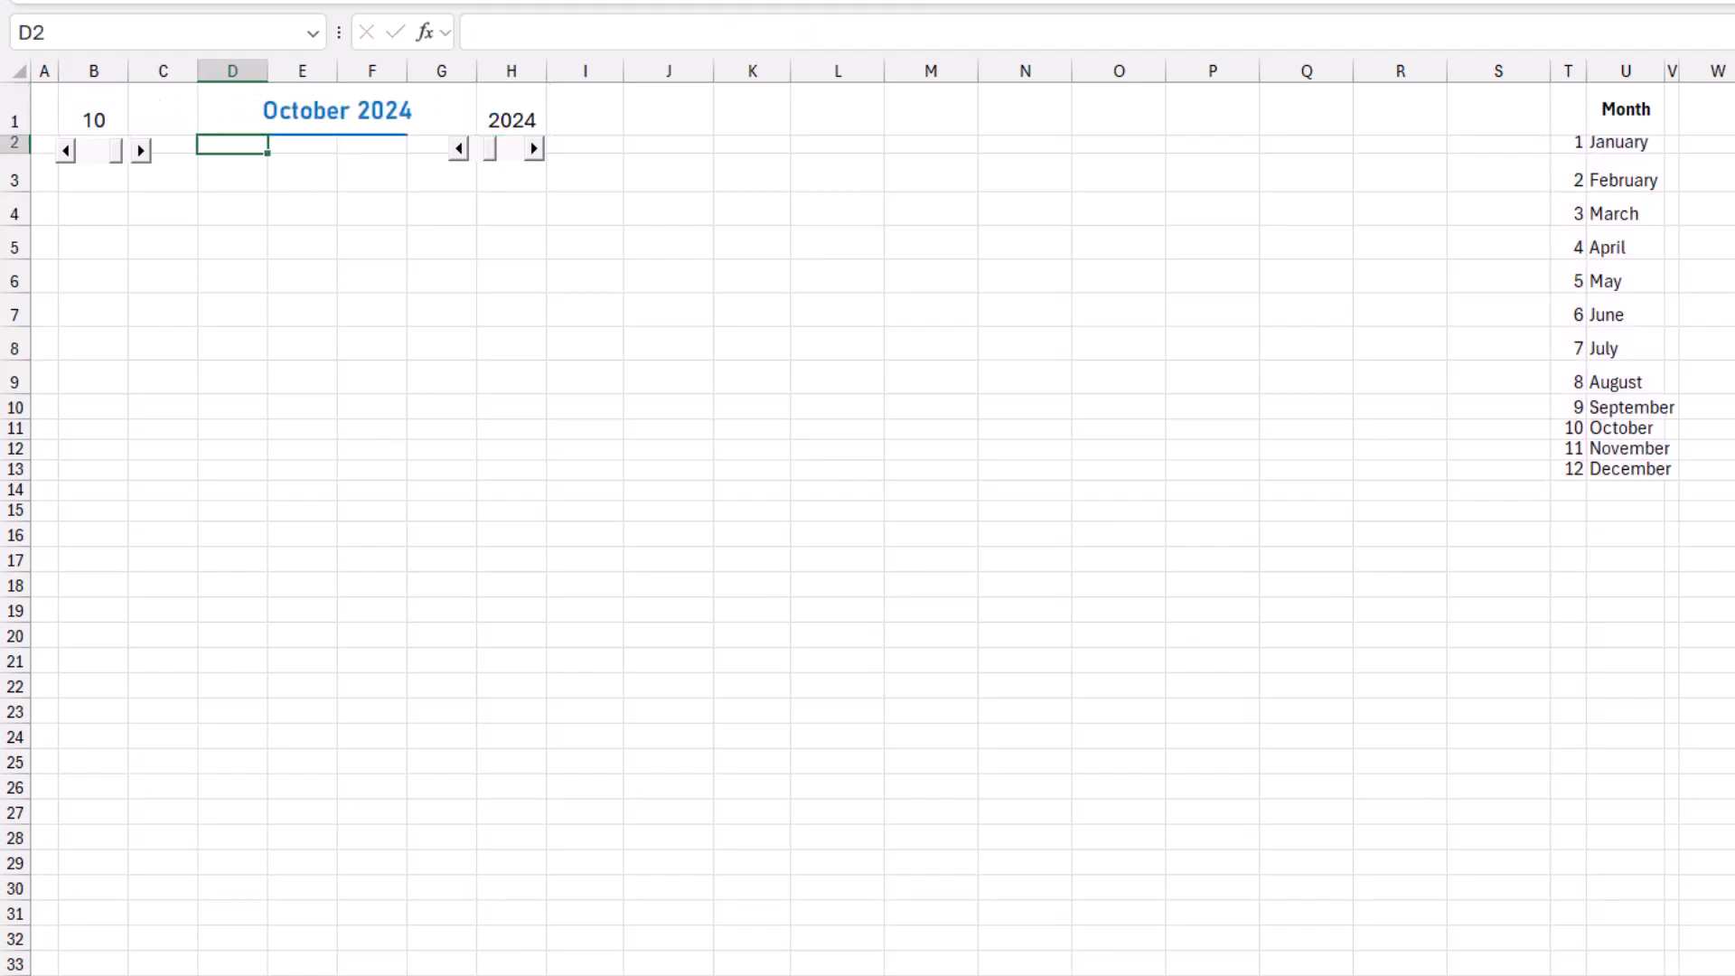
Hide the linked values in B1 and H1 by making their font white.
left_click(93, 109)
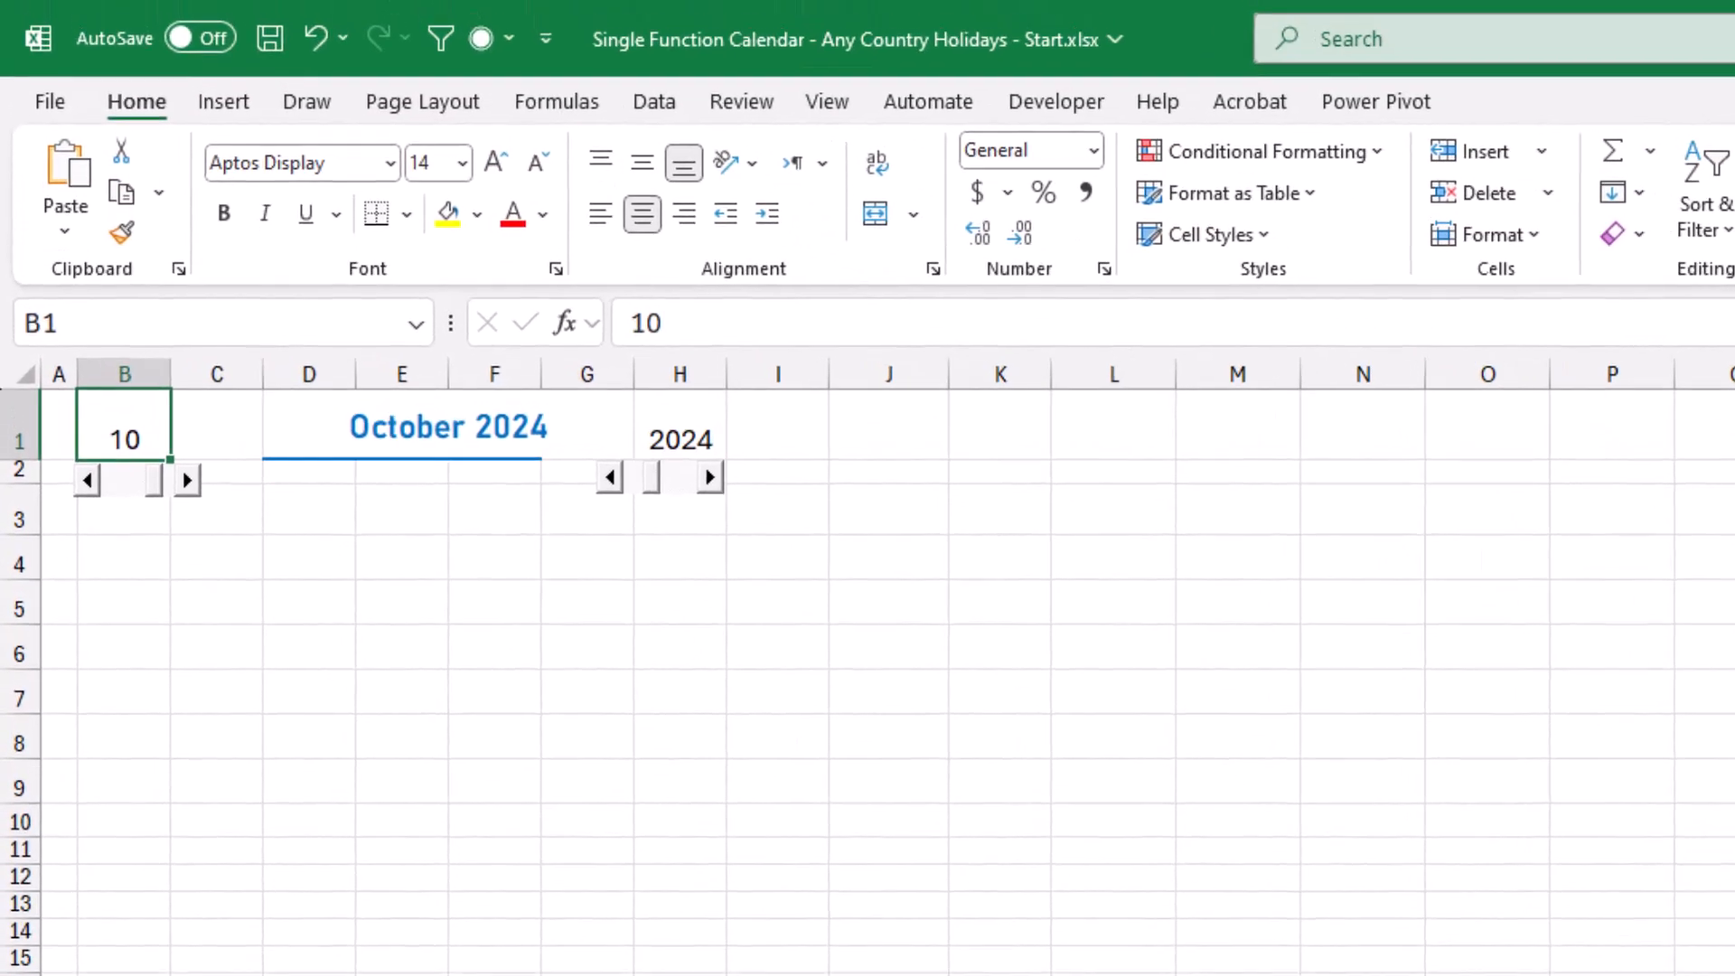
left_click(511, 109, "ctrl")
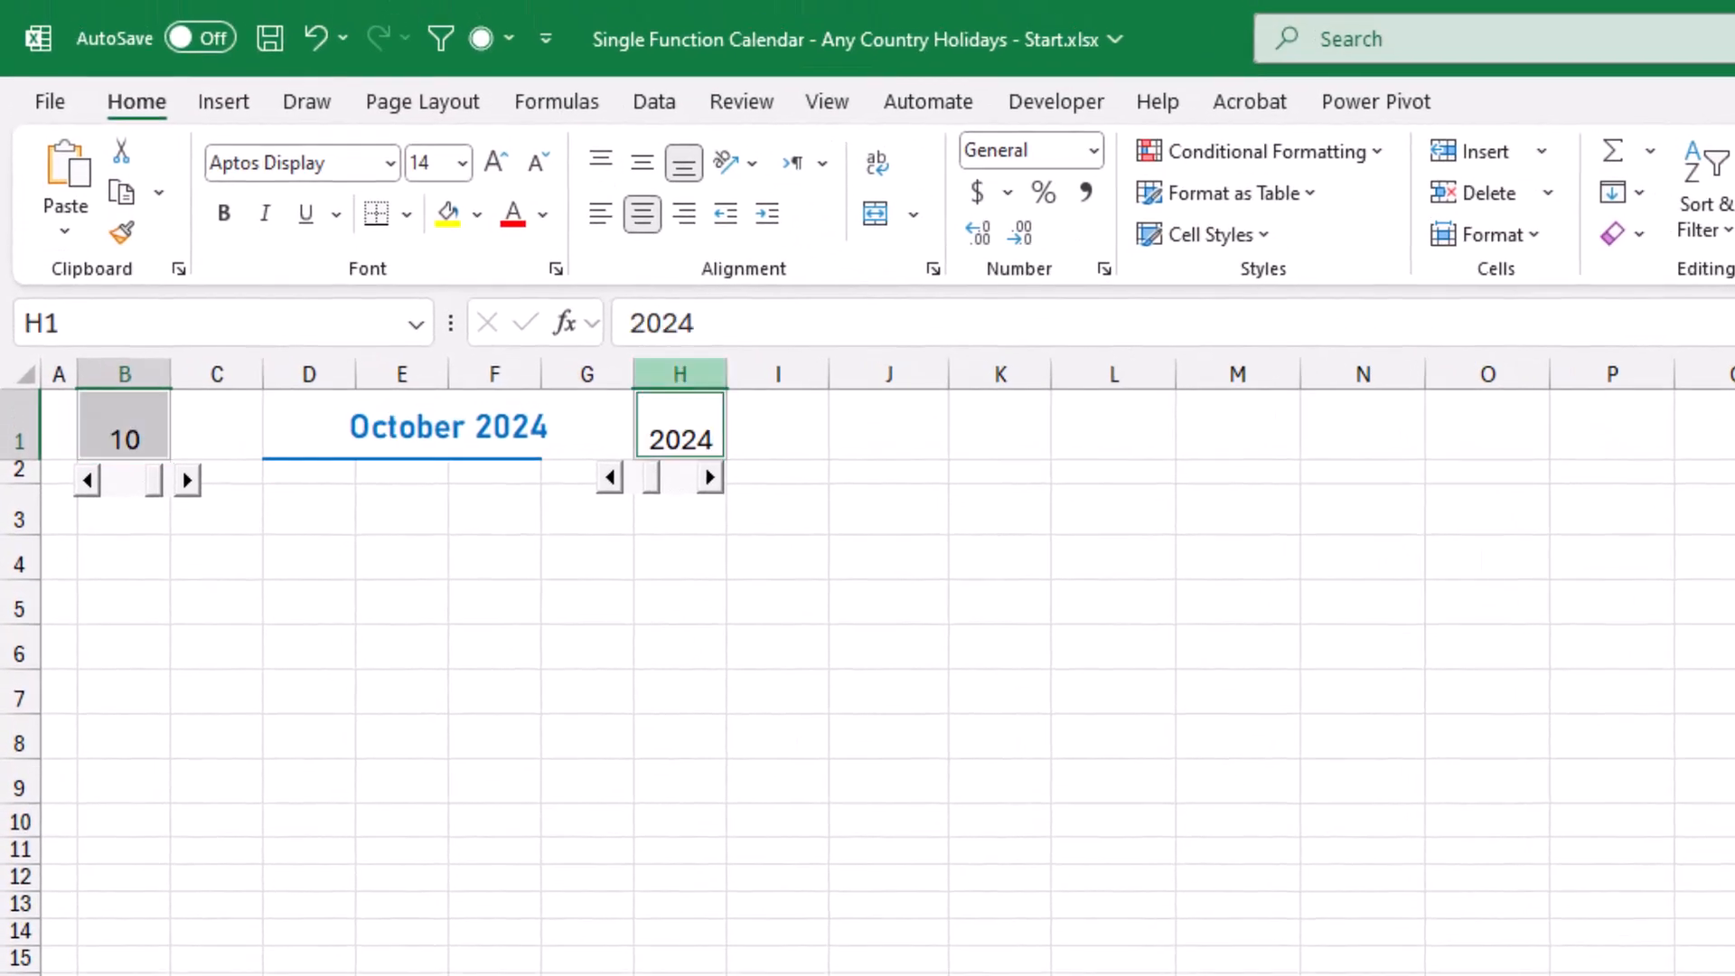
left_click(543, 214)
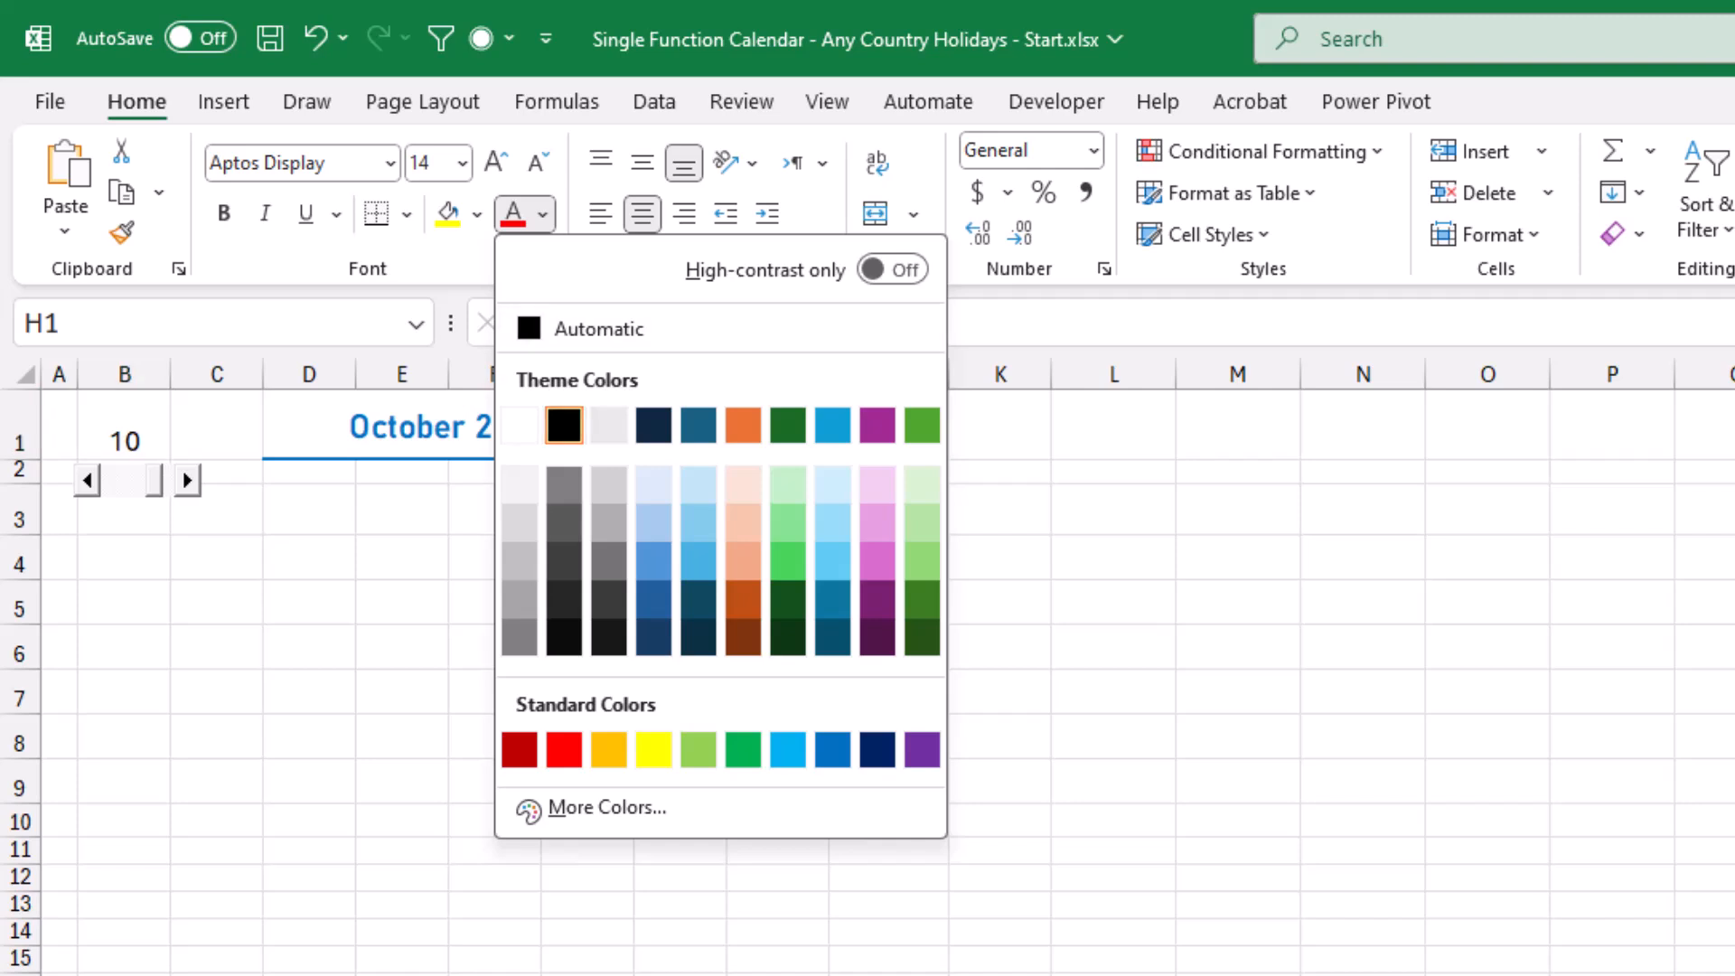
left_click(520, 425)
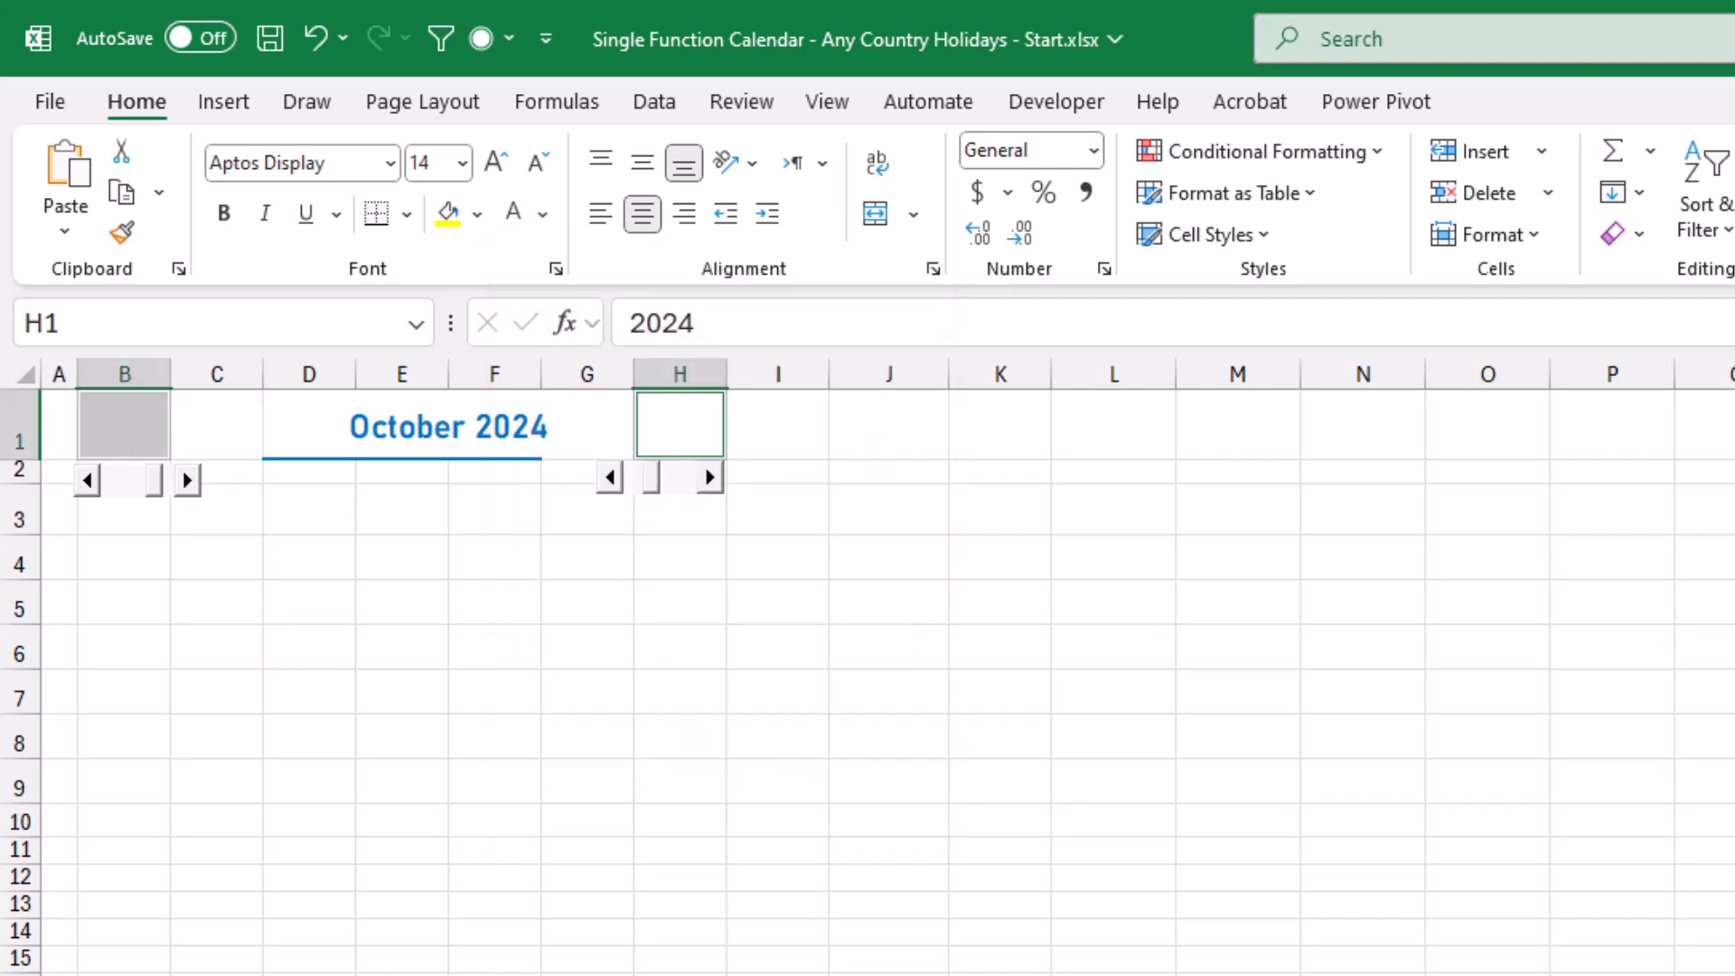
Move both scroll bars up into row 1 over B1:C1 and G1:H1, level them, and turn off Design Mode.
left_click(1057, 102)
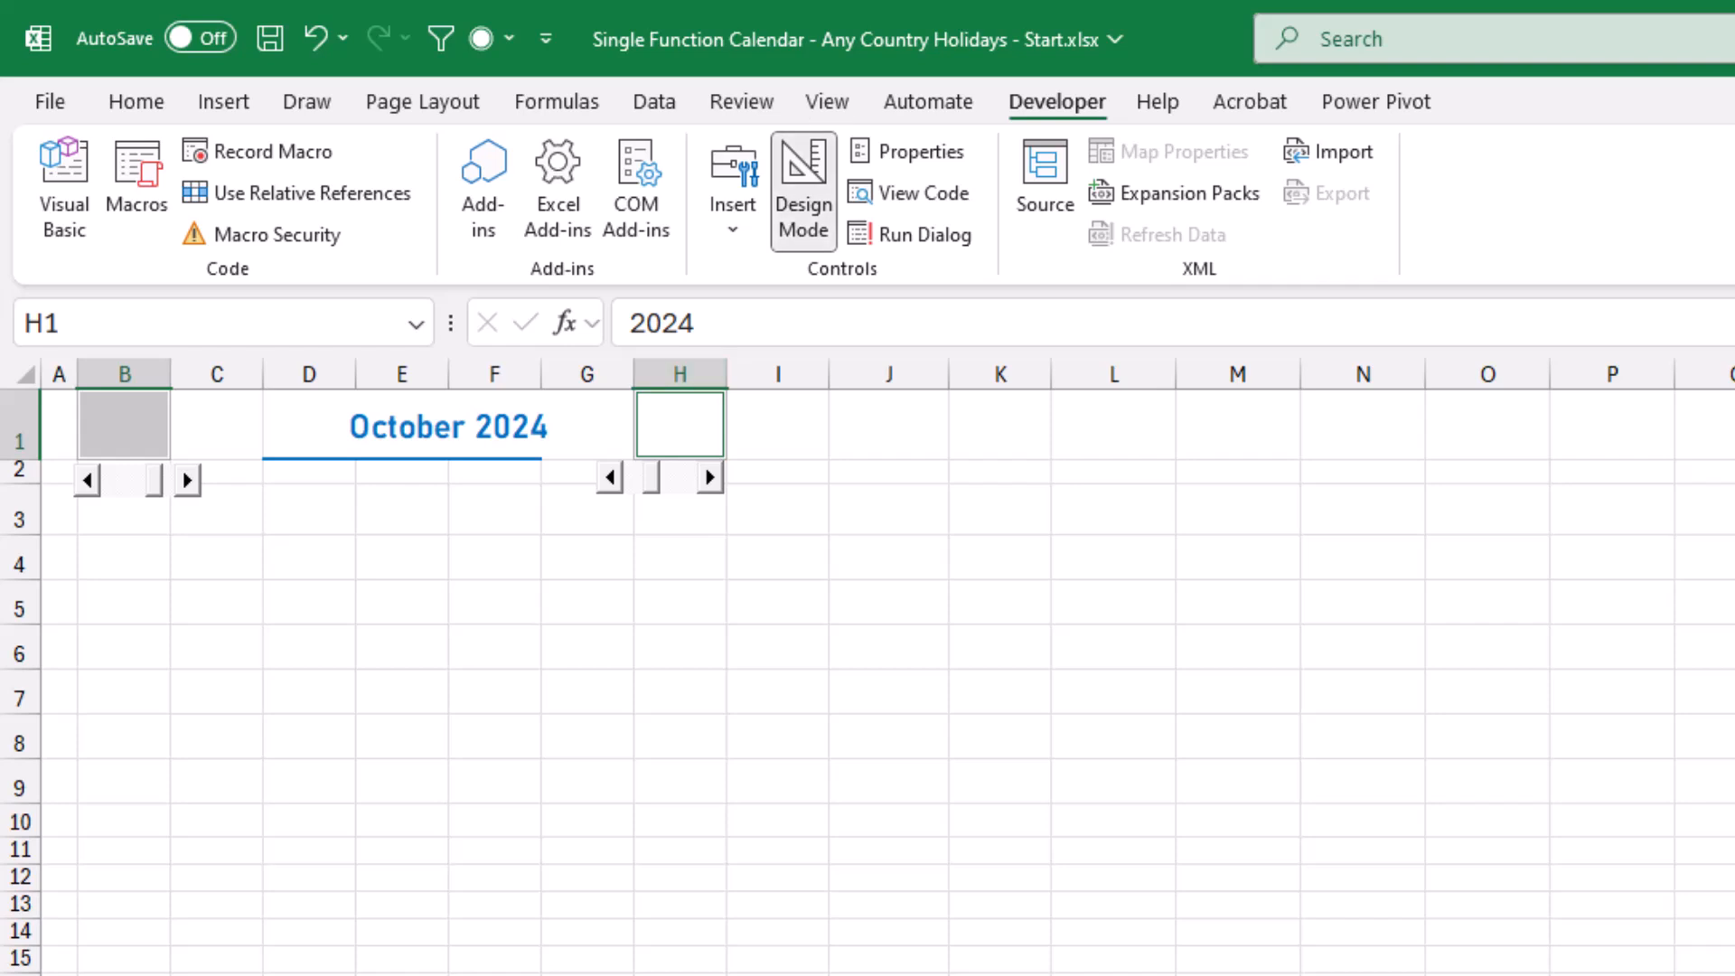
left_click(127, 480)
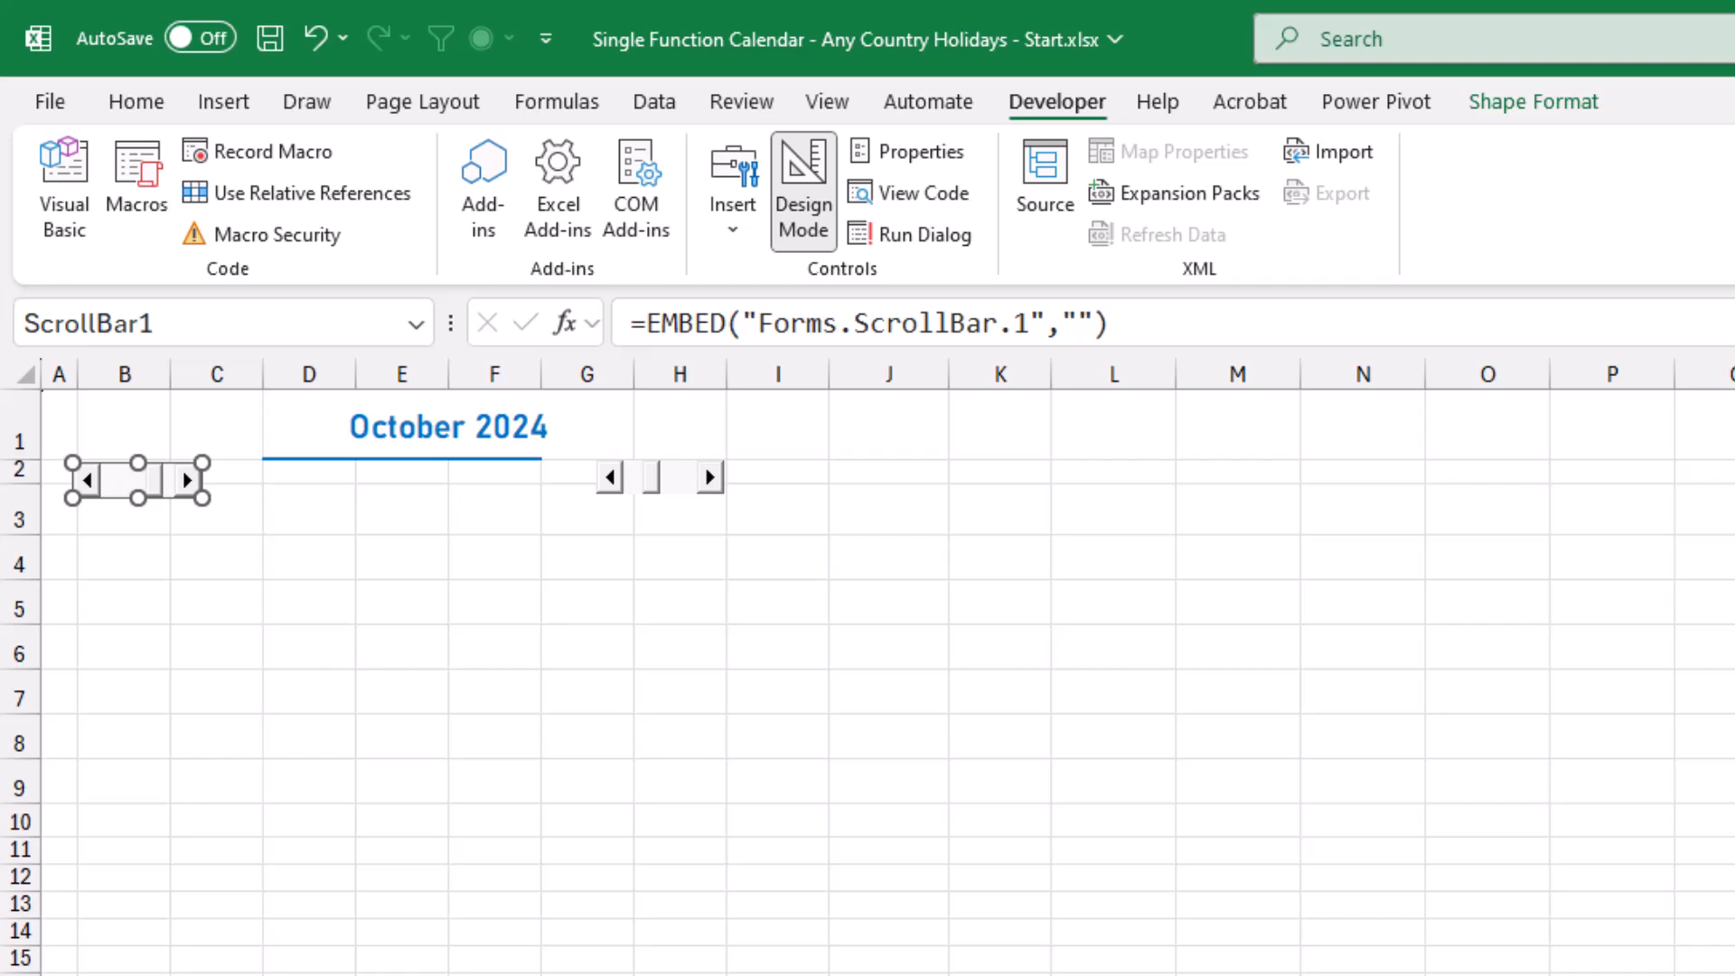
left_click(660, 478, "ctrl")
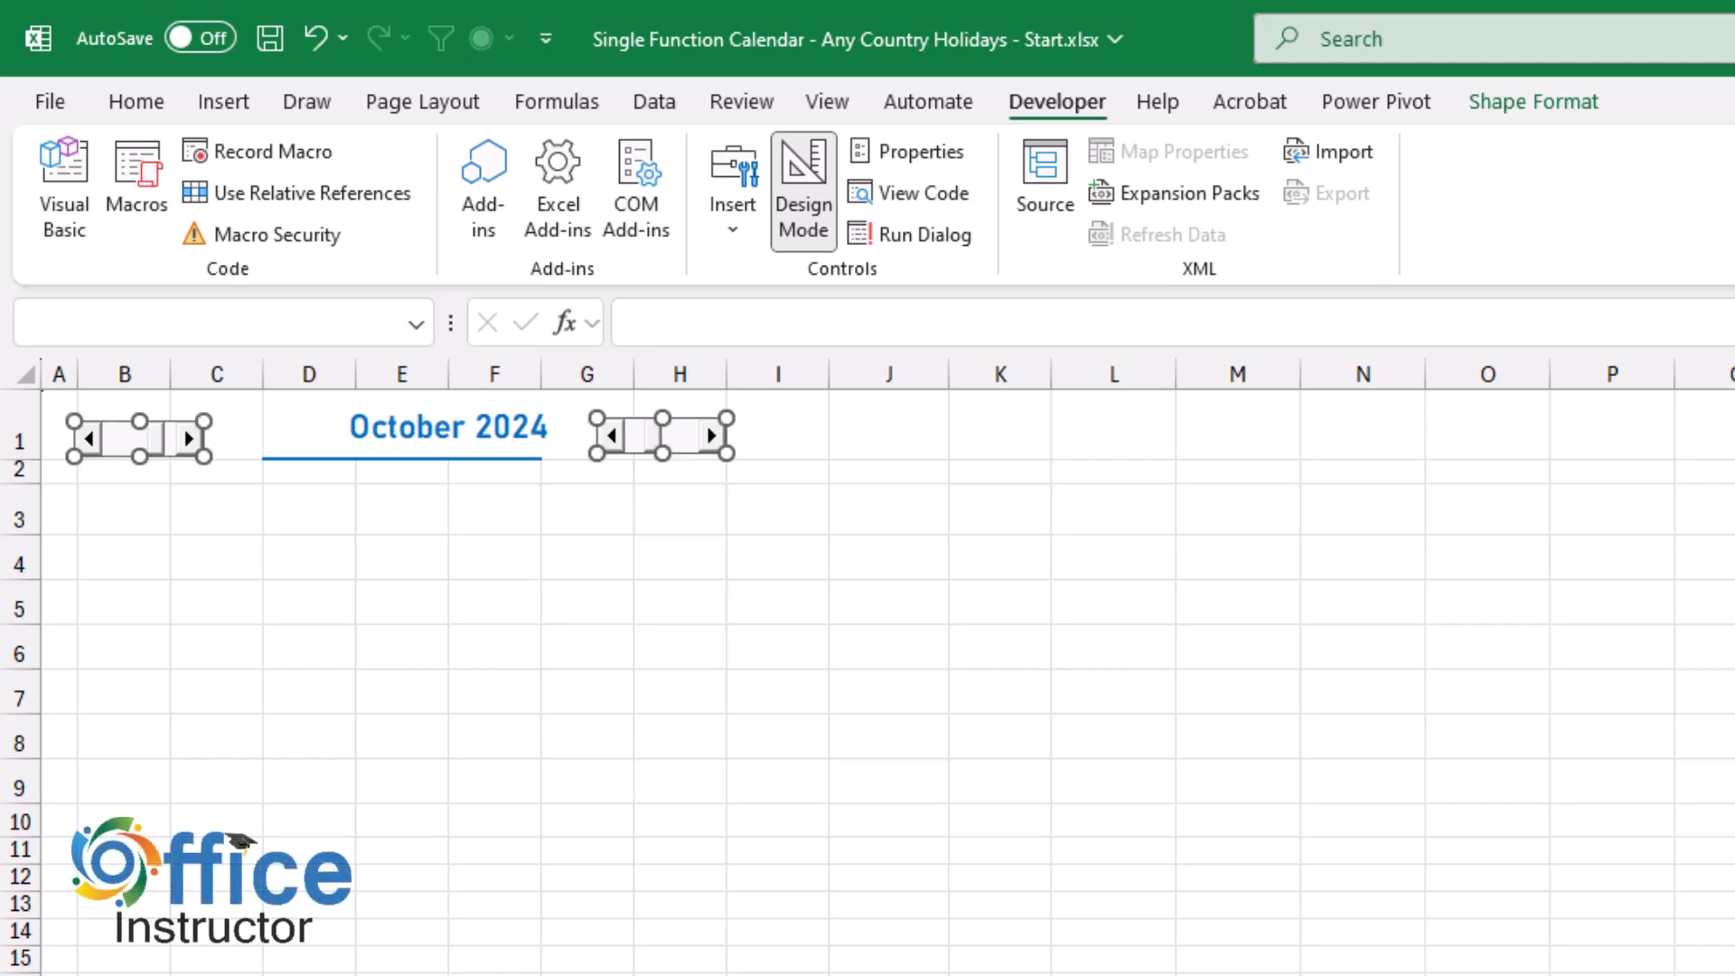
left_click(662, 437)
key("Down")
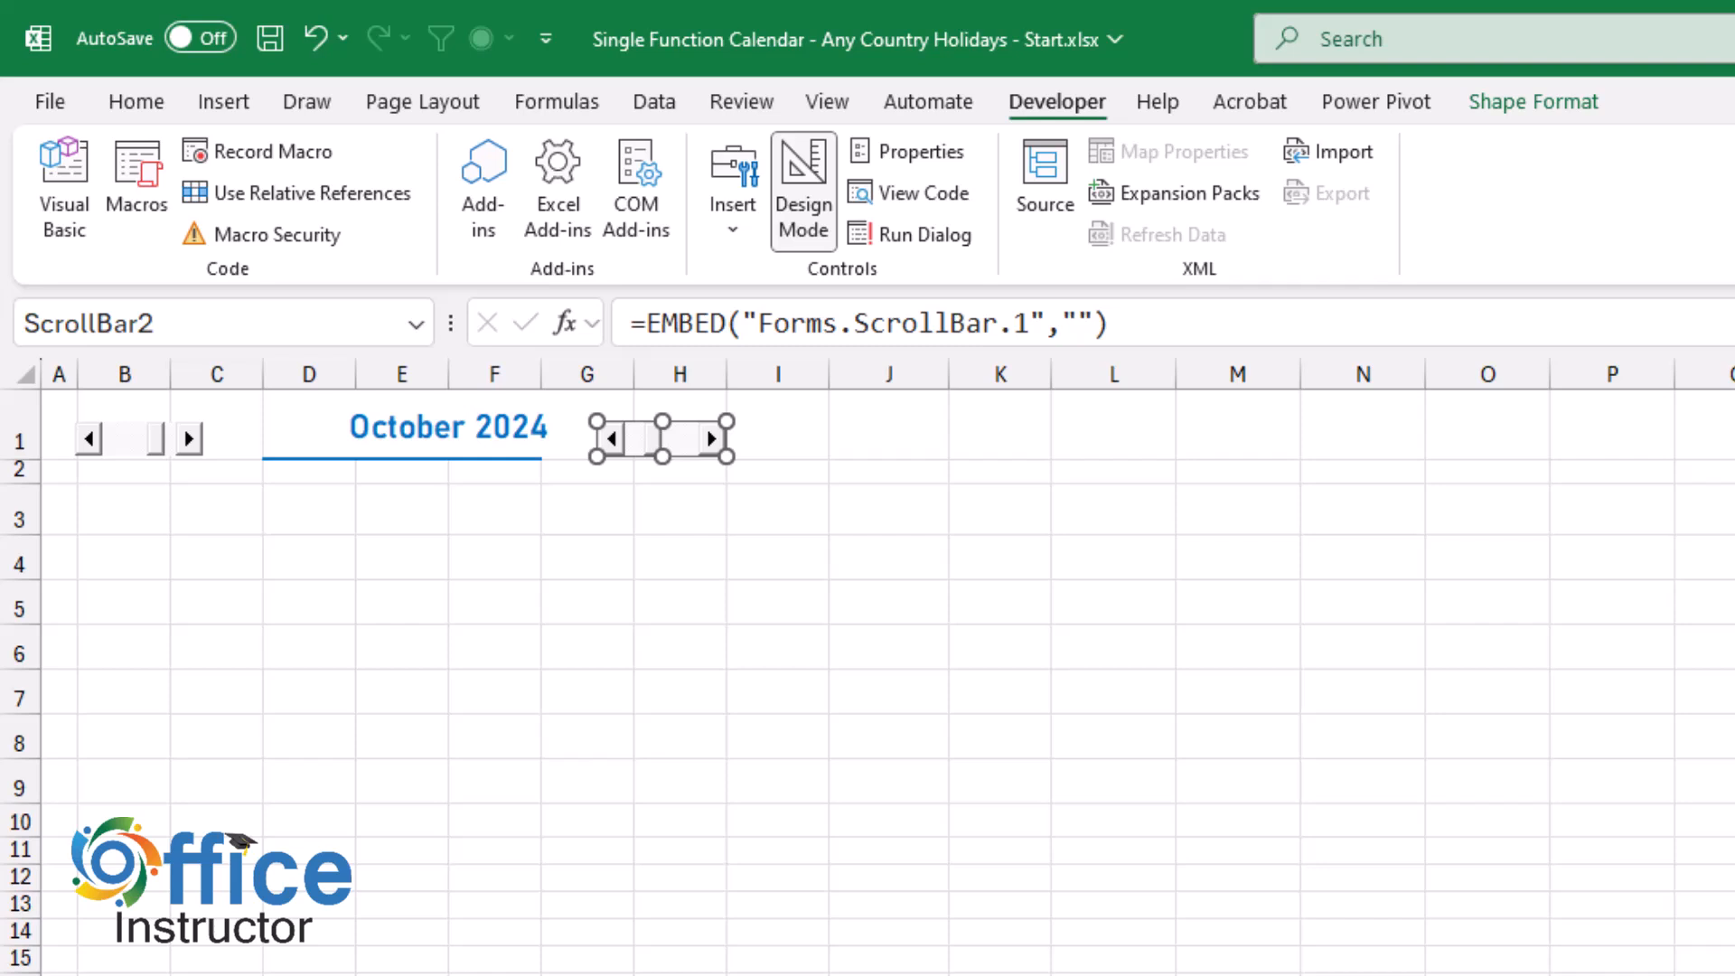
left_click(803, 191)
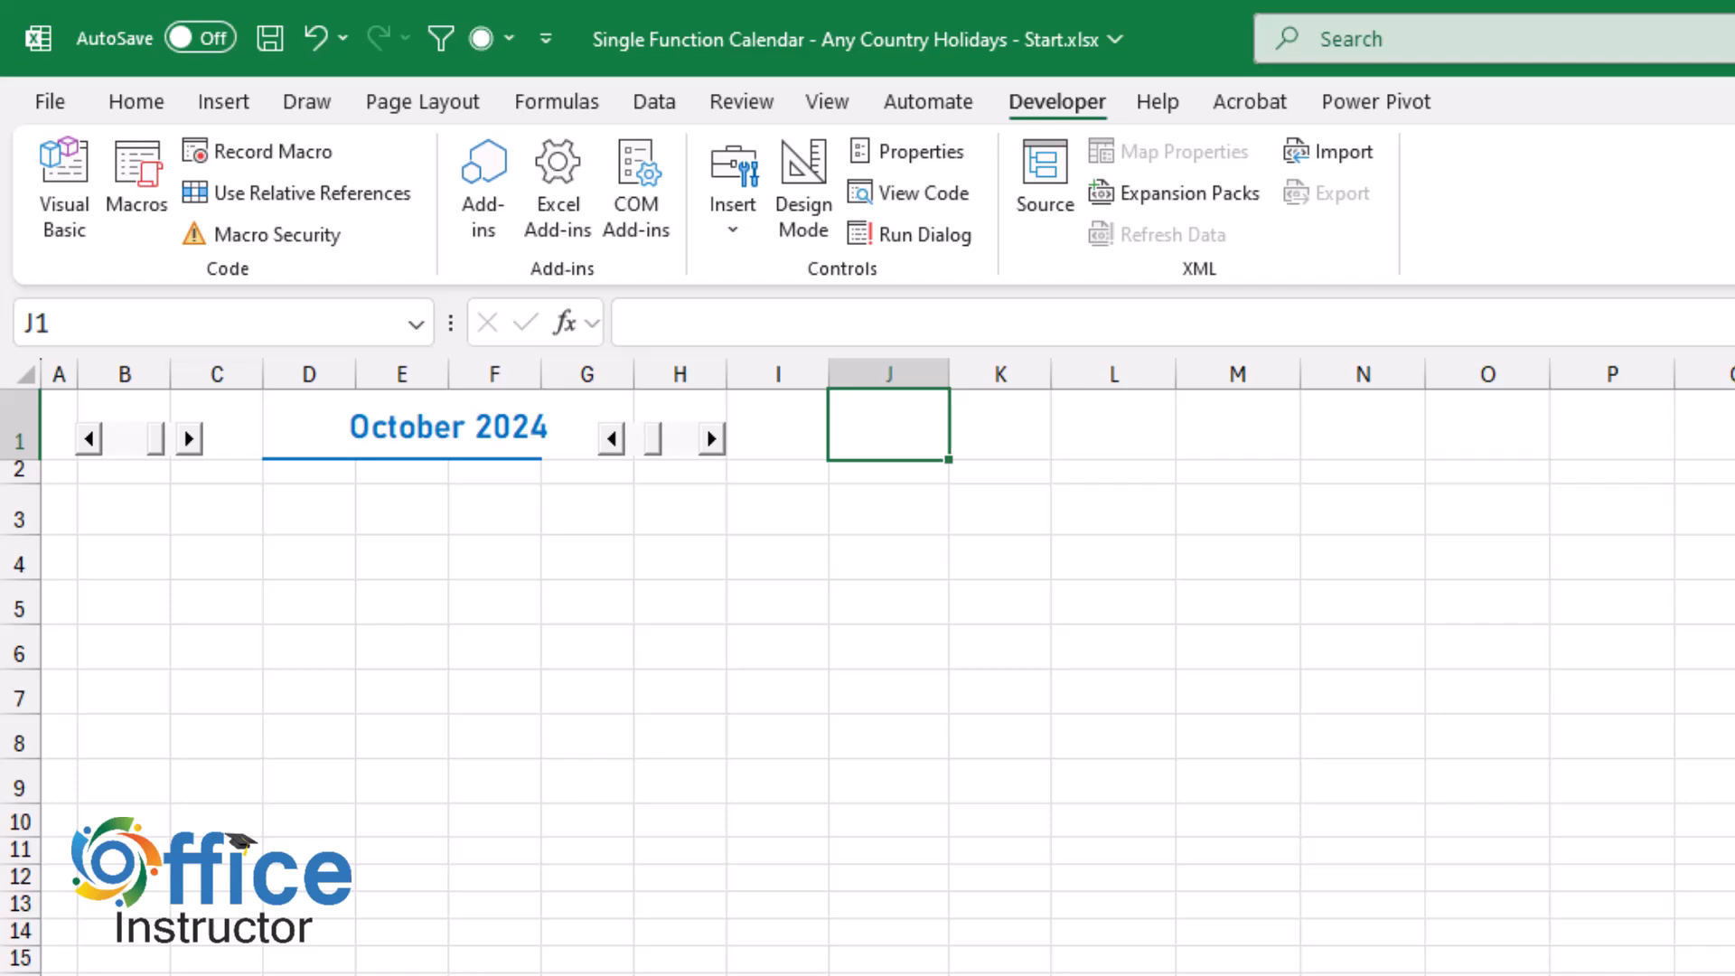
Enter =DATEVALUE(D1) in L4 to convert the month heading to a date serial number.
left_click(1113, 557)
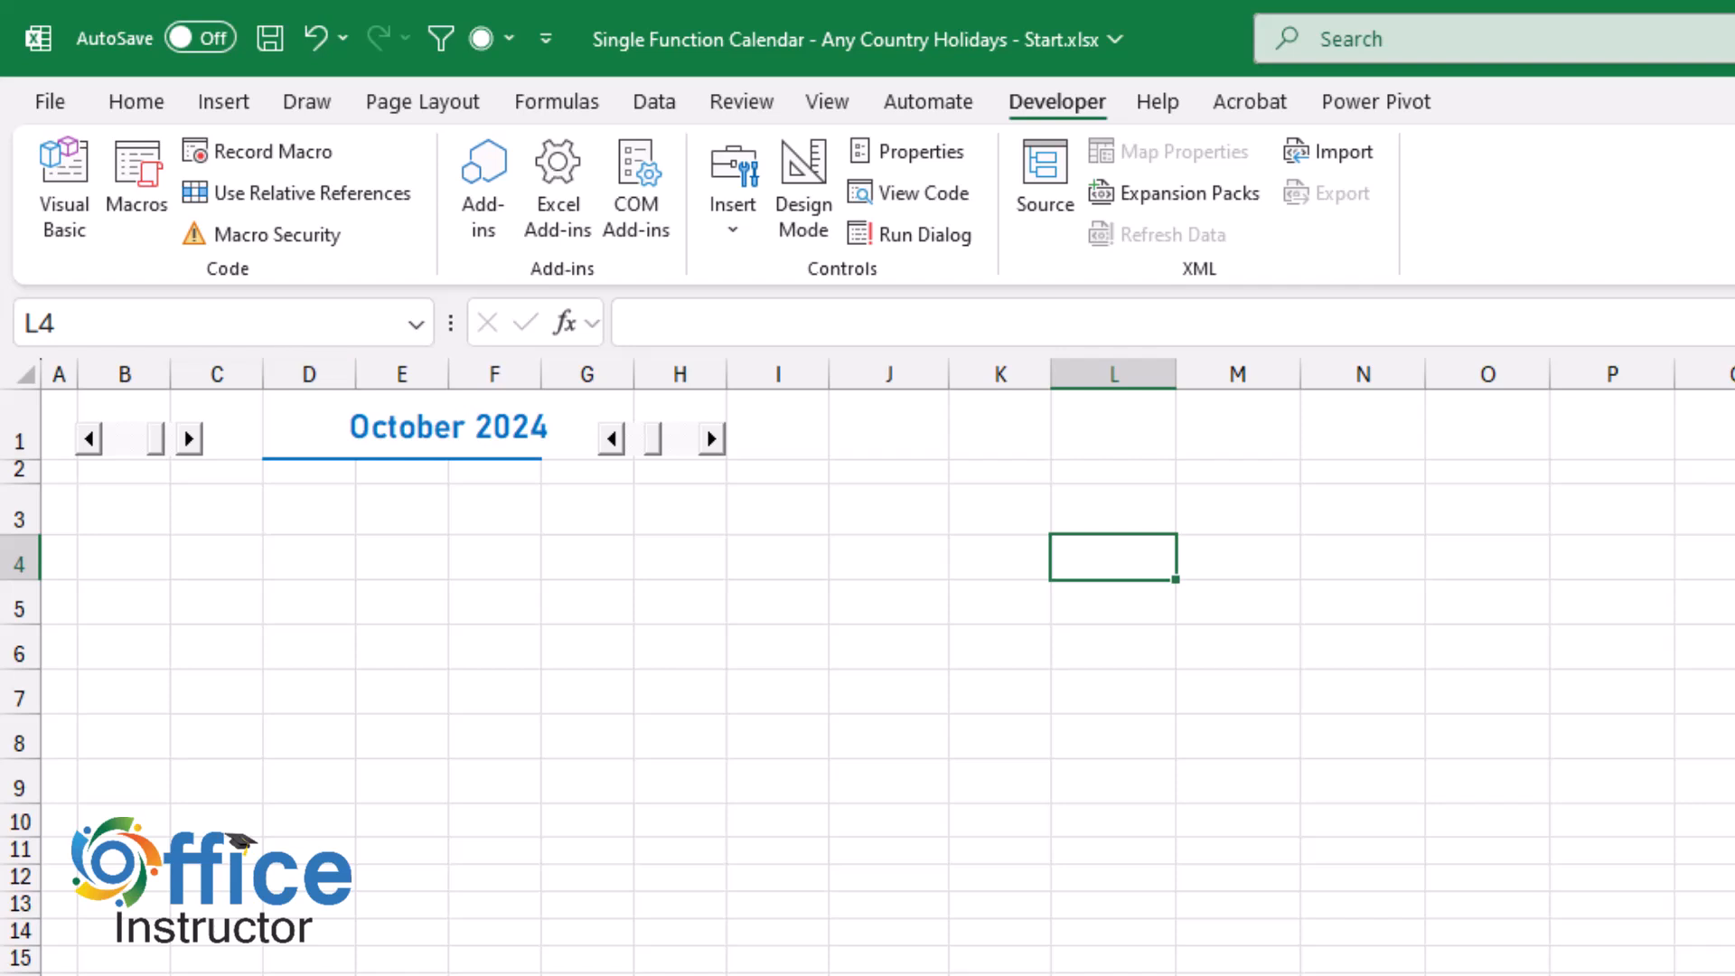
type("=date")
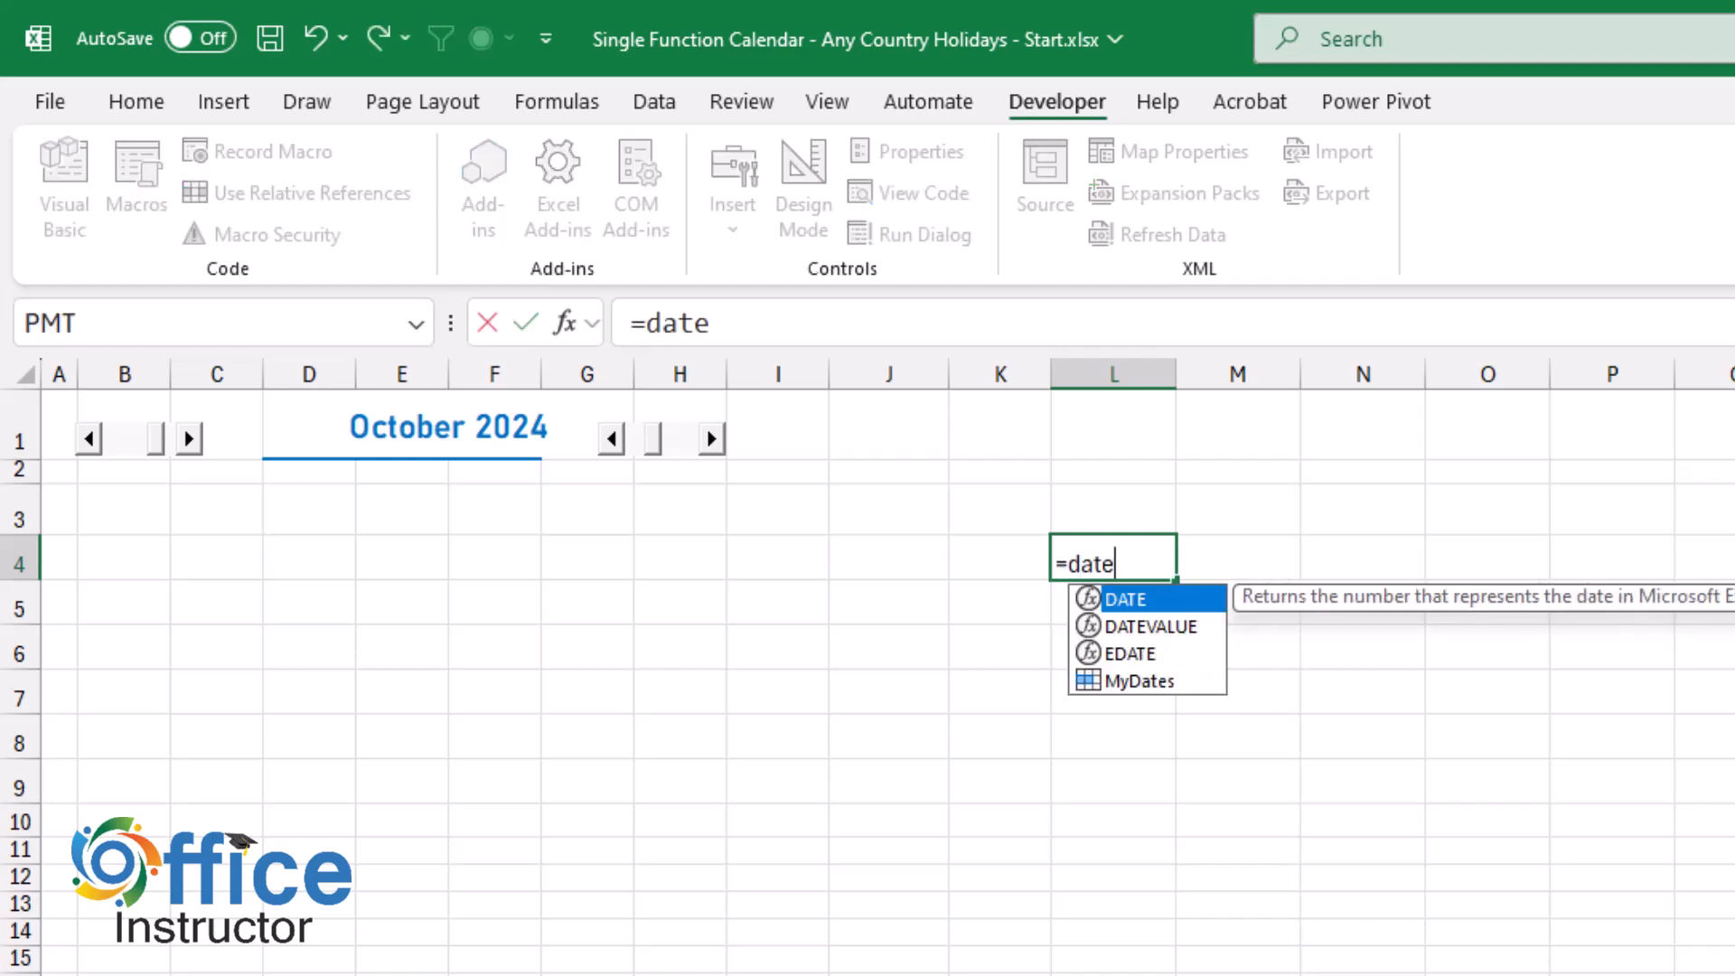
key("Down")
key("Tab")
left_click(353, 423)
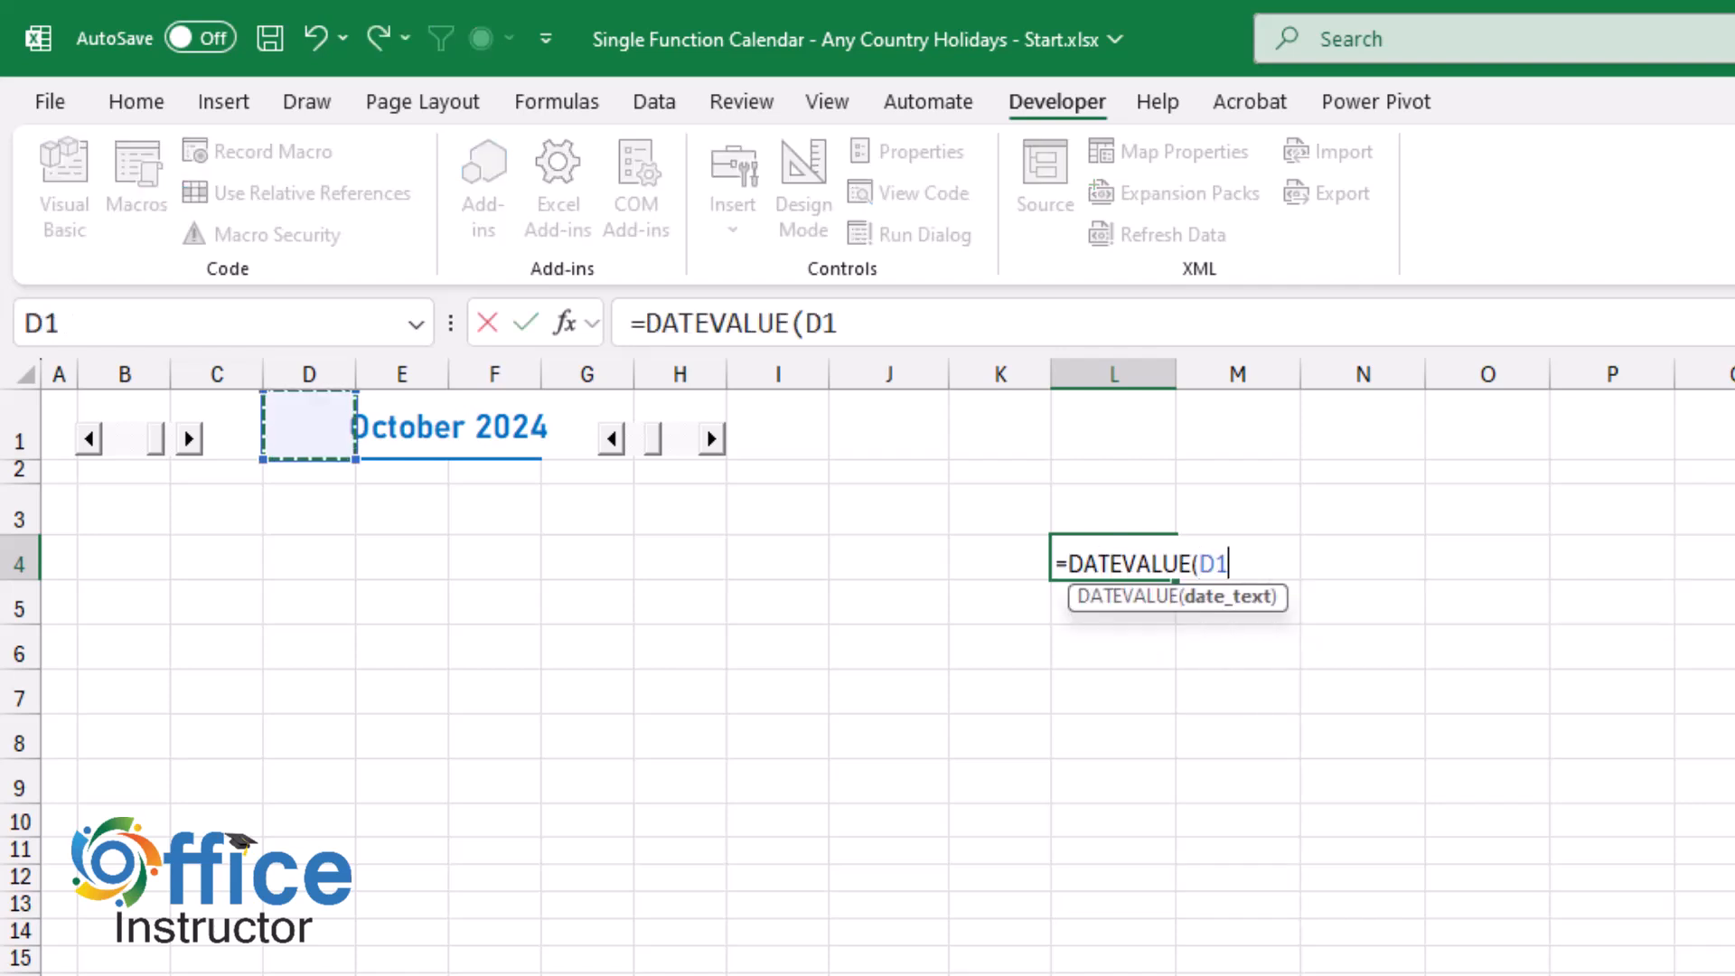
type(")")
key("Return")
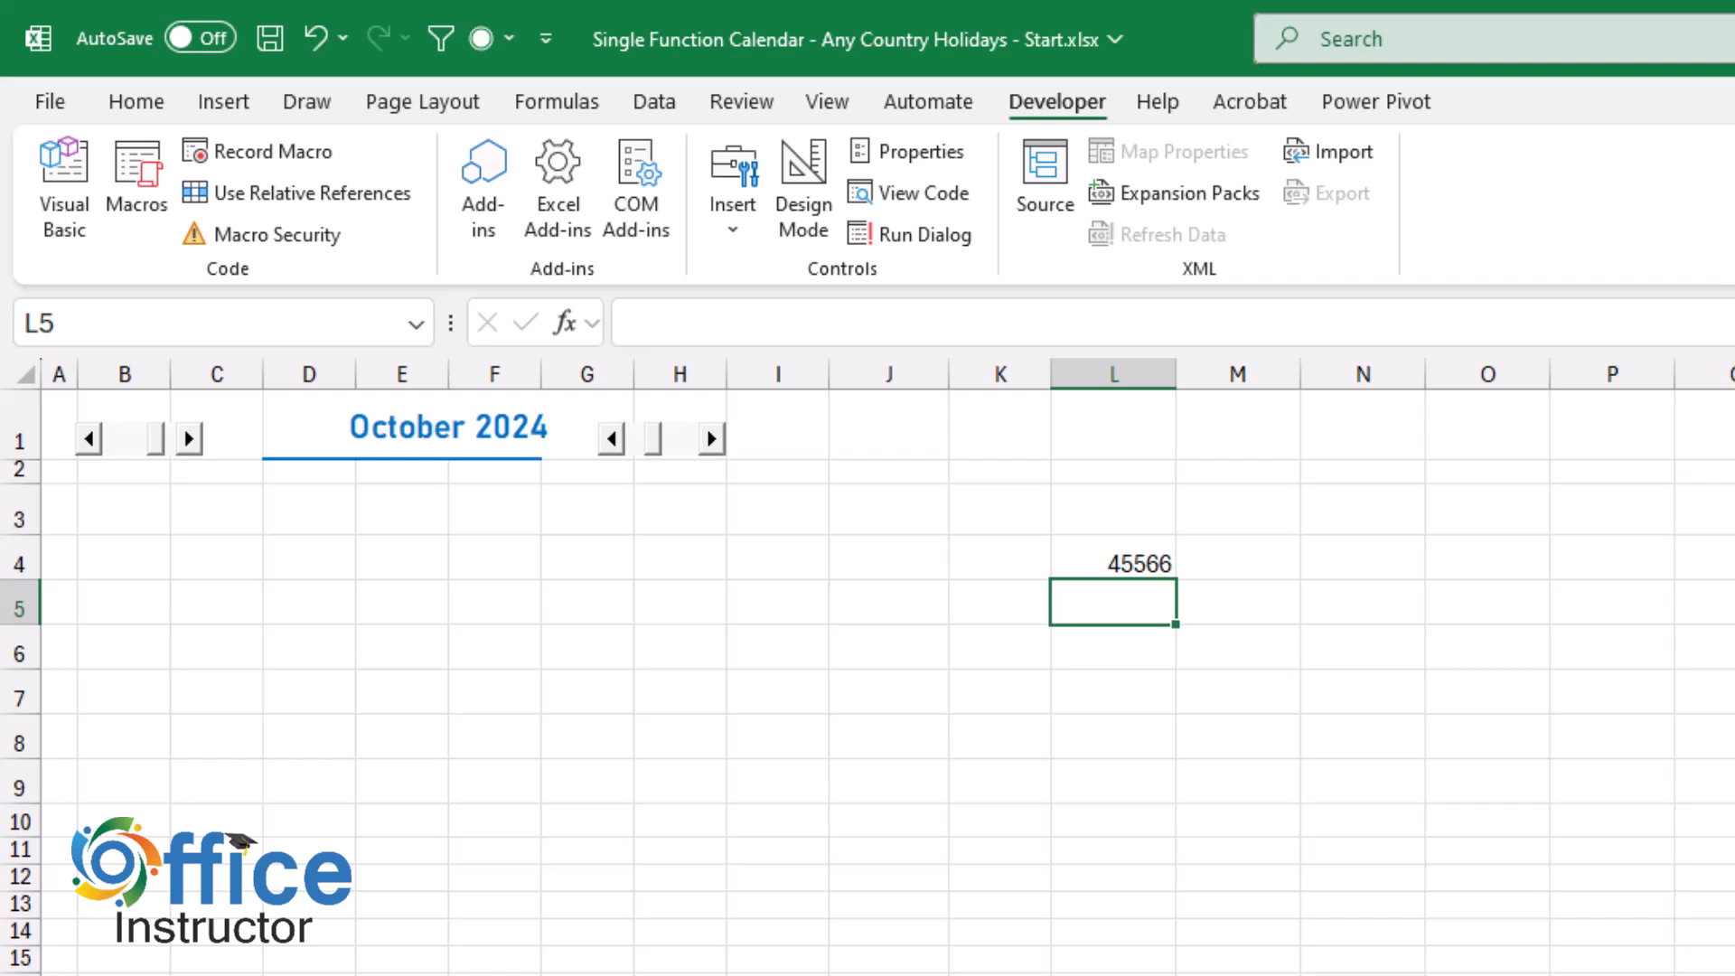
Enter =WEEKDAY(D1) in L5 to get the weekday number of the month's first day.
key("alt+h")
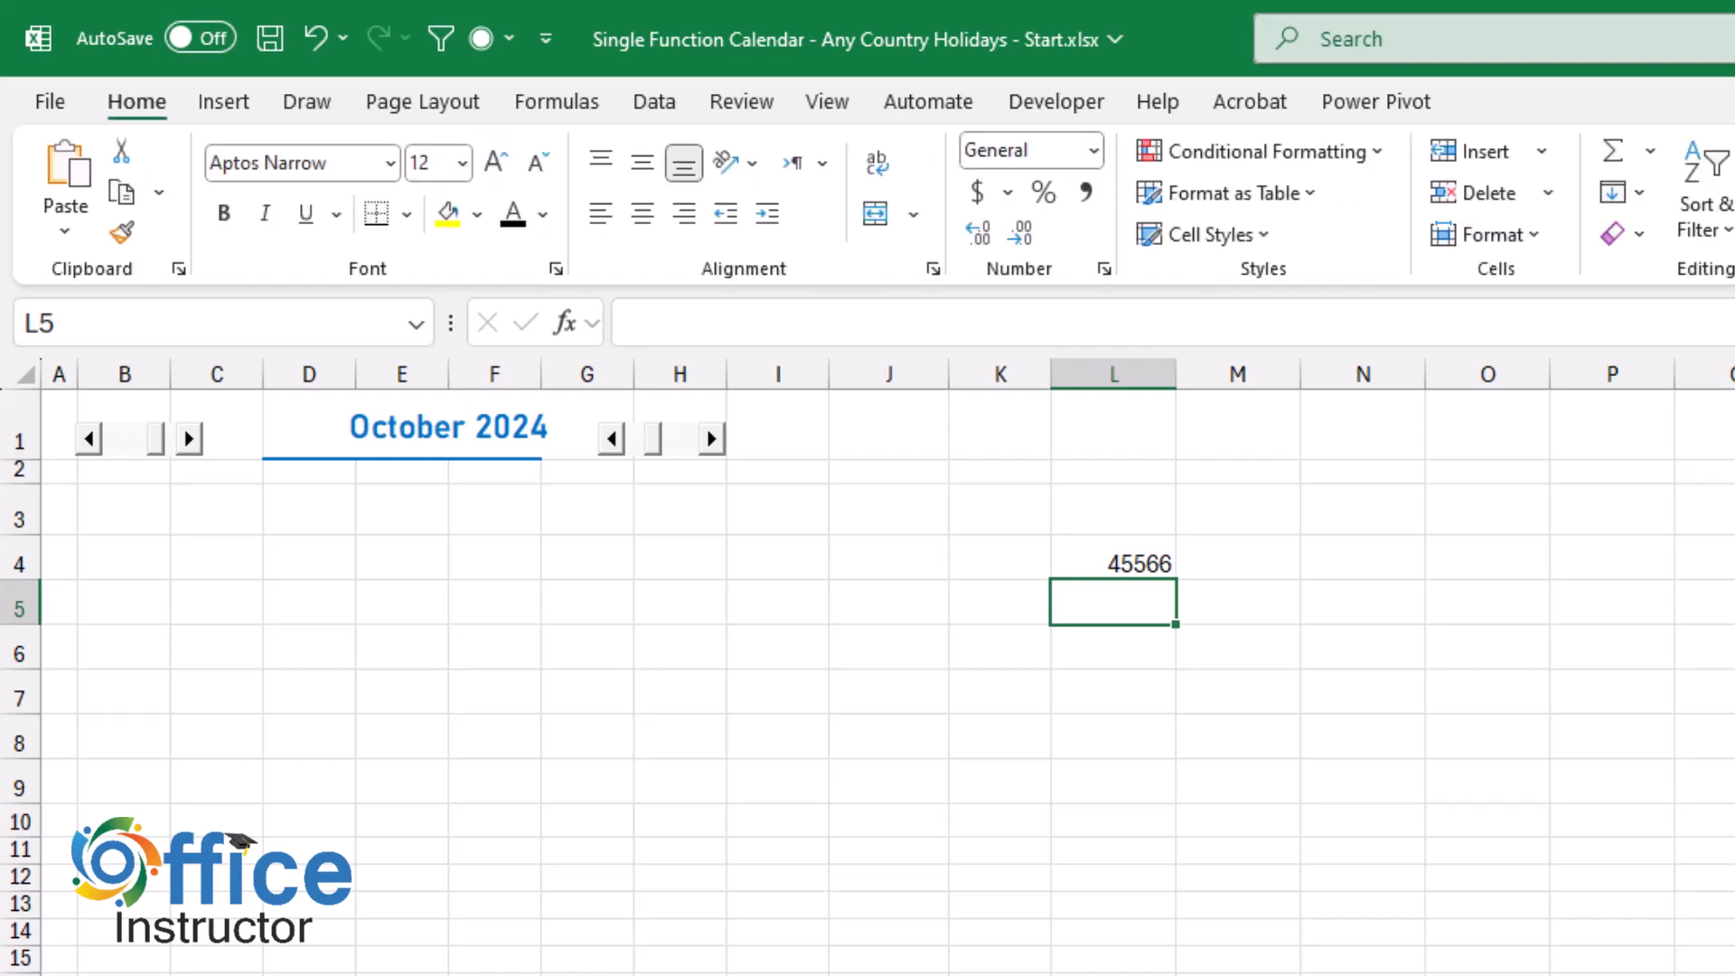
type("=weekd")
key("Tab")
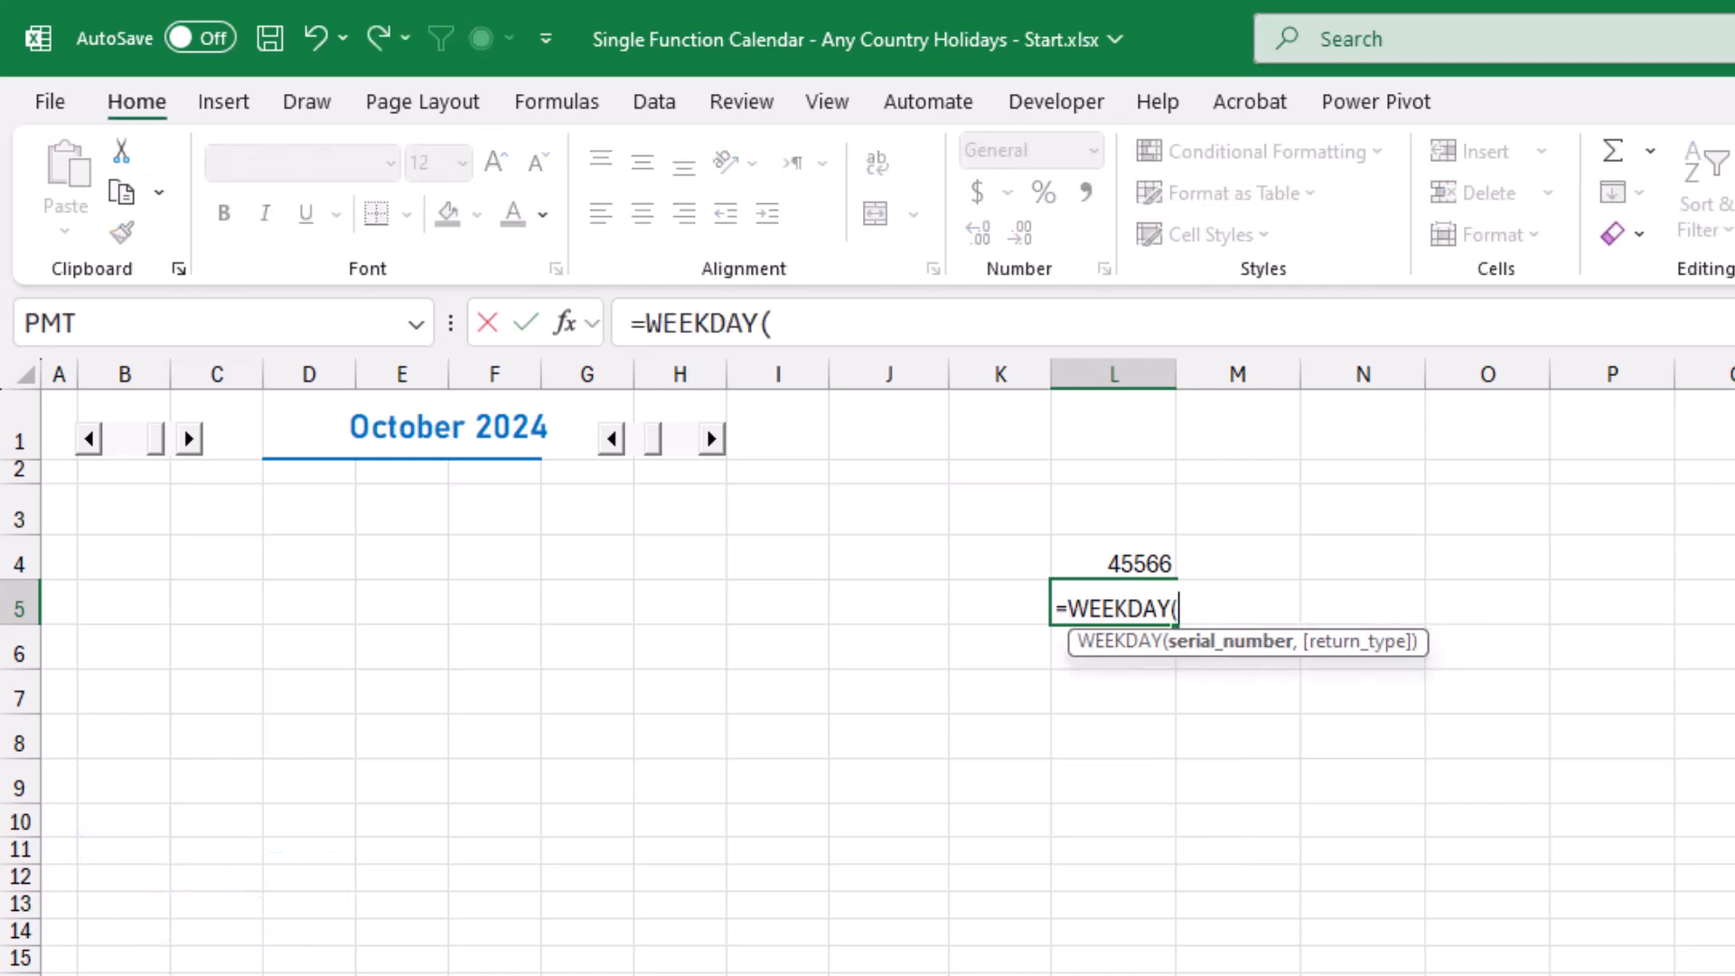
left_click(309, 426)
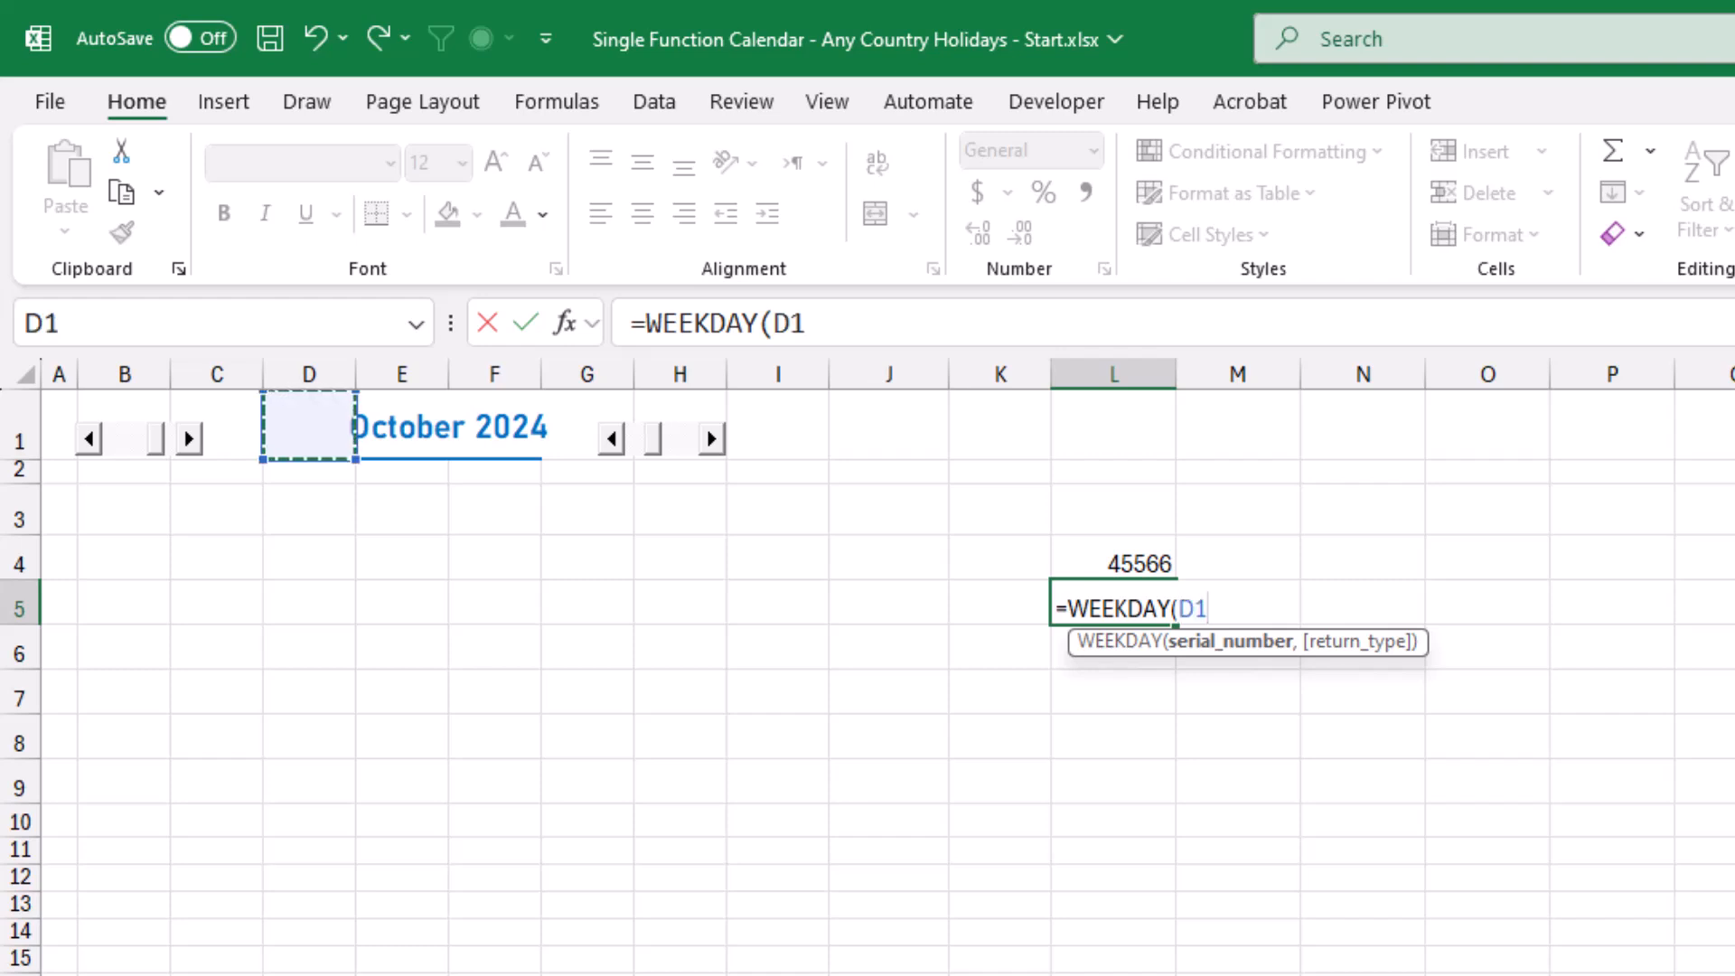
type(")")
key("Return")
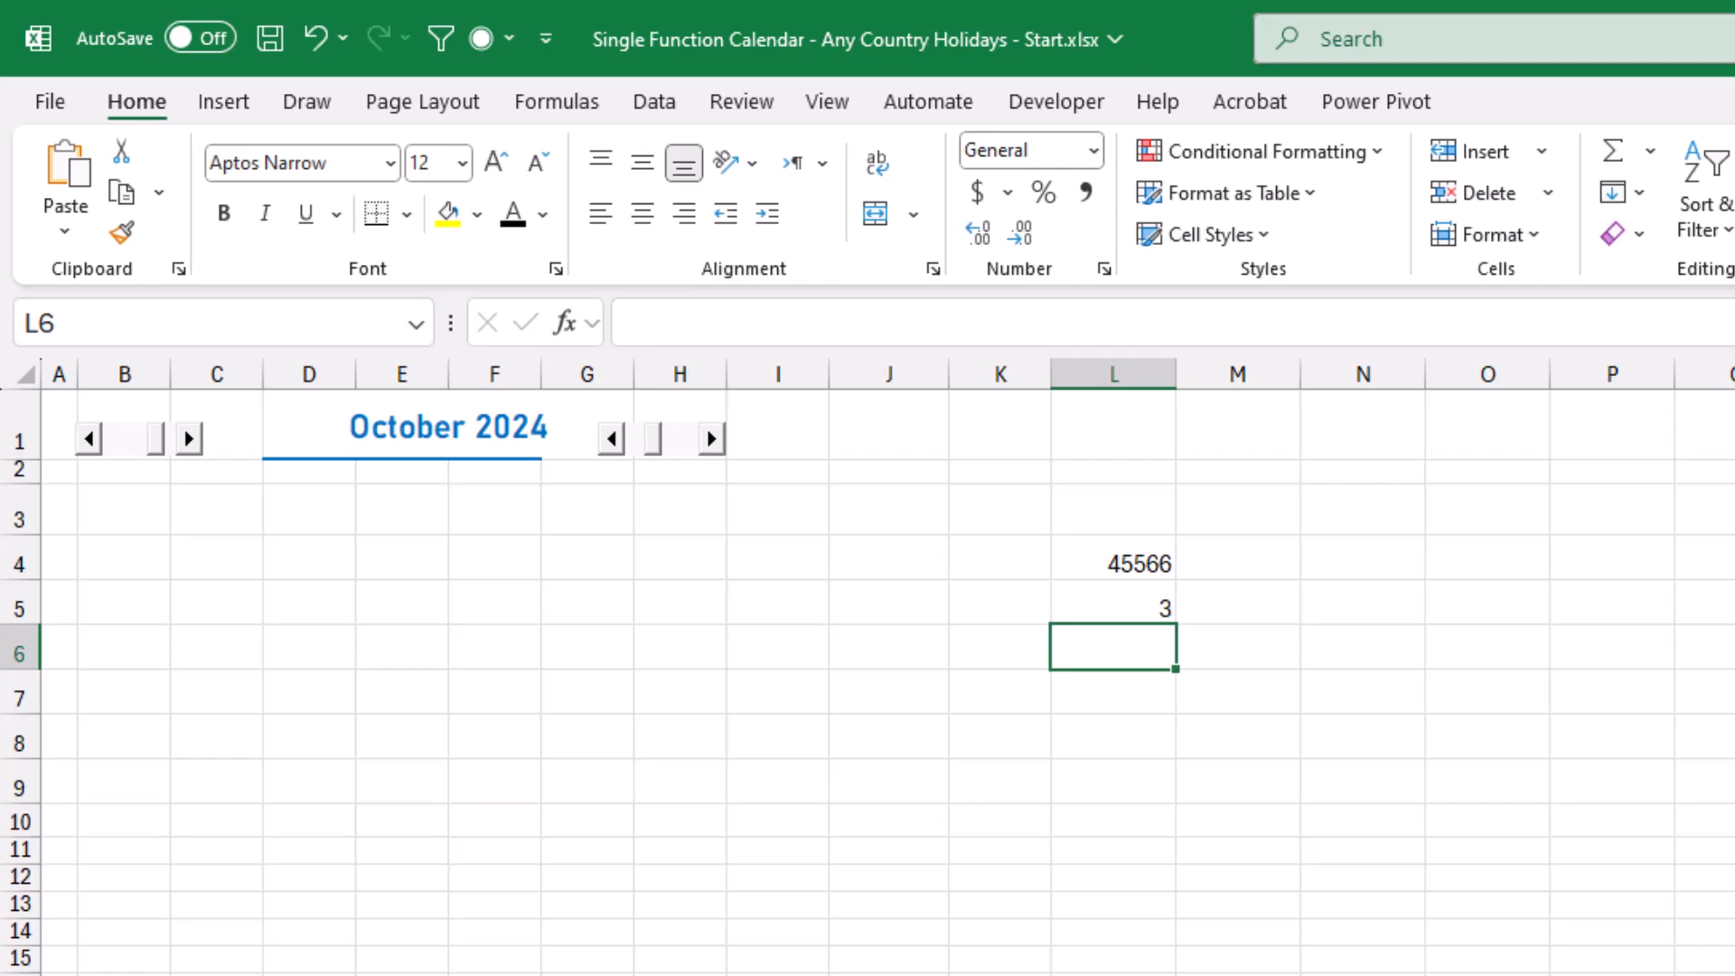
Enter =L4-L5+1 in L6 to calculate the serial number of the Sunday starting the calendar's first week.
left_click(1113, 557)
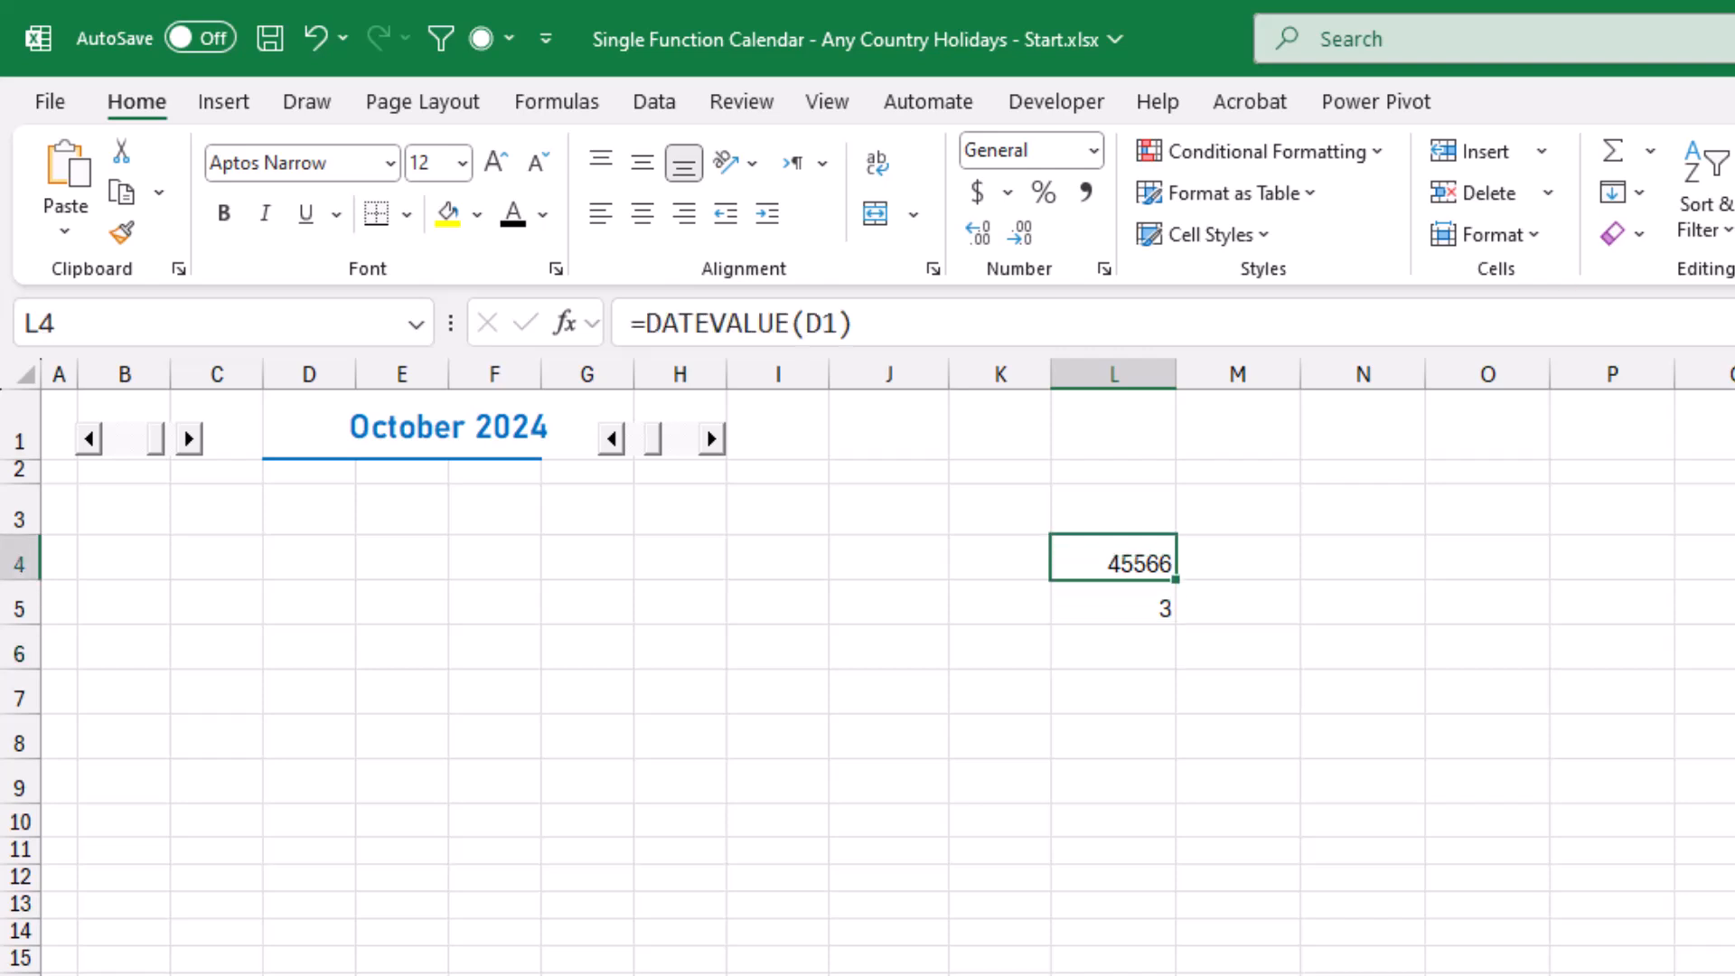
left_click(1113, 603)
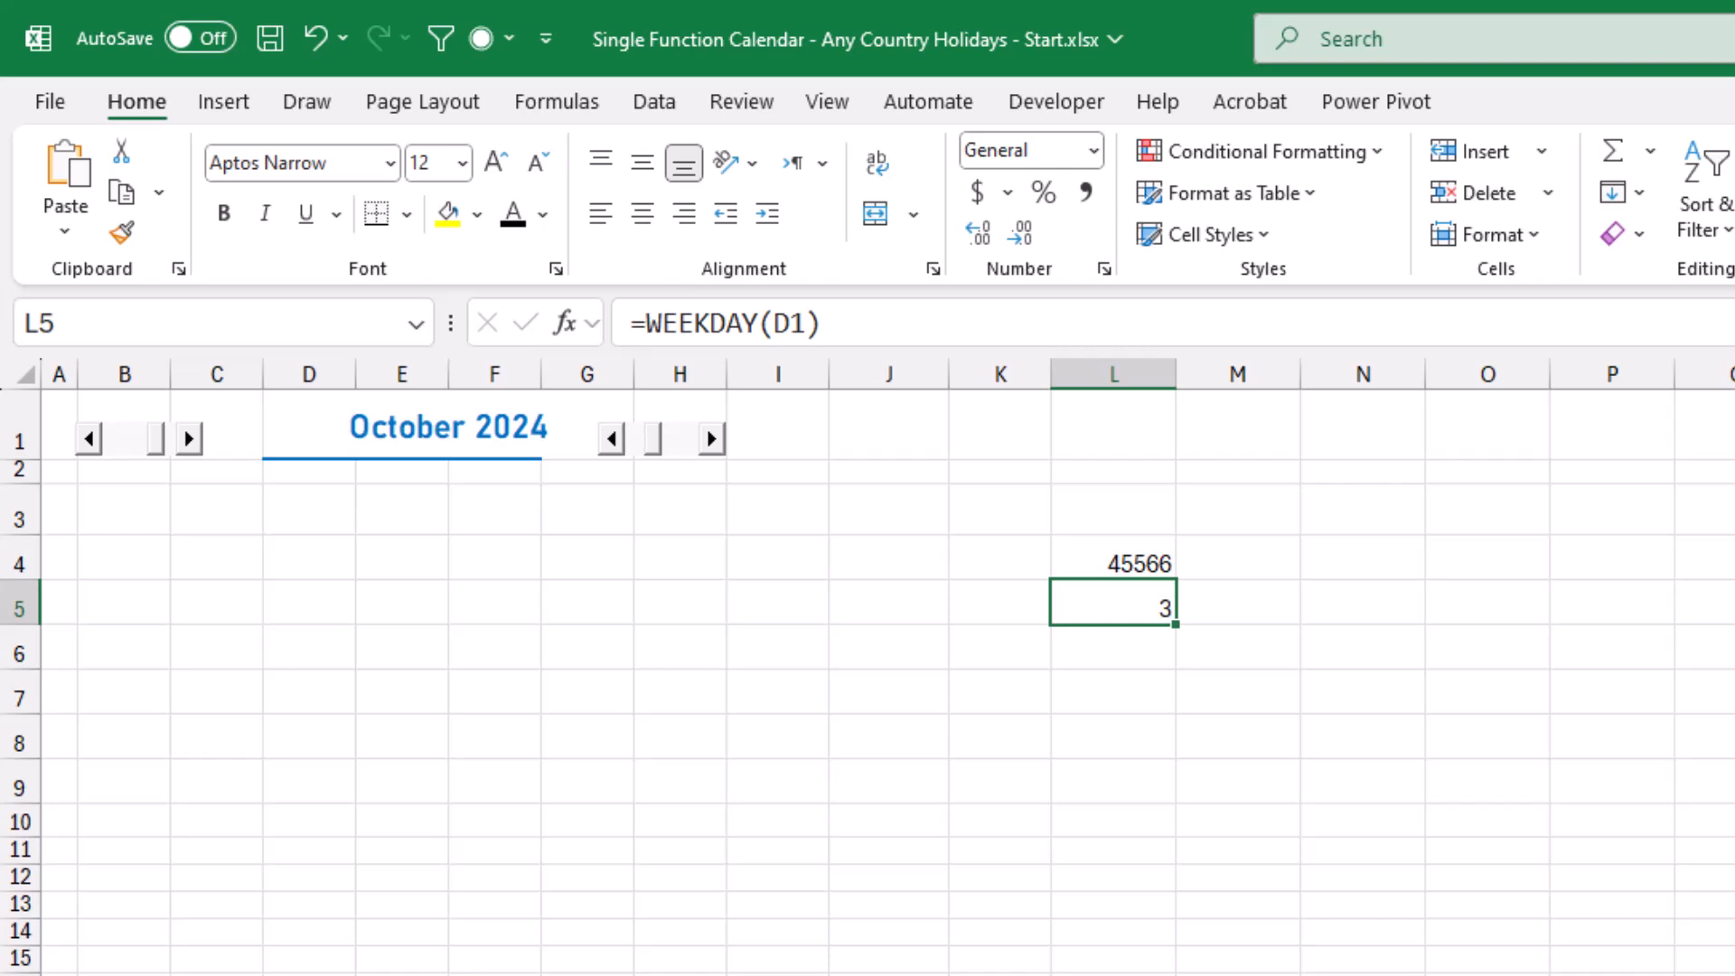
left_click(1114, 647)
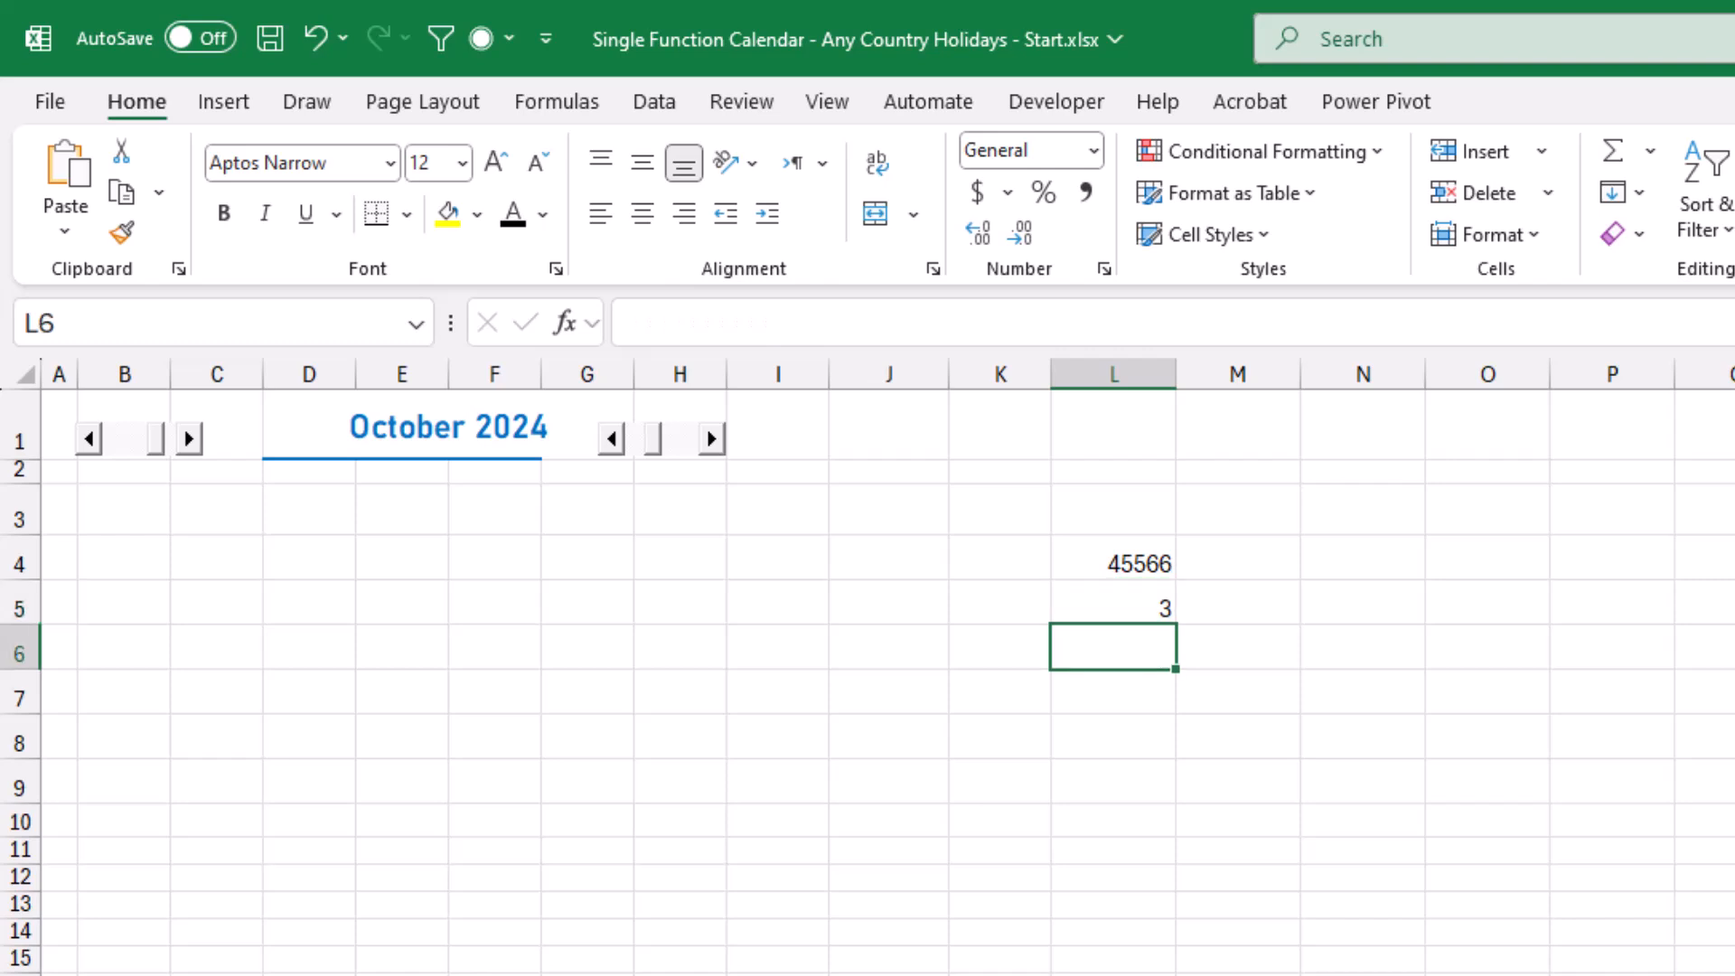
type("=")
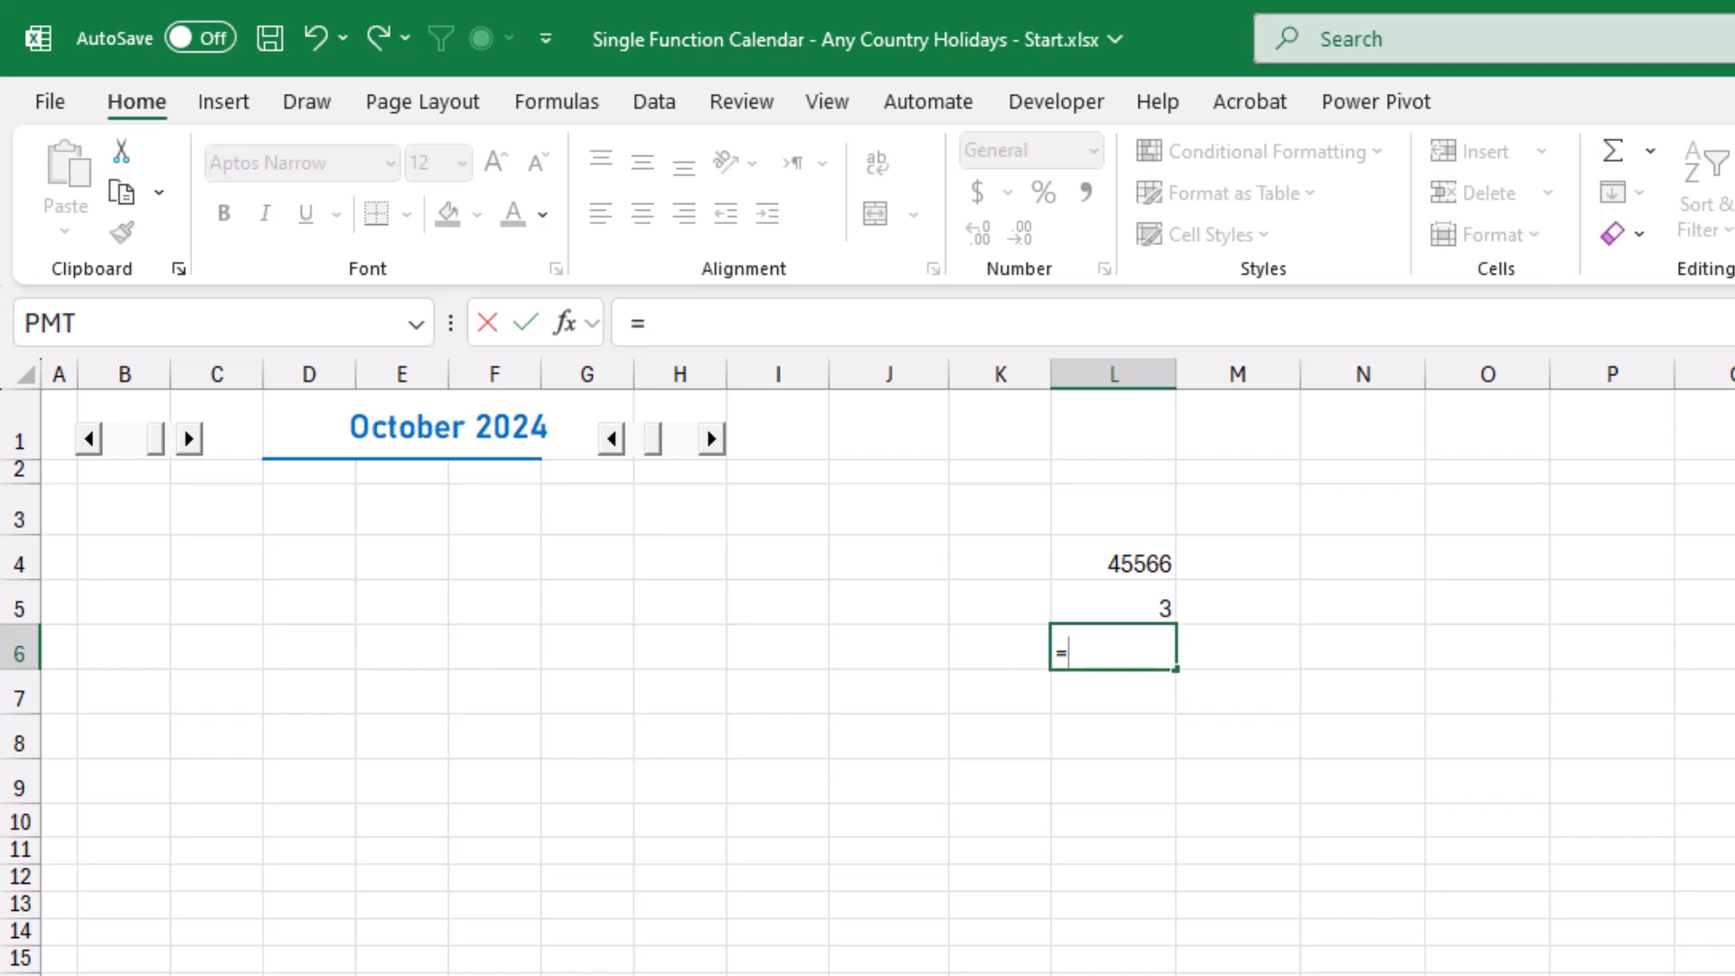
left_click(1114, 558)
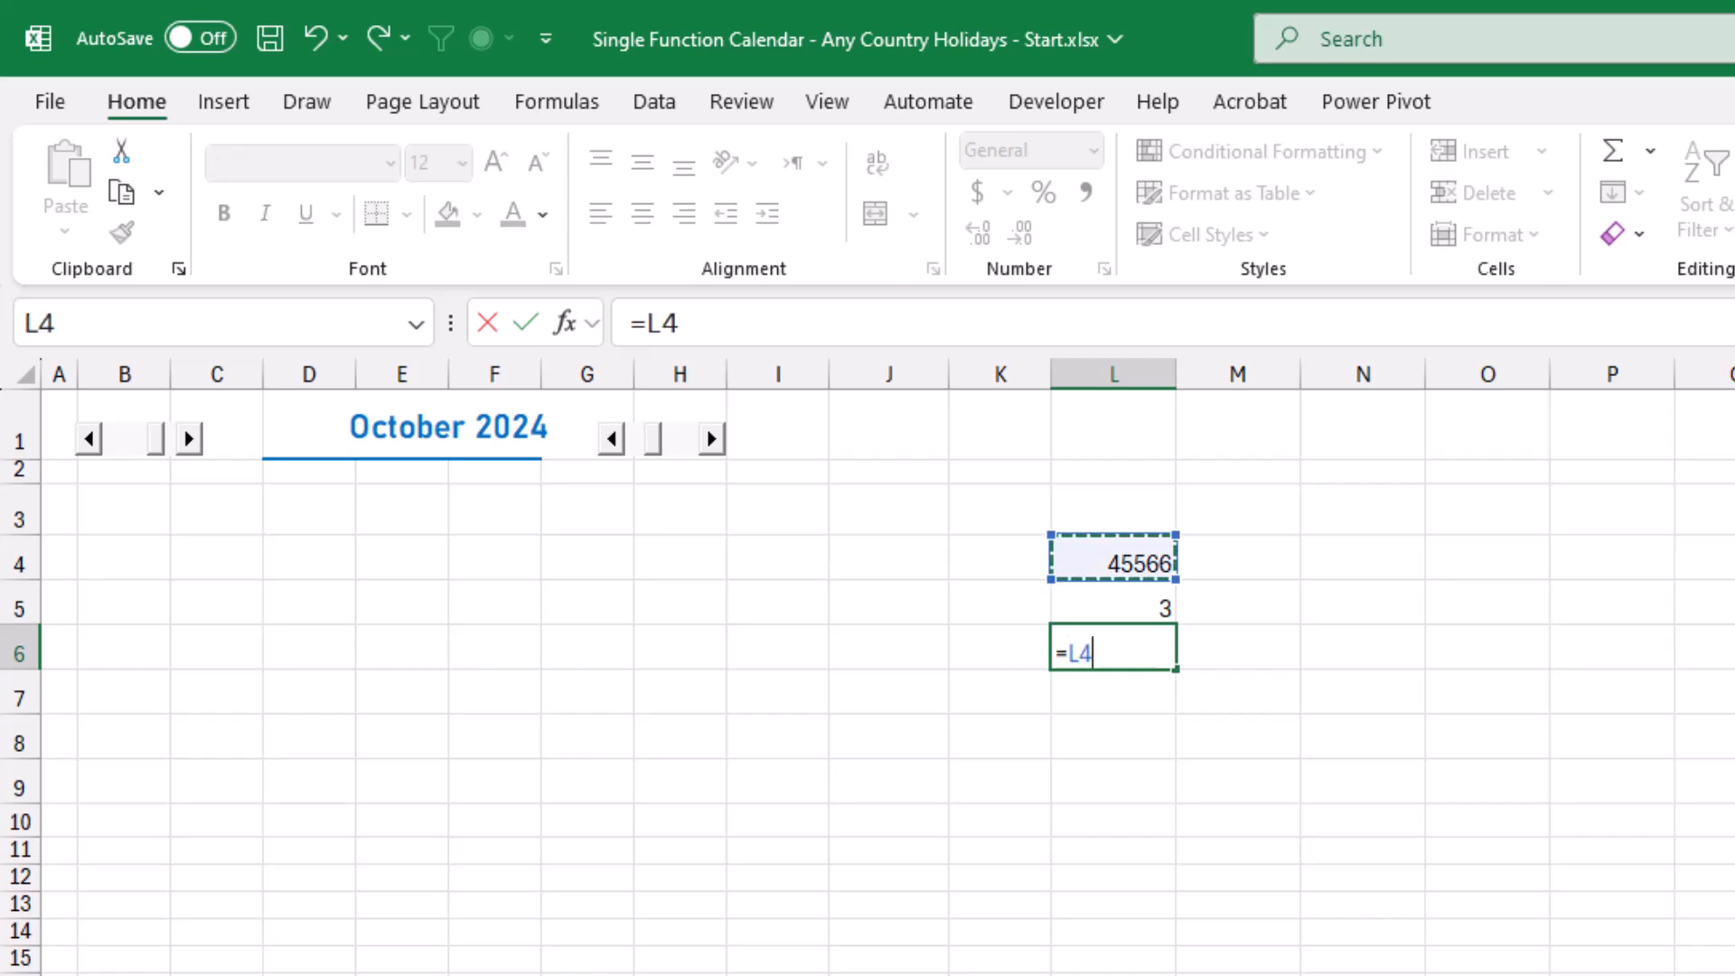
type("-")
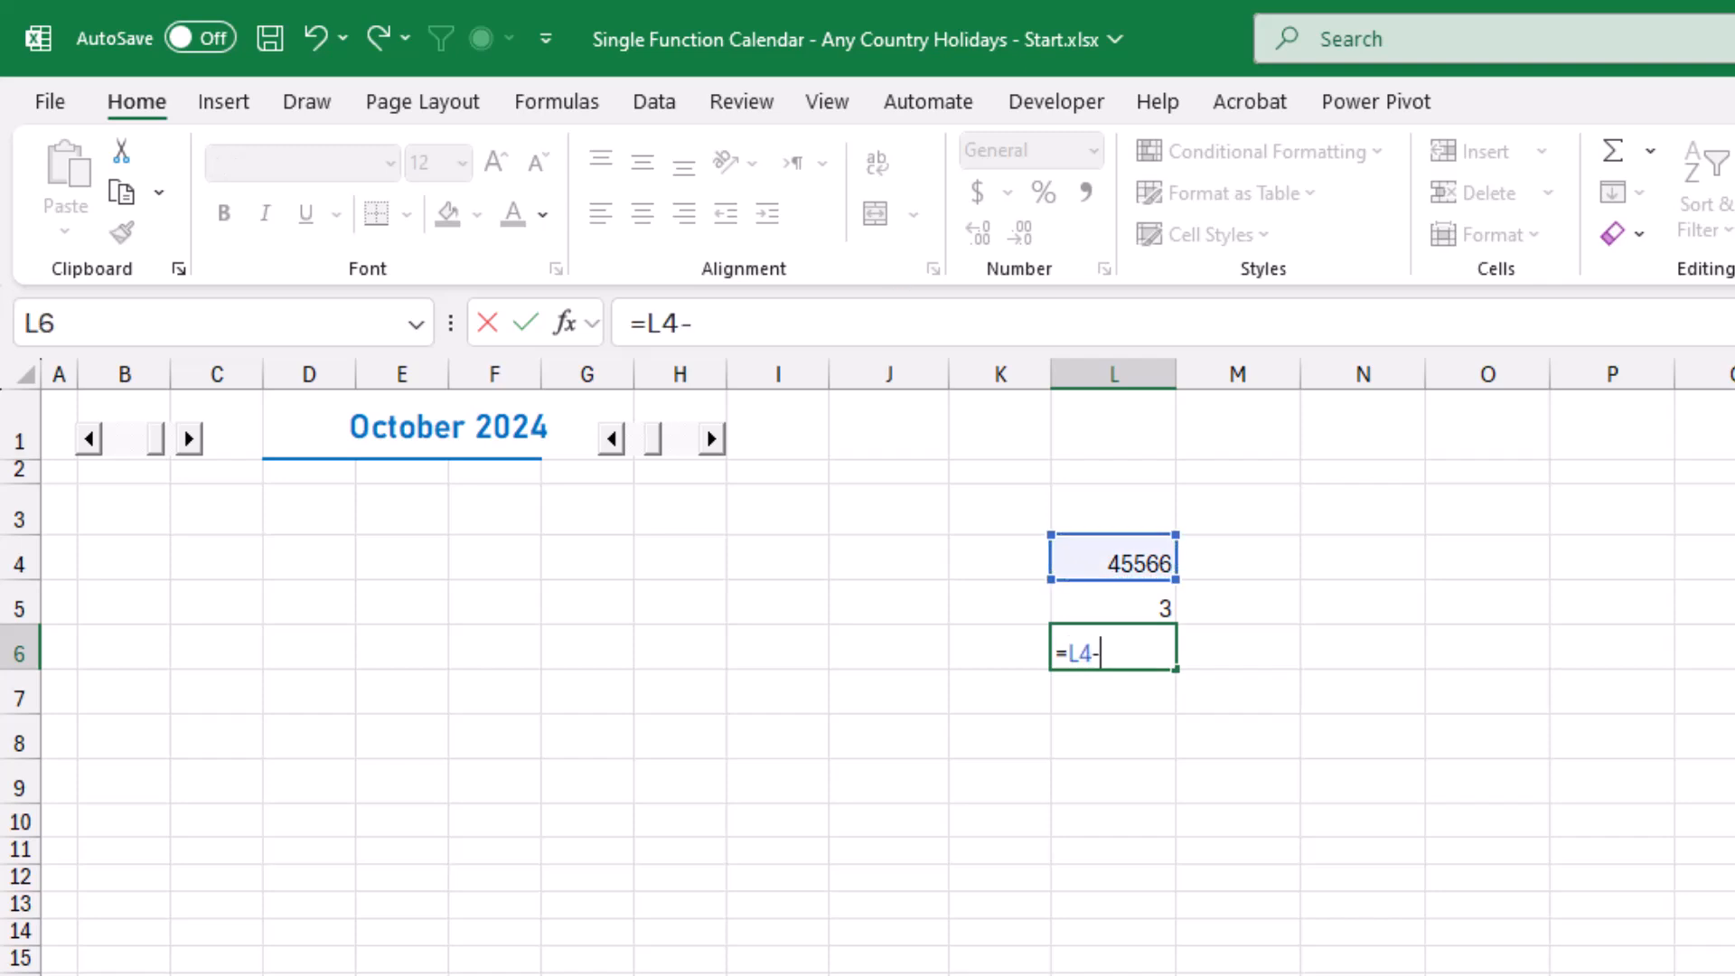
left_click(1113, 603)
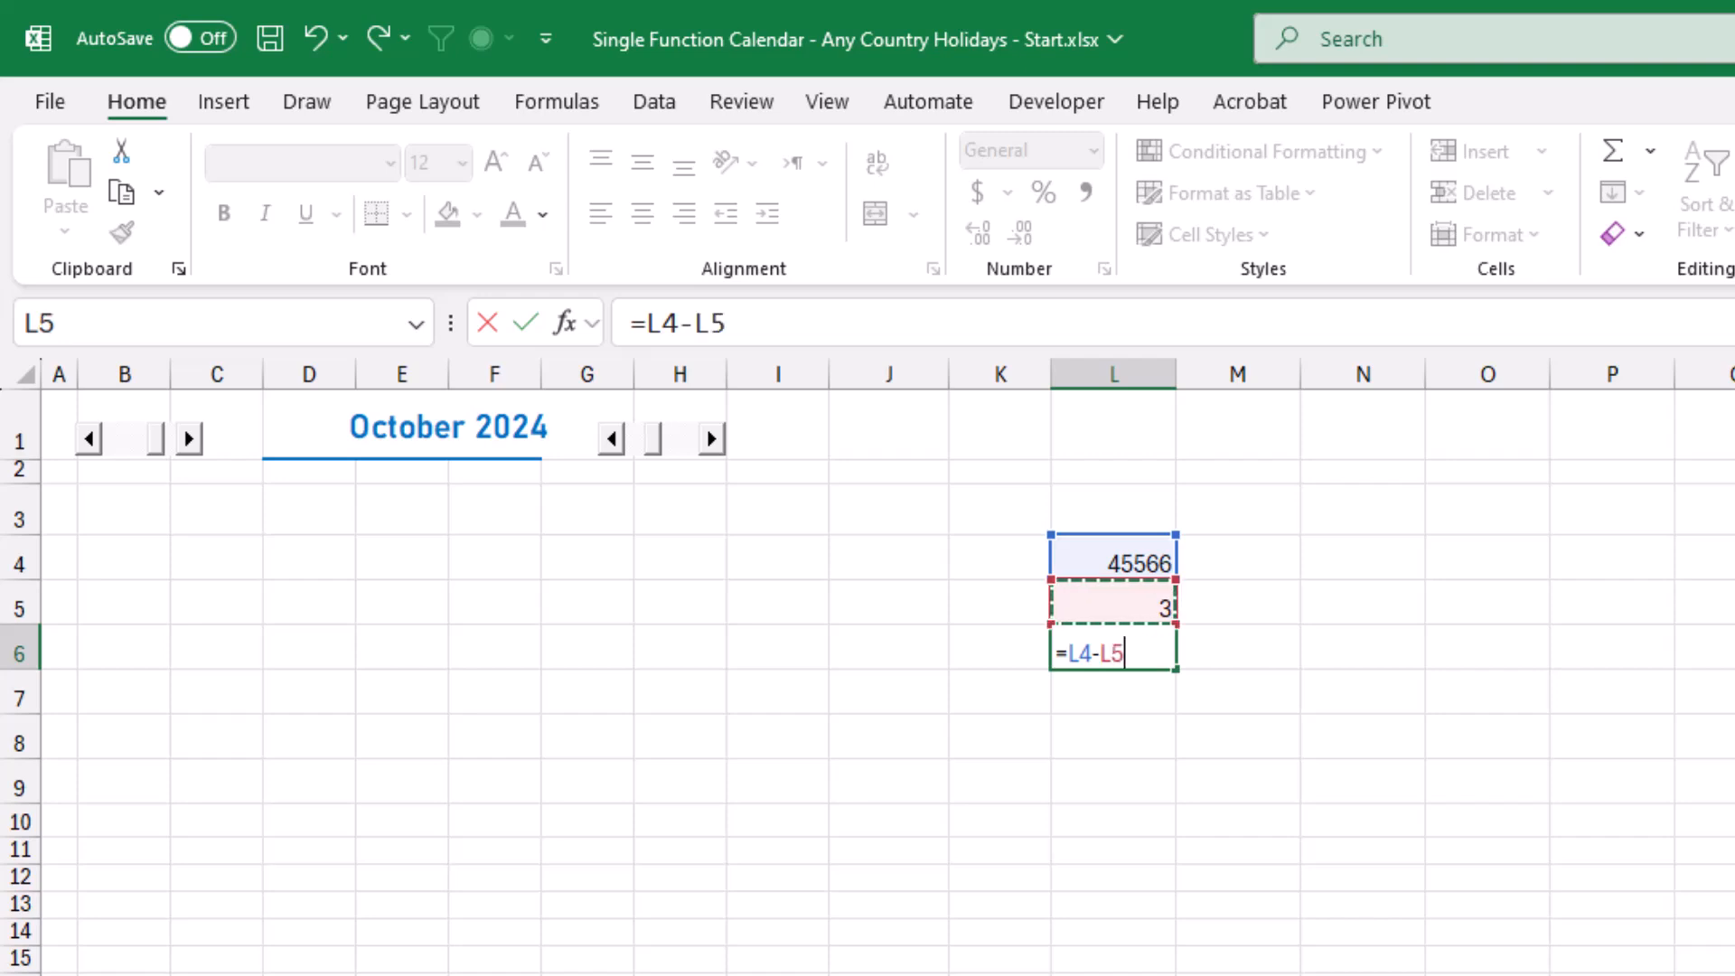
type("+1")
key("Return")
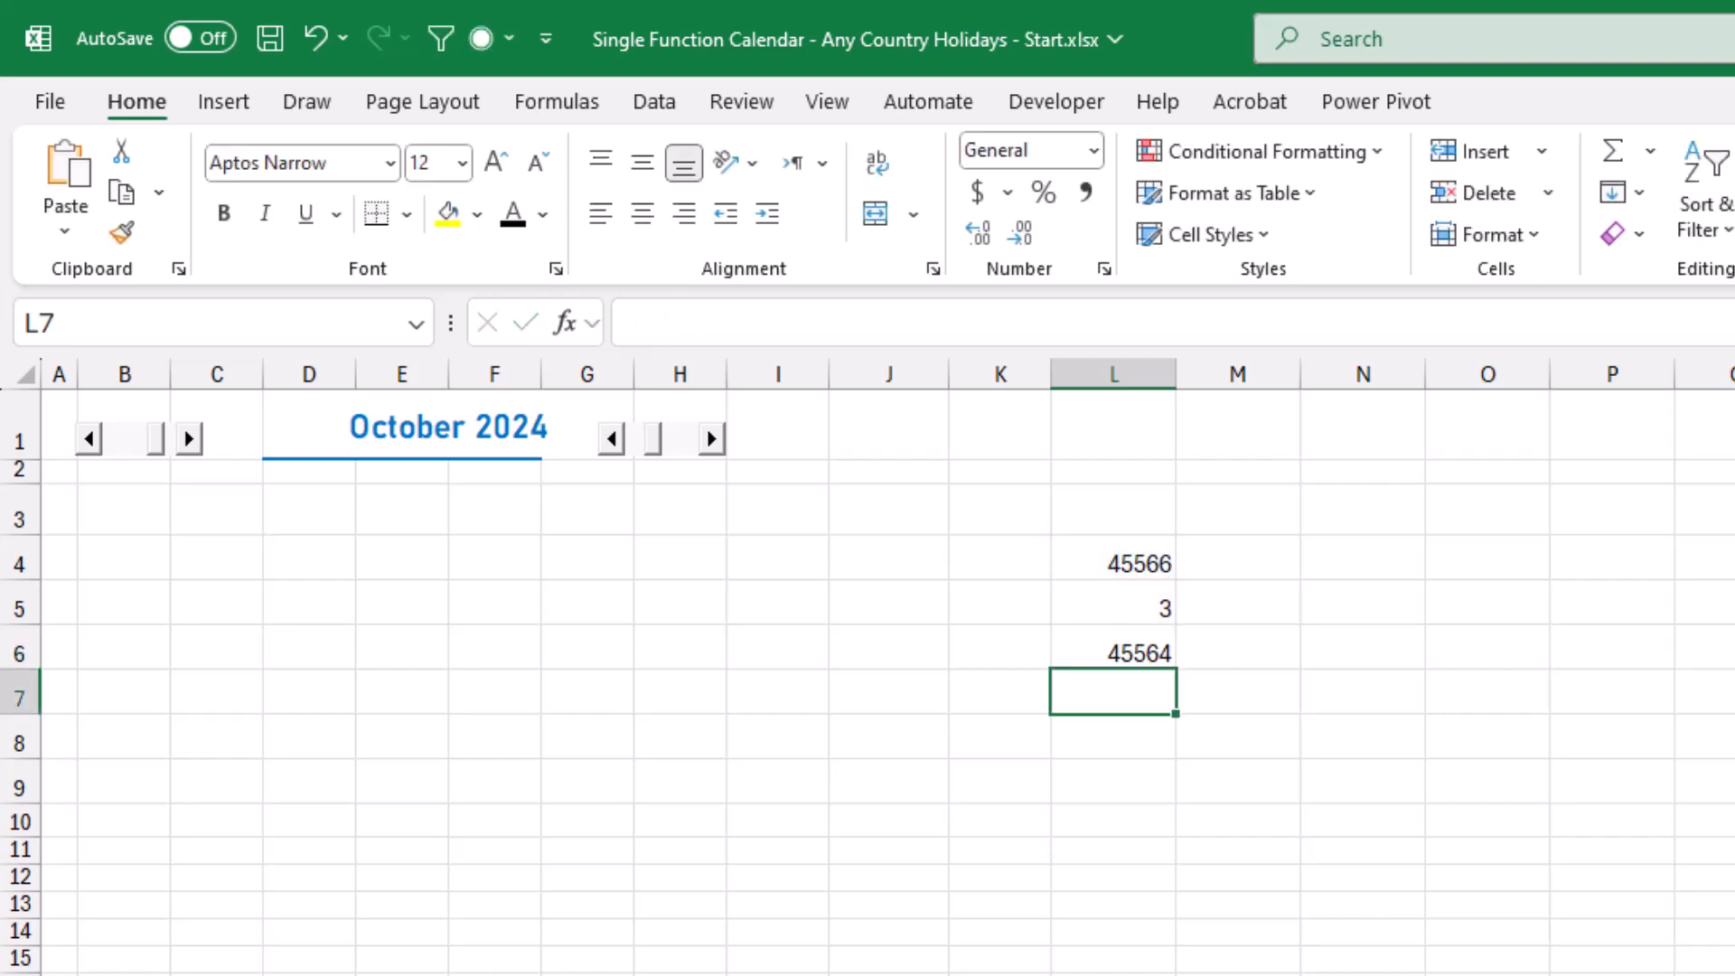
Clear the three helper formulas in L4:L6.
left_click(1113, 647)
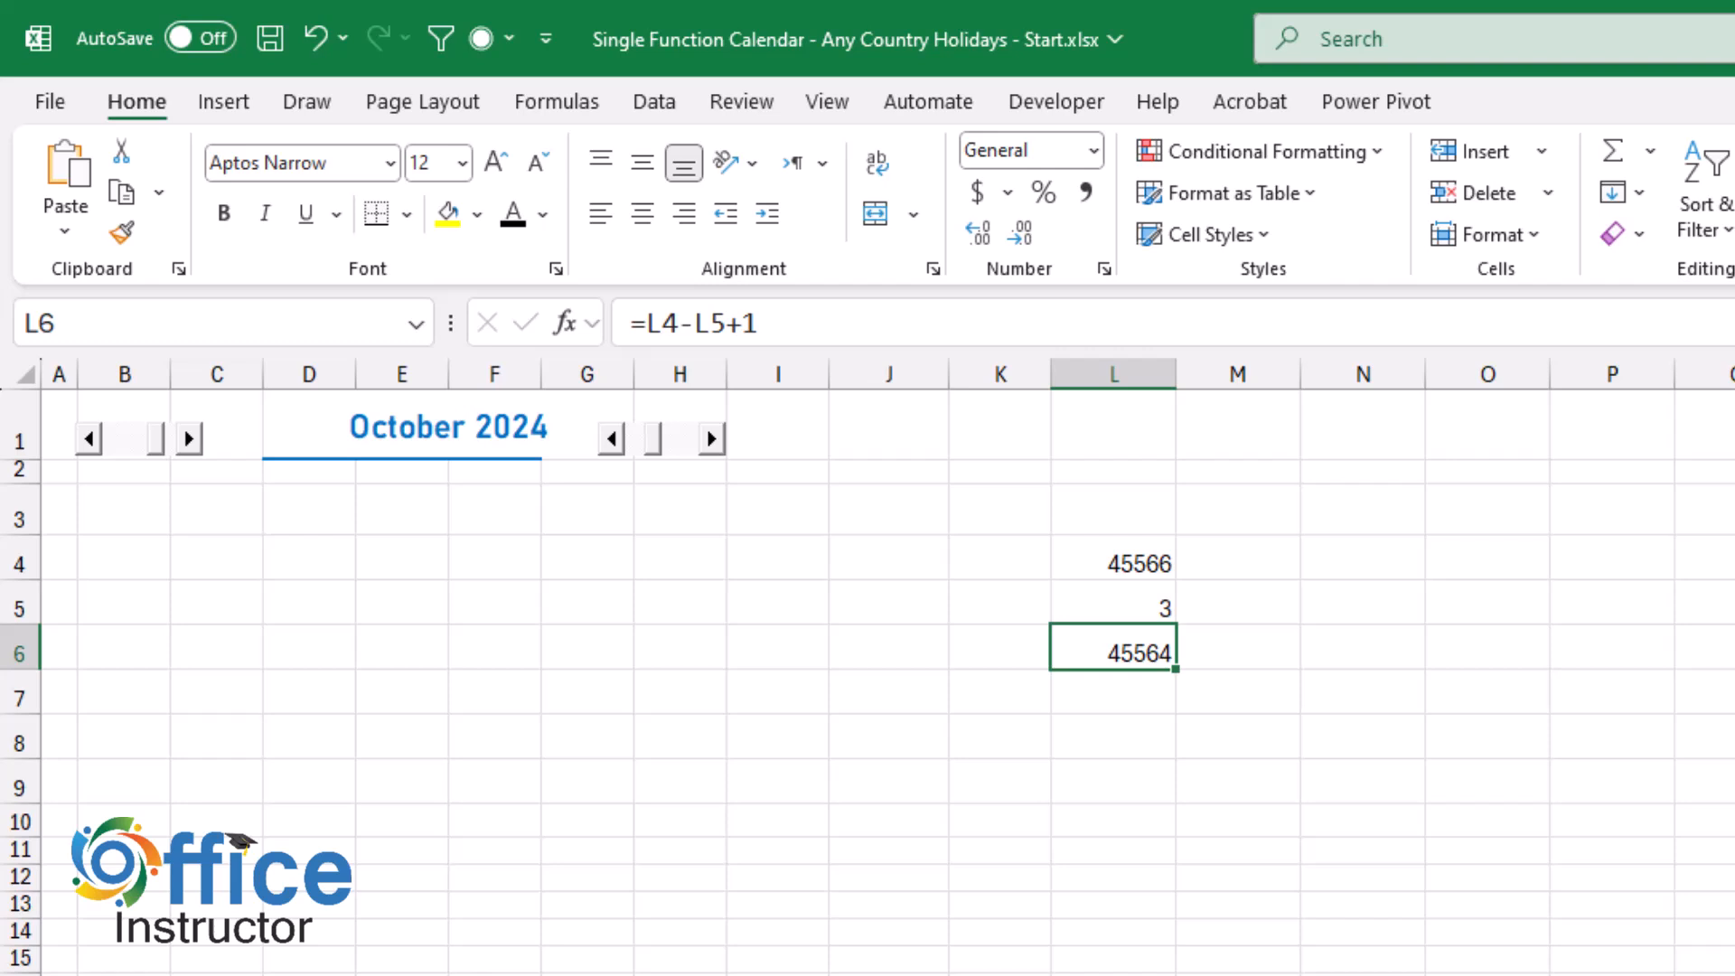
left_click_drag(1113, 563, 1113, 652)
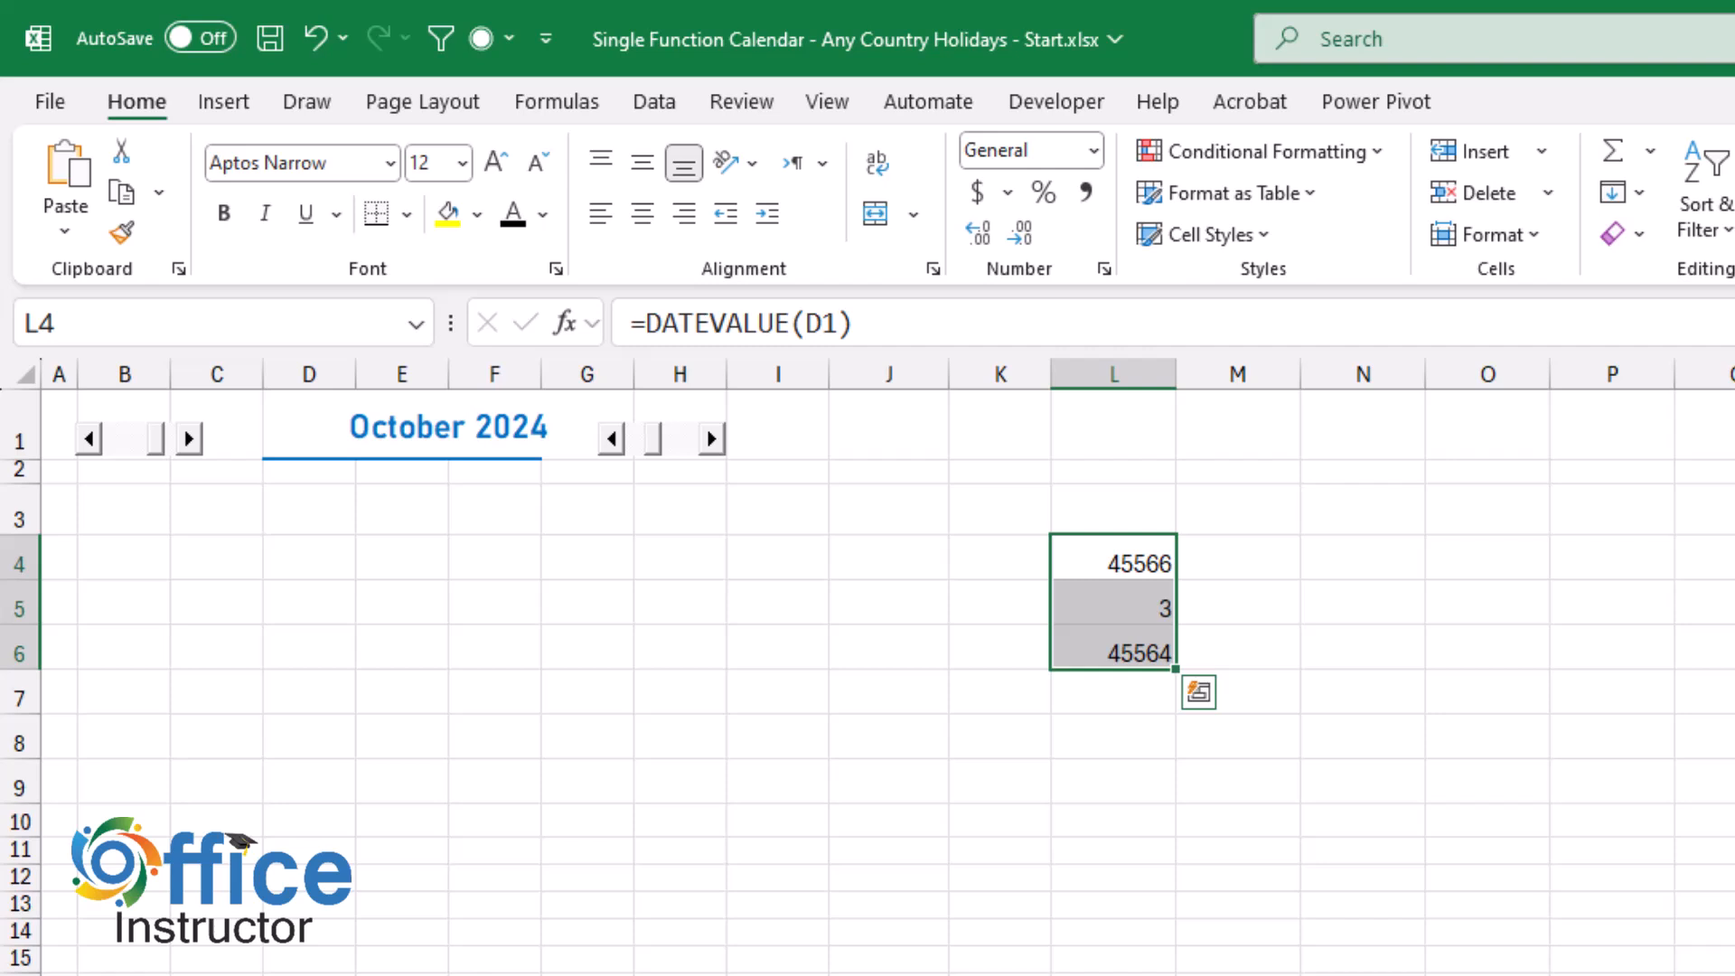
key("Delete")
Enter =SEQUENCE(6,7,DATEVALUE(D1)-WEEKDAY(D1)+1) in L4 to spill six weeks of date serial numbers.
left_click(1114, 557)
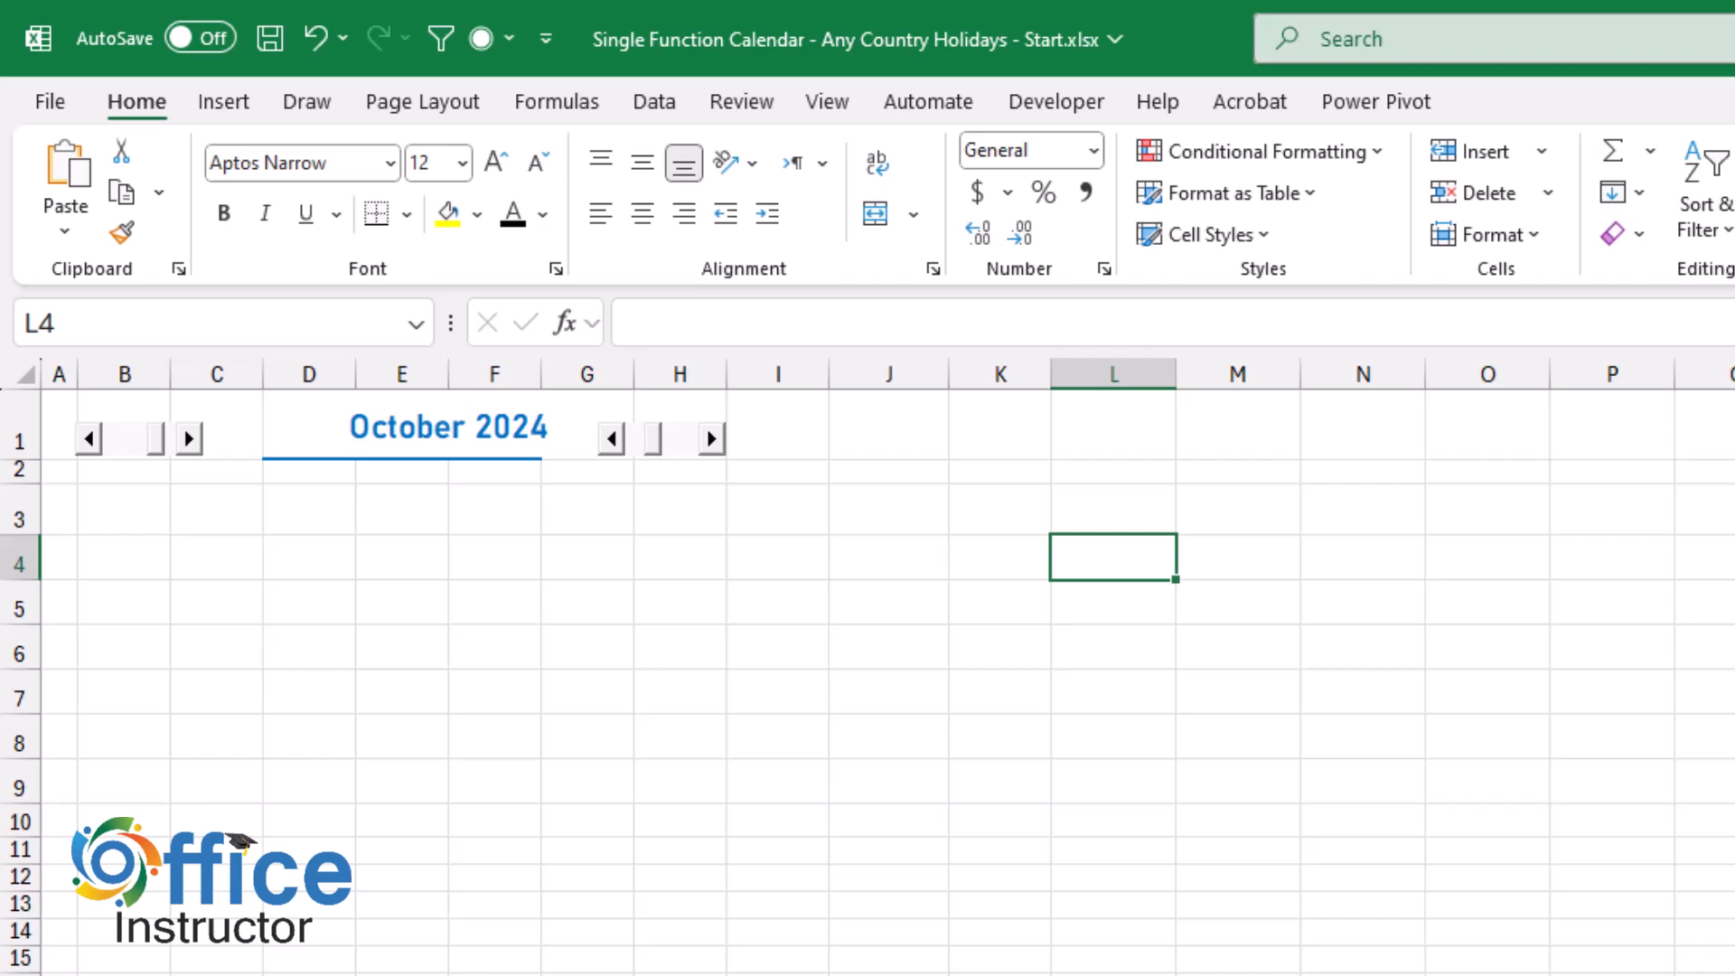
type("=seq")
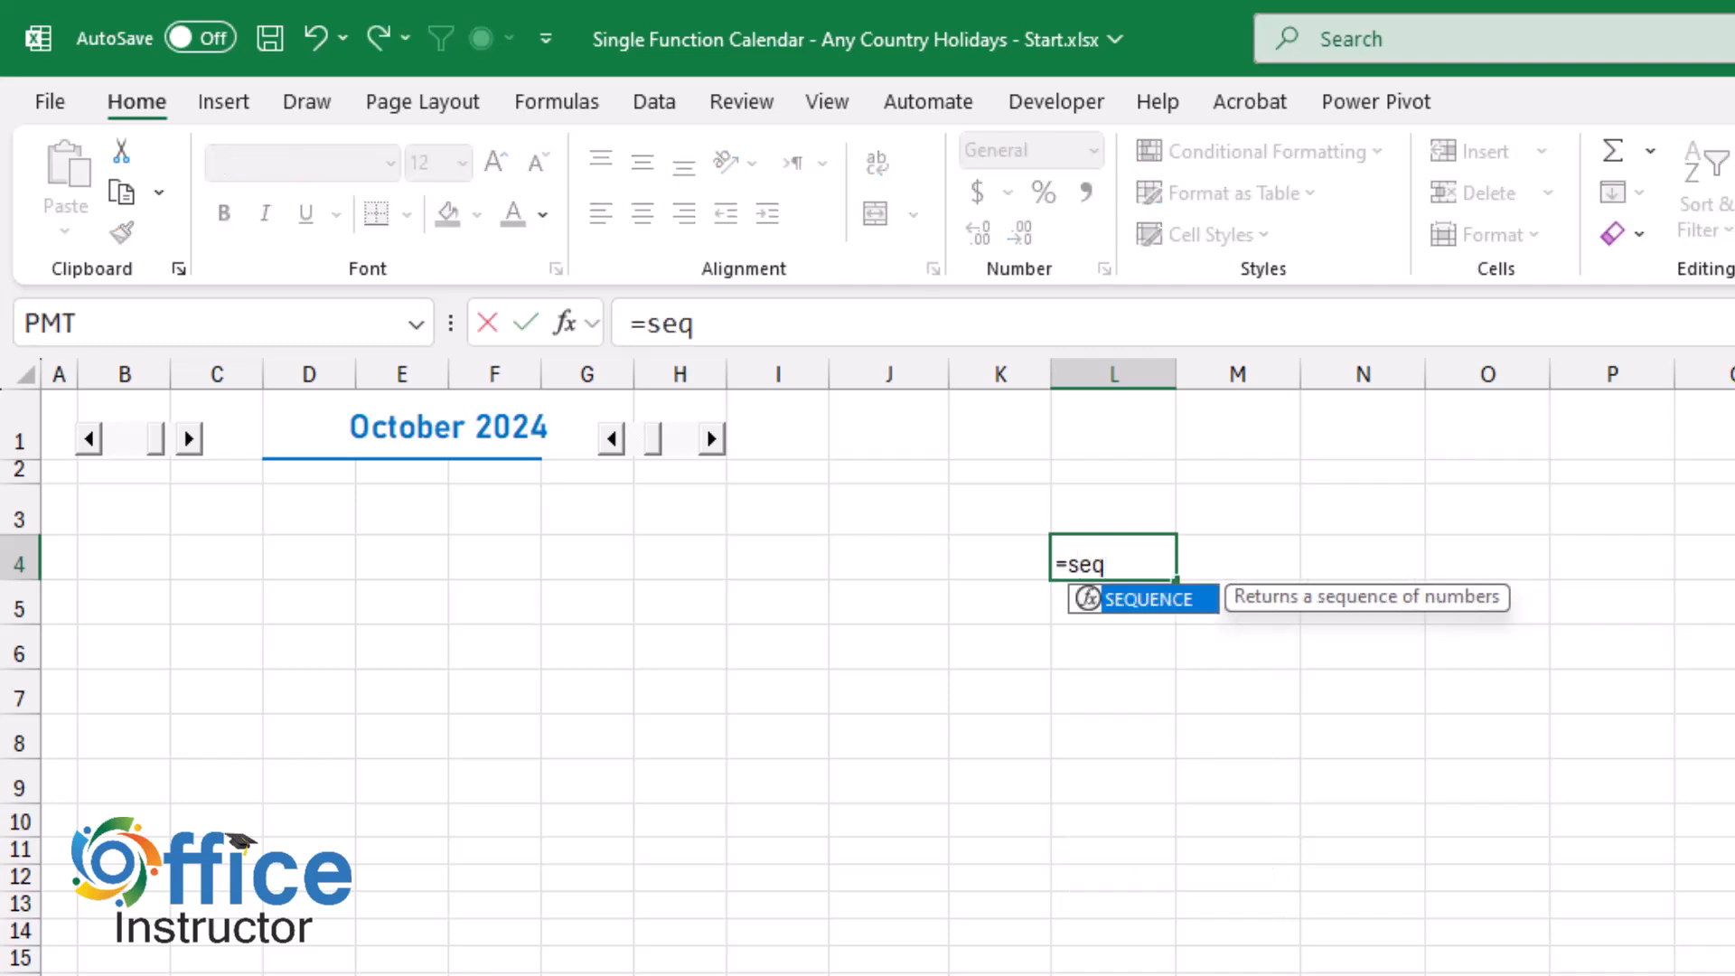
key("Tab")
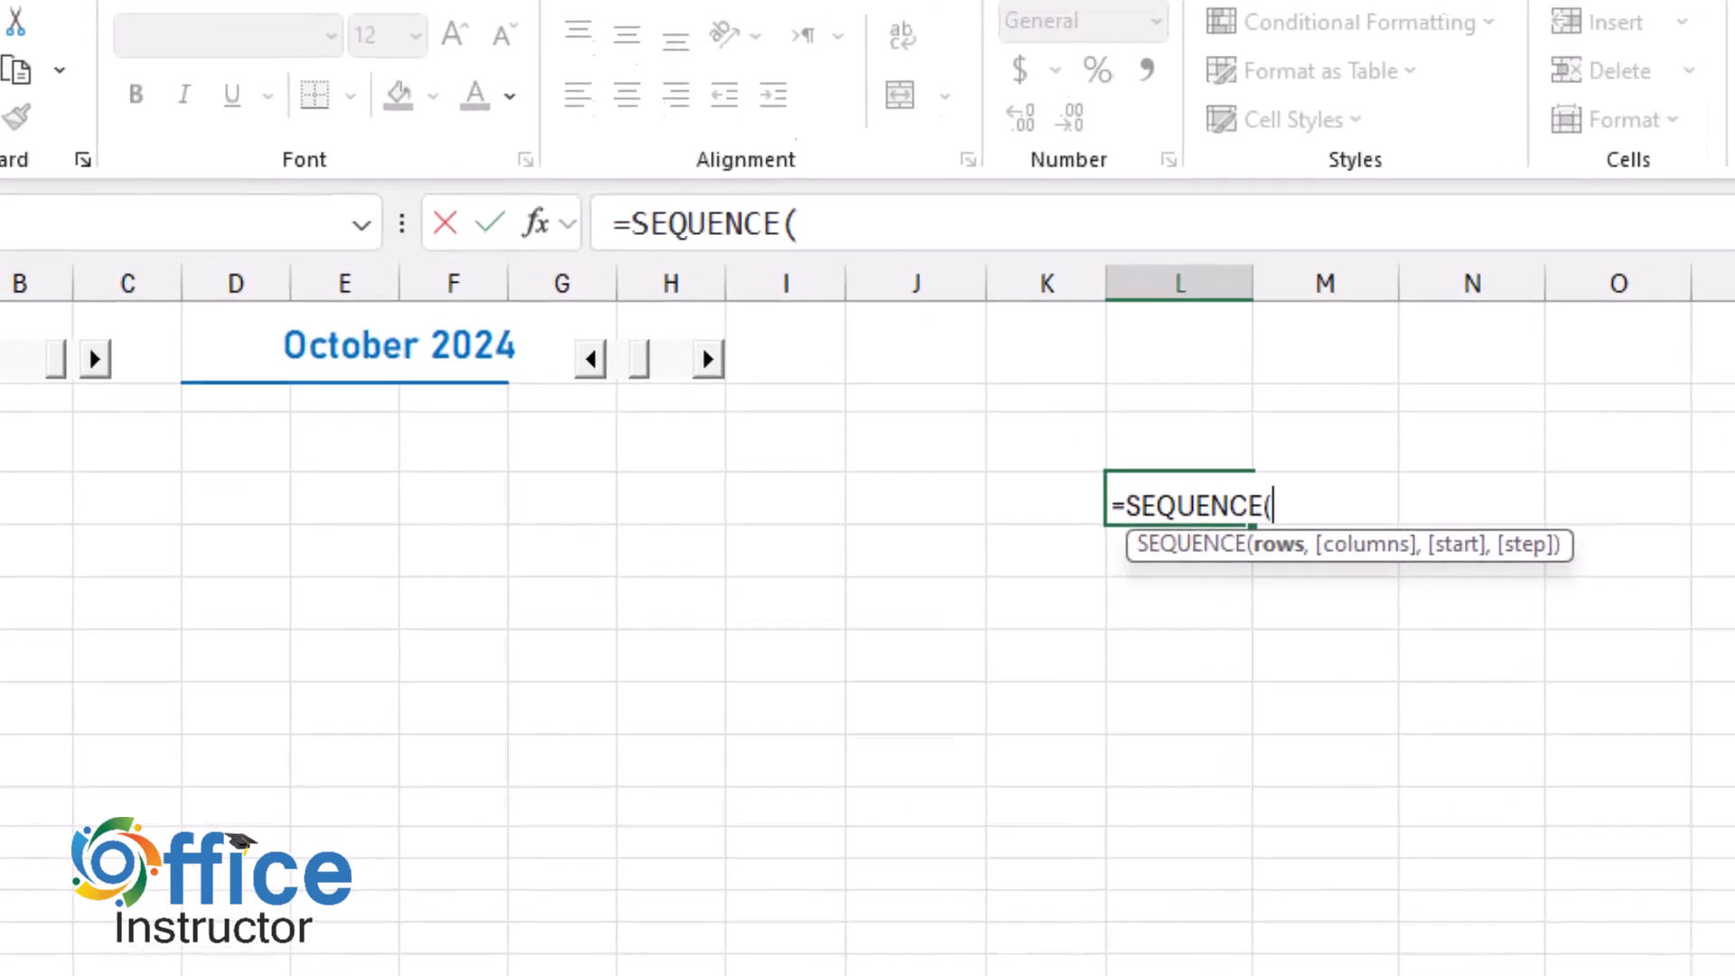
type("6")
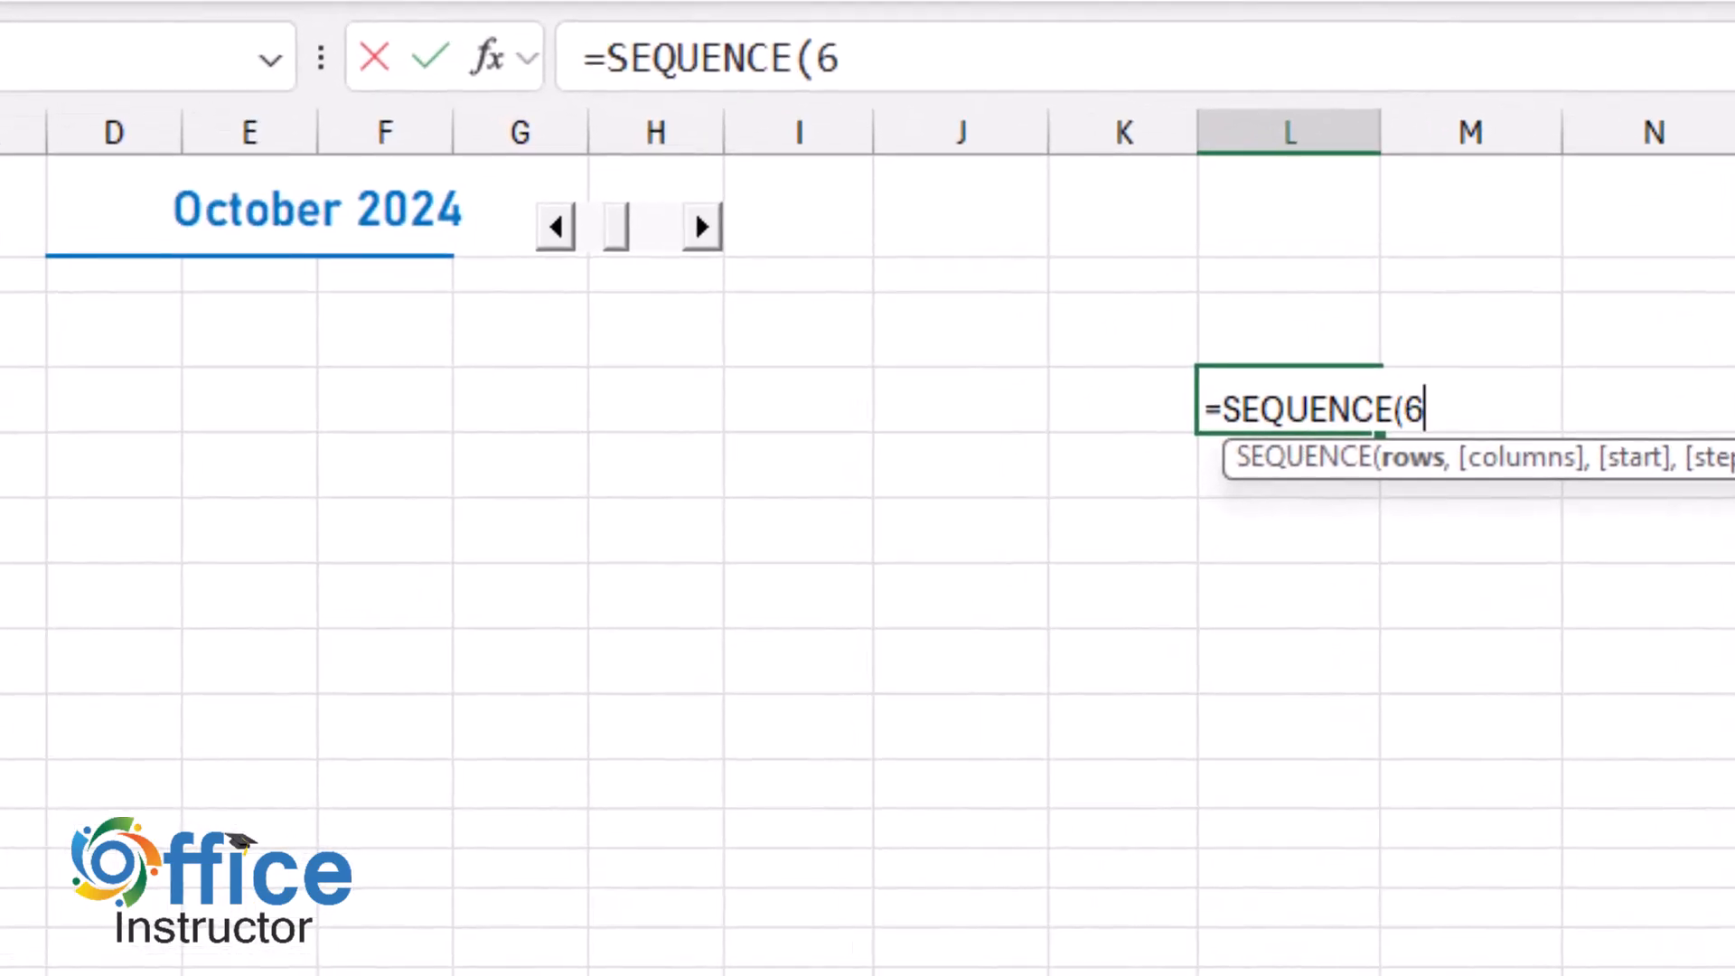
type(",7")
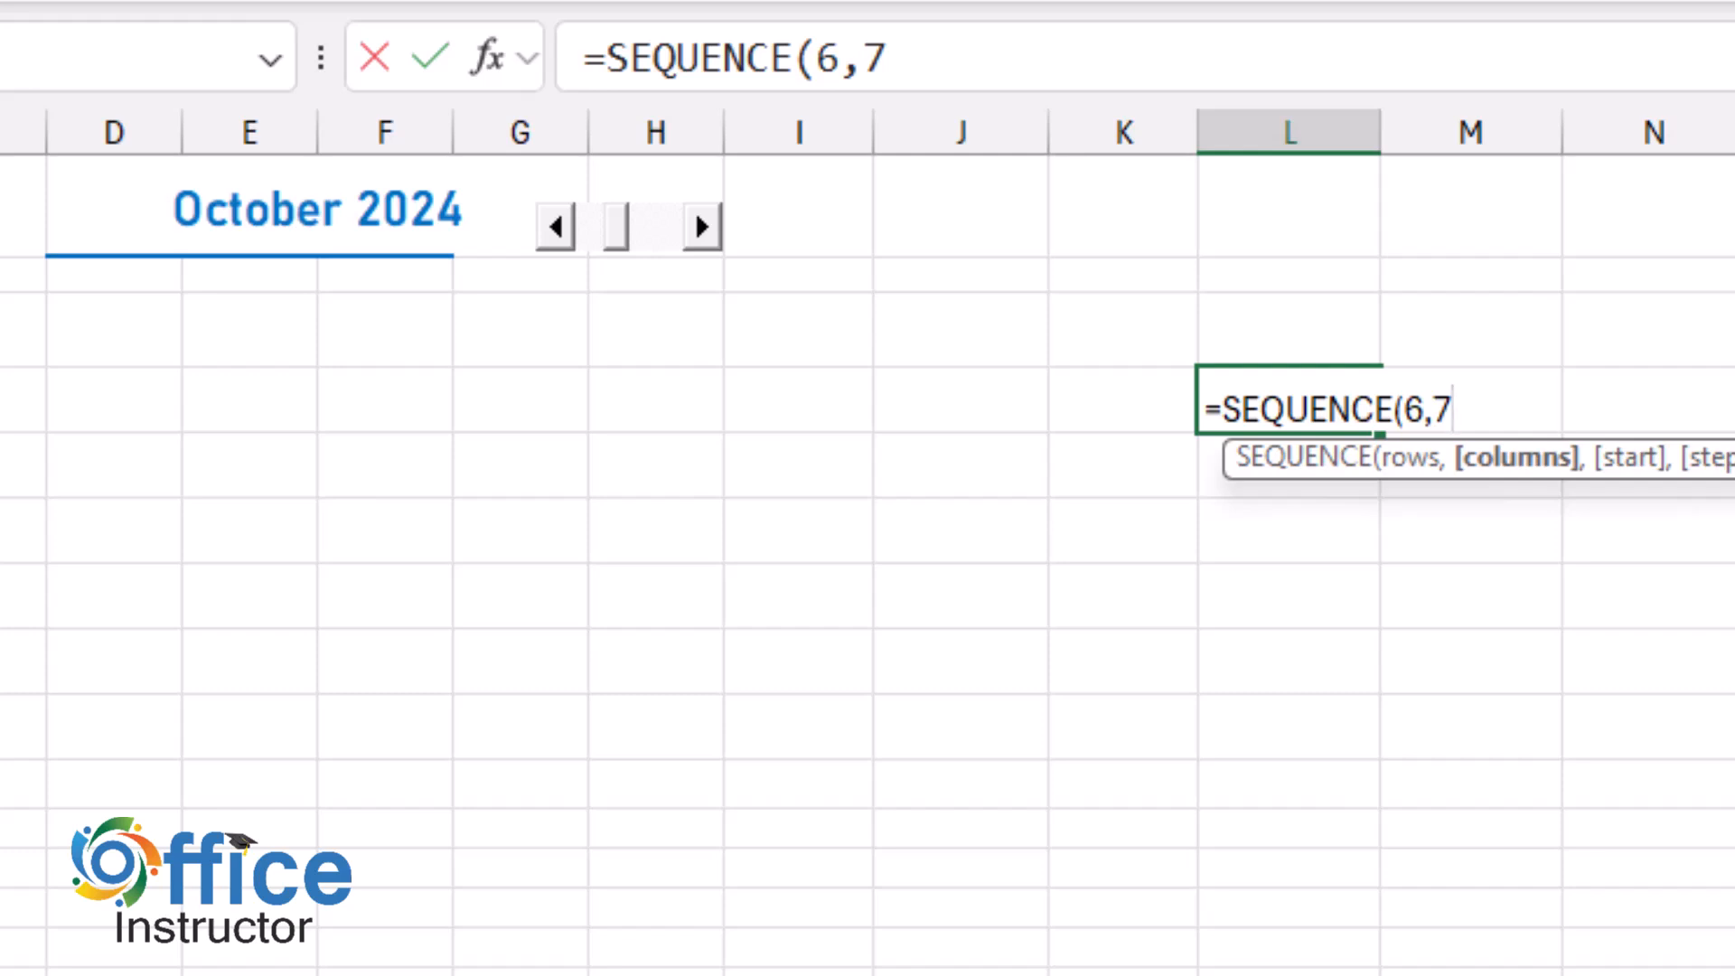
type(",")
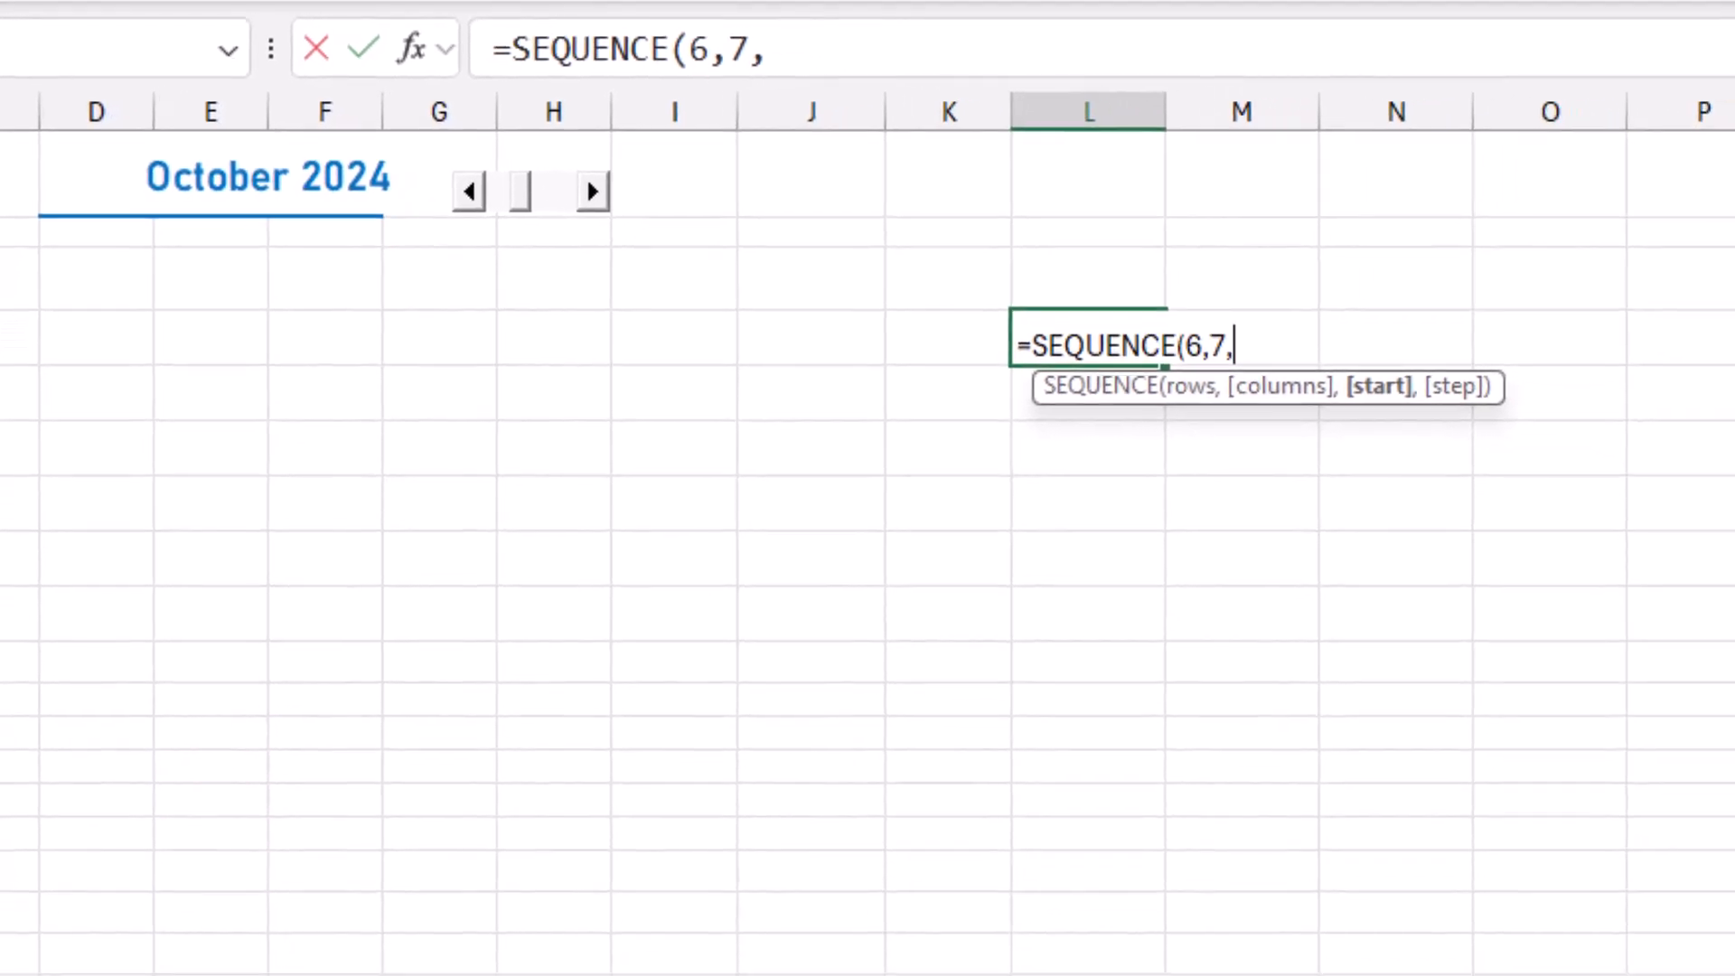
type("DATEVALUE(D1)-WEEKDAY(D1)+1")
type(")")
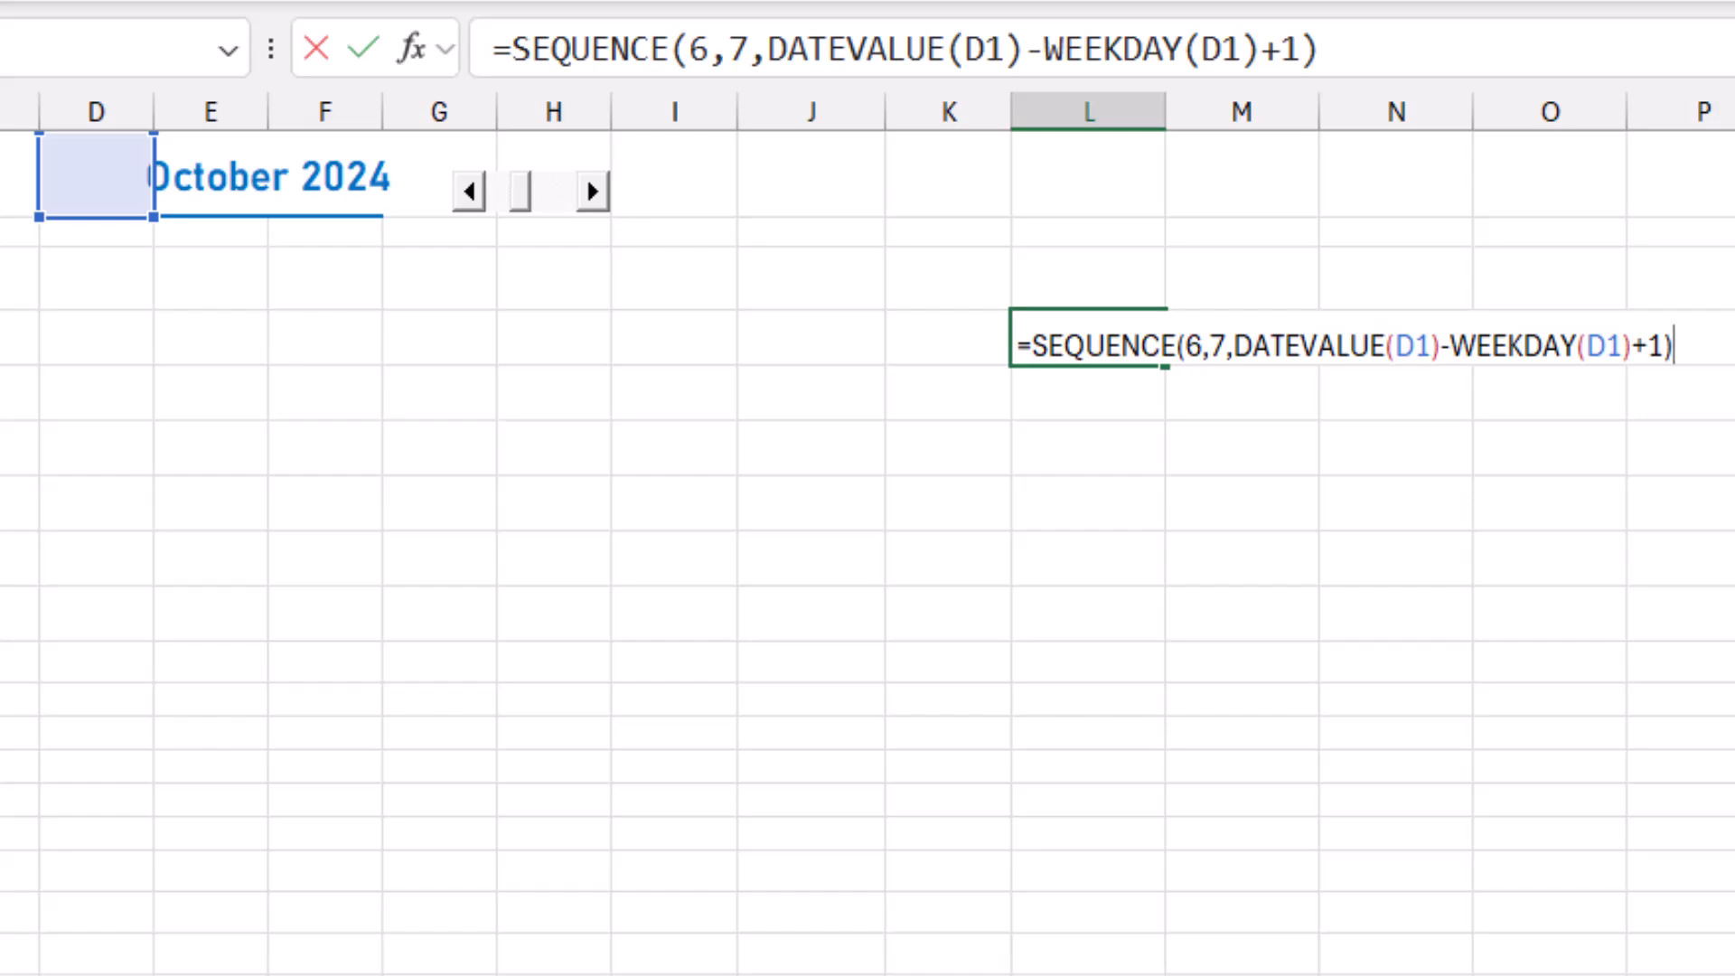
key("Return")
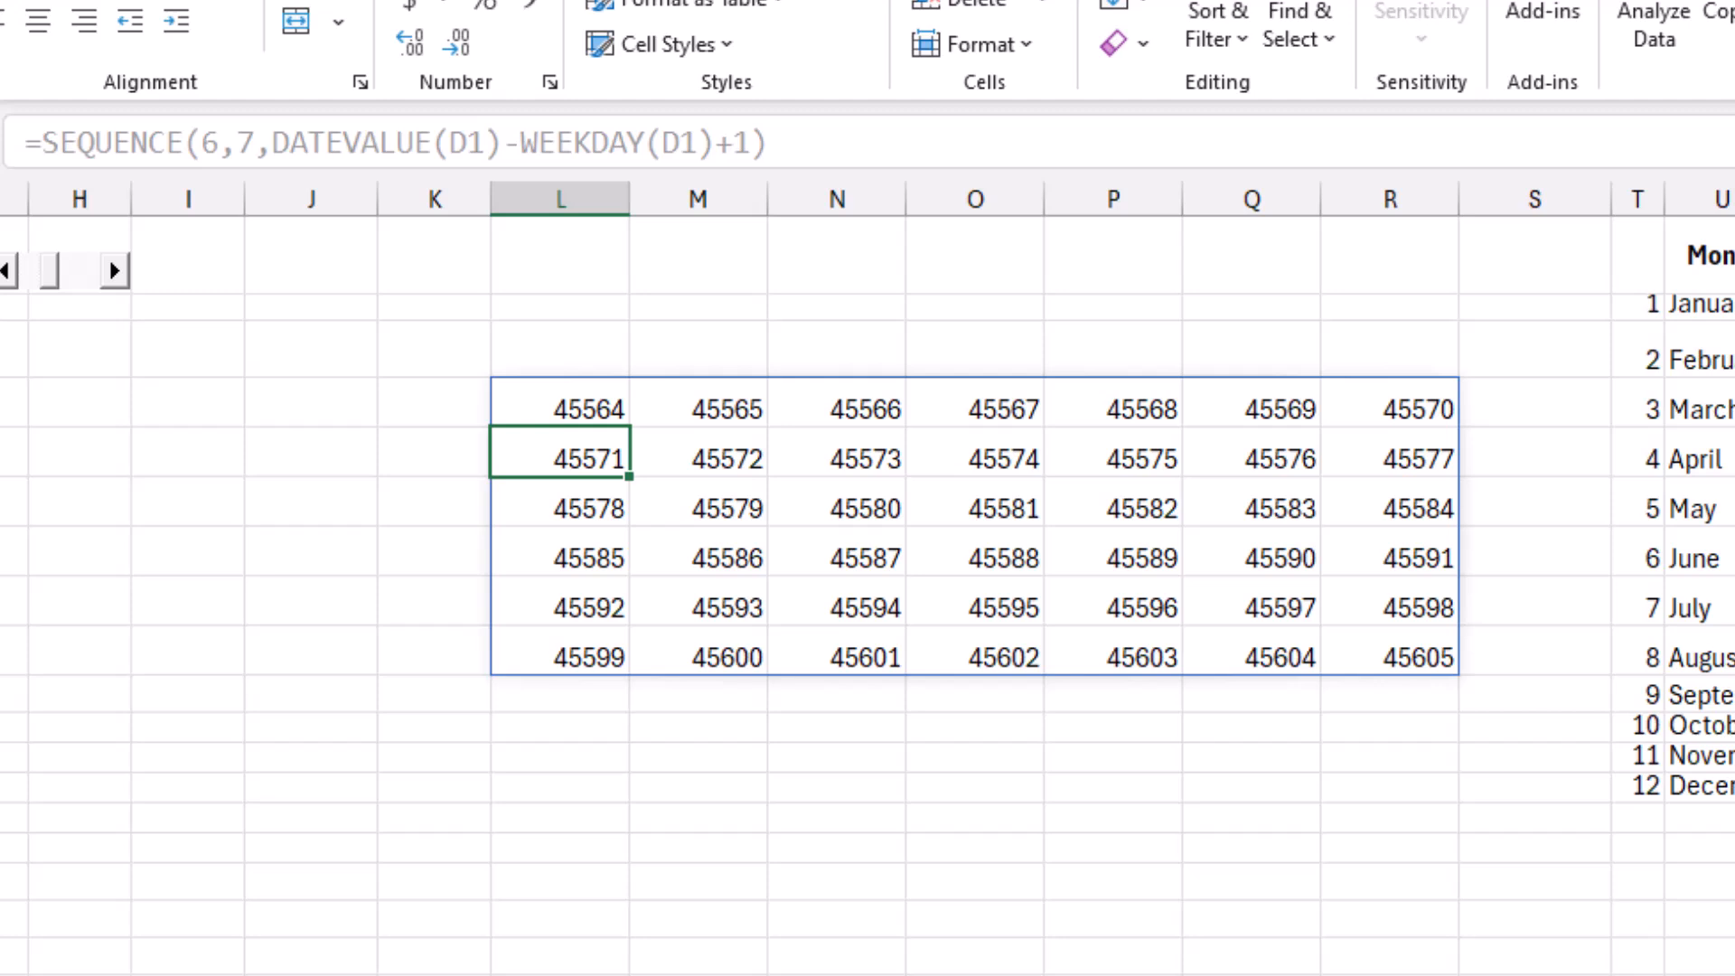
Format the entire spilled range L4:R9 as day-month-year dates.
key("ctrl+a")
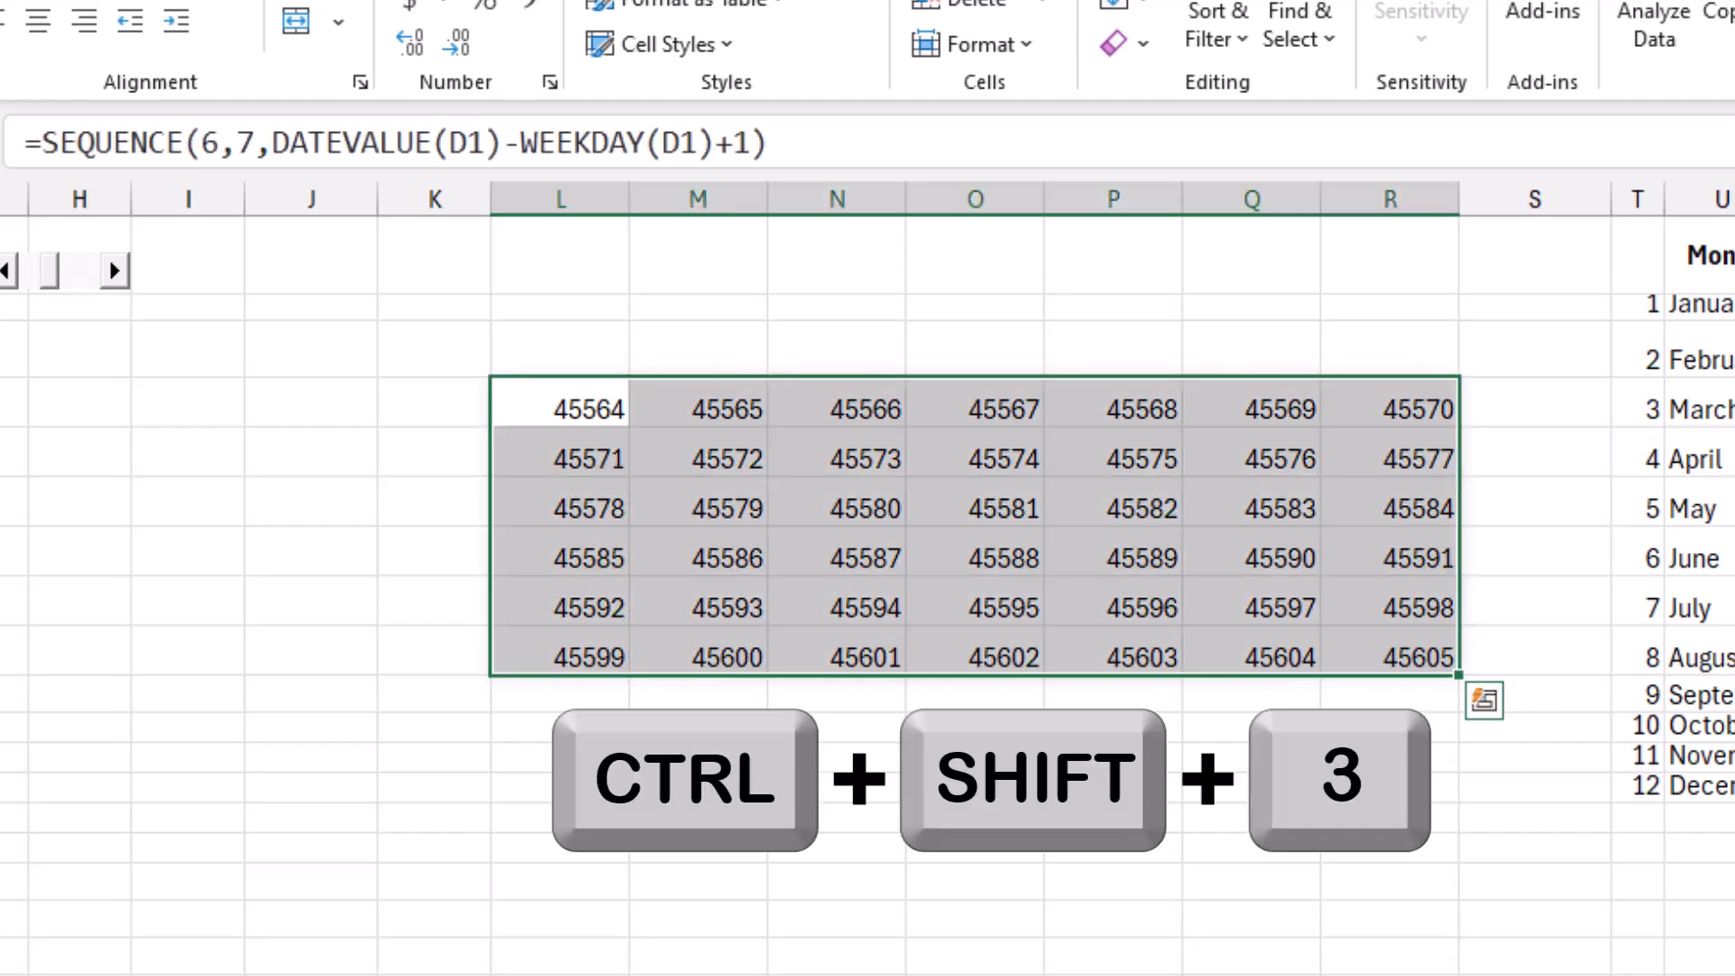
key("ctrl+shift+3")
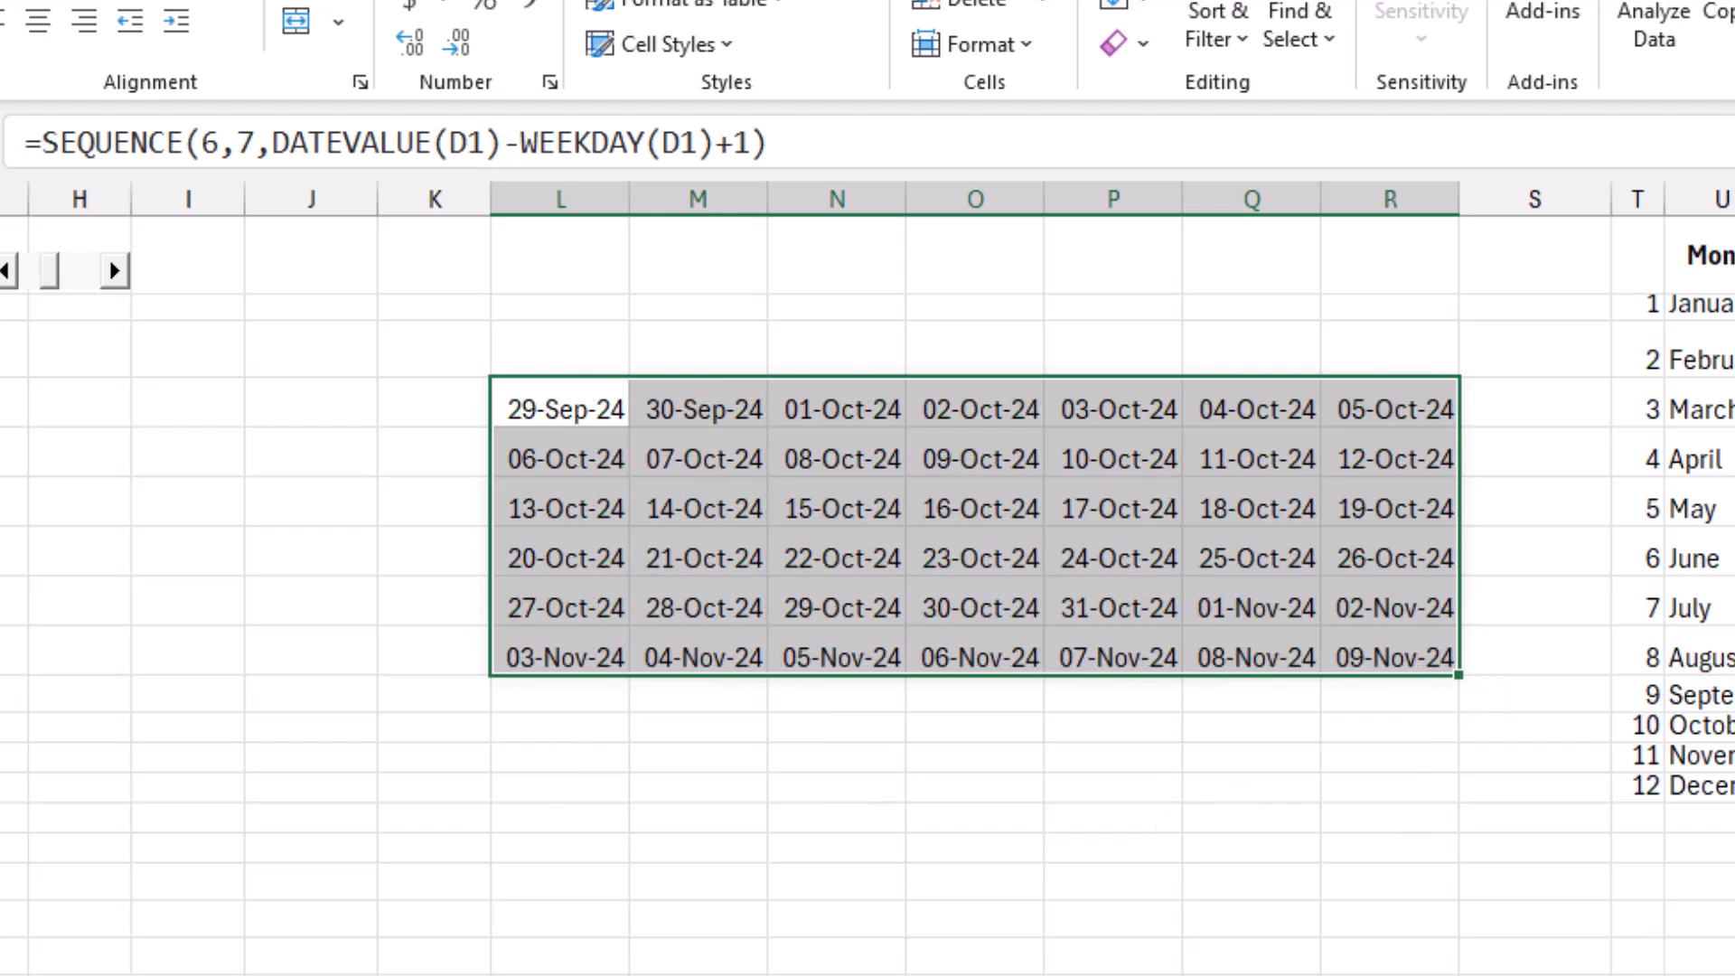
left_click(837, 403)
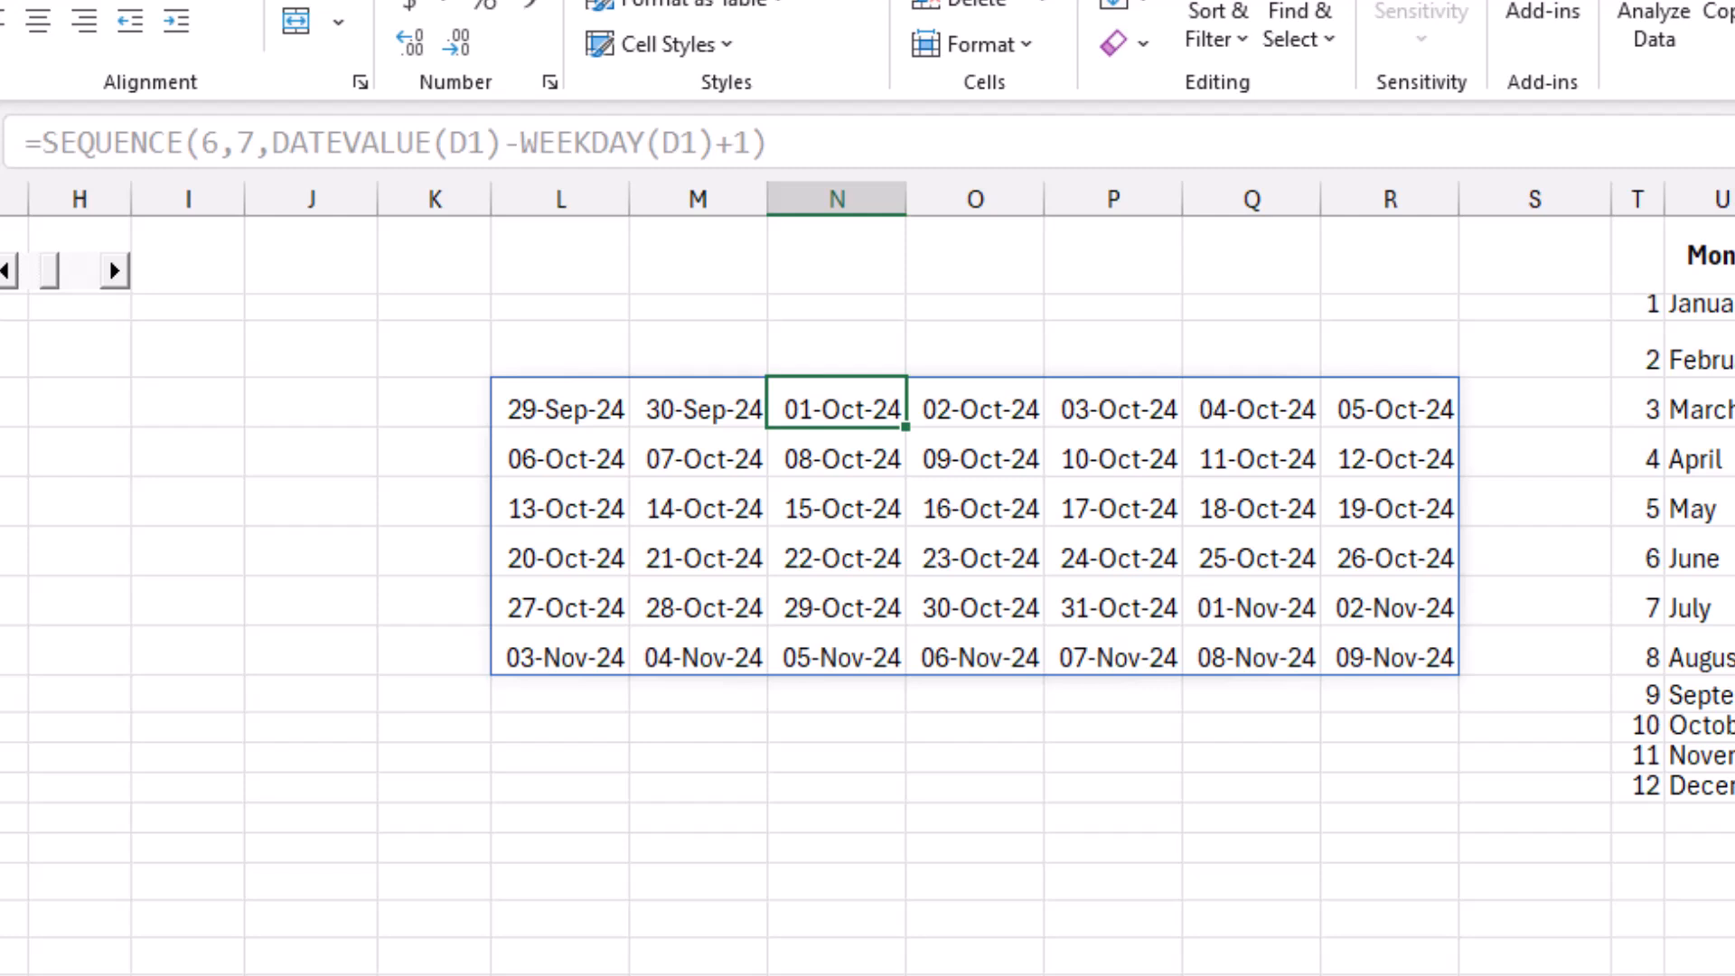
Wrap the L4 SEQUENCE formula in VSTACK, with {"Sun","Mon","Tue","Wed","Thu","Fri","Sat"} as the first array, to add a weekday header row.
left_click(561, 403)
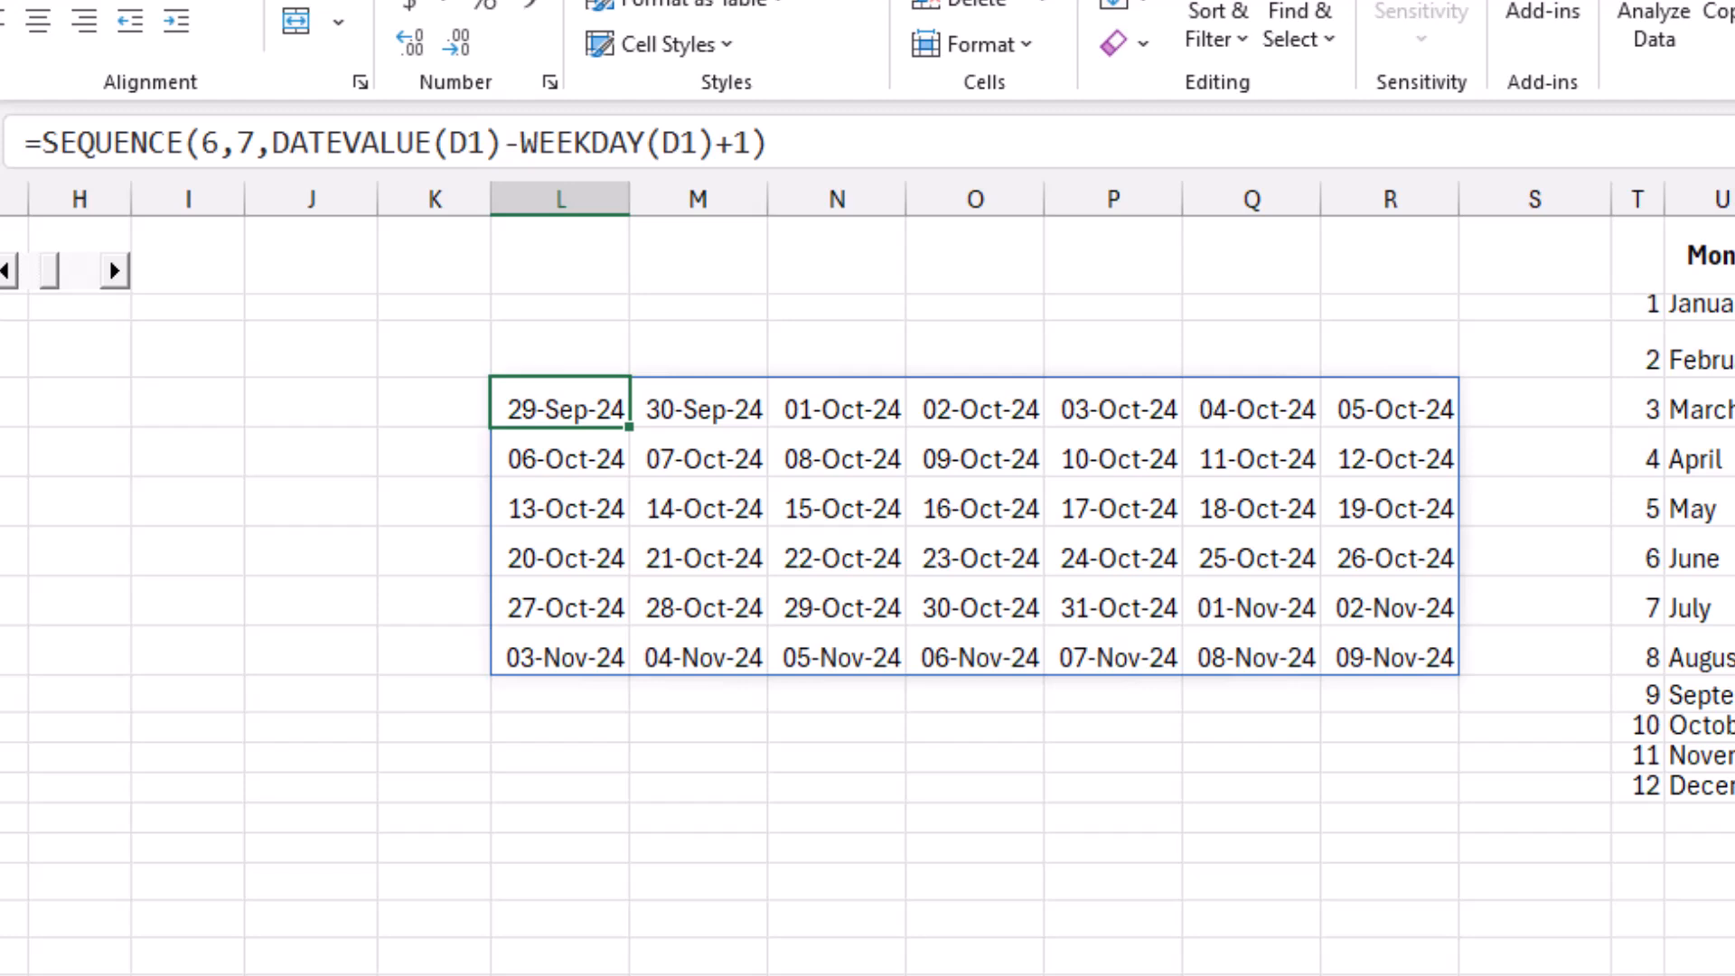
key("F2")
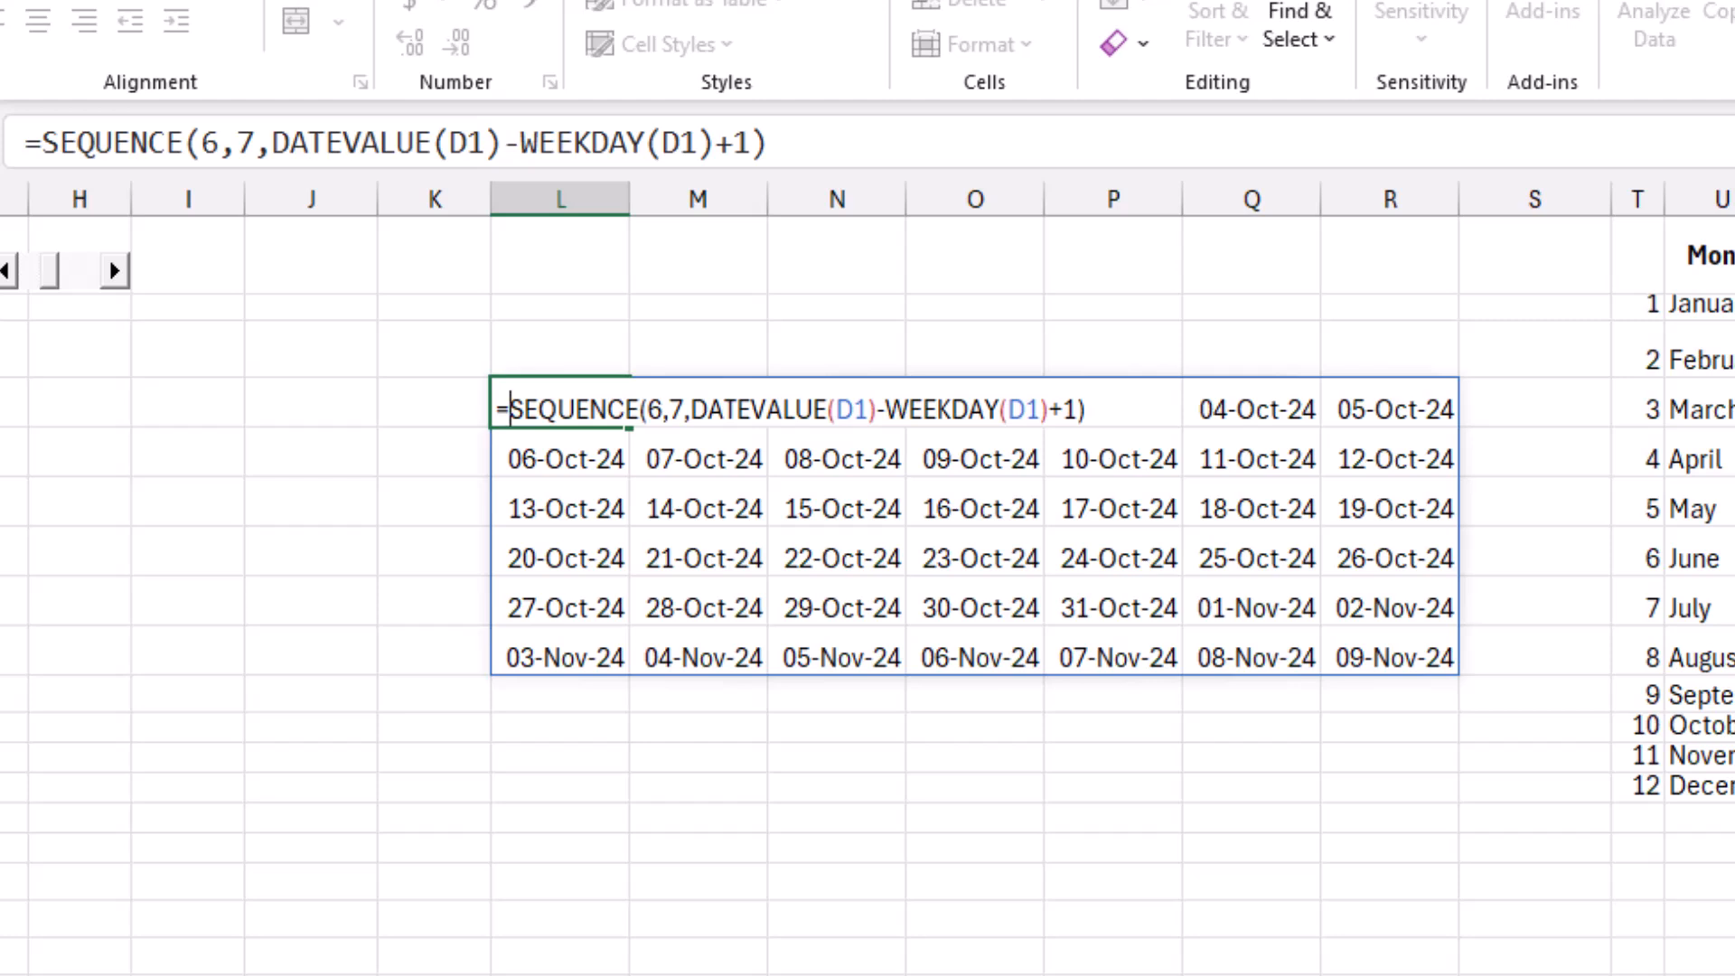
type("Vst")
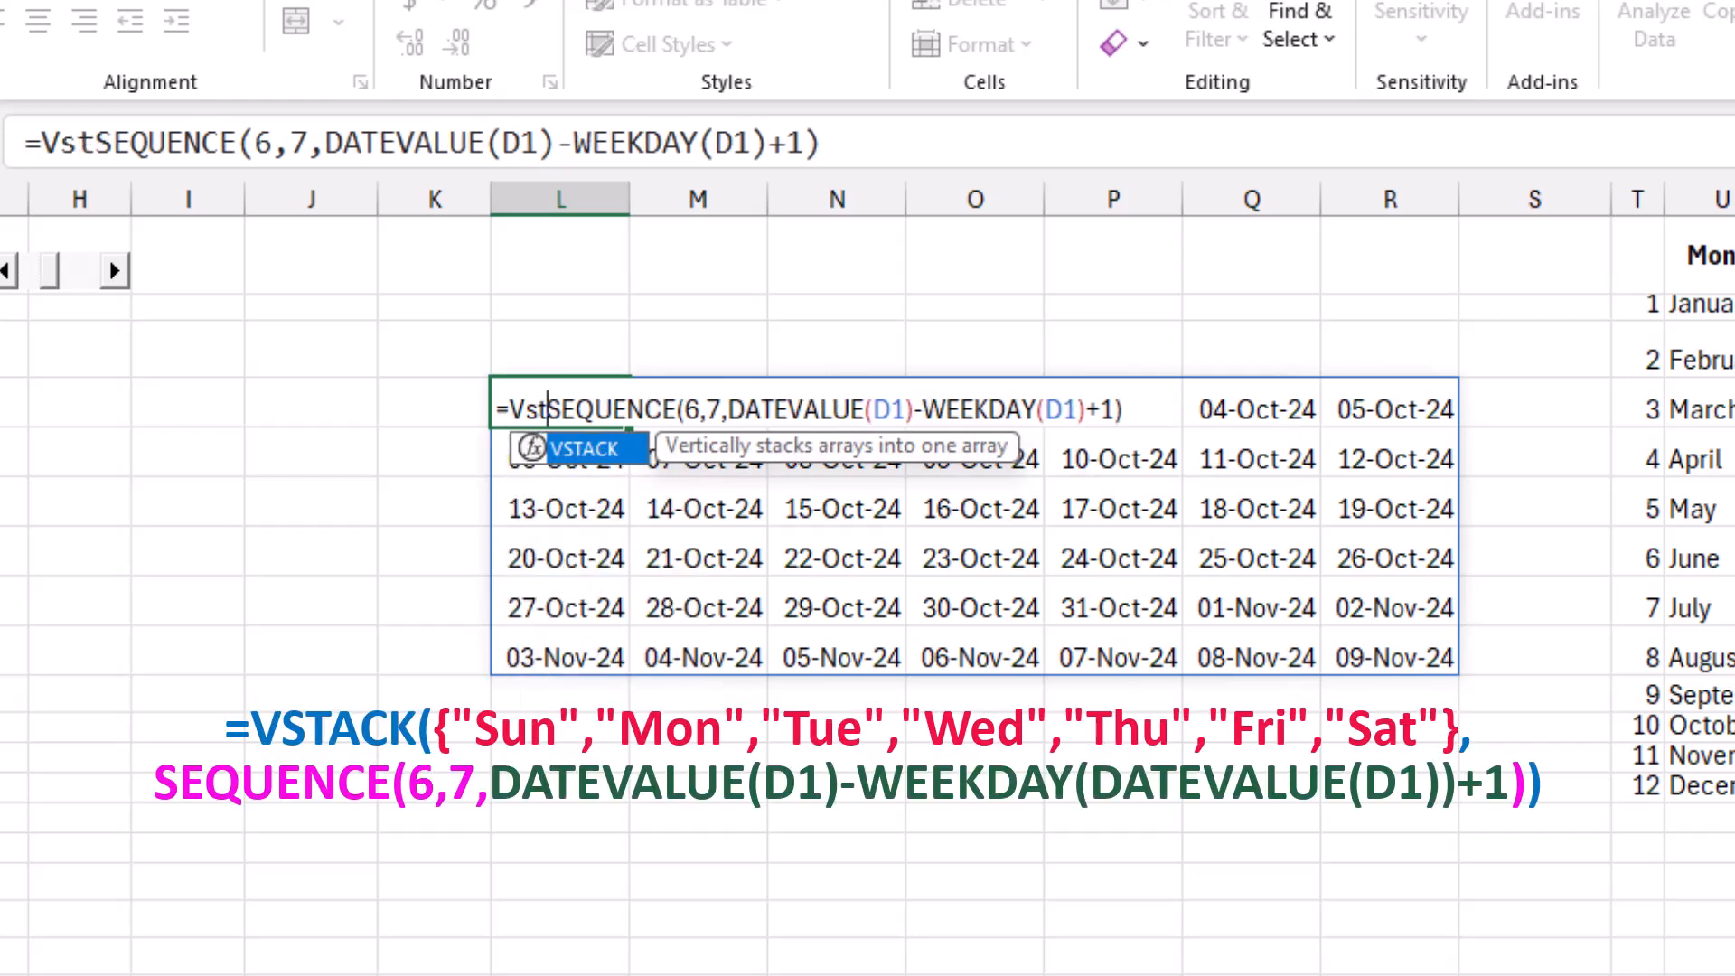
key("Tab")
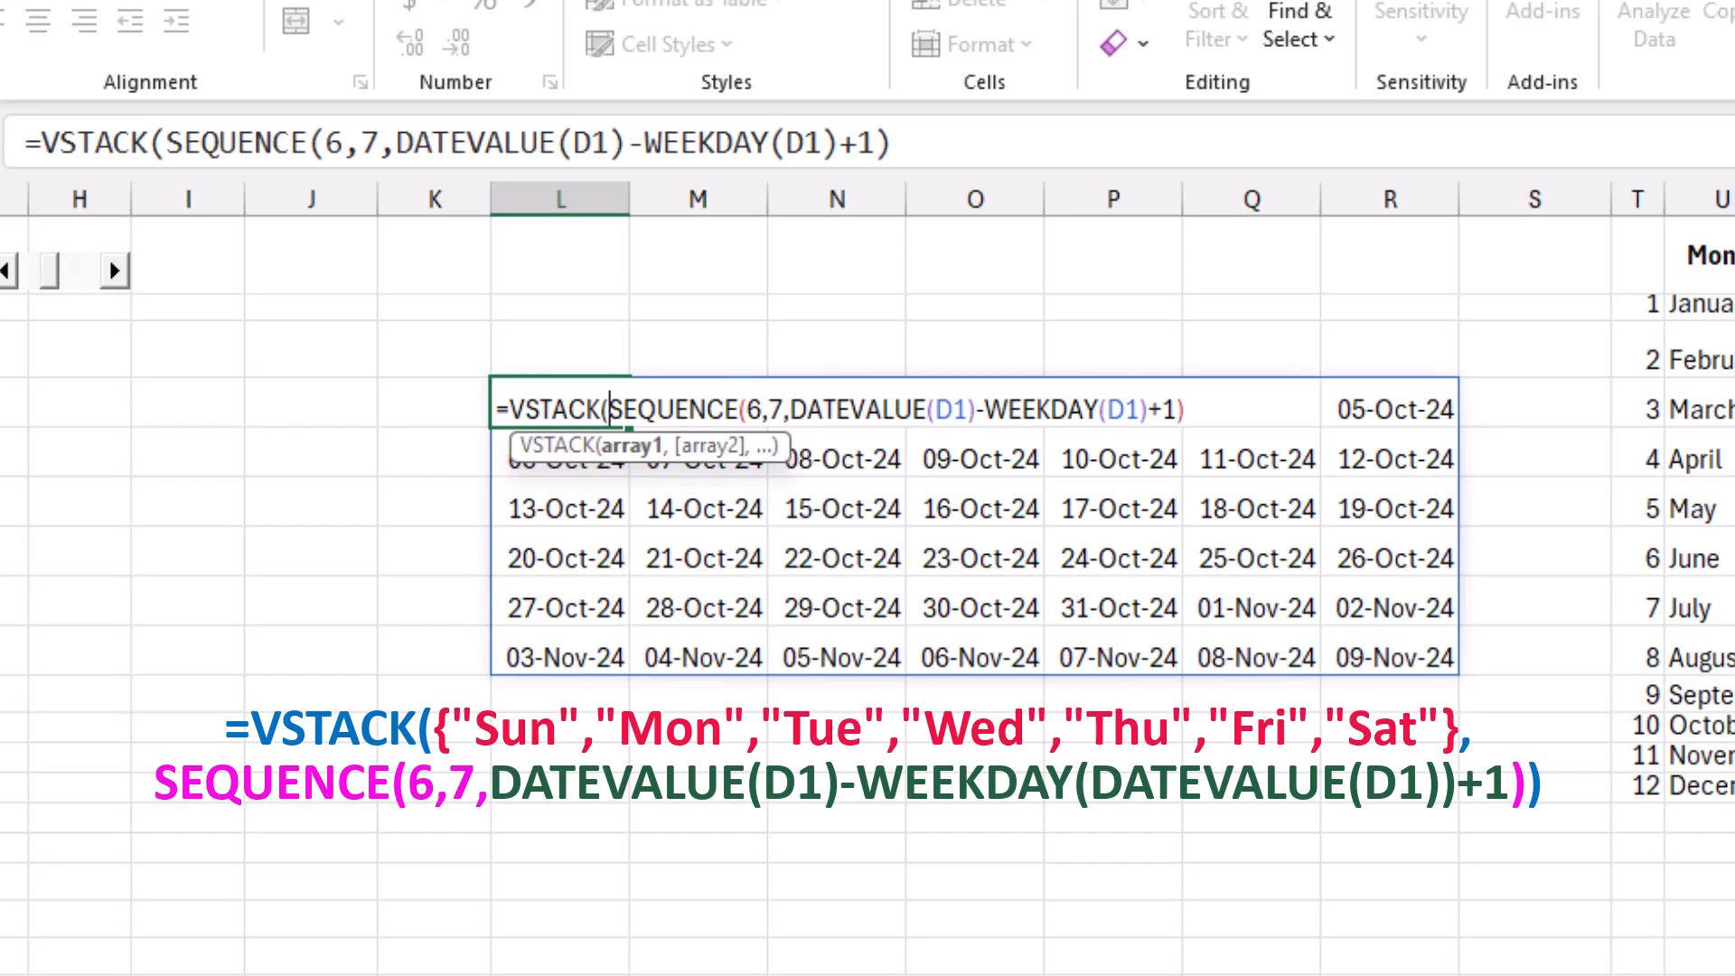
type("{")
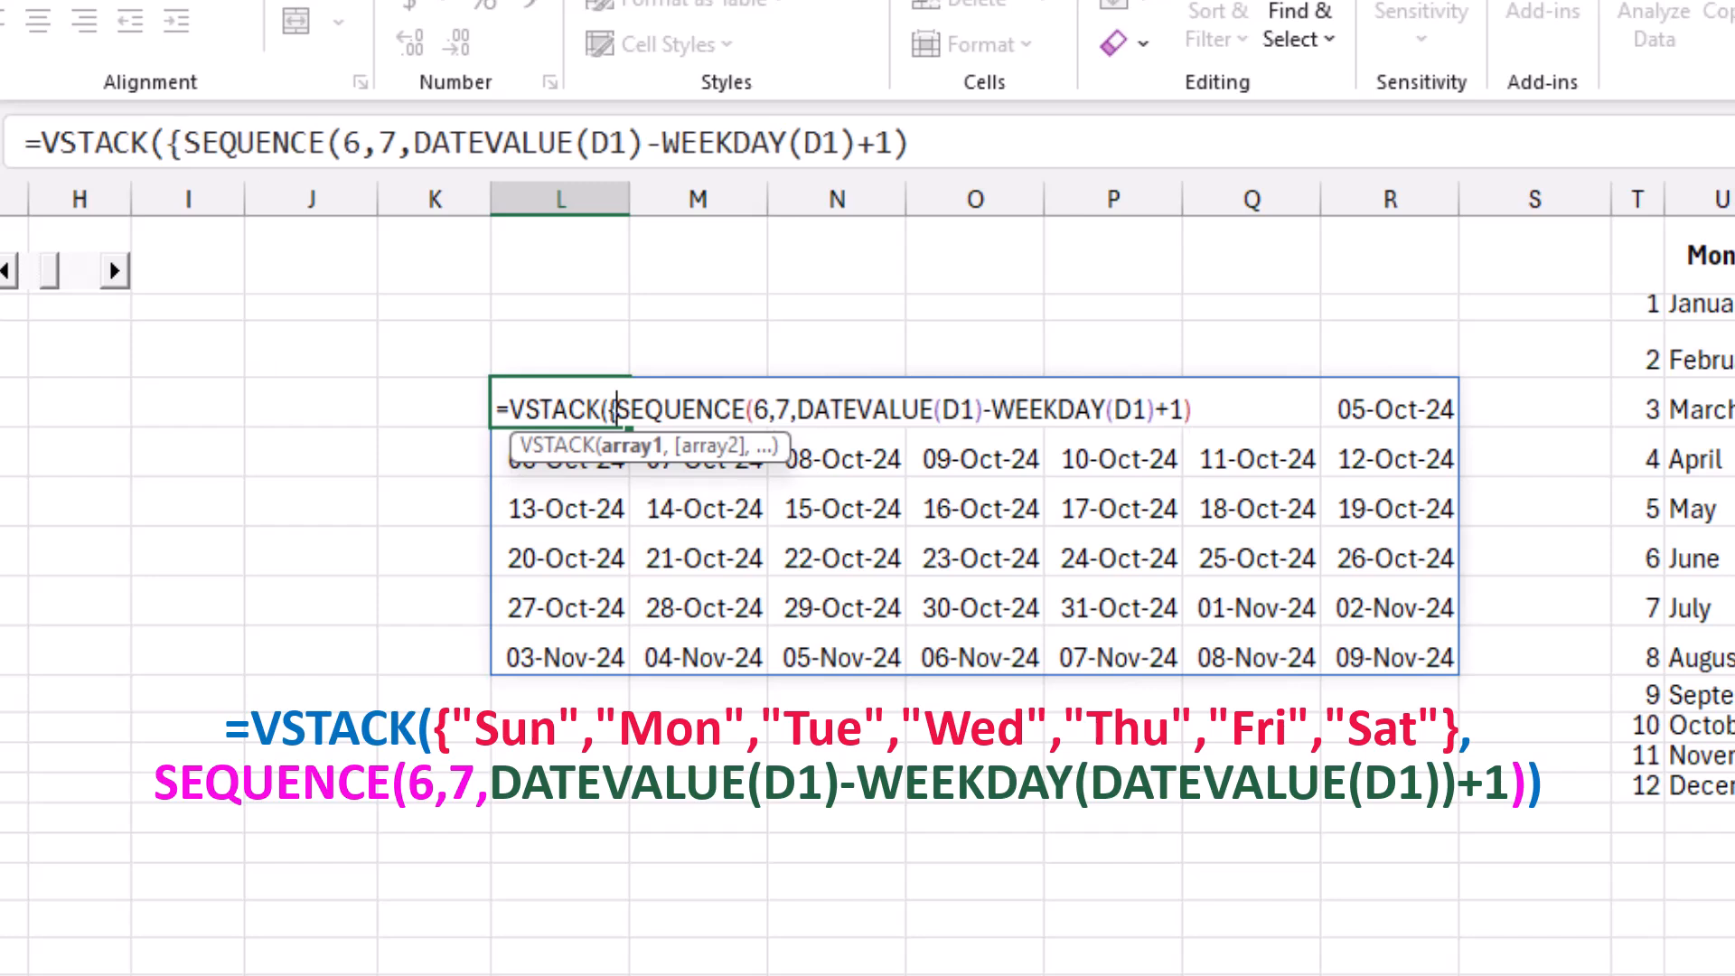
key("ctrl+v")
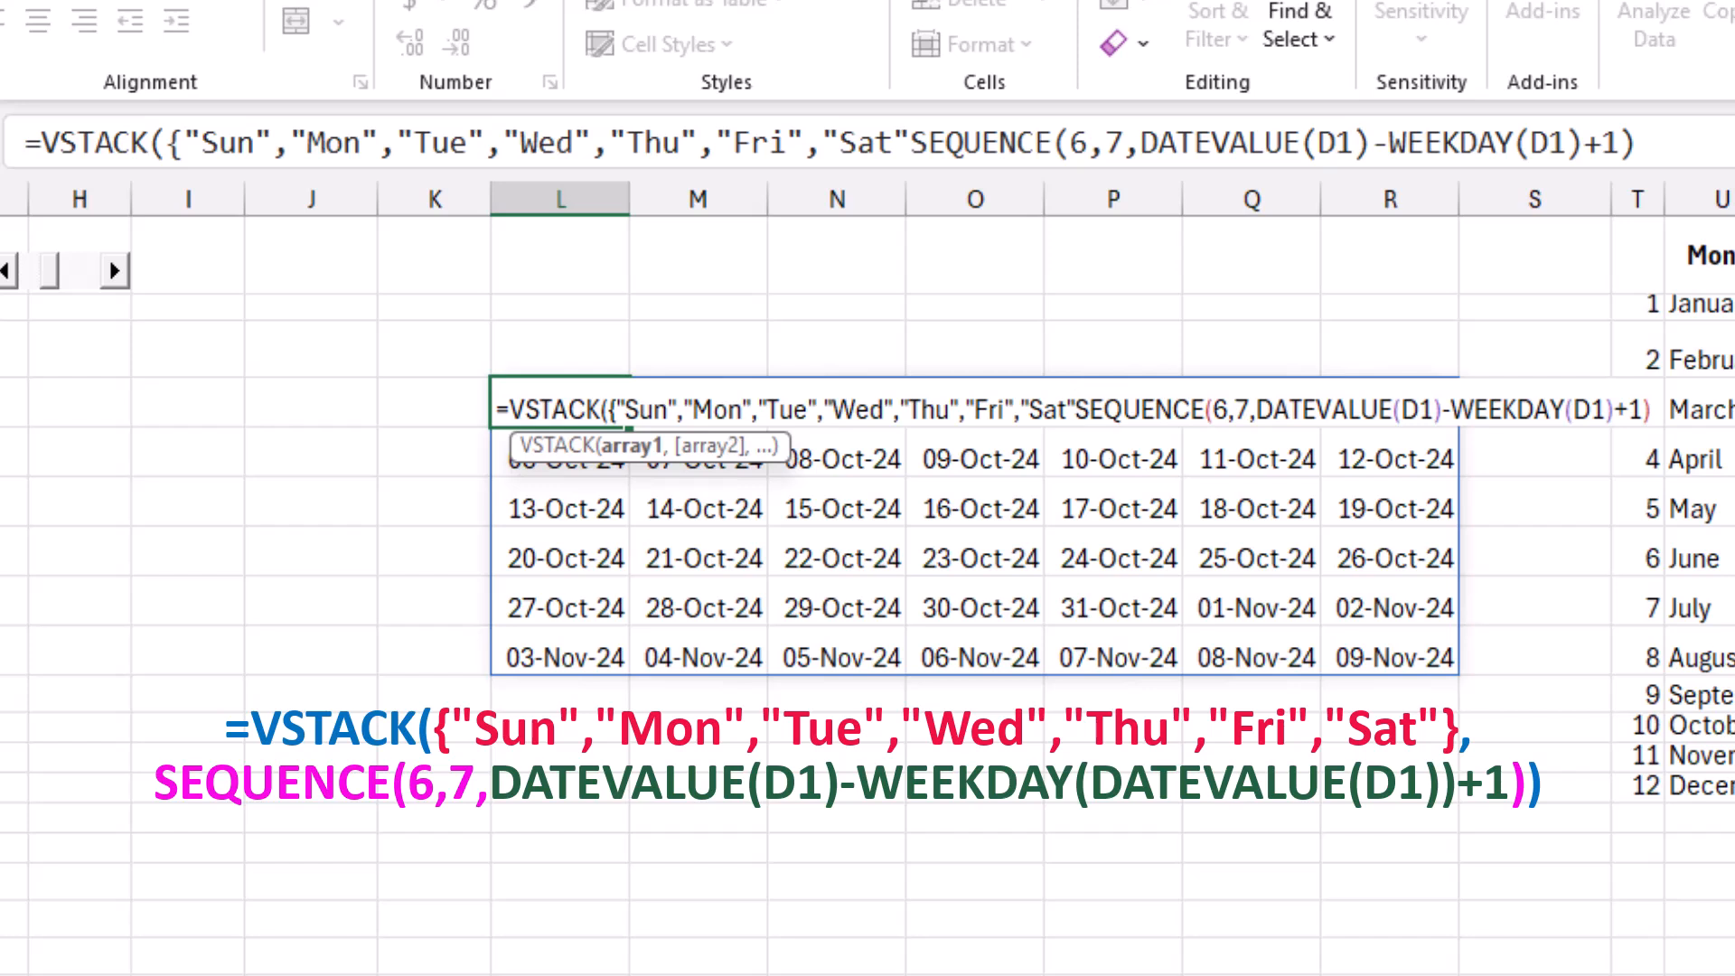
type("}")
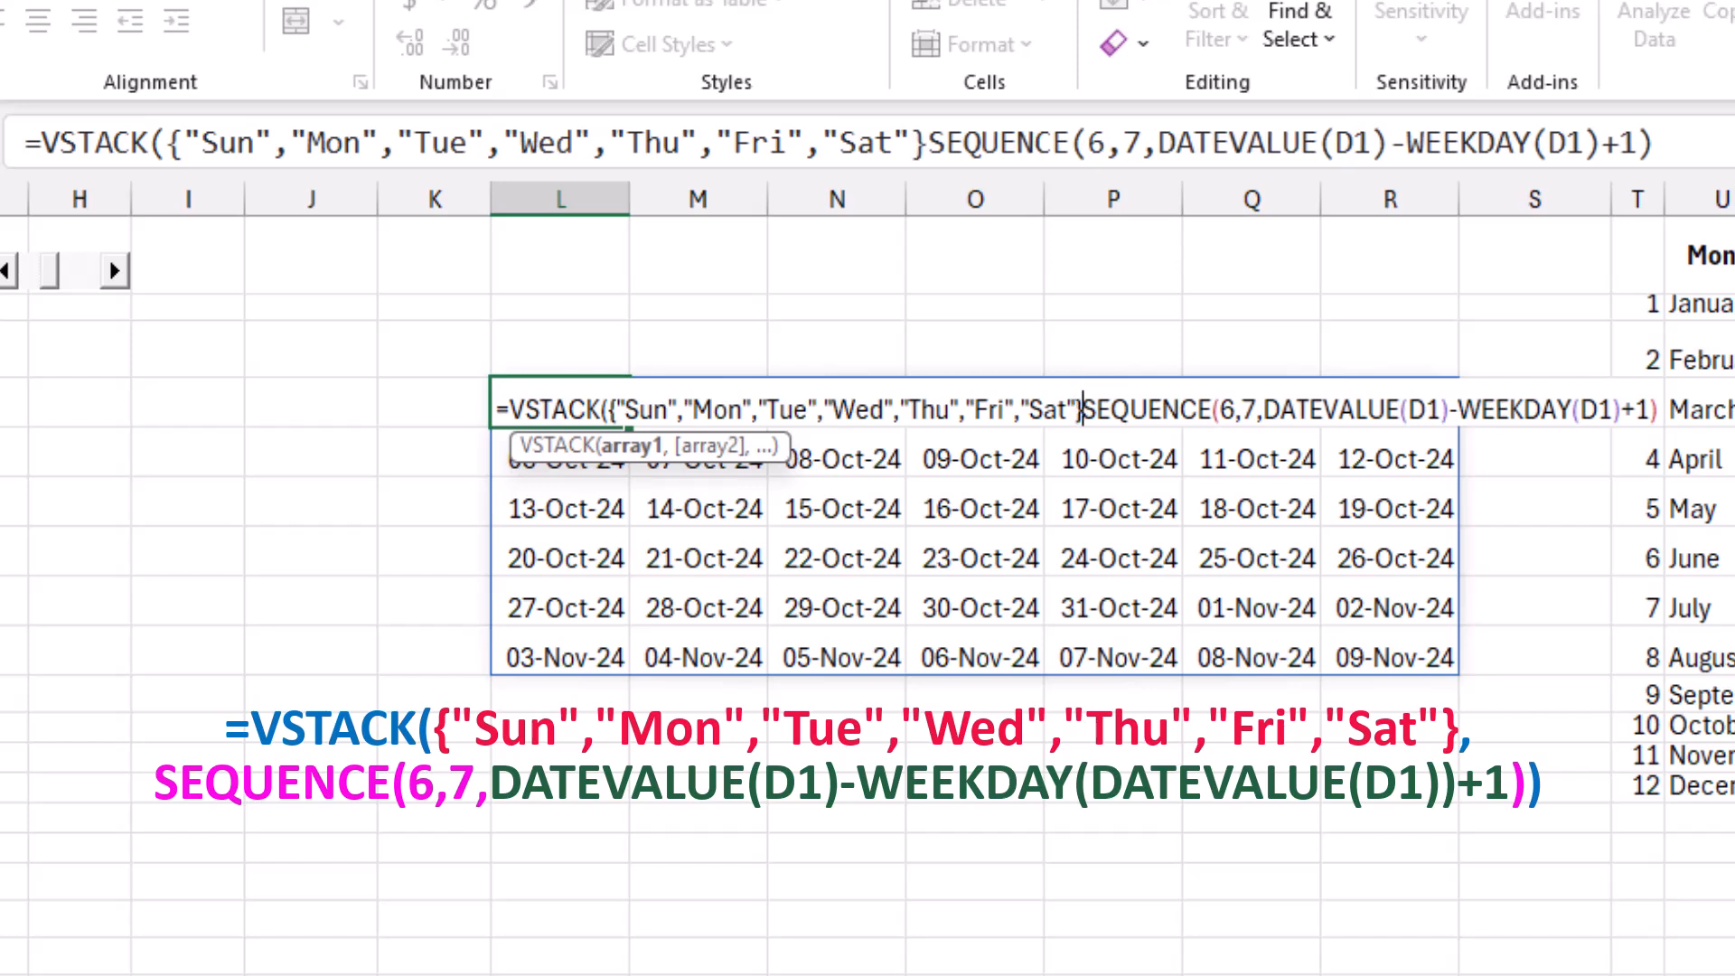
type(",")
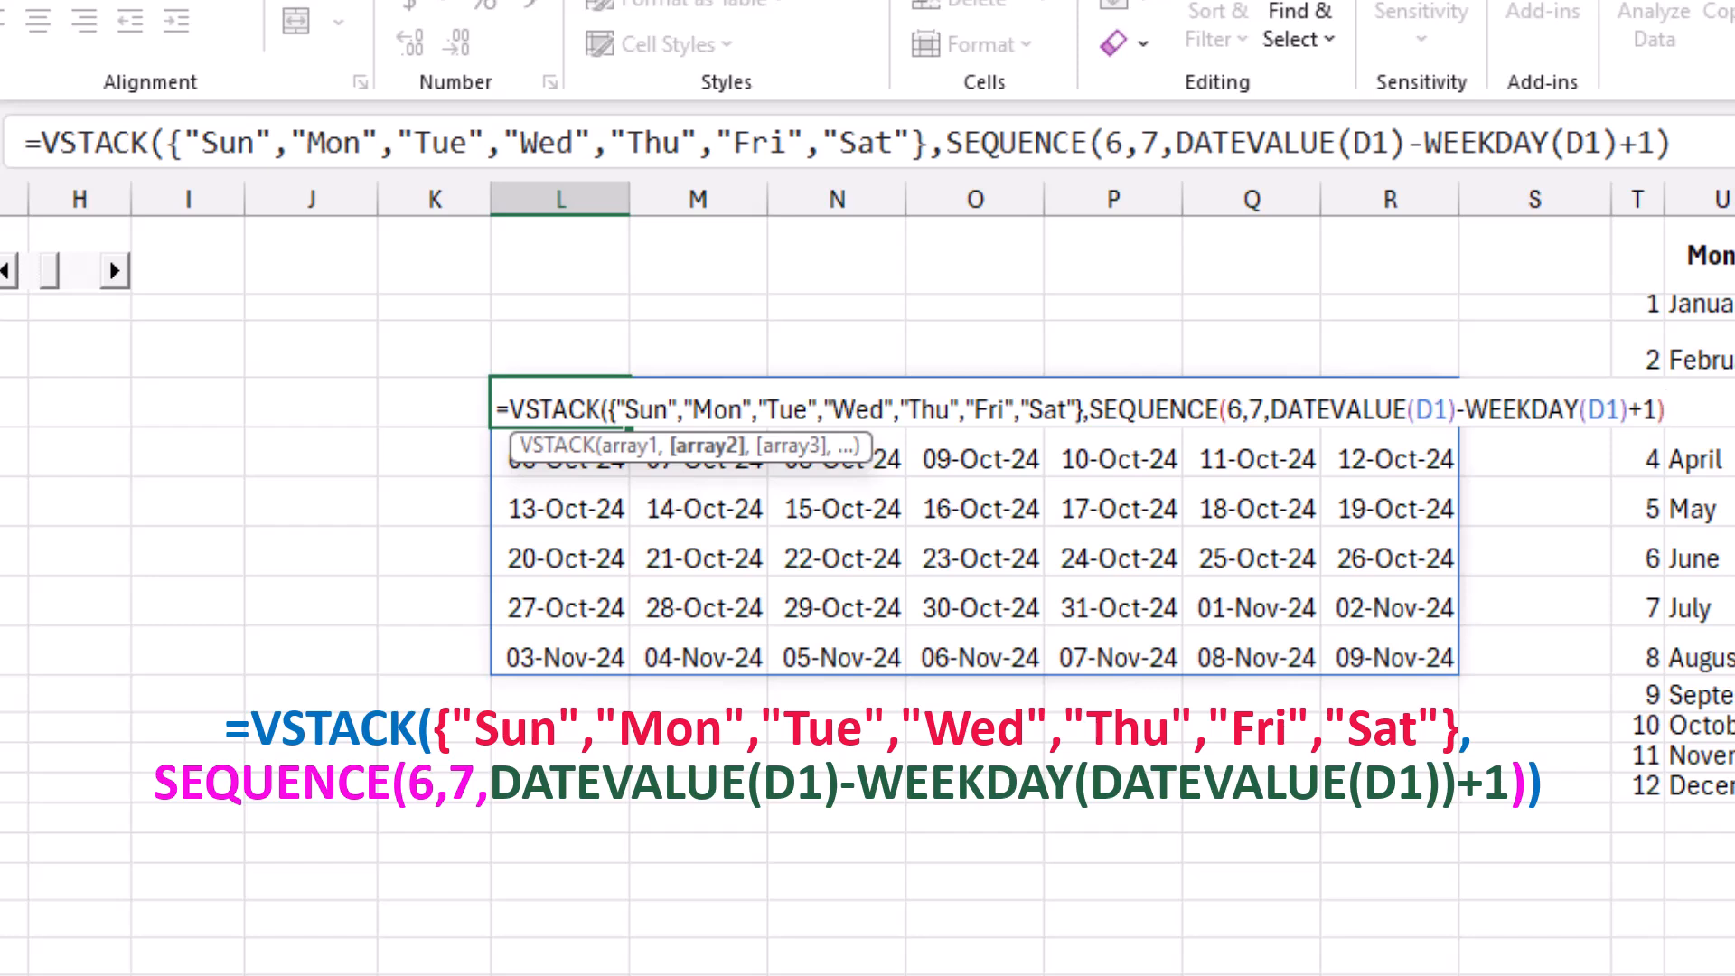
type(")")
key("Return")
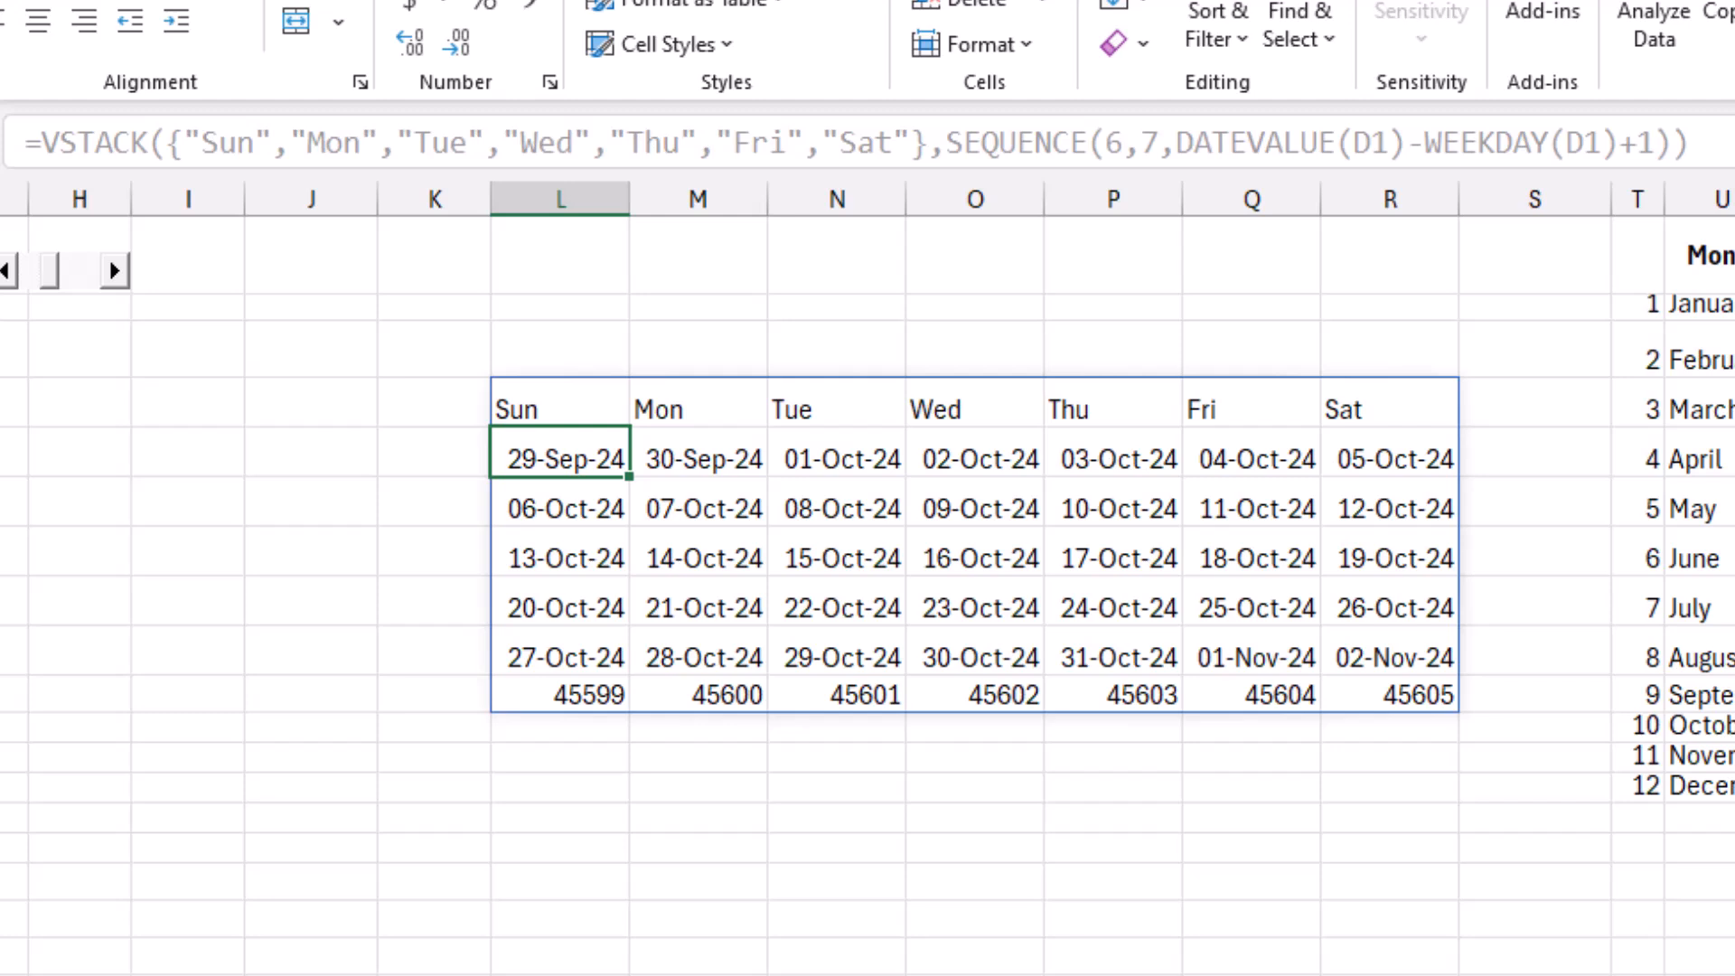
left_click(836, 459)
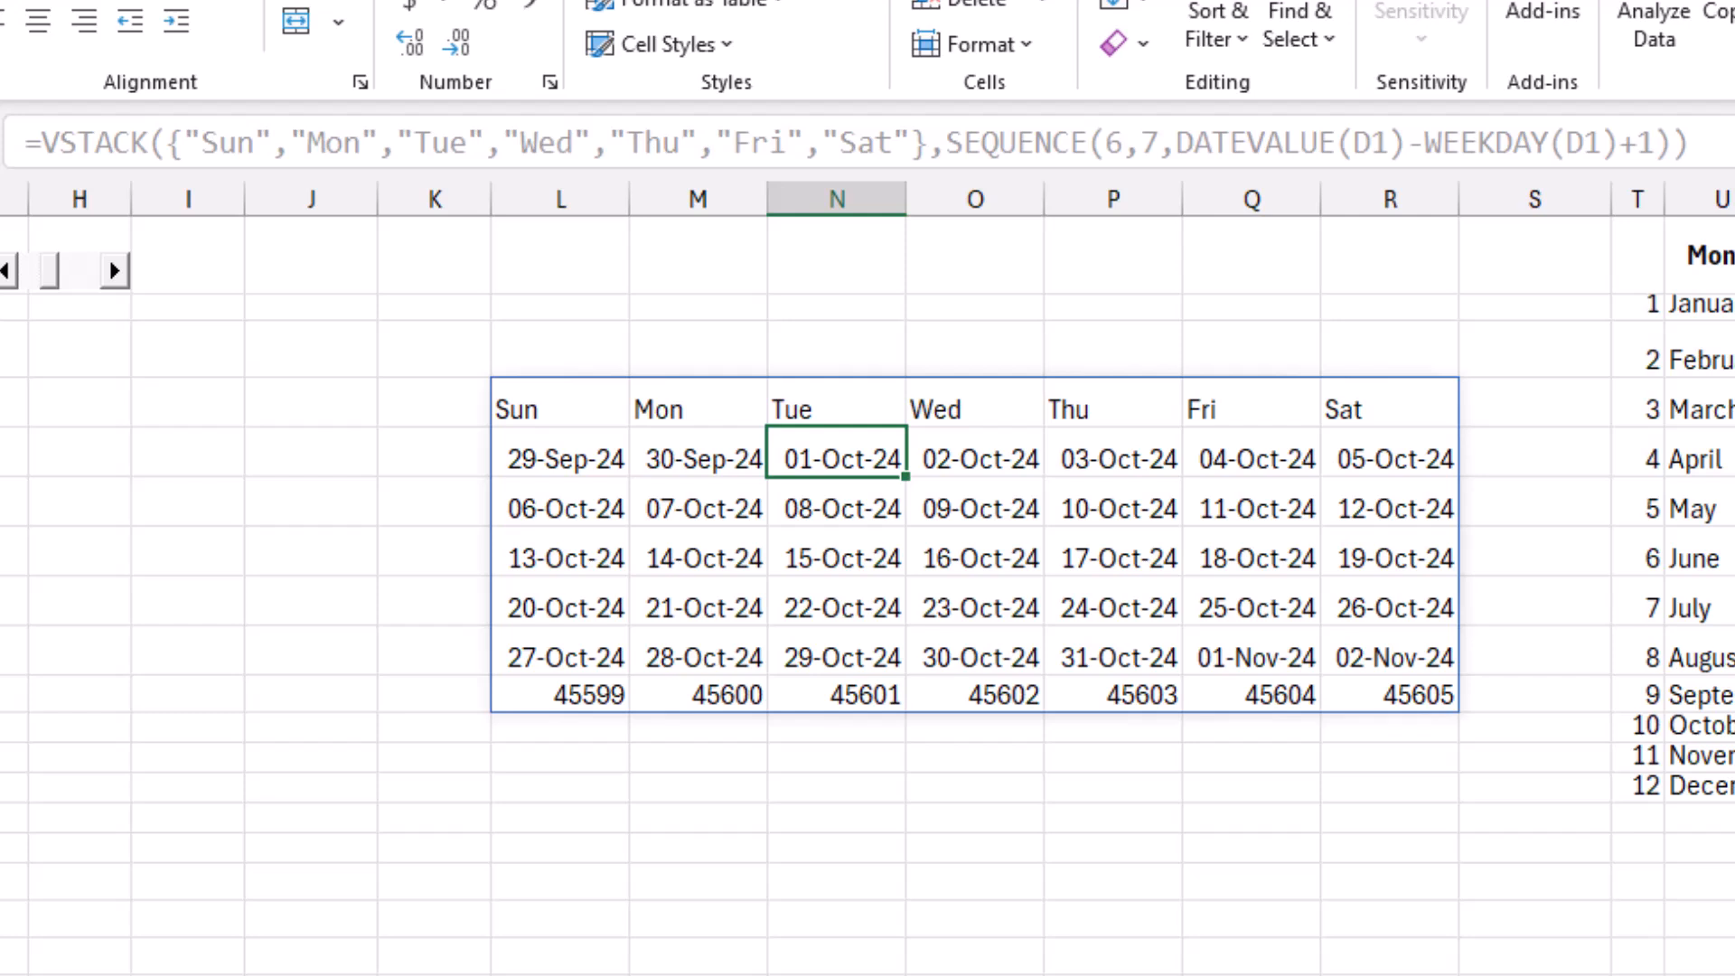
Copy the VSTACK formula text from L4 without its equals sign and clear the cell.
left_click(560, 403)
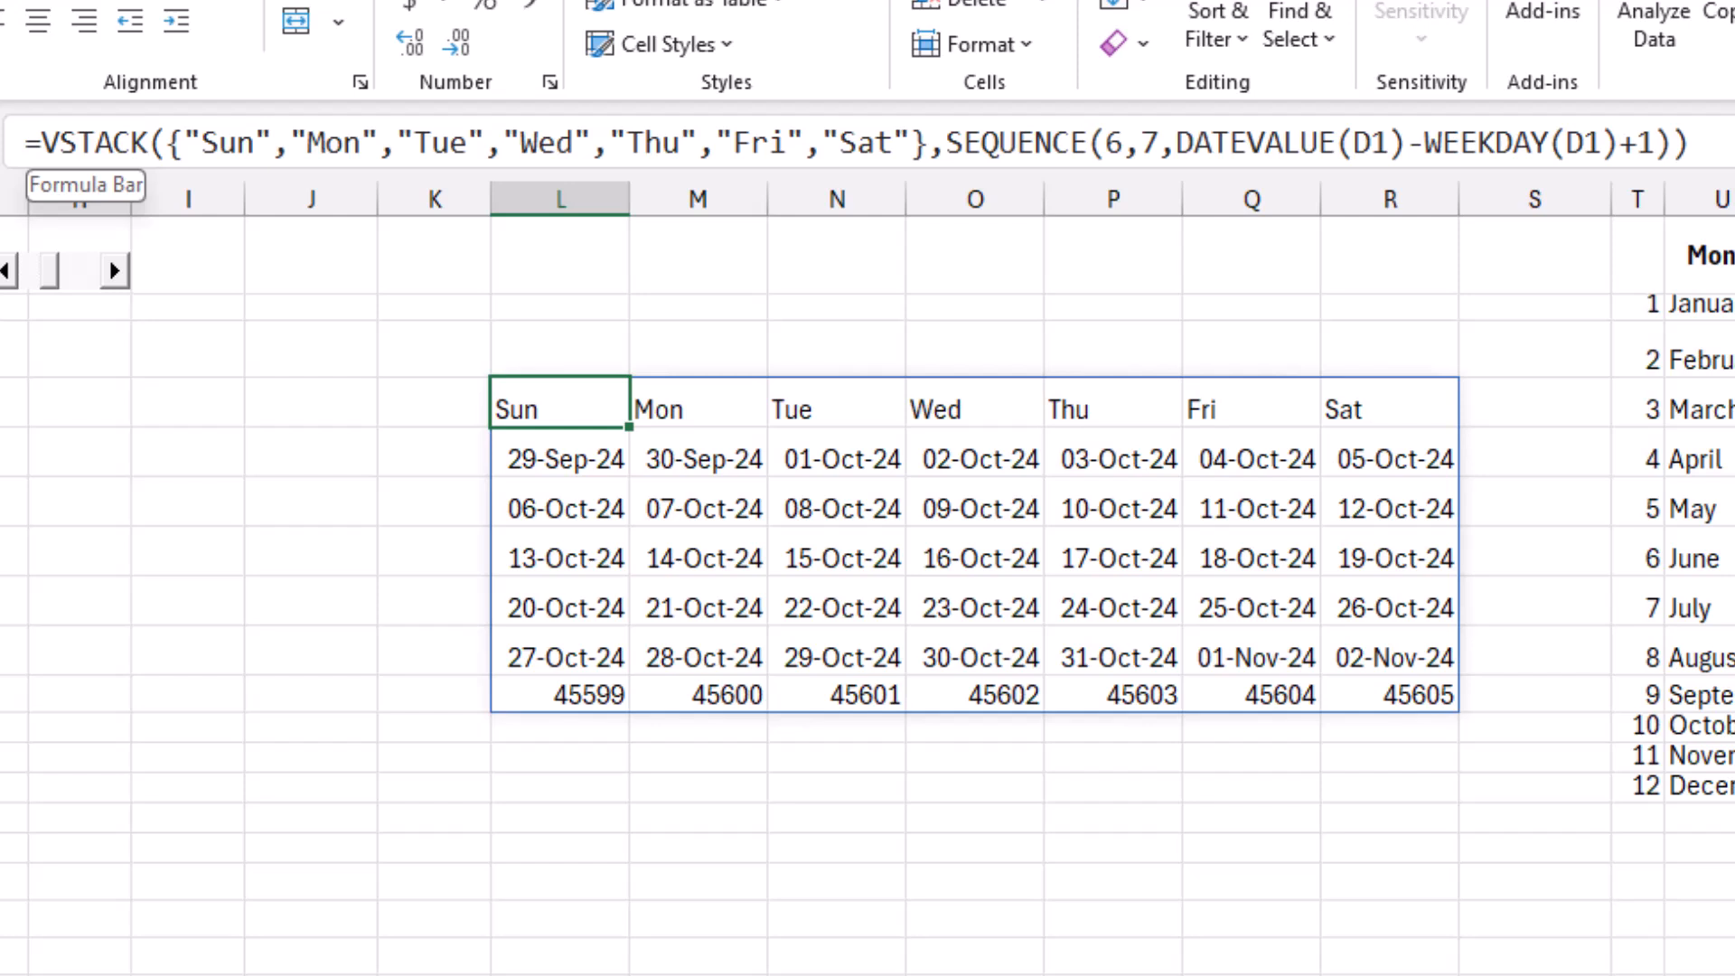
left_click_drag(40, 142, 1690, 143)
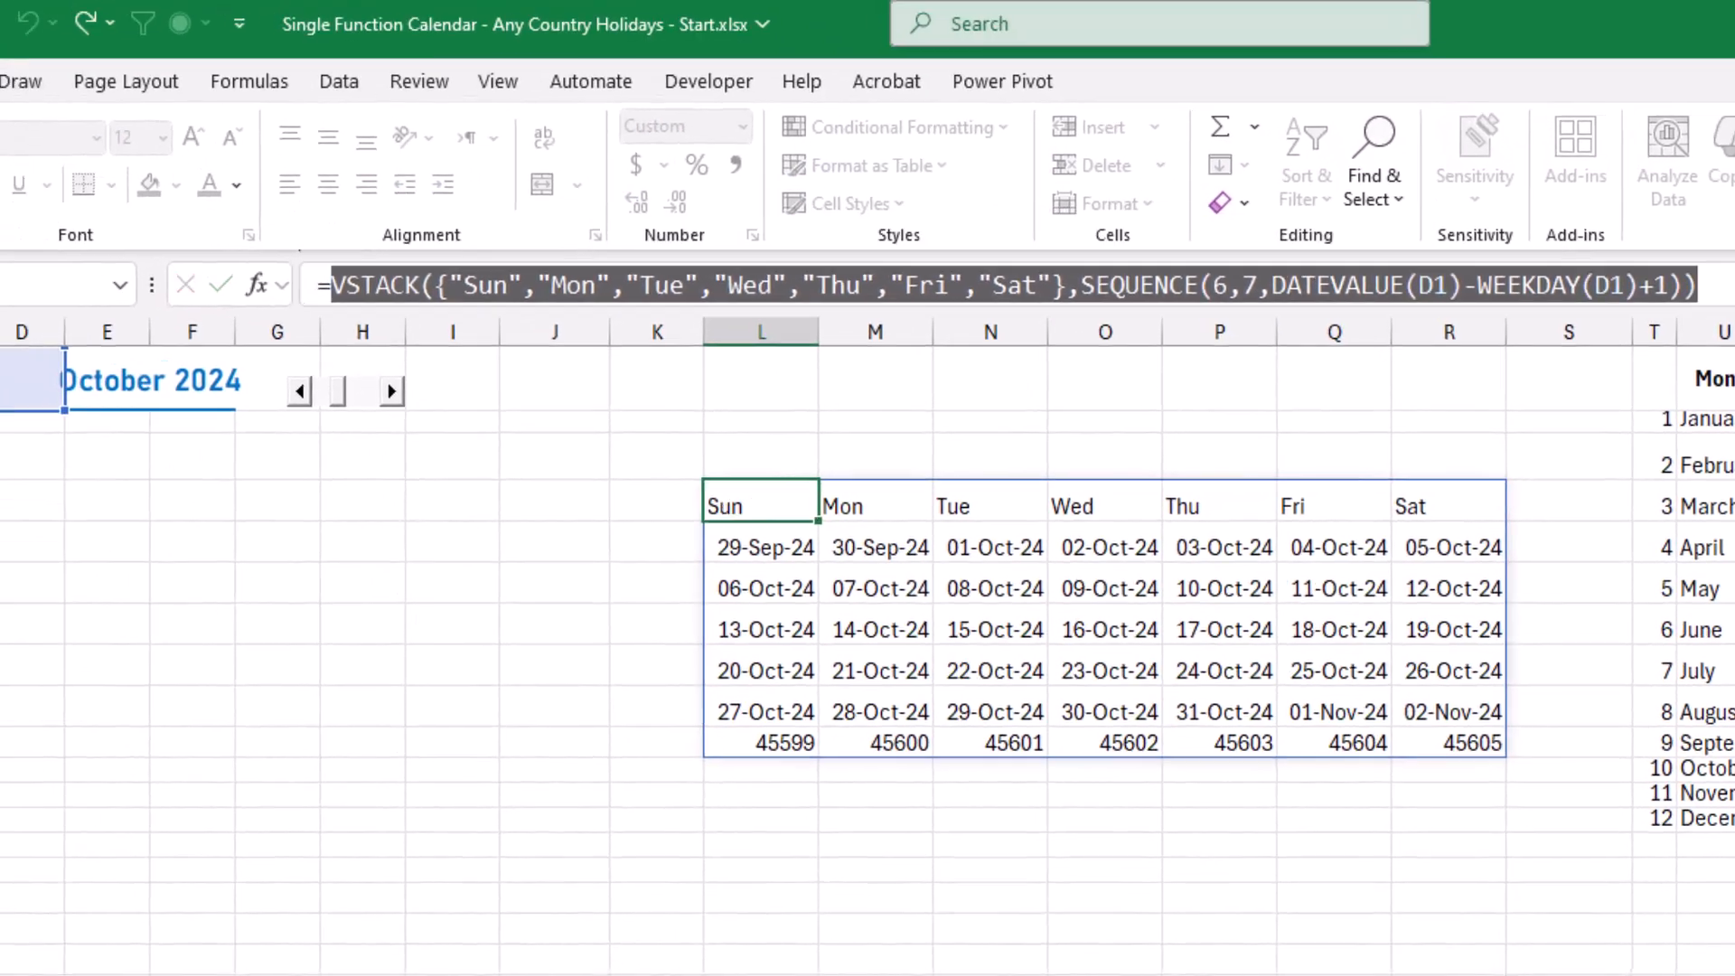
key("Escape")
key("Delete")
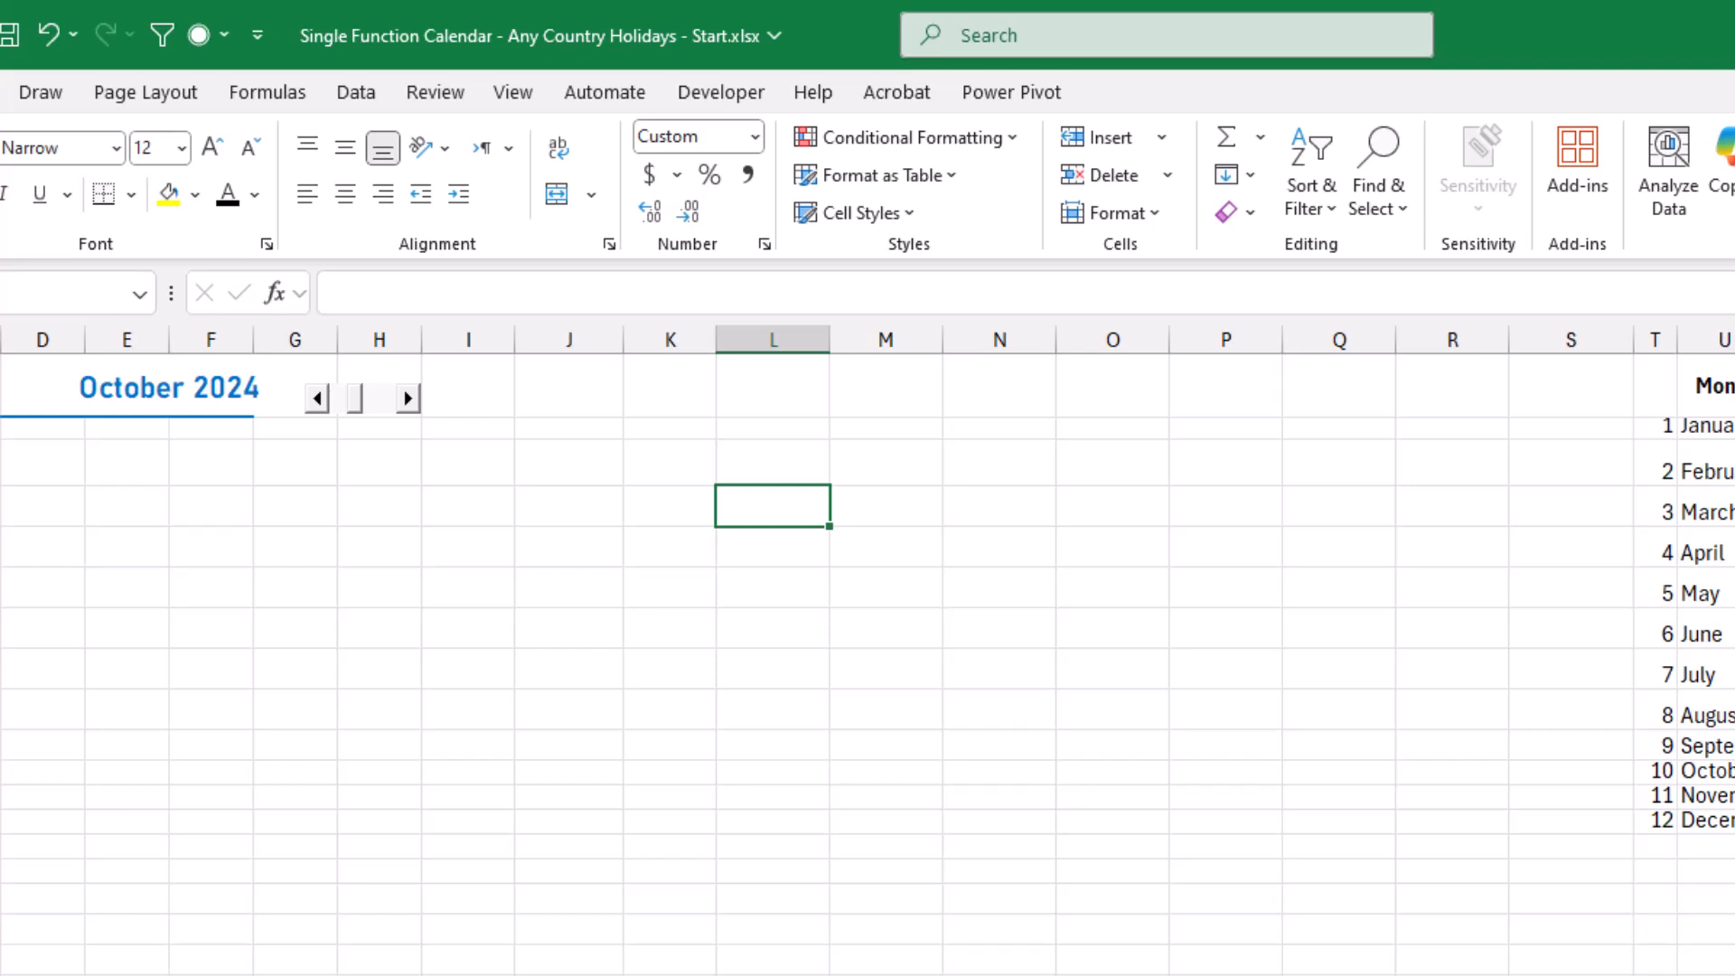
Start a LAMBDA formula in L4 with the parameter MonthYear and paste the copied VSTACK expression as its calculation.
type("=lambd")
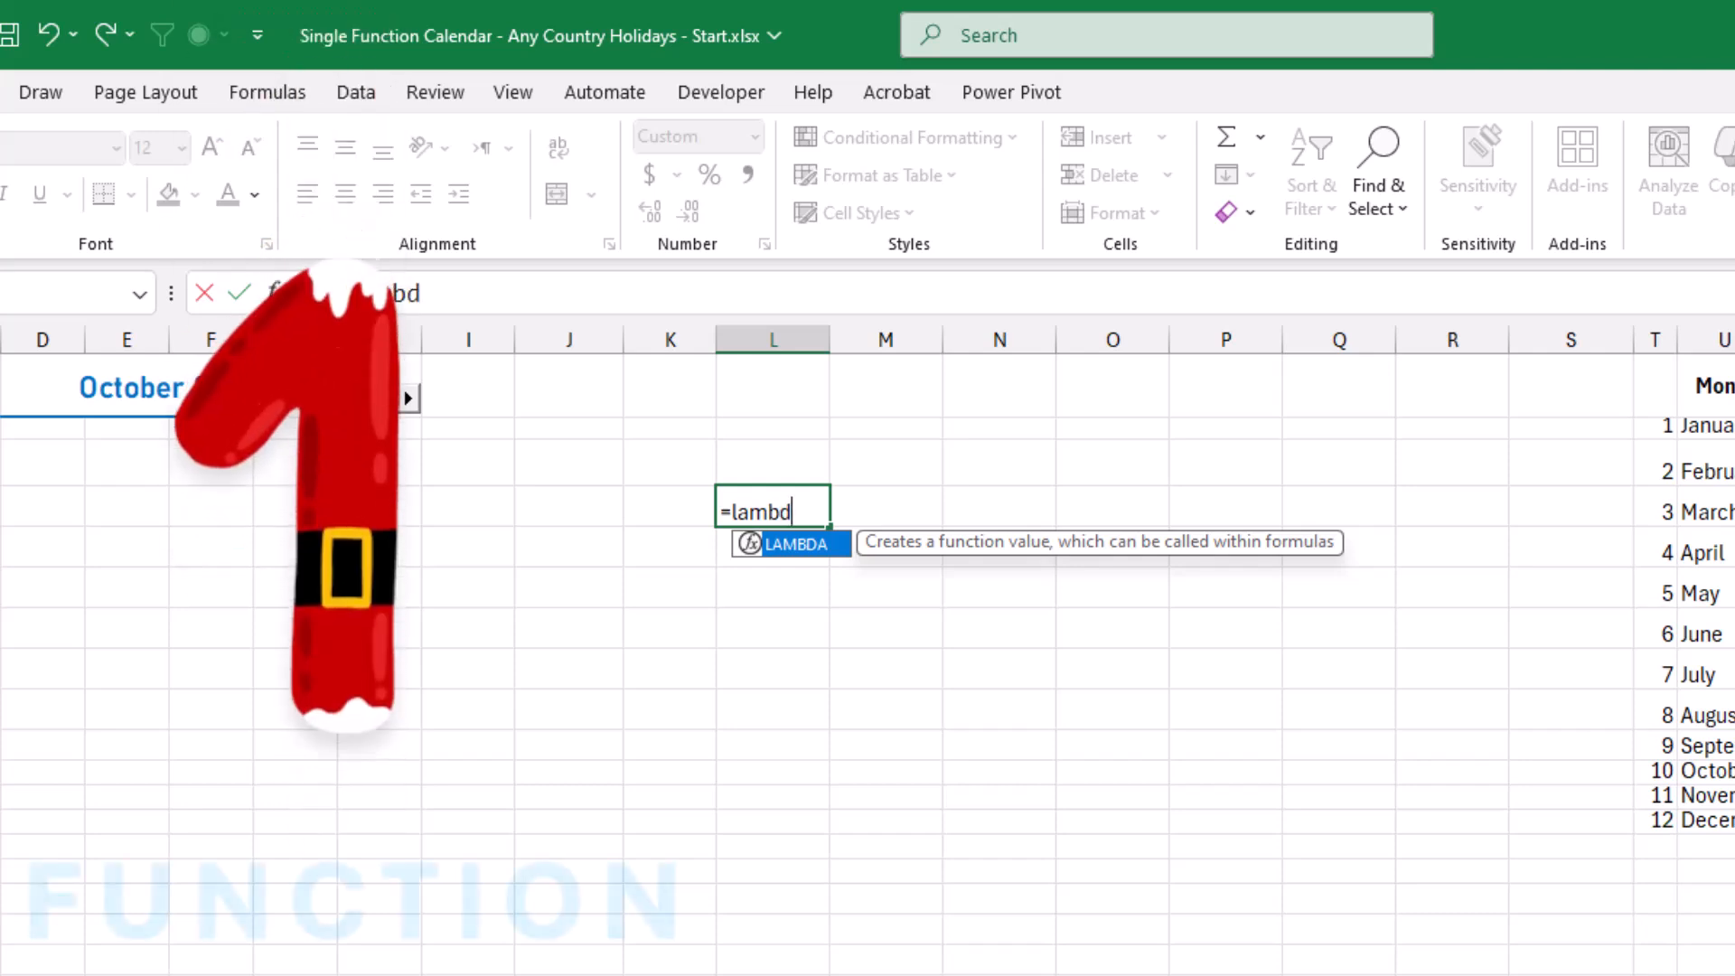
key("Tab")
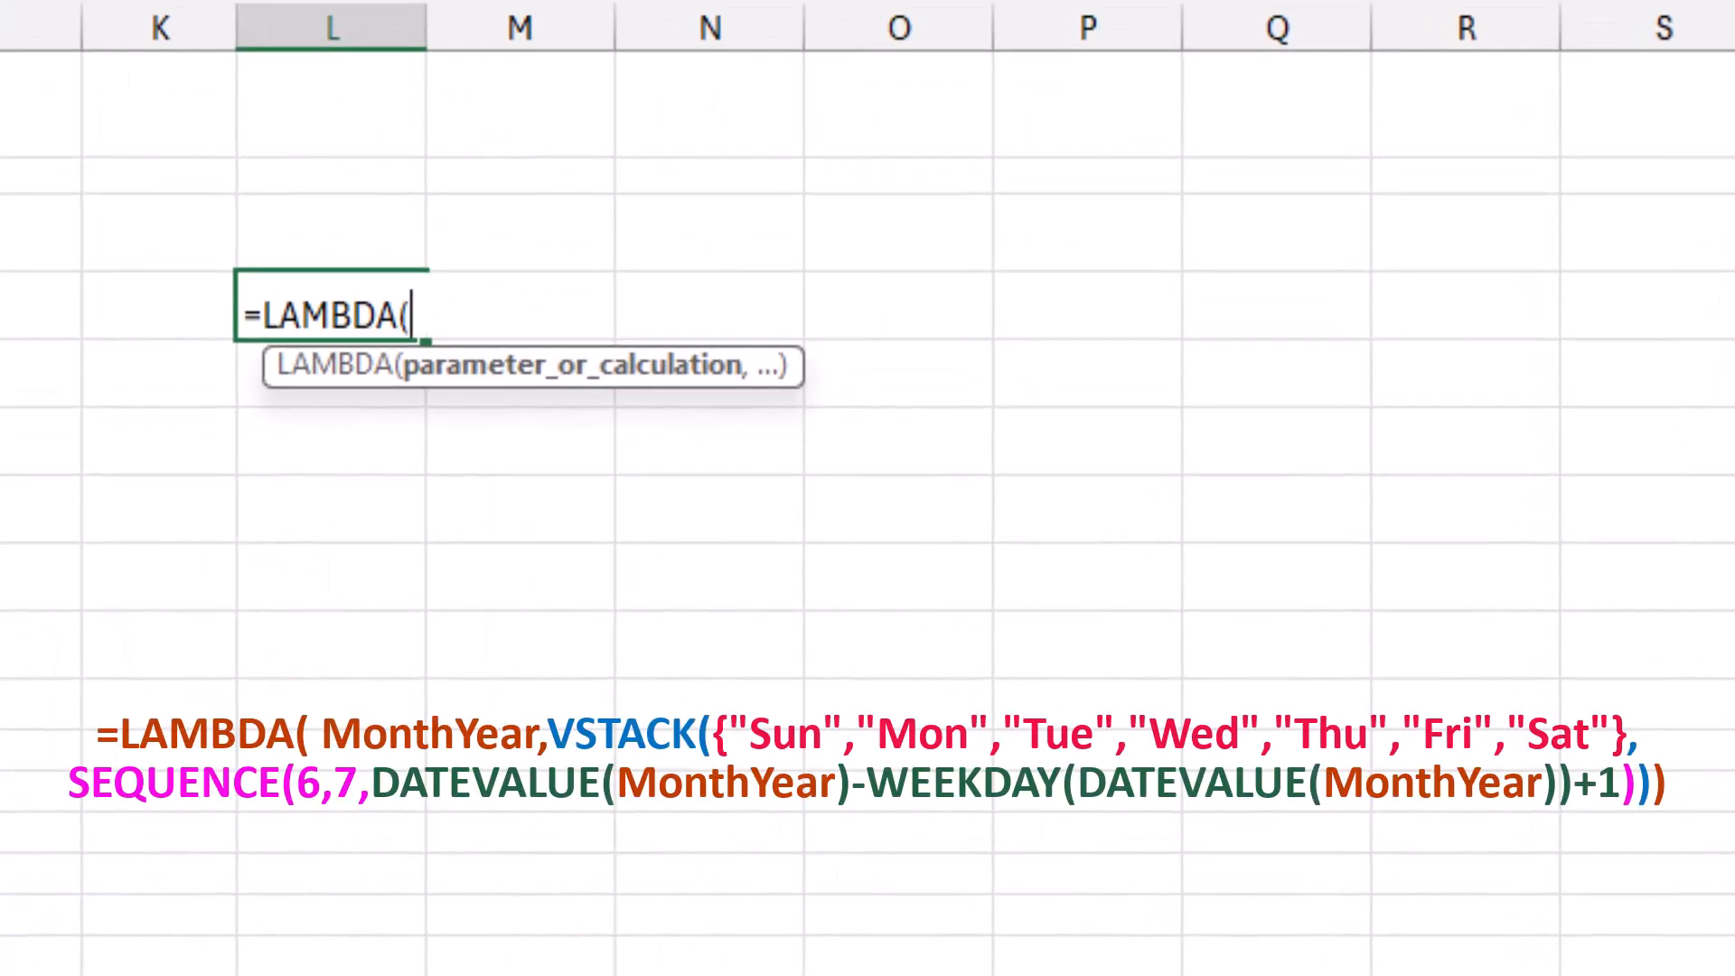
type("MonthYear,")
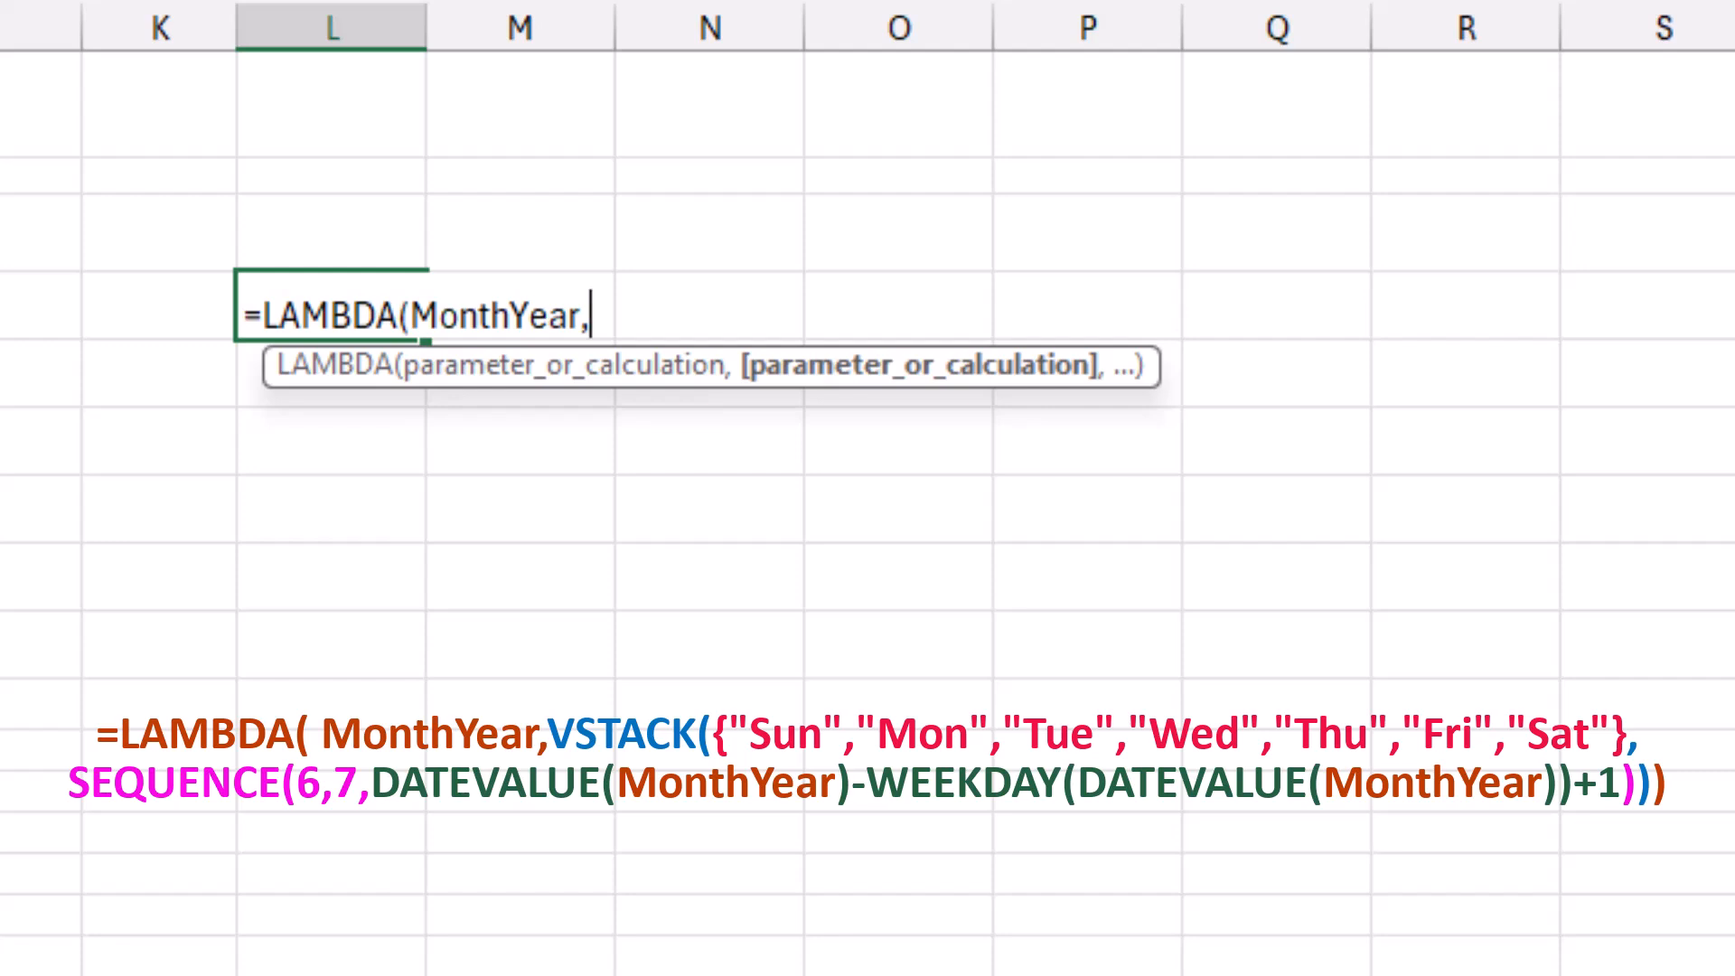
key("ctrl+v")
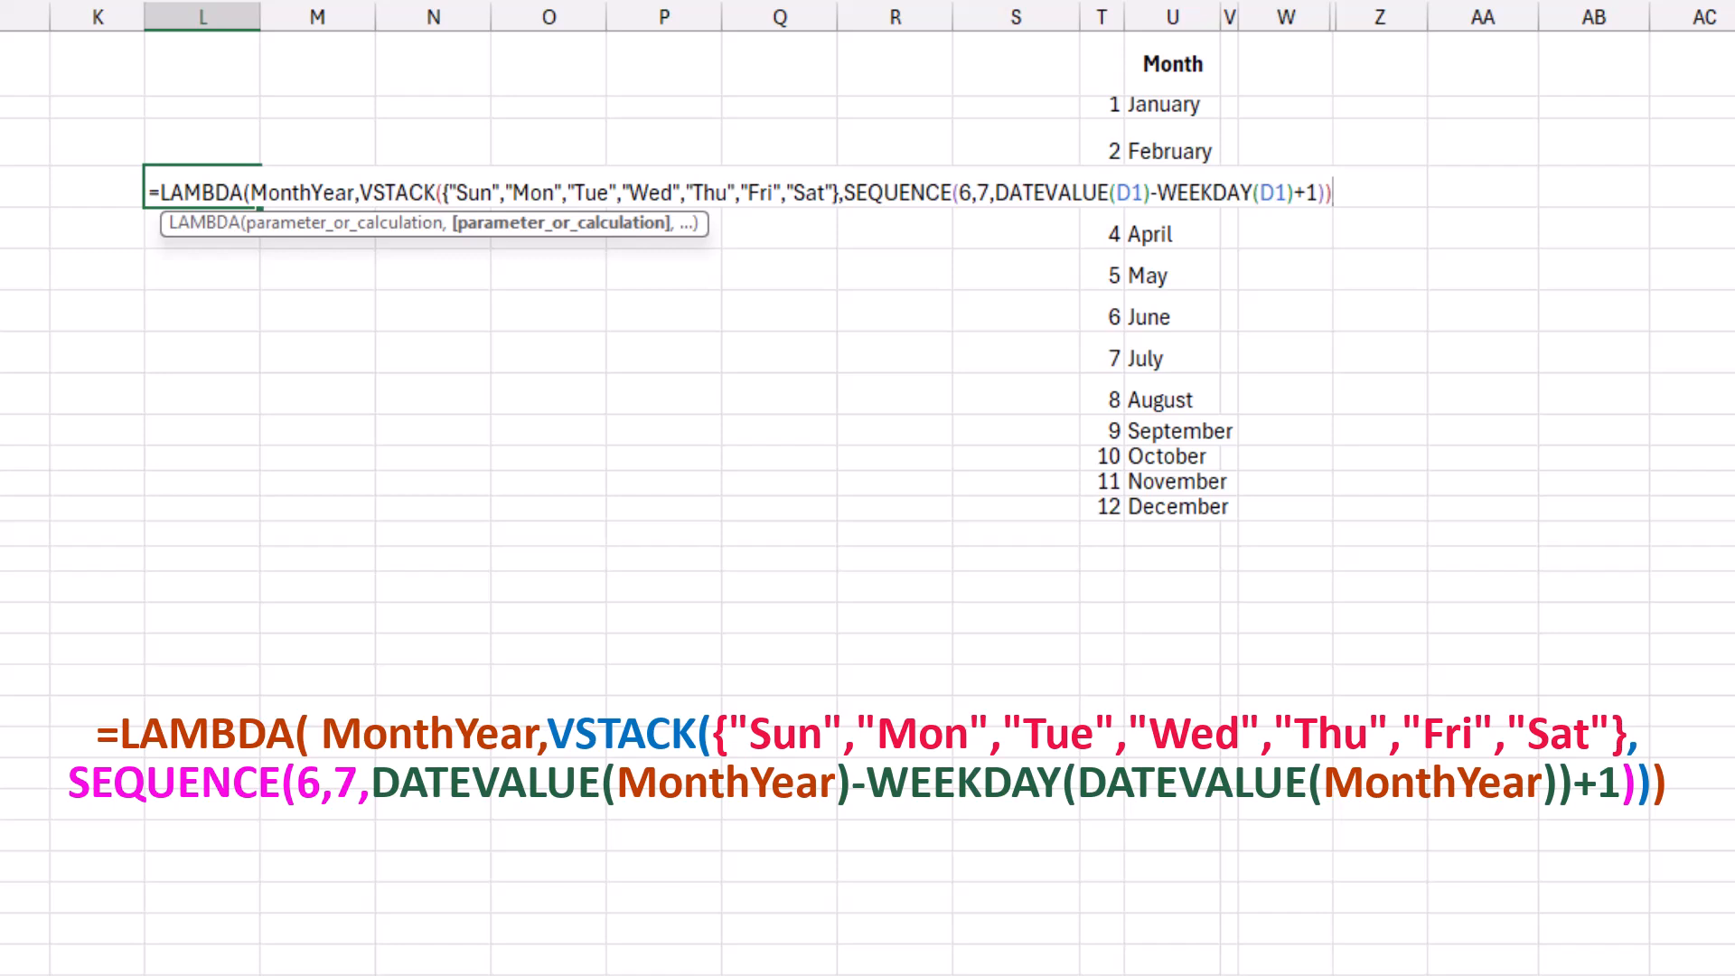
Replace both D1 references inside DATEVALUE and WEEKDAY of the LAMBDA with the MonthYear parameter.
double_click(1129, 192)
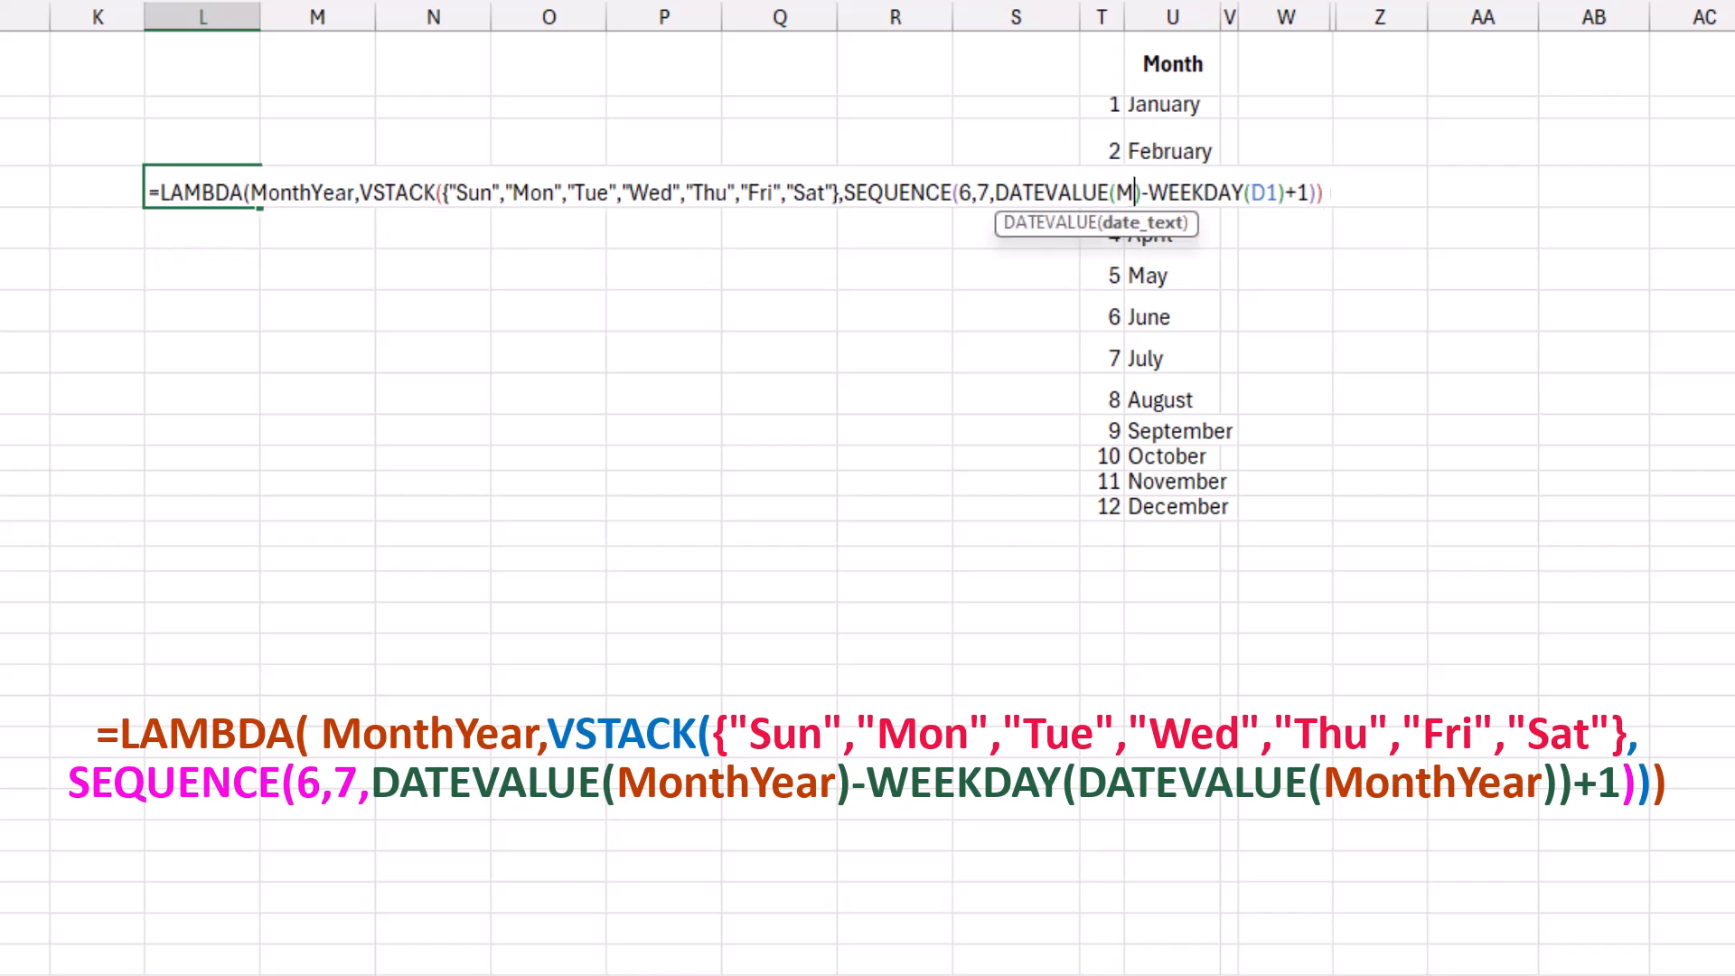
type("Mont")
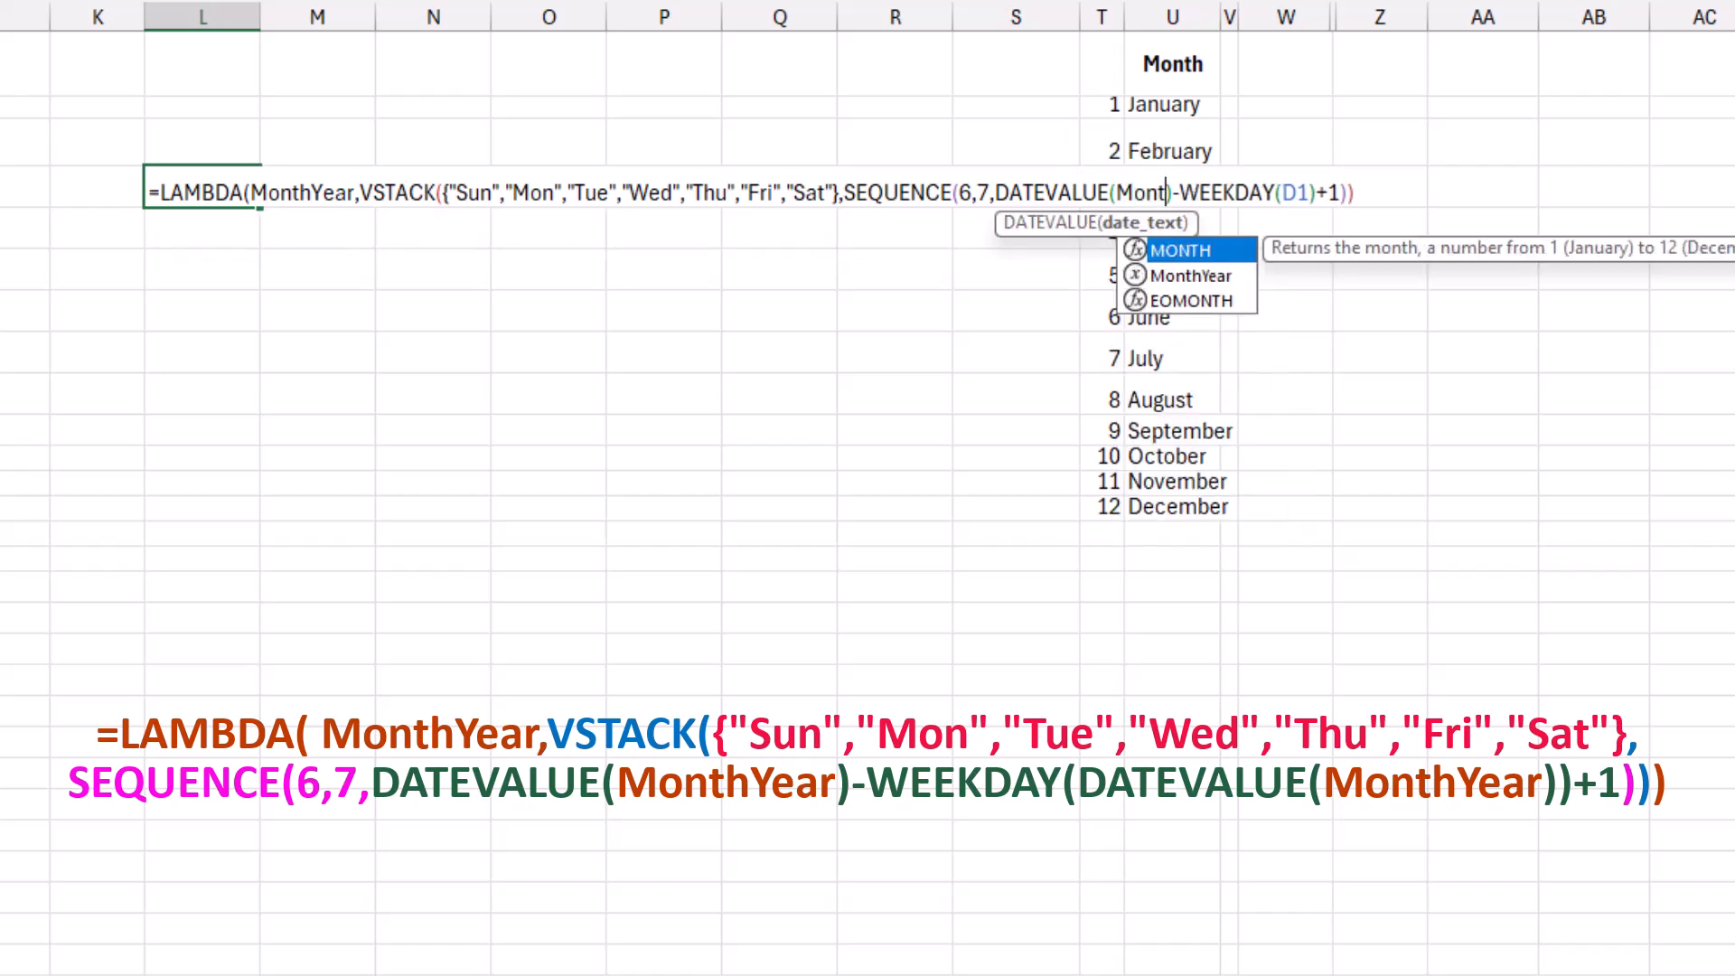
key("Down")
key("Tab")
double_click(1350, 193)
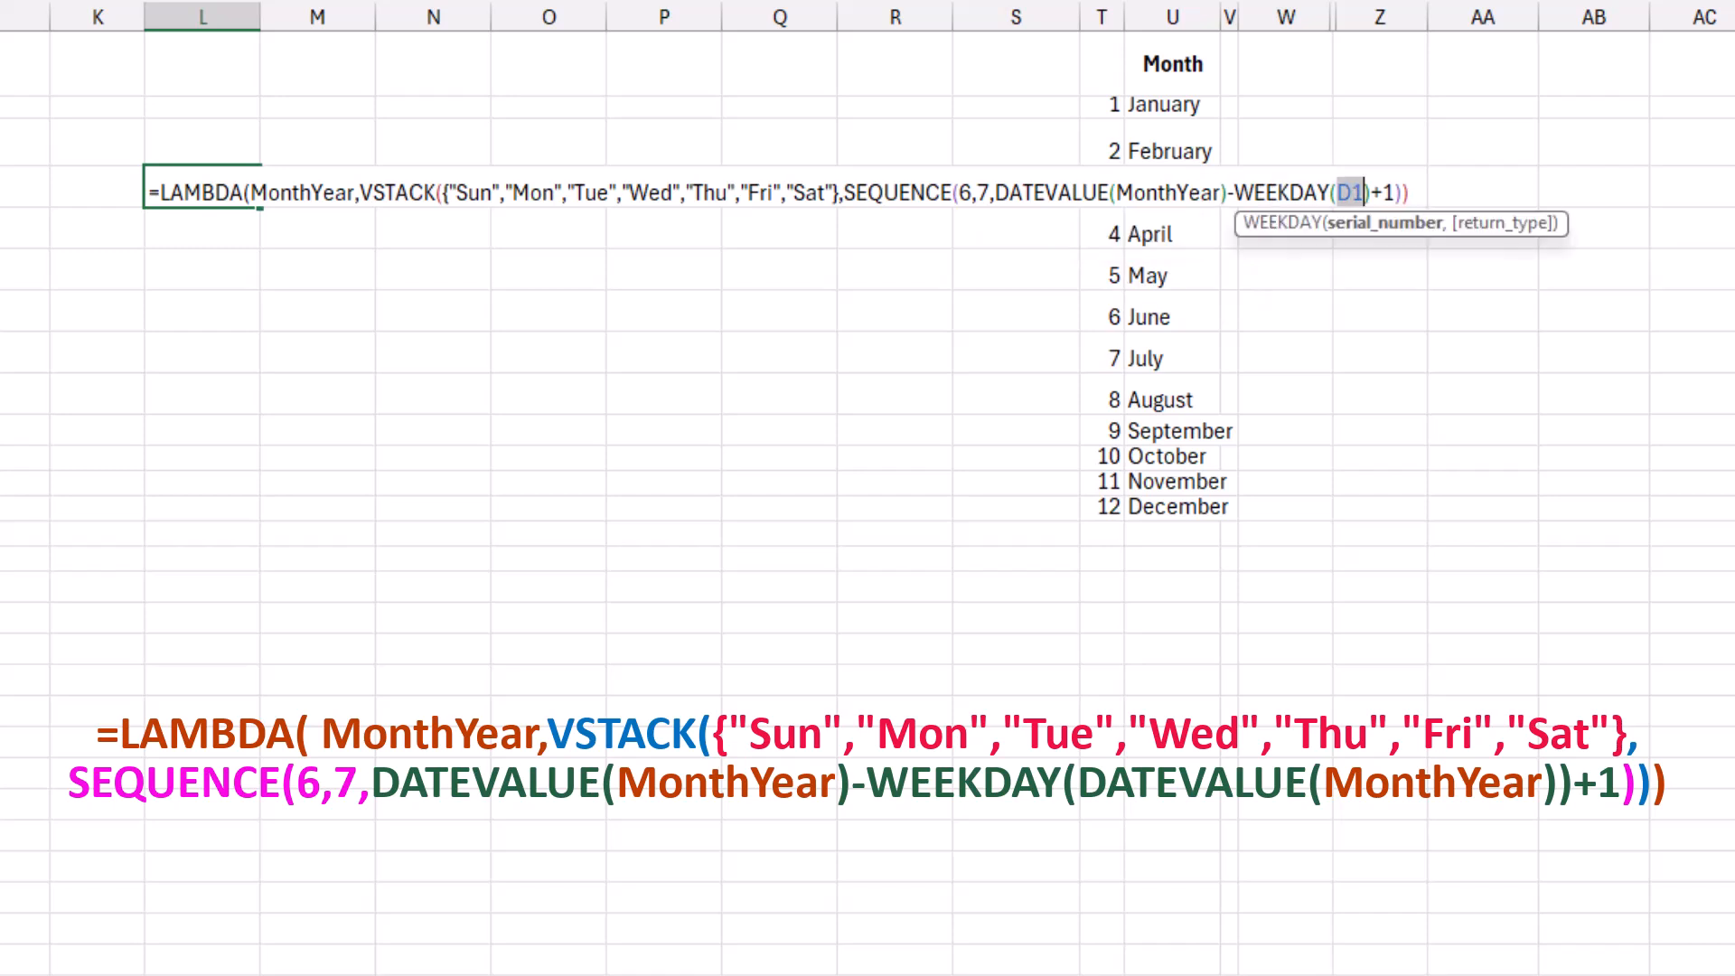
type("MonthYear")
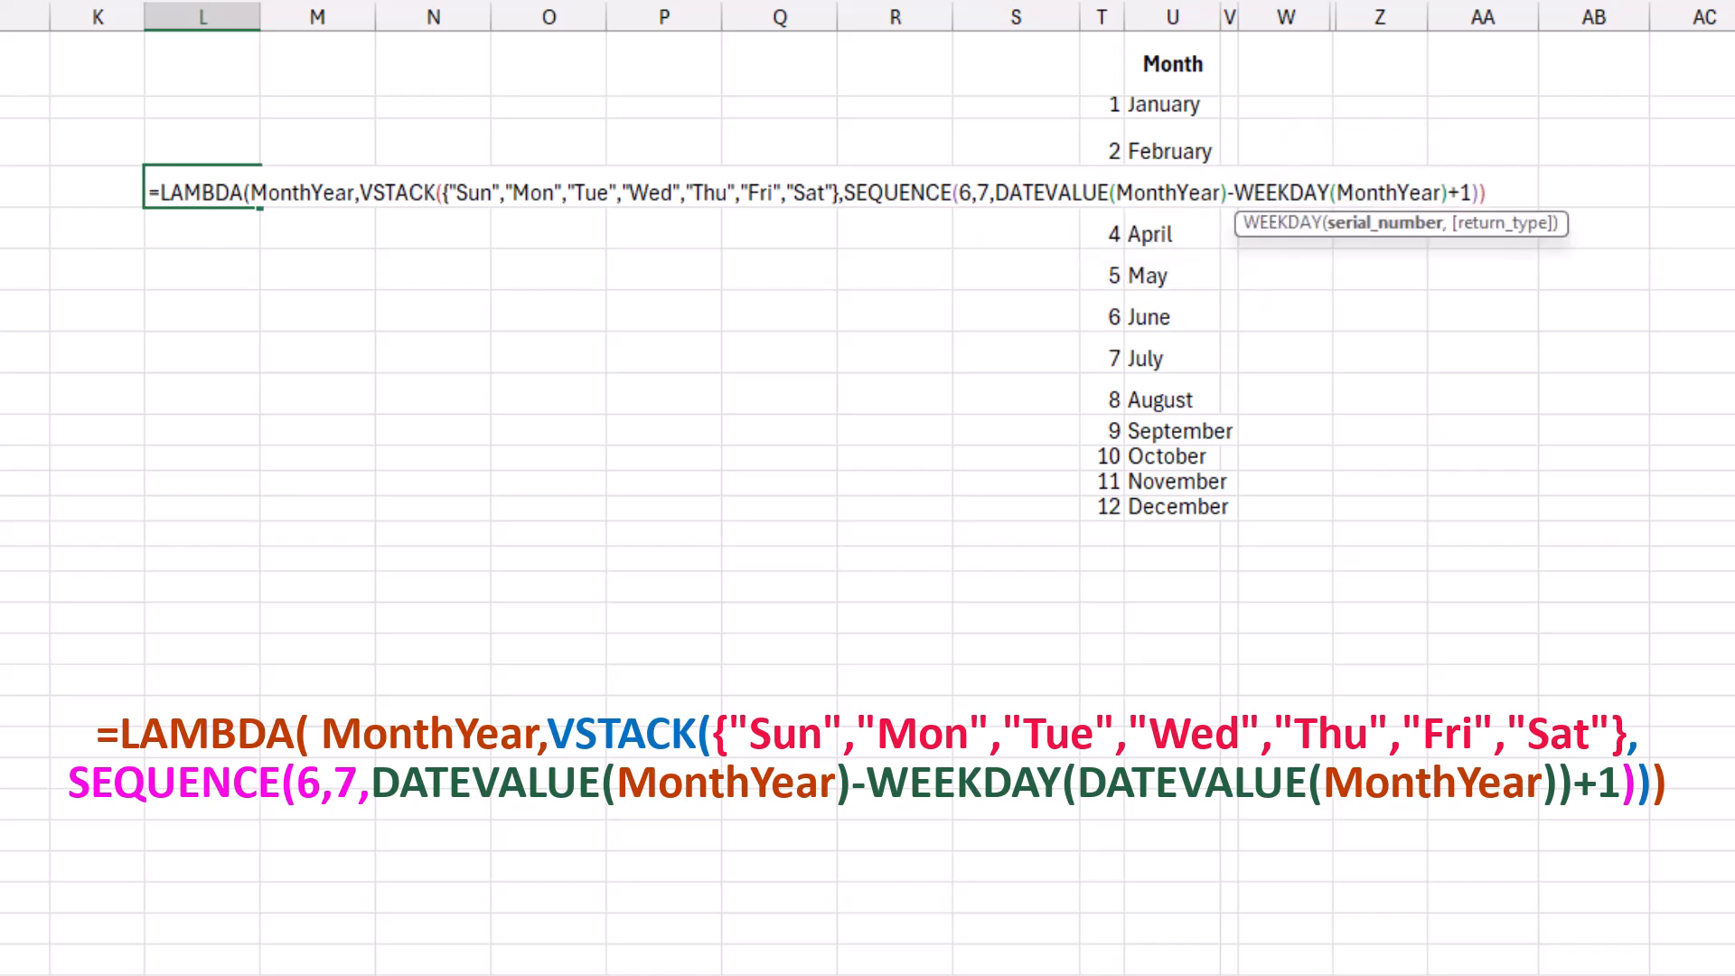
Close the LAMBDA, append (D1) as its calling argument, and enter the formula in L4.
left_click(1488, 193)
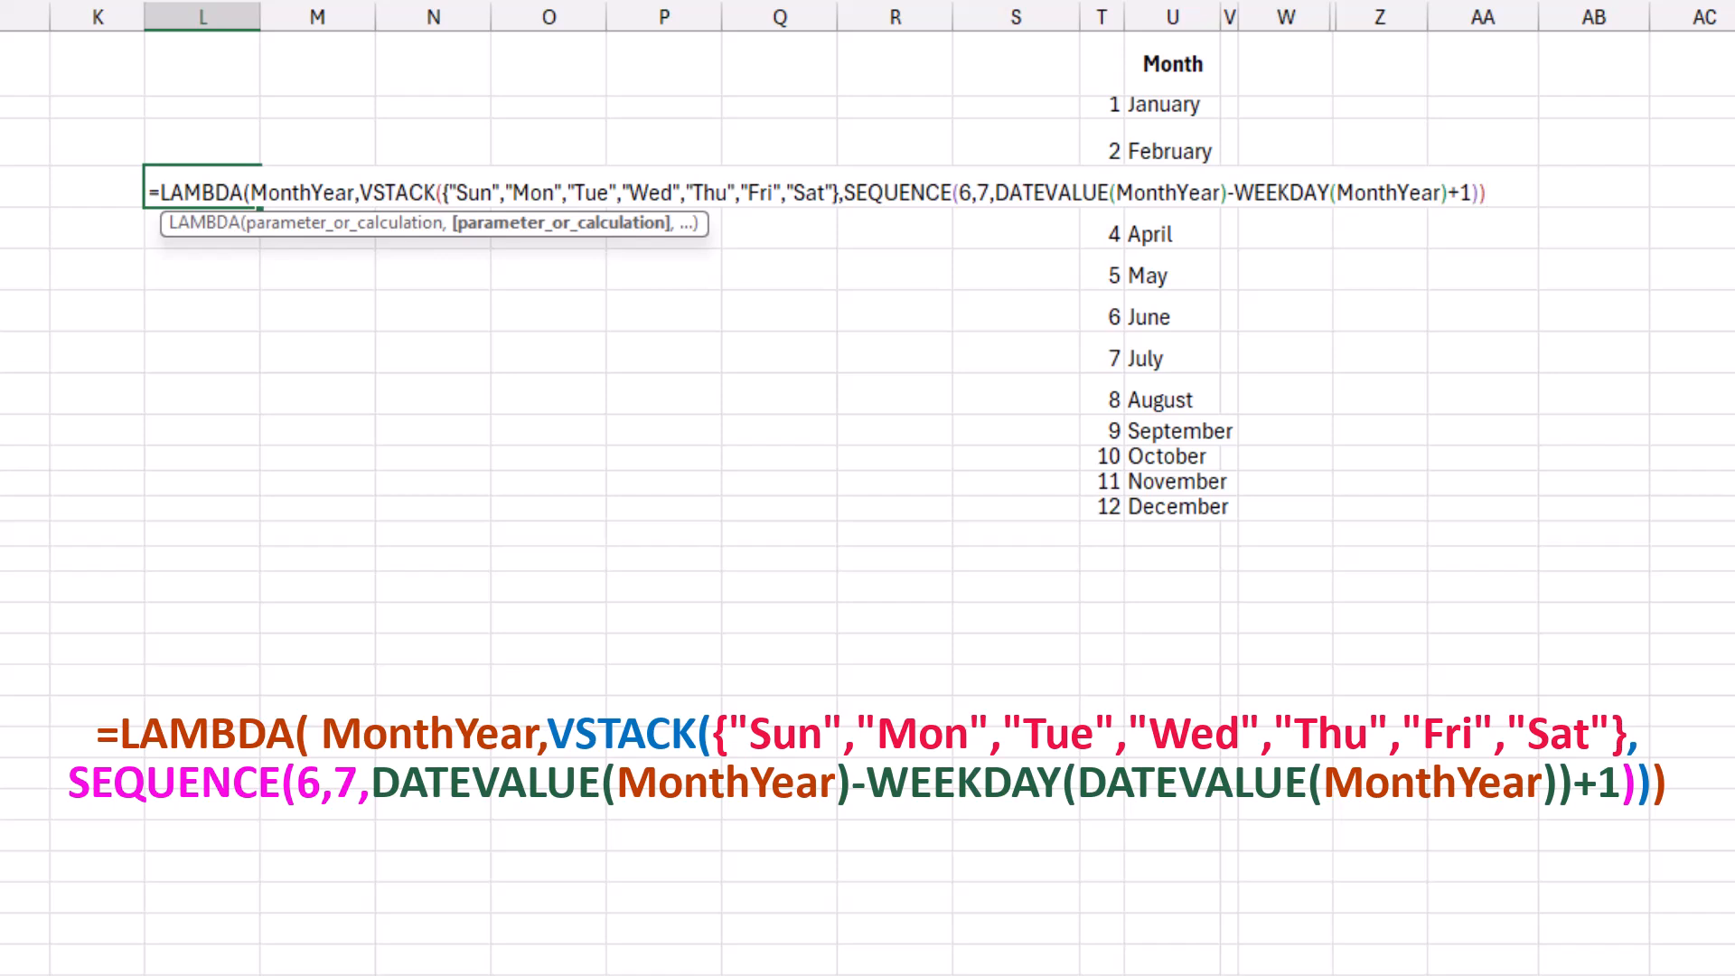
type(")")
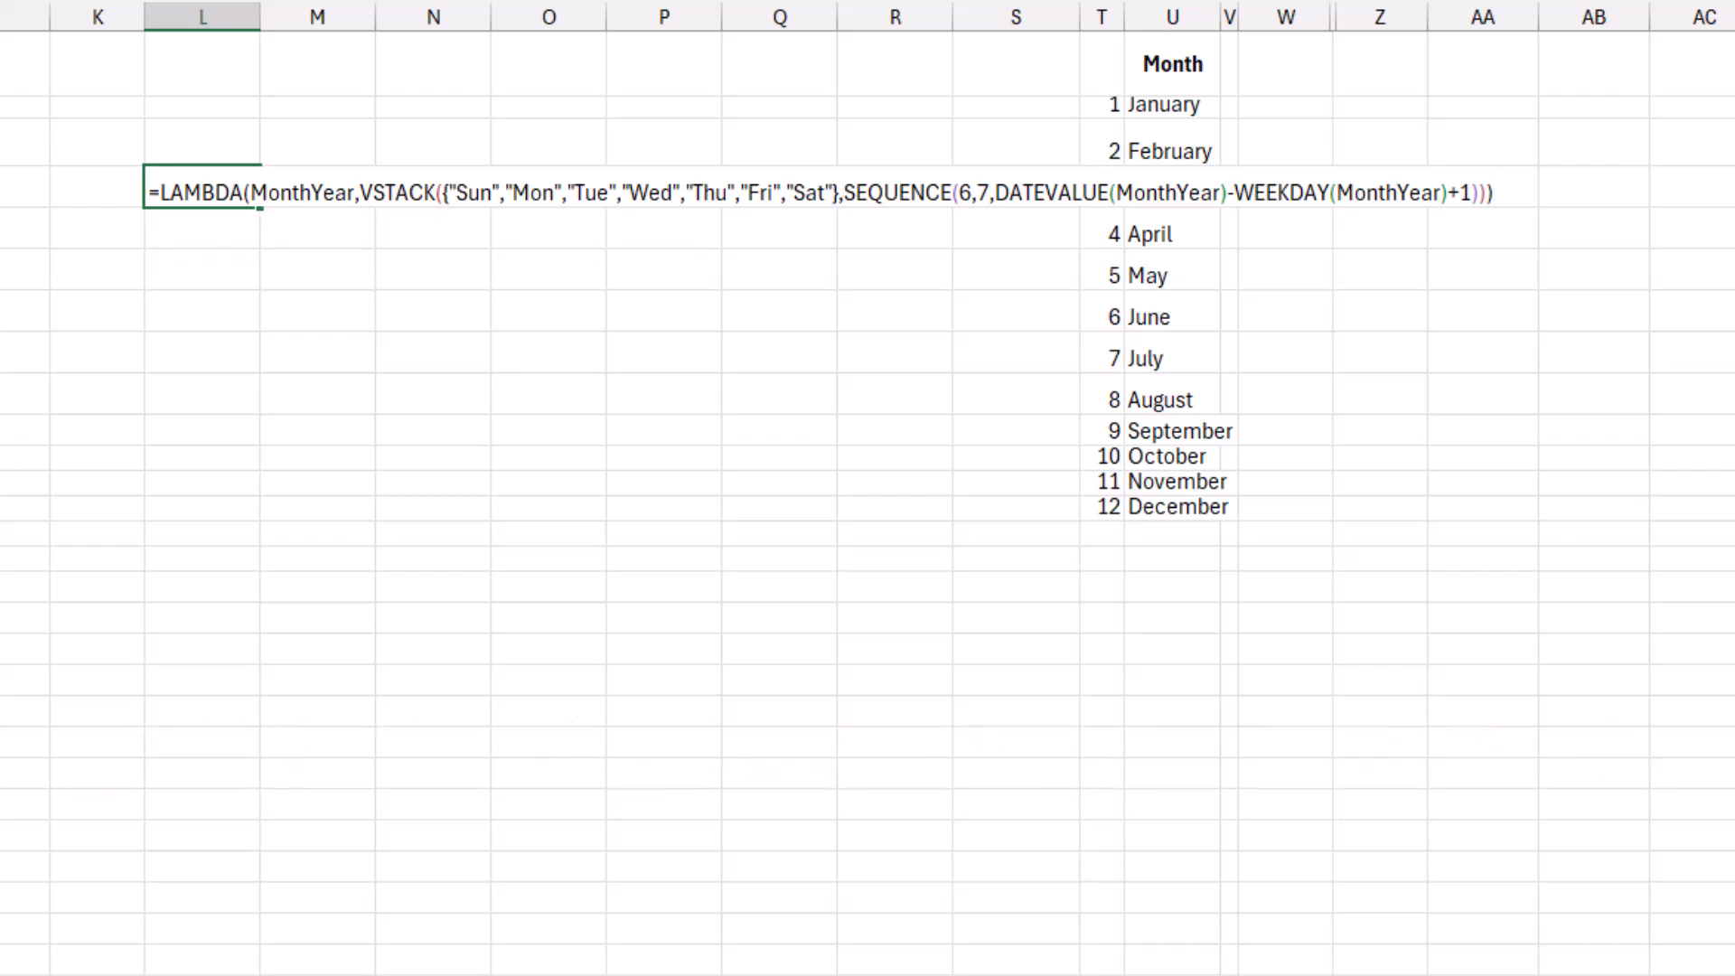
type("(B2)")
key("Return")
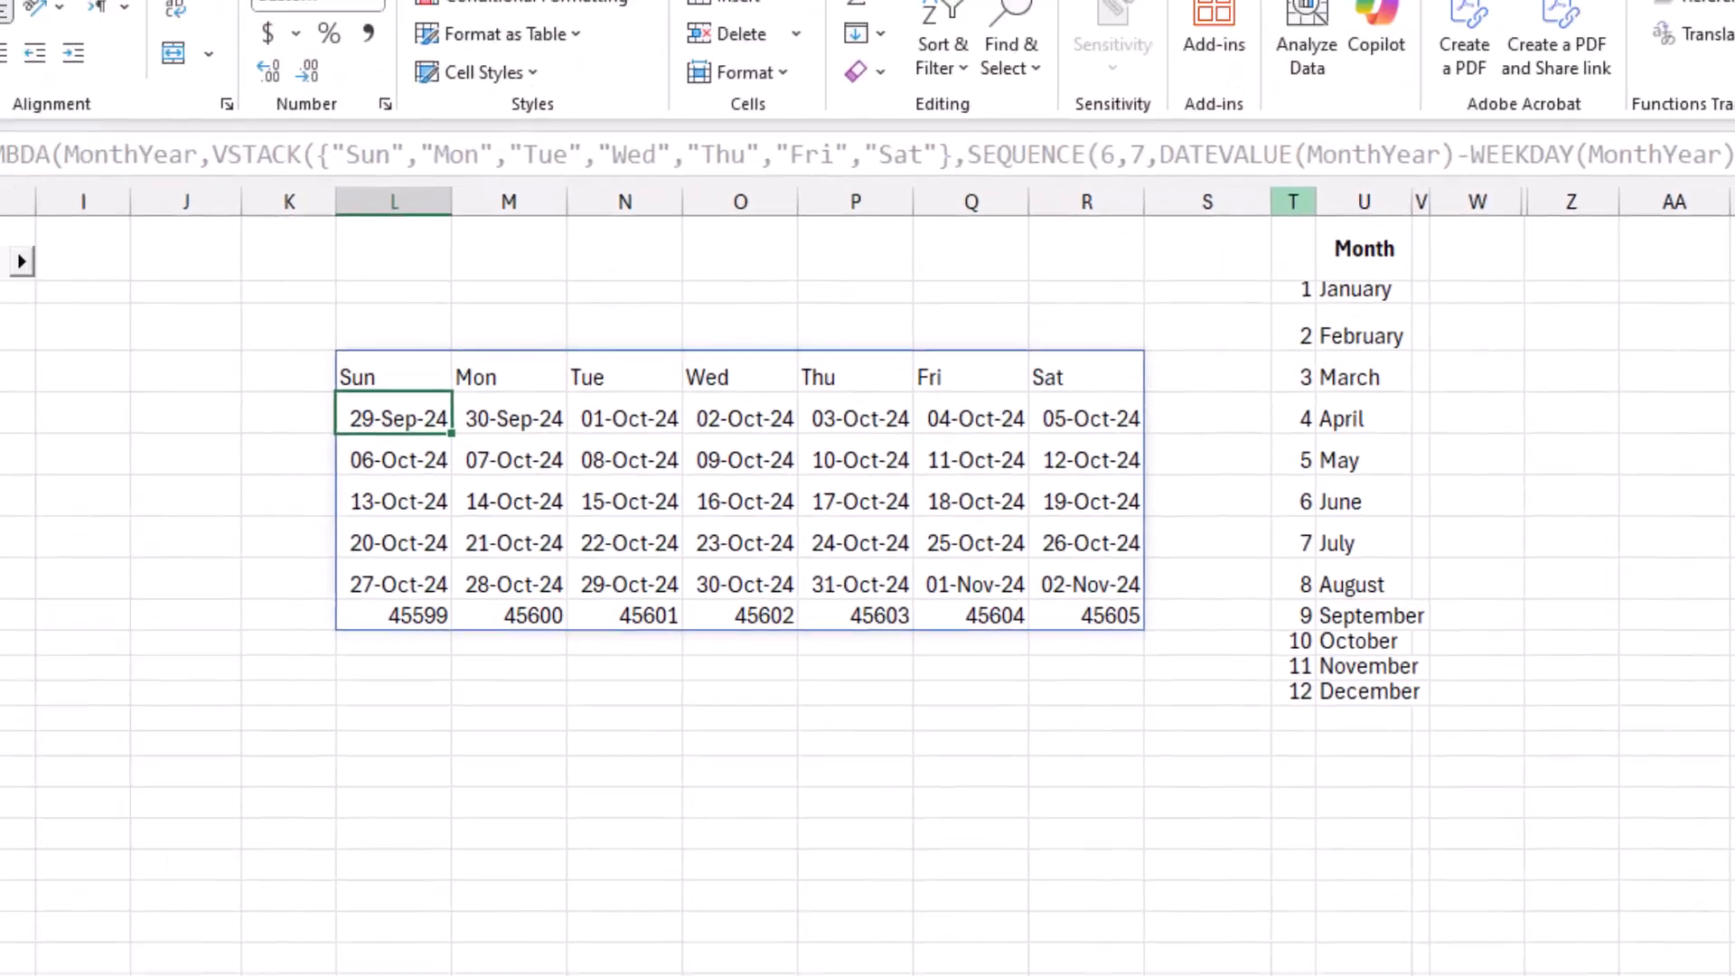
Hide columns T and U, which hold the month list.
left_click(1102, 17)
left_click_drag(1484, 386, 1550, 386)
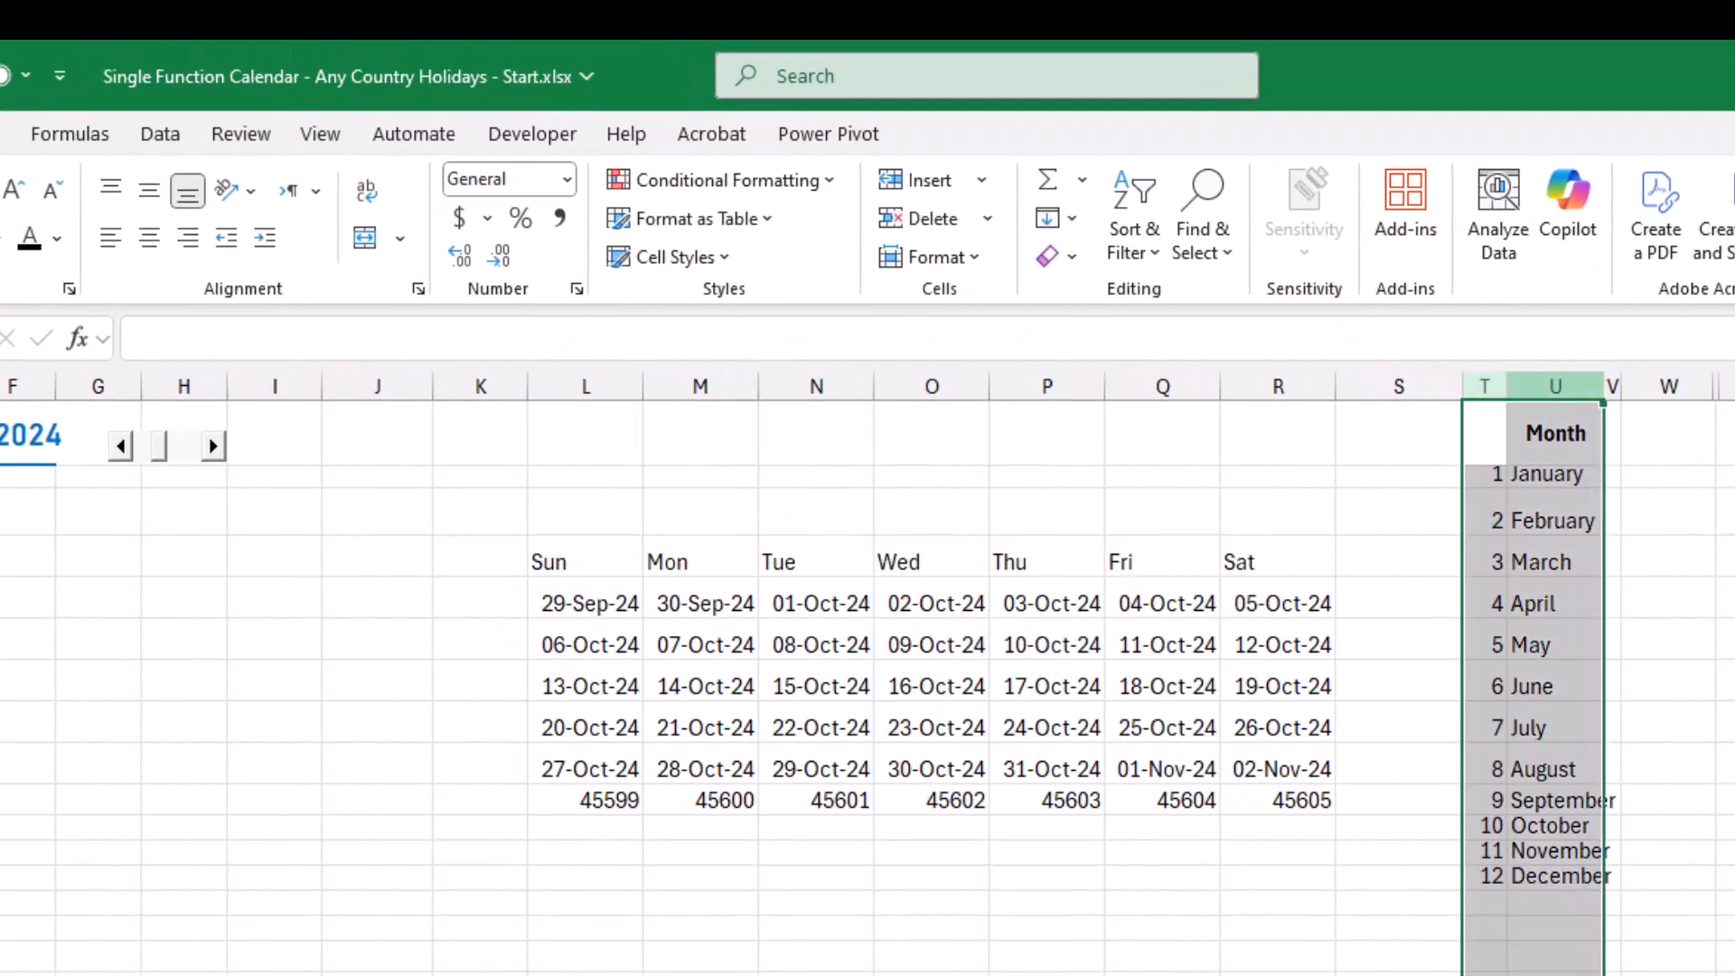
right_click(1542, 386)
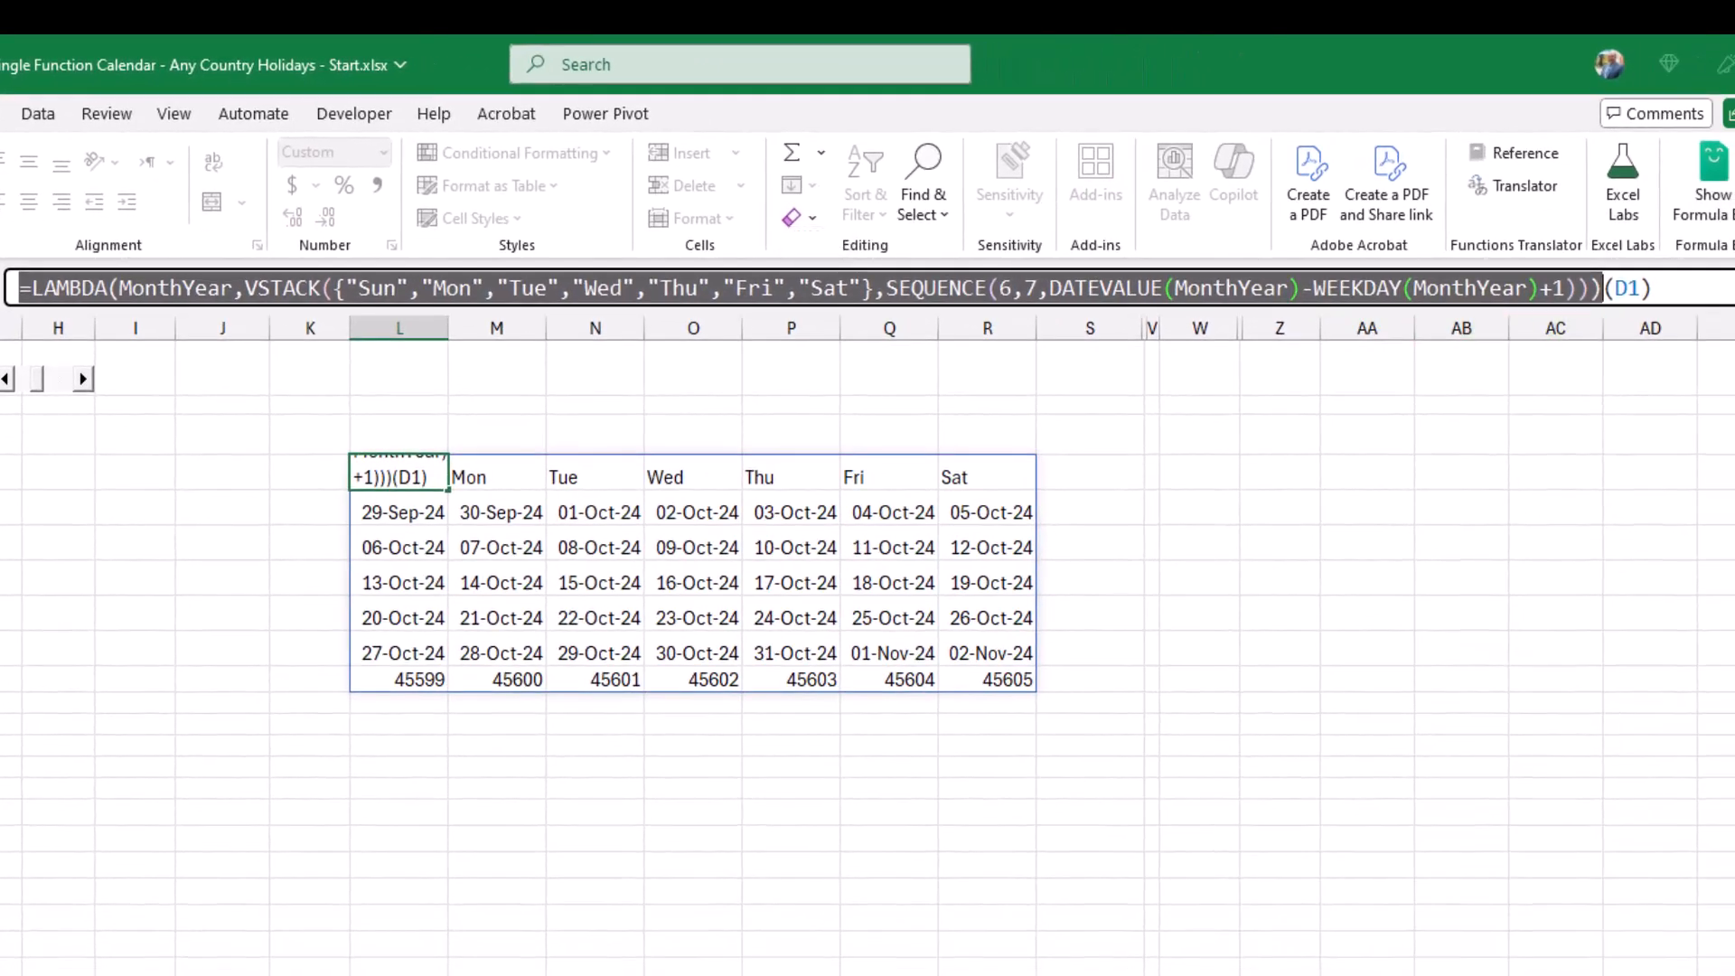
Copy the LAMBDA formula from L4 without its trailing (D1) argument and clear the cell.
key("Escape")
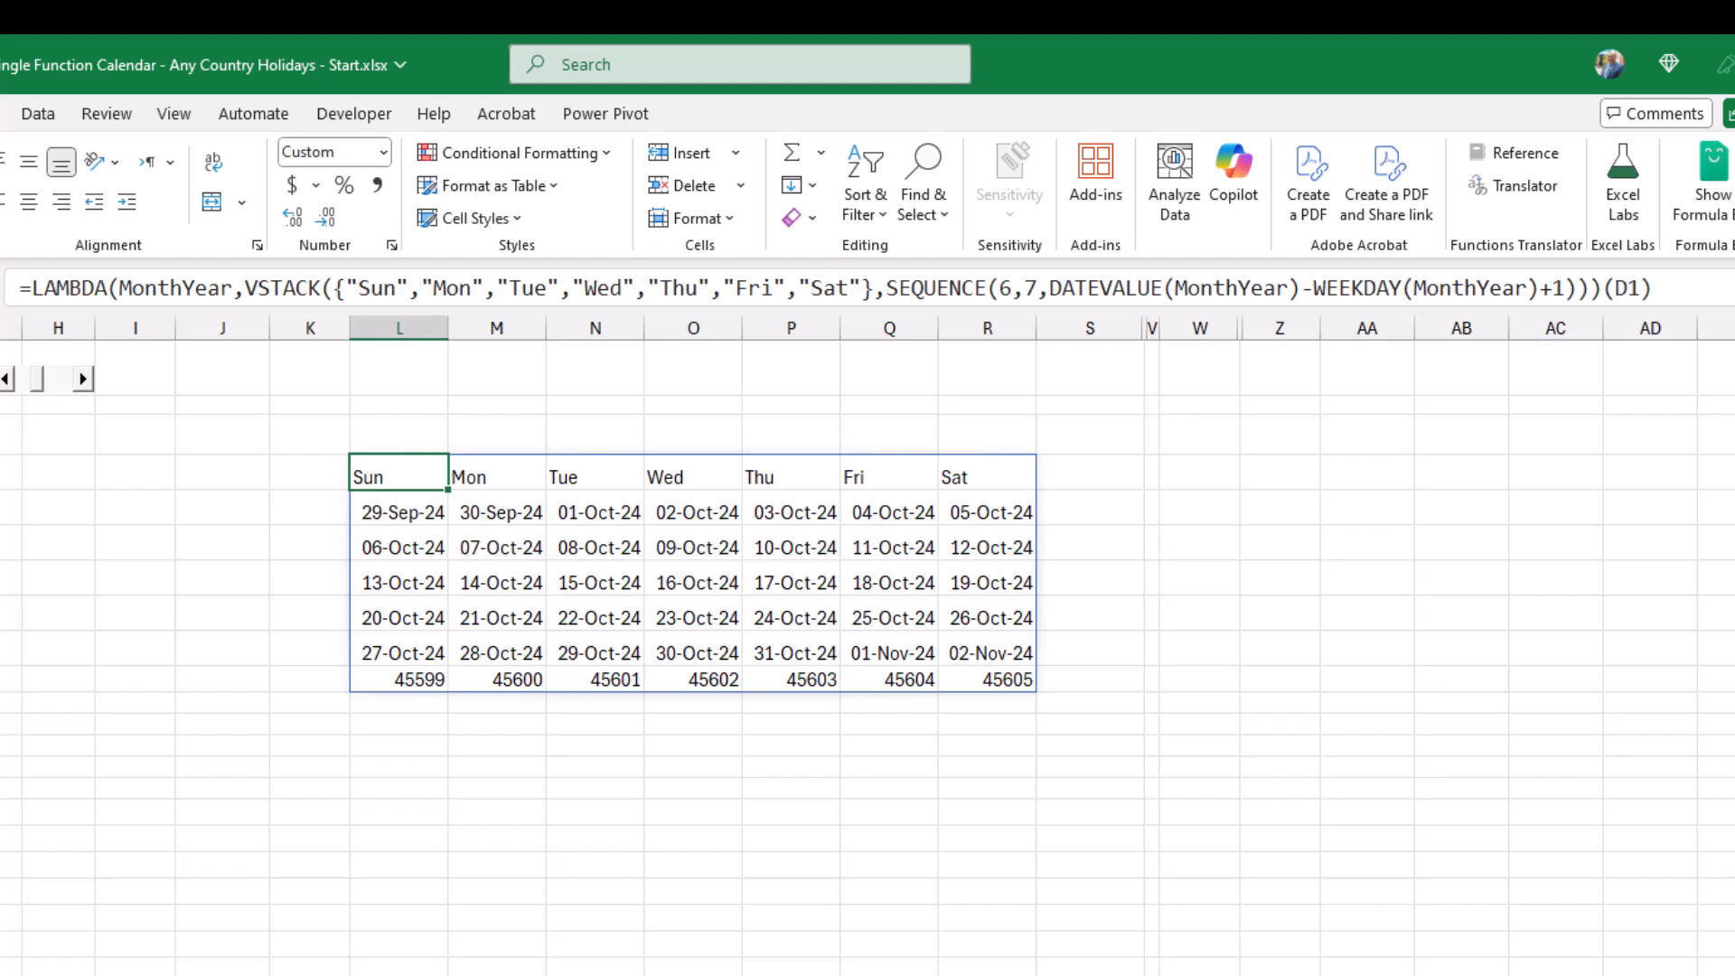
key("Delete")
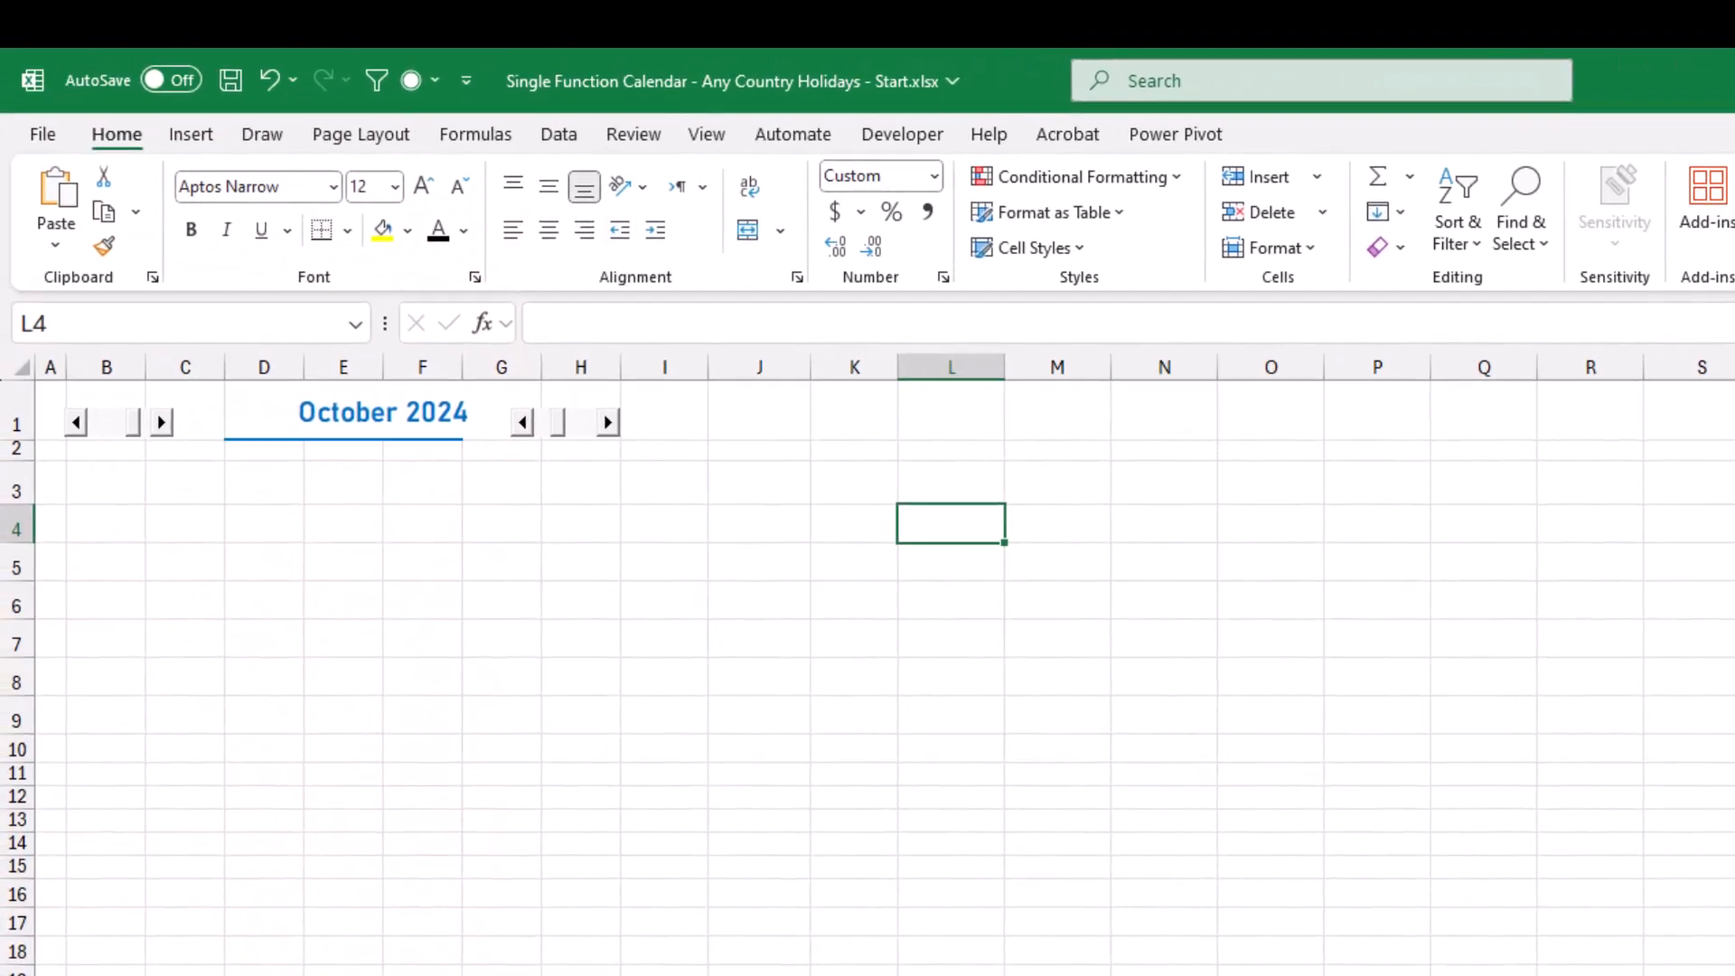
Define a workbook-scoped name mCalendar that refers to the copied LAMBDA formula.
left_click(476, 134)
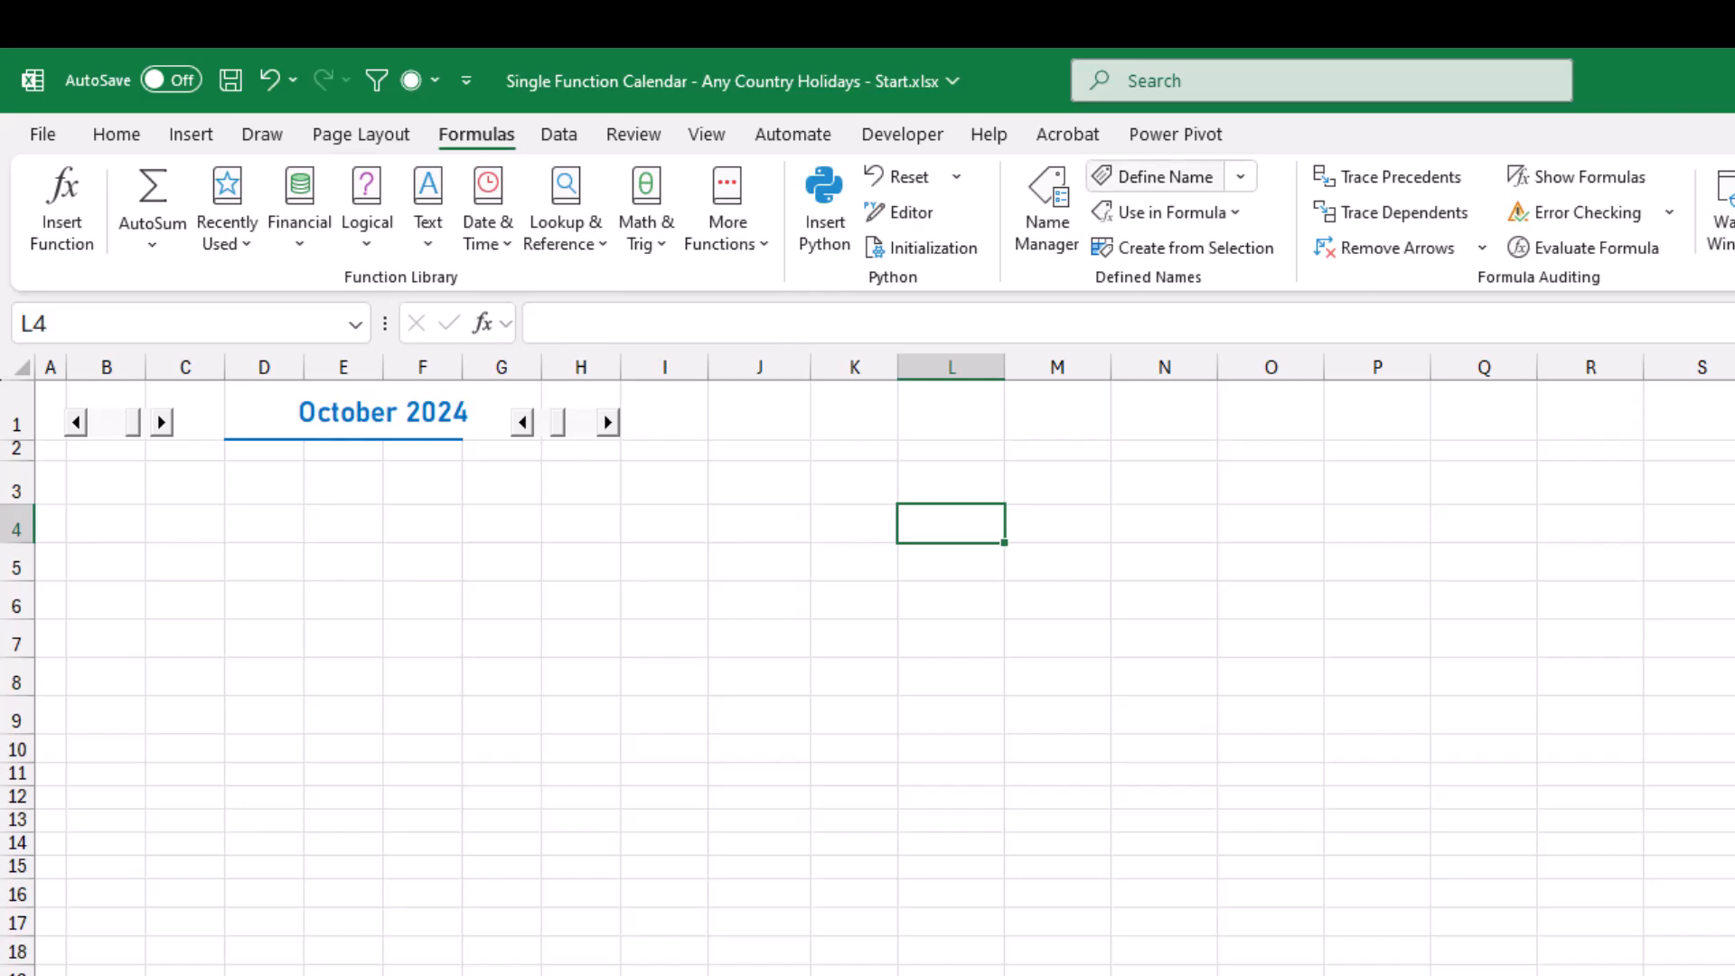
left_click(1152, 176)
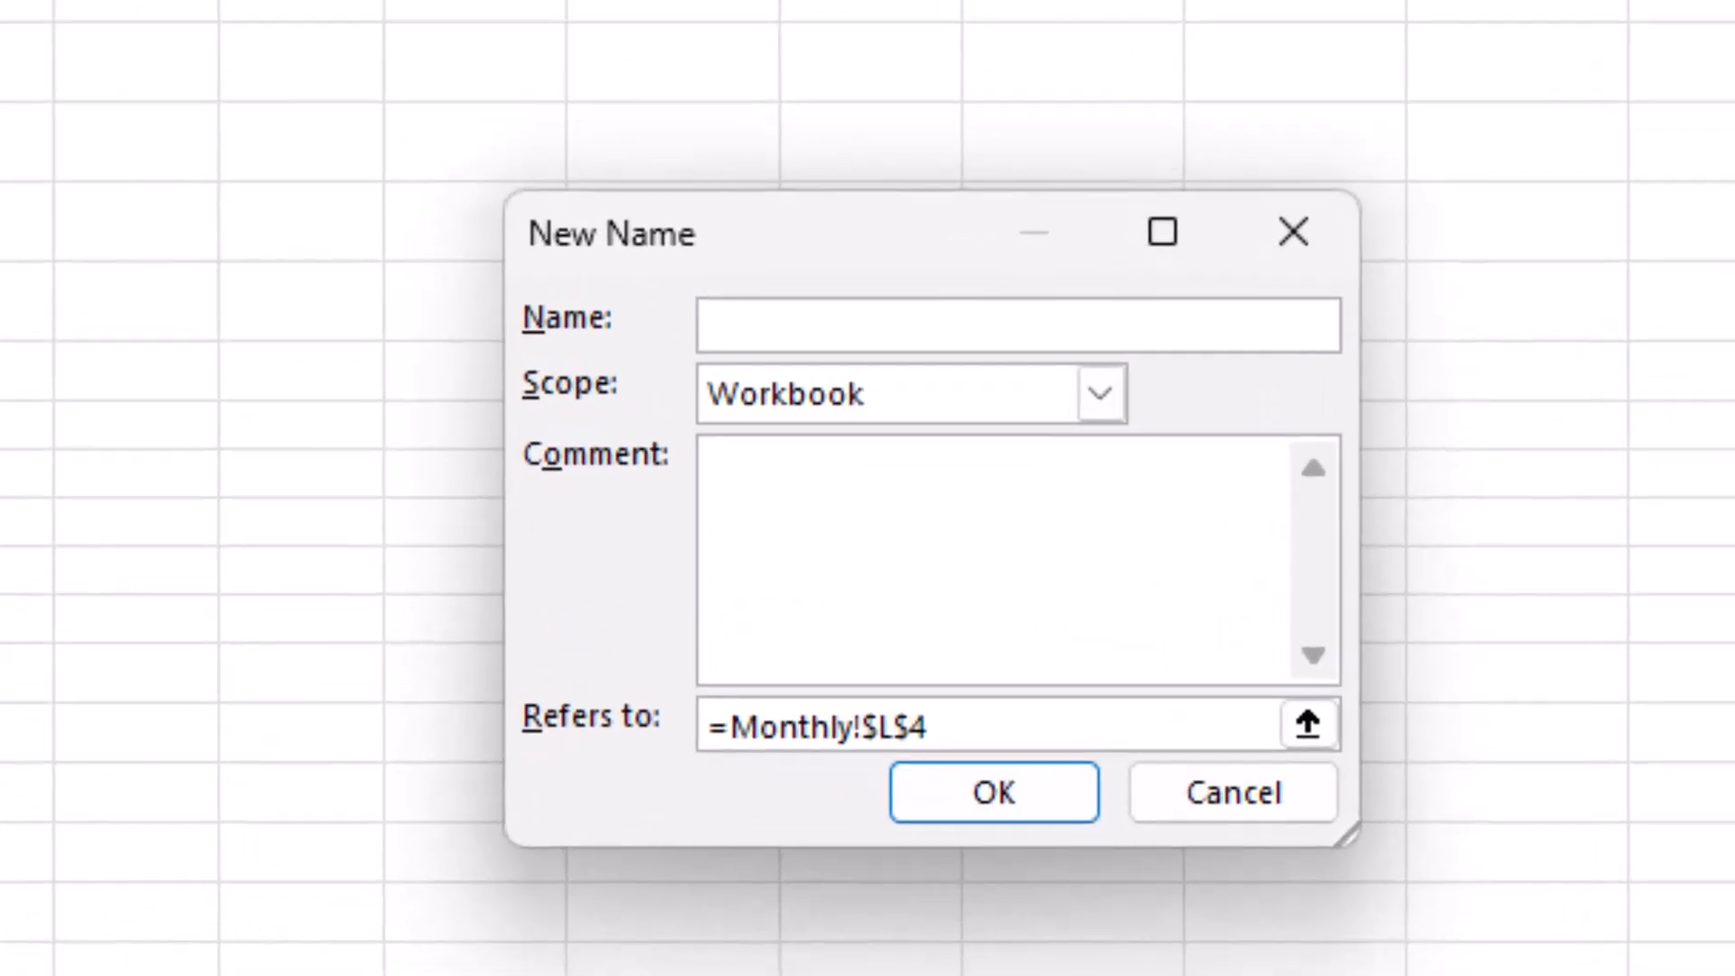
type("mCalendar")
left_click_drag(949, 726, 705, 727)
key("BackSpace")
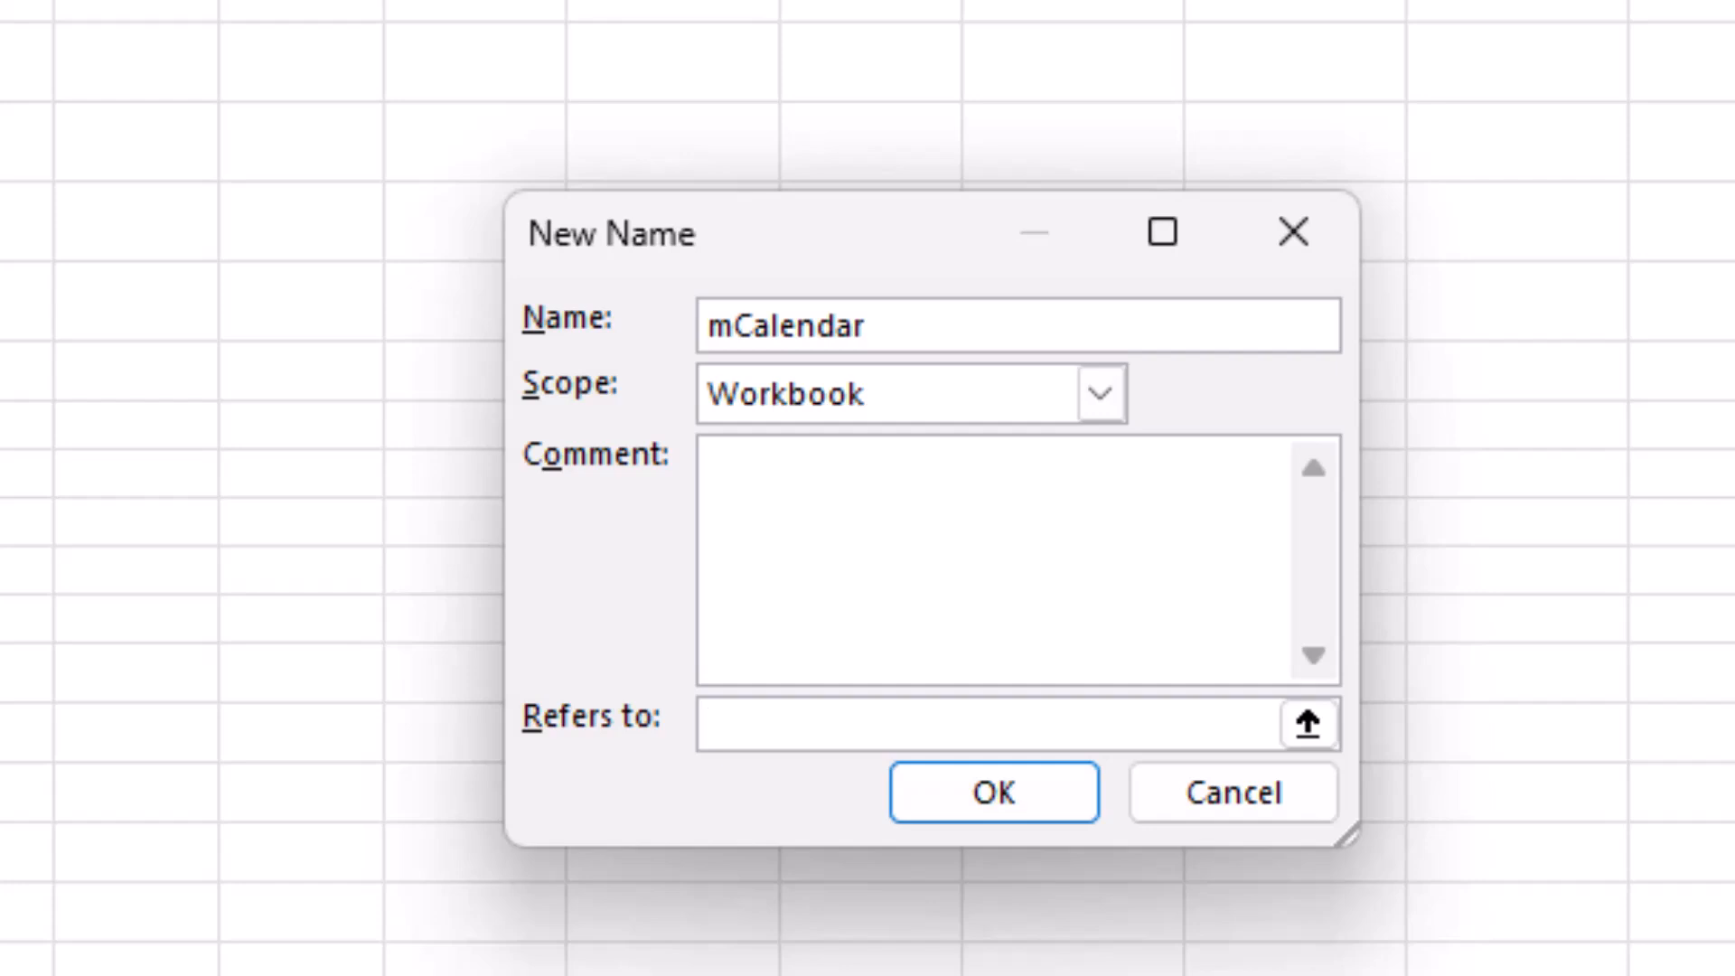
key("ctrl+v")
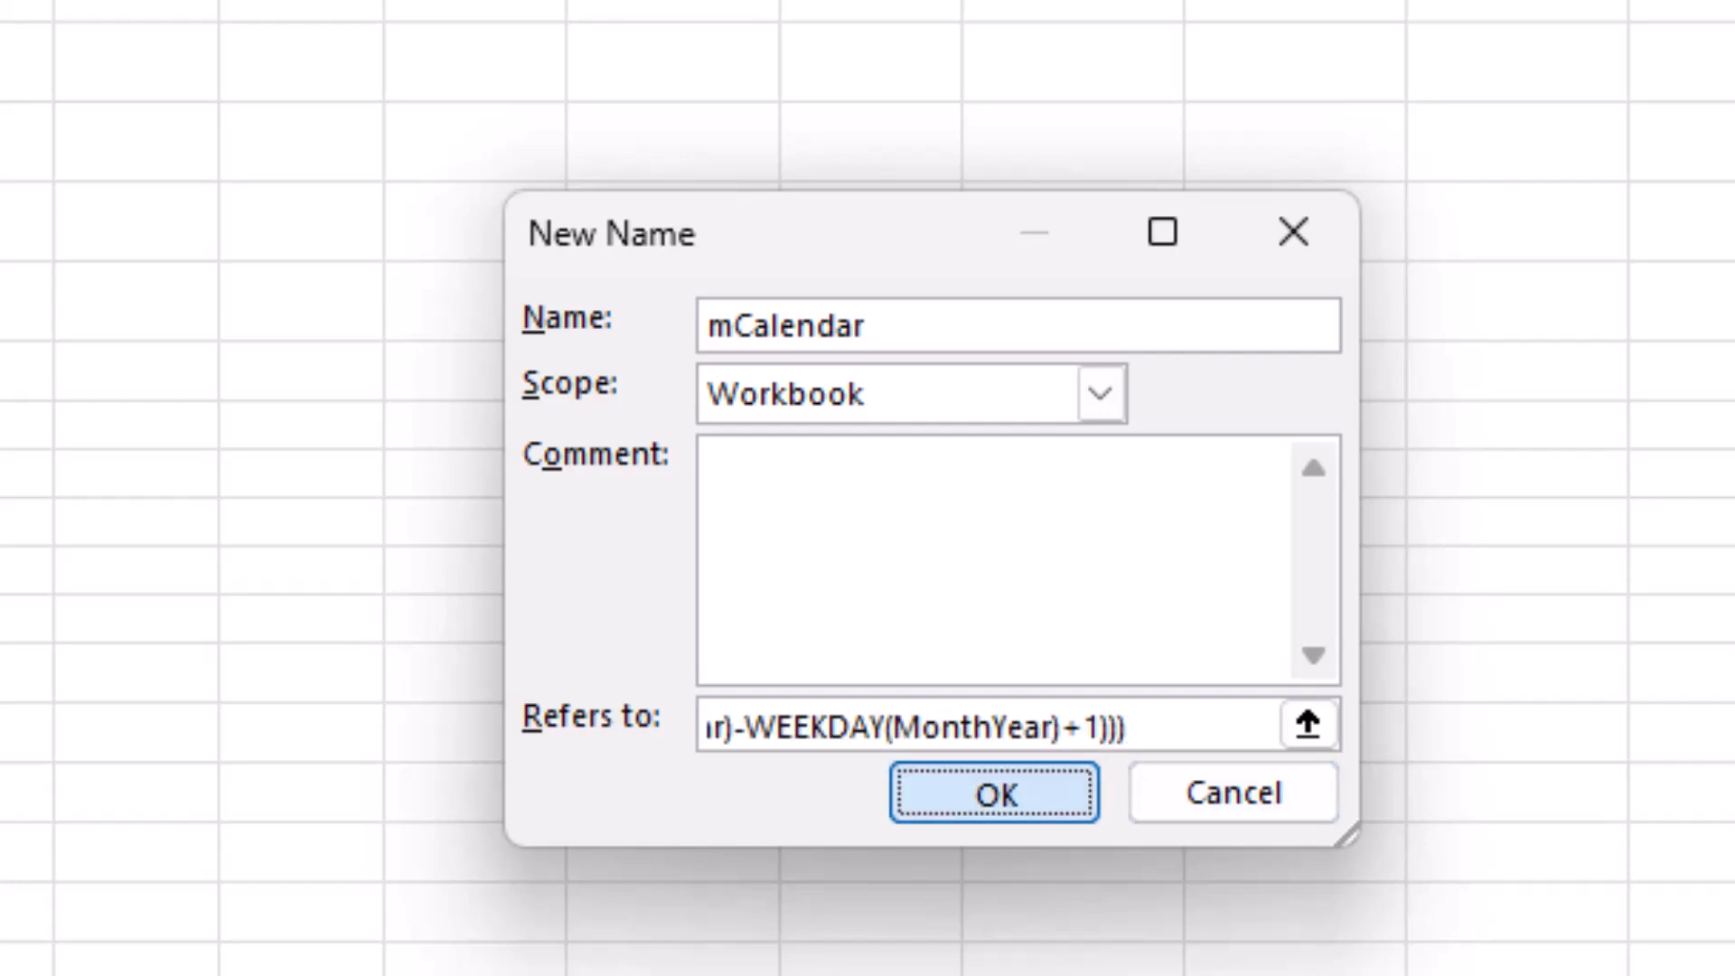
left_click(994, 793)
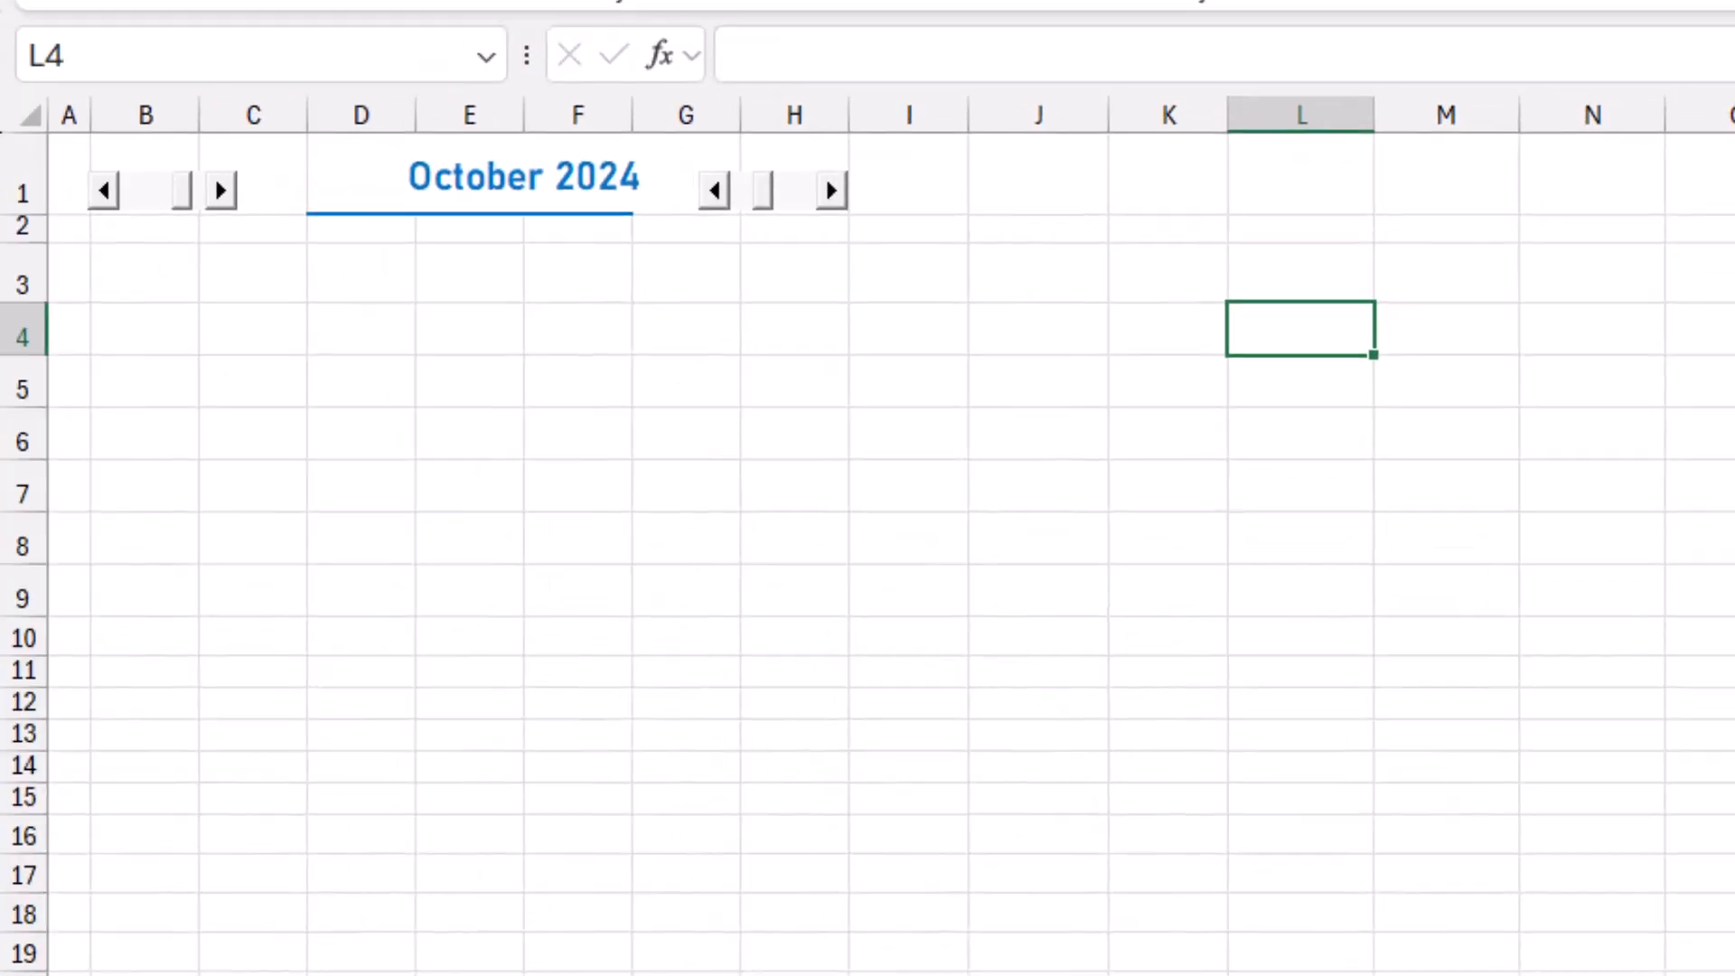
Enter =mCalendar(D1) in B3 to spill the monthly calendar.
left_click(145, 273)
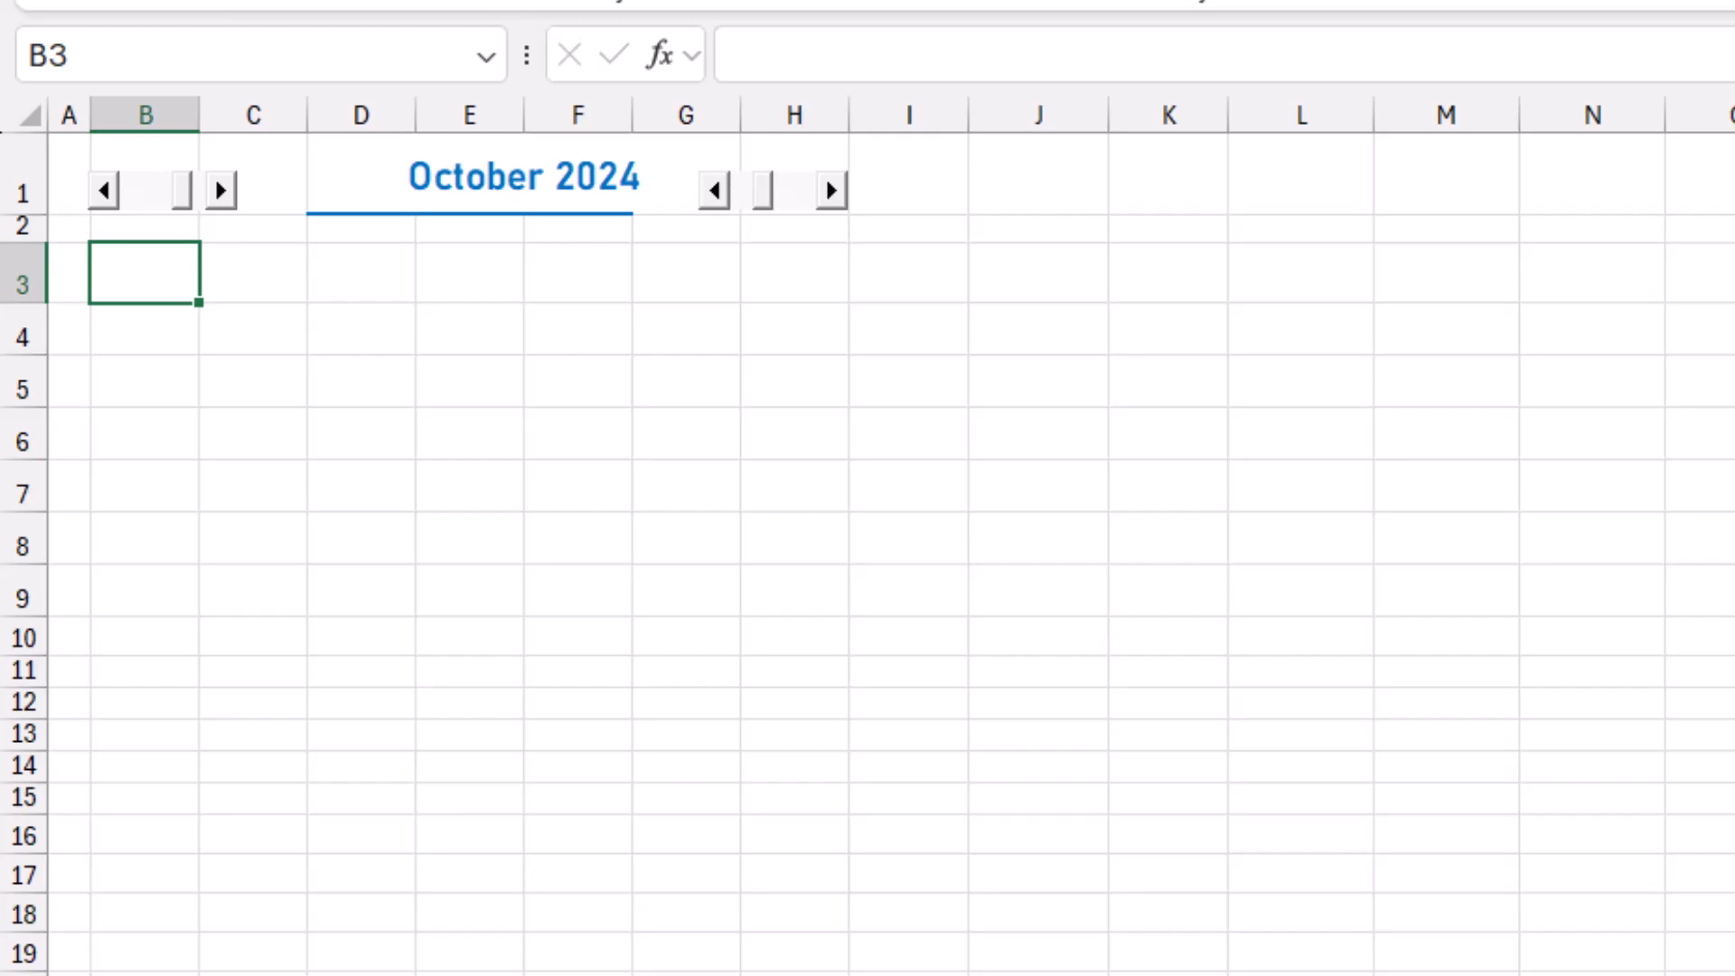
type("=mc")
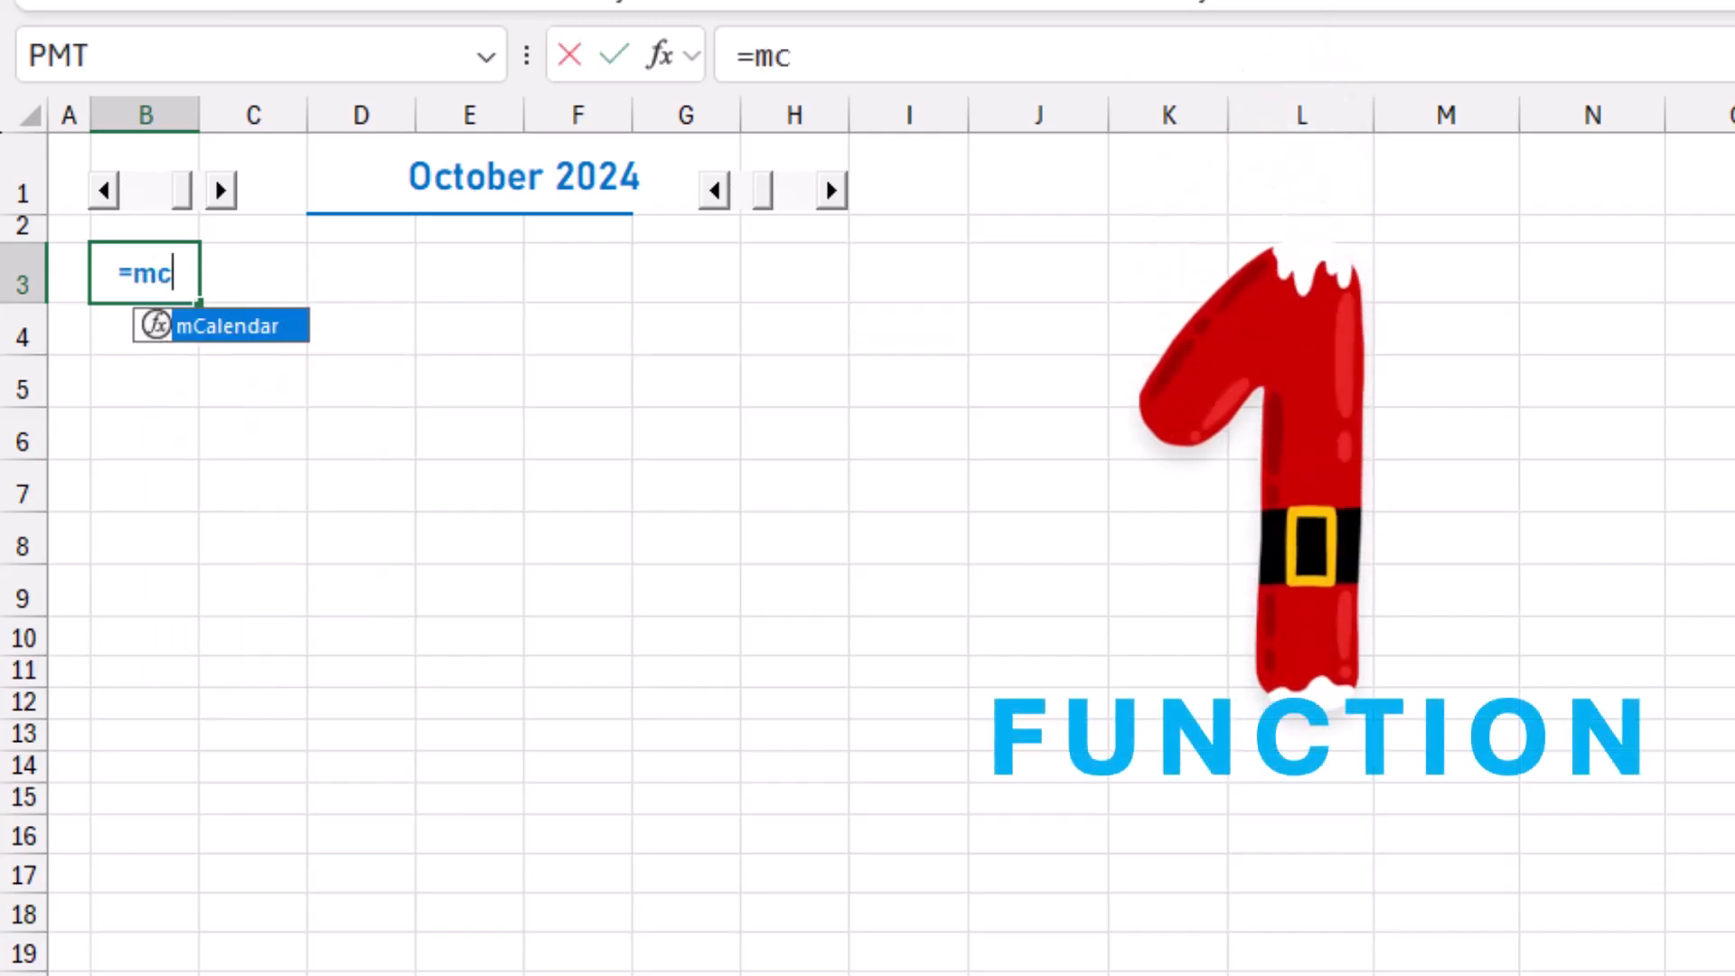
key("Tab")
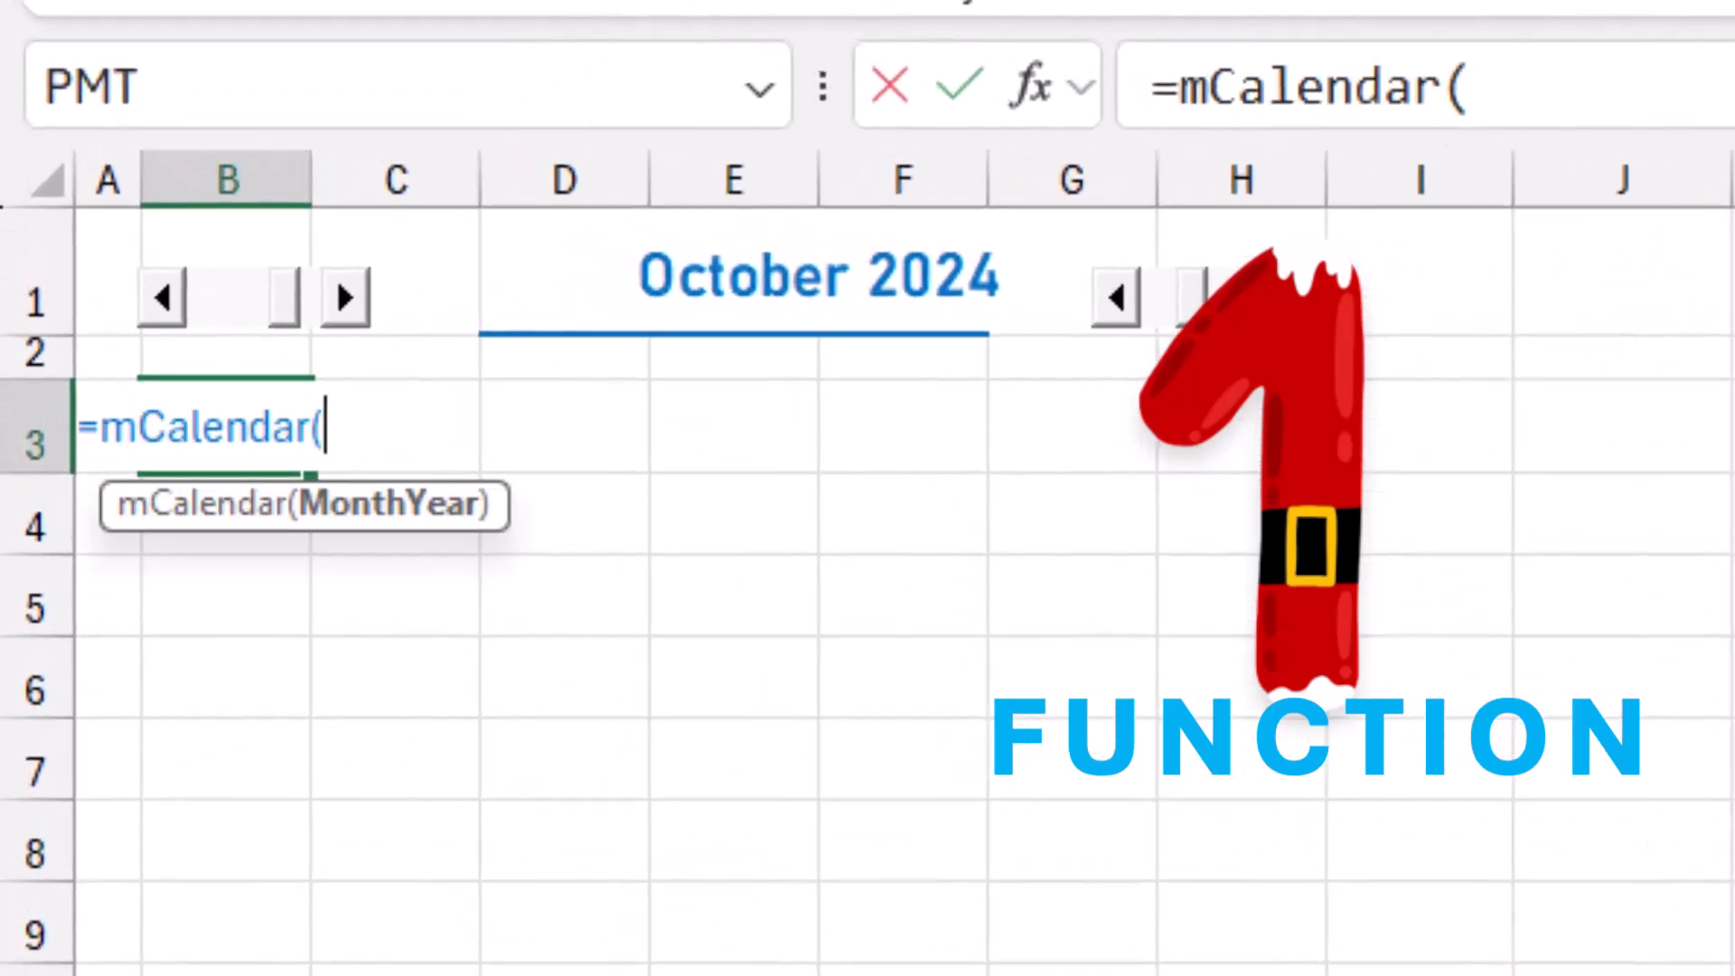
left_click(564, 271)
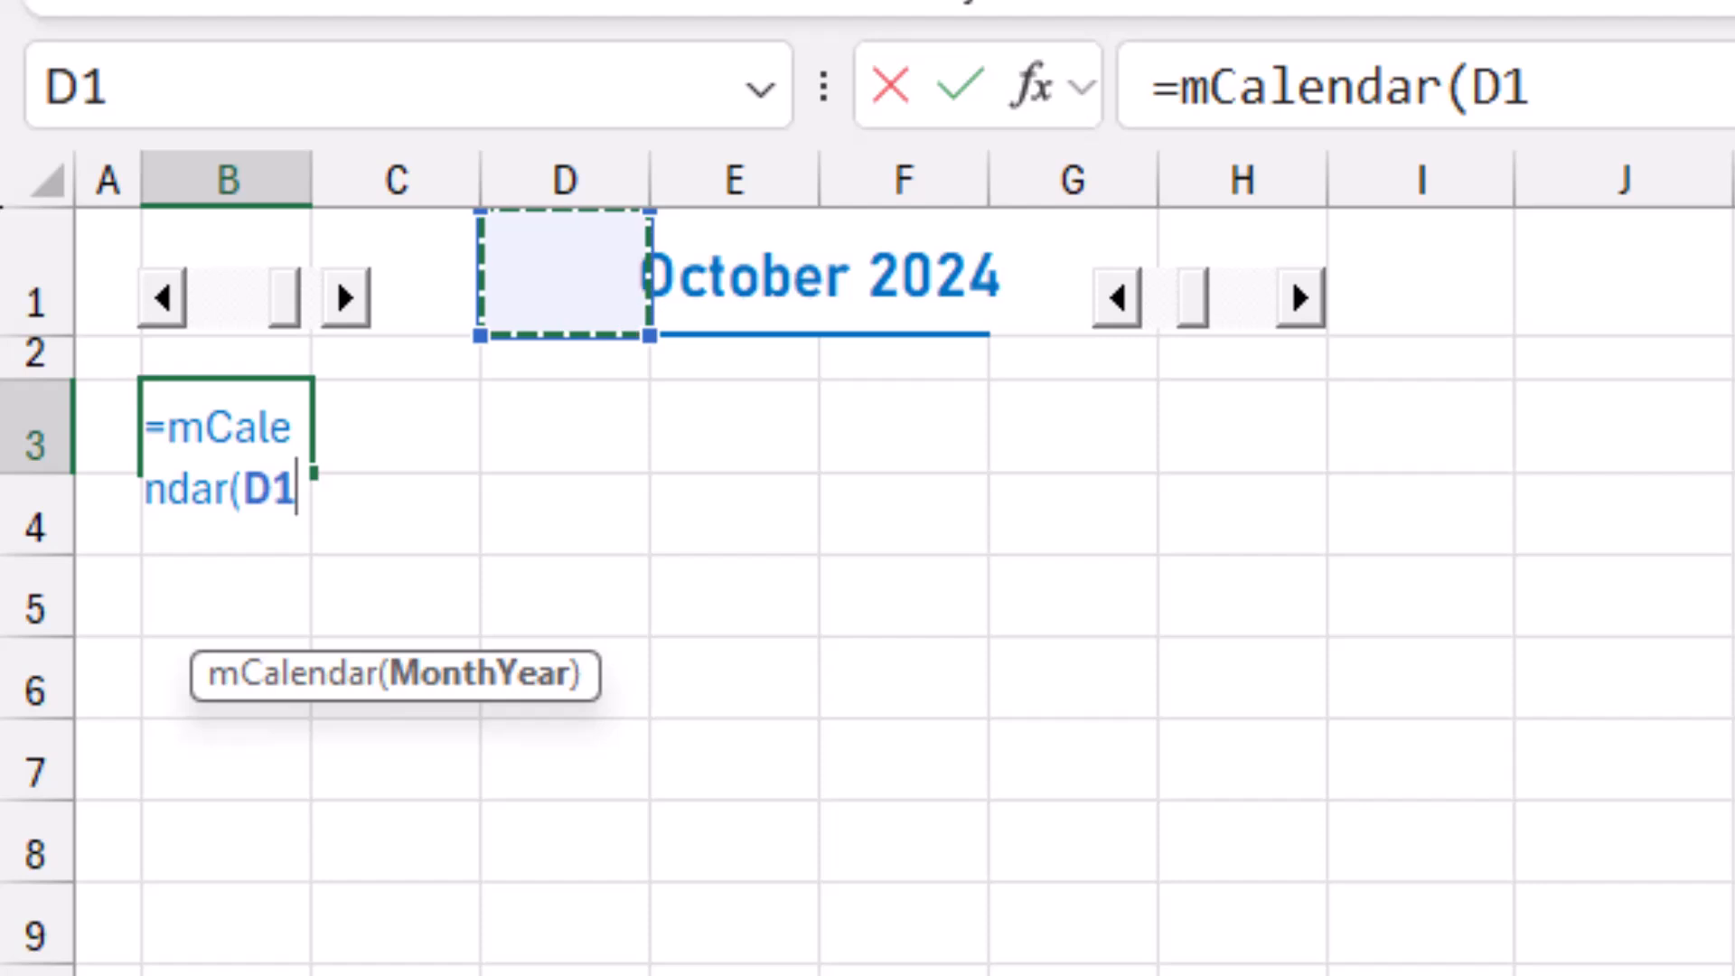
type(")")
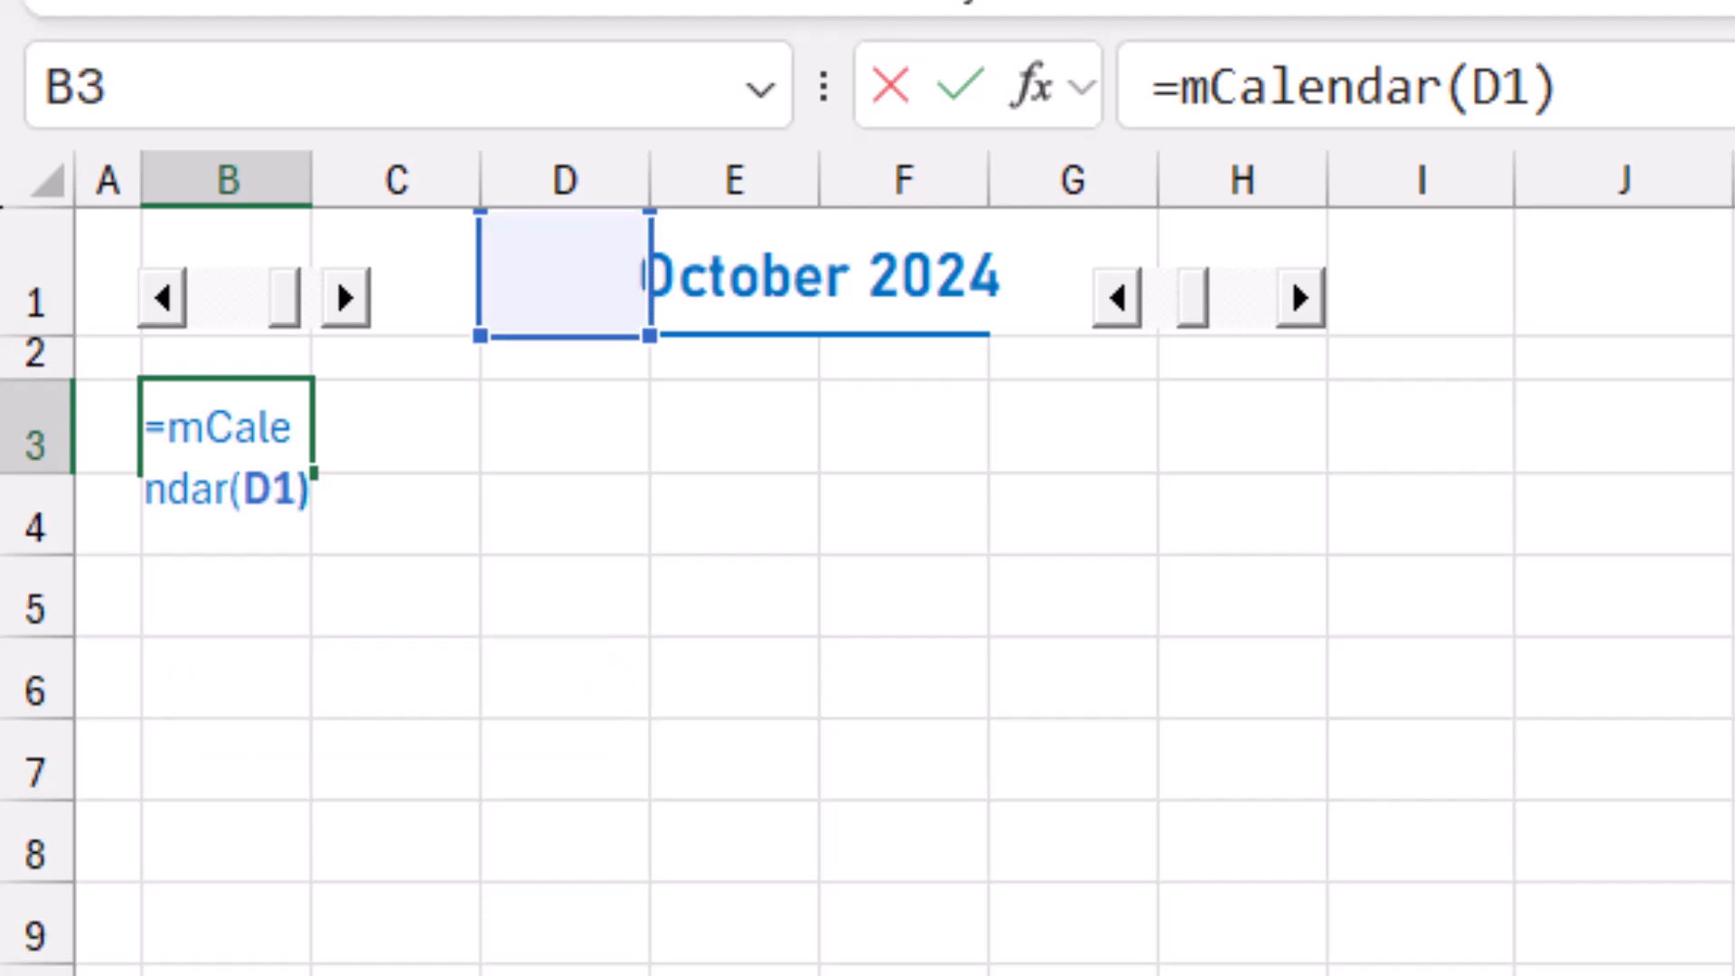
key("Return")
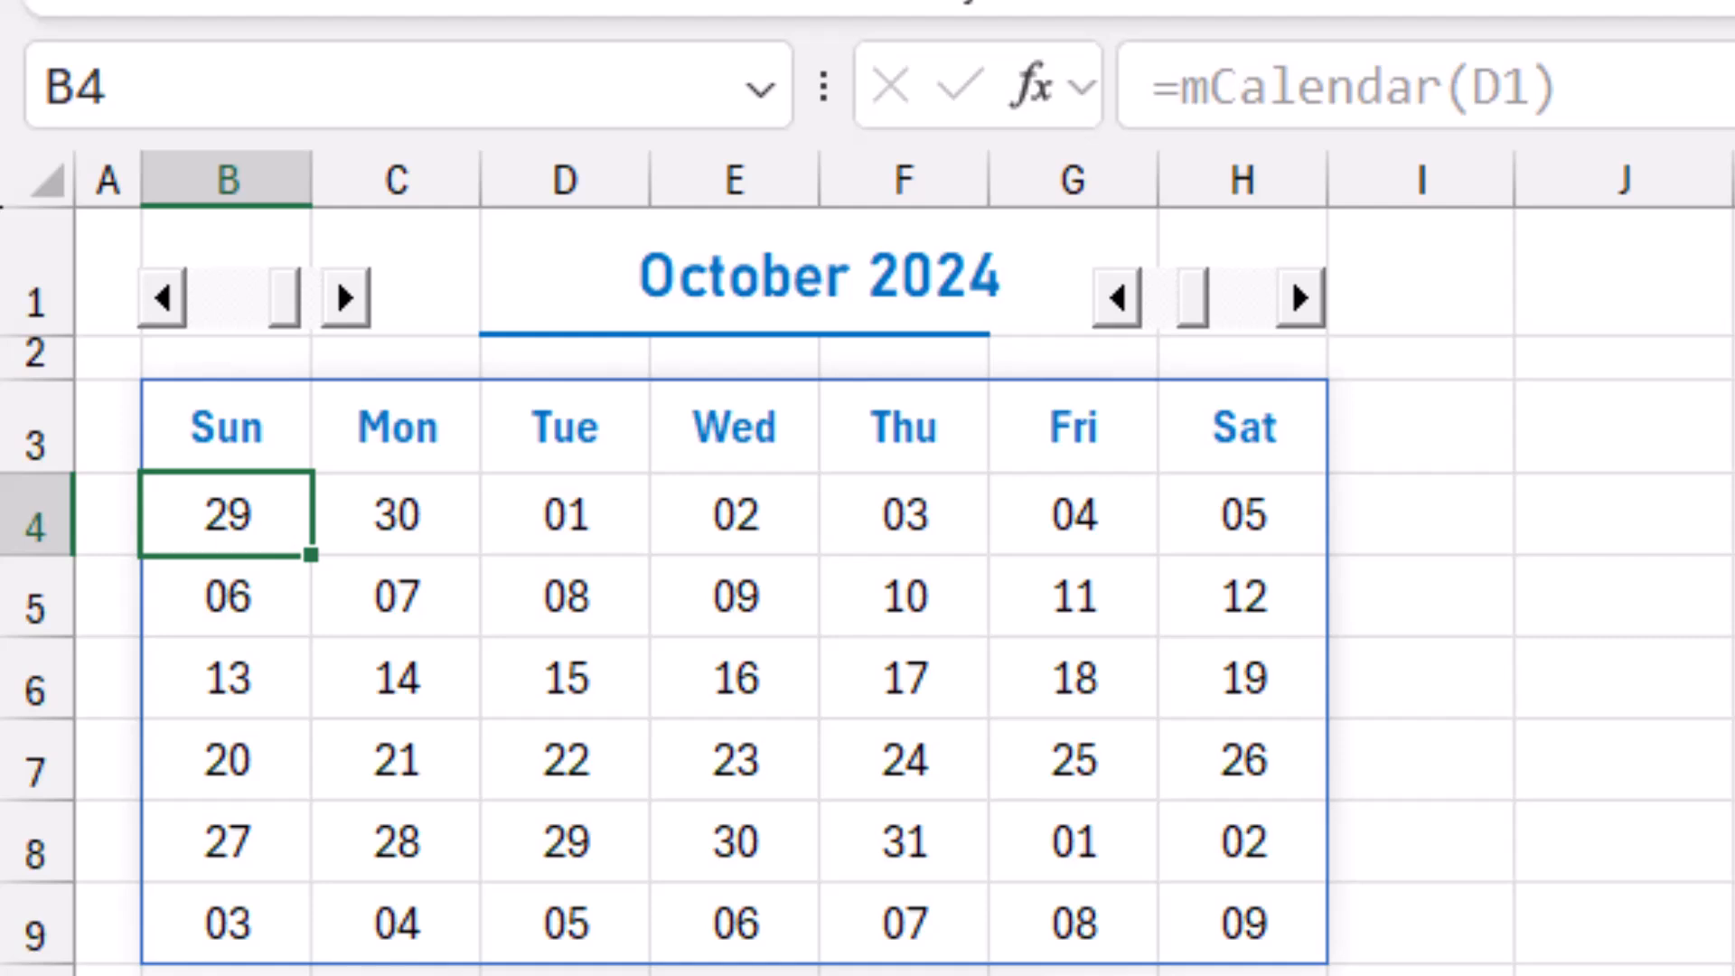
Inspect the custom number format applied to the calendar dates in B4:H9, leaving it as it is.
left_click_drag(227, 515, 1244, 922)
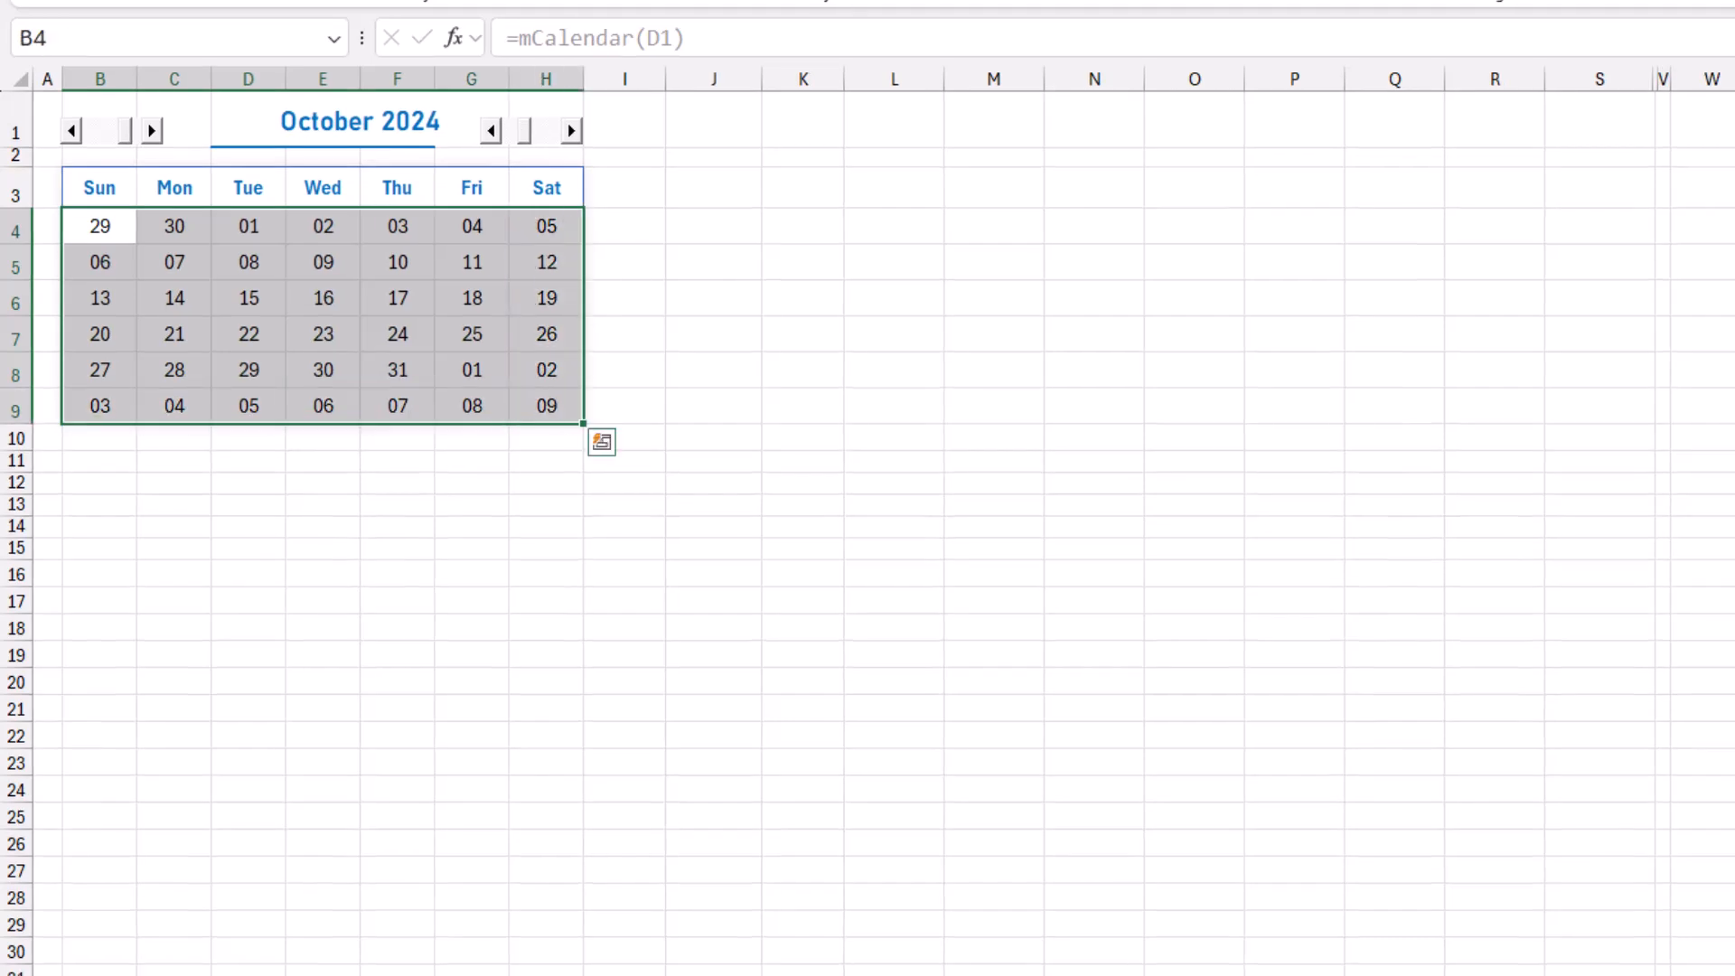
key("ctrl+1")
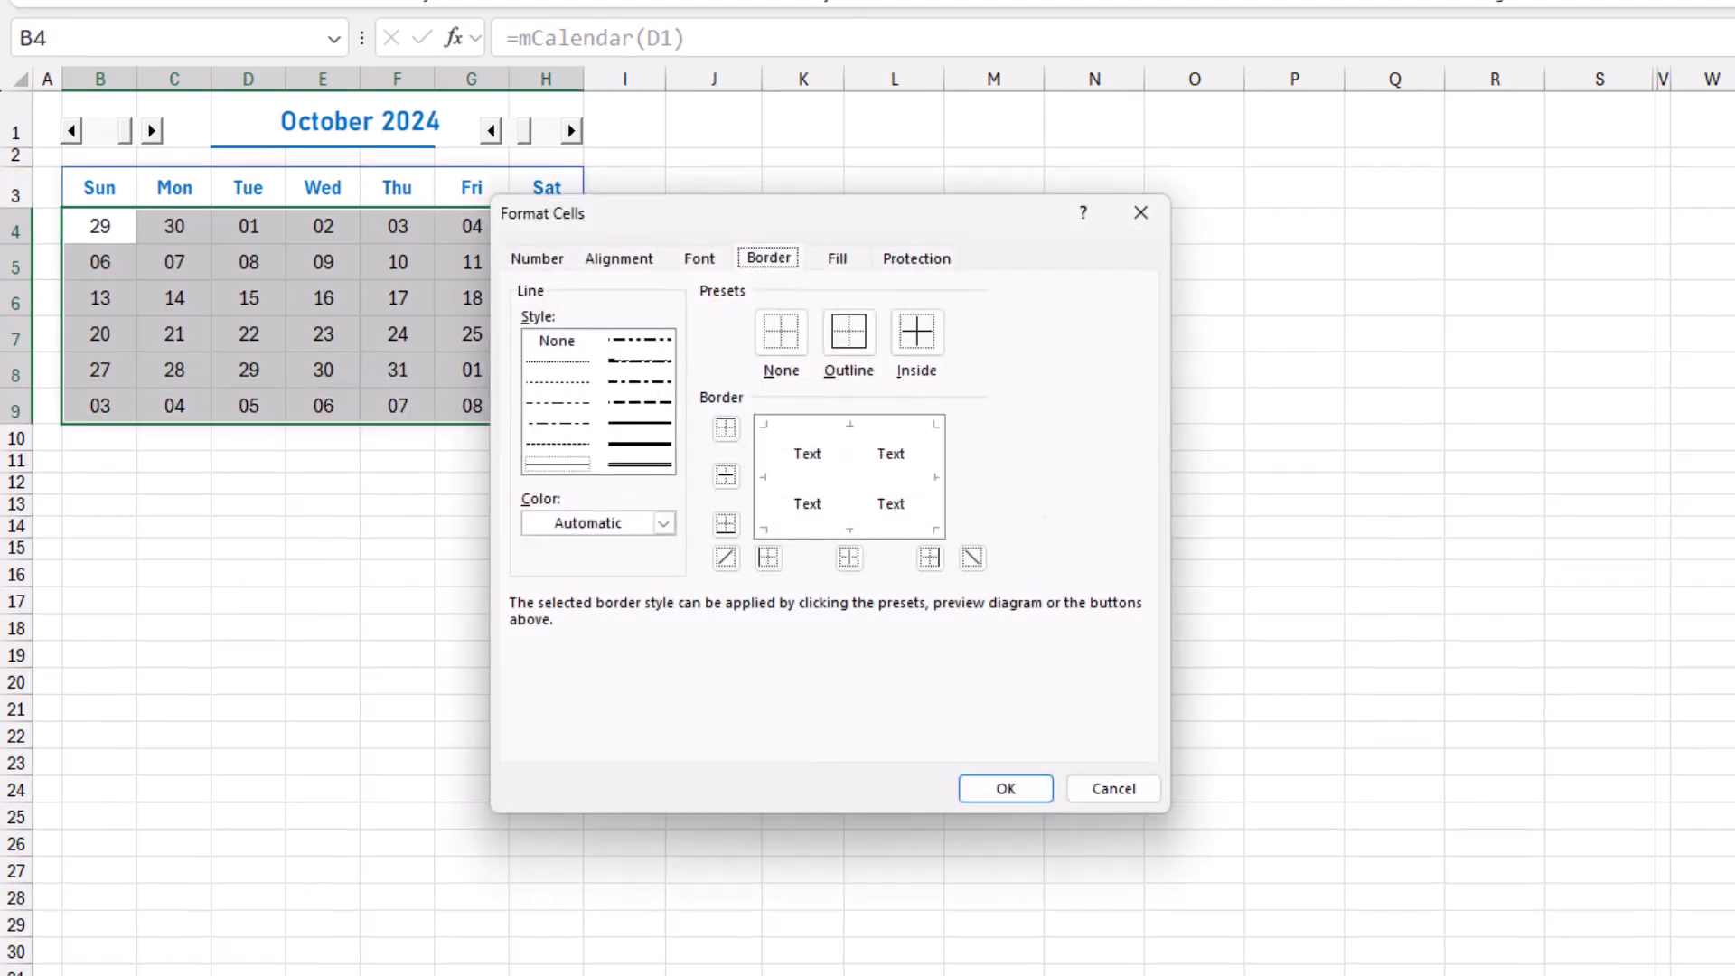
left_click(536, 259)
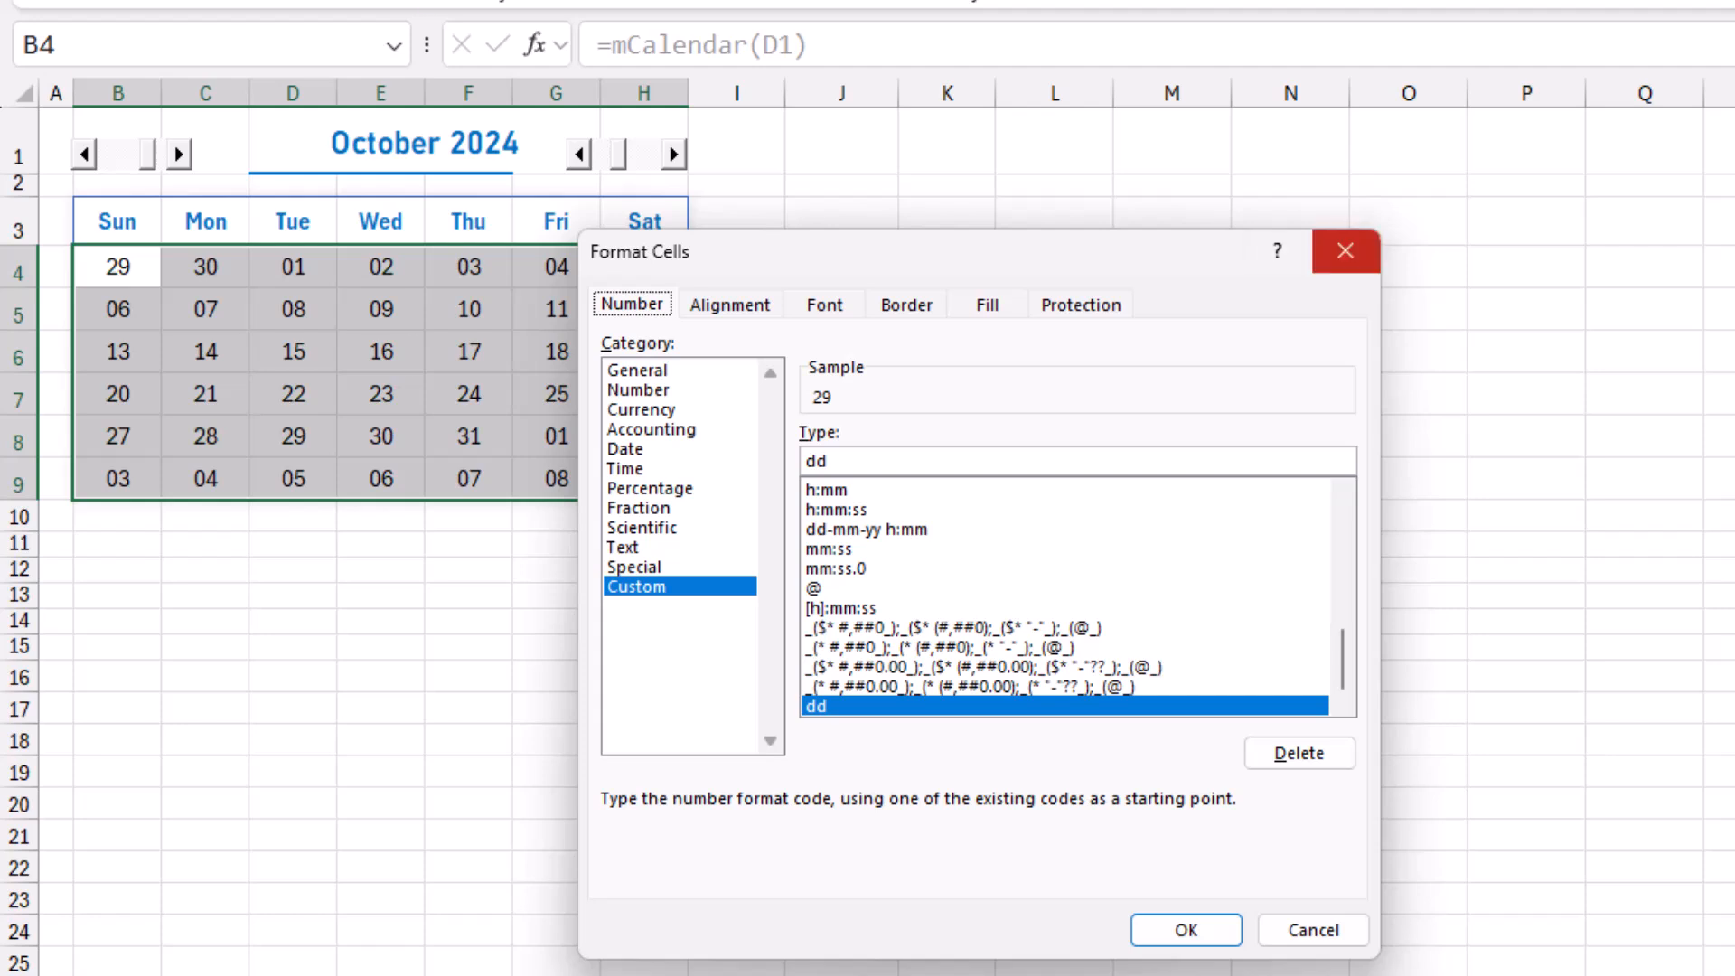
left_click(1346, 251)
left_click(1054, 351)
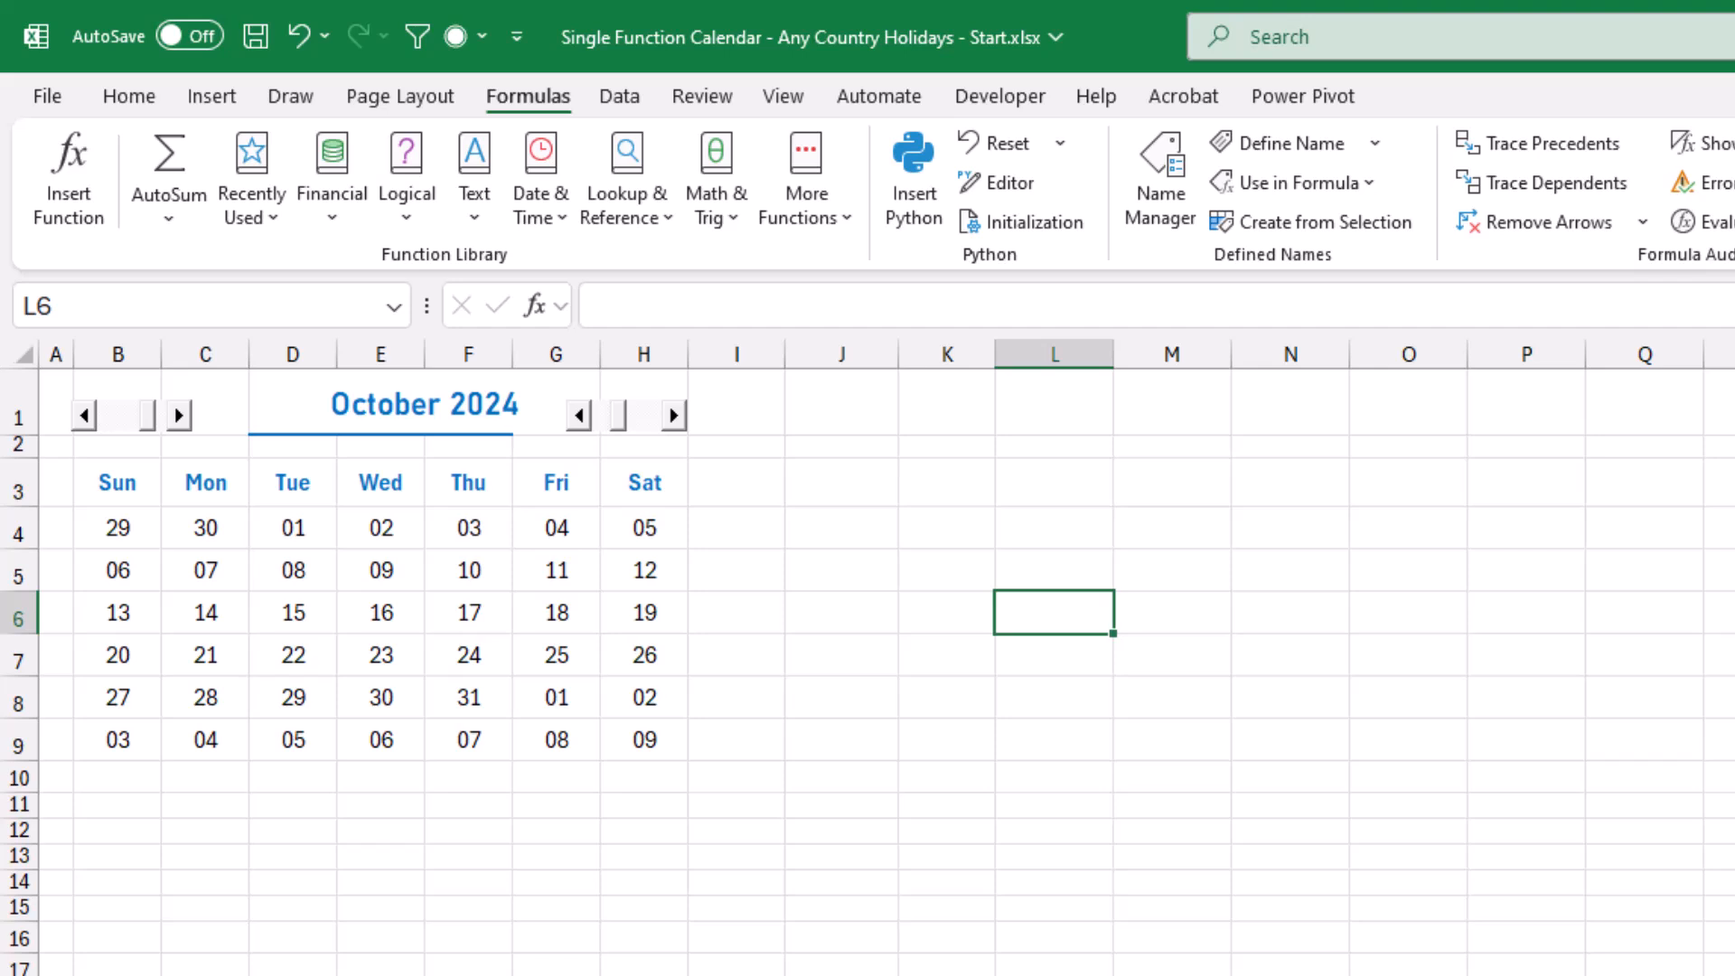
Start a formula-based conditional formatting rule for the calendar dates B4:H9 with the condition =Month(B4)<>$B$1.
left_click_drag(119, 528, 644, 740)
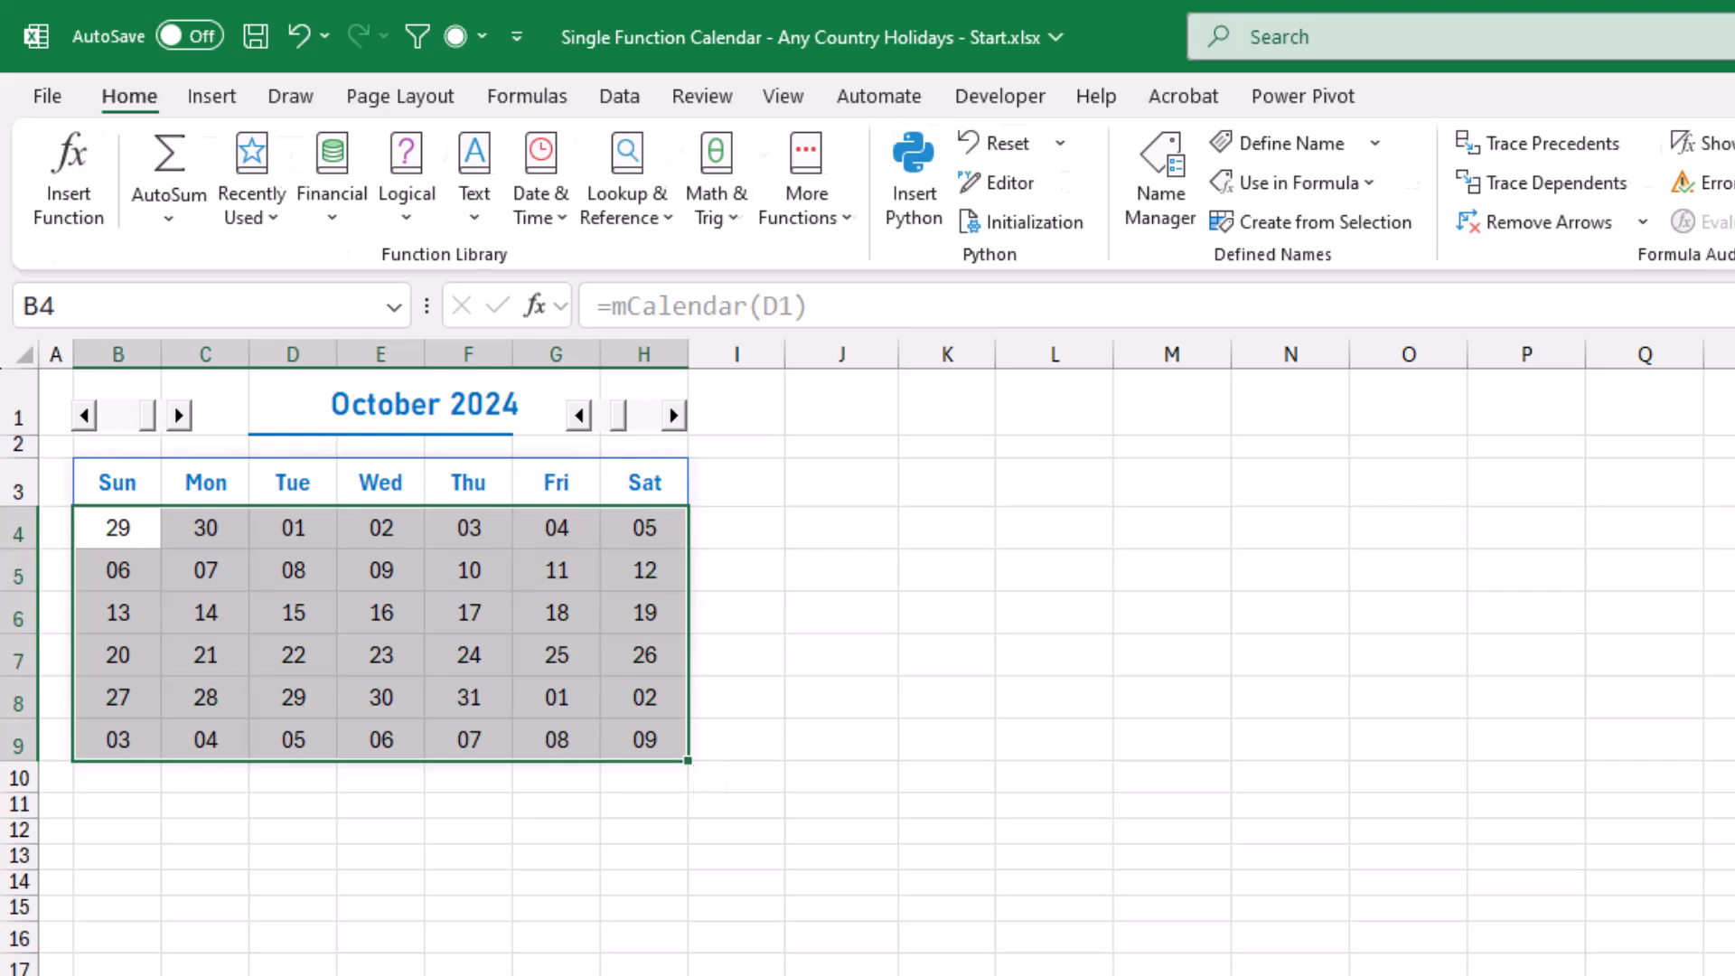
left_click(128, 96)
left_click(1197, 142)
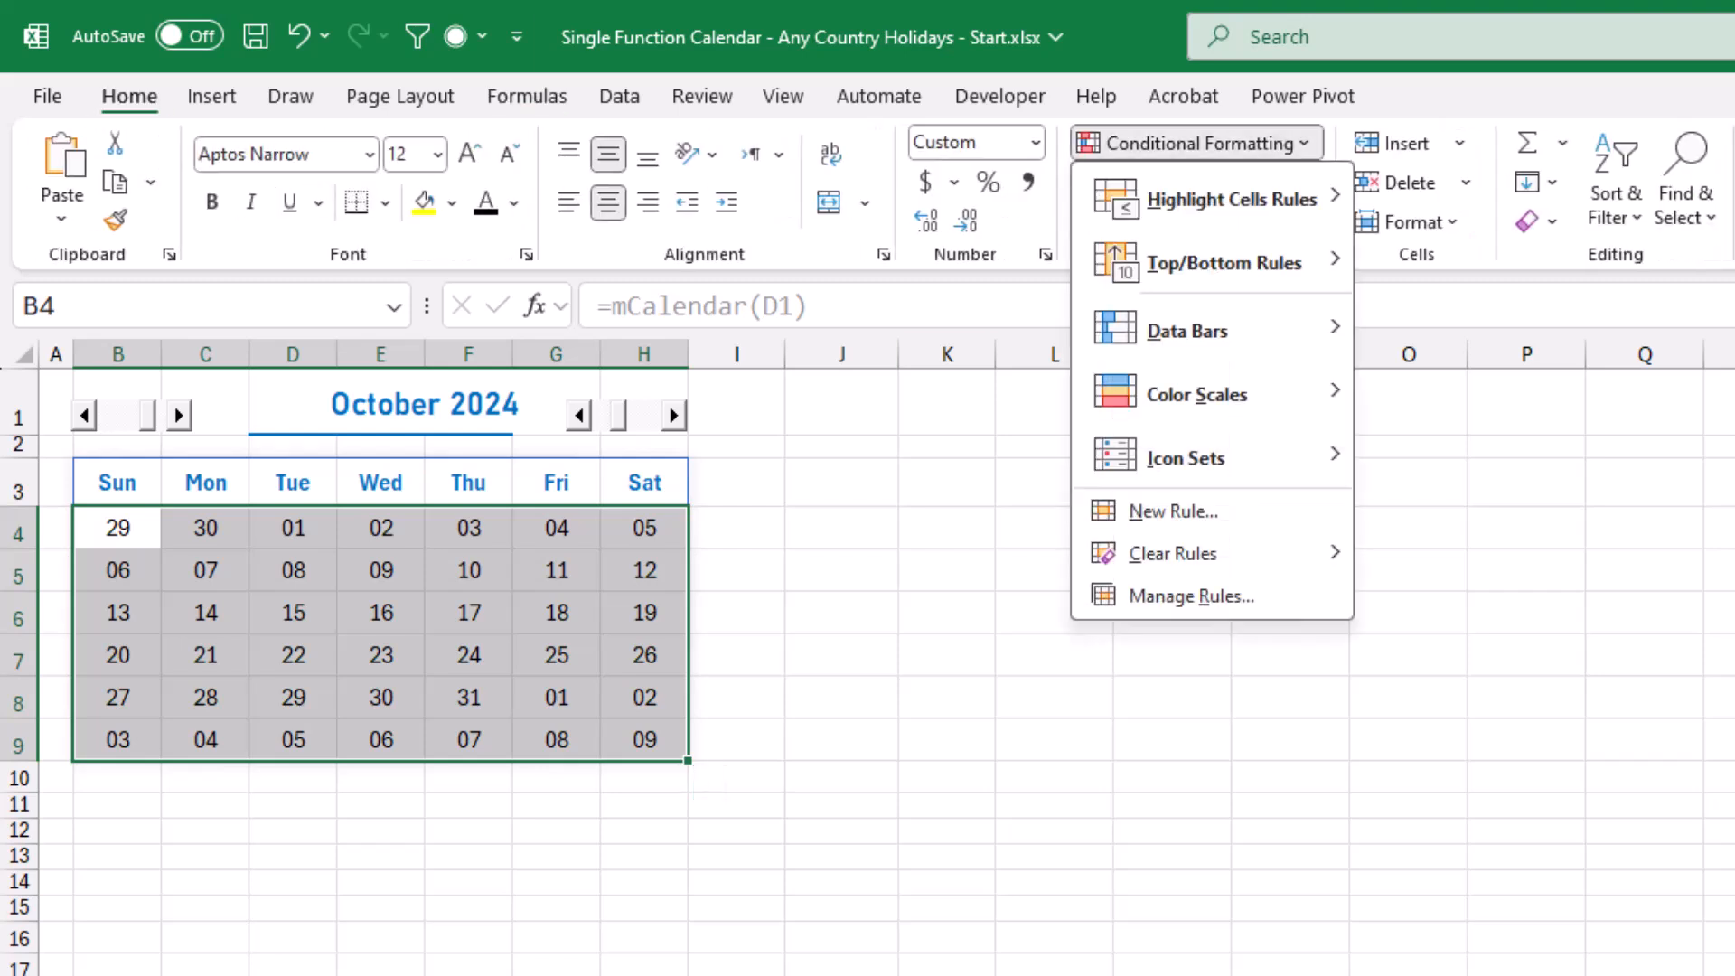
left_click(1175, 512)
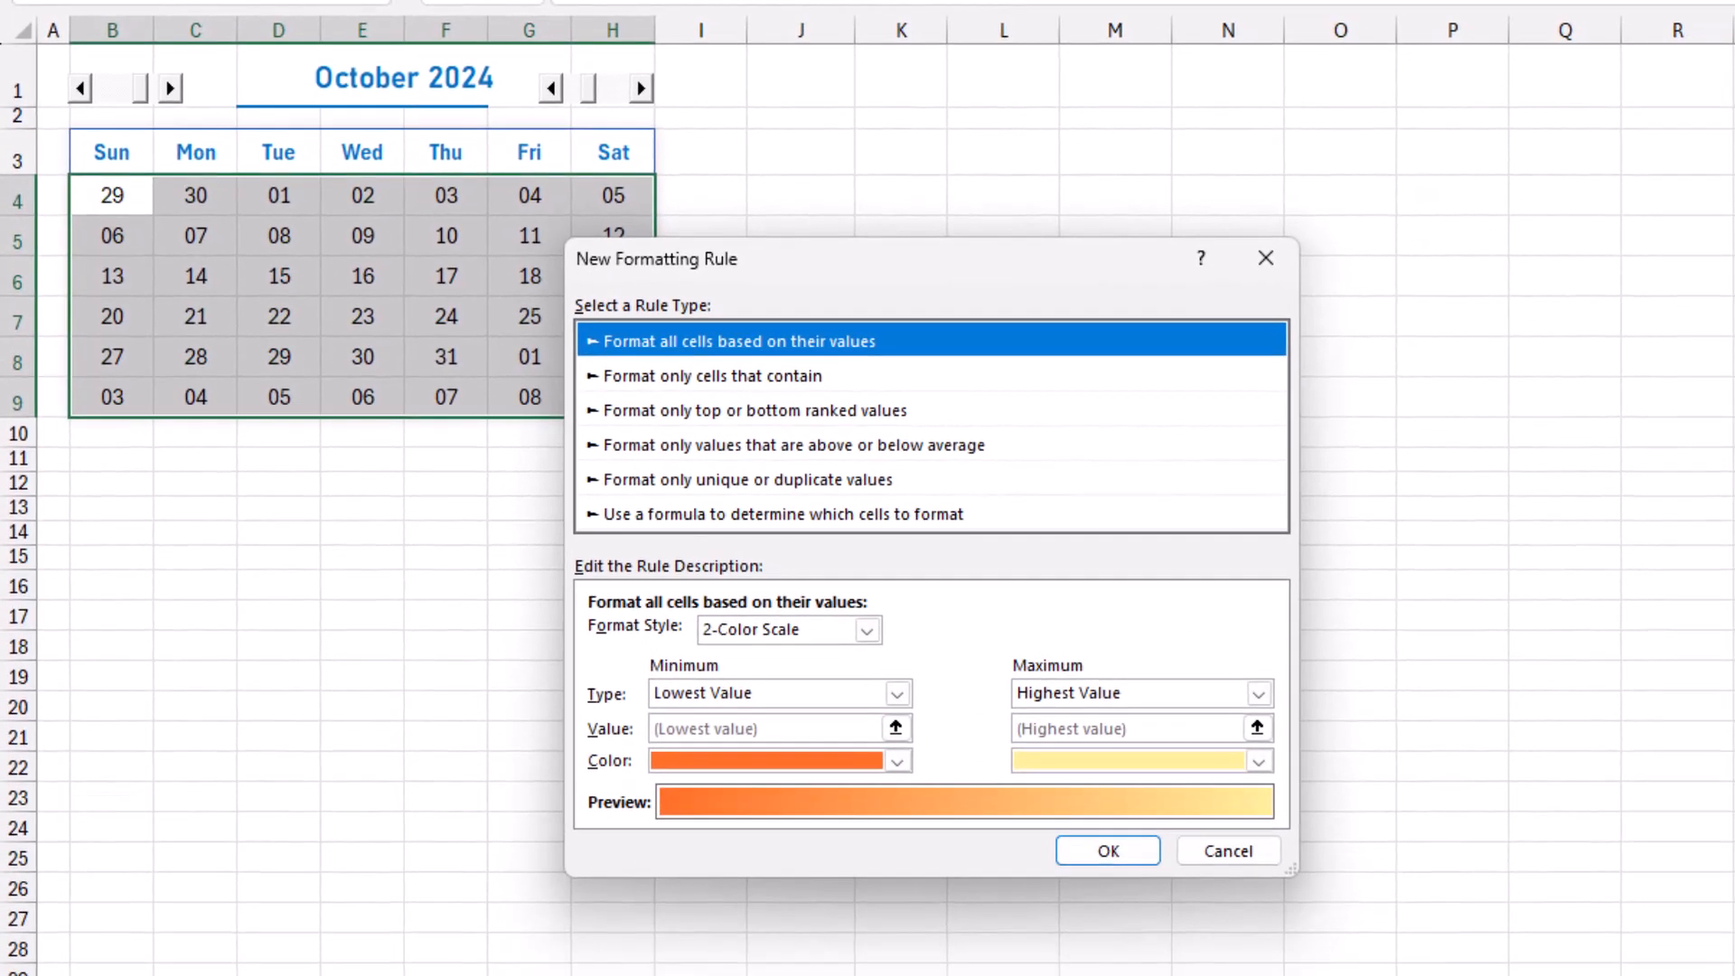
left_click(783, 514)
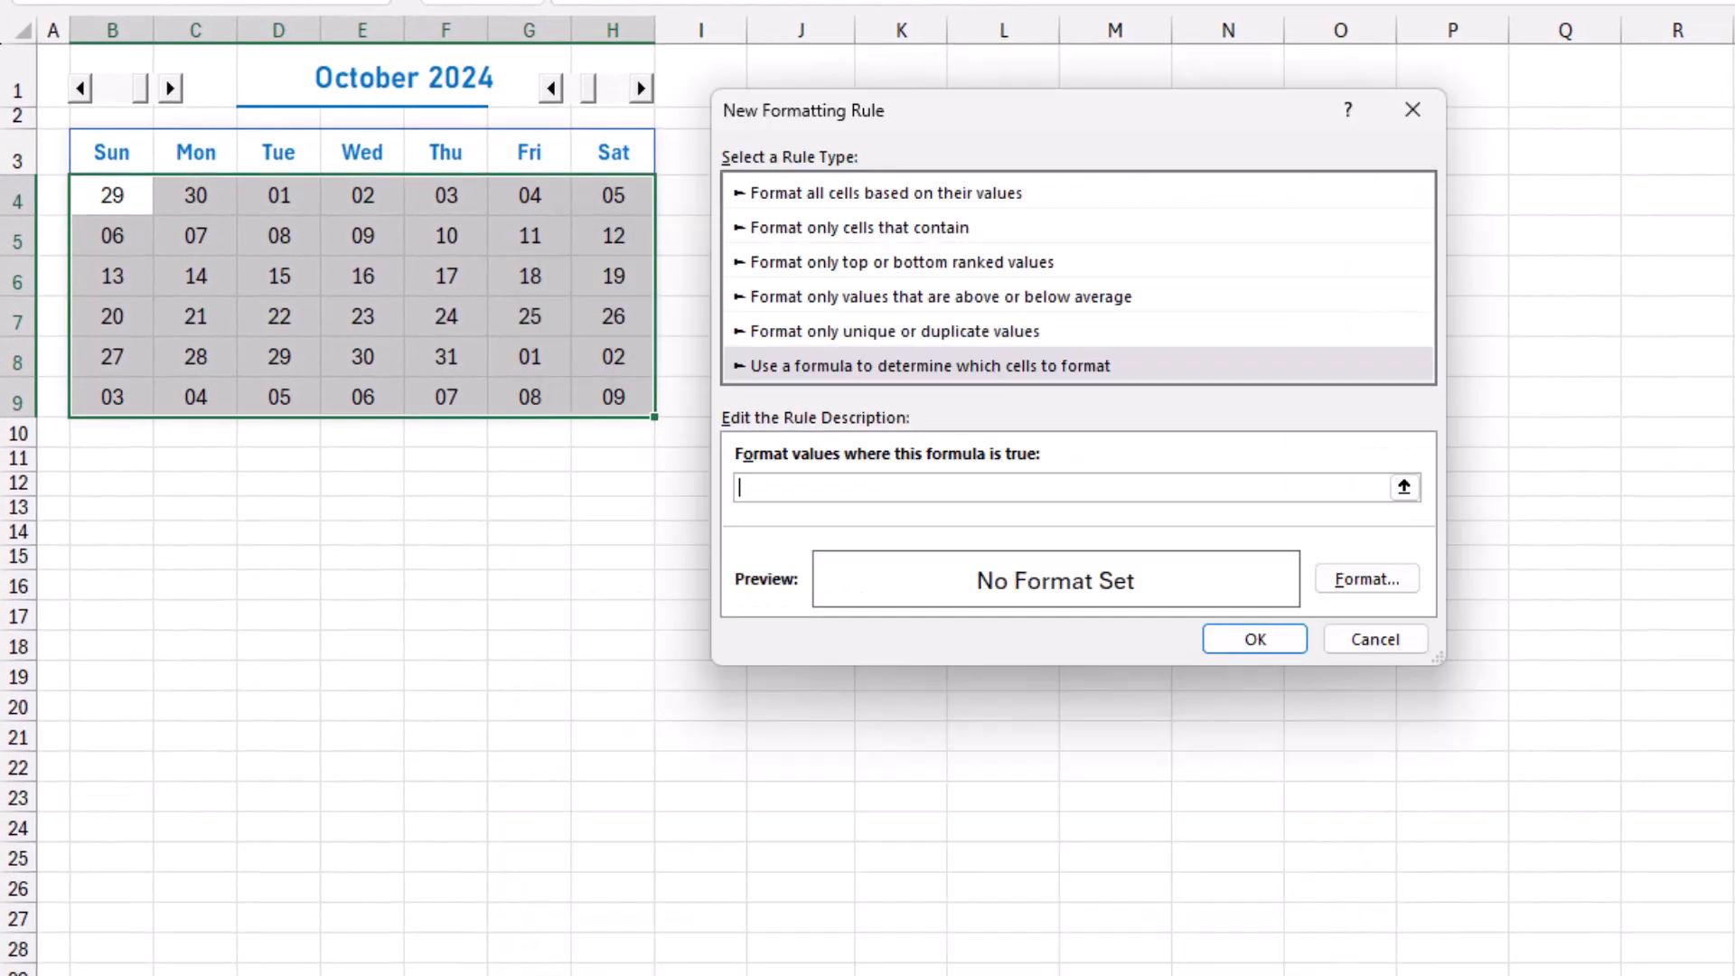
type("=Month(")
left_click(112, 195)
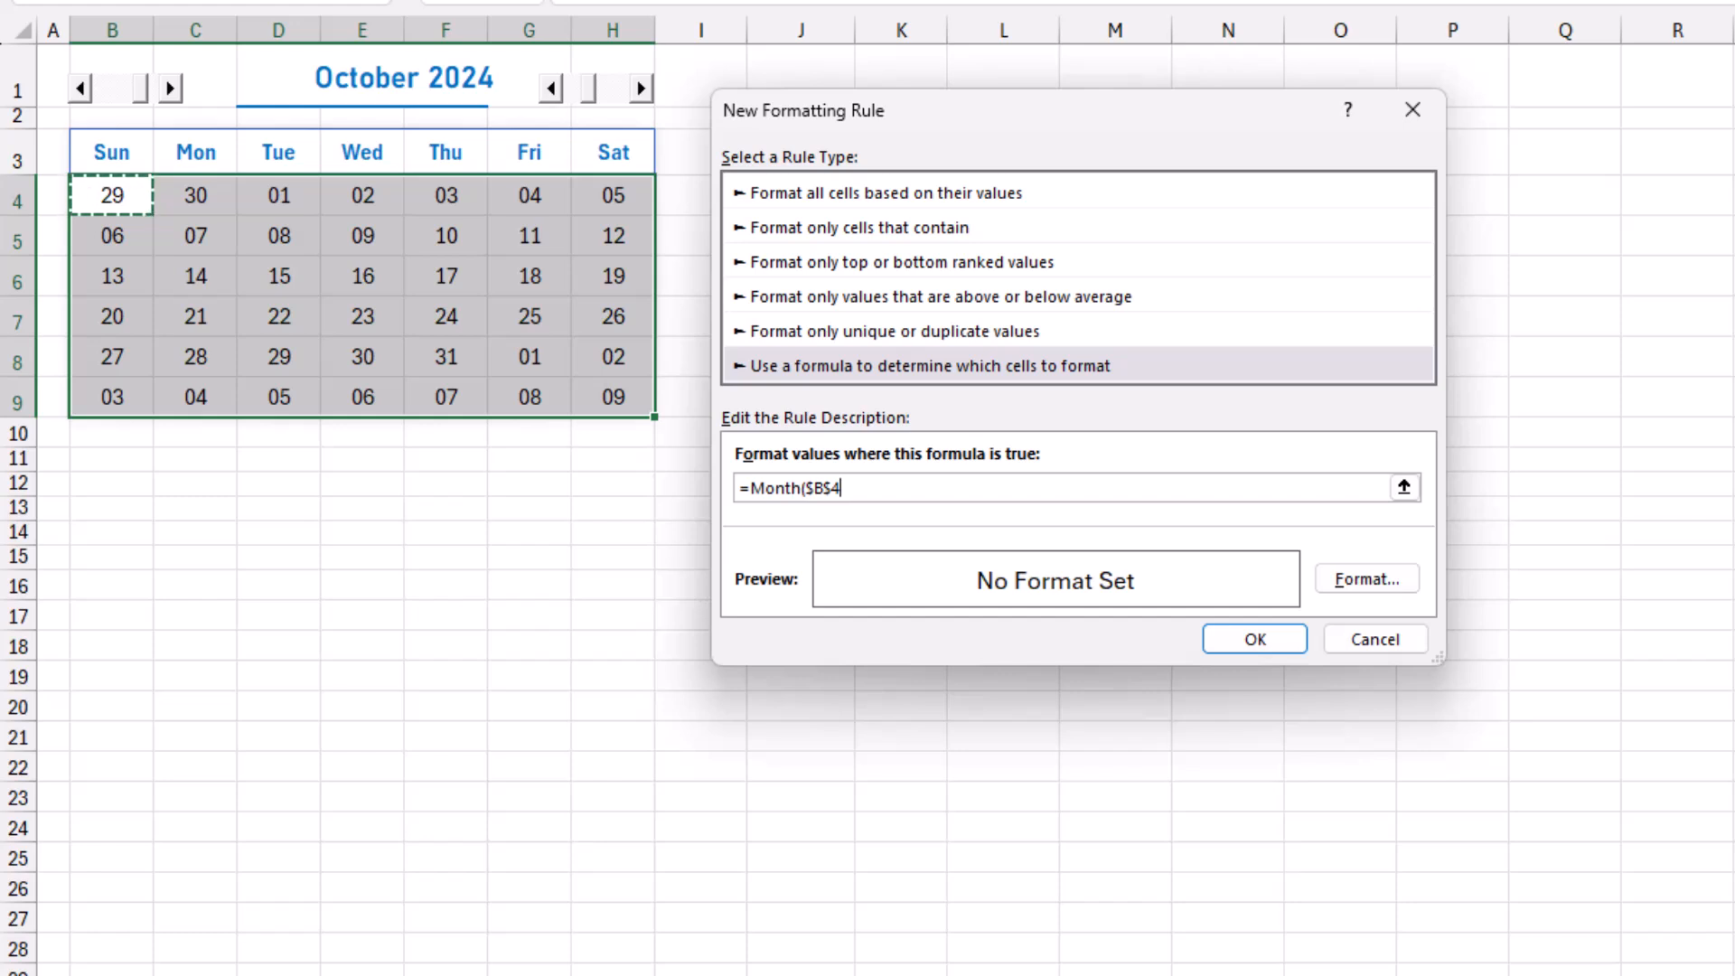
key("F4")
key("F4")
key("F4")
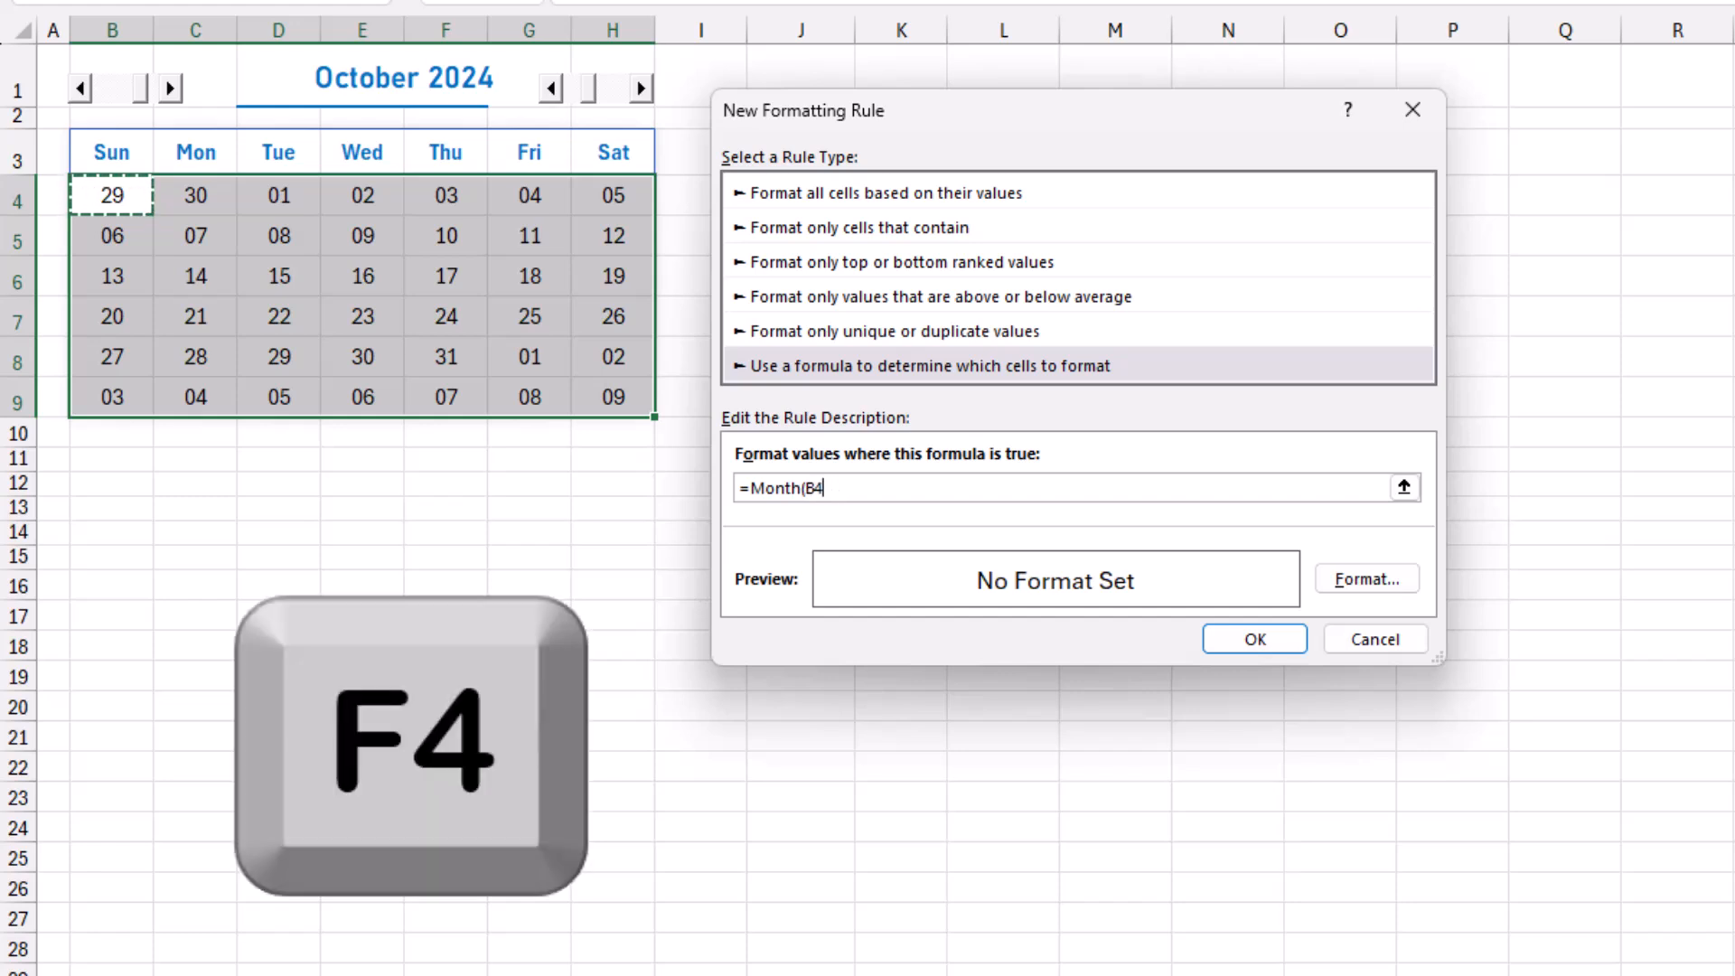
type(")")
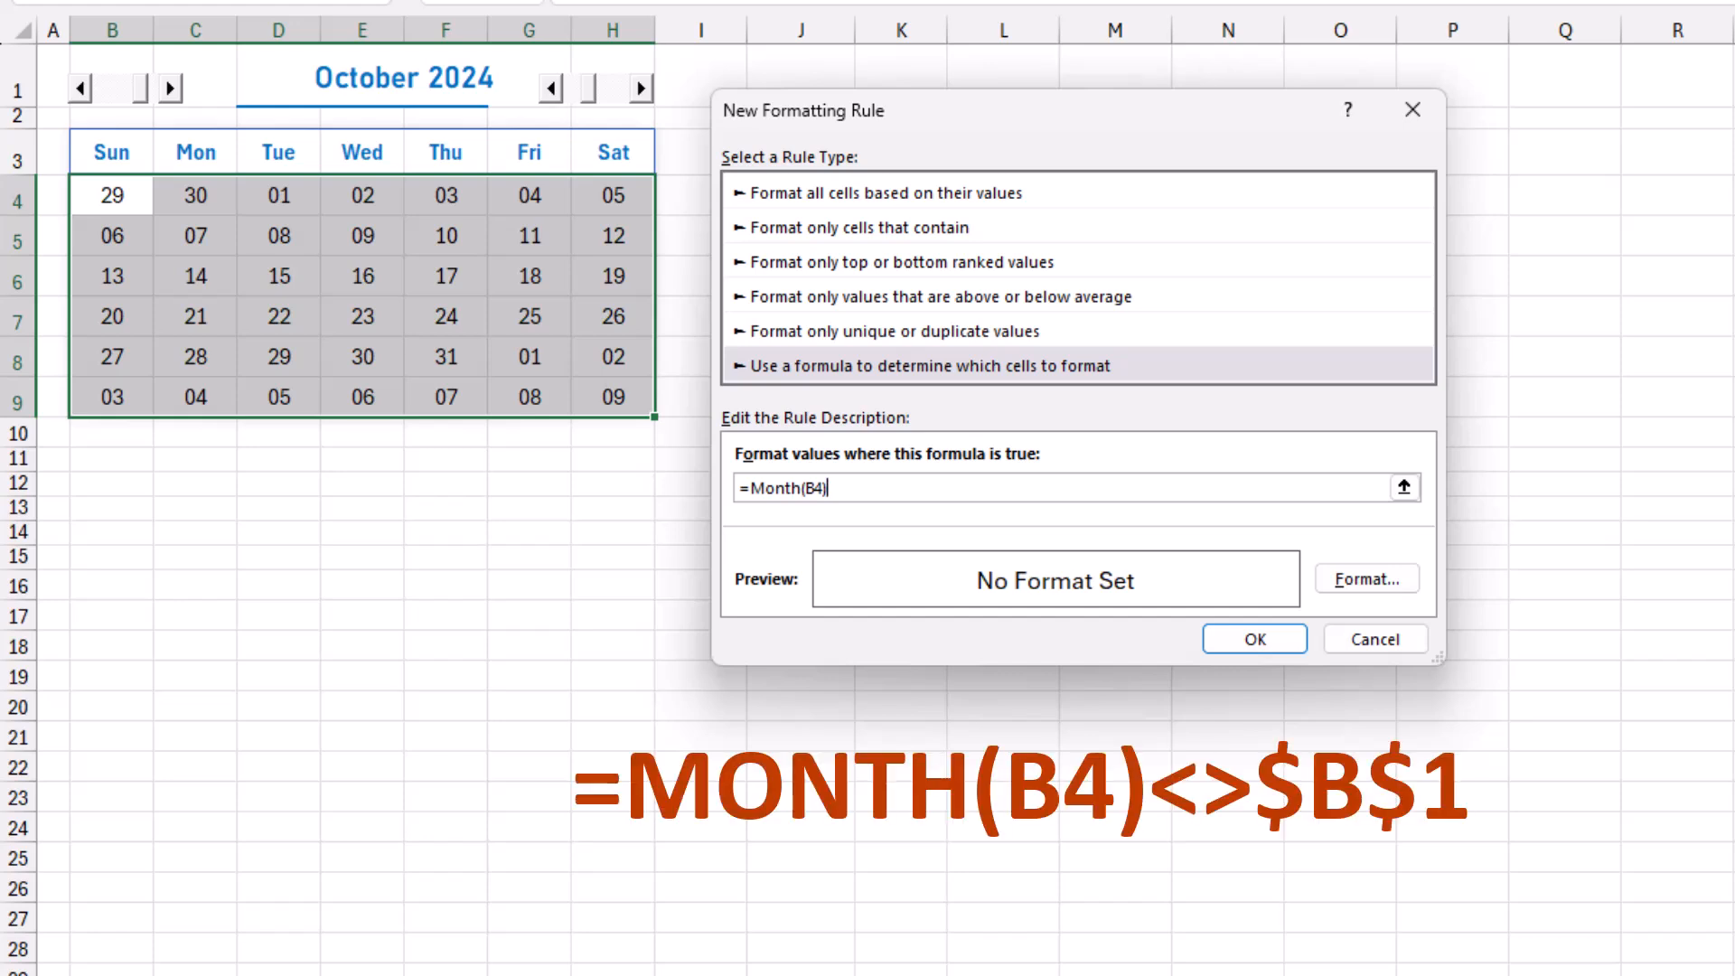
type("<>")
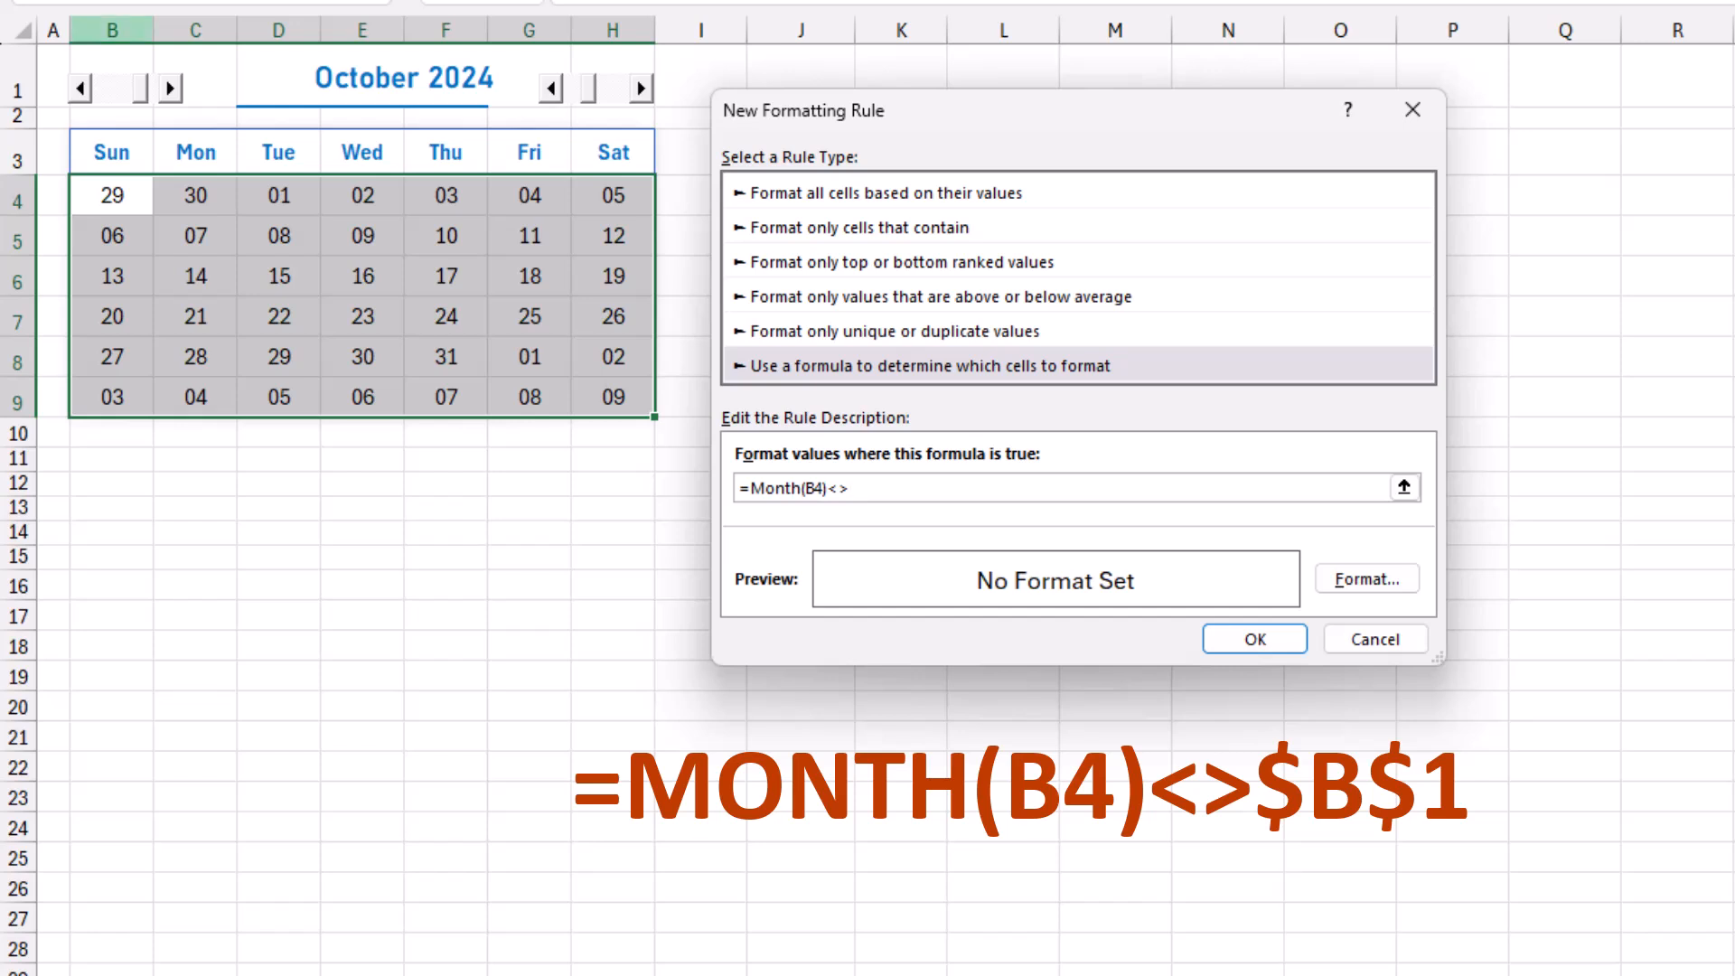
left_click(112, 60)
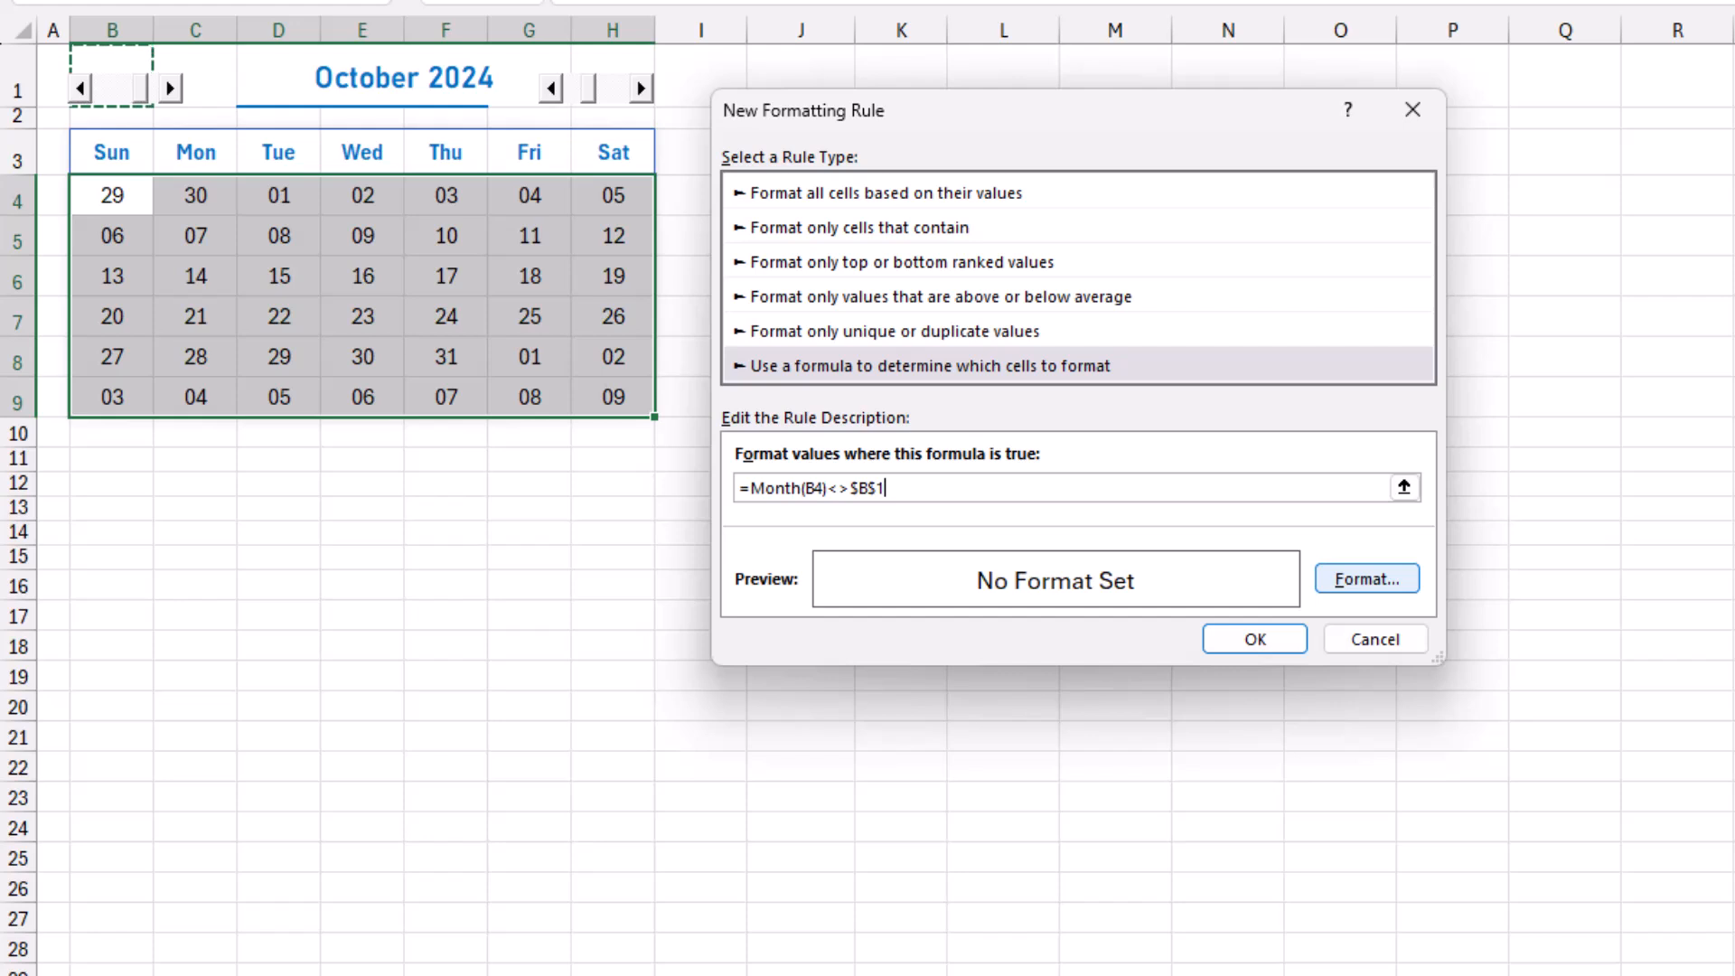
Give the rule for dates outside the current month a very light grey font colour and apply it.
left_click(1367, 579)
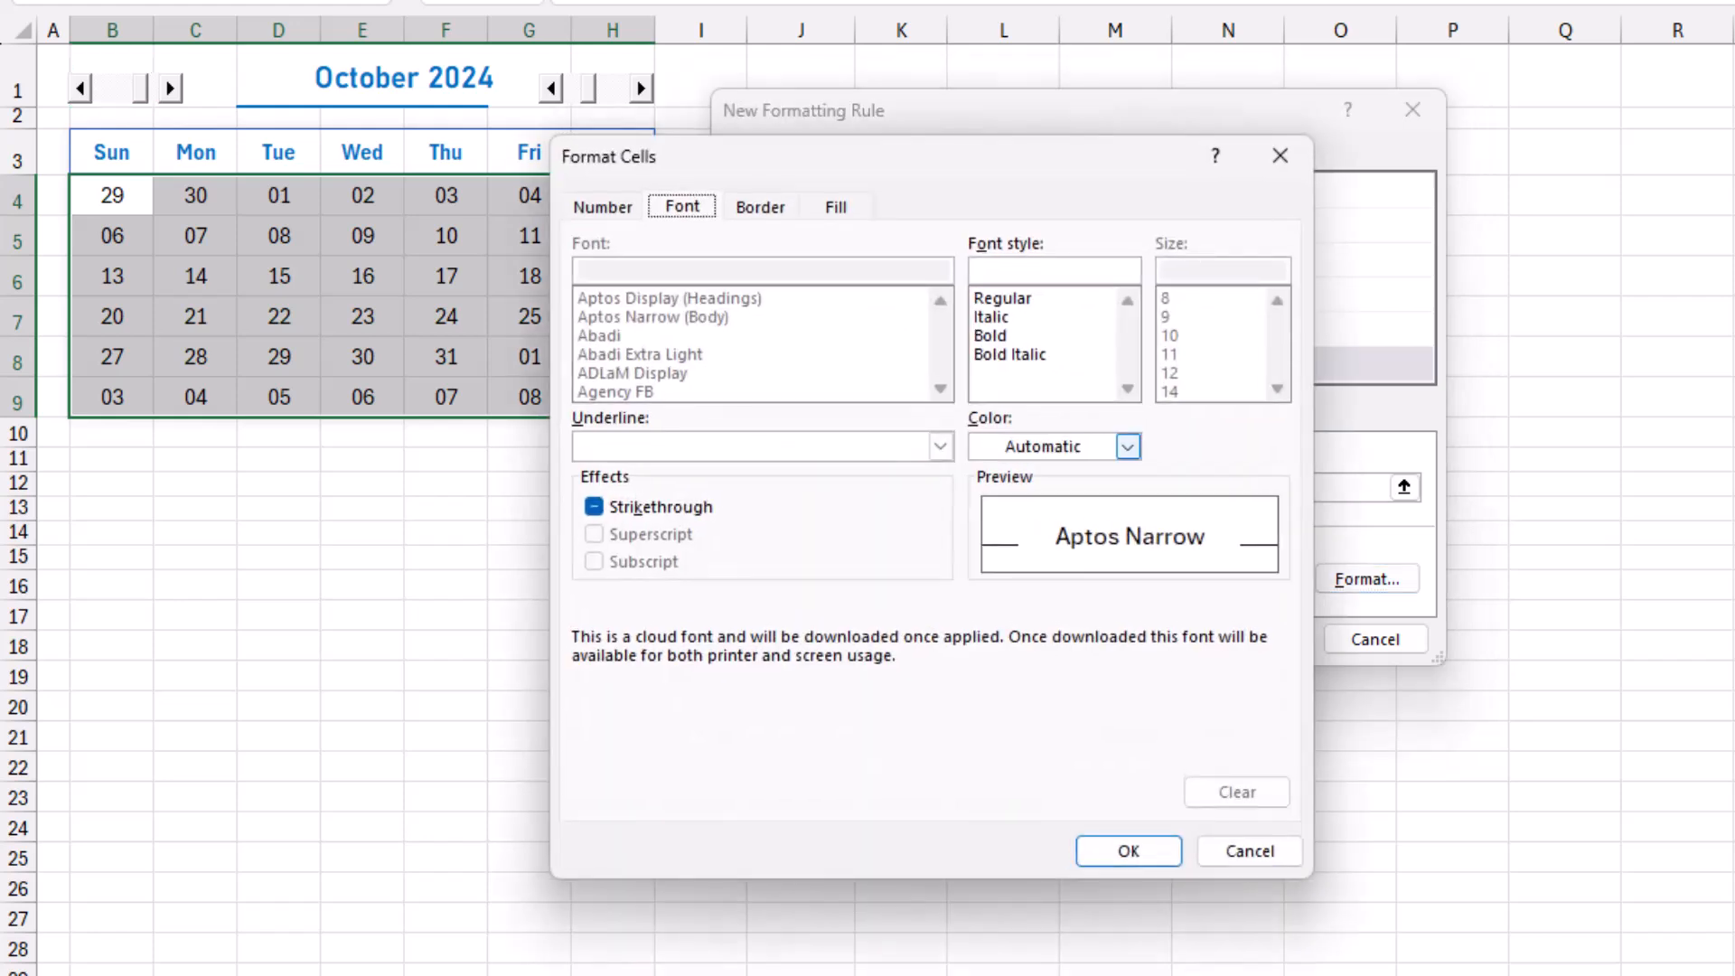
left_click(1128, 447)
left_click(992, 624)
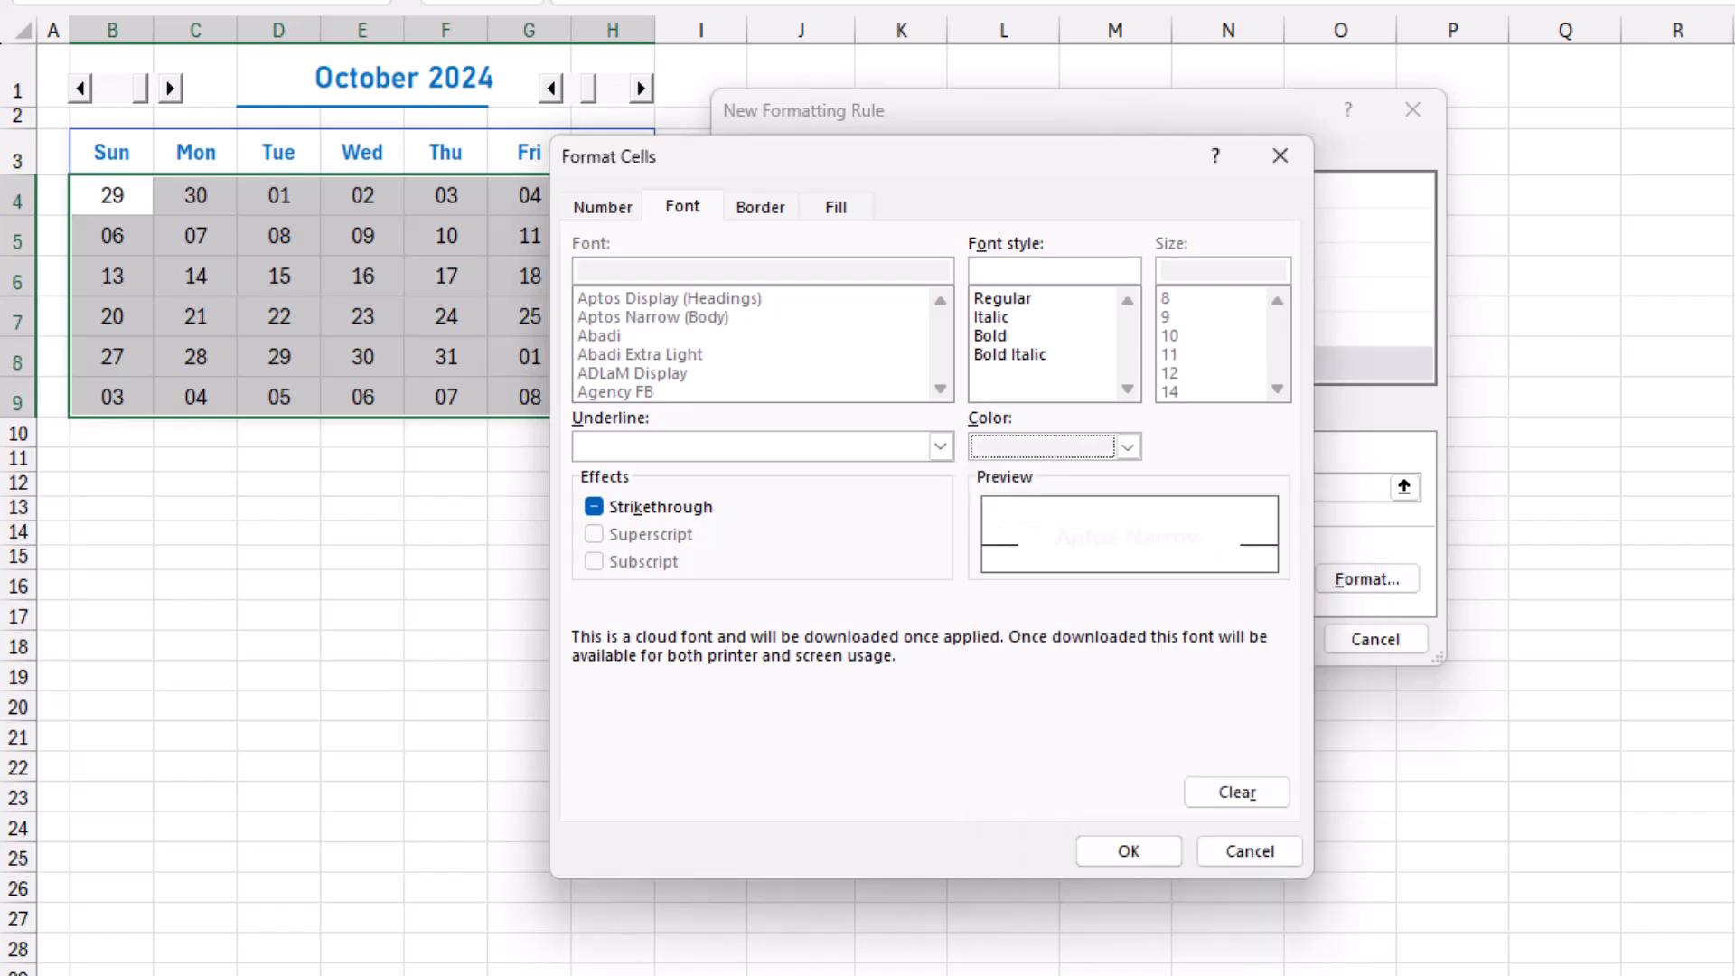
left_click(1129, 851)
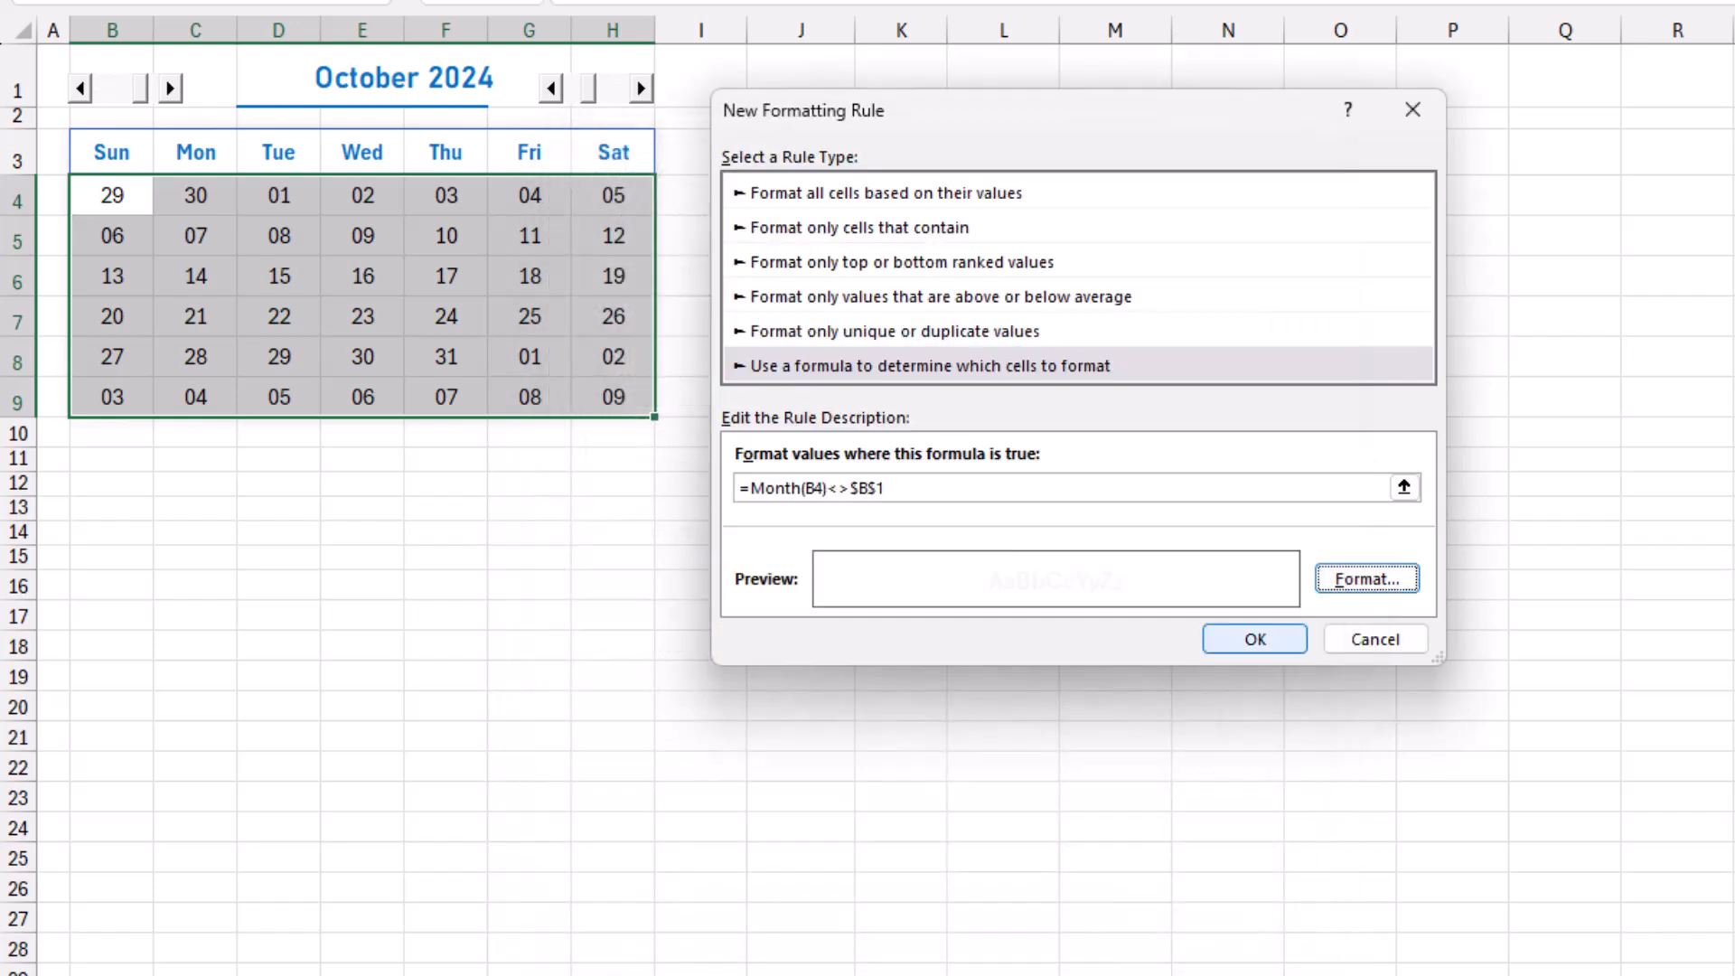
left_click(1255, 638)
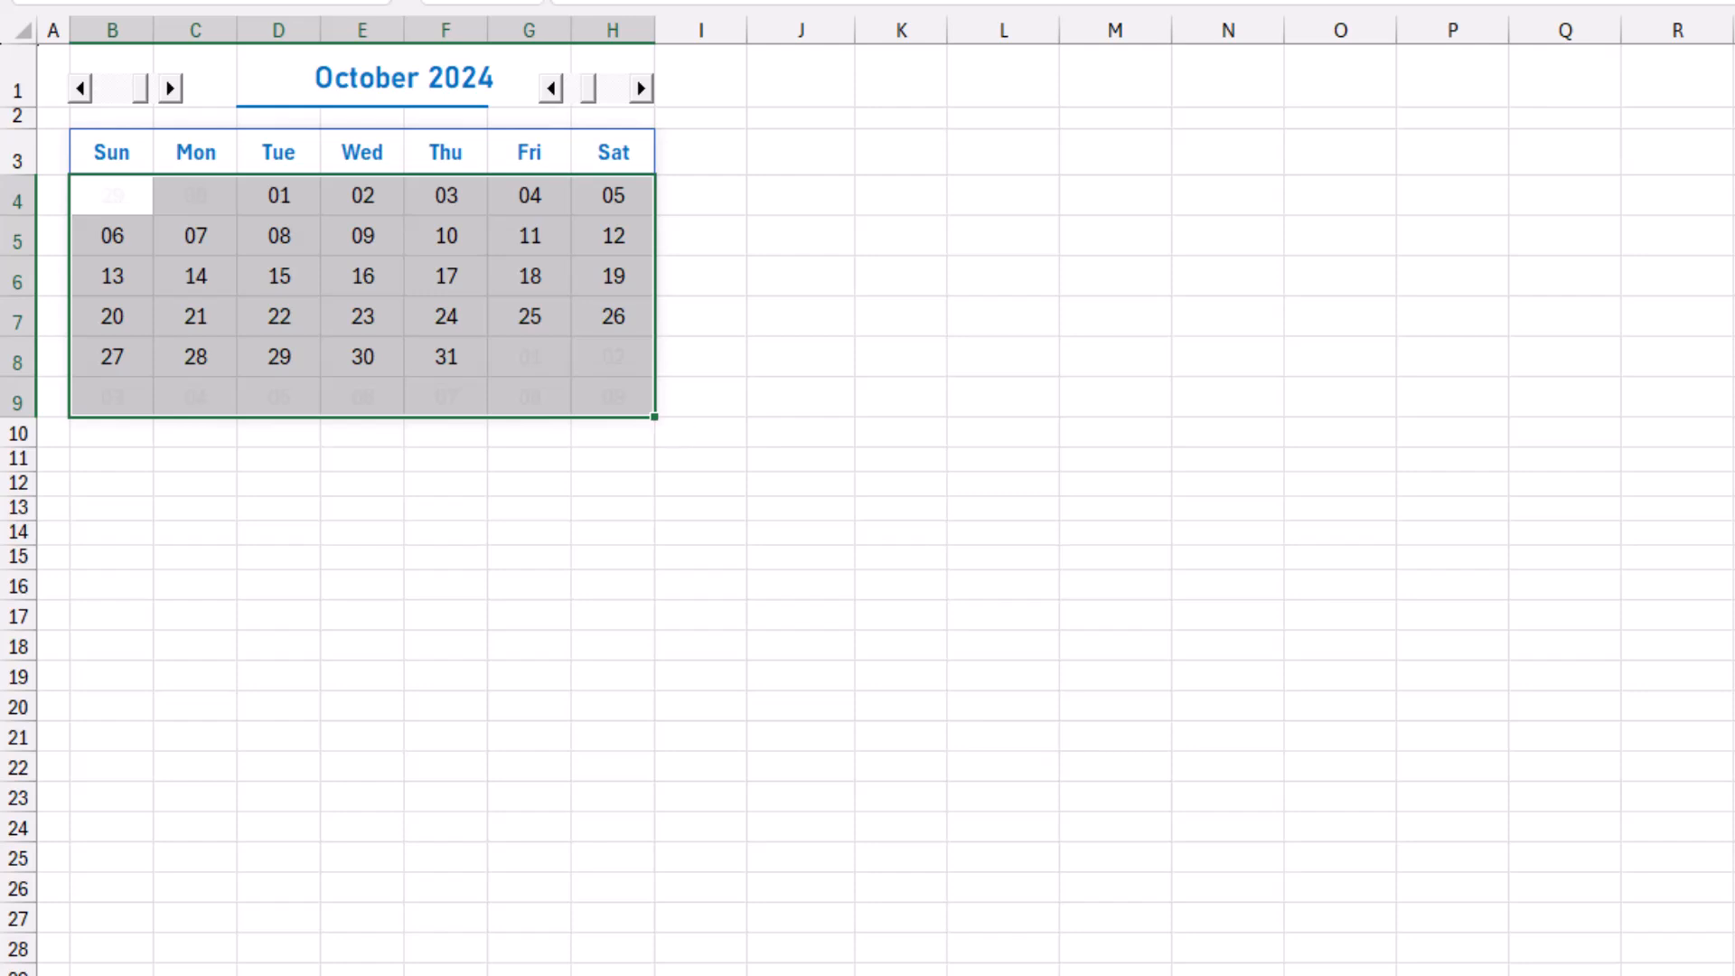
Start another formula-based conditional formatting rule for B3:H9, including the weekday headers, with the condition =$B$3<>"".
left_click_drag(112, 151, 612, 396)
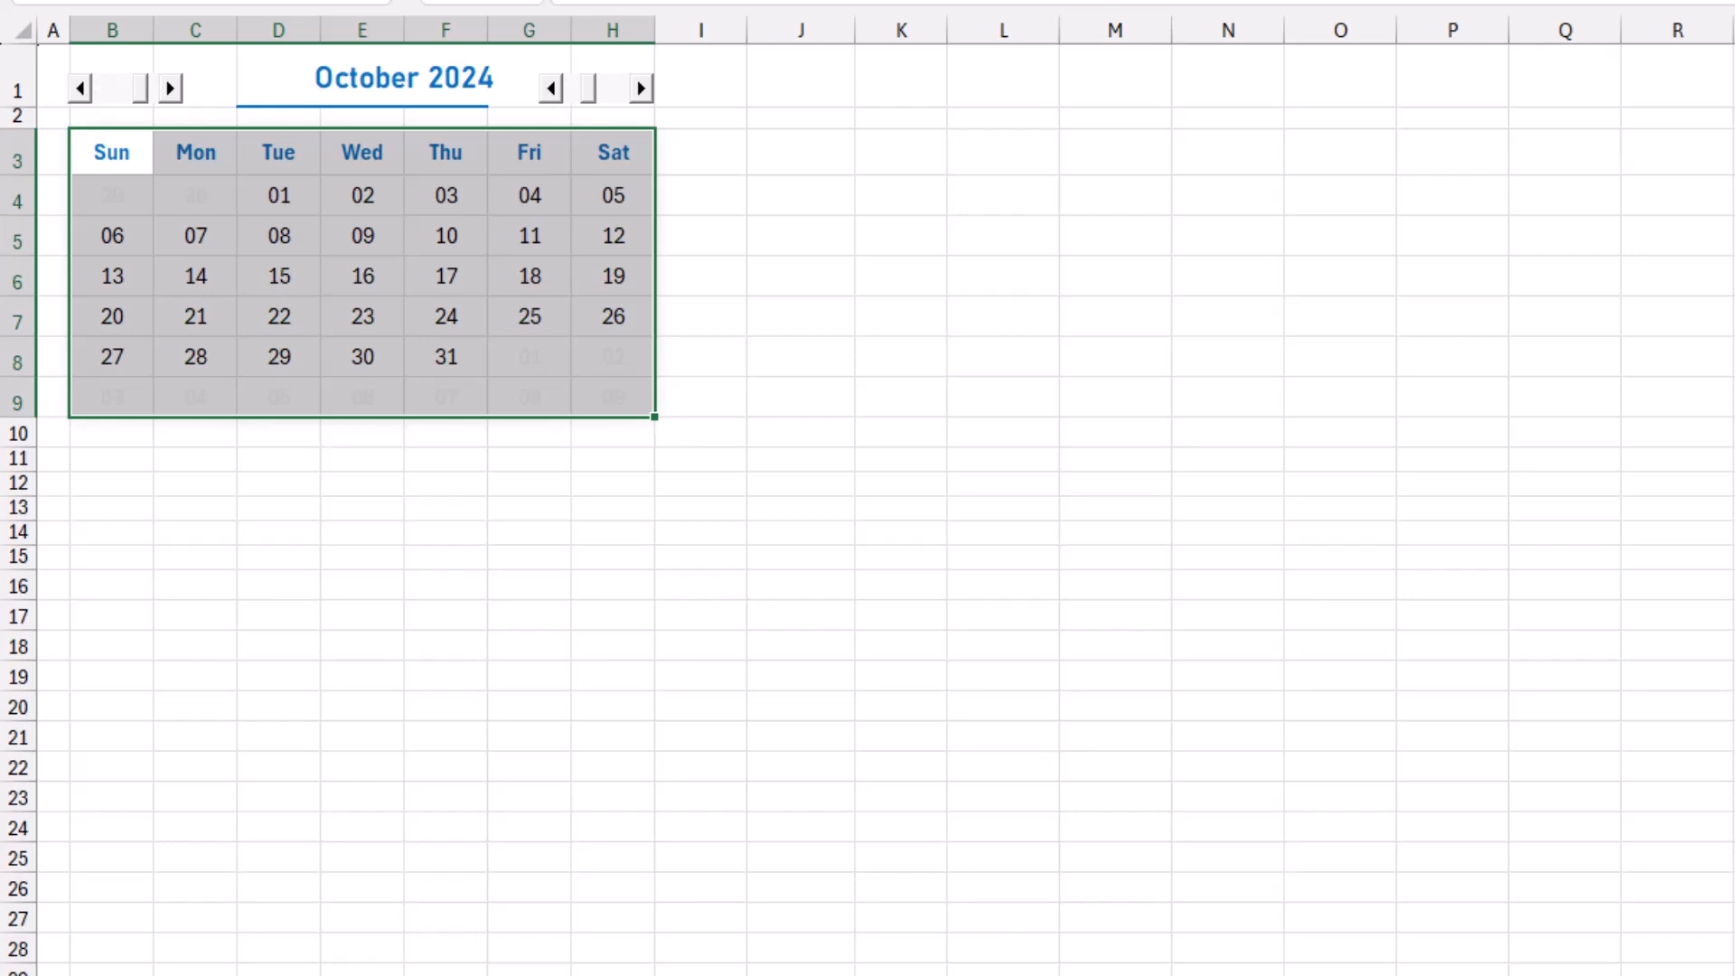
left_click(1049, 2)
left_click(1116, 179)
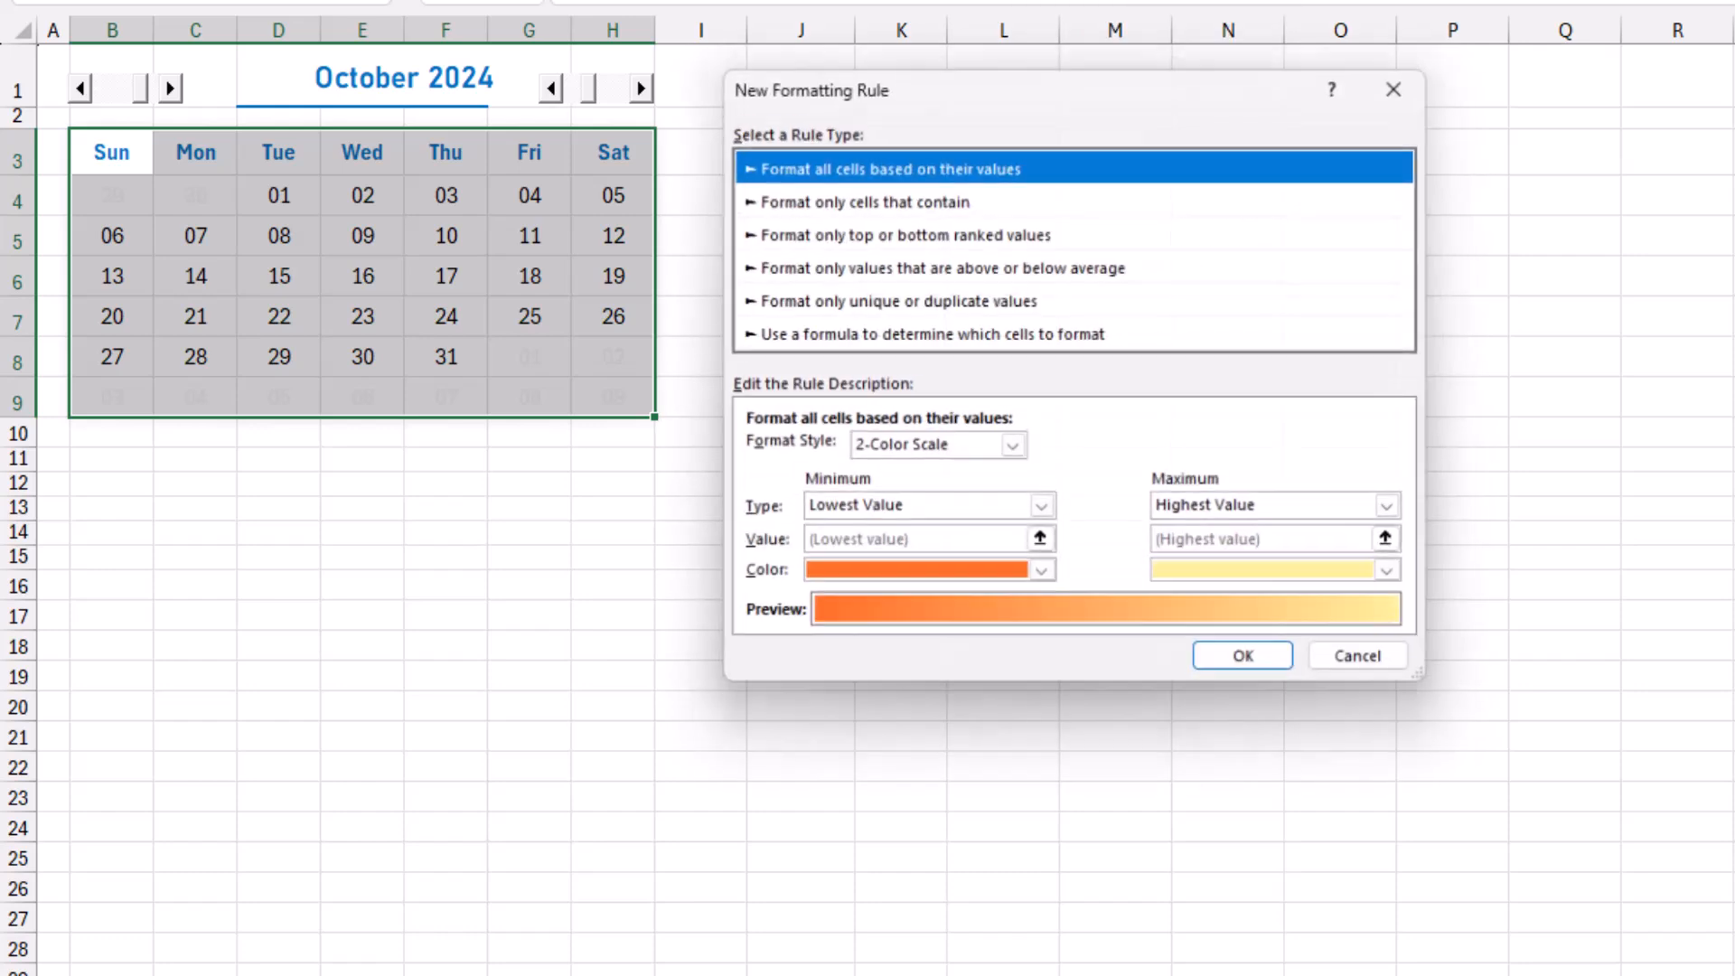
left_click(929, 334)
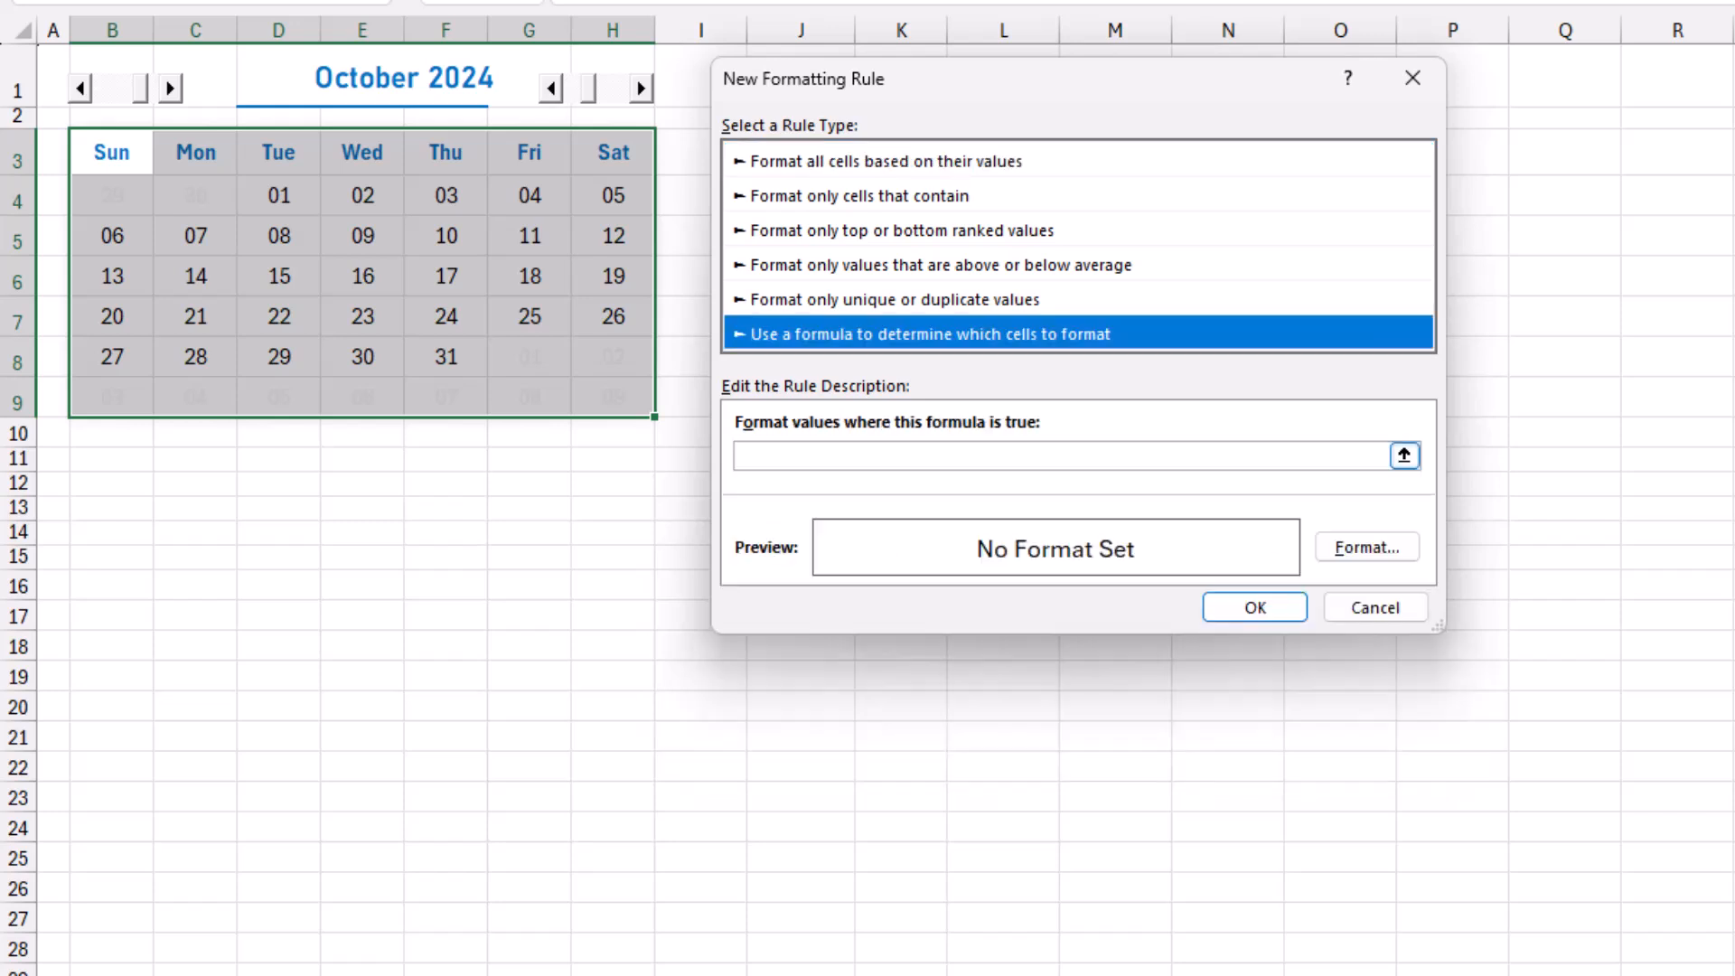
left_click(1061, 456)
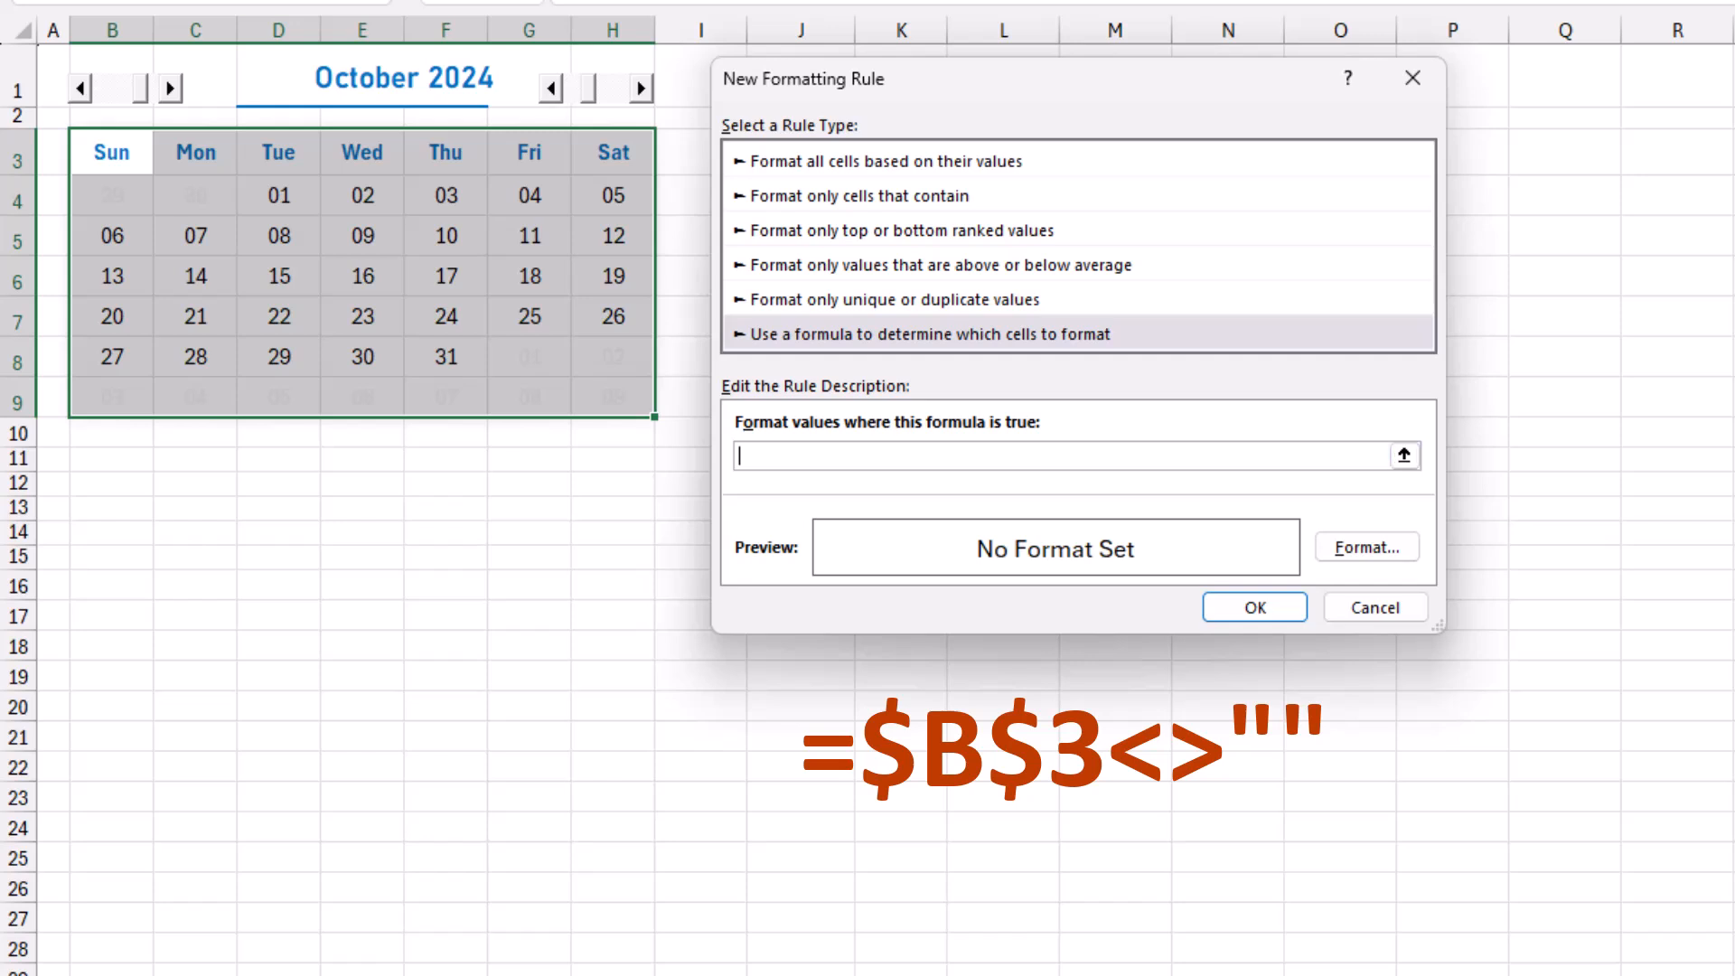
left_click(112, 153)
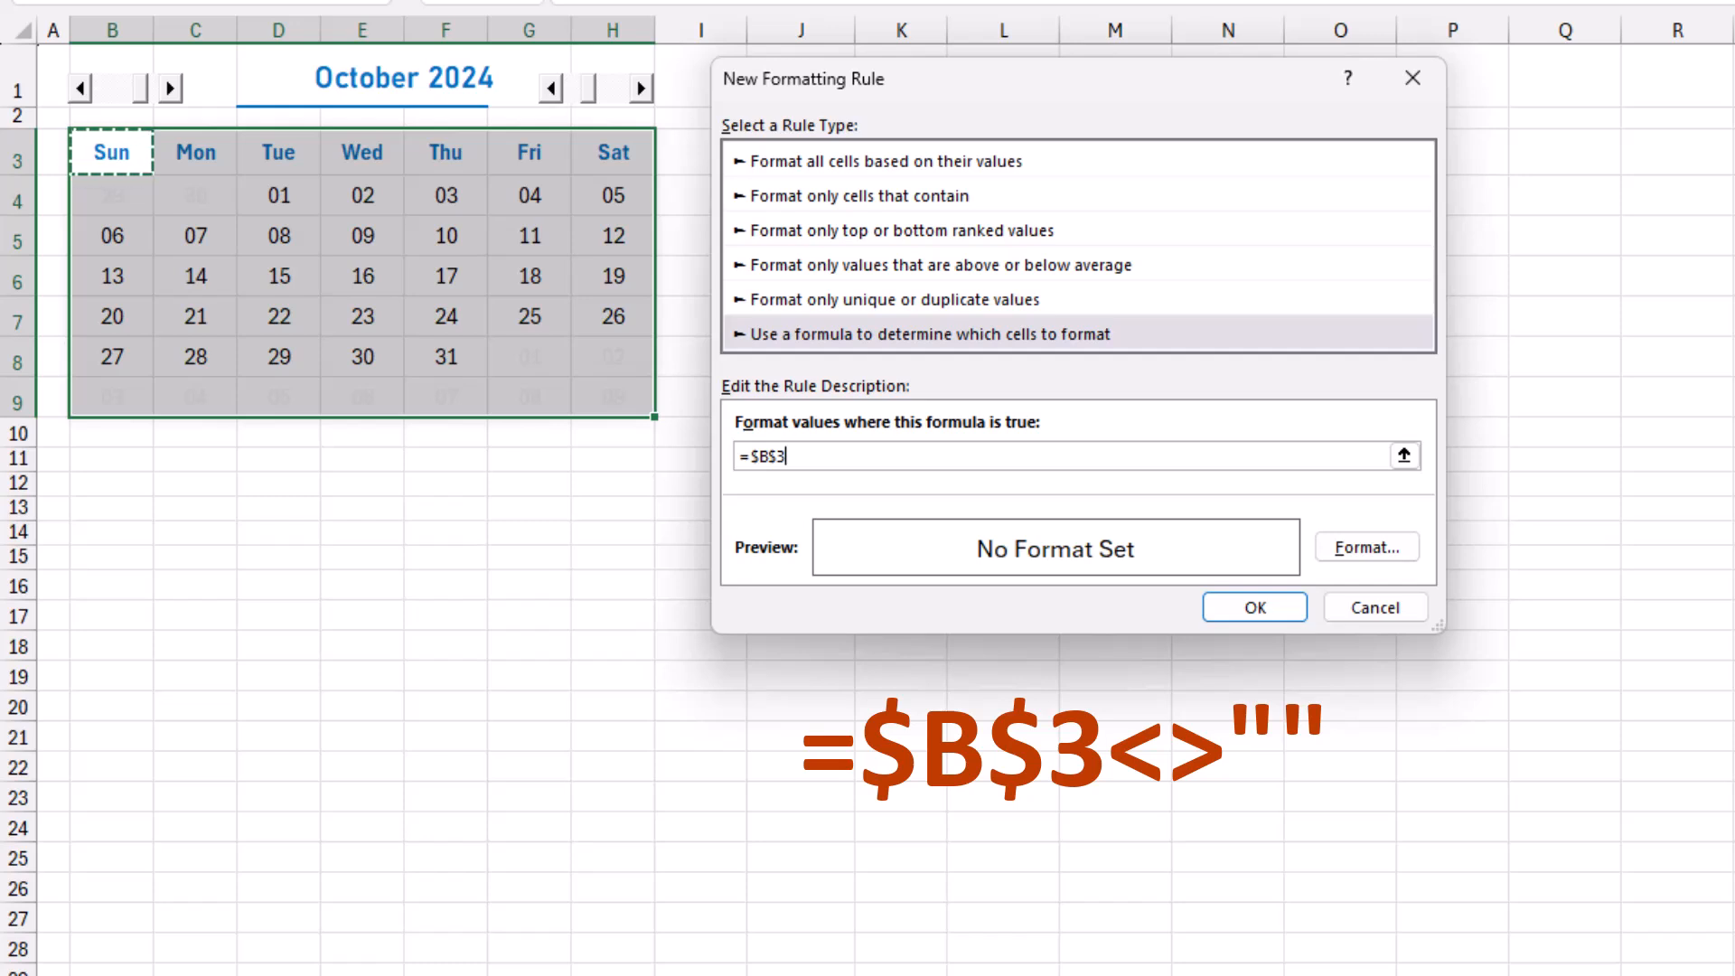
type("<>\"\"")
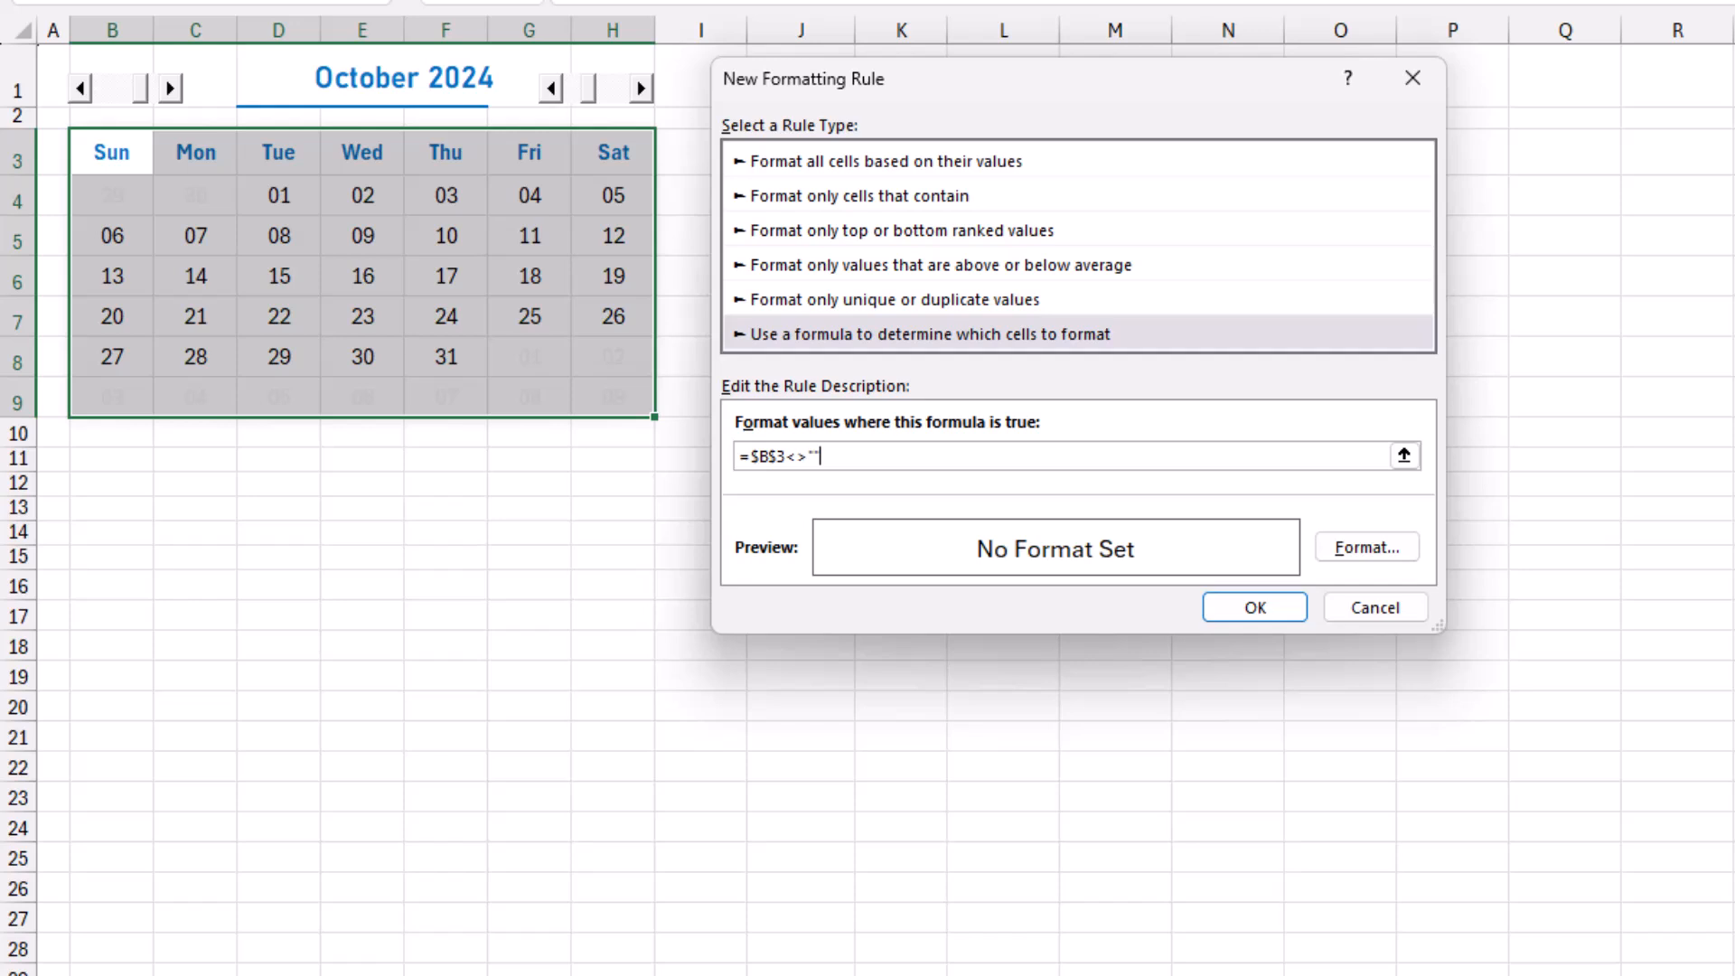
Give the B3:H9 rule a solid blue outline border and apply it to the calendar grid.
left_click(1367, 546)
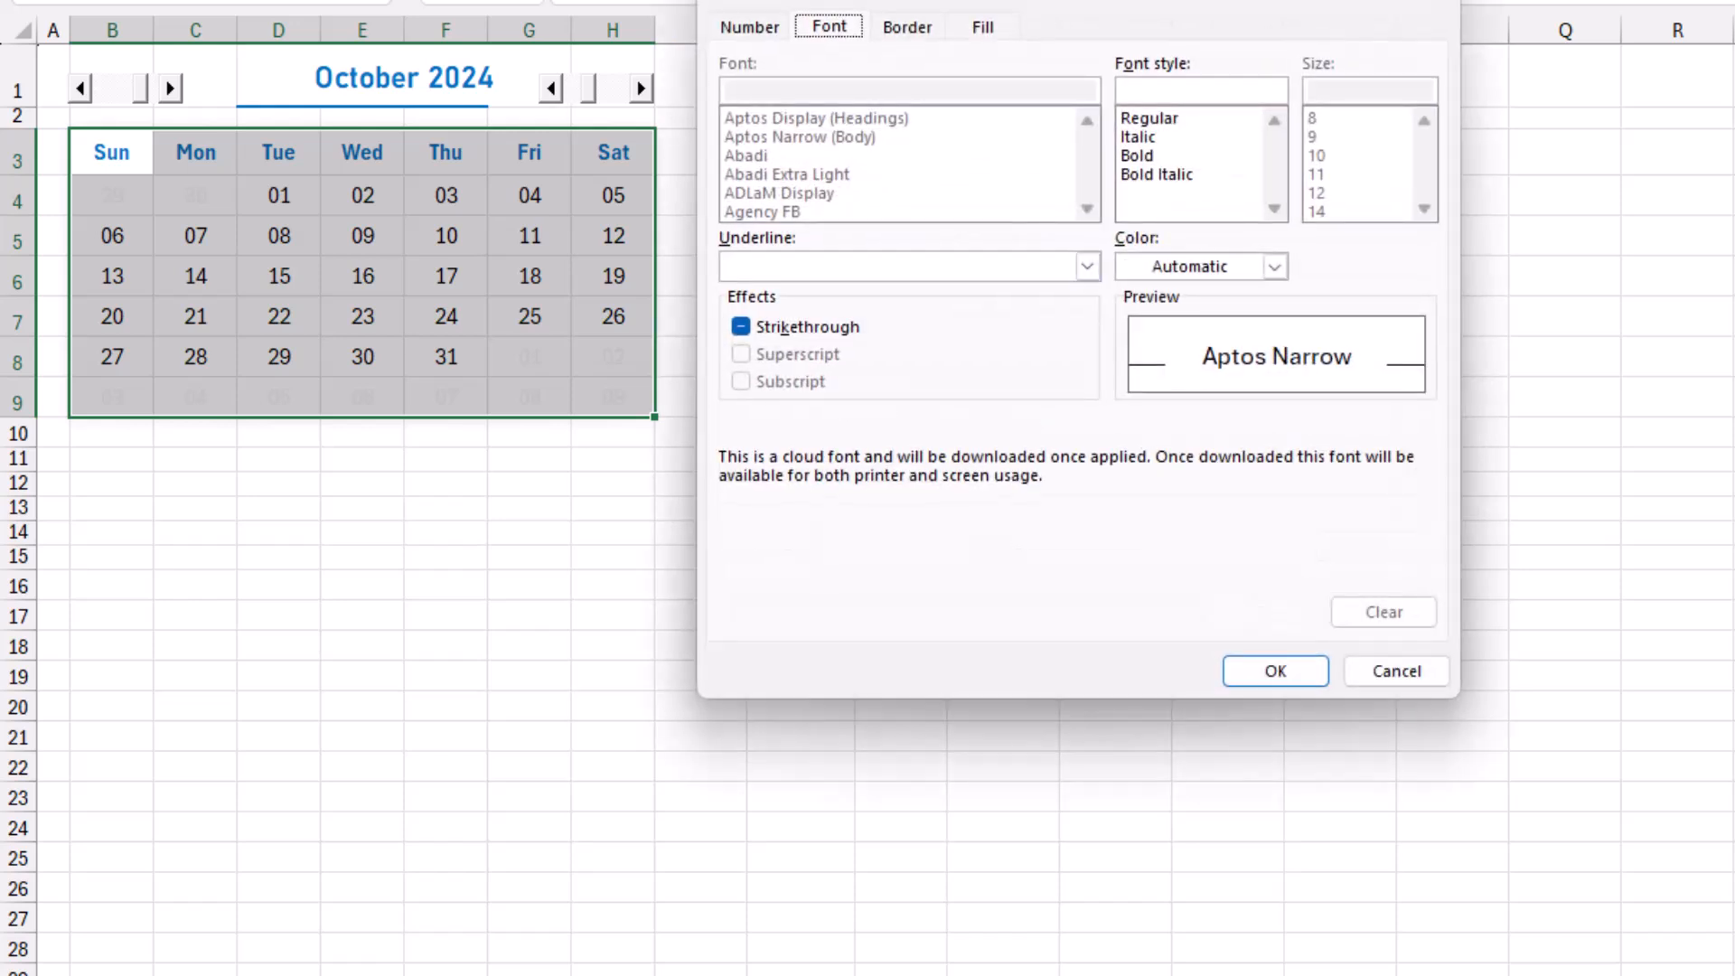
key("Right")
left_click(818, 259)
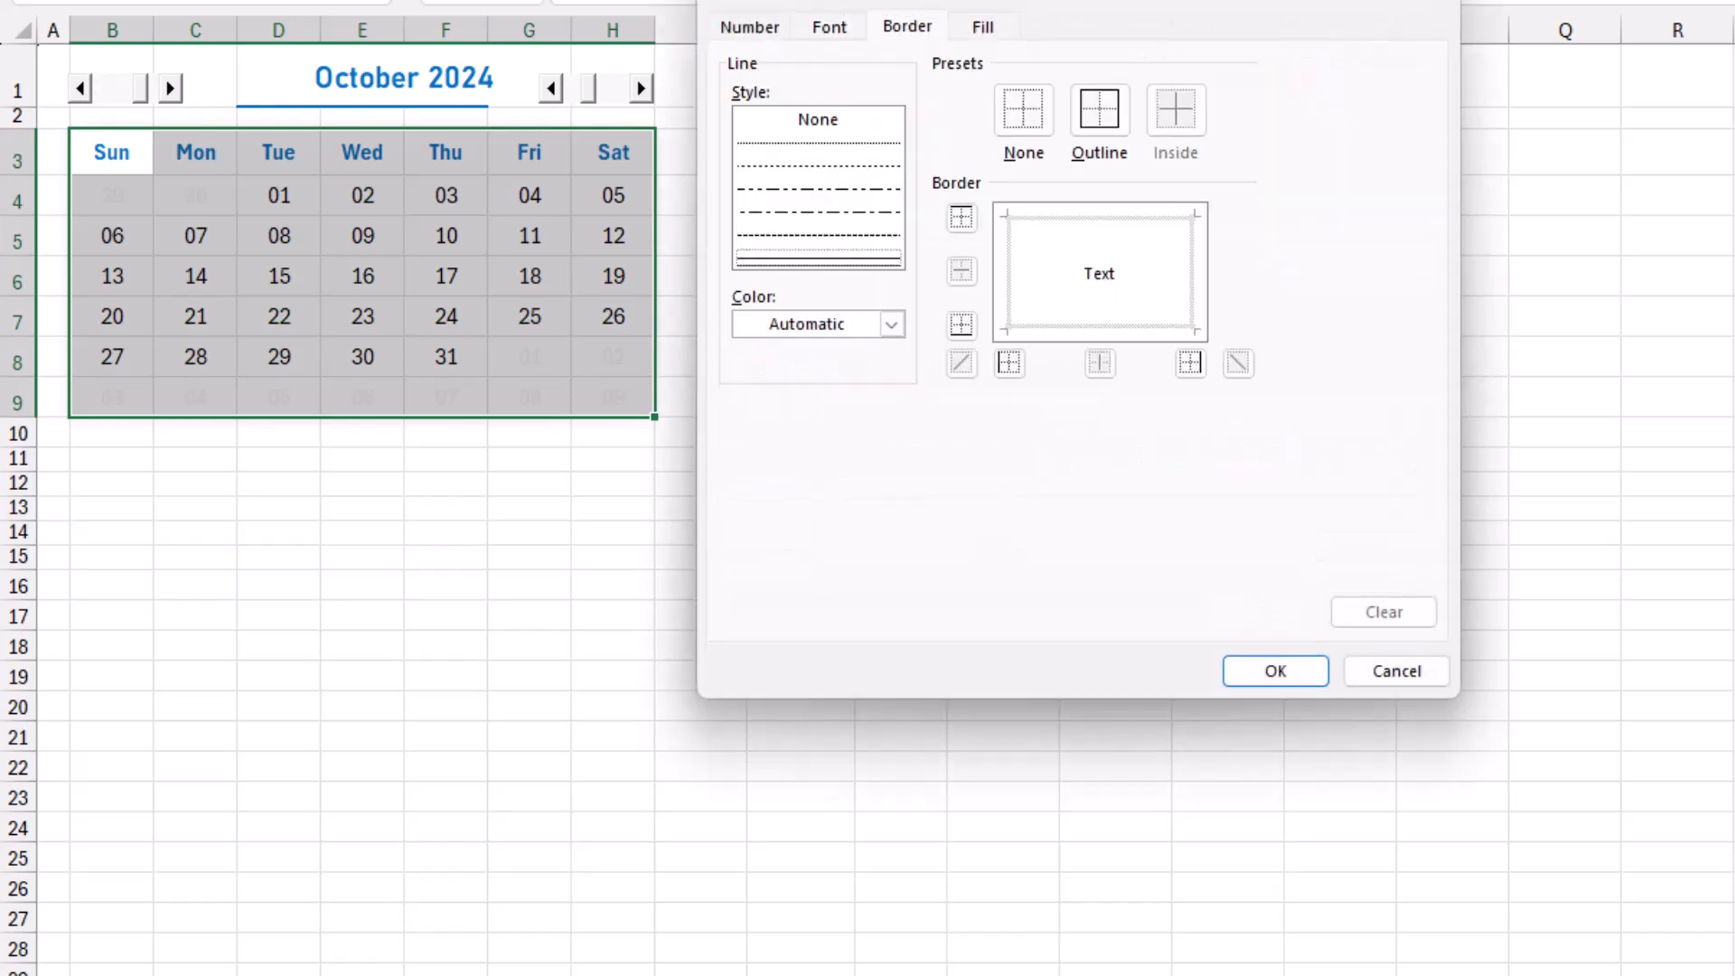
left_click(892, 324)
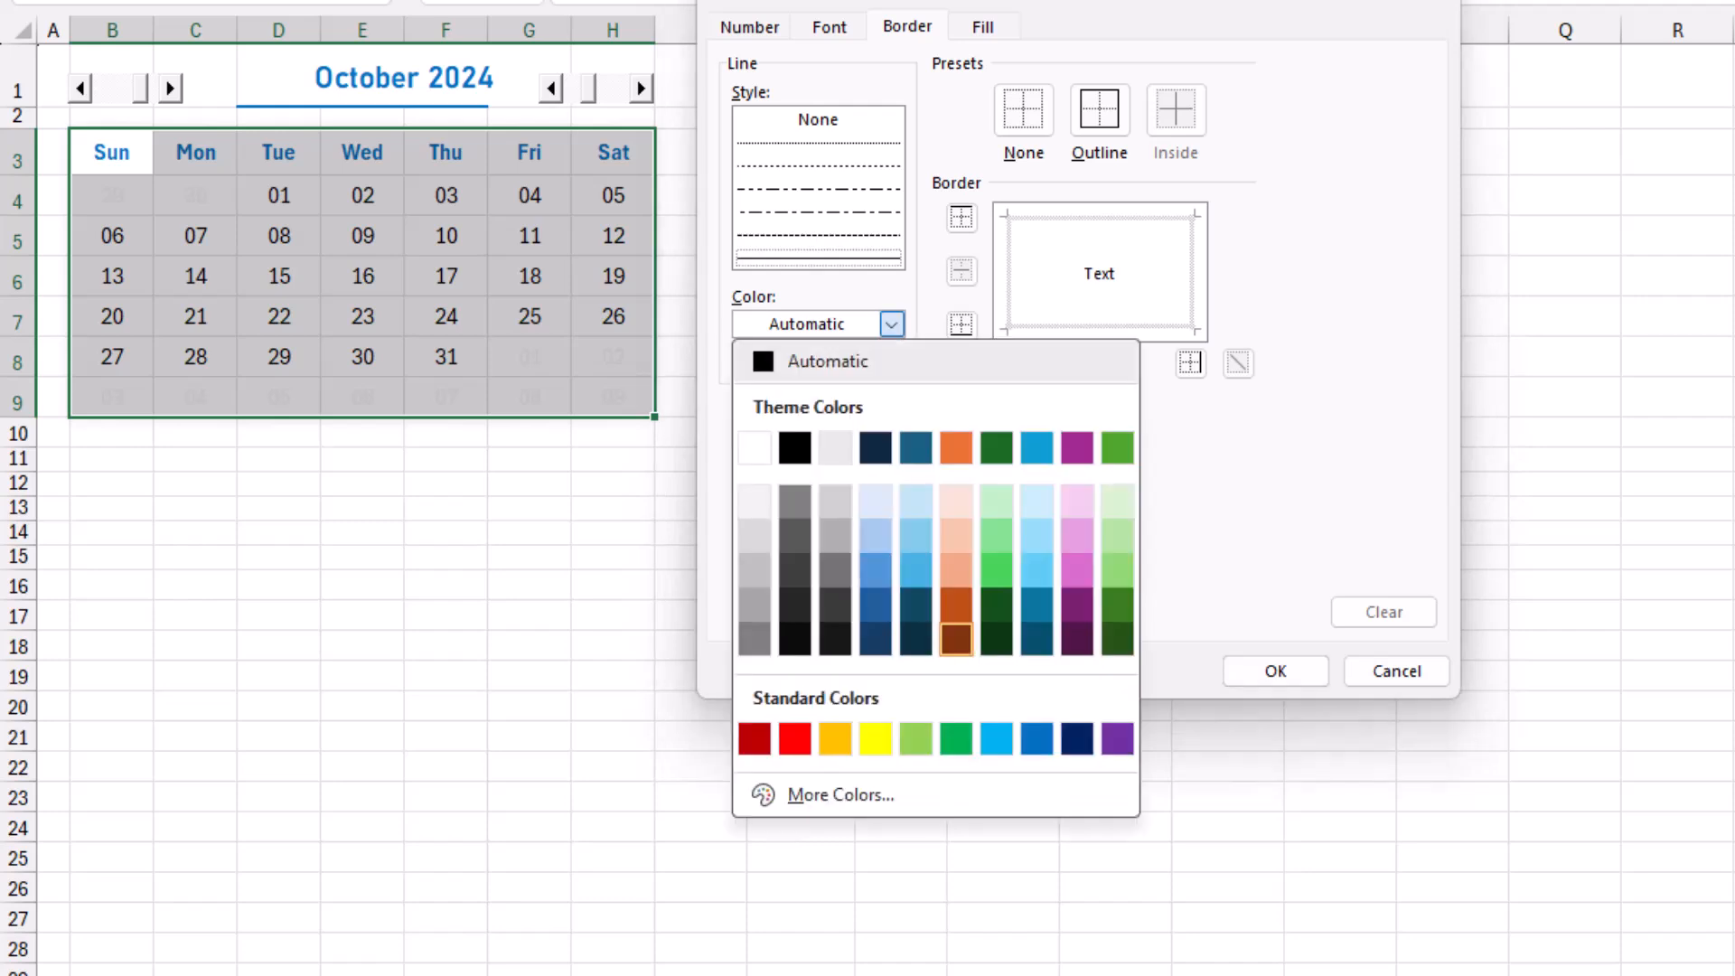
left_click(1037, 738)
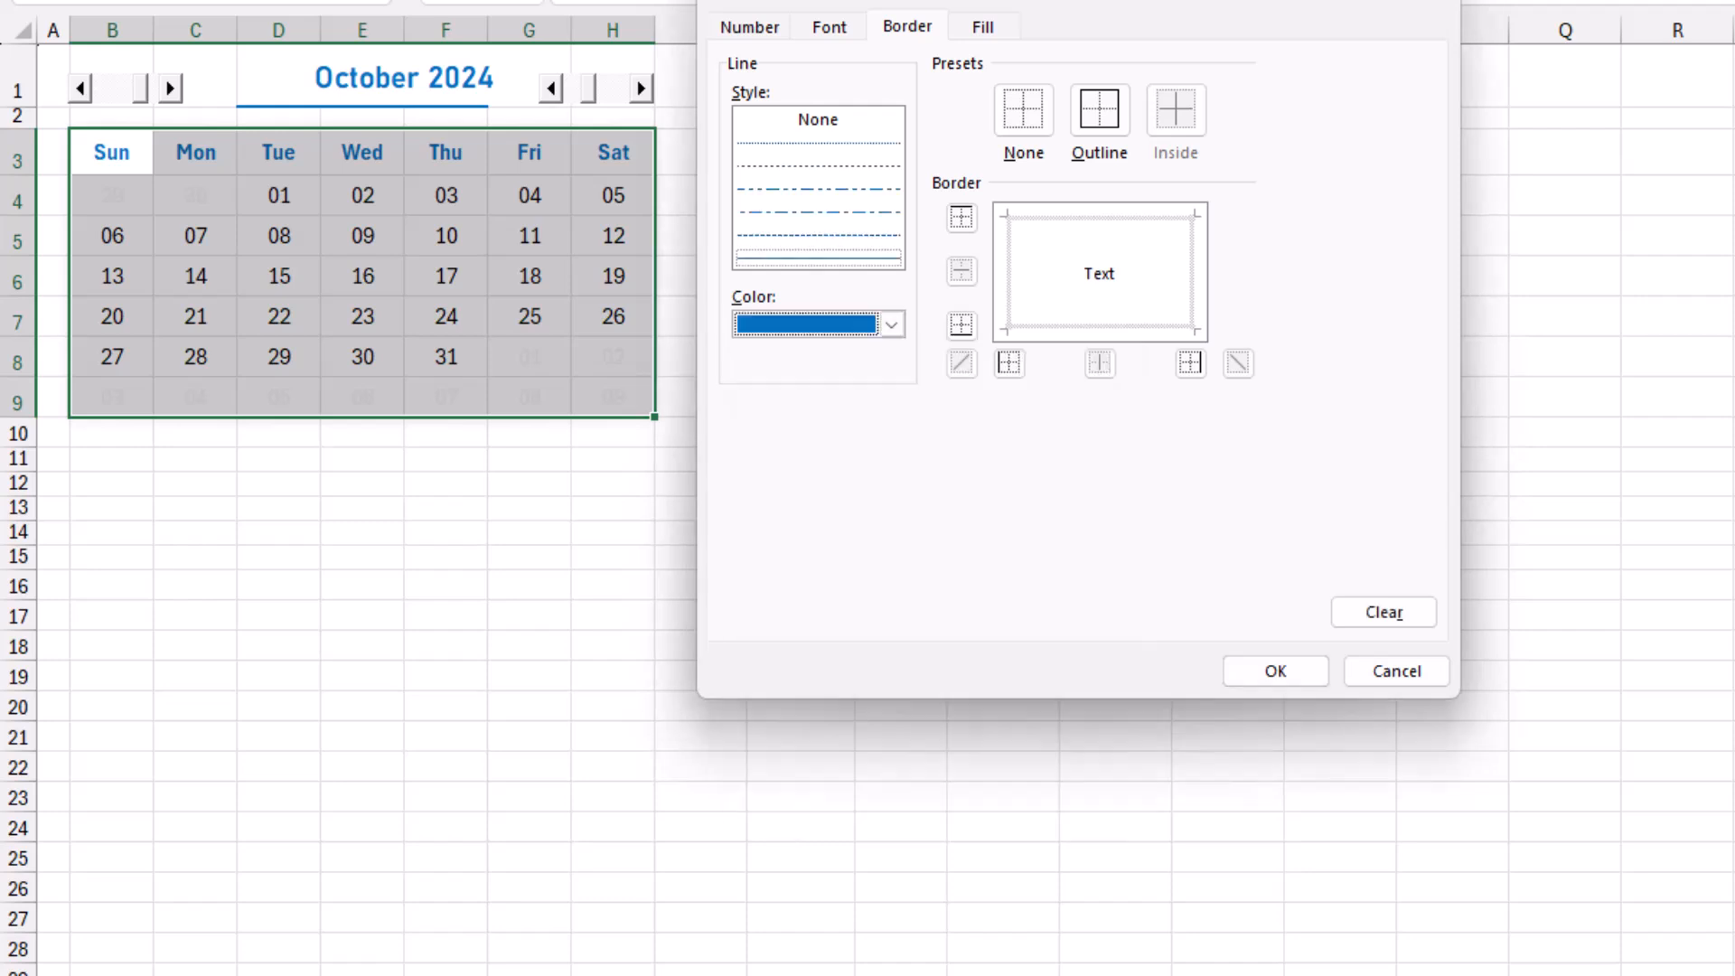
left_click(1100, 110)
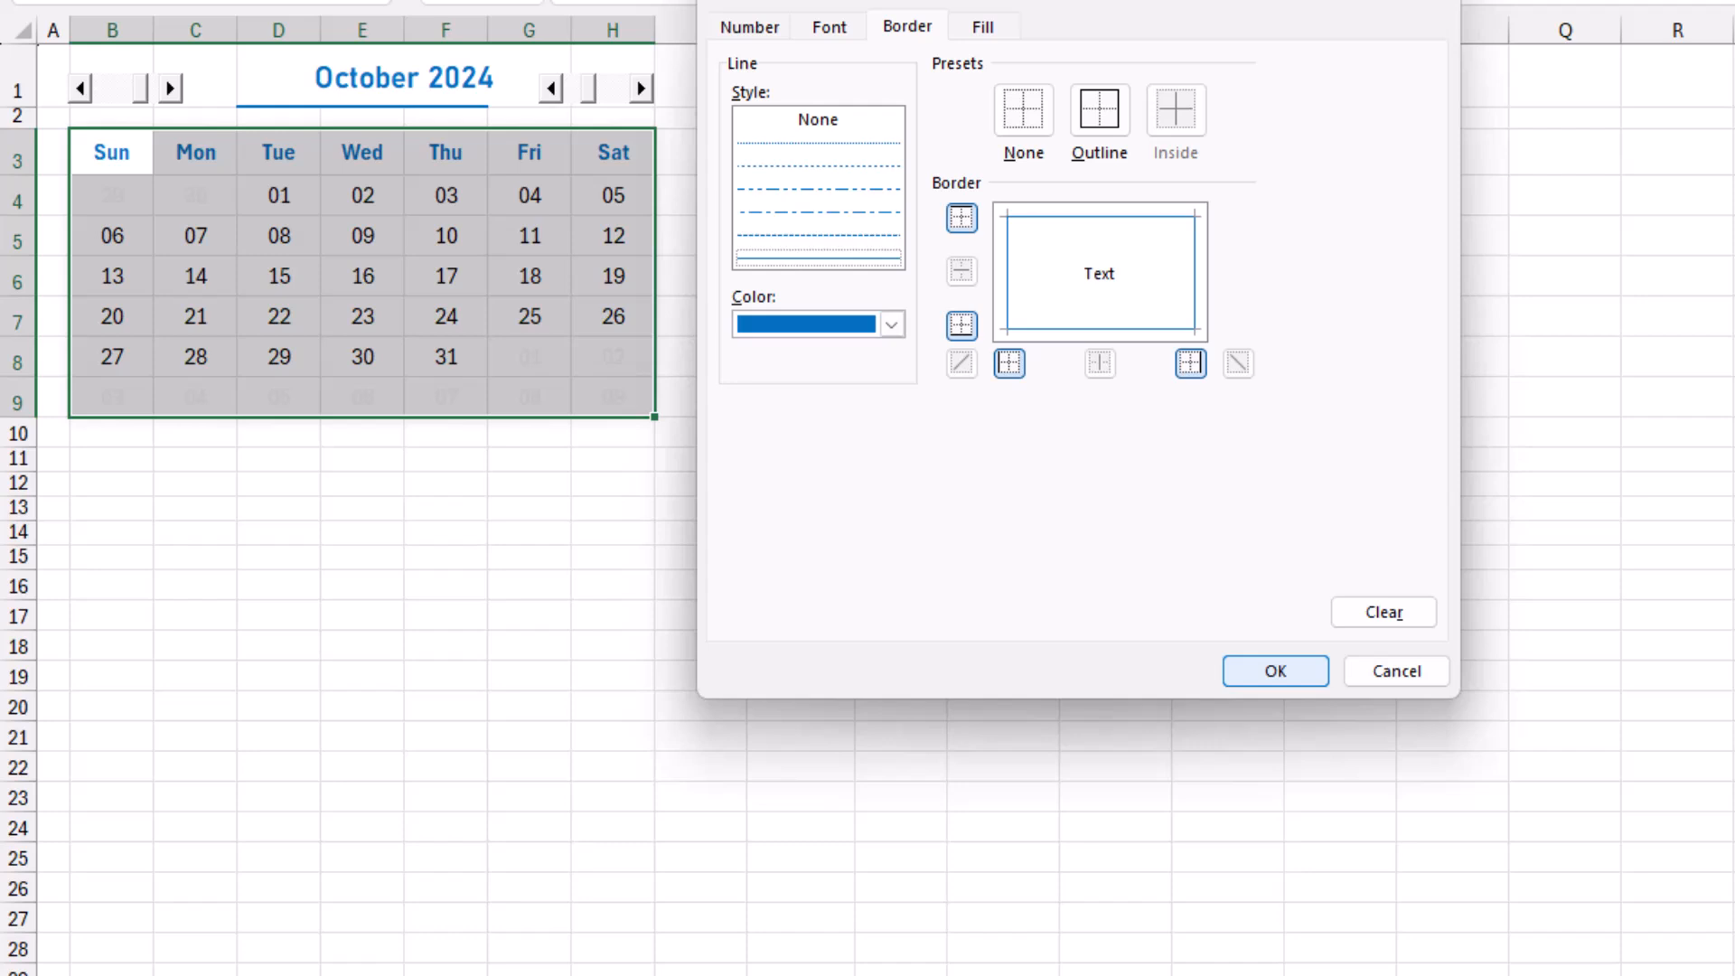
key("Return")
key("Return")
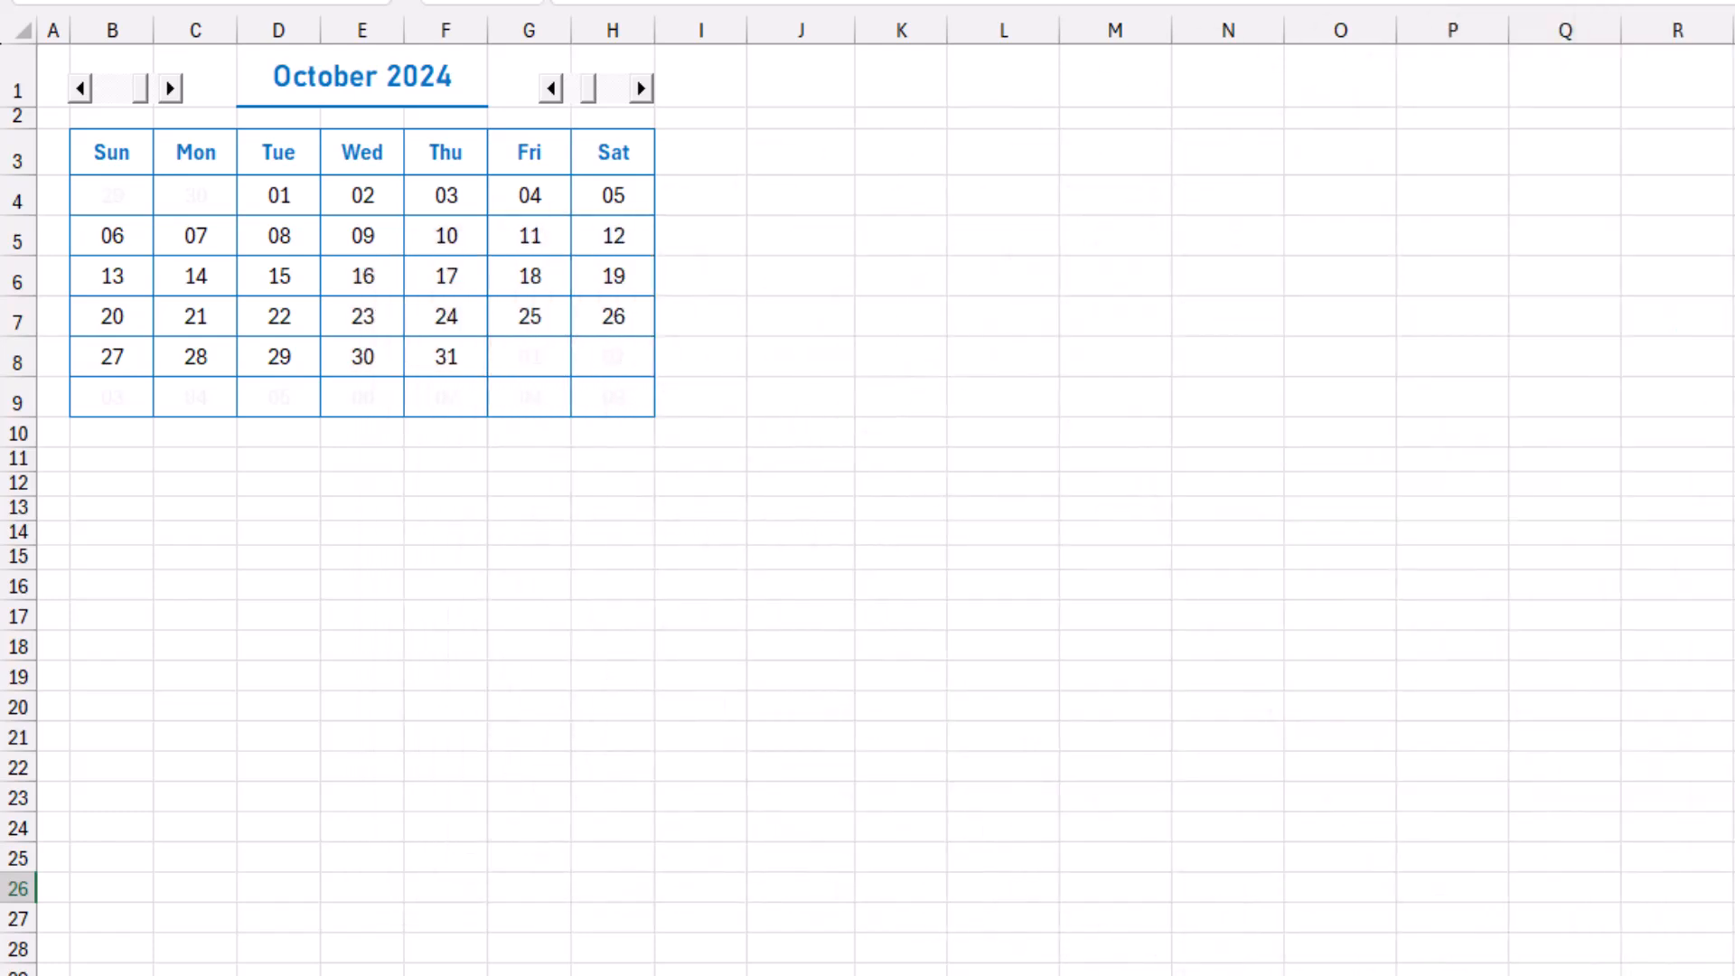
Add a list data validation to B11 with the country column =Holidays!$A$3:$A$61 as its source.
left_click(112, 459)
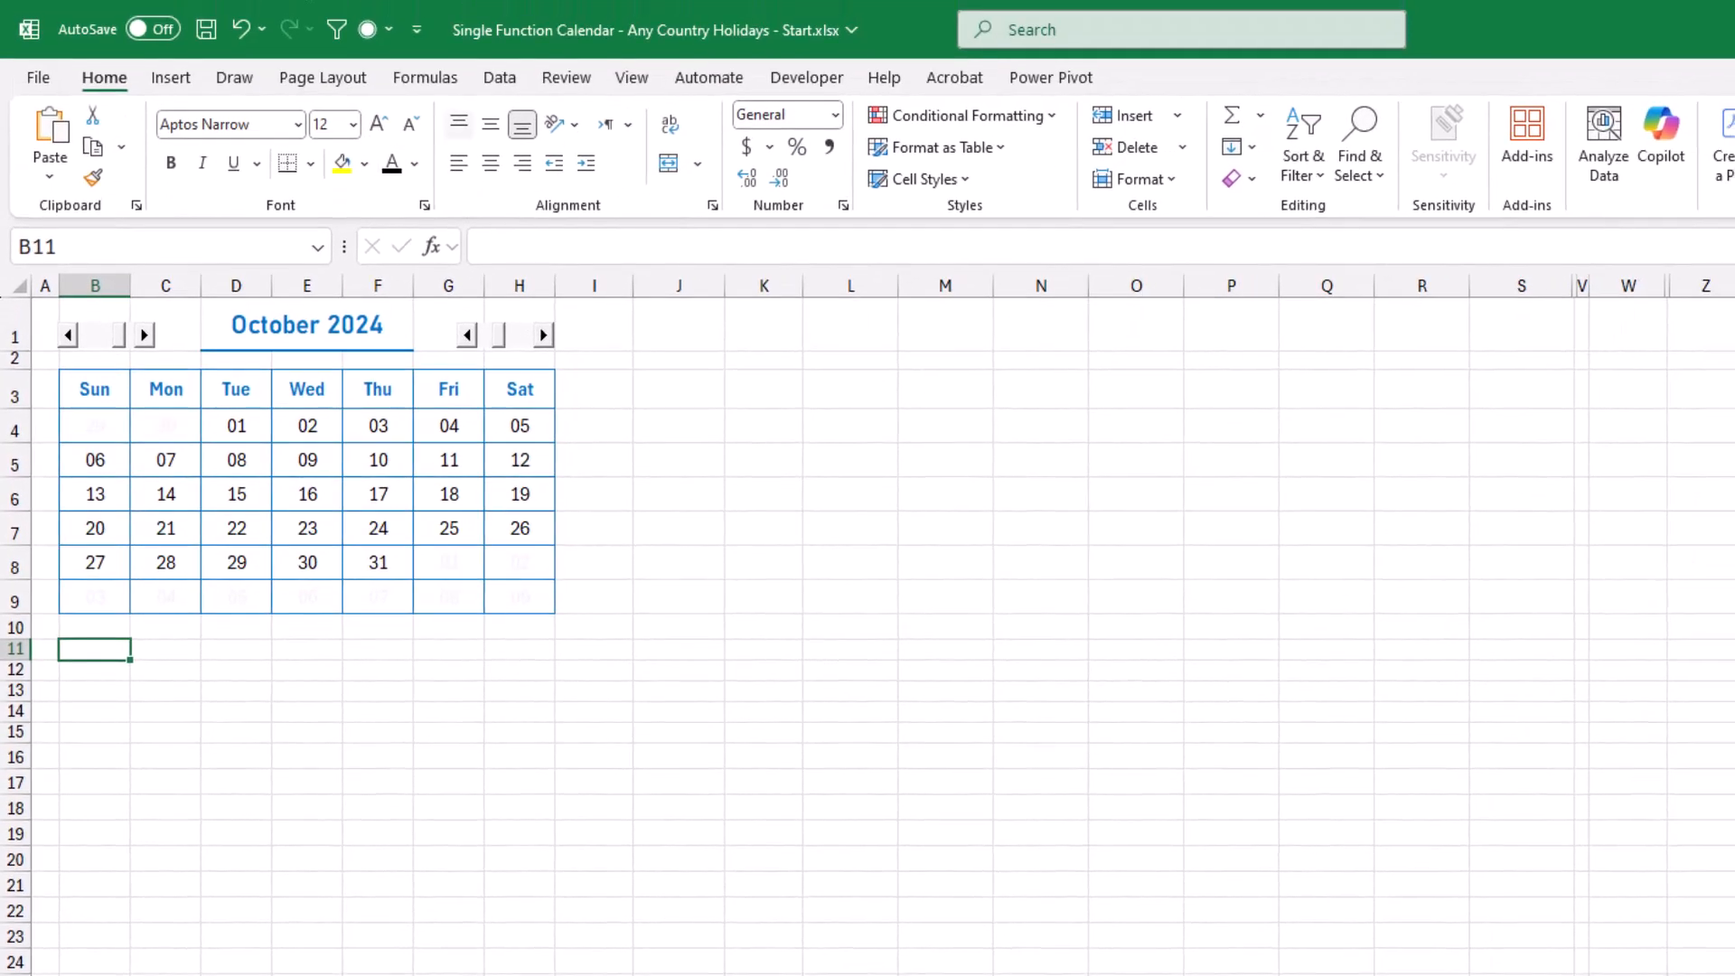
left_click(500, 77)
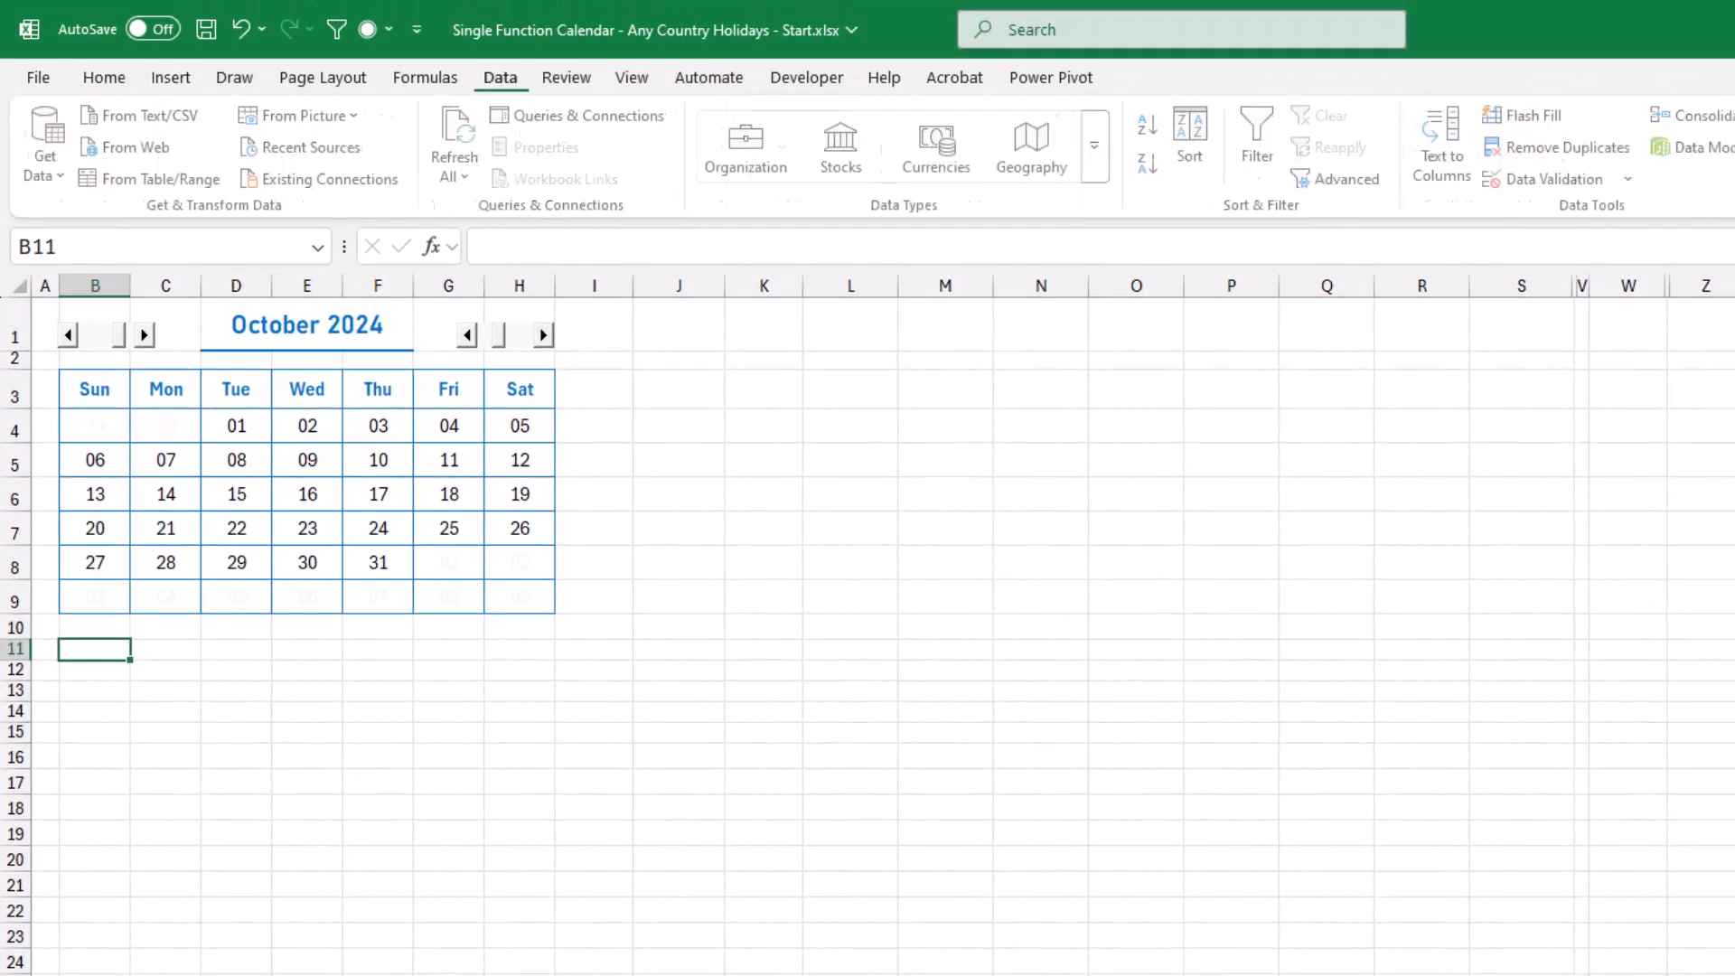
left_click(1547, 179)
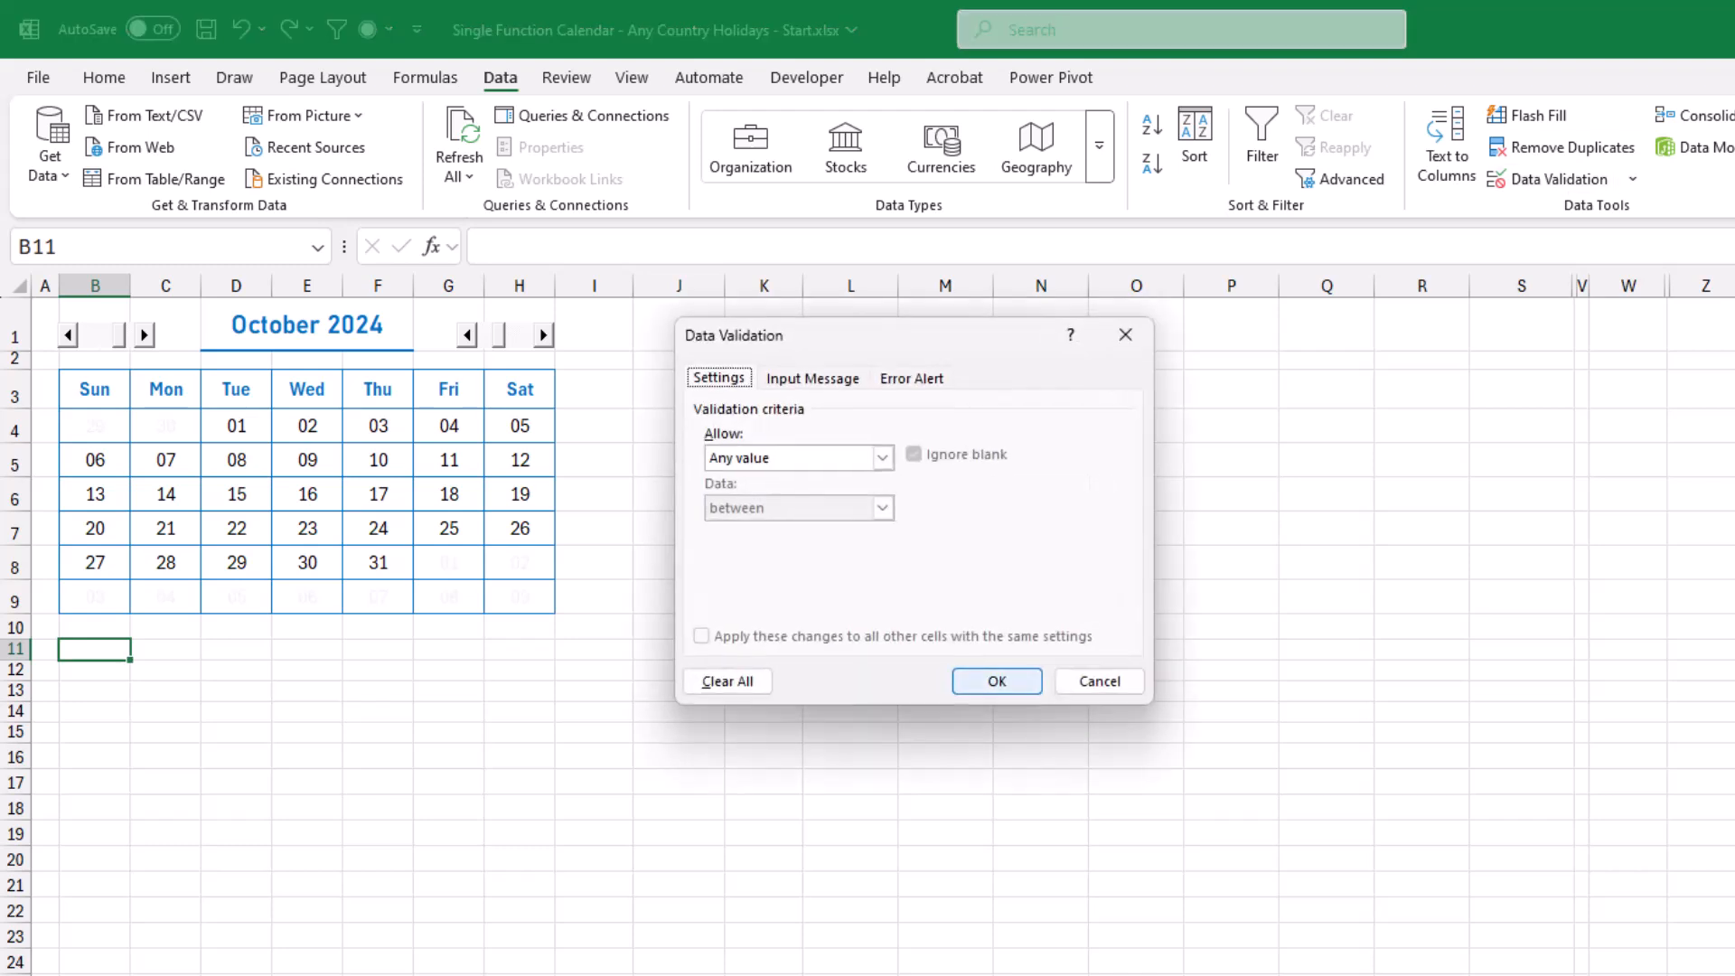
left_click(883, 458)
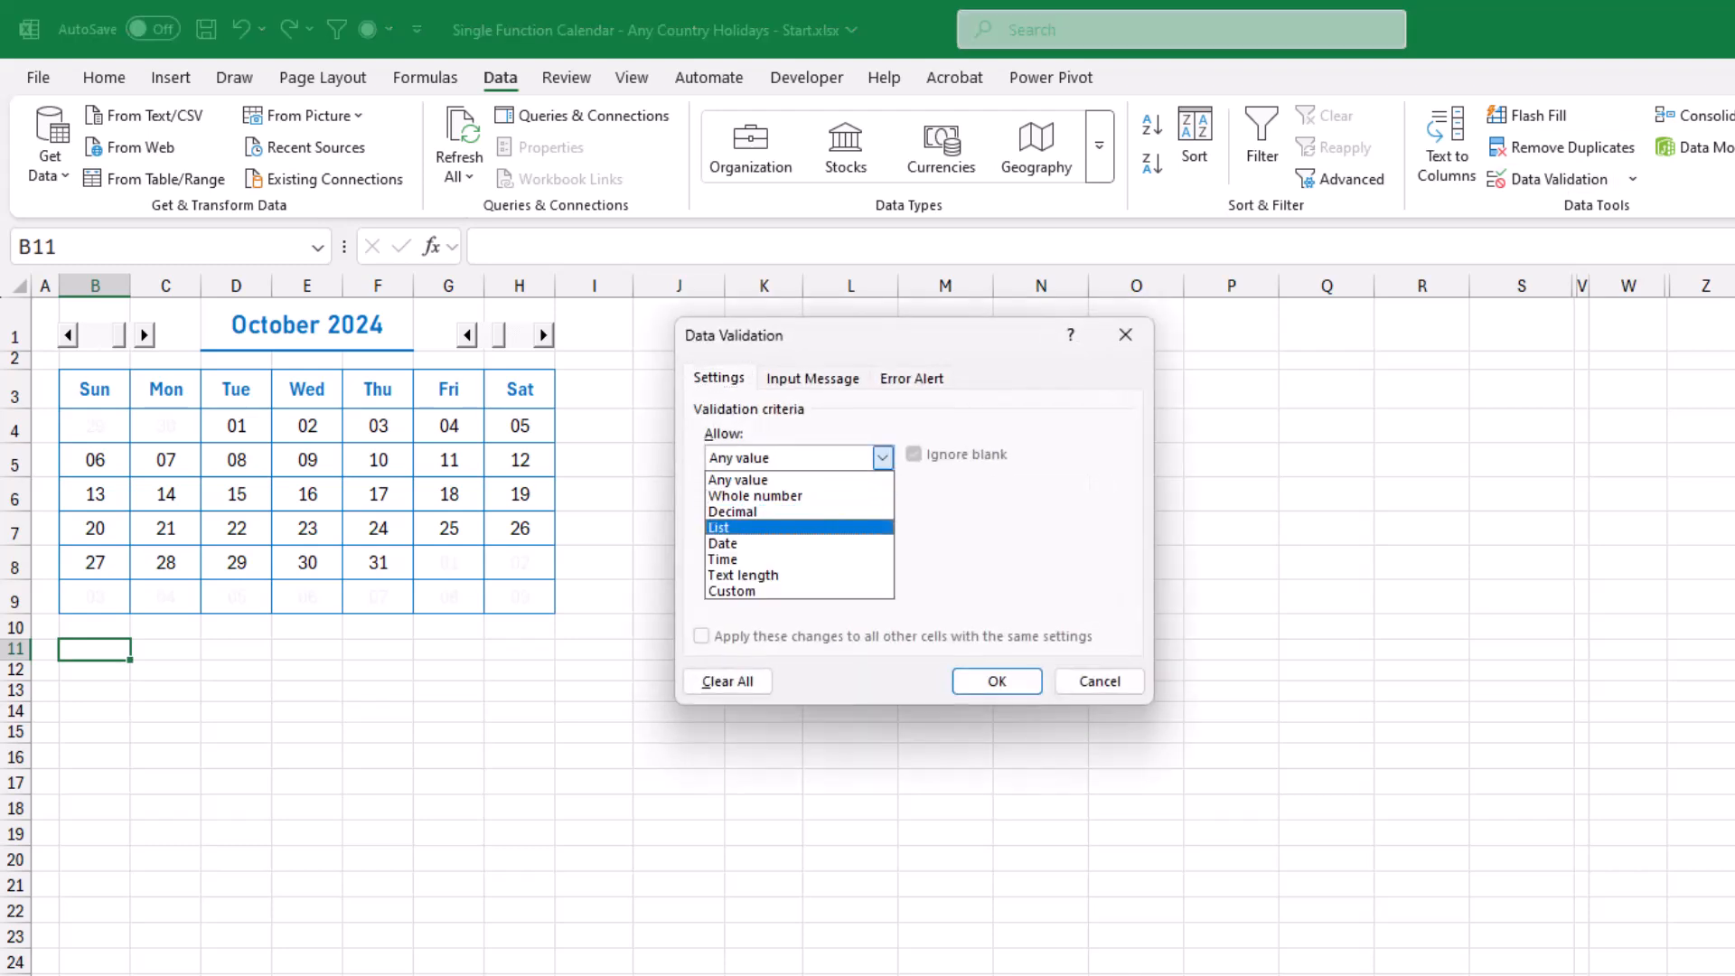
left_click(741, 528)
left_click(857, 556)
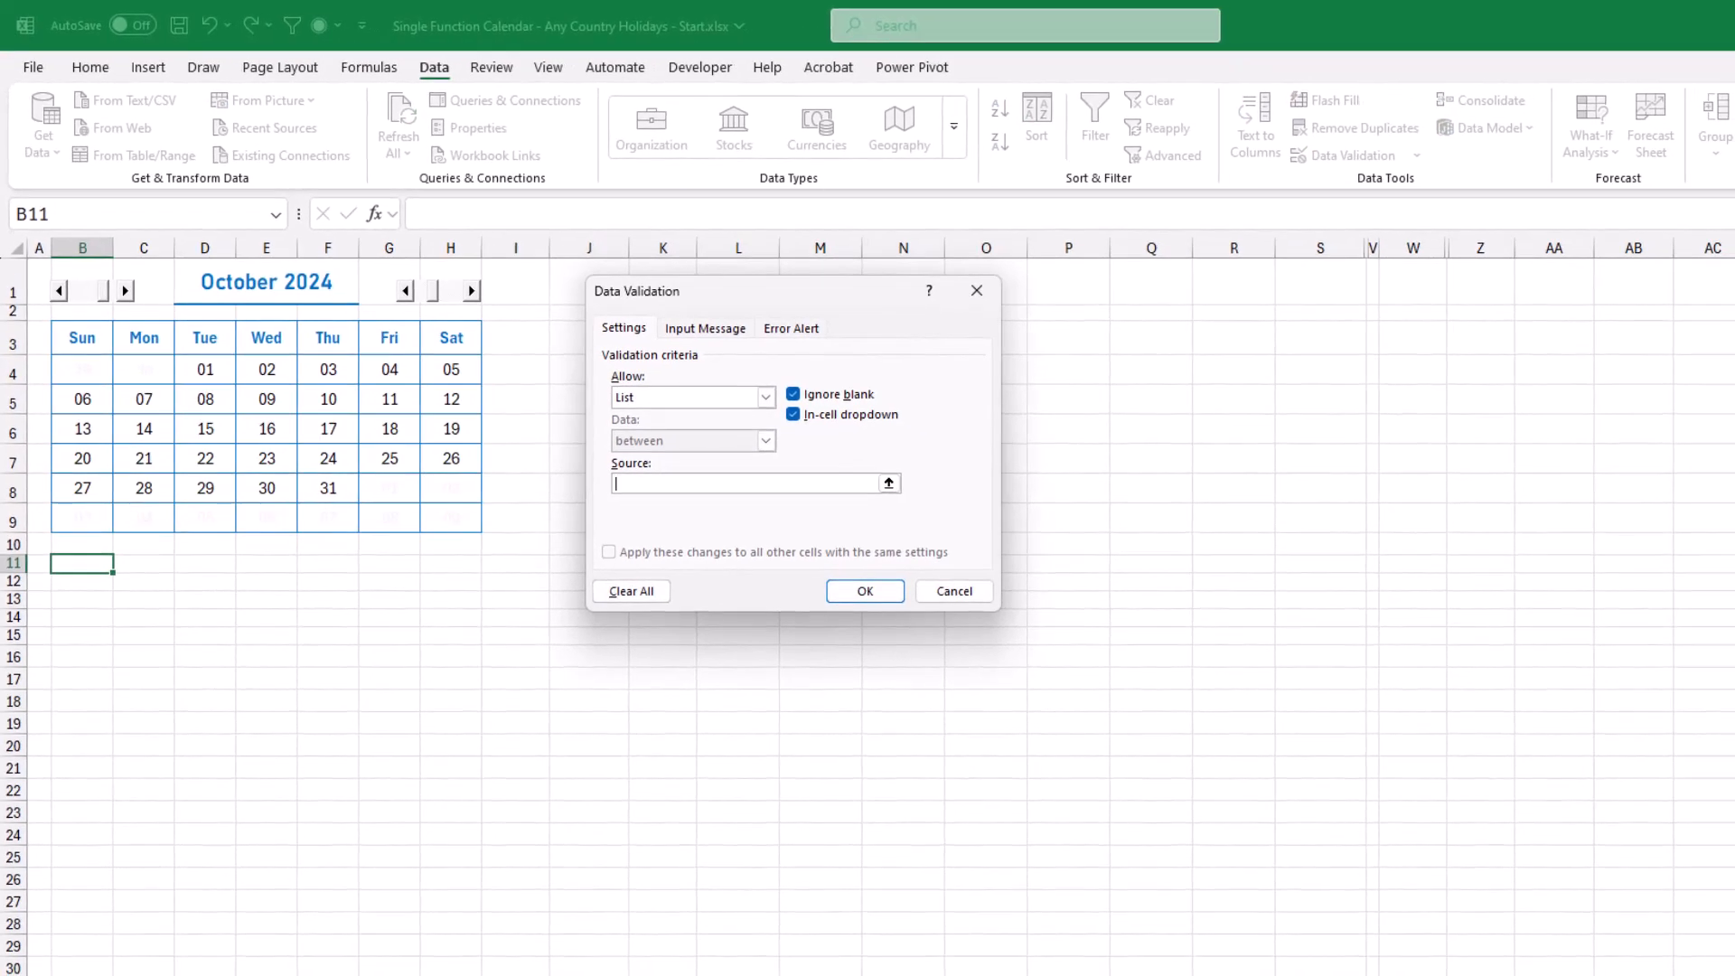
key("ctrl+Page_Down")
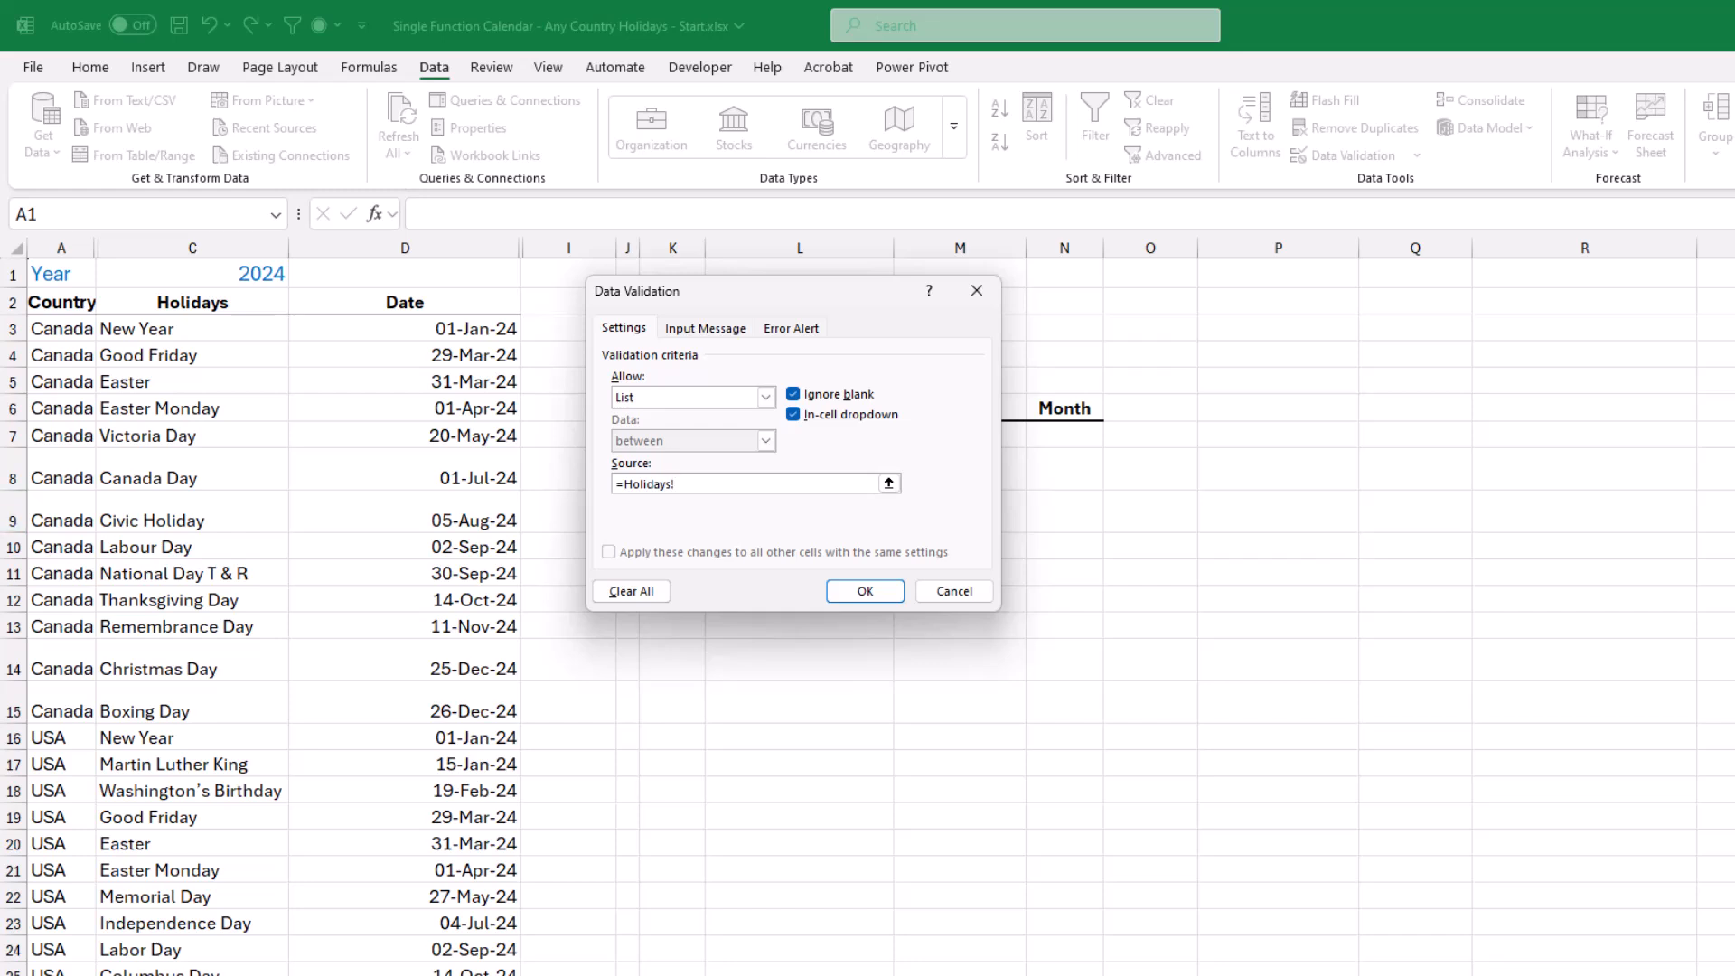
left_click(61, 328)
key("ctrl+shift+Down")
key("shift+Down")
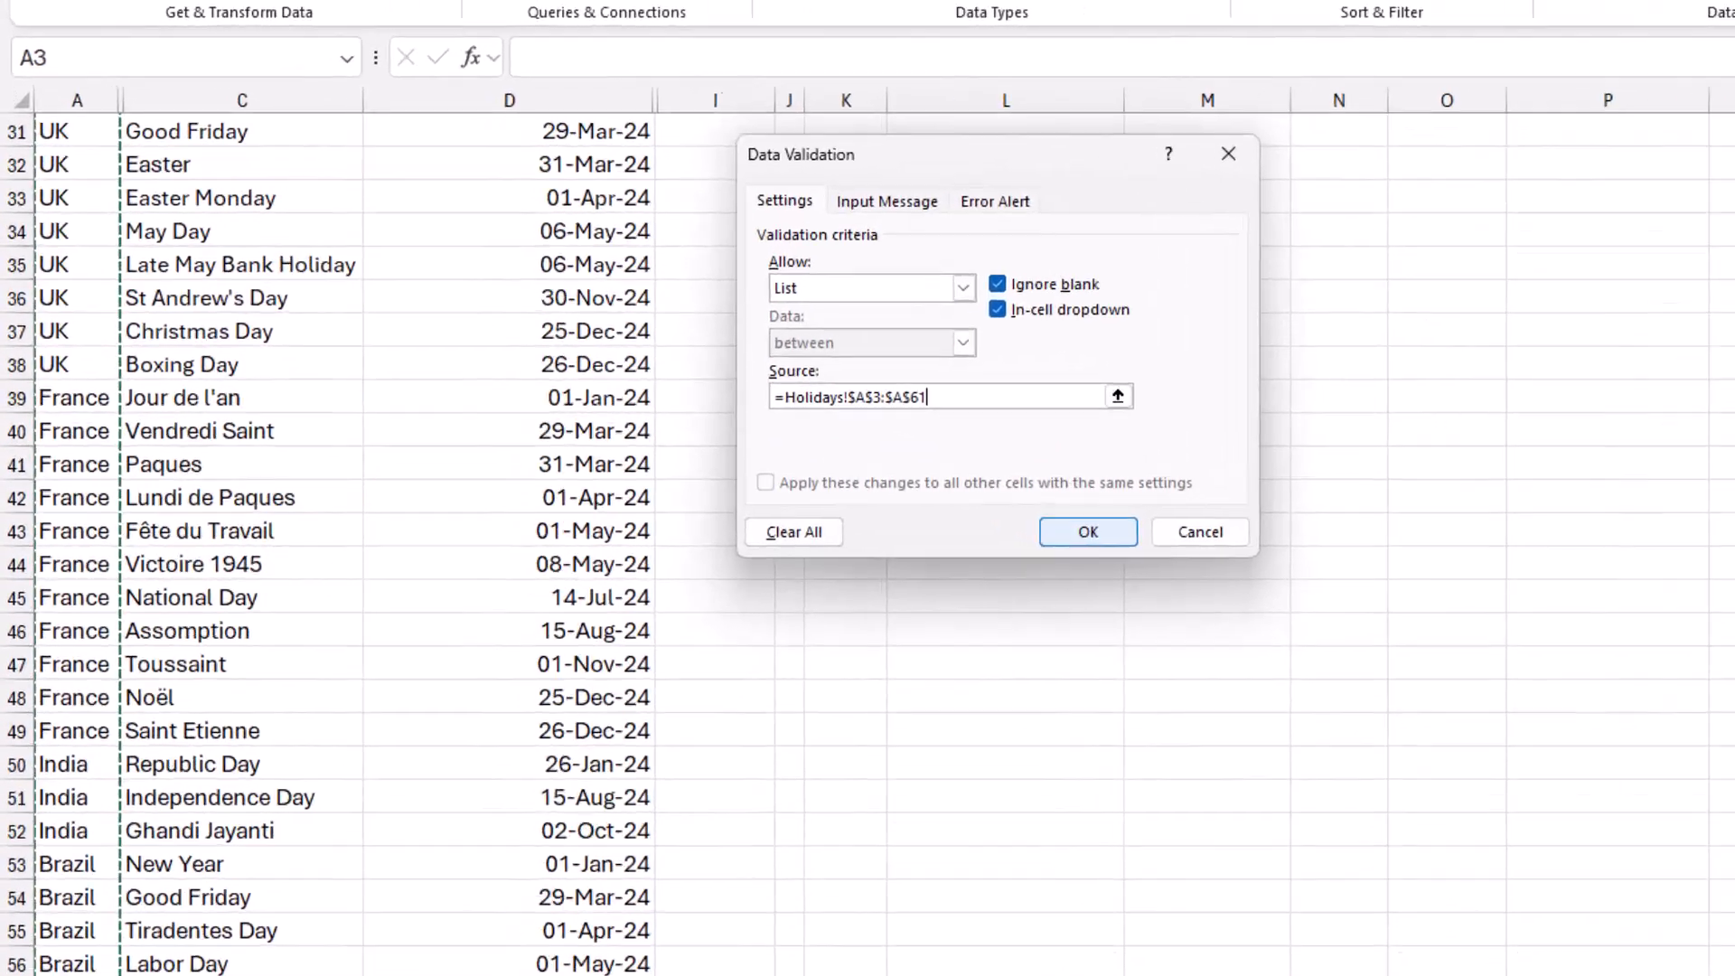
left_click(865, 422)
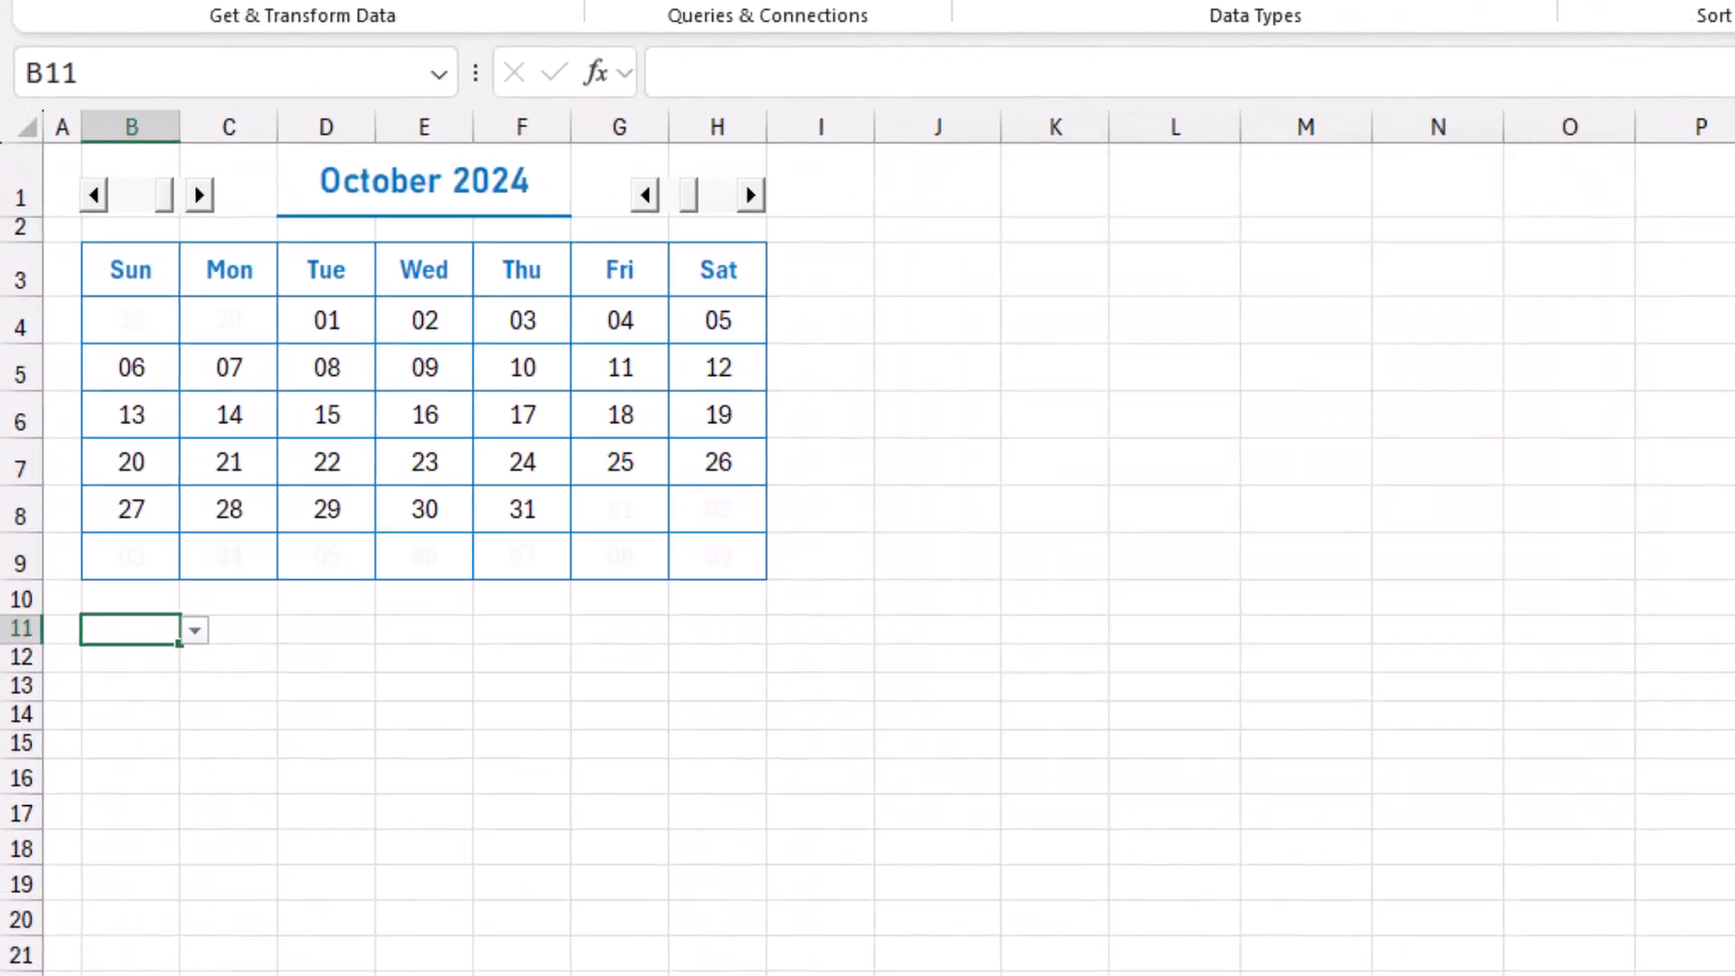
Choose Canada from the country drop-down in B11 and reopen the list to view the available countries.
key("alt+Down")
key("Down")
key("Return")
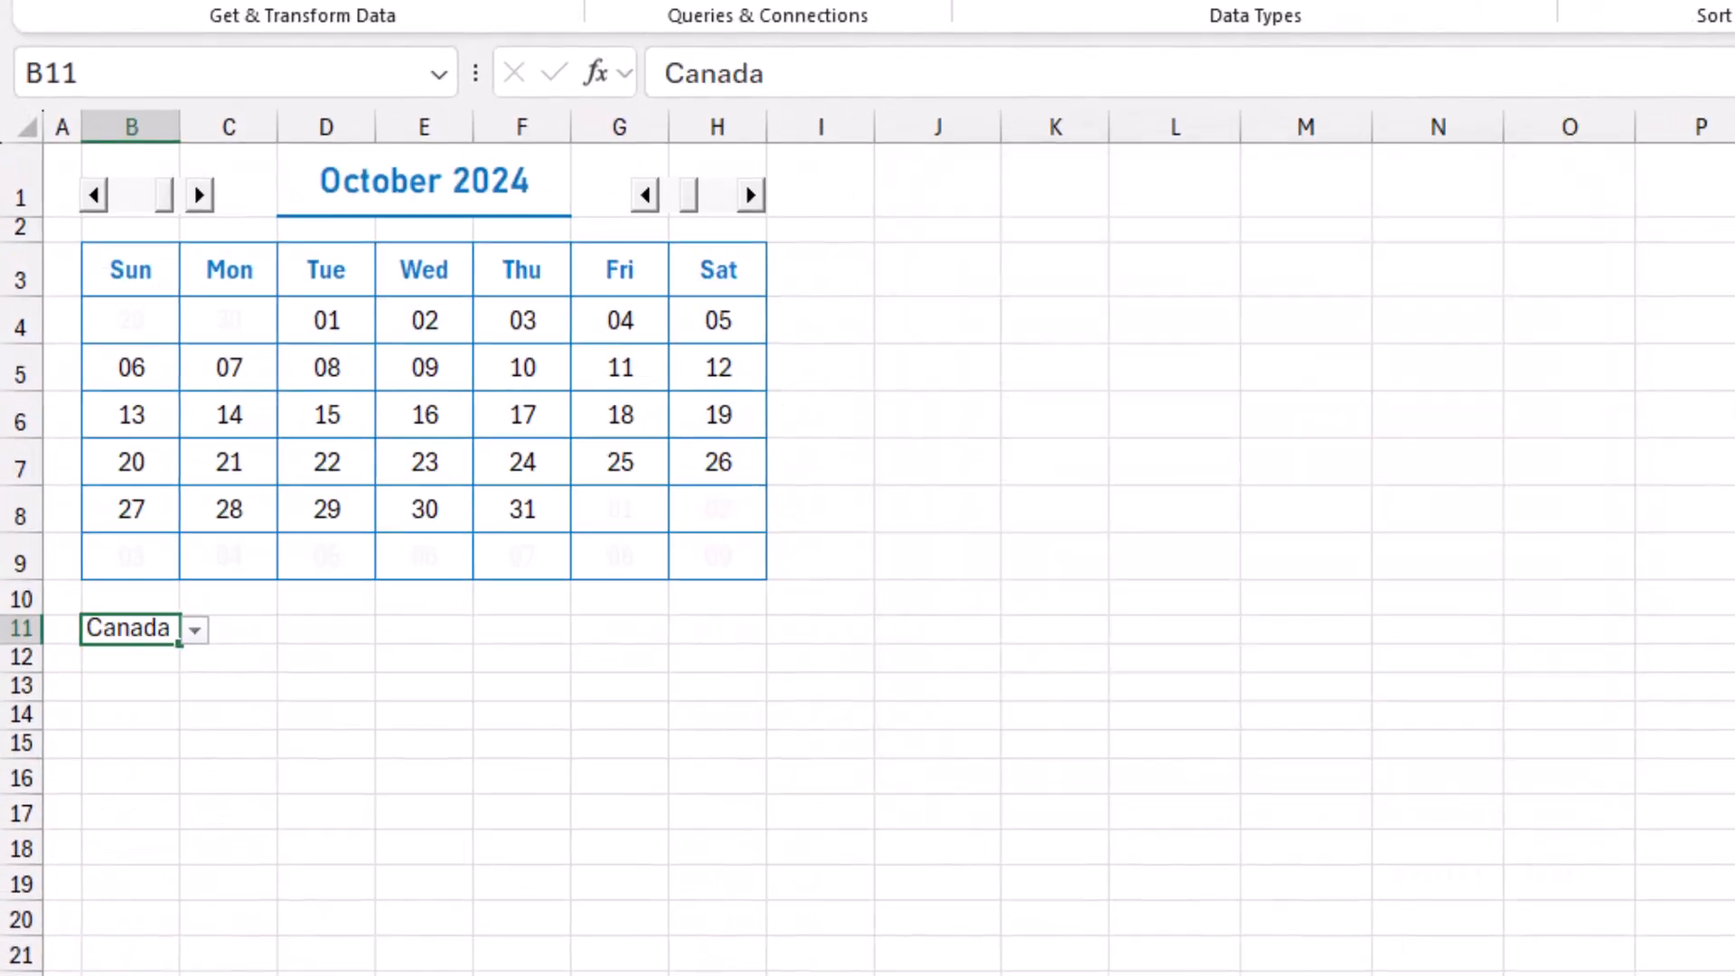
key("alt+Down")
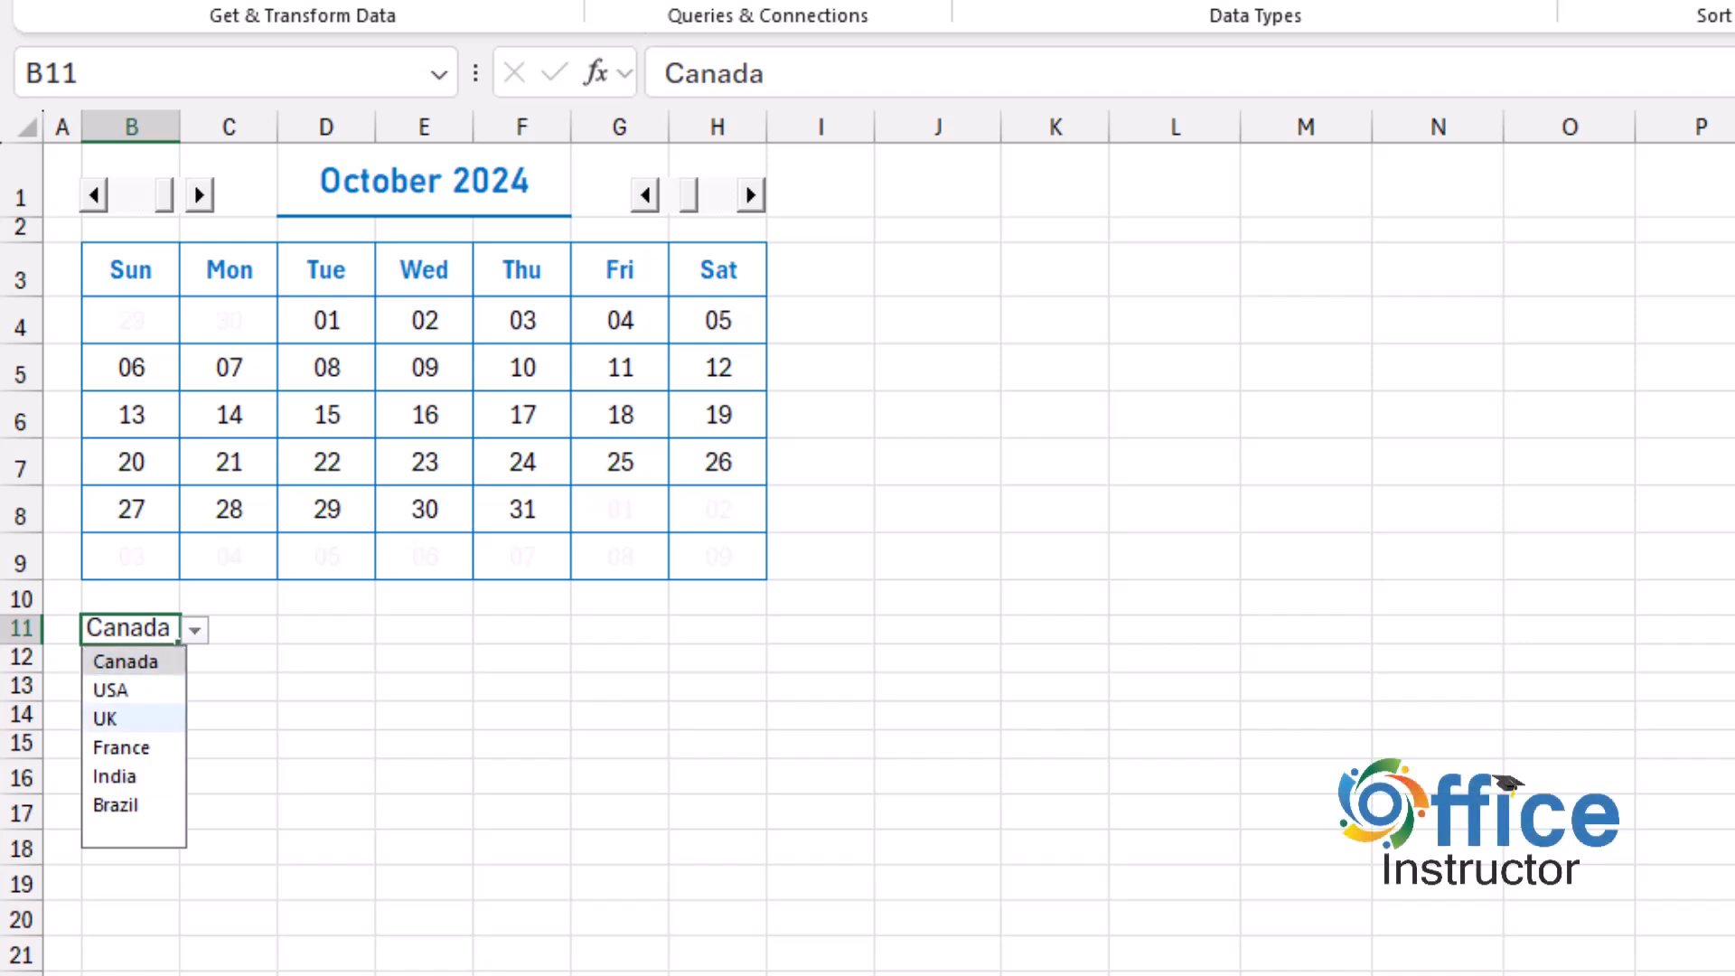
Test the country drop-down in B11 with USA and the blank entry, ending with Canada selected again.
key("Return")
key("alt+Down")
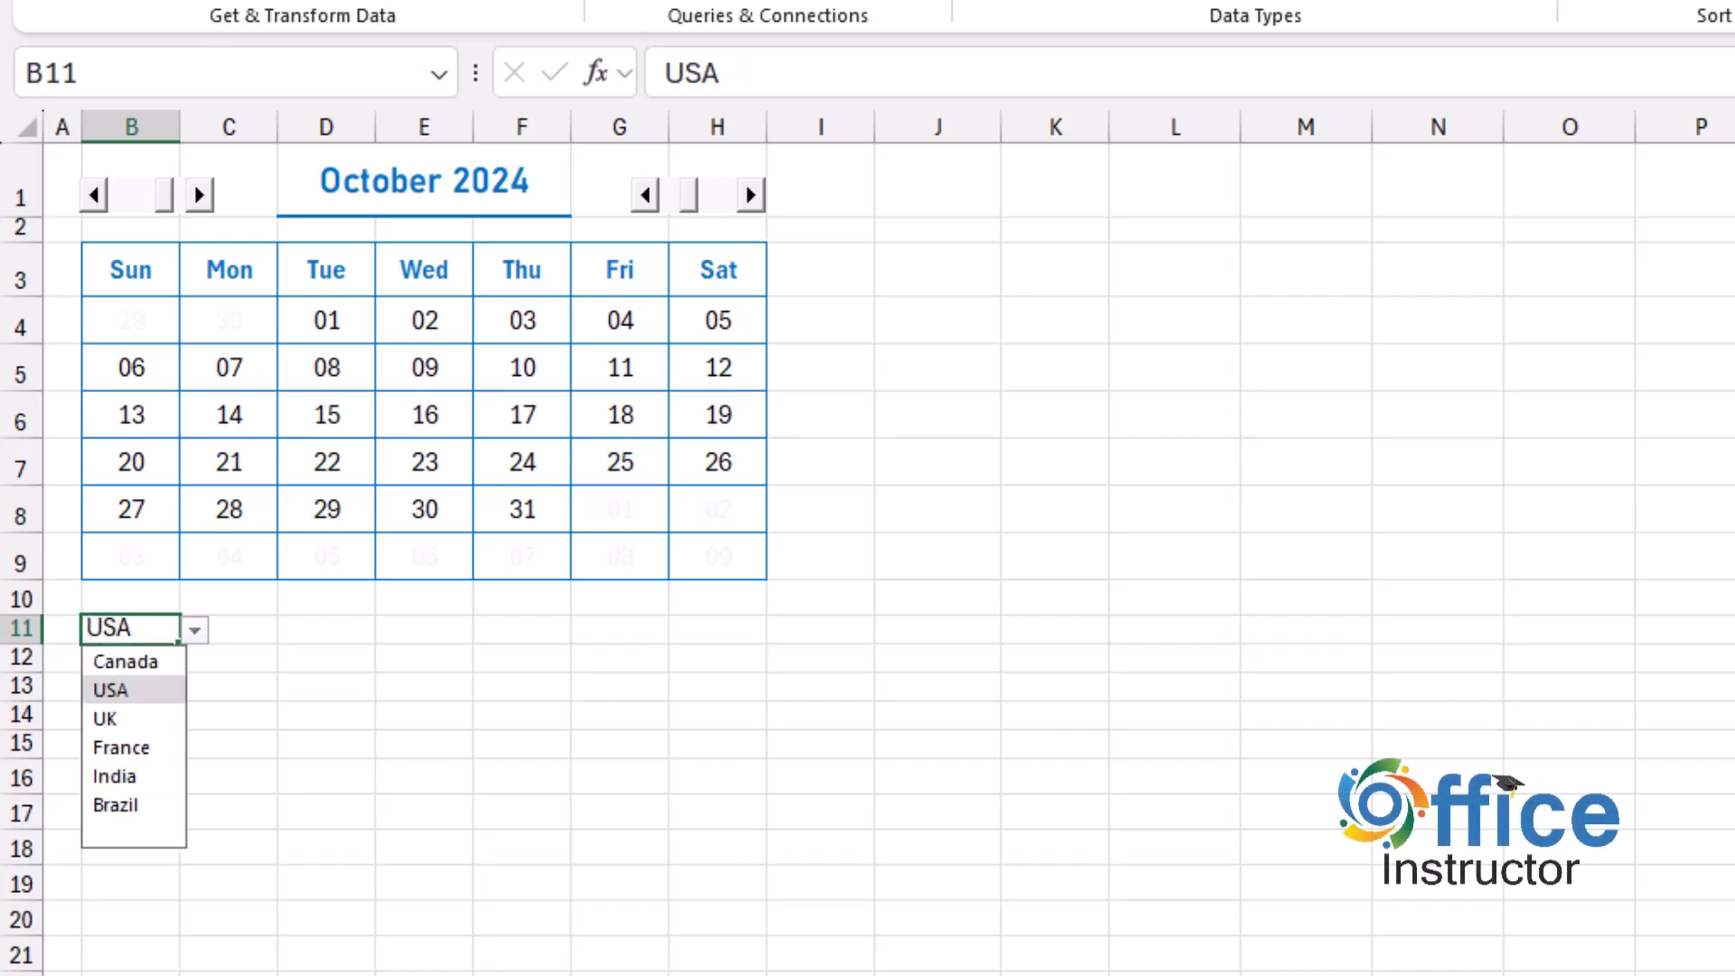
key("Down")
key("Down")
key("Down")
key("Down")
key("Down")
key("Return")
key("alt+Down")
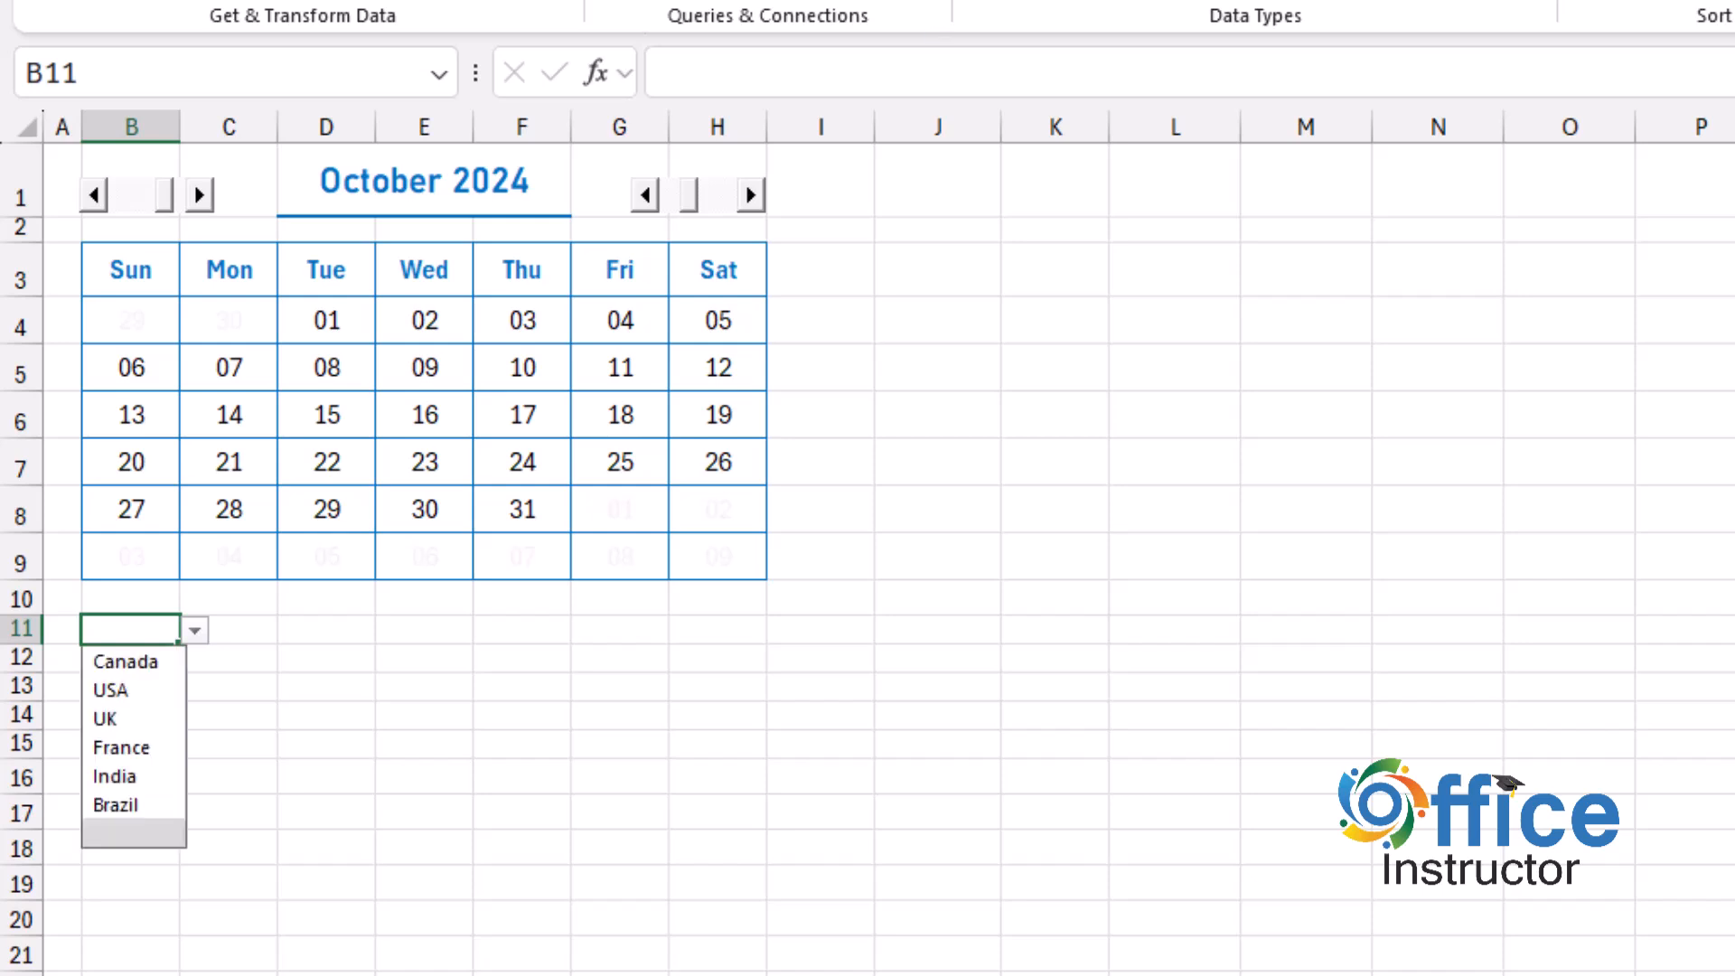
key("Home")
key("Return")
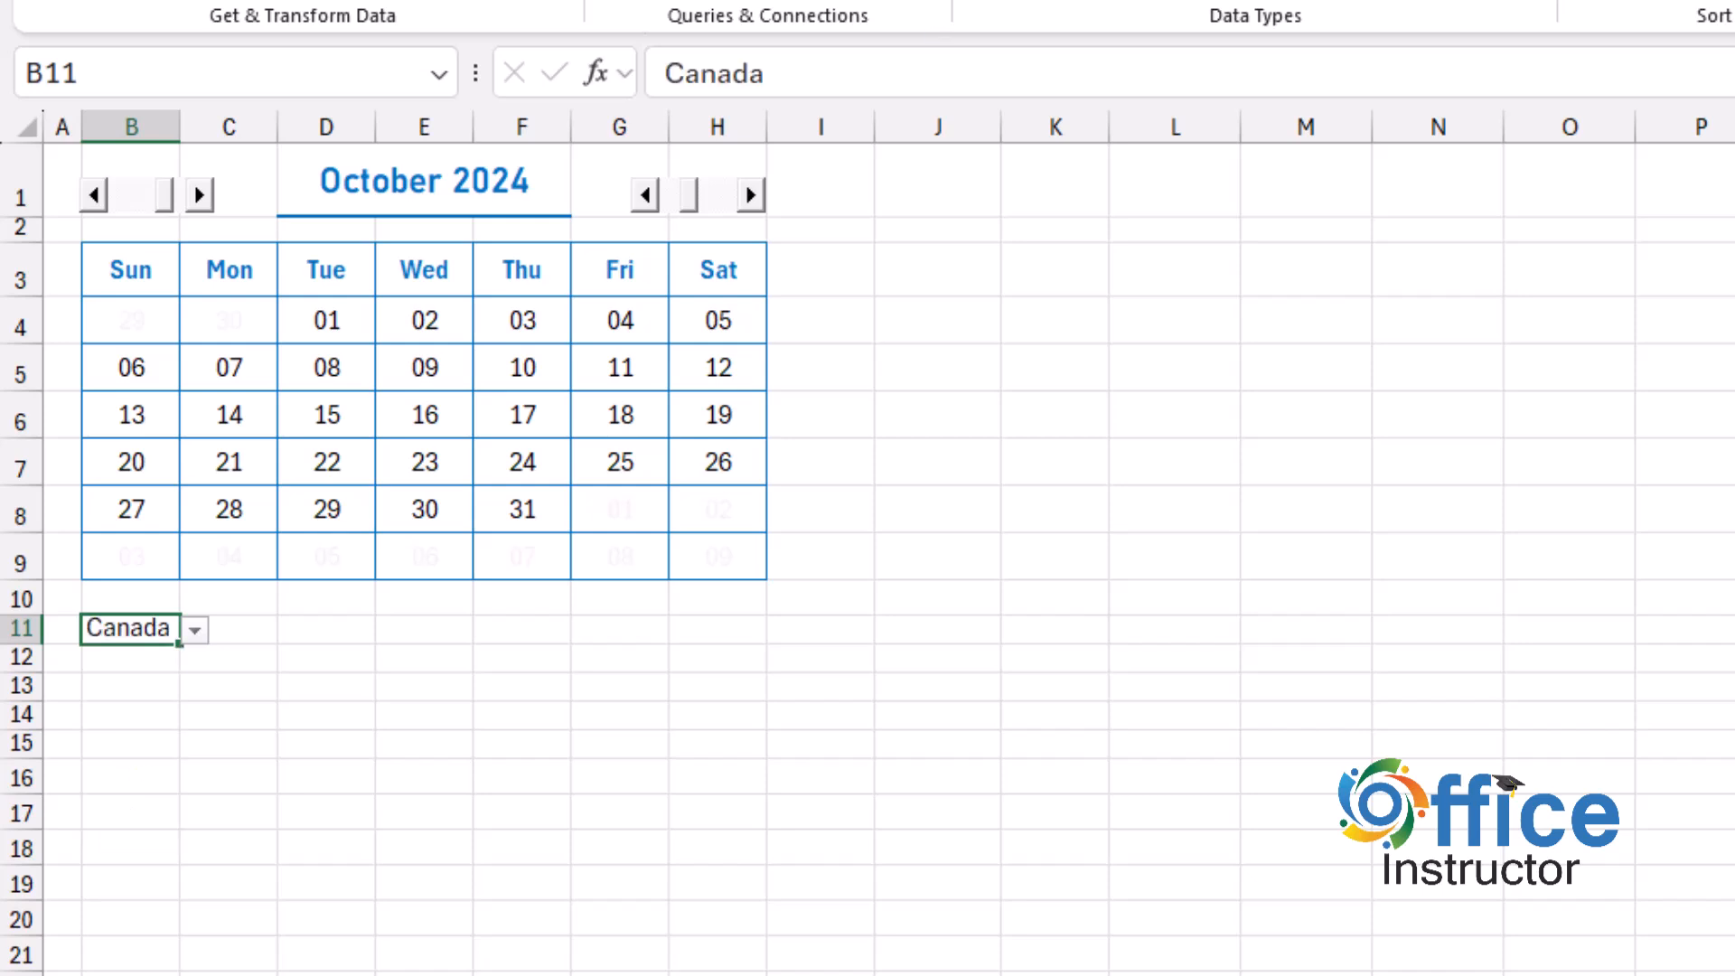
Enter the label Holidays in F11 below the calendar.
left_click(521, 629)
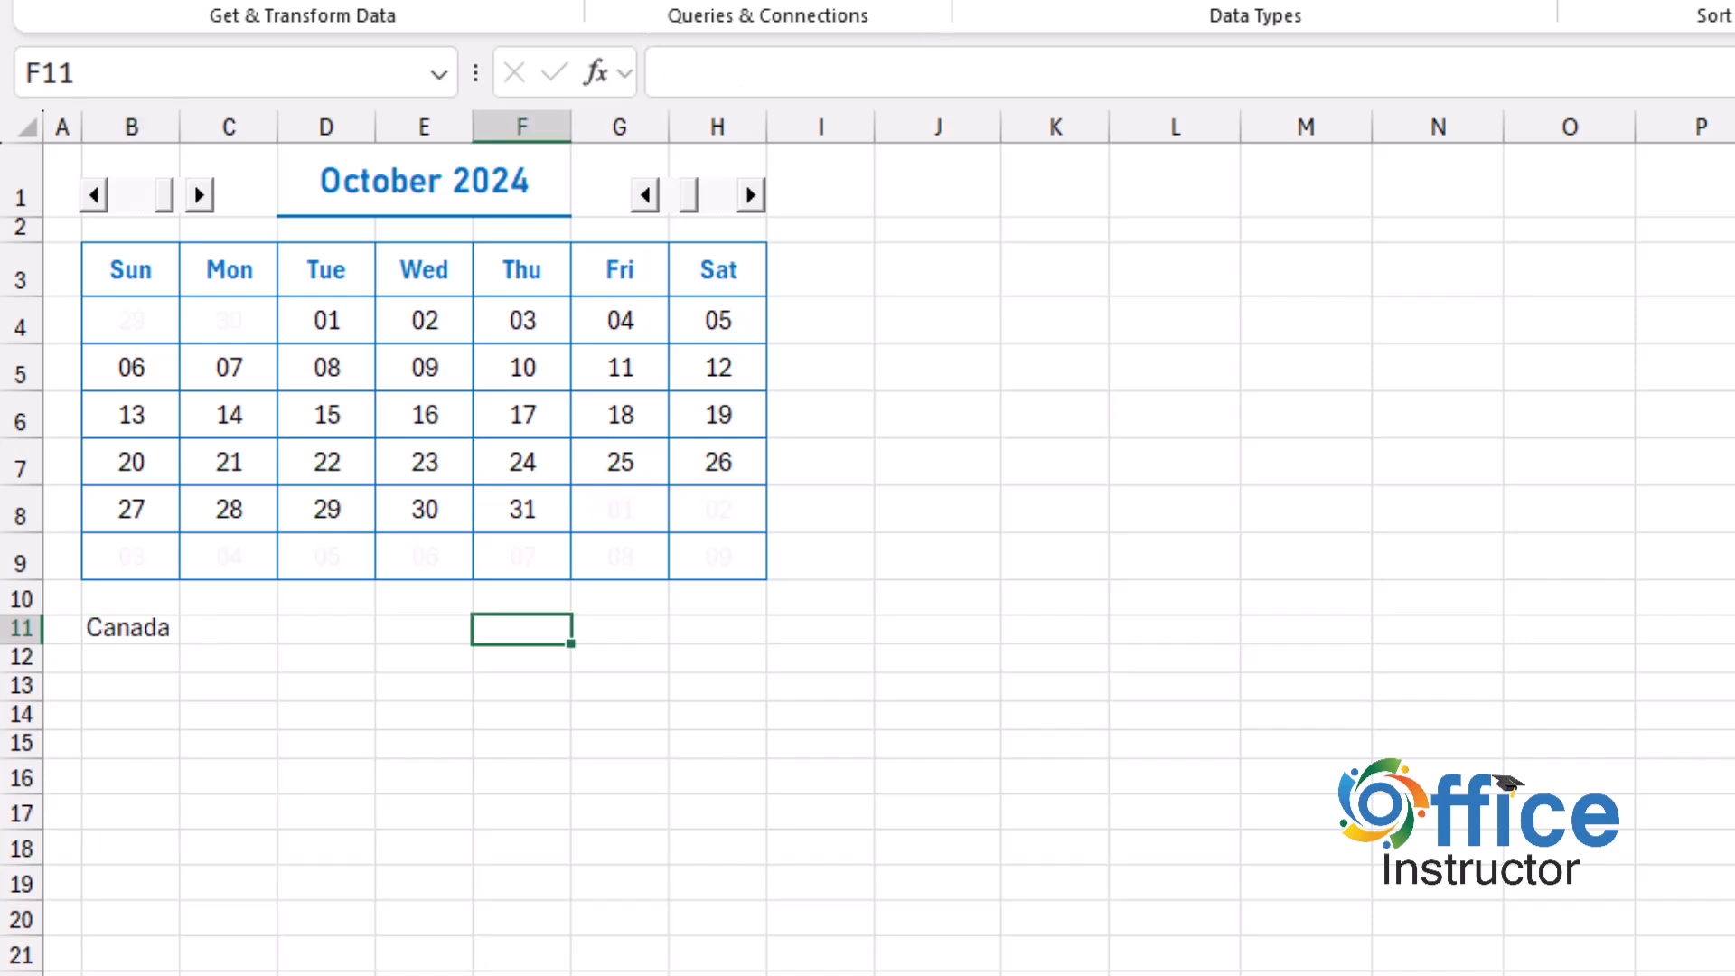
type("Holidays")
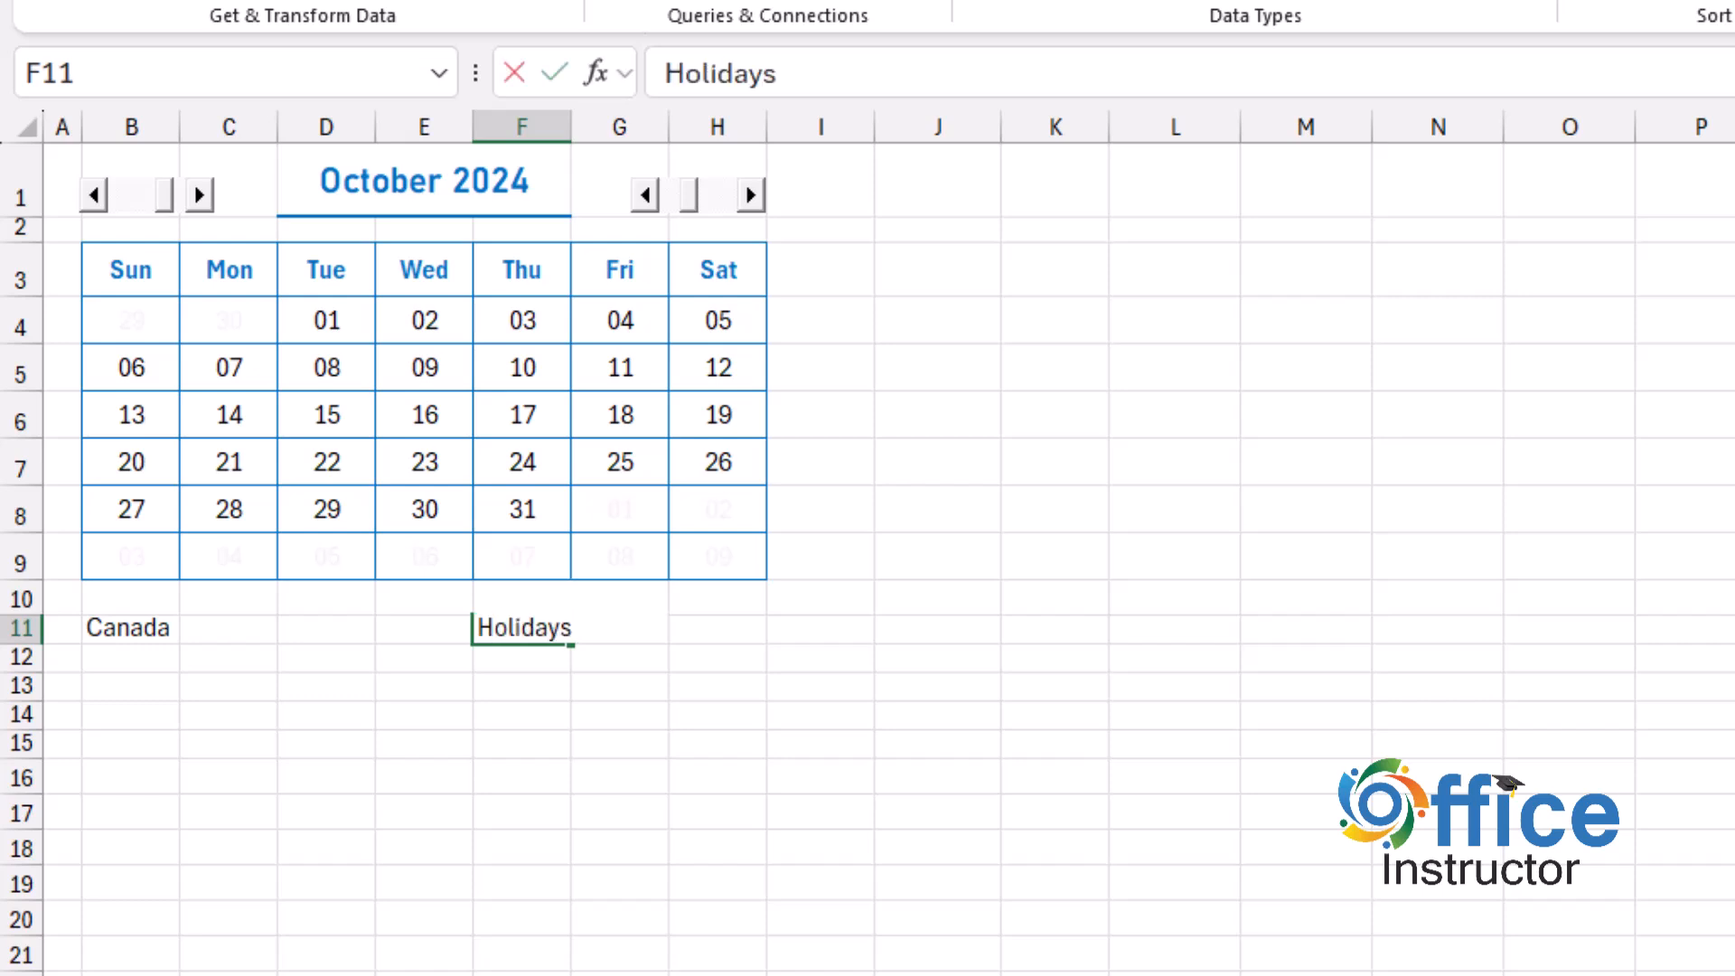
left_click(326, 629)
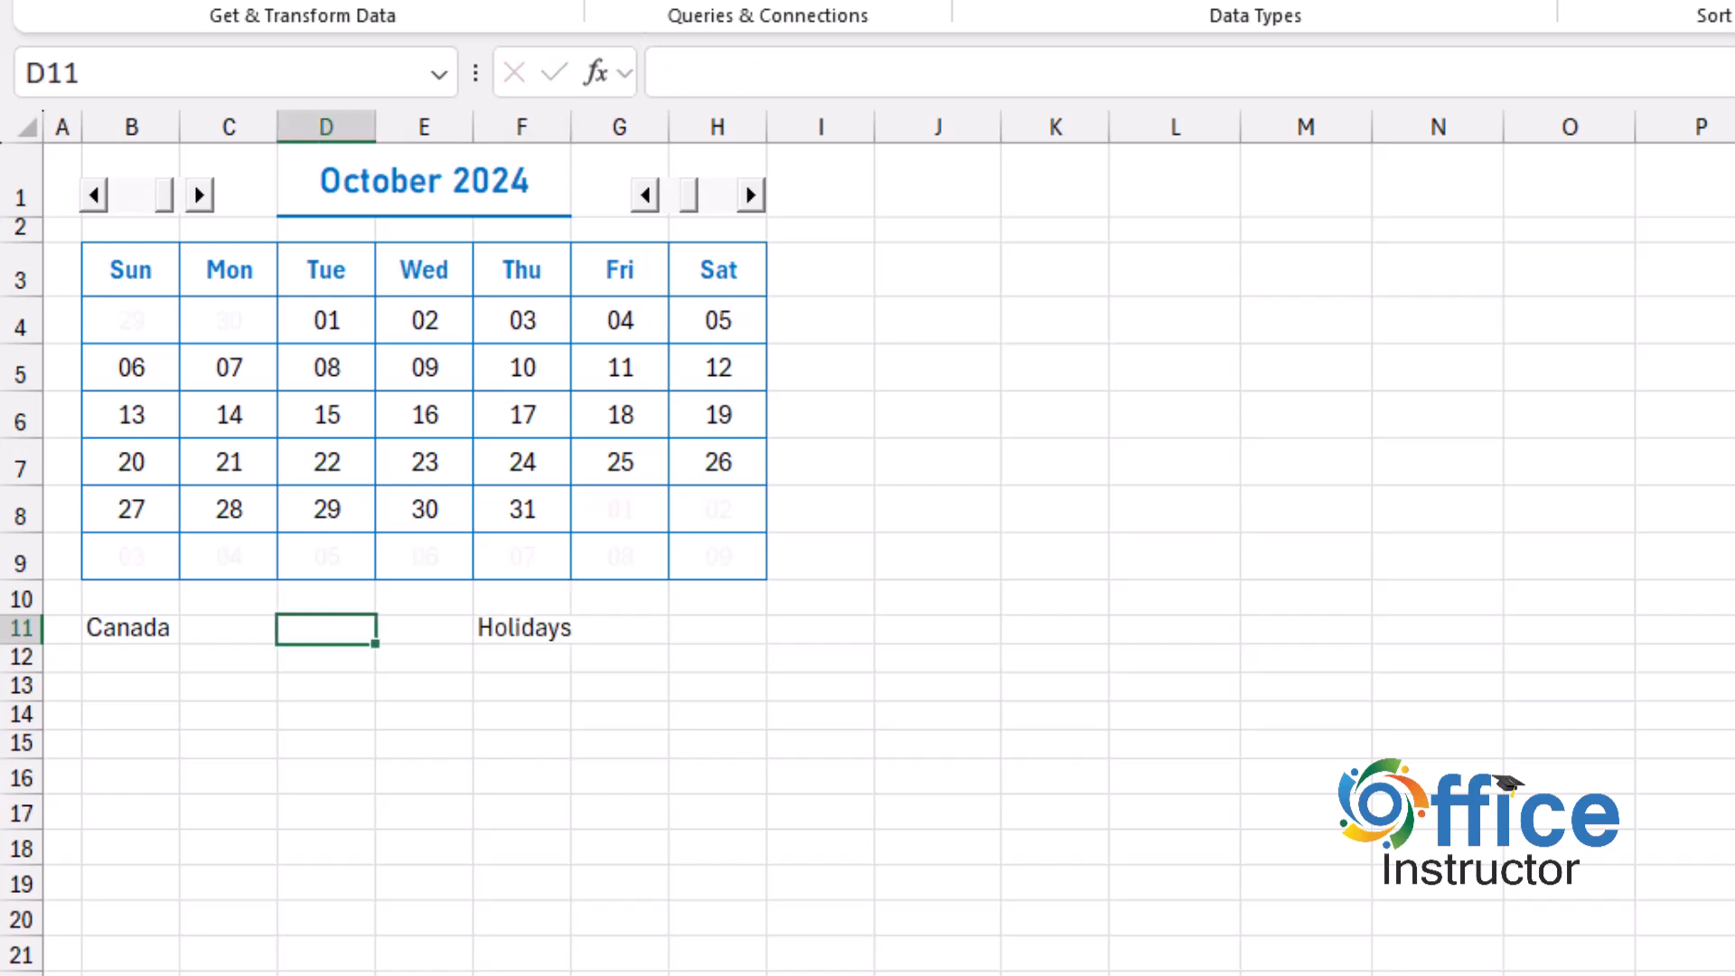
Link the year in C1 of the Holidays sheet to cell H1 of the Monthly sheet.
left_click(718, 161)
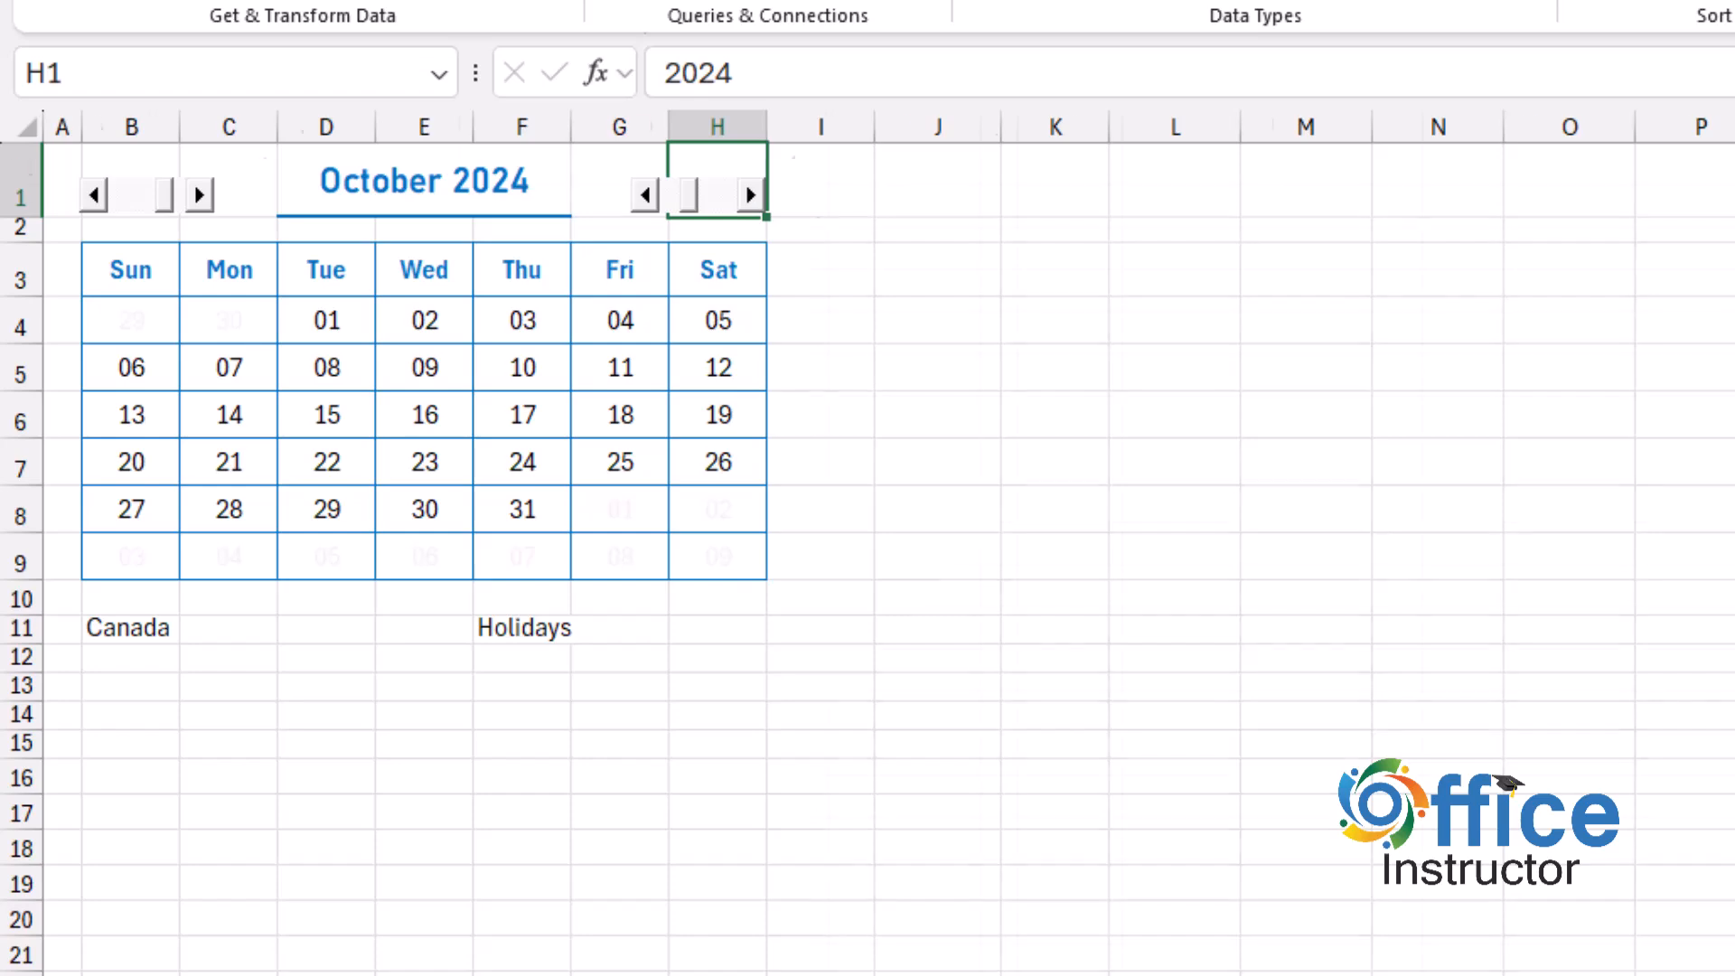
key("ctrl+Page_Down")
scroll(868, 542, "up", 10)
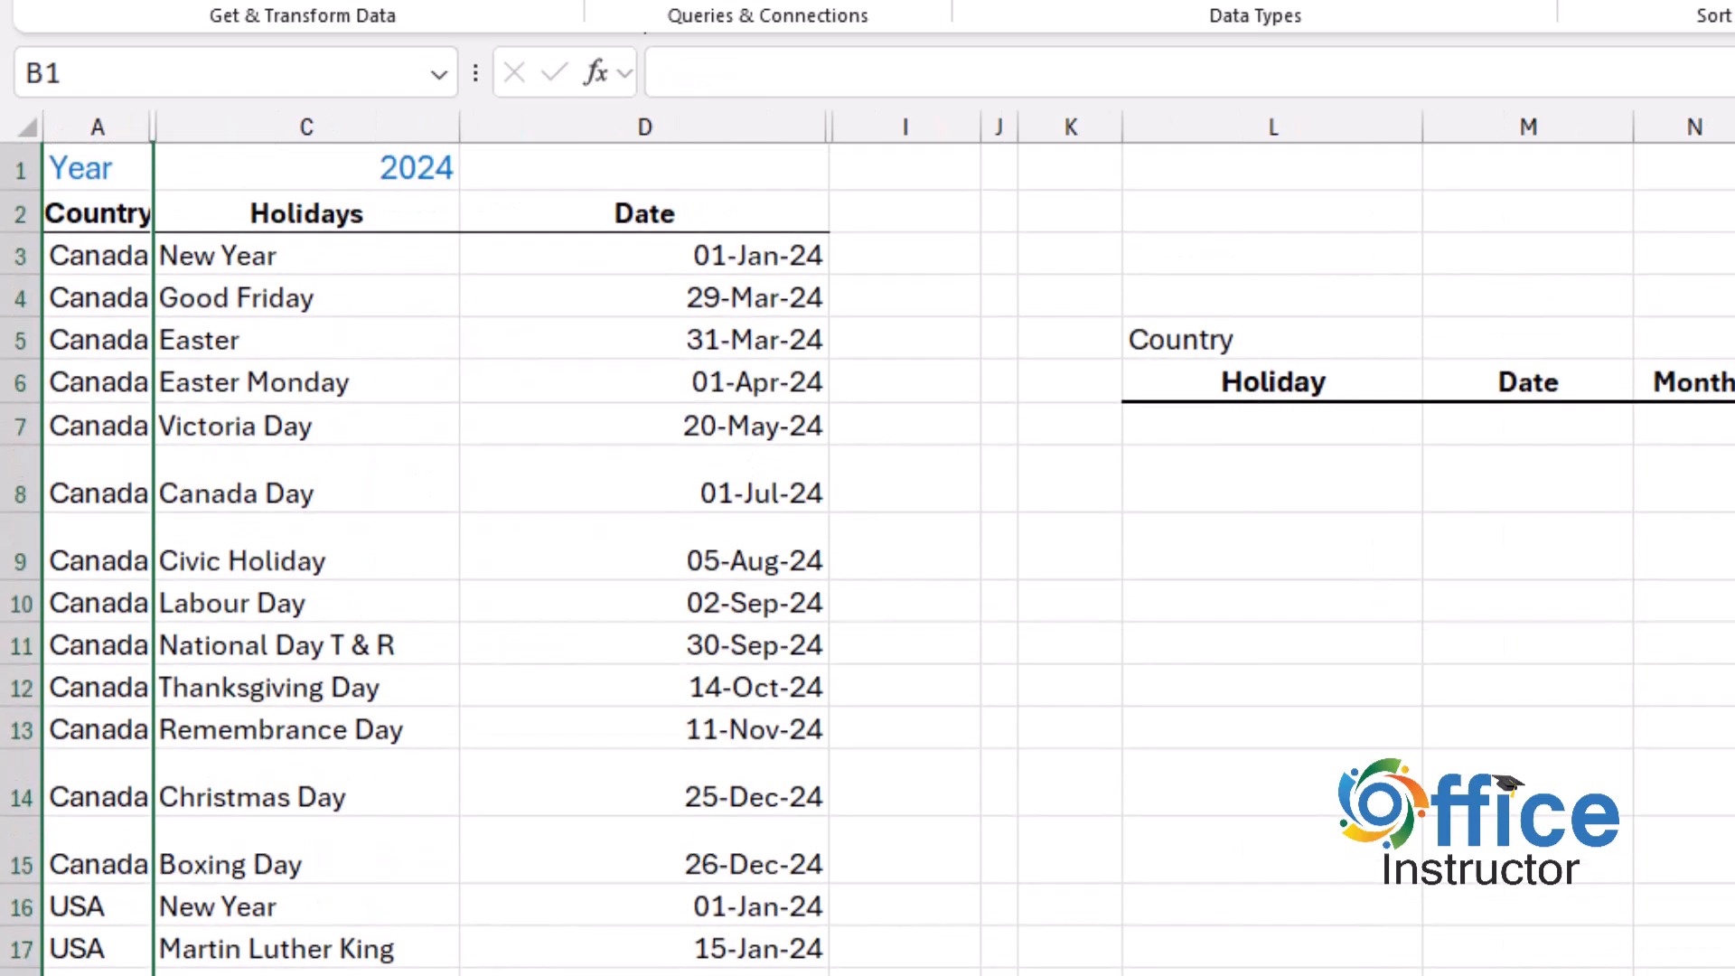
left_click(306, 168)
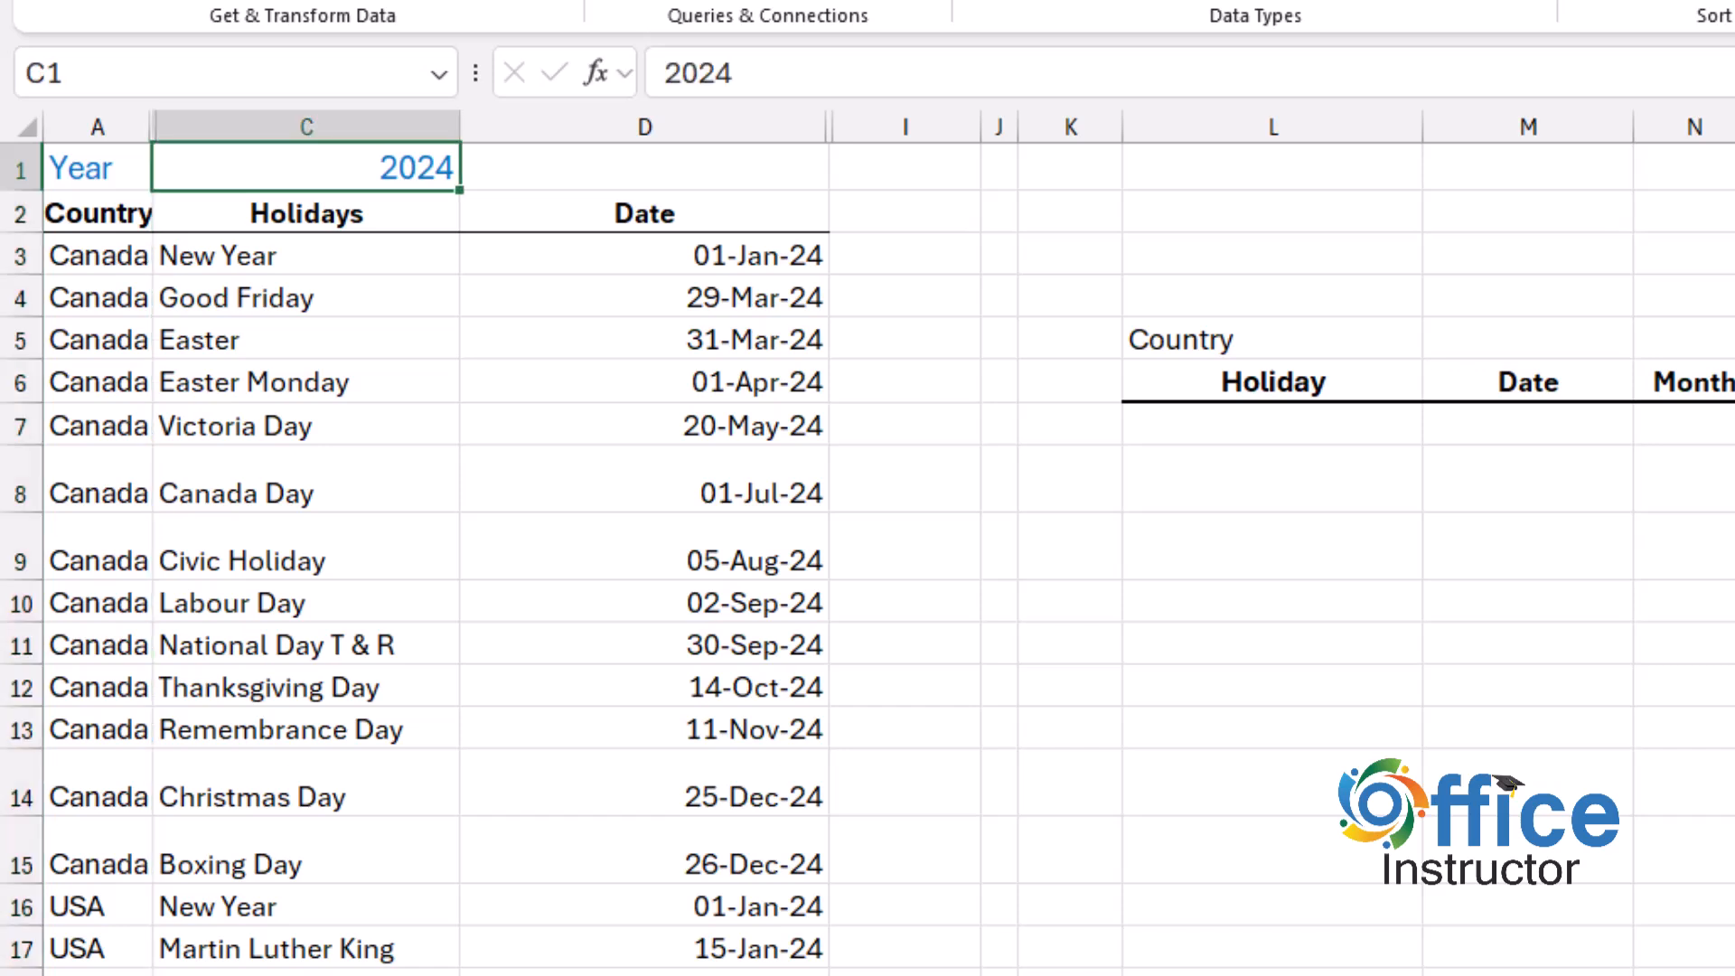
type("=")
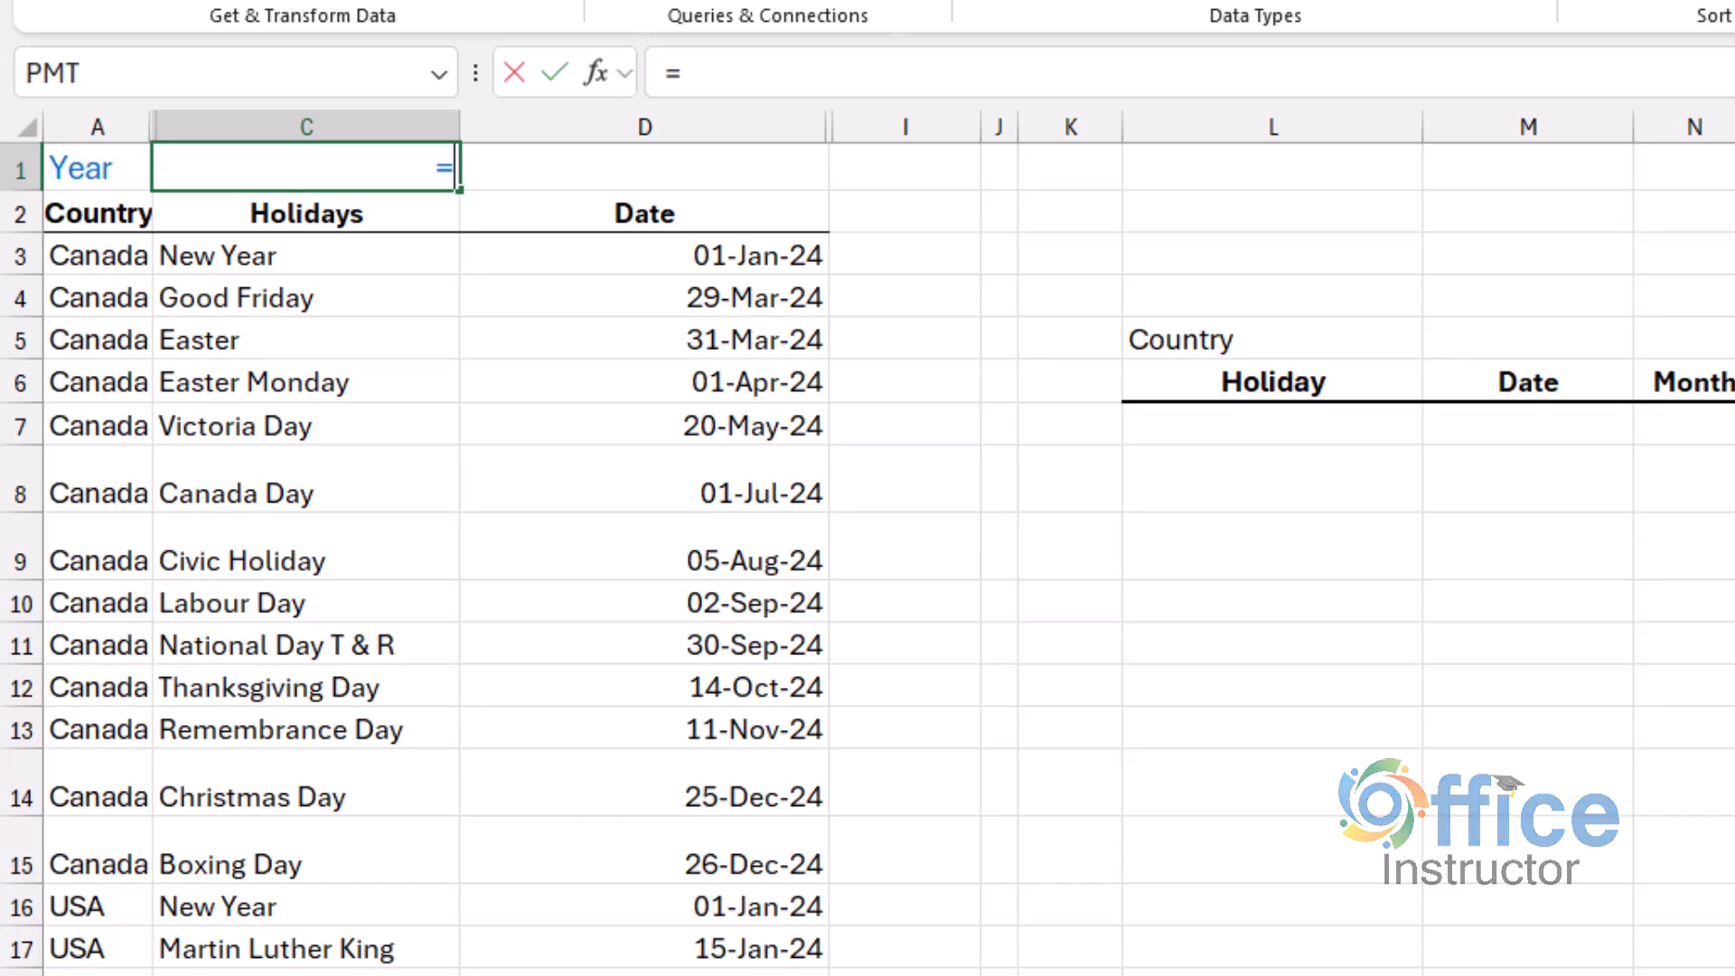
key("ctrl+Page_Up")
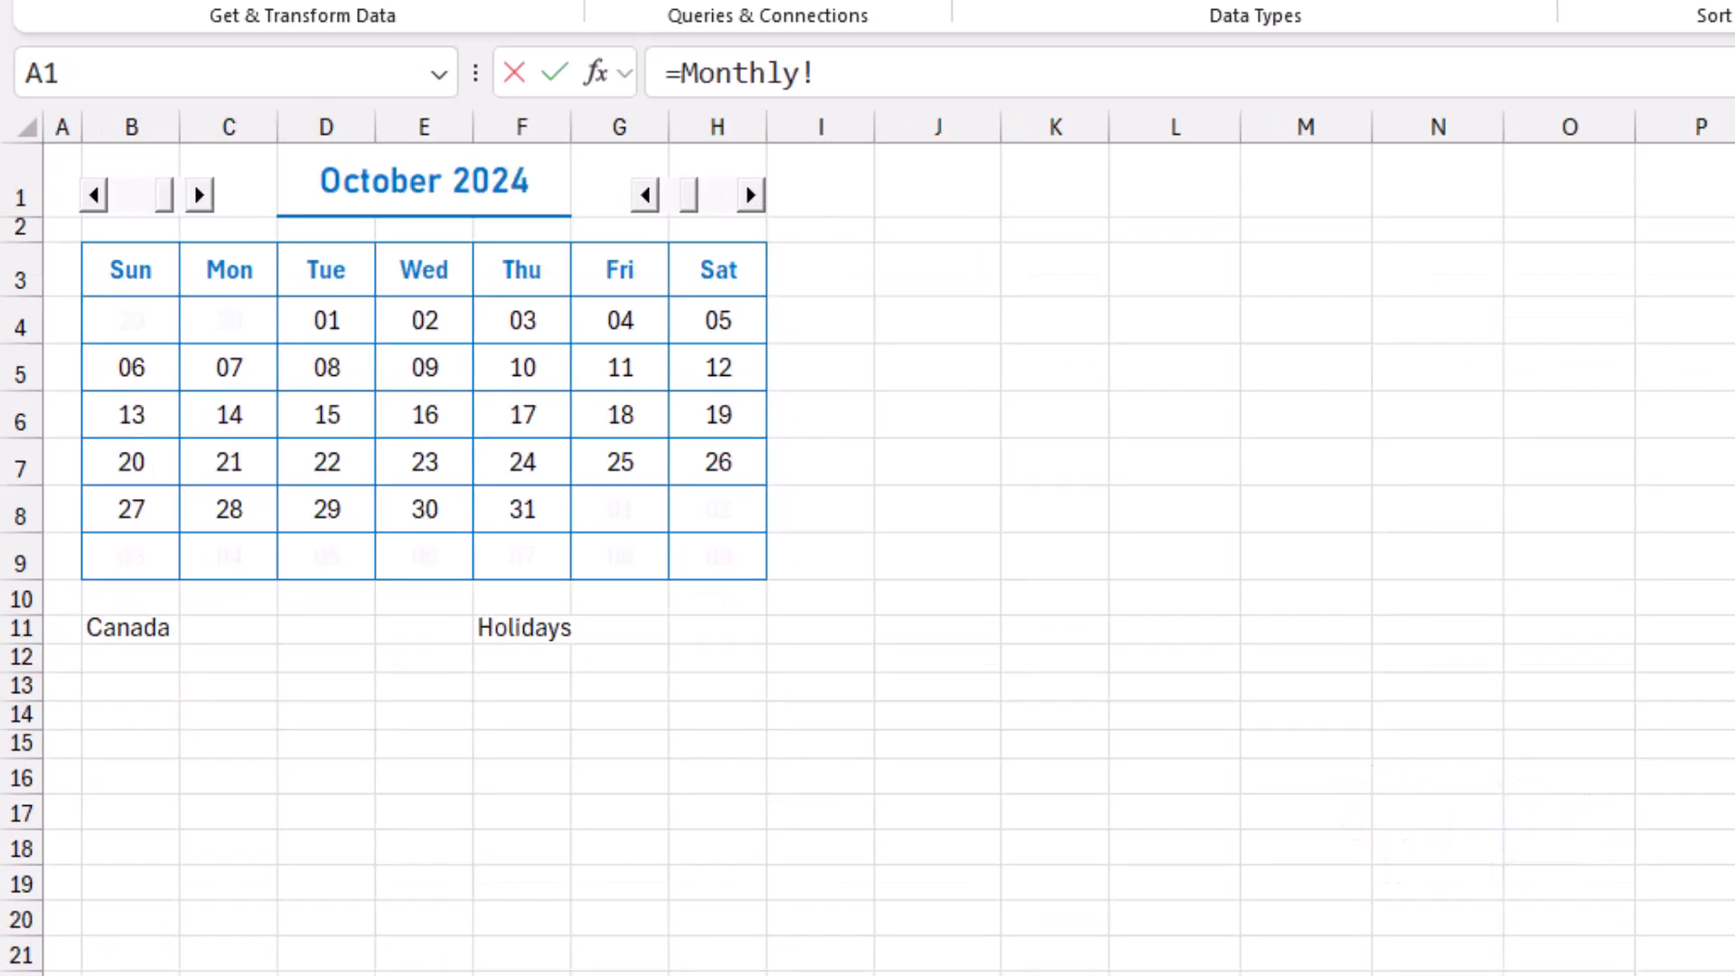
left_click(723, 161)
key("Return")
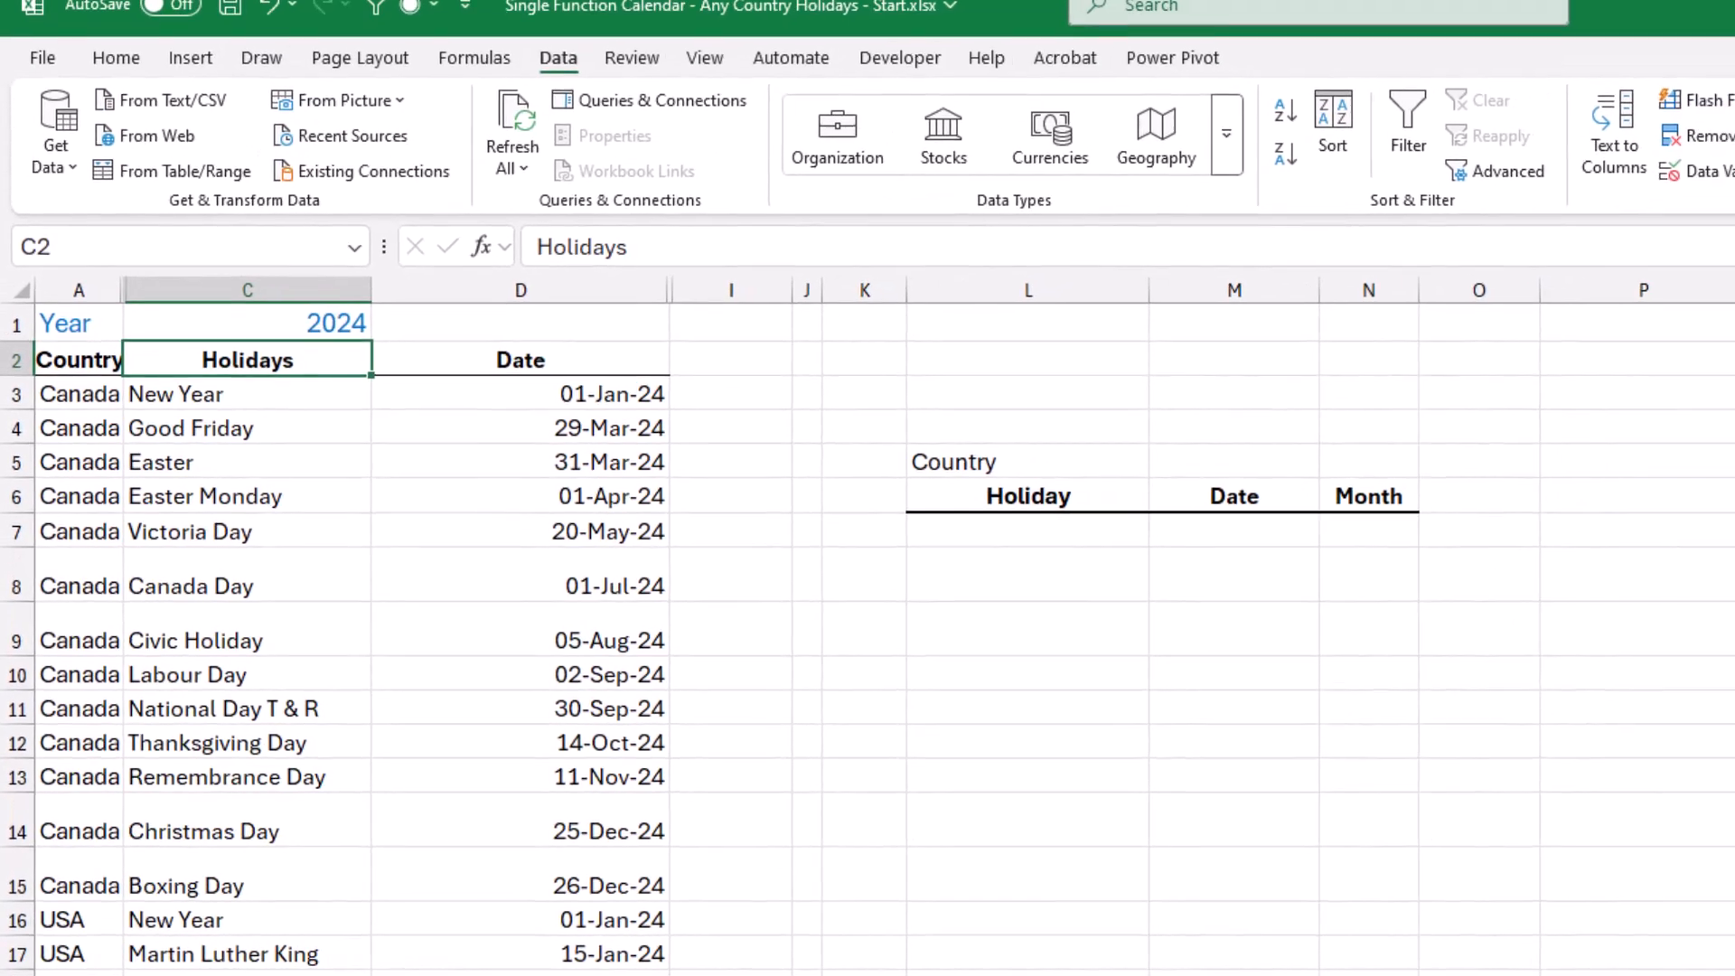
Link M5, beside the Country label on the Holidays sheet, to the country choice in B11 of the Monthly sheet.
left_click(1528, 340)
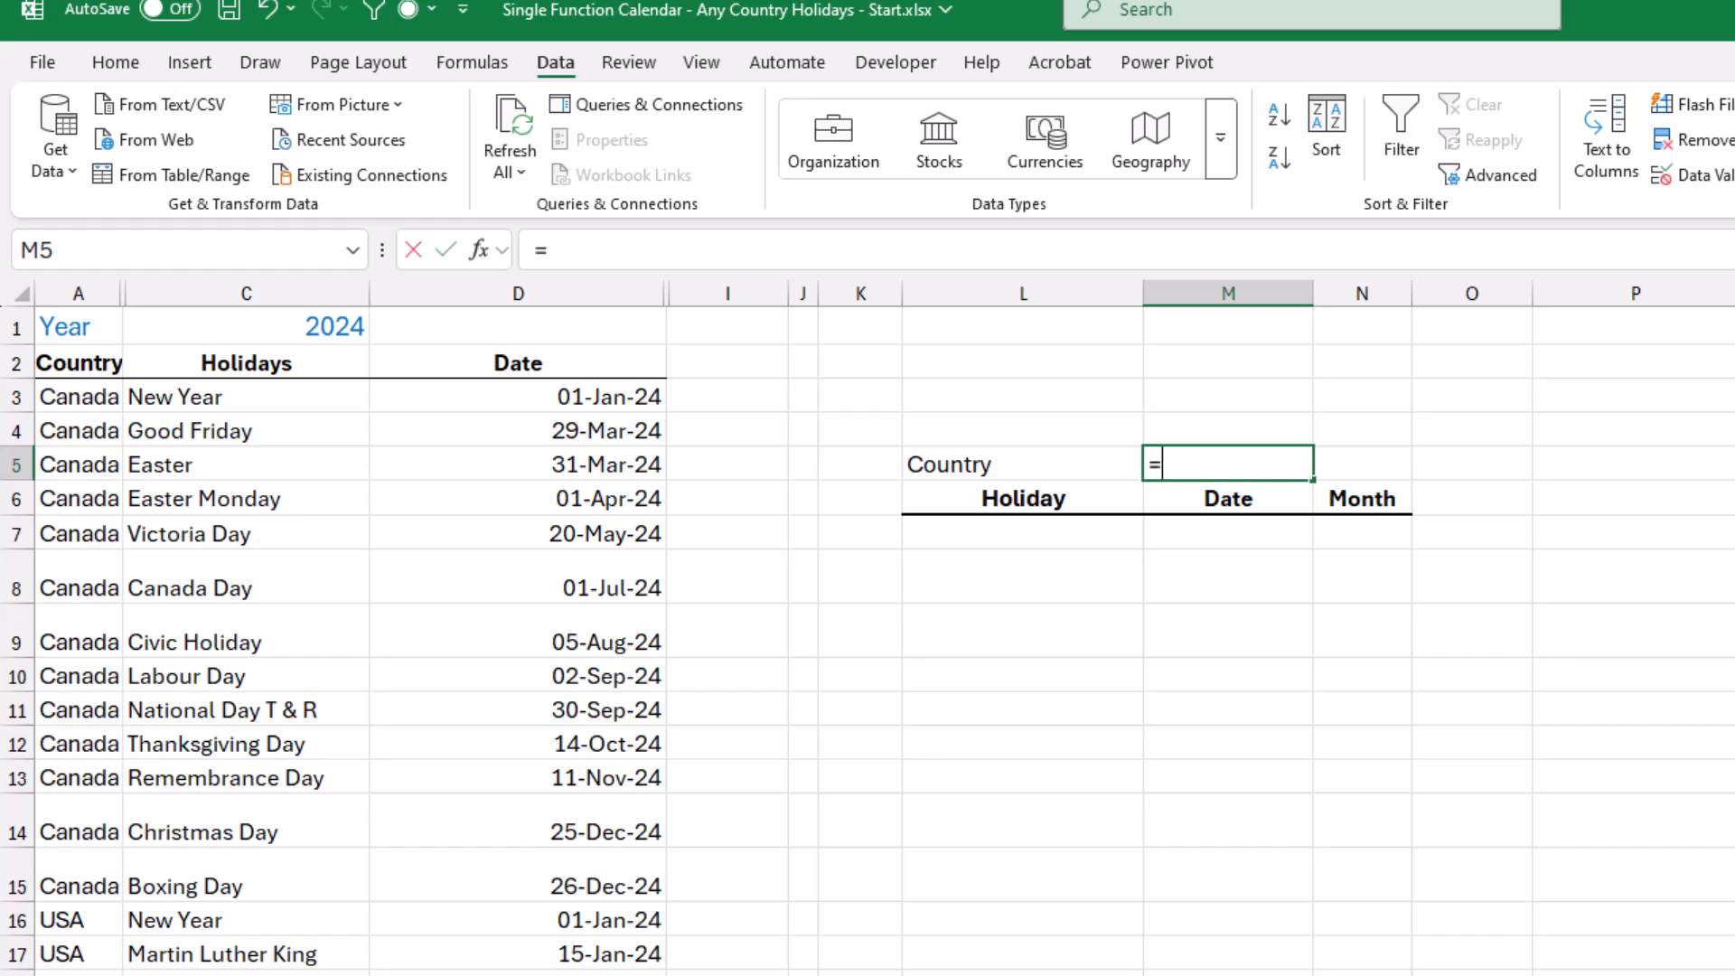
type("=")
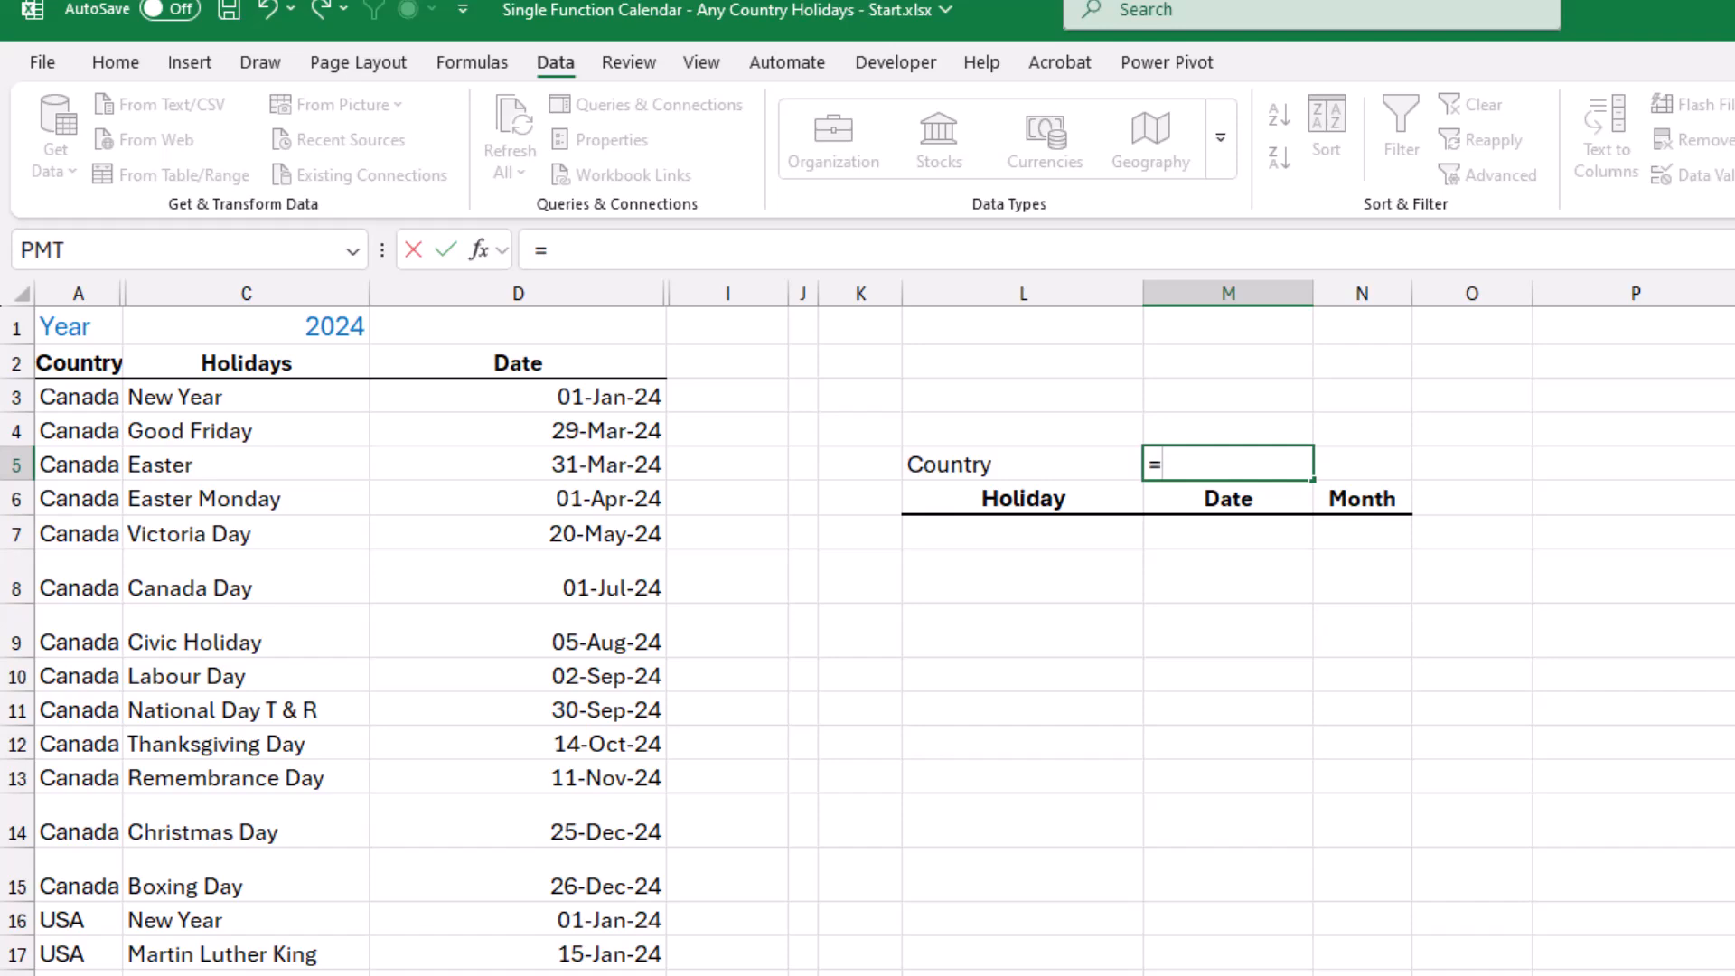
key("ctrl+Page_Up")
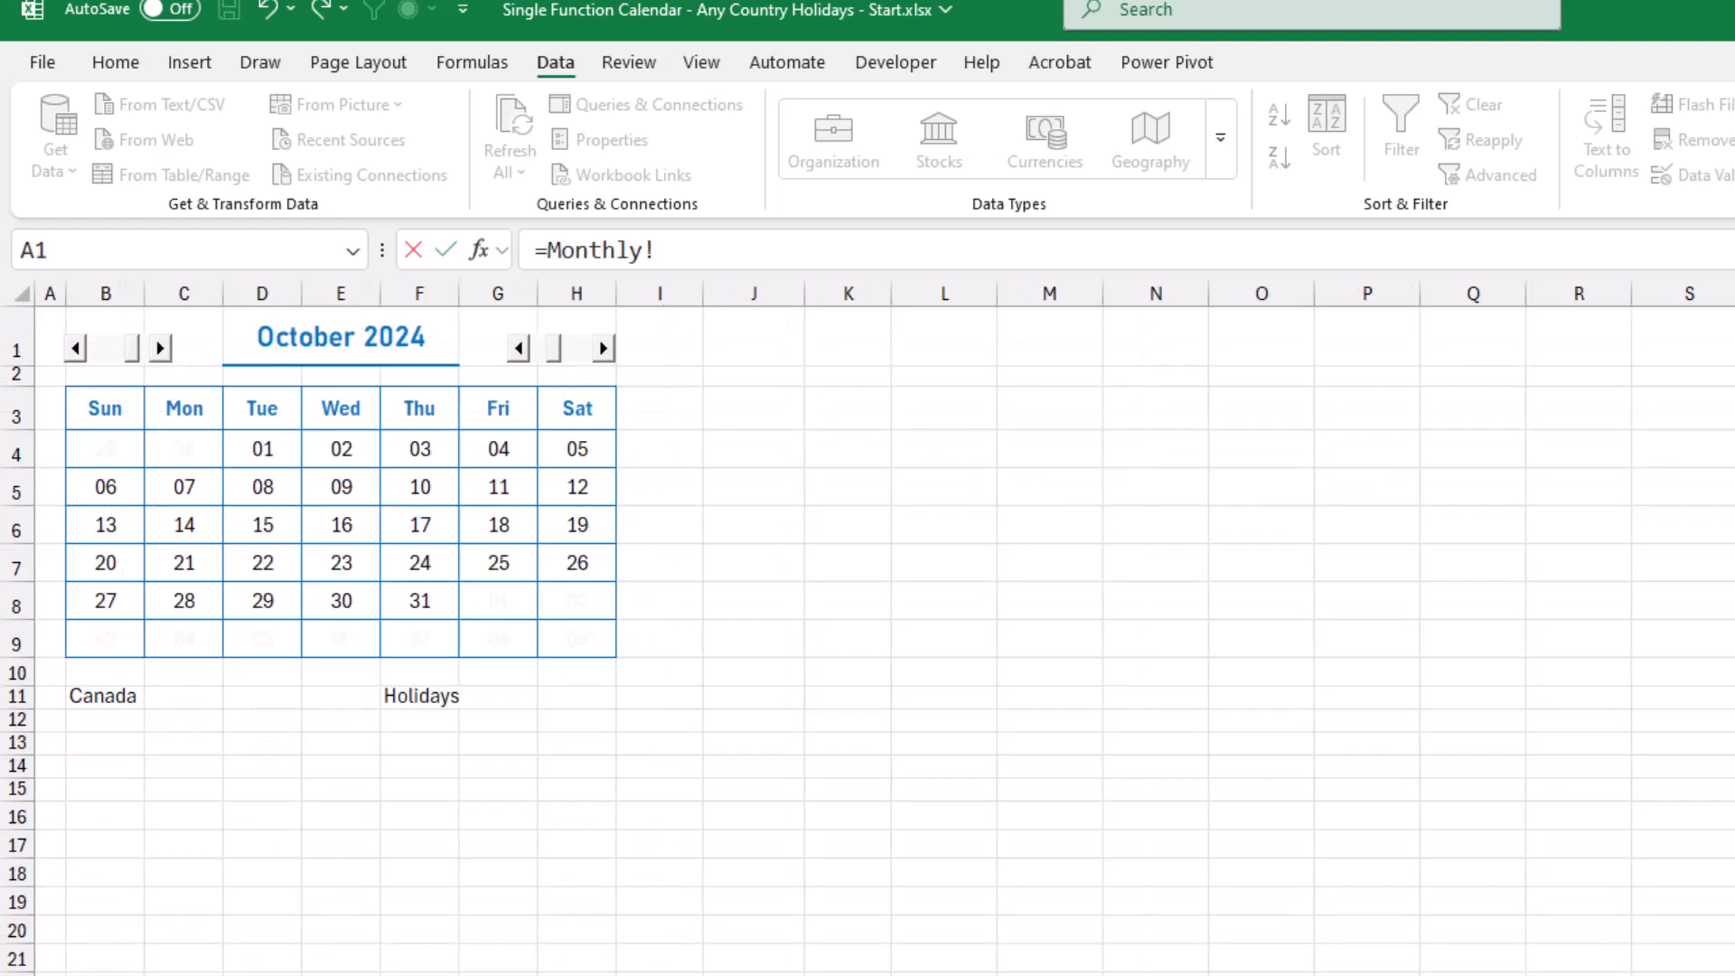
left_click(105, 696)
key("Return")
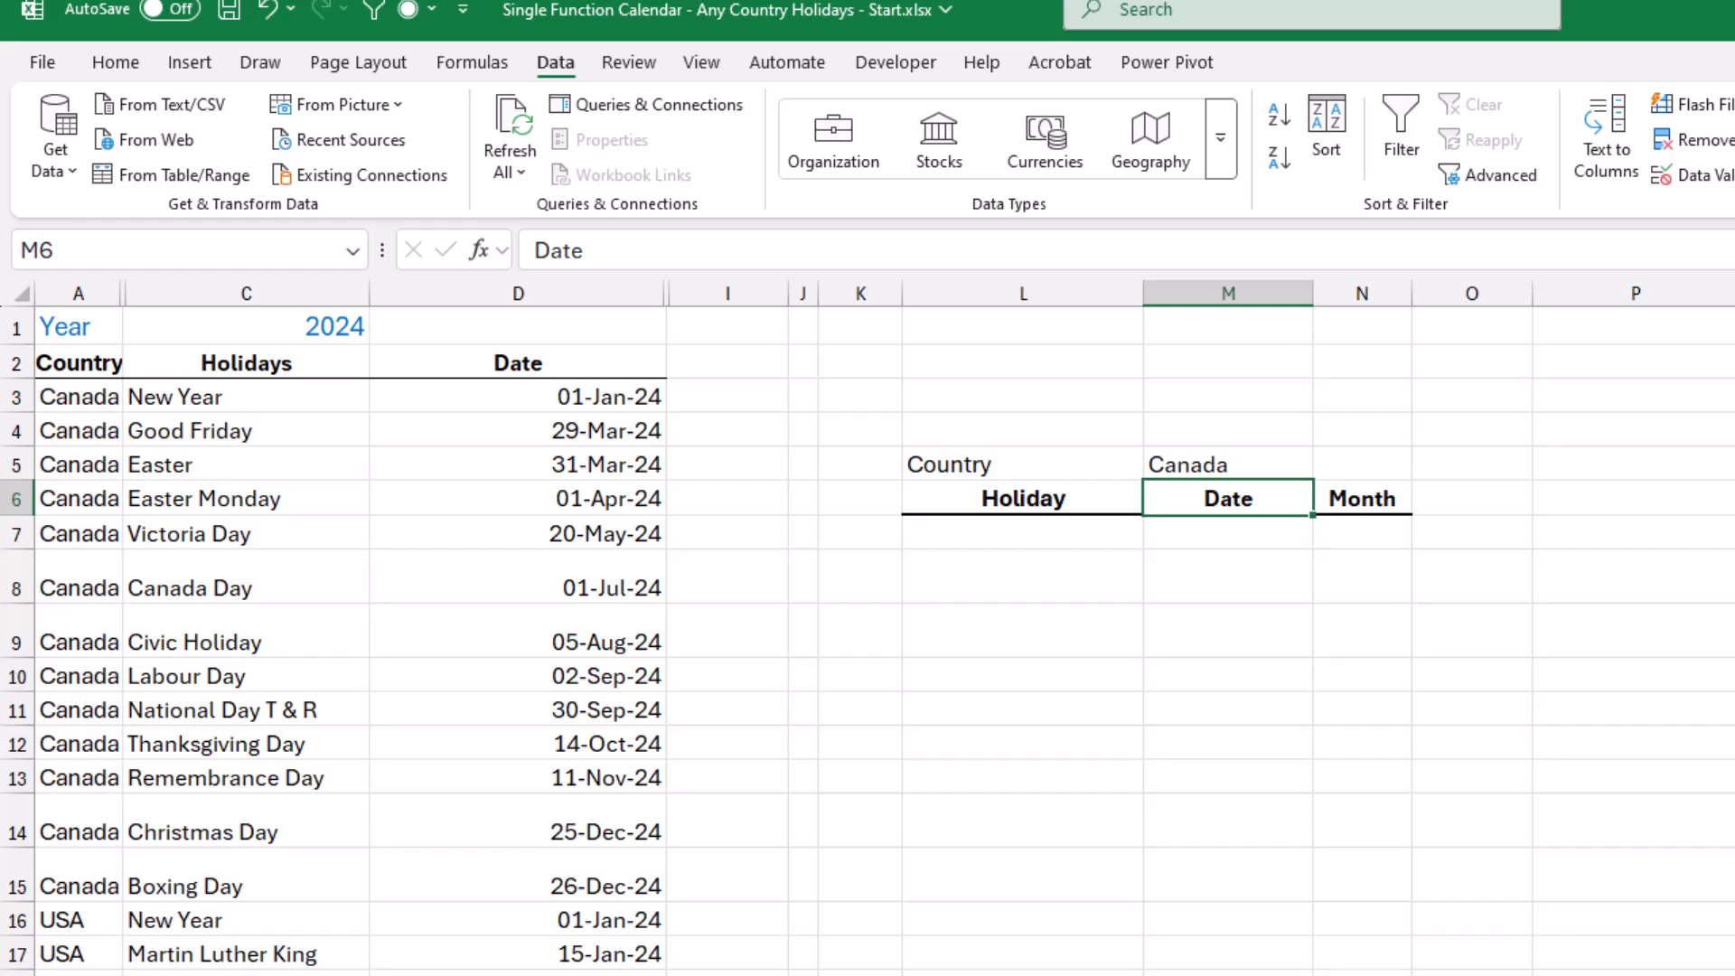
Unhide column B between the Country and Holidays columns on the Holidays sheet.
left_click(1362, 464)
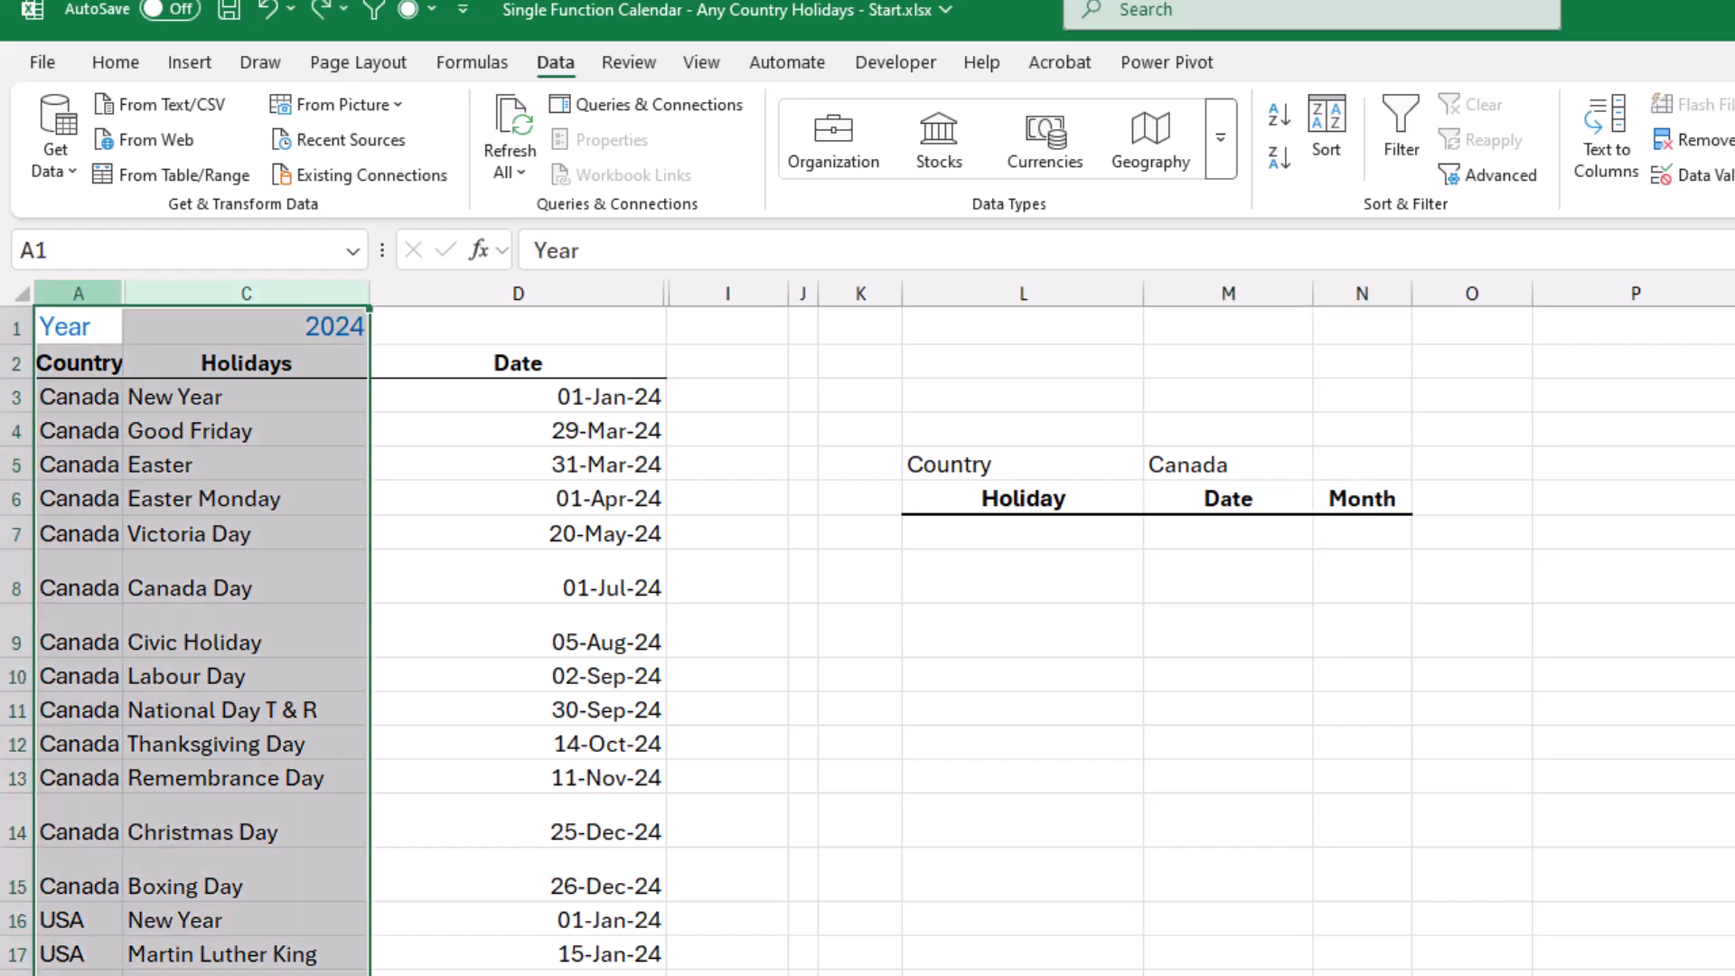
left_click_drag(79, 294, 246, 293)
right_click(153, 293)
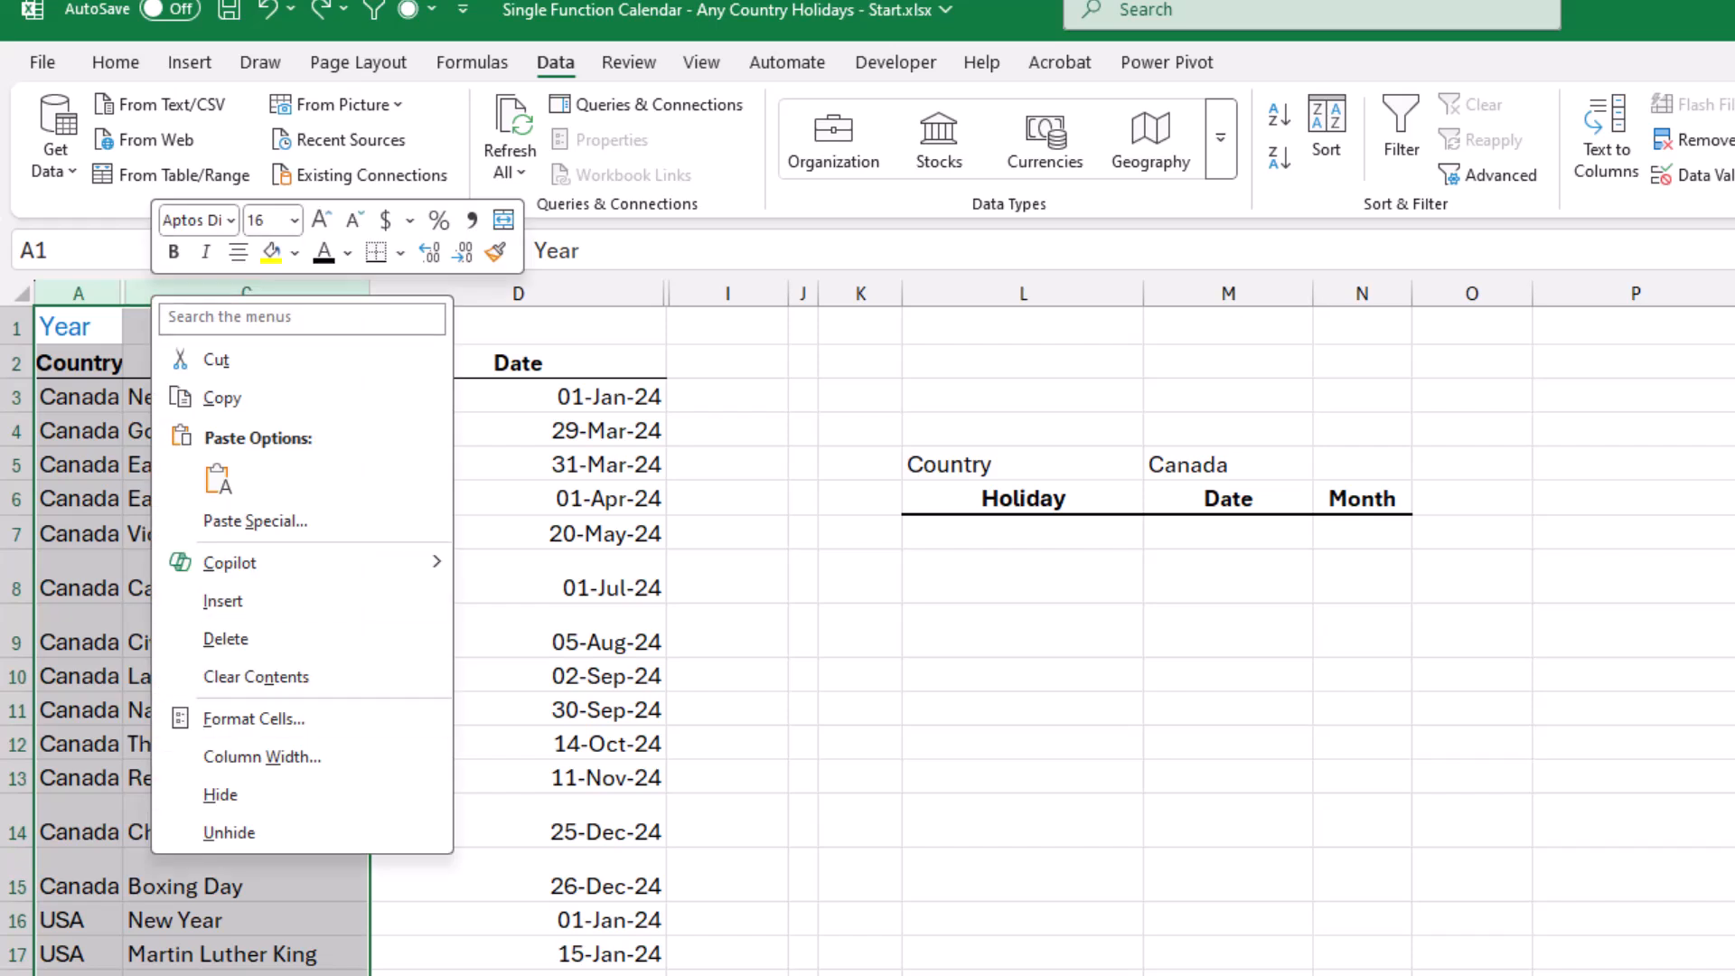
left_click(229, 832)
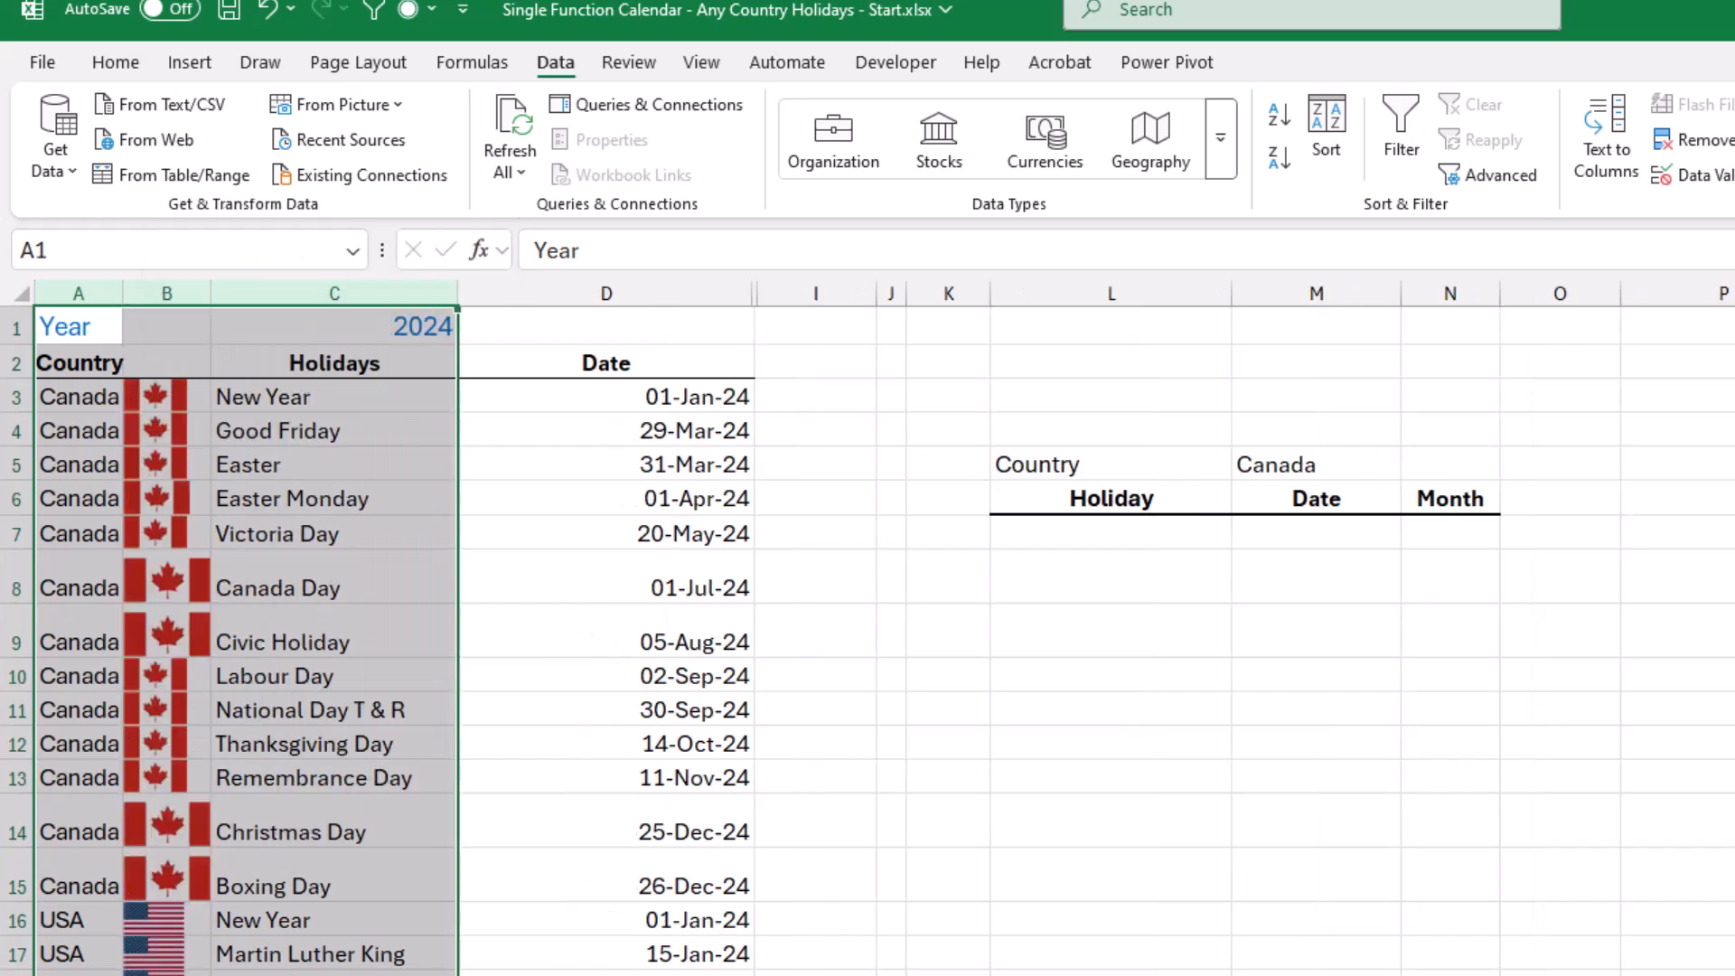
Look up the selected country's flag in N5 with the formula =VLOOKUP(M5,A3:B60,2,0).
left_click(1450, 463)
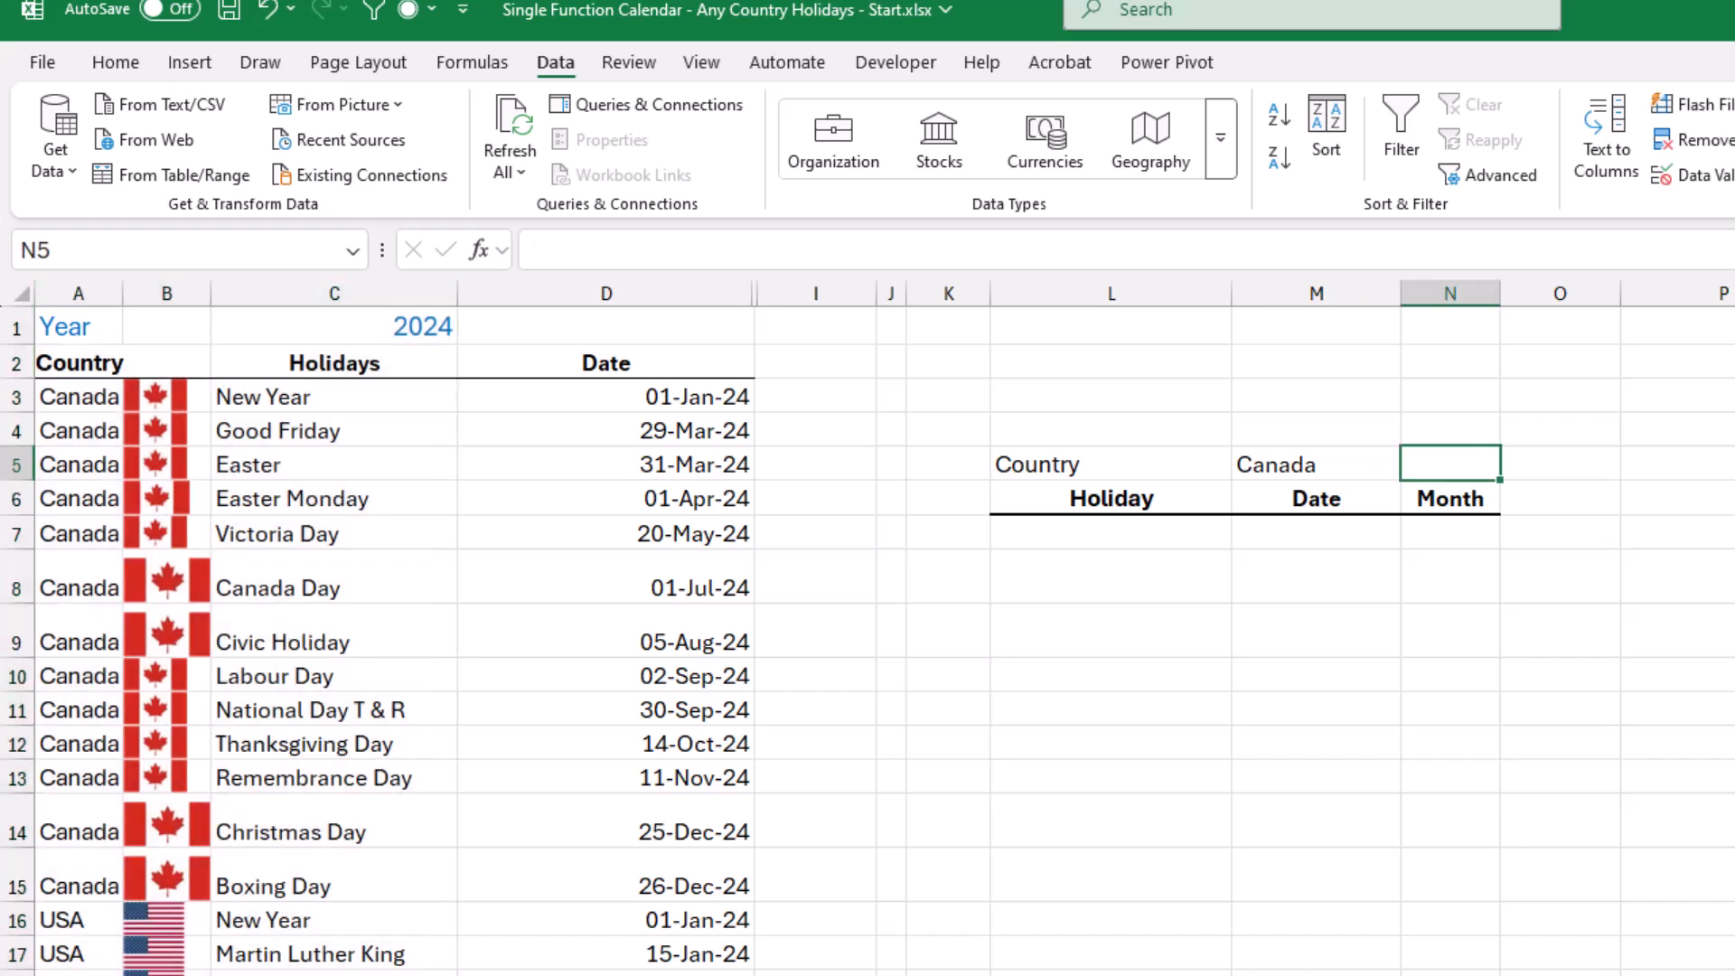
type("=vloo")
key("Tab")
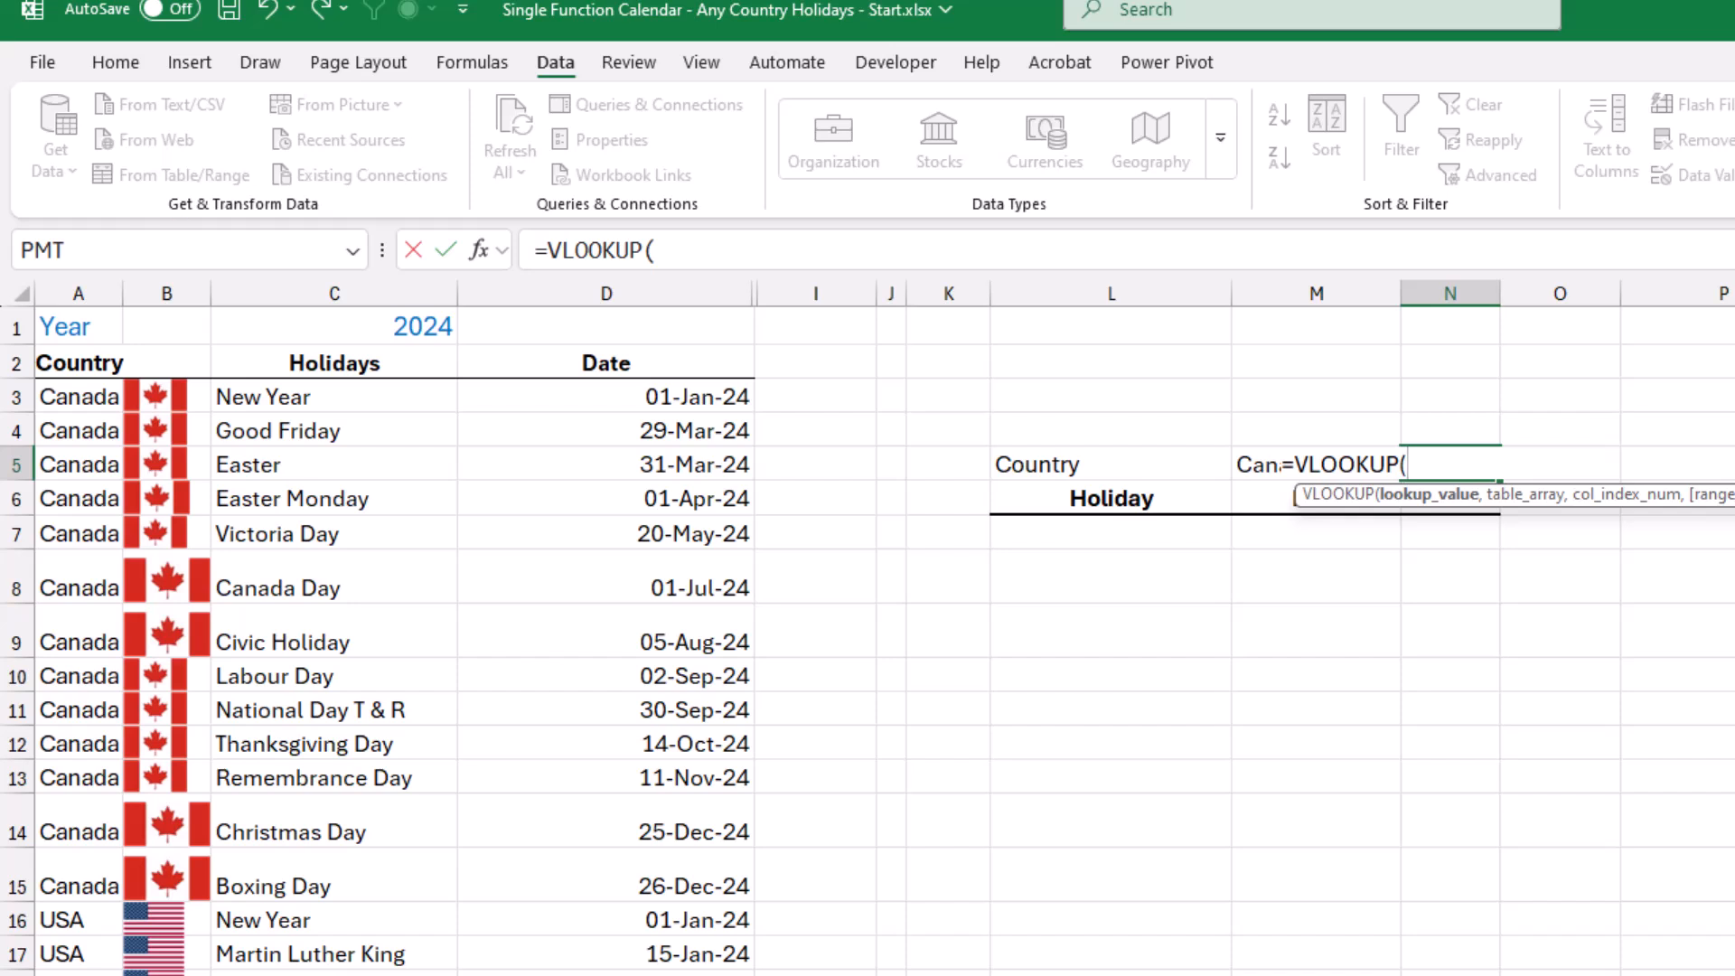
key("Left")
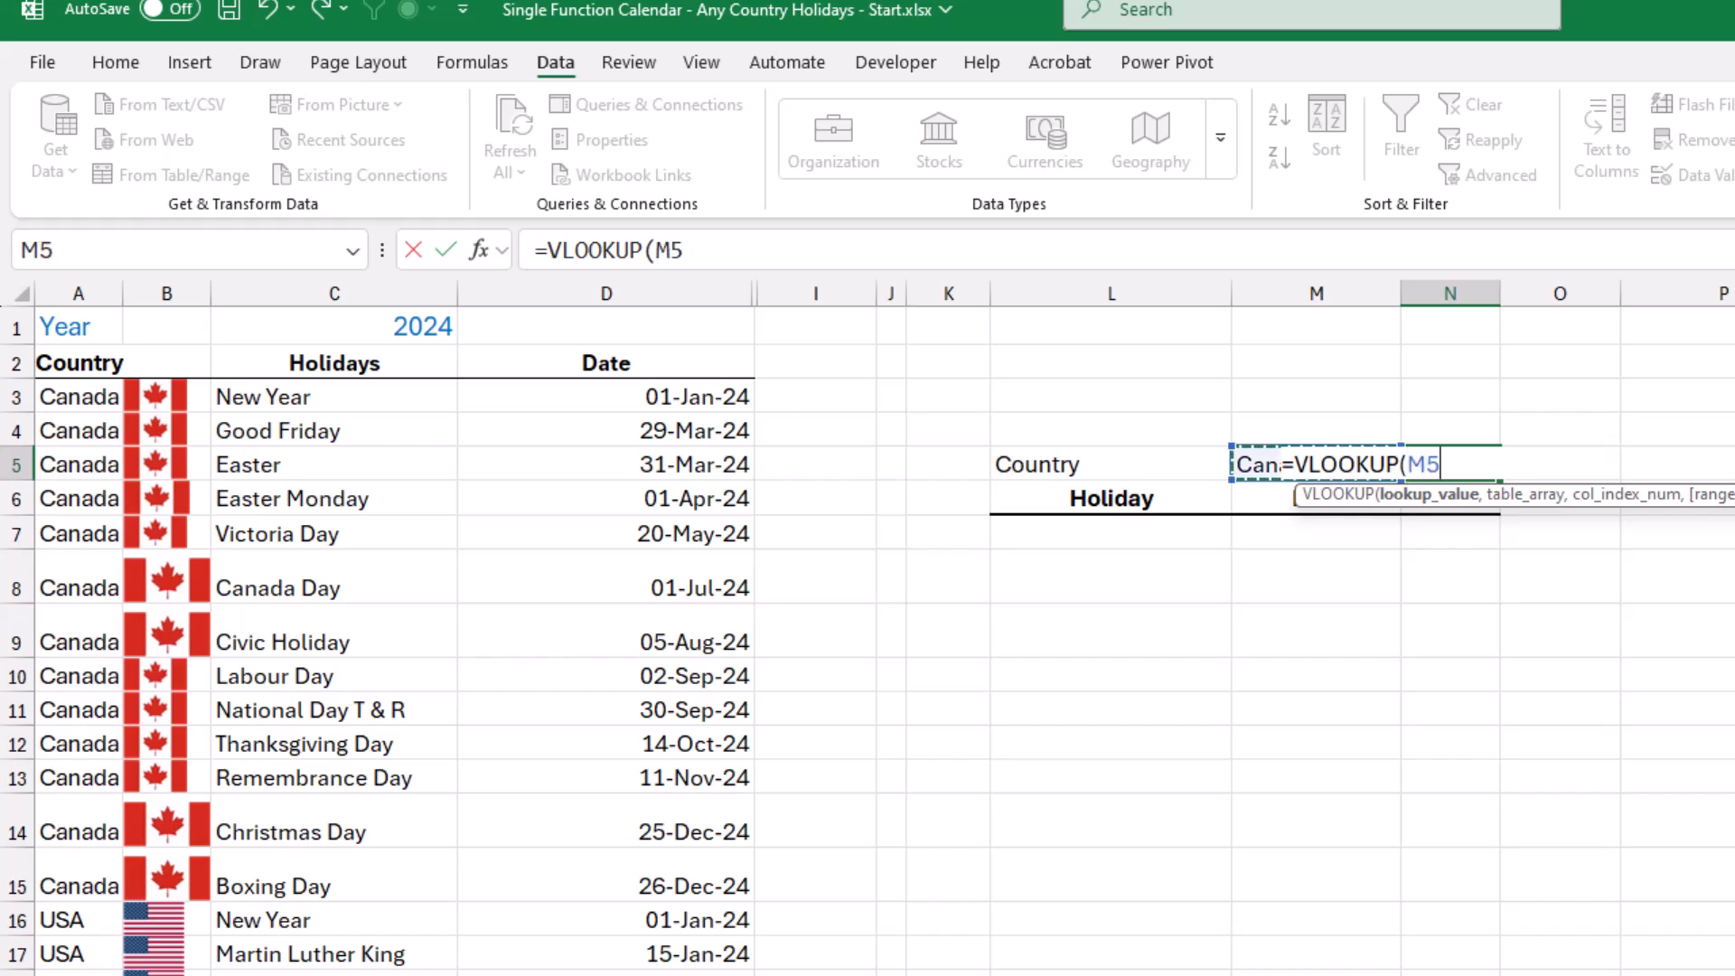
type(",")
left_click_drag(79, 397, 166, 397)
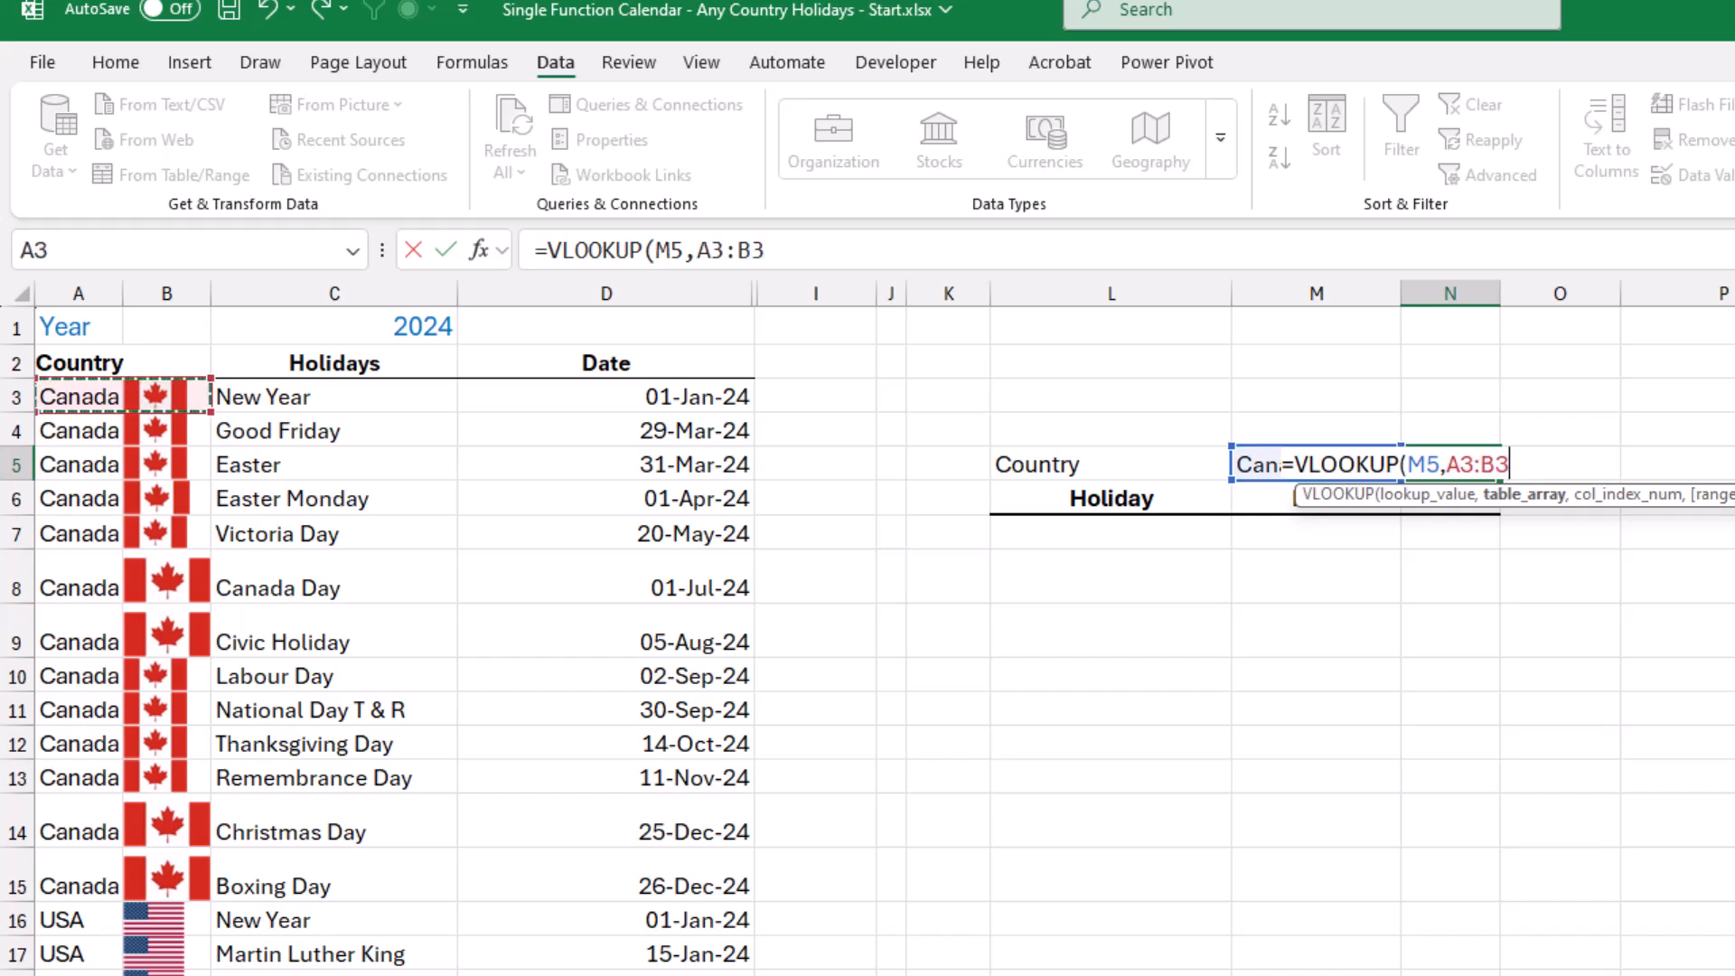
key("ctrl+shift+Down")
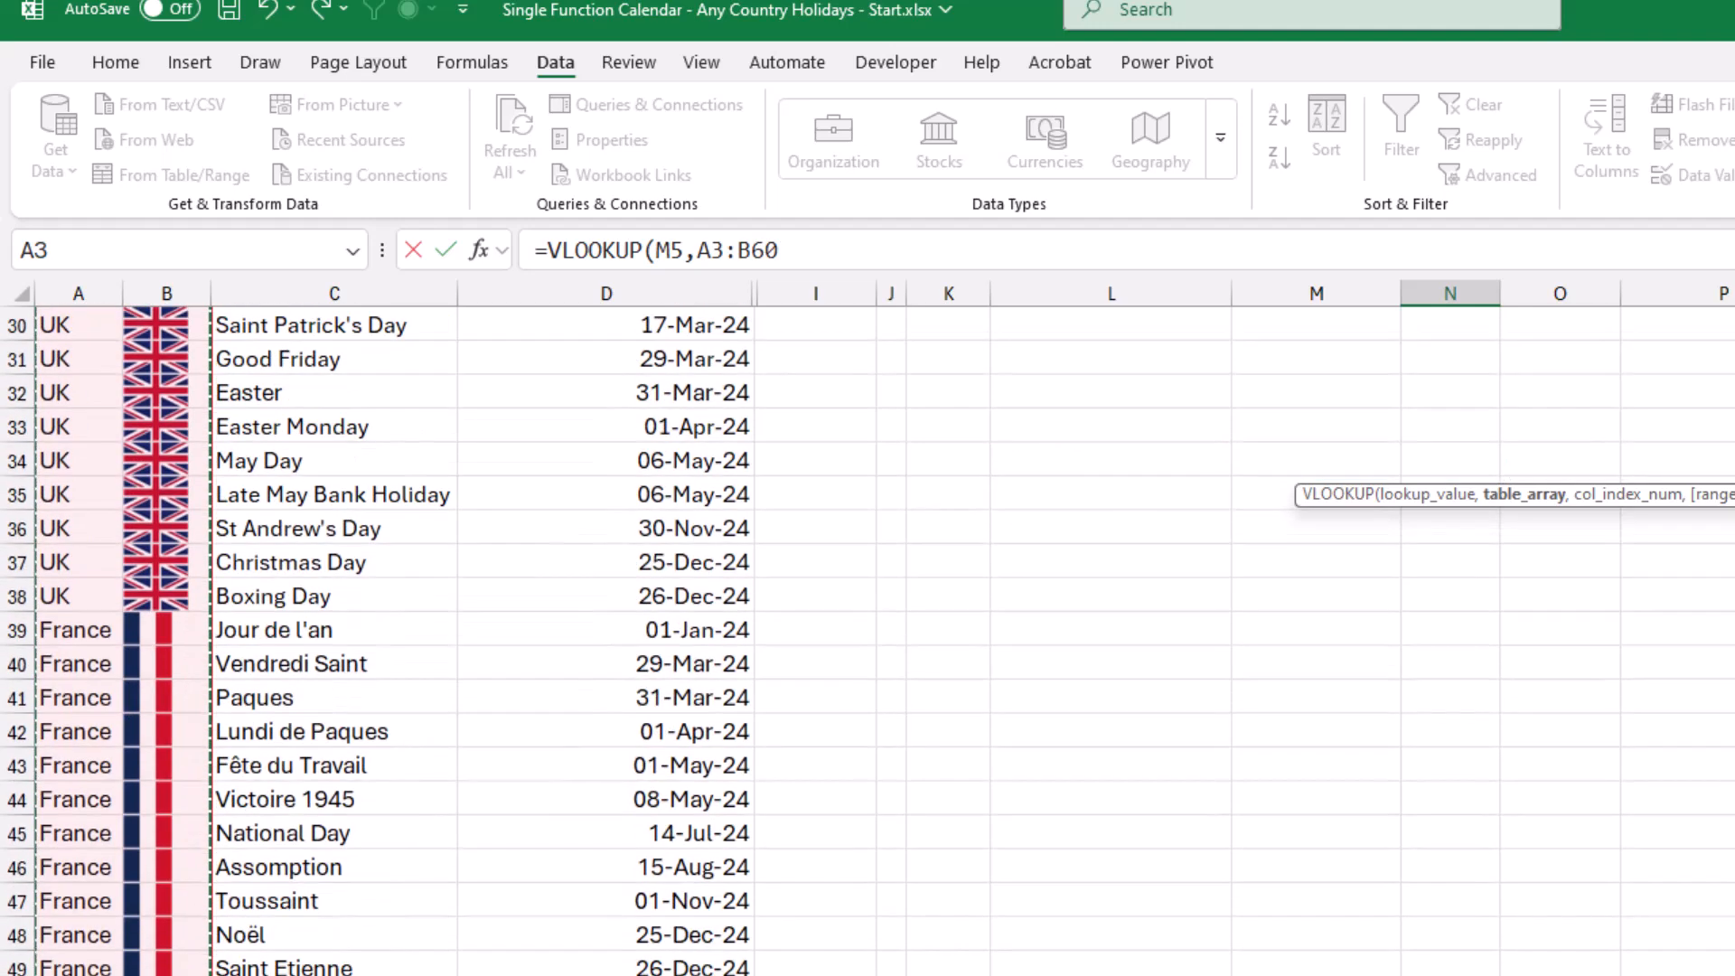
key("ctrl+BackSpace")
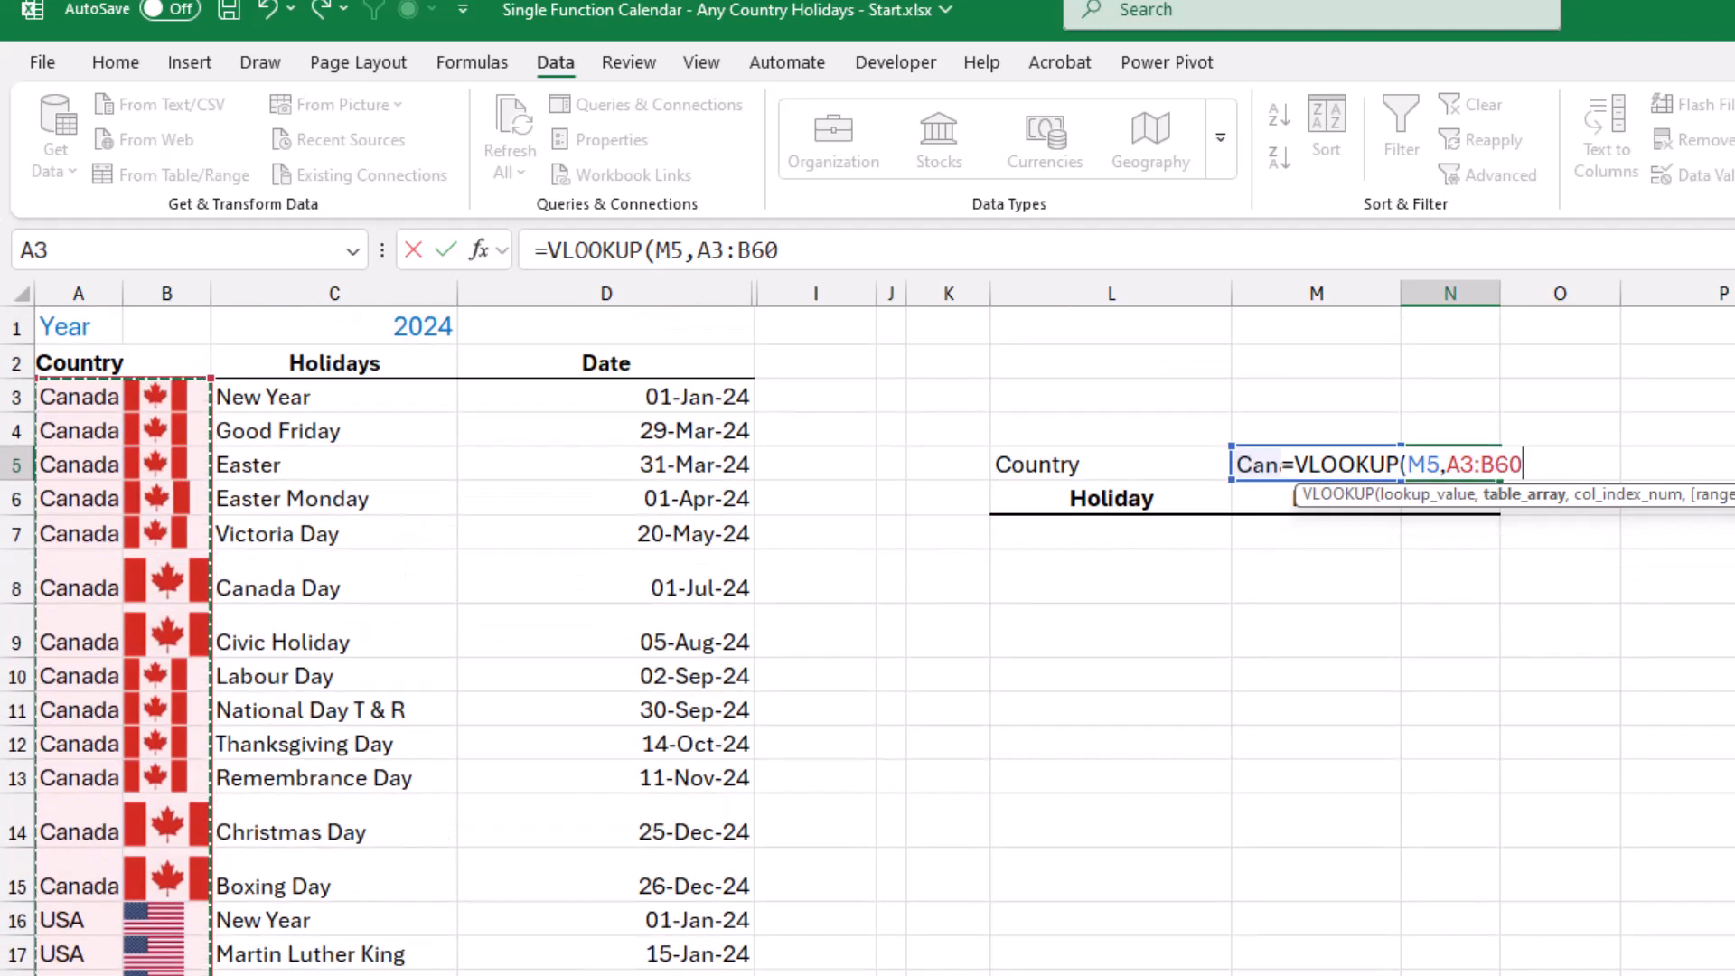
type(",2")
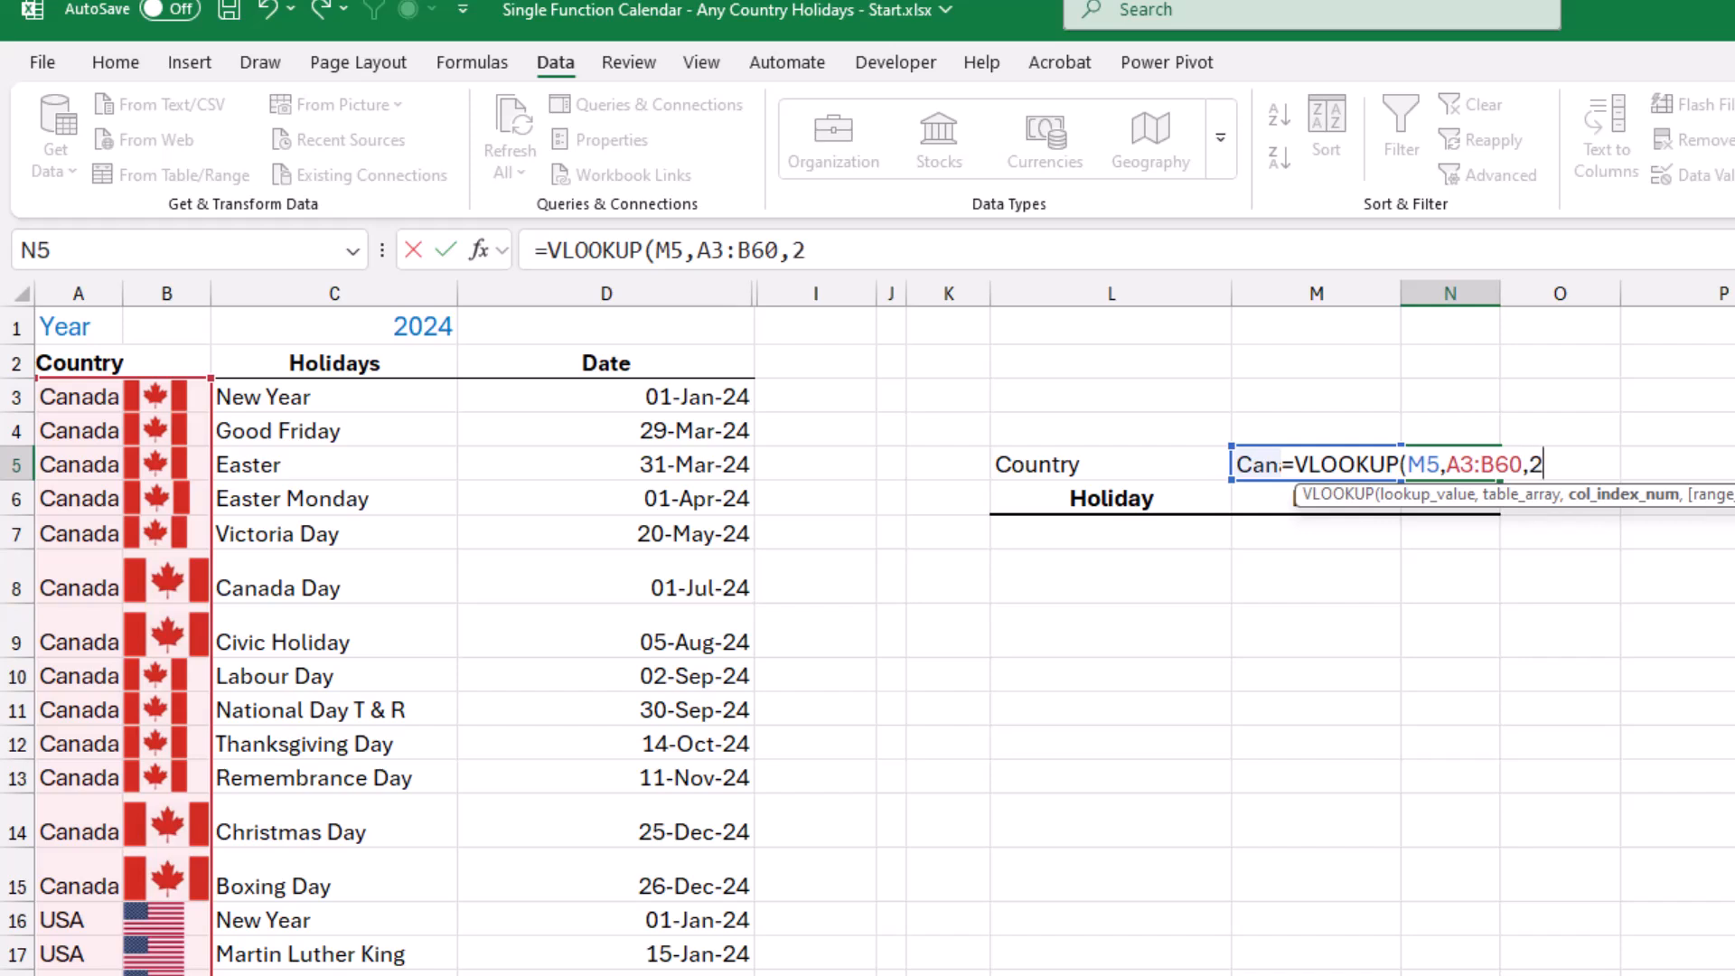
type(",0")
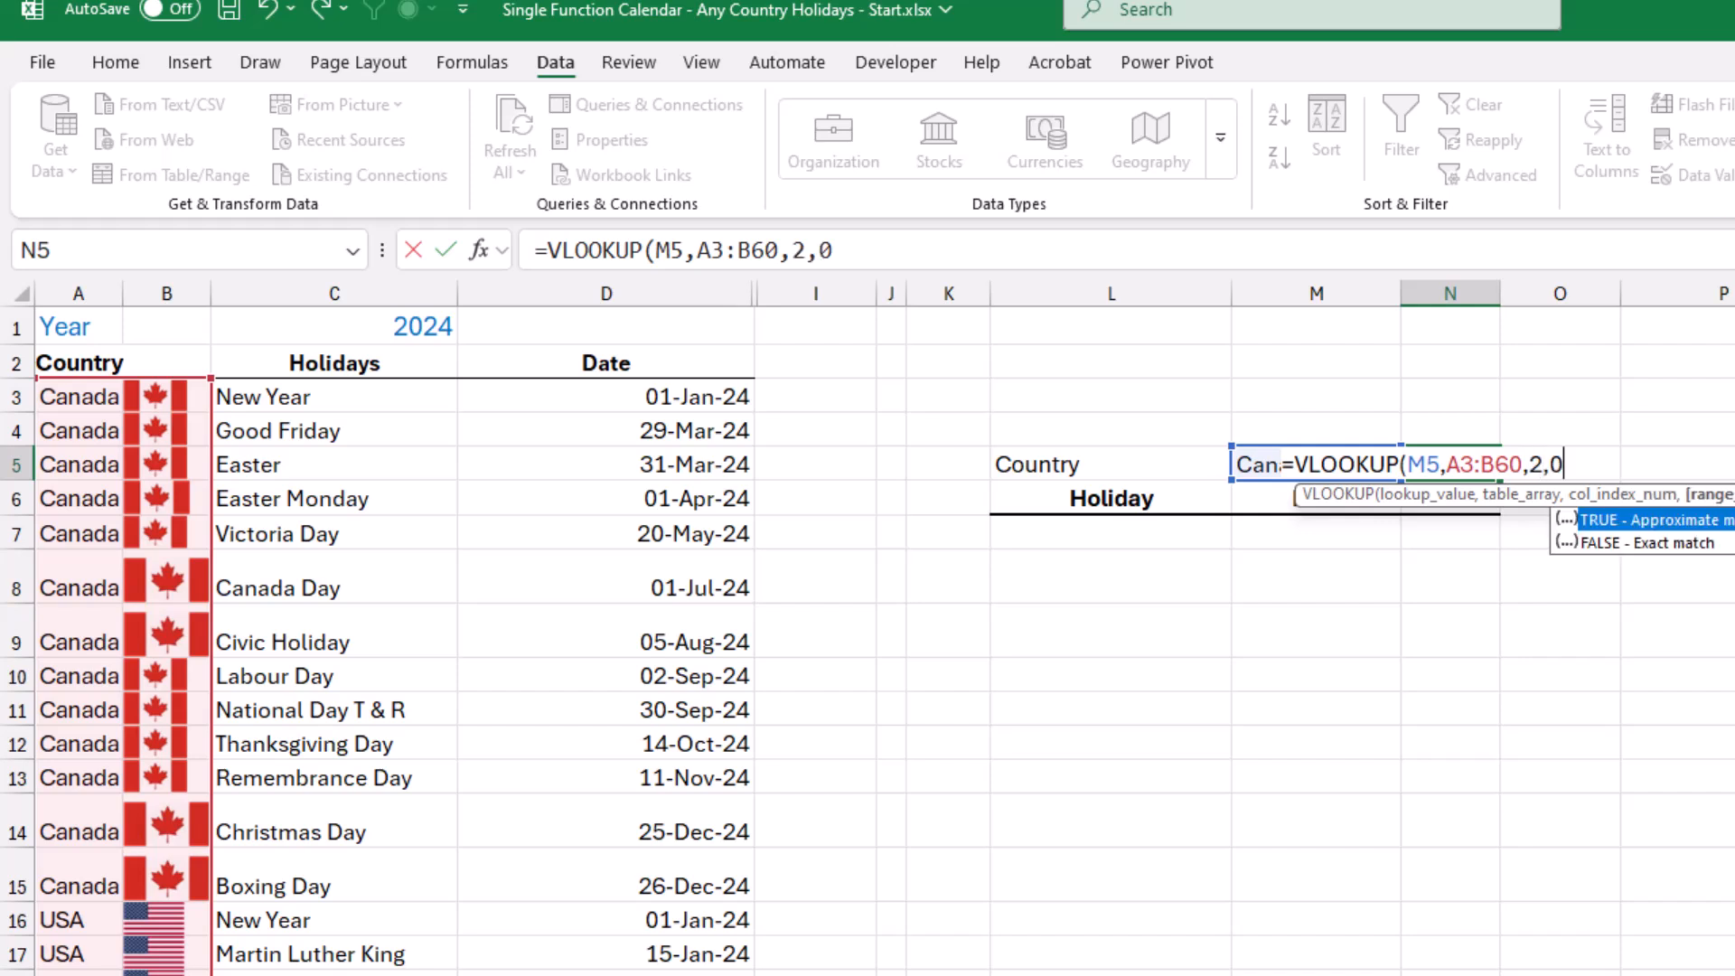
type(")")
key("Return")
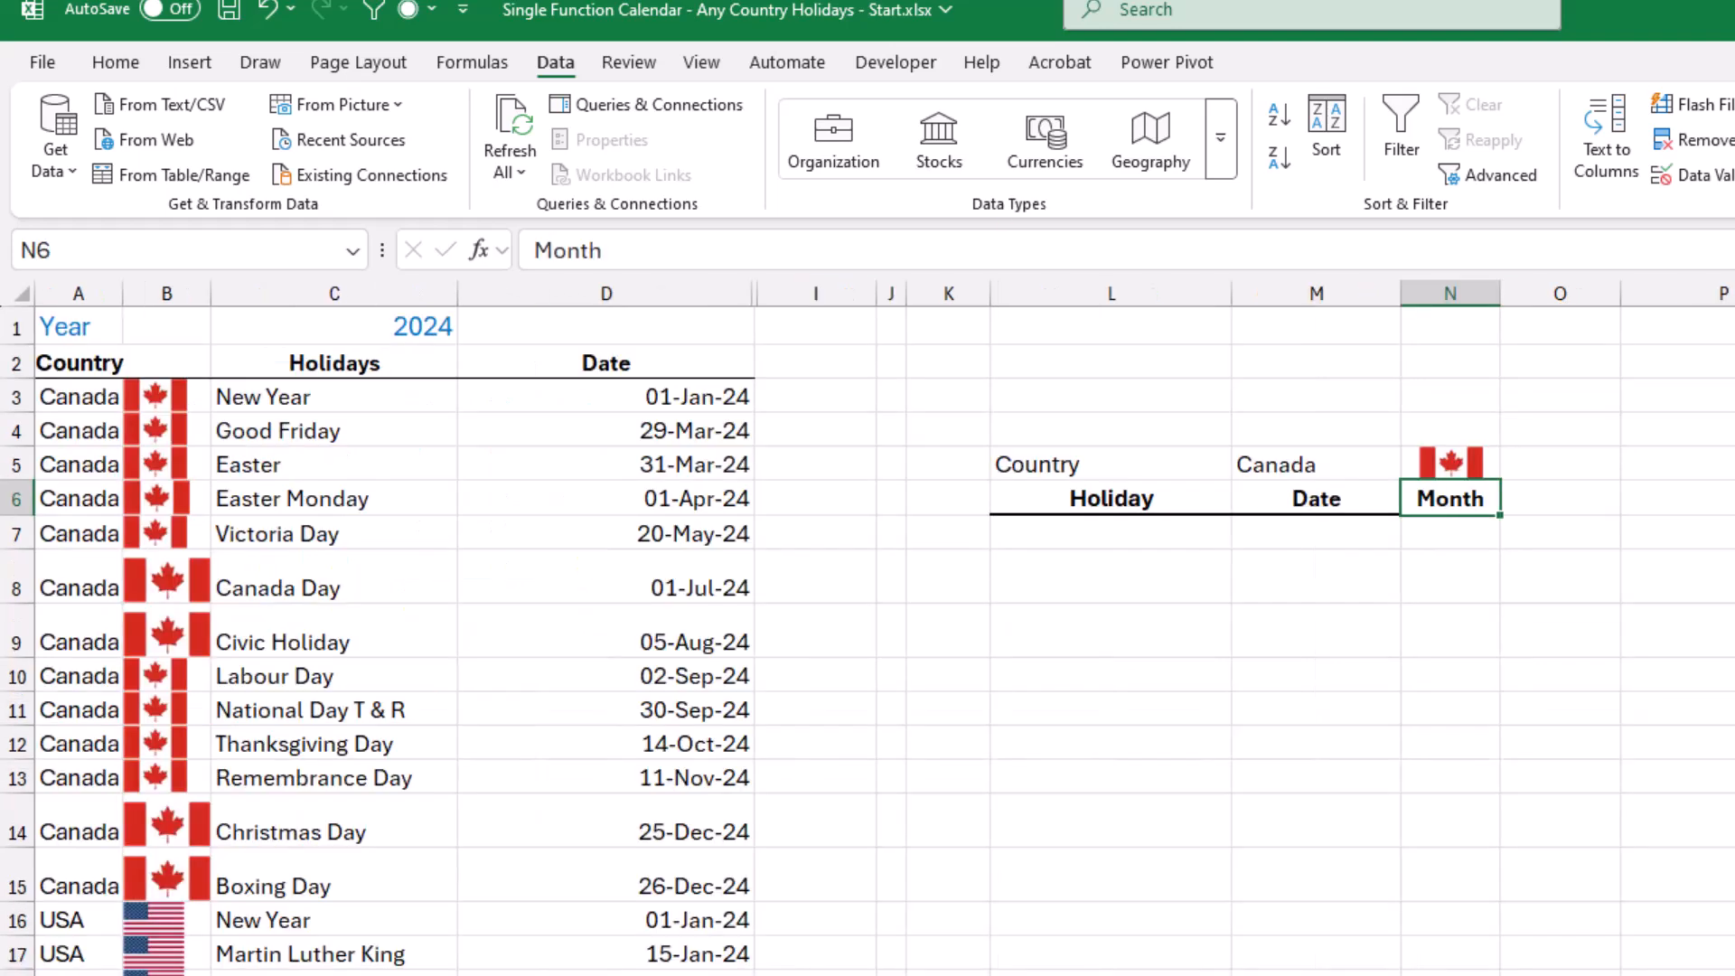
List the selected country's holidays and dates from L7 on the Holidays sheet with the formula =FILTER(C3:D60,A3:A60=M5,"").
left_click(1111, 533)
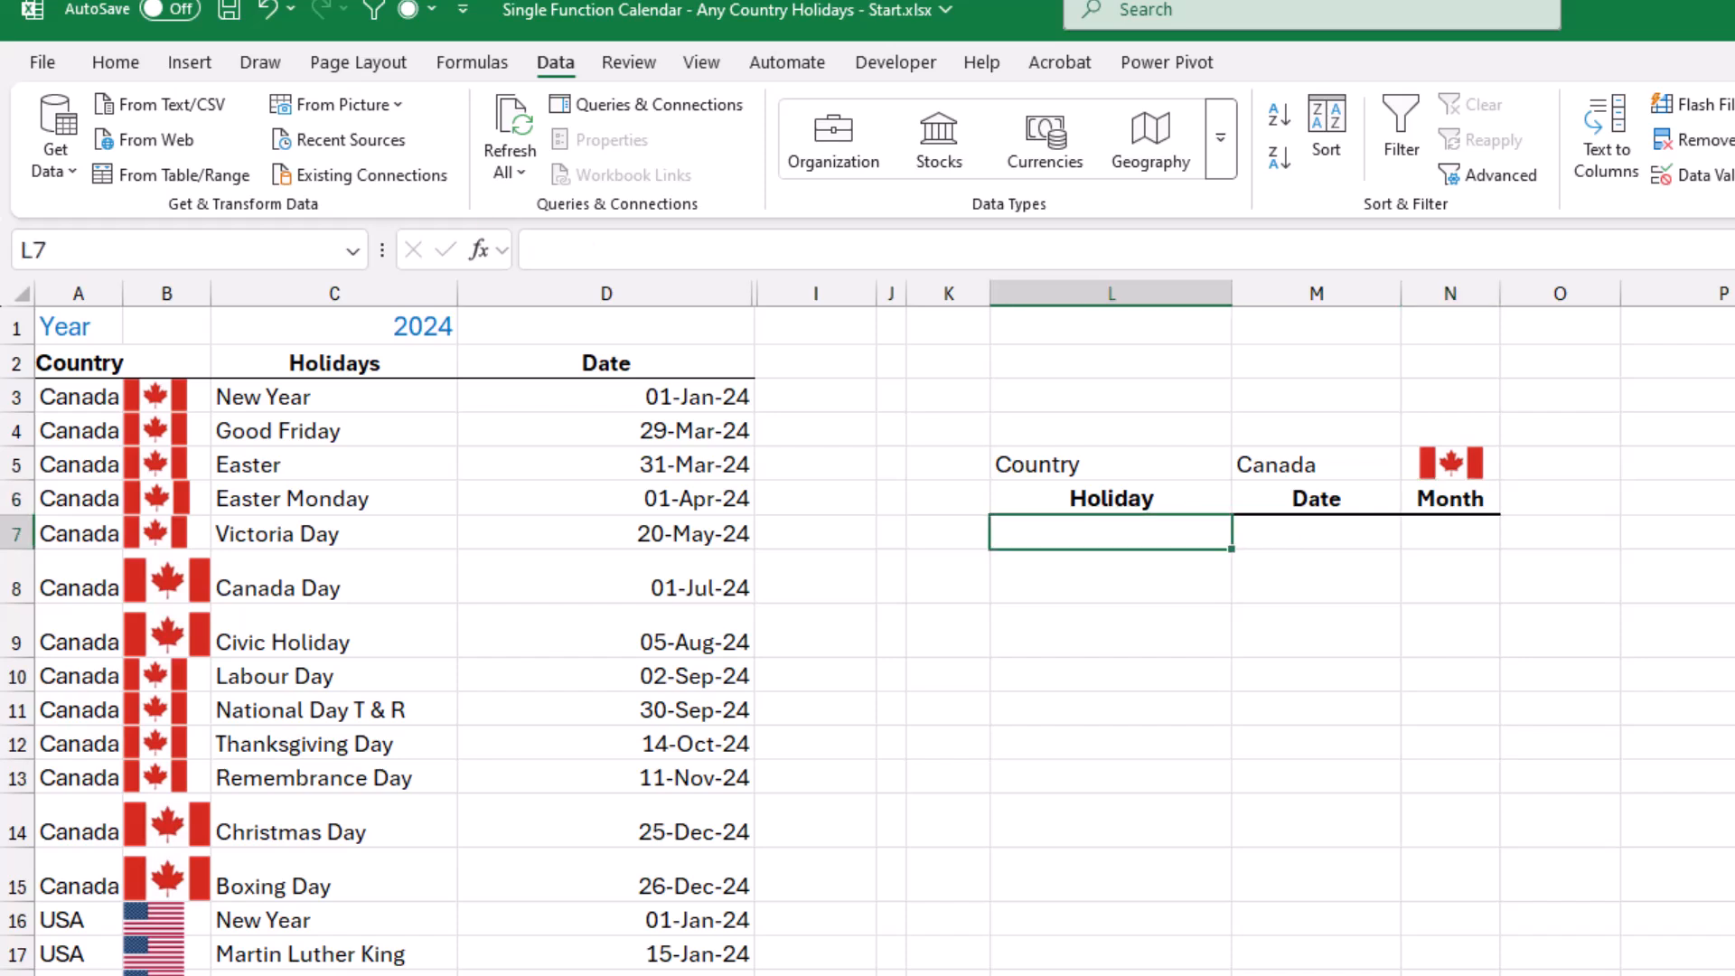
type("=filter")
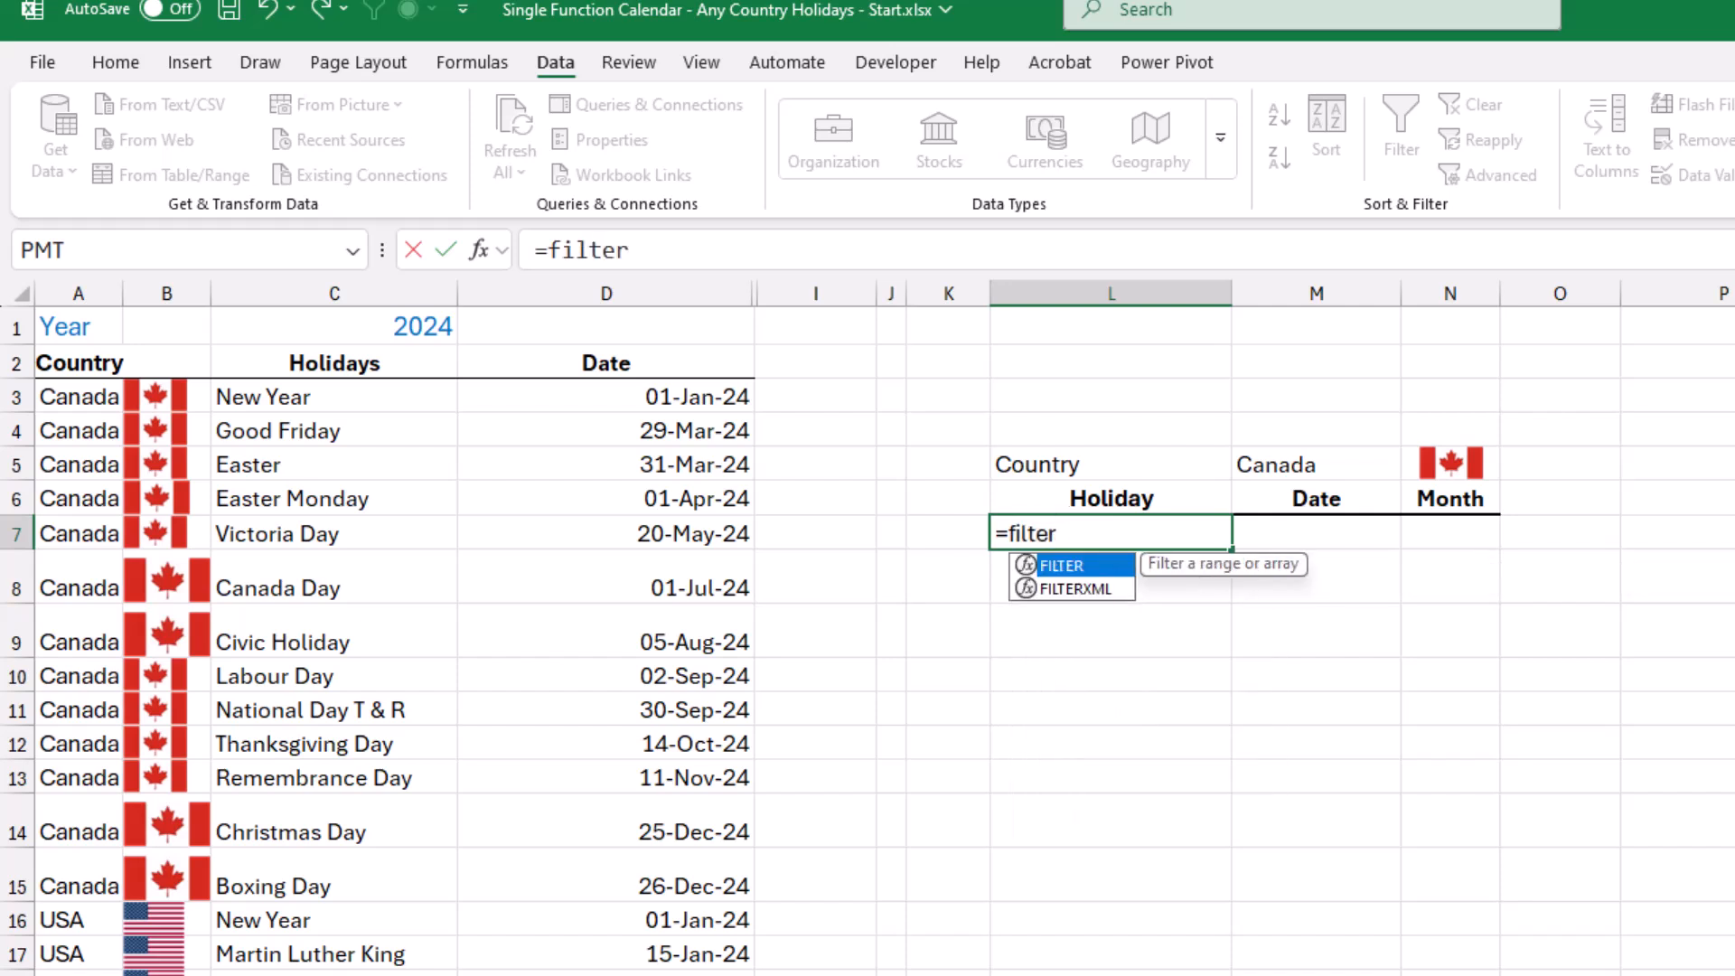
key("Tab")
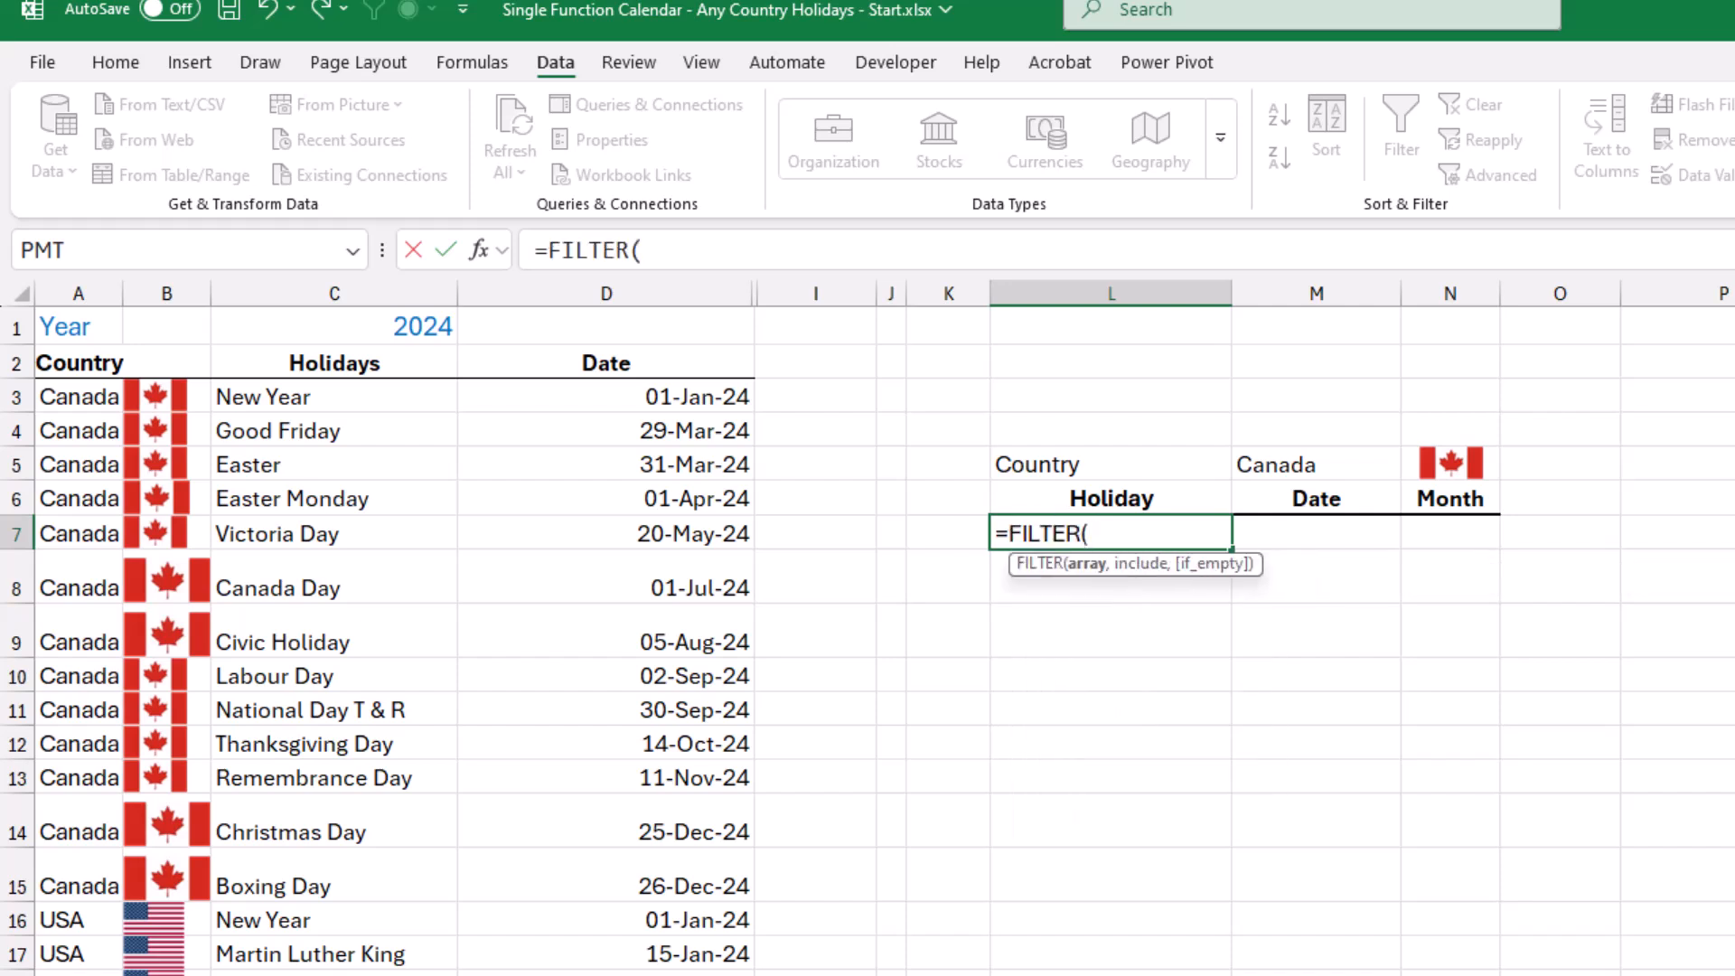
left_click_drag(335, 396, 750, 407)
key("ctrl+shift+Down")
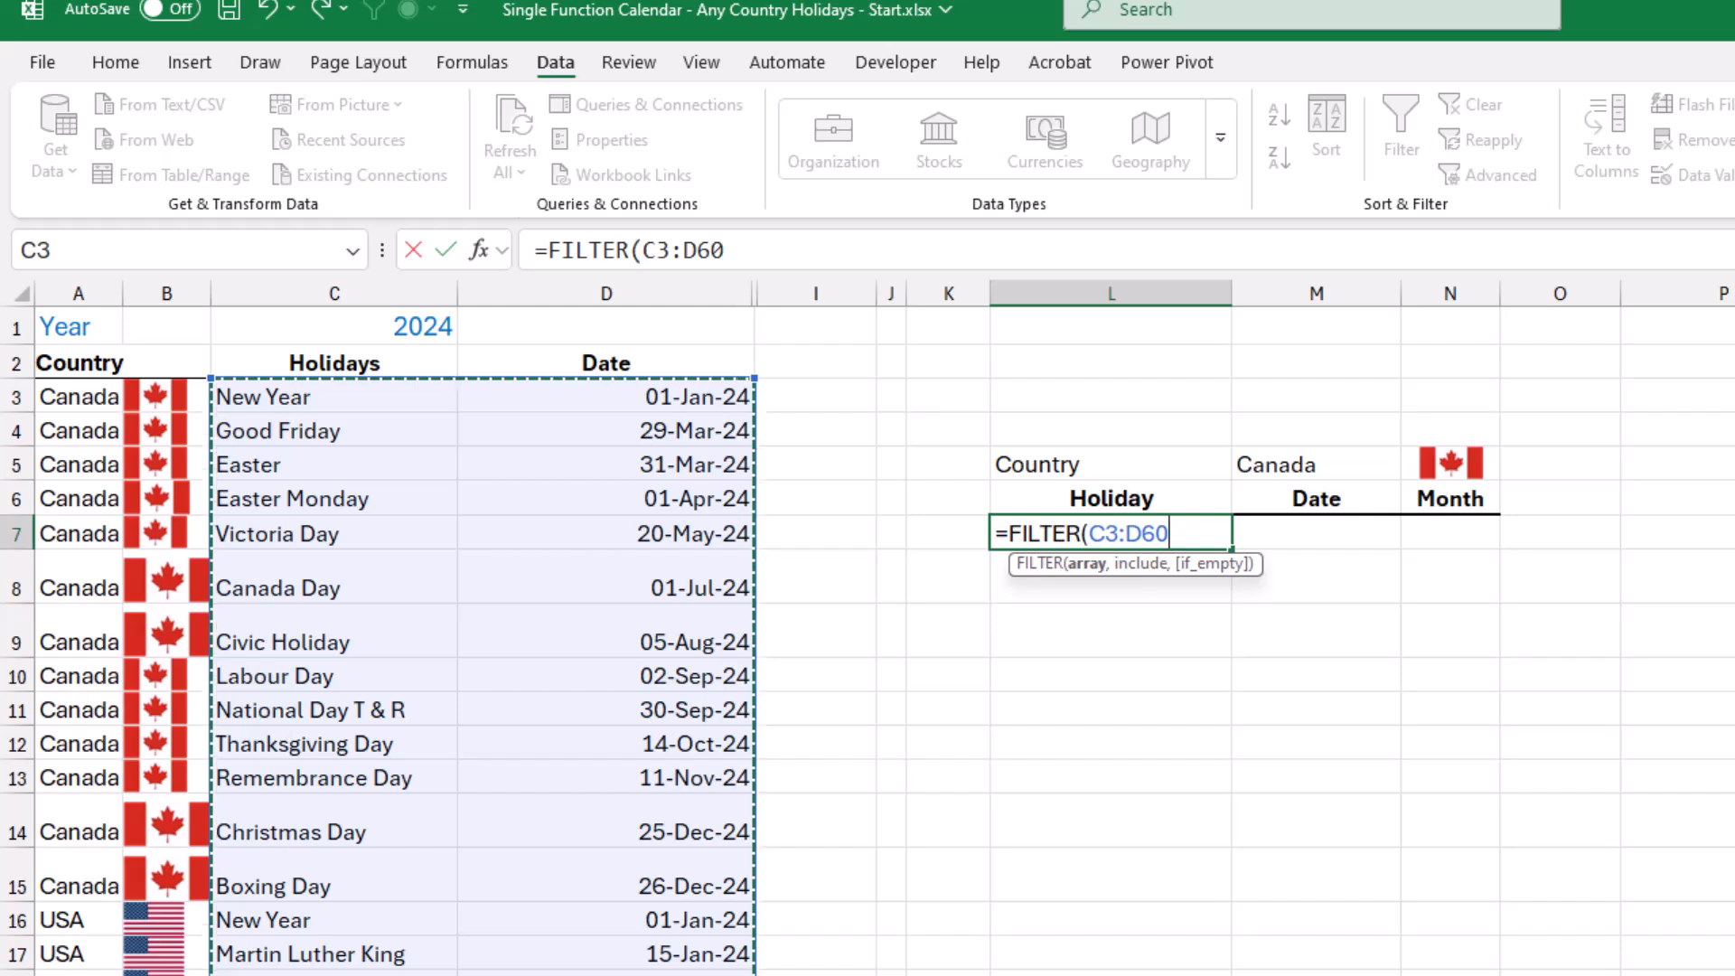
type(",")
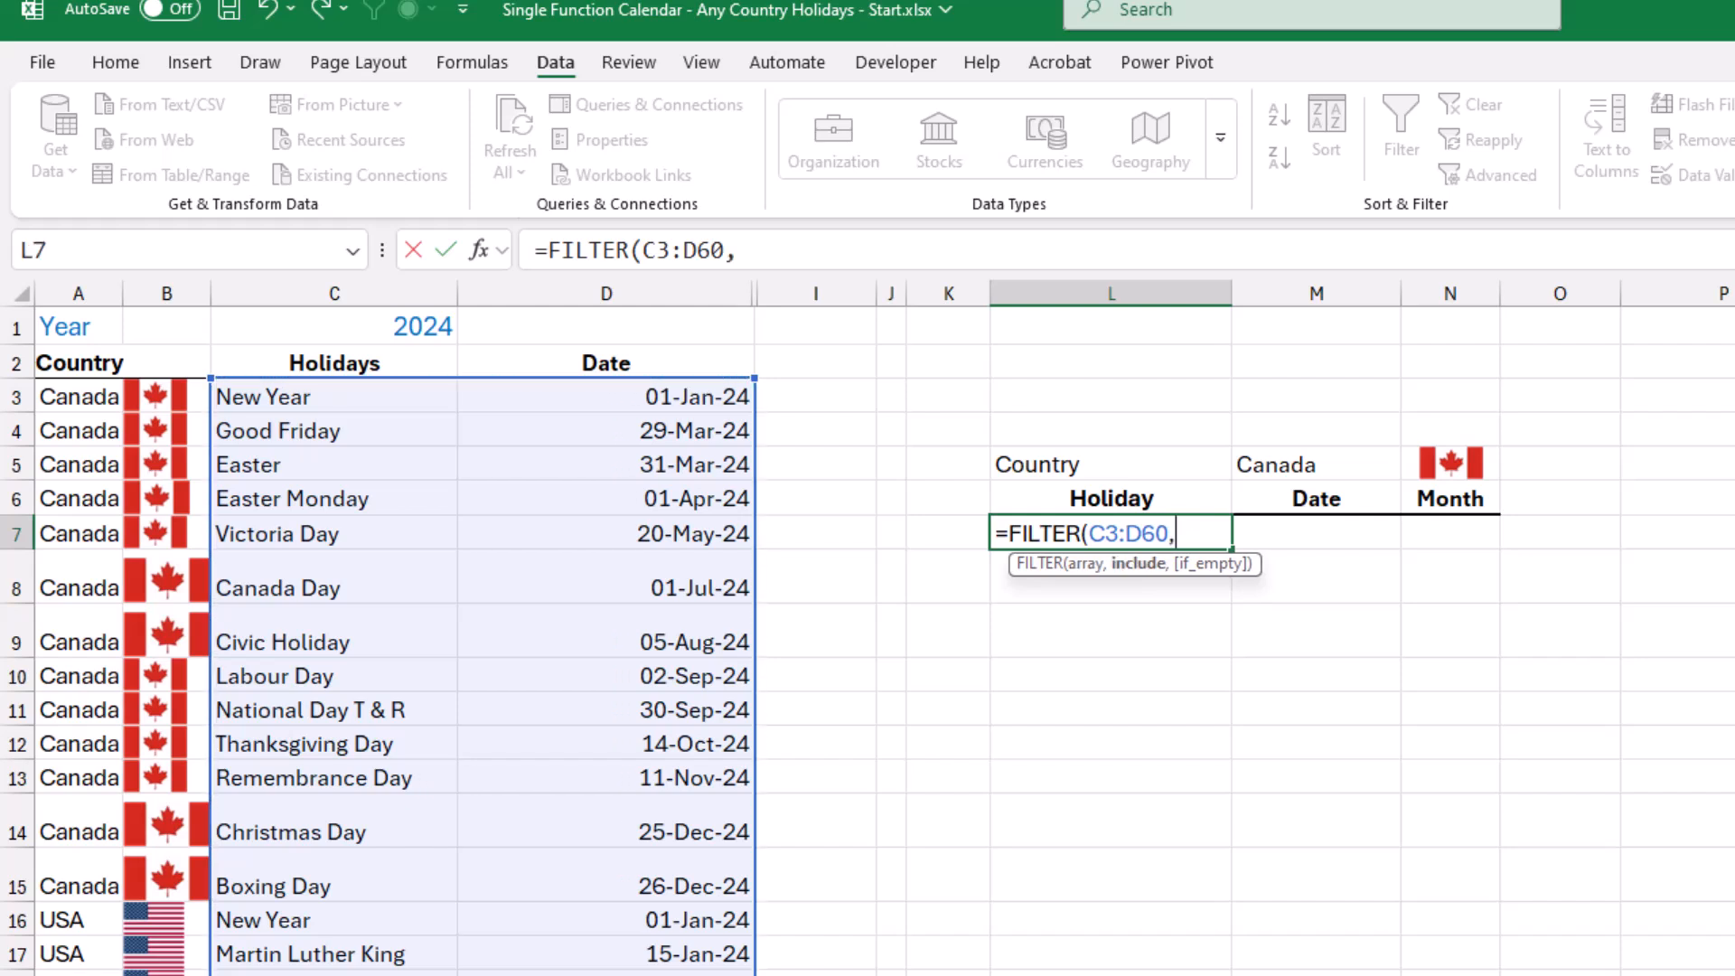
left_click(79, 396)
key("ctrl+shift+Down")
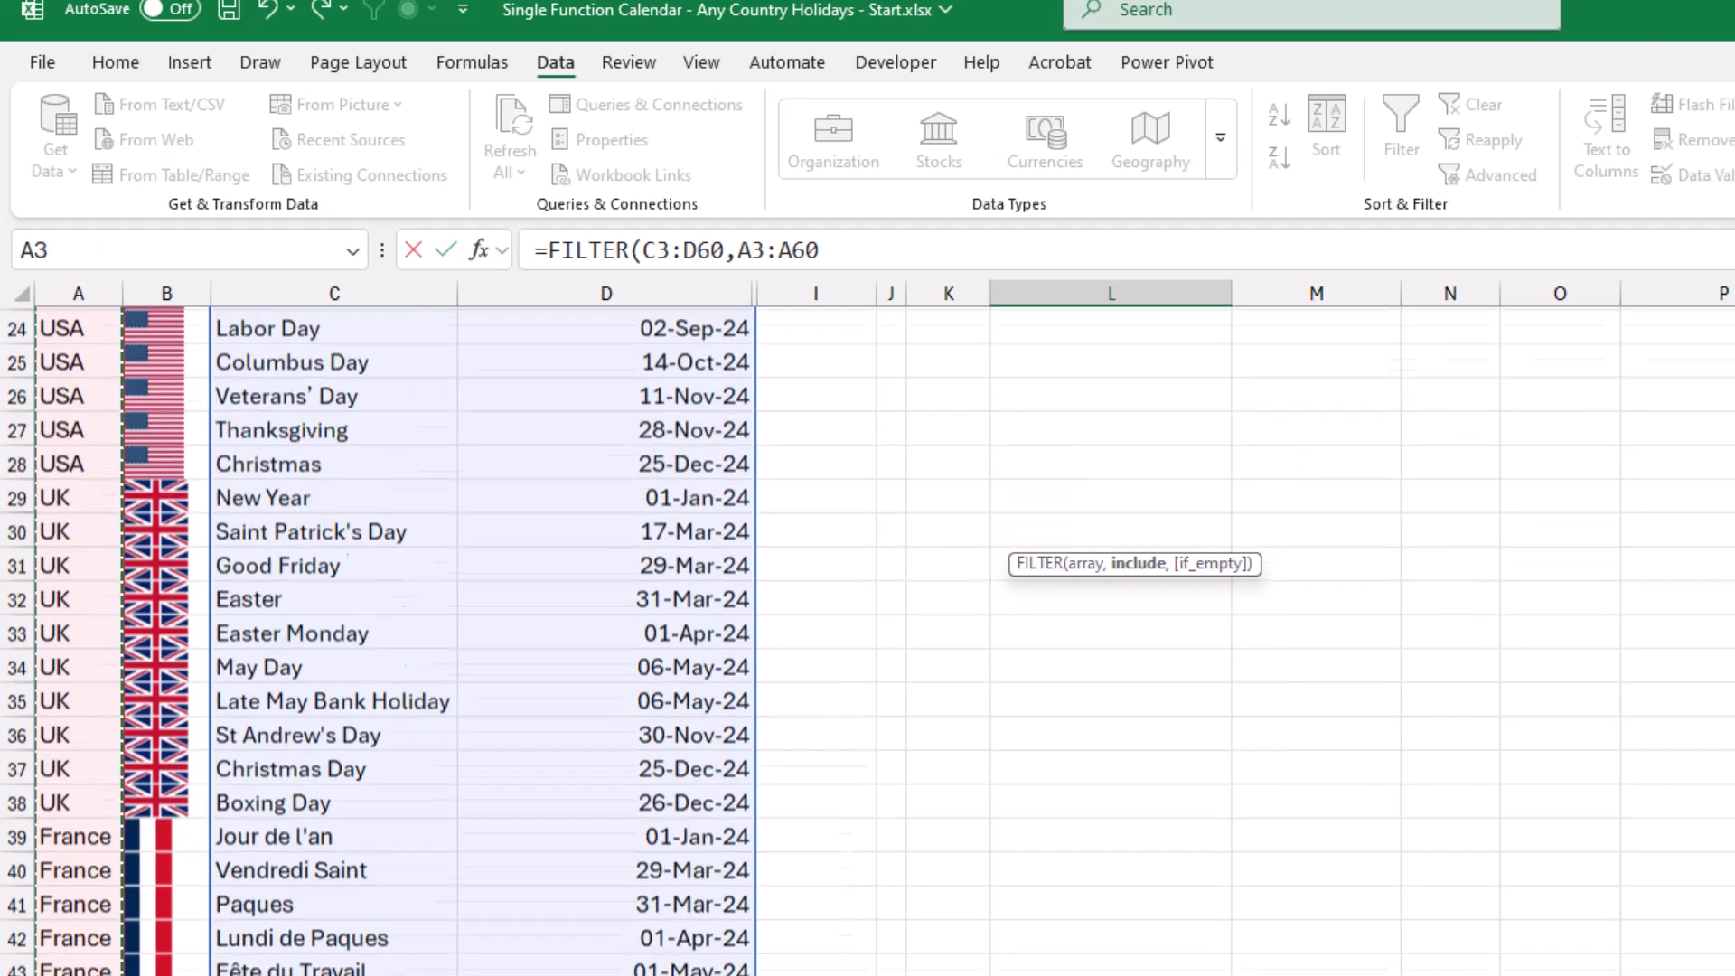
type("=")
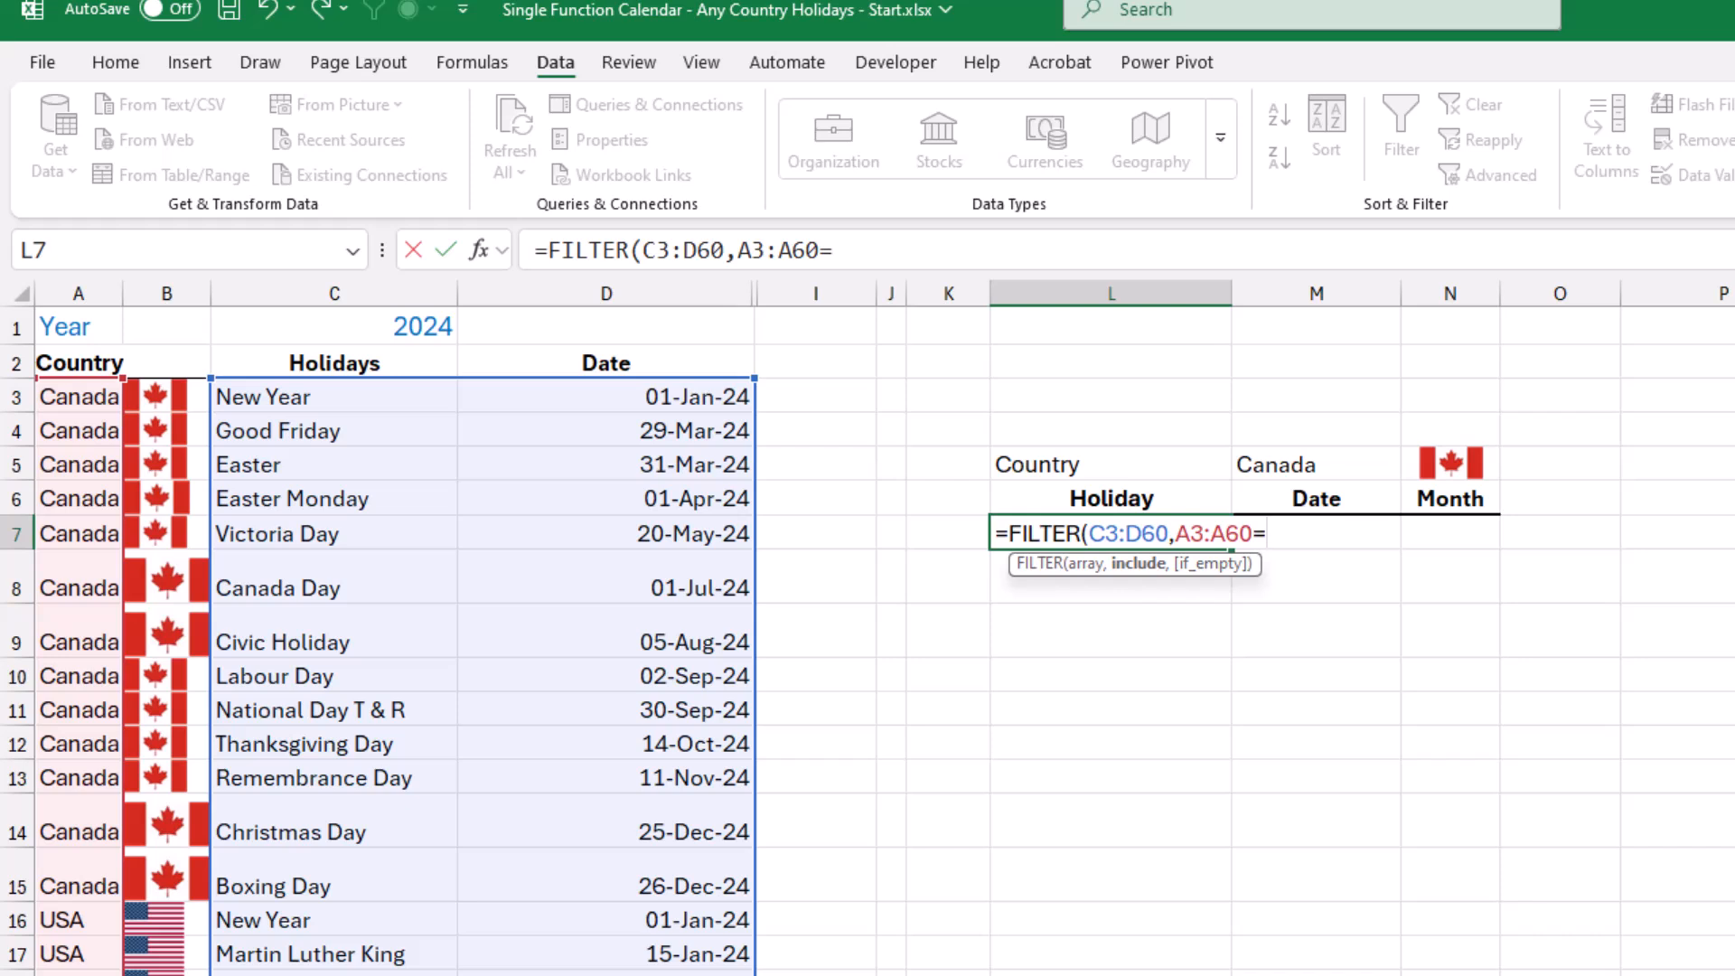
left_click(1316, 465)
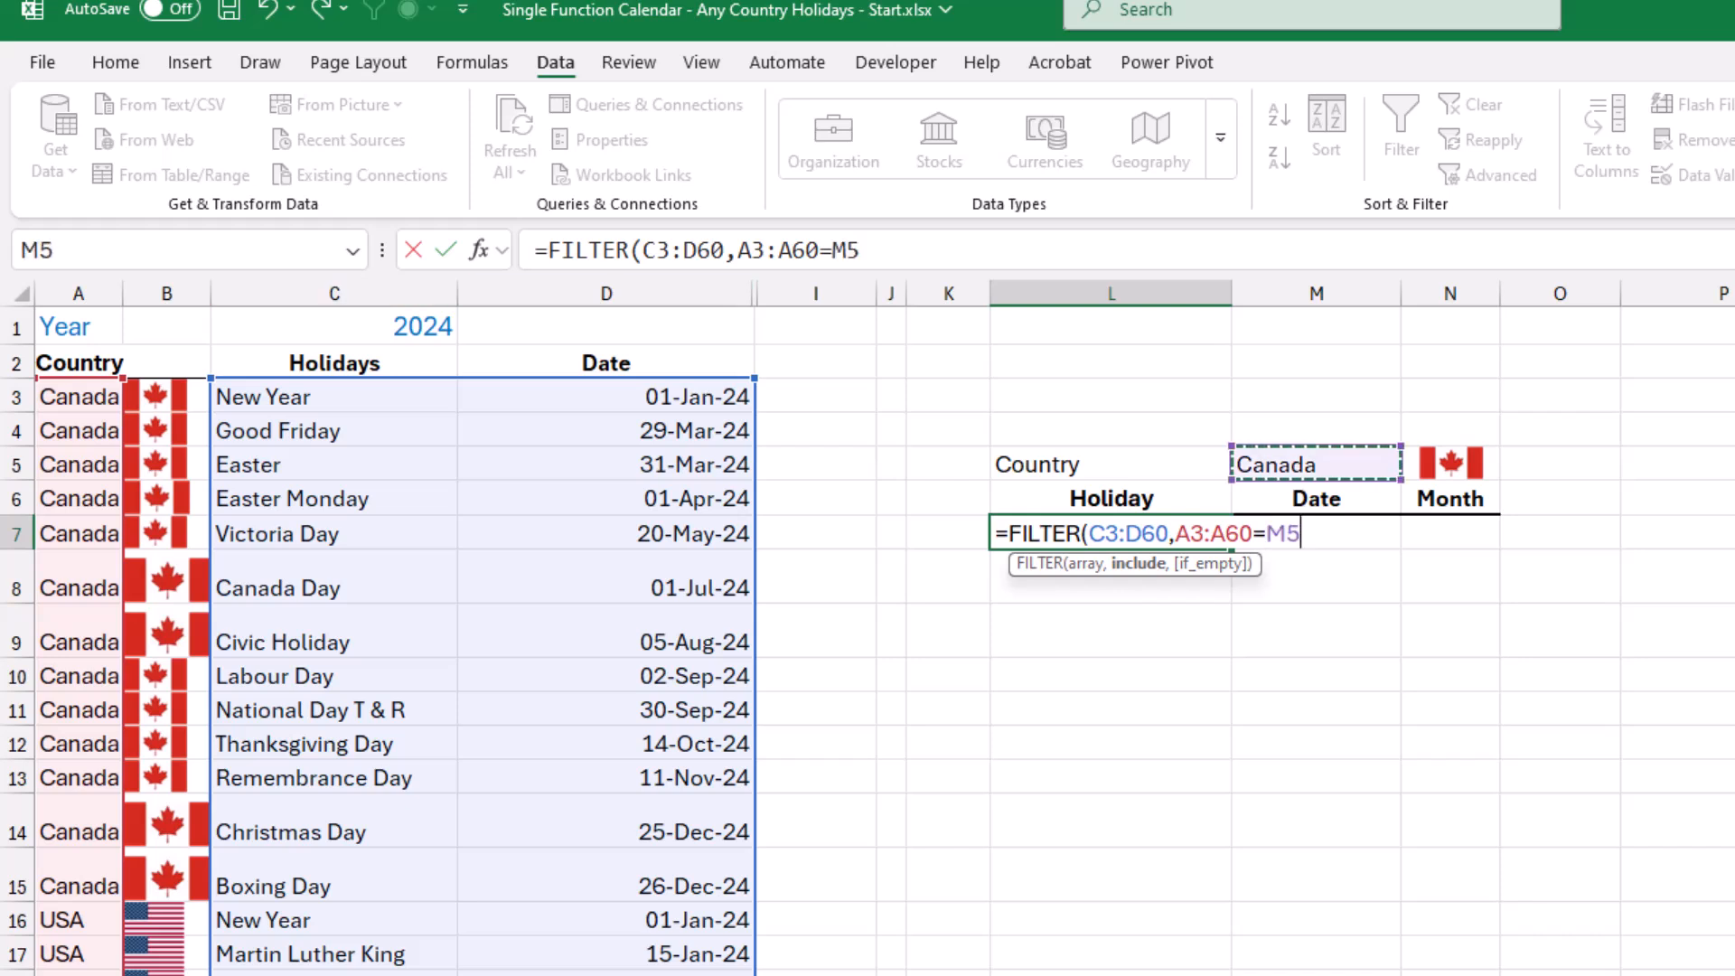
type(",")
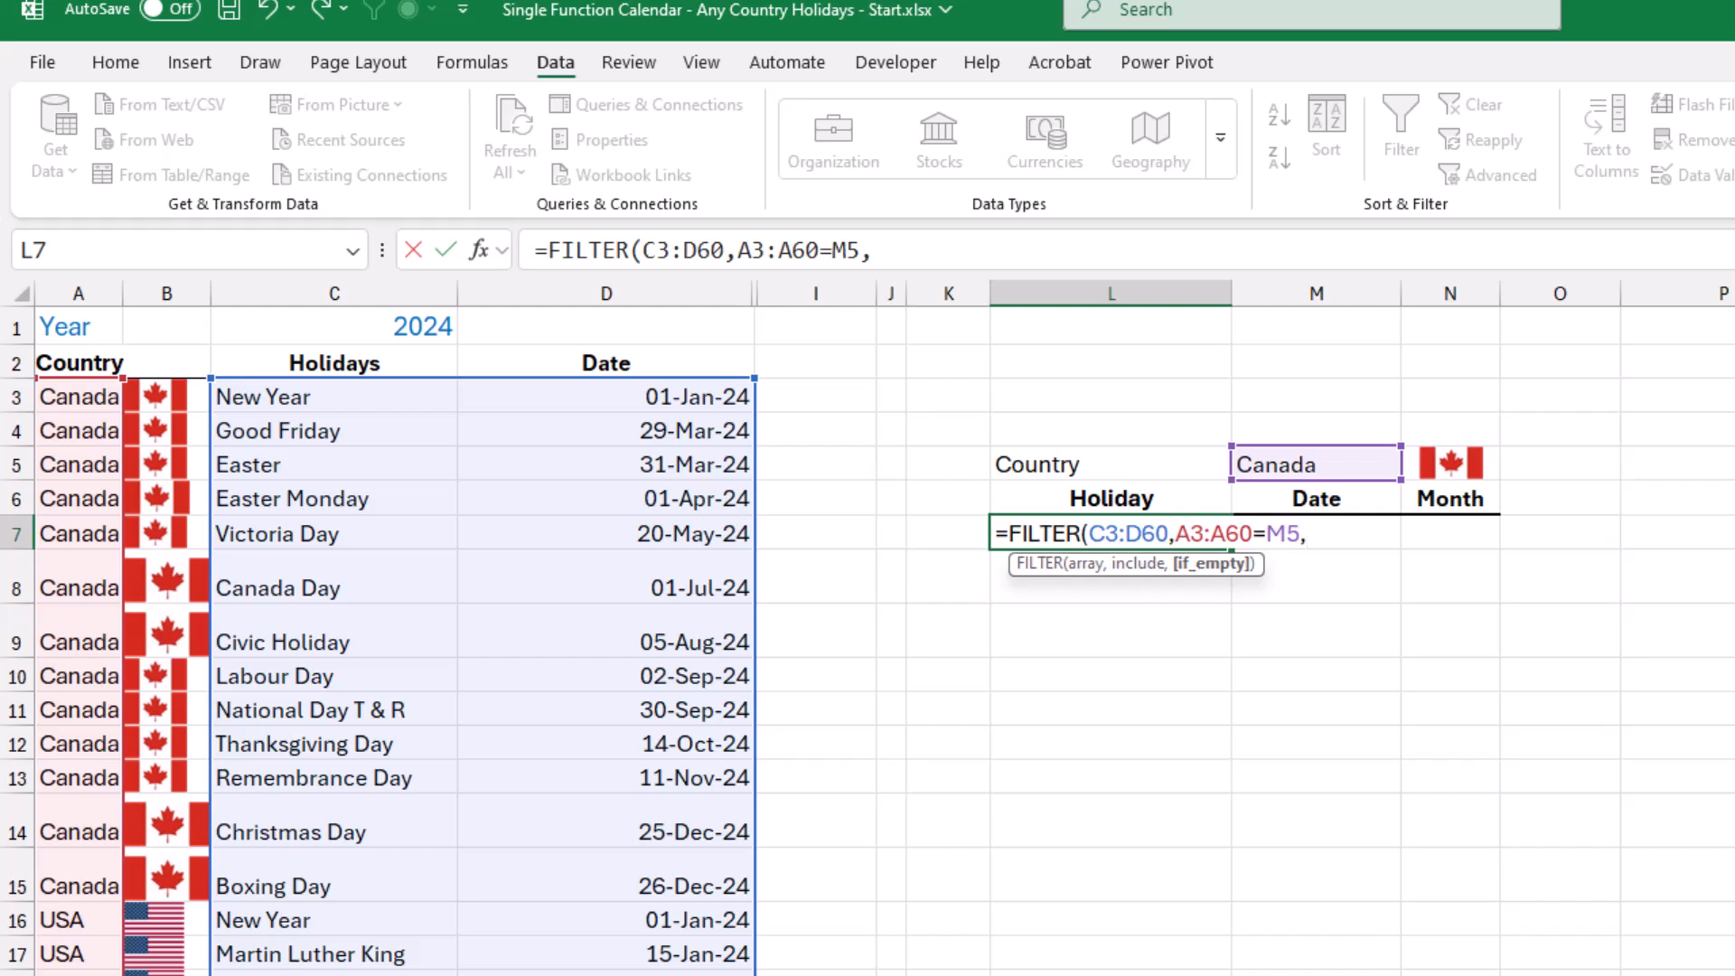
type("\"\"")
type(")")
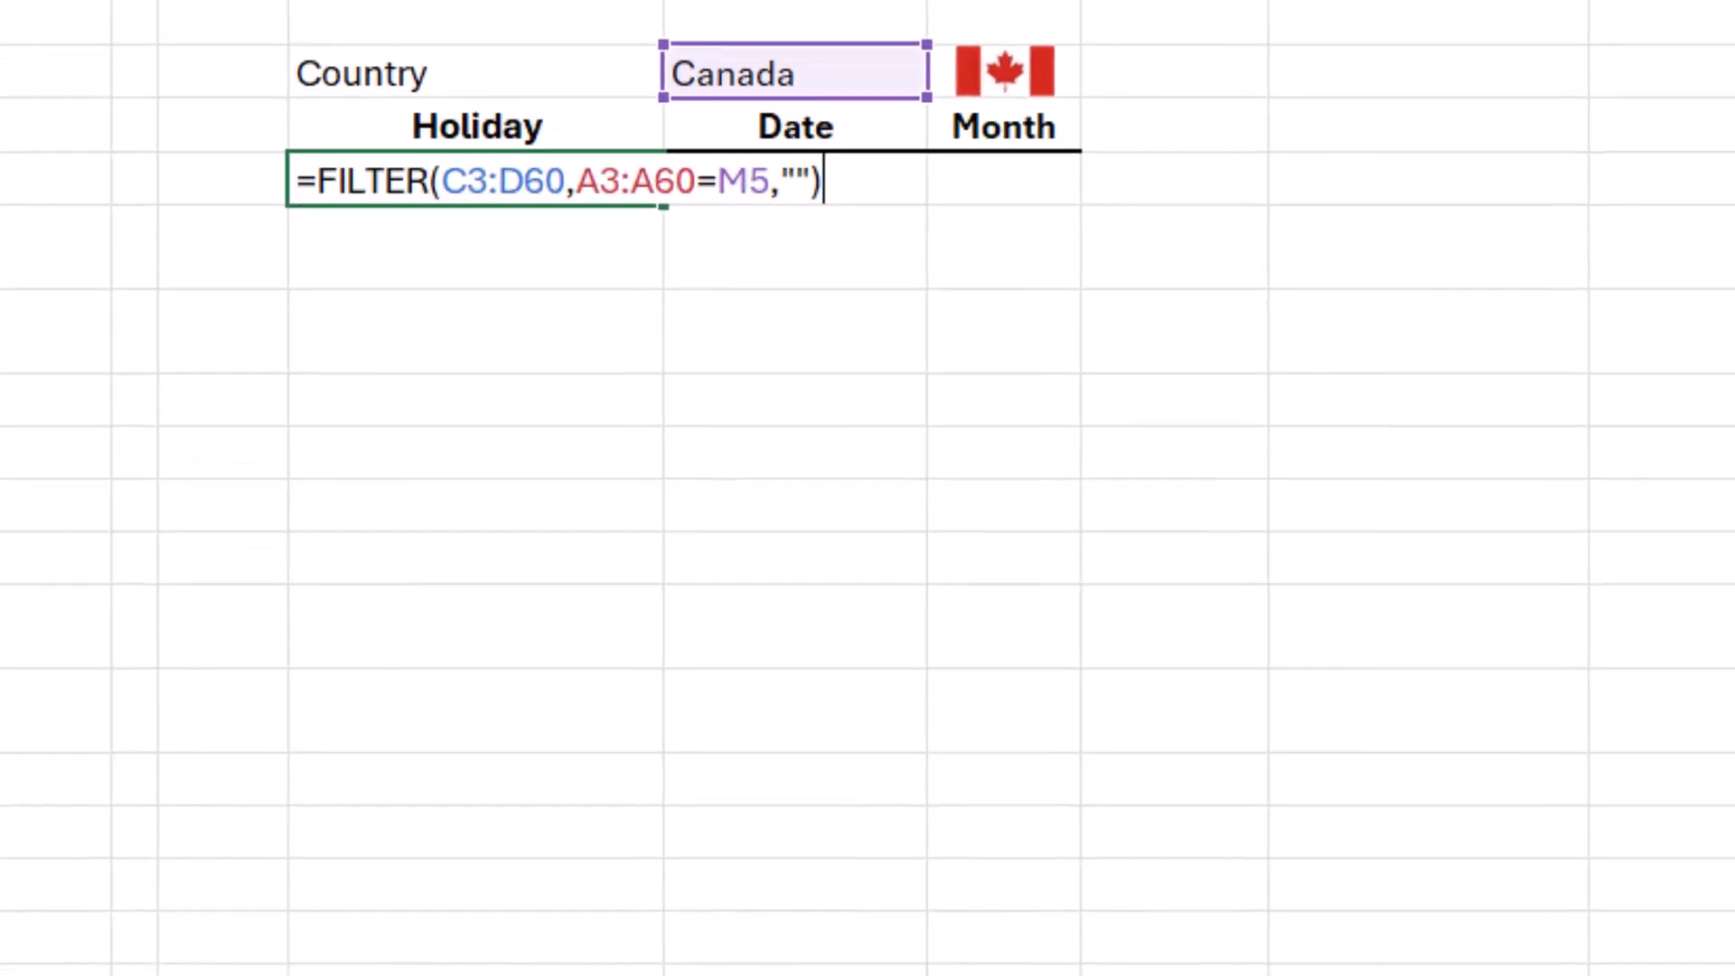
key("Return")
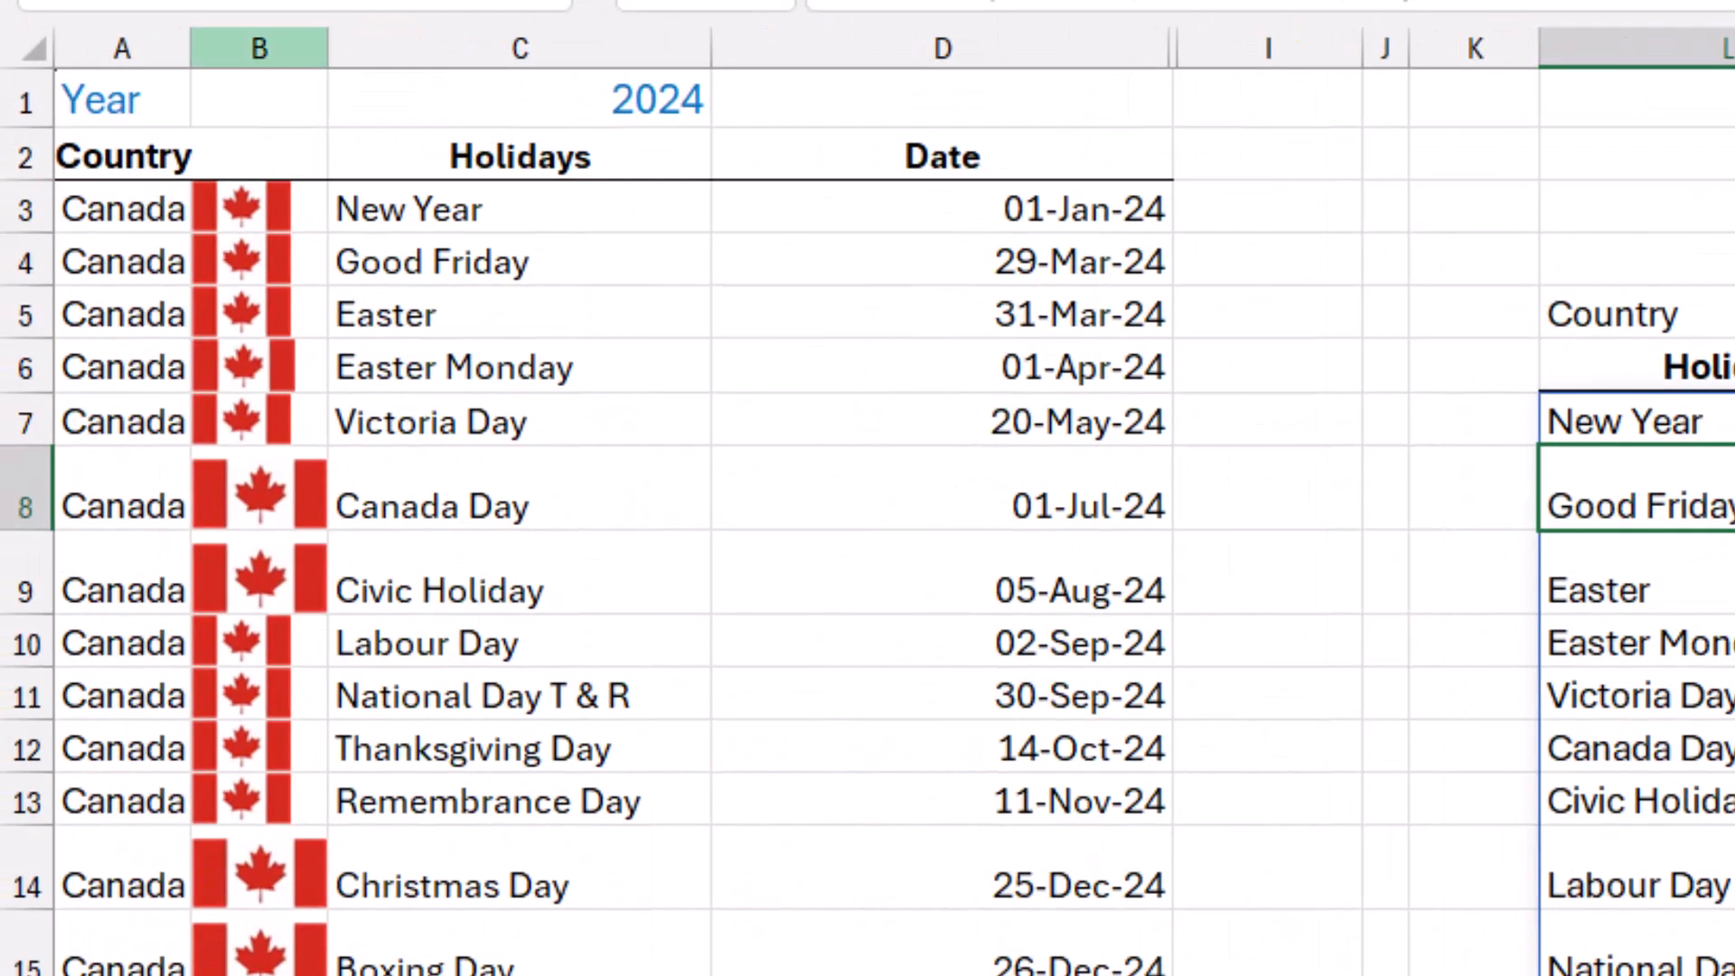
Hide column B, which holds the flags, on the Holidays sheet.
left_click(271, 48)
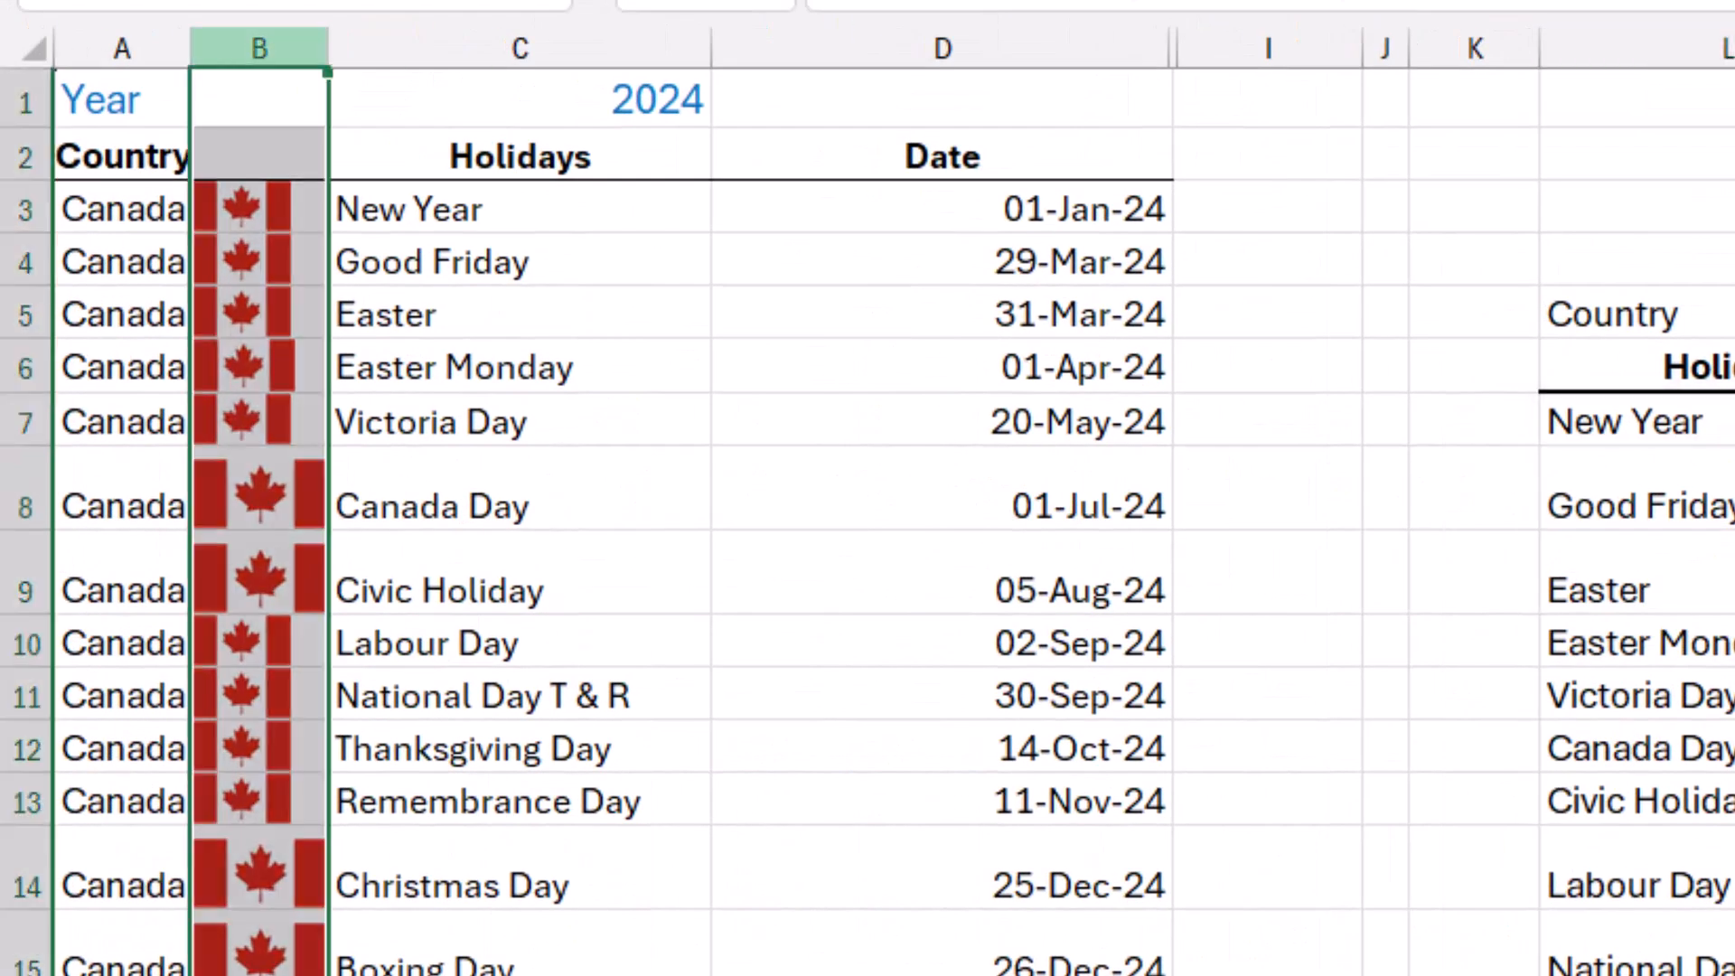
right_click(289, 48)
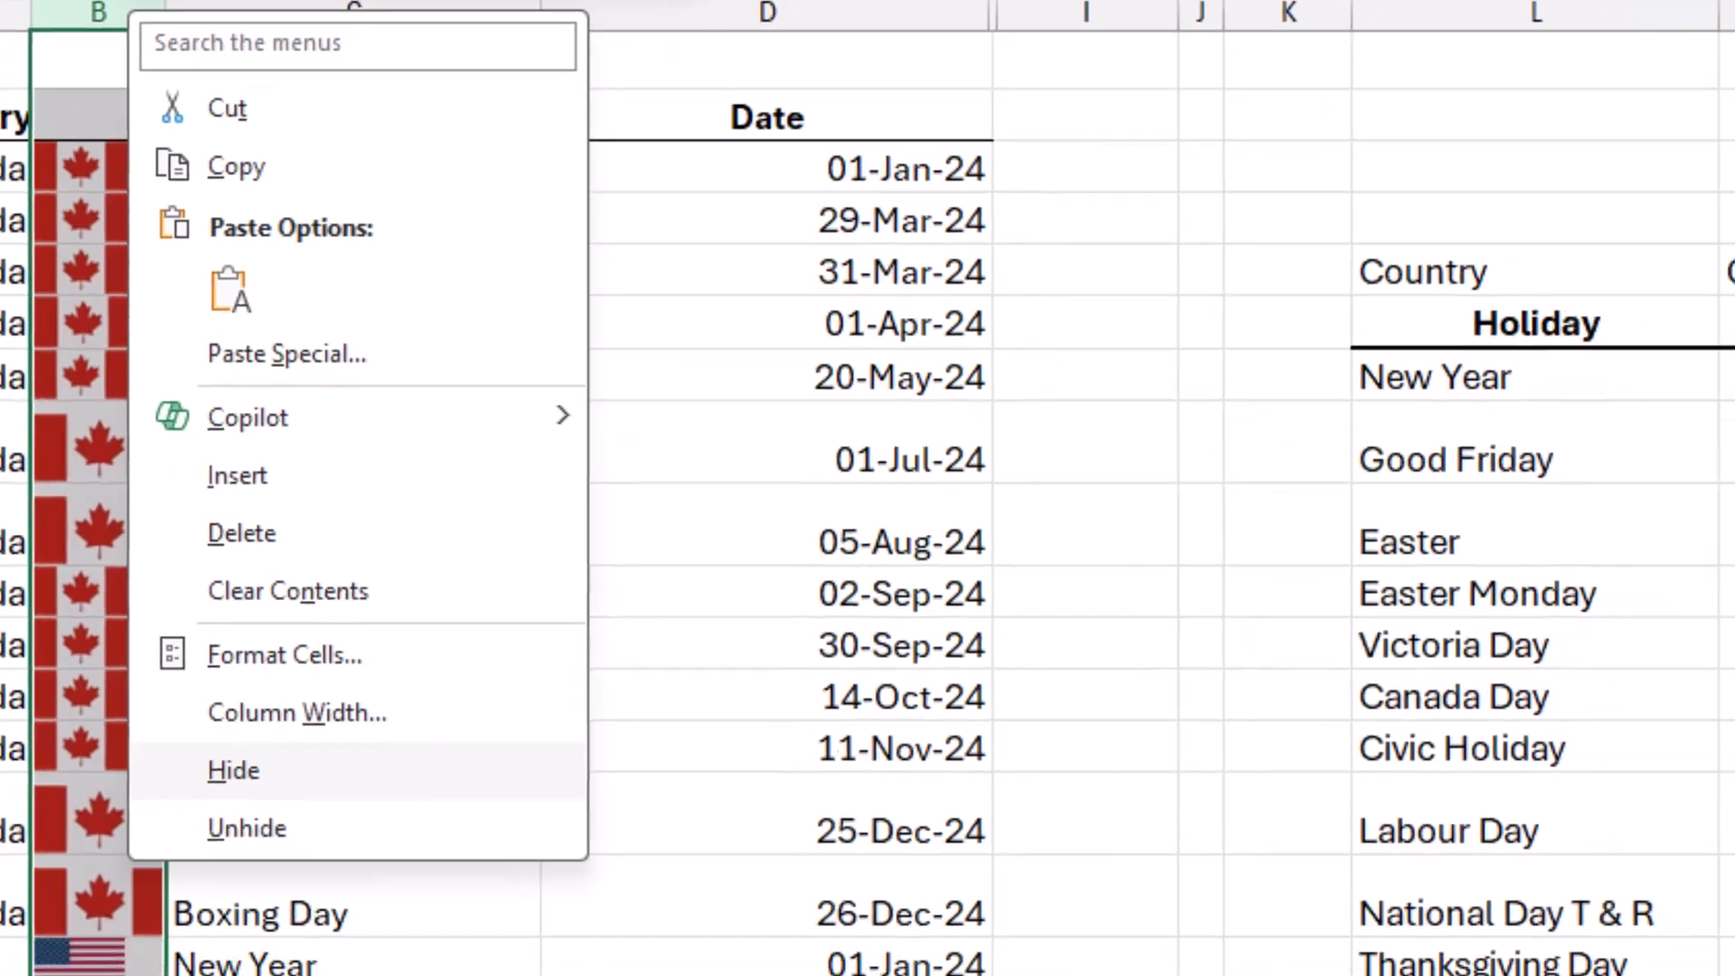
left_click(398, 823)
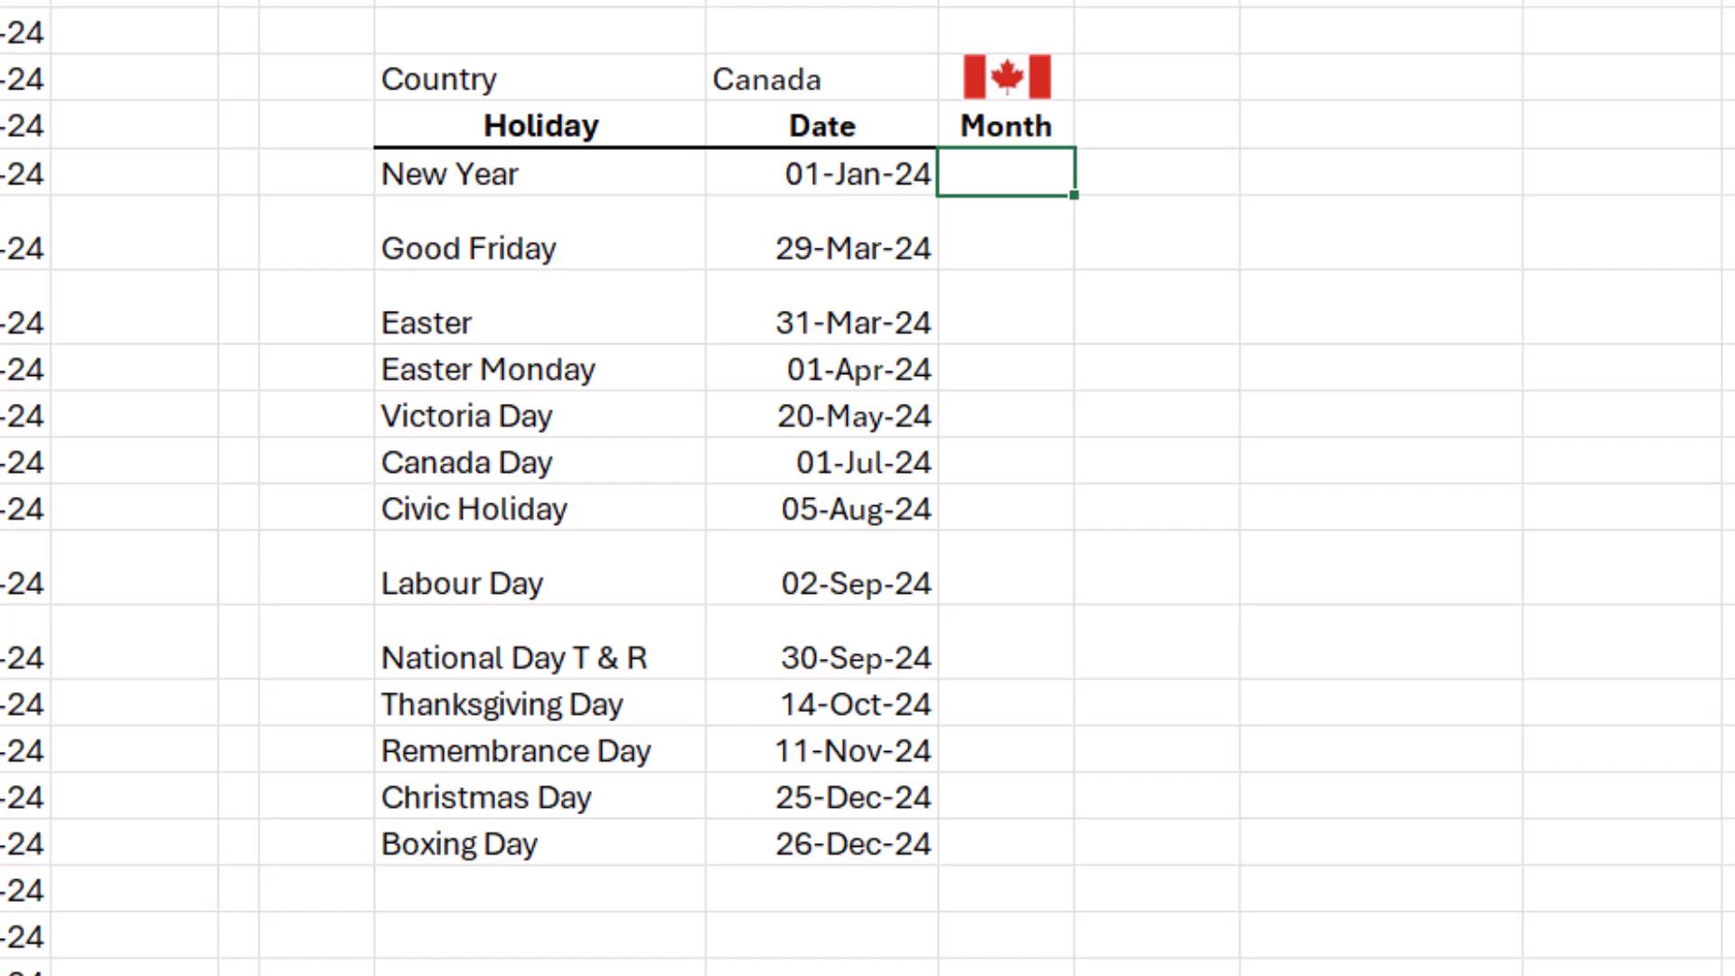
Extract the first holiday's month in N7 with the formula =IF(M7<>"",MONTH(M7),"").
type("=IF(")
key("Left")
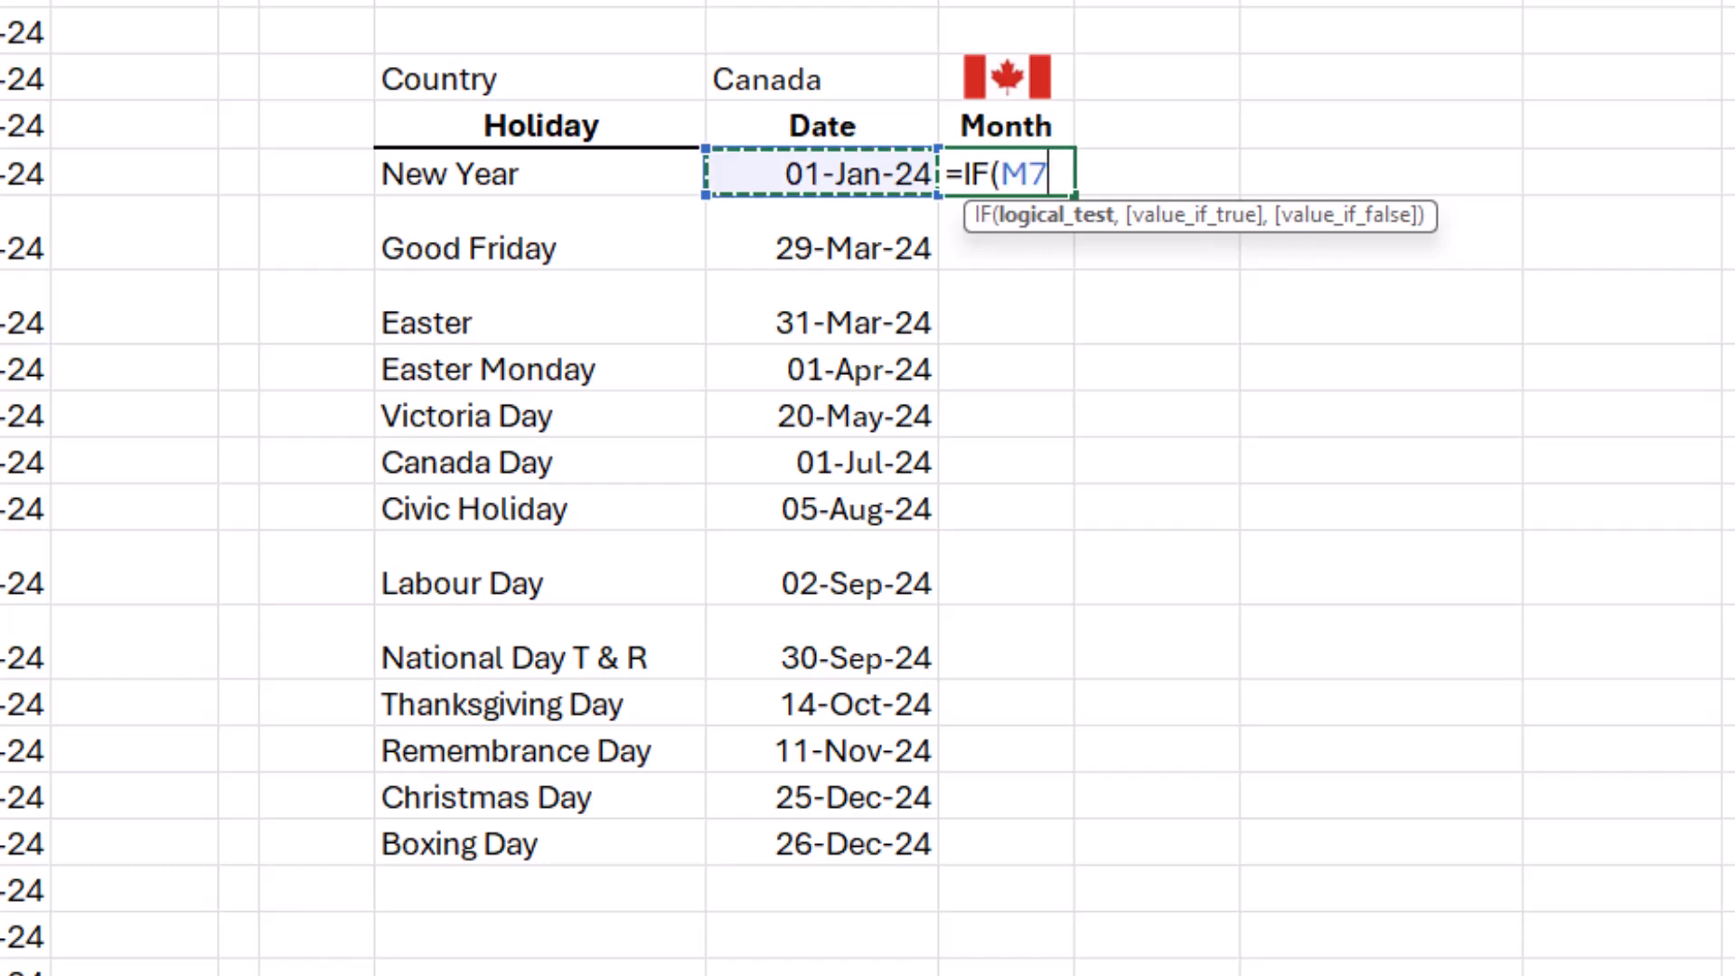
type("<>\"\"")
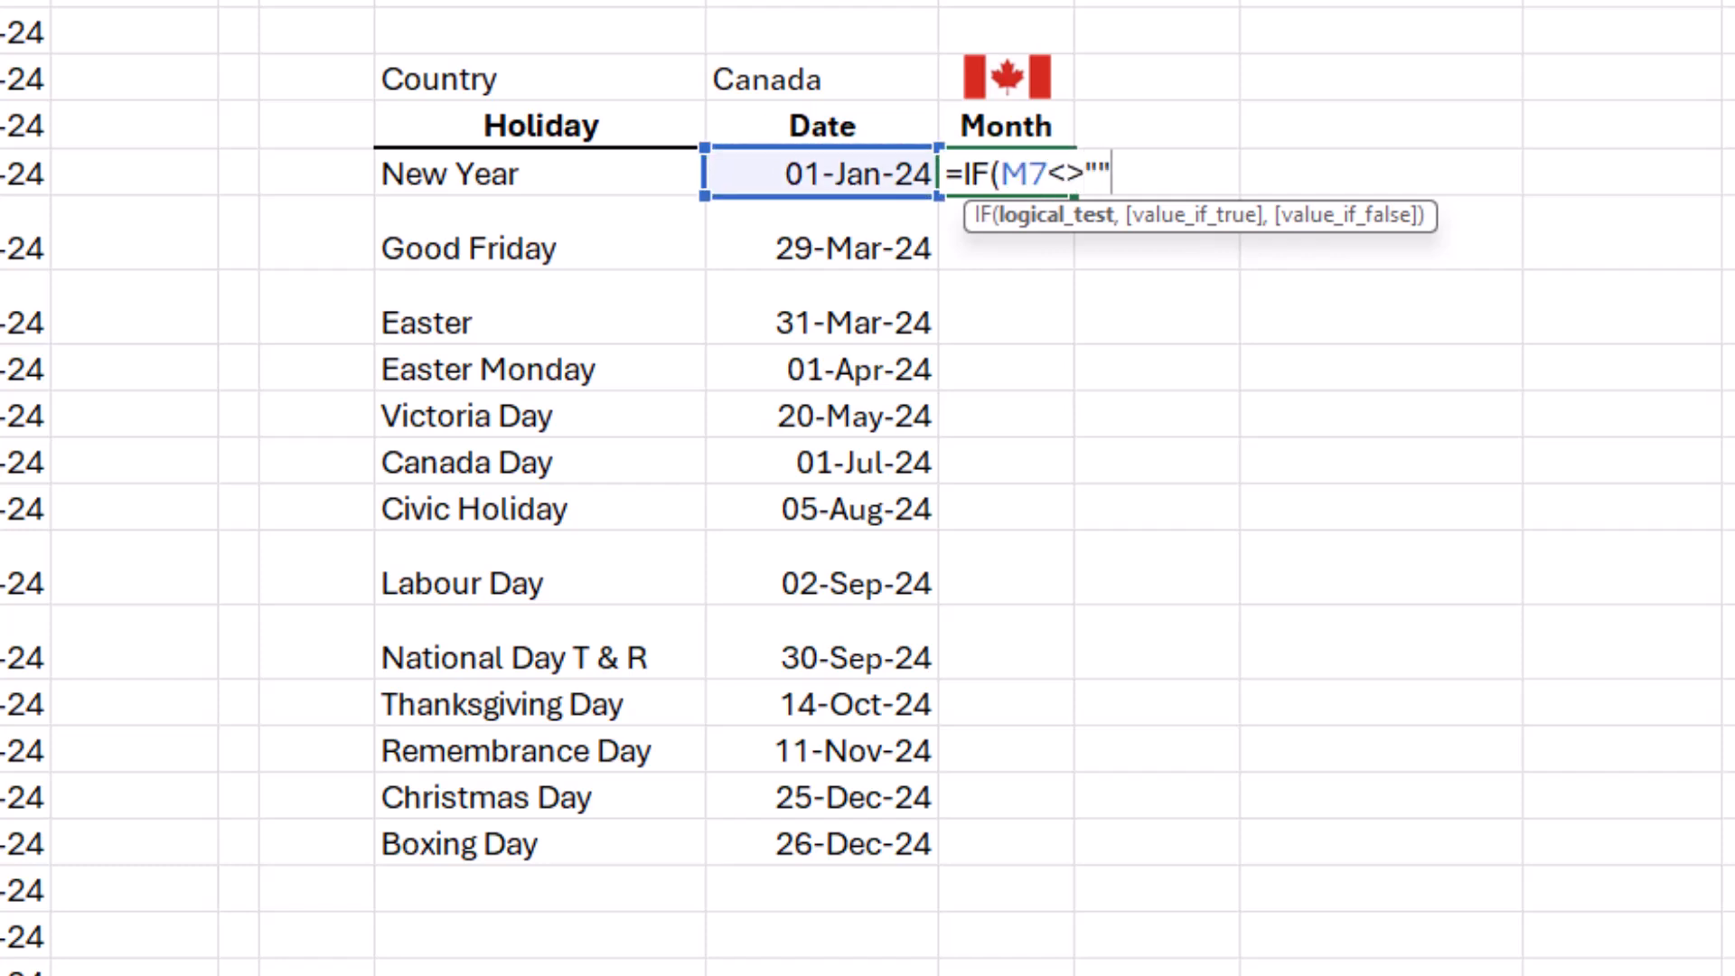
type(",")
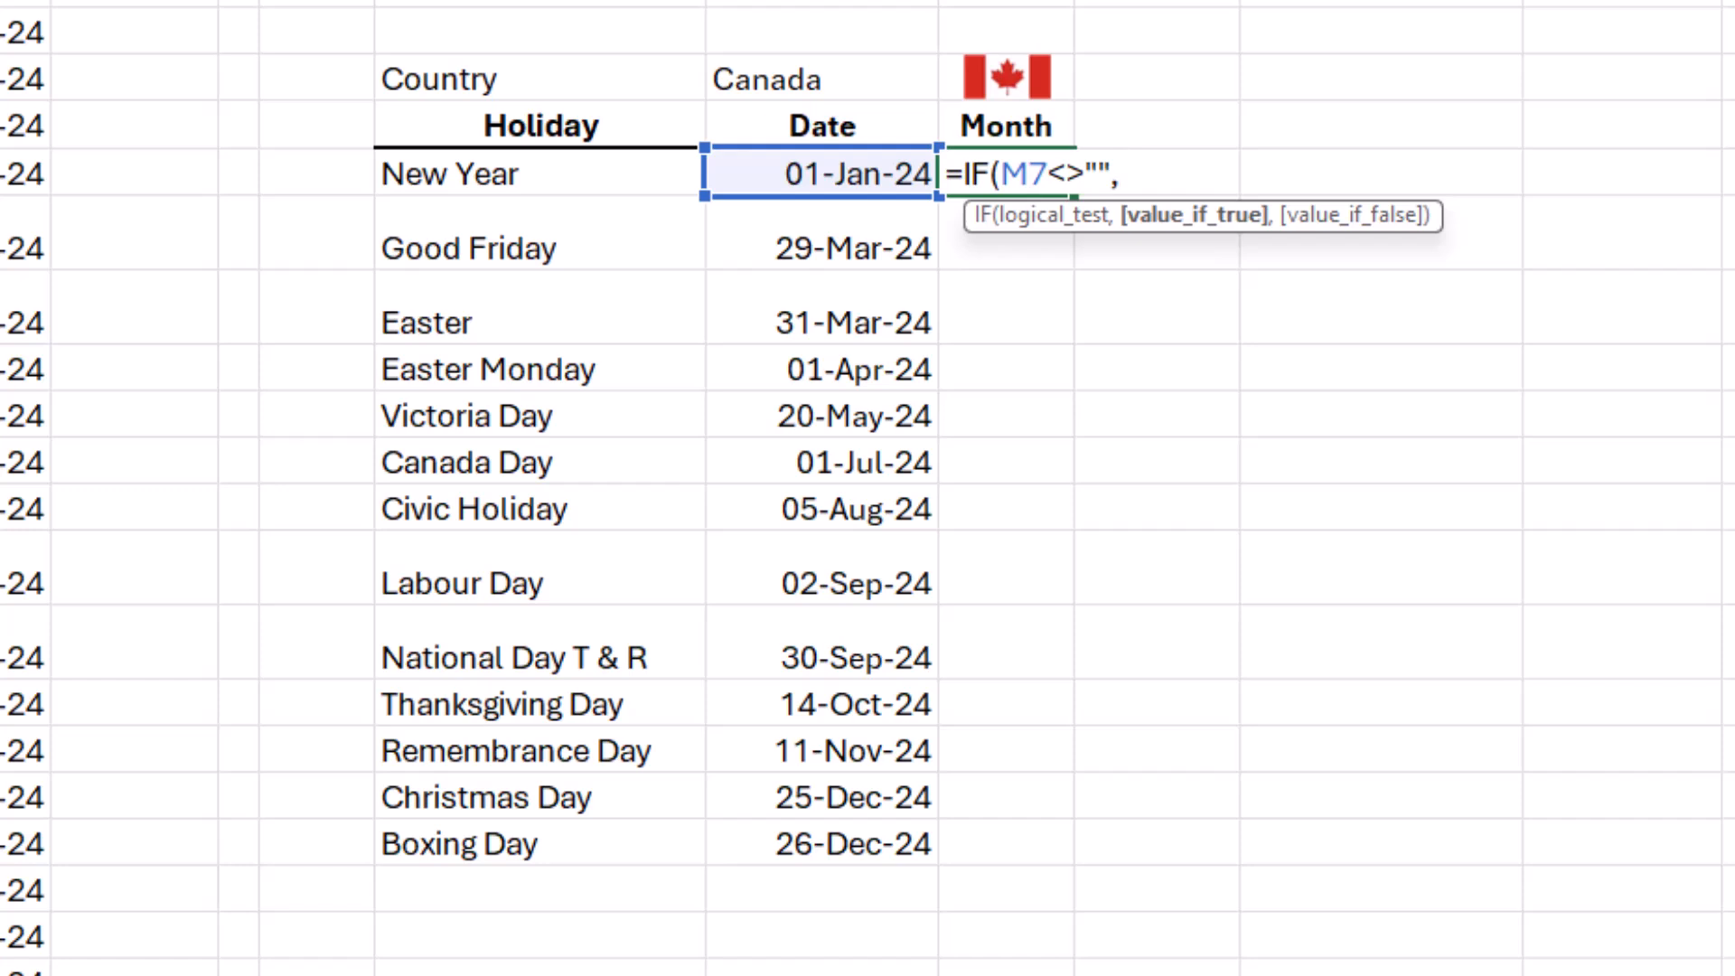
type("Month")
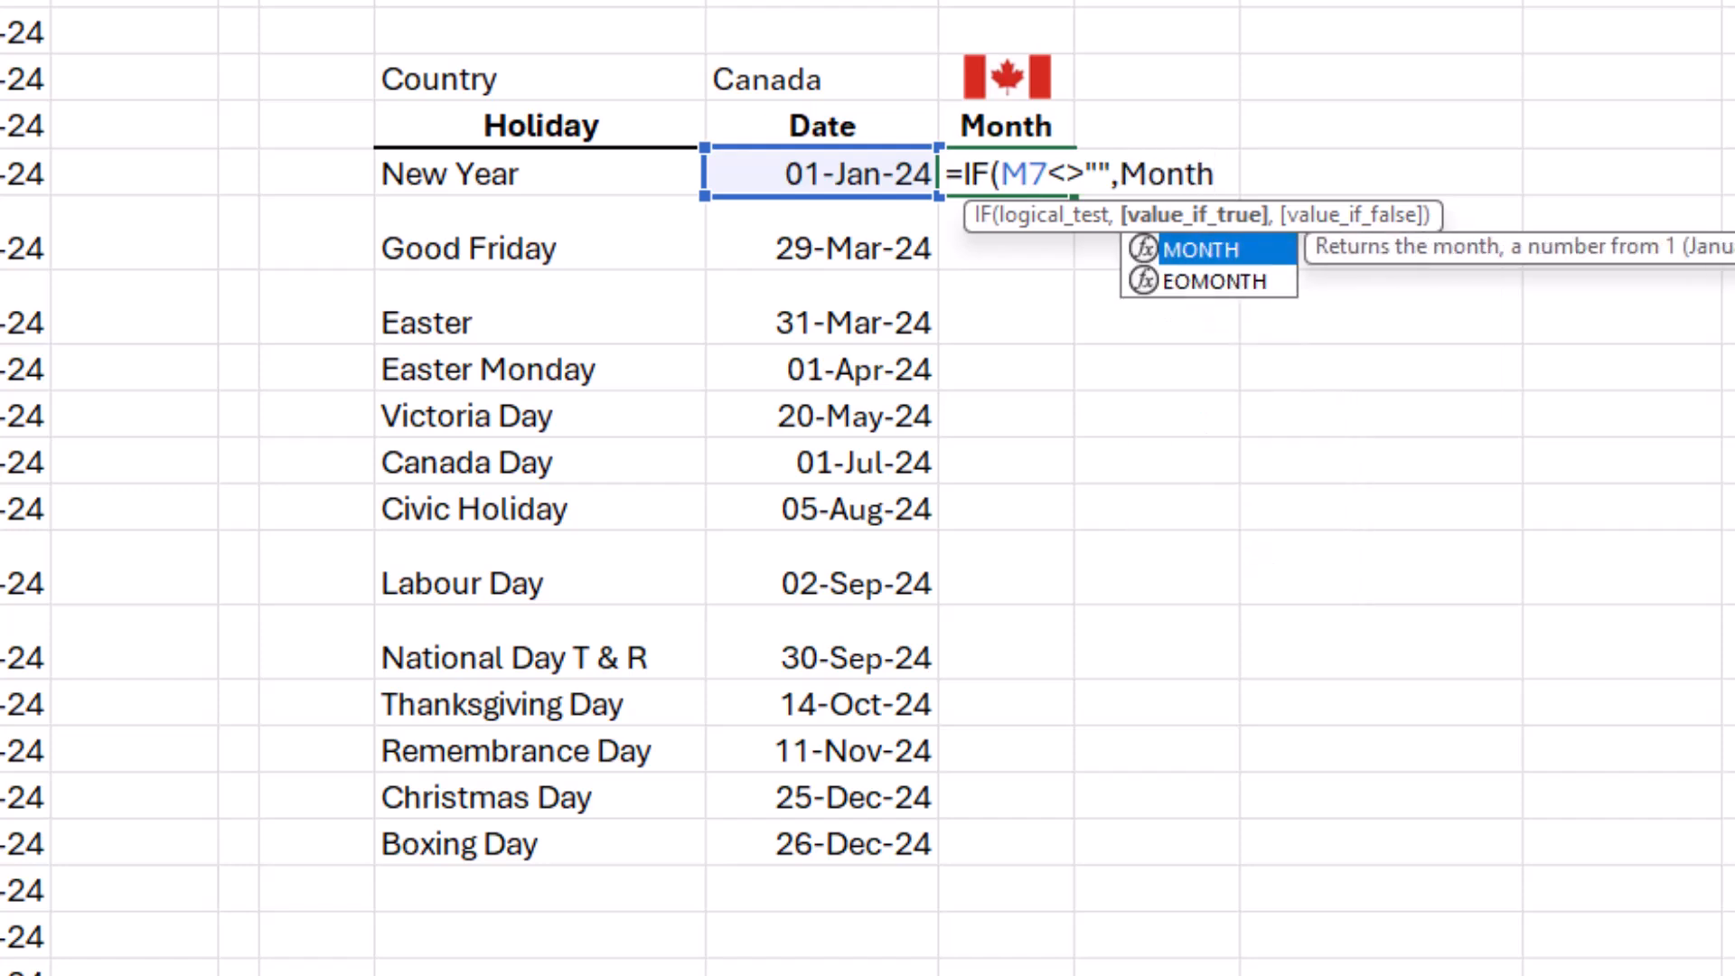
type("(M7),")
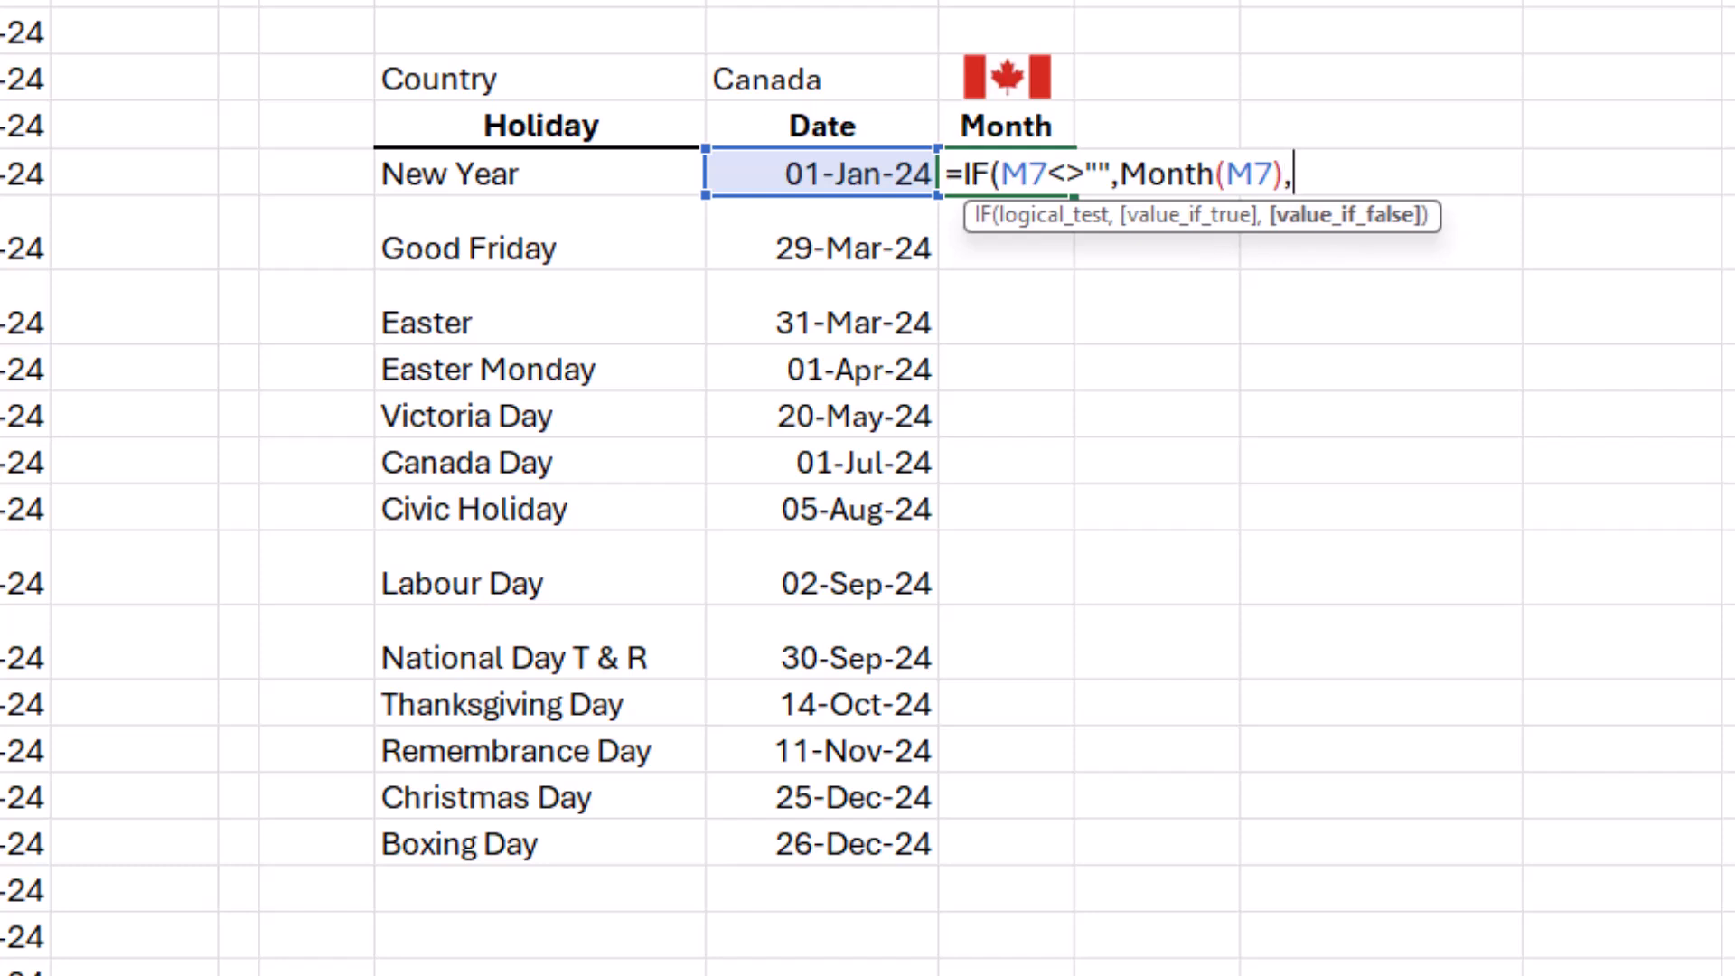
type("\"\")")
key("ctrl+Return")
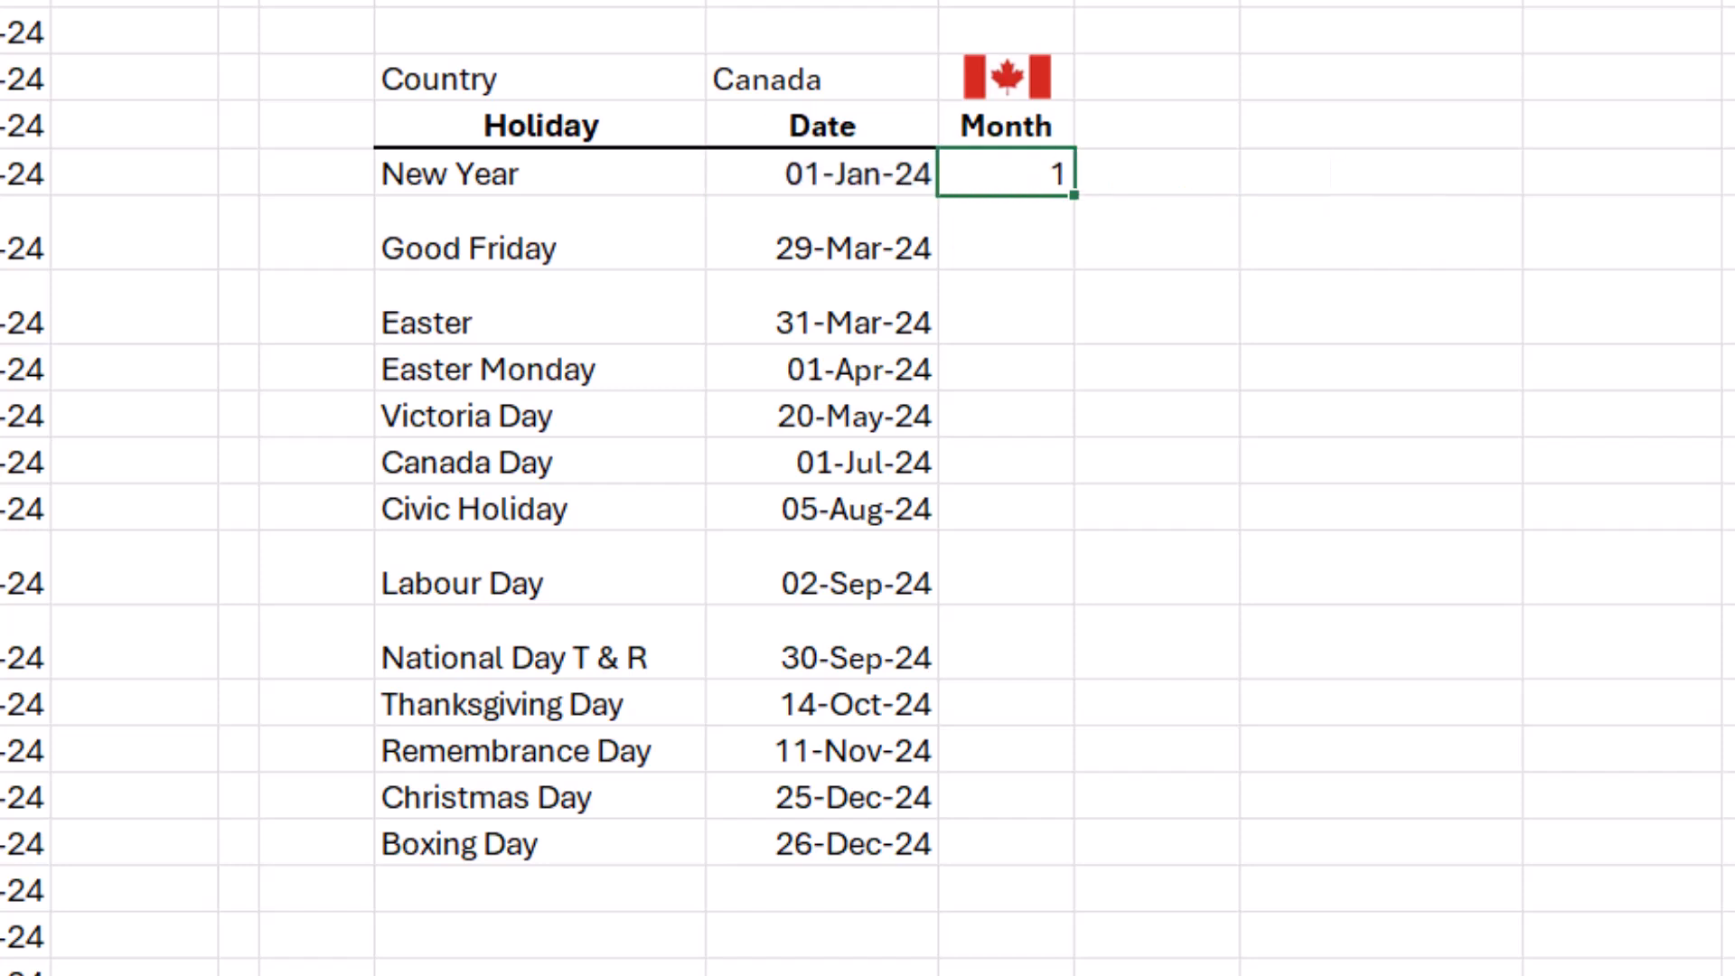
Fill the month formula from N7 down the Month column, past the last listed holiday into the empty rows below.
left_click_drag(1074, 195, 1071, 847)
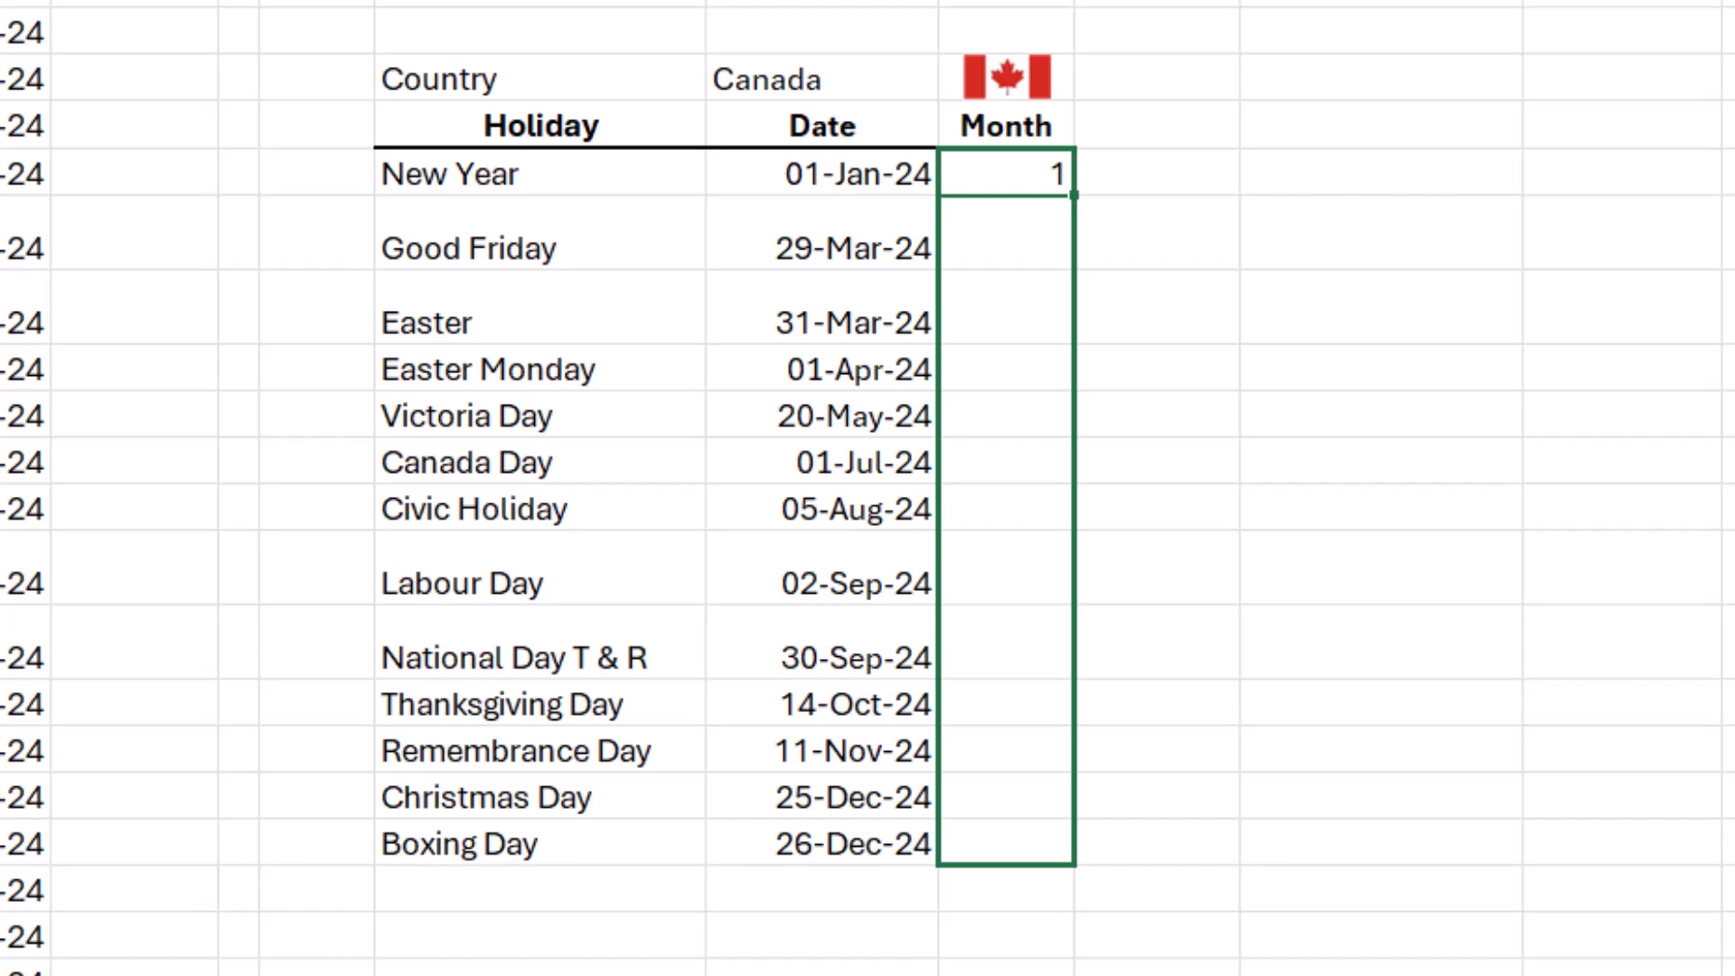
left_click_drag(1072, 863, 1072, 974)
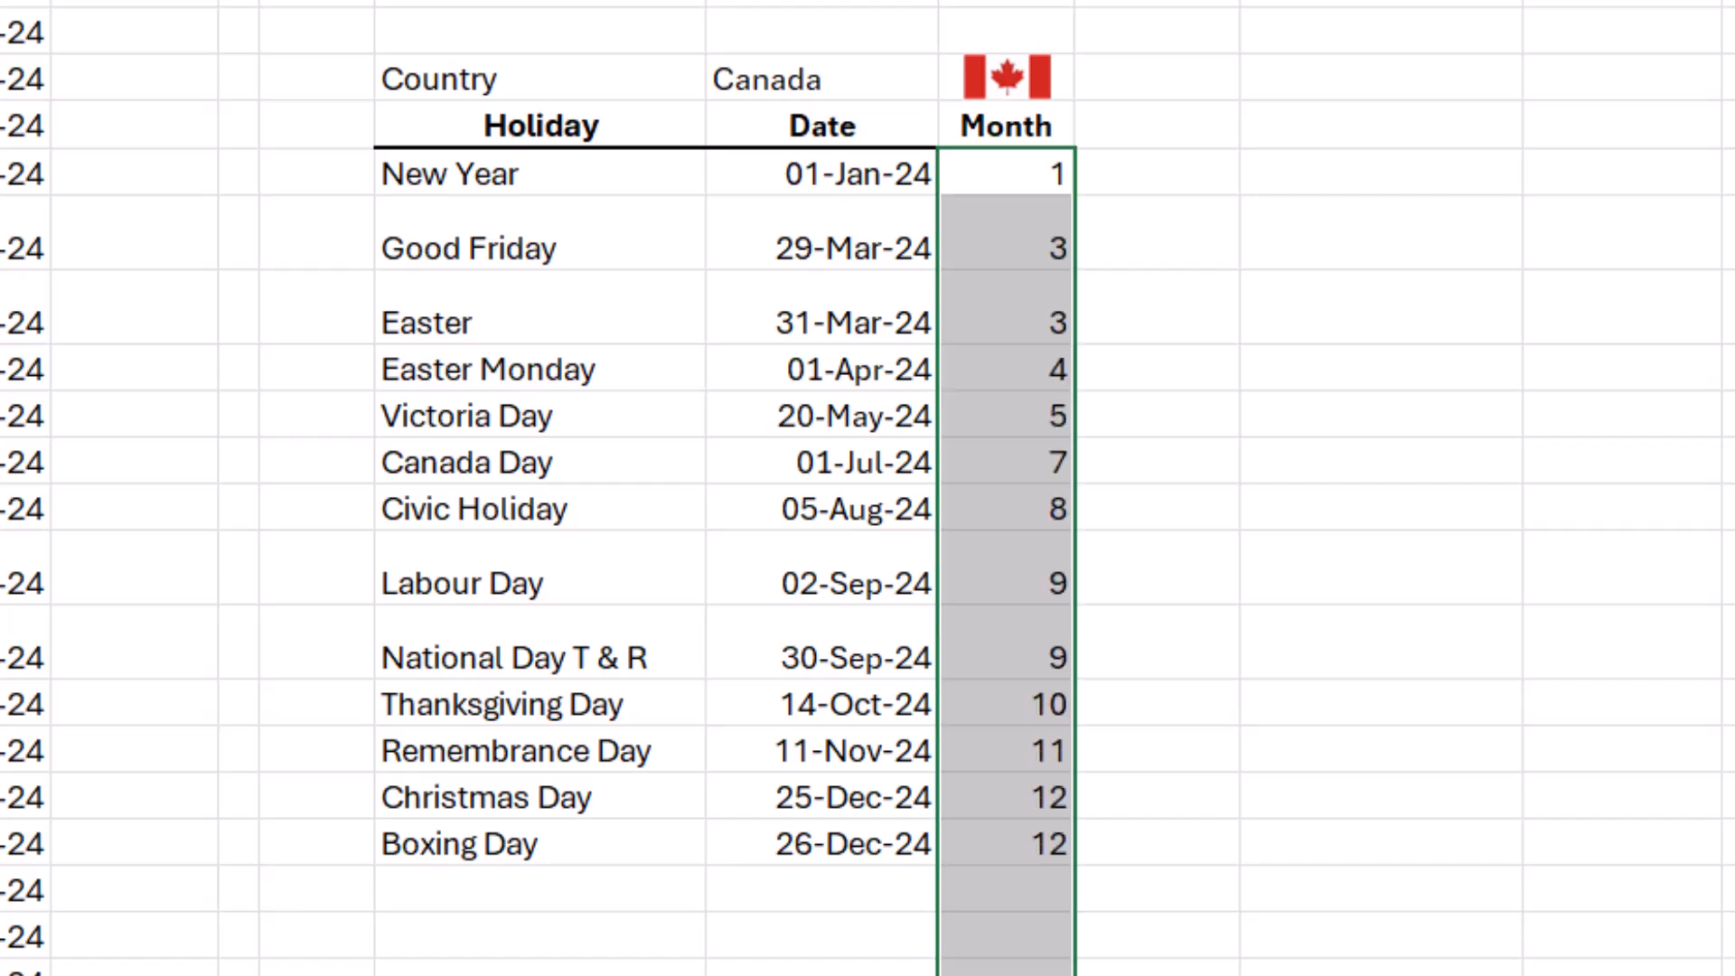
left_click(1006, 889)
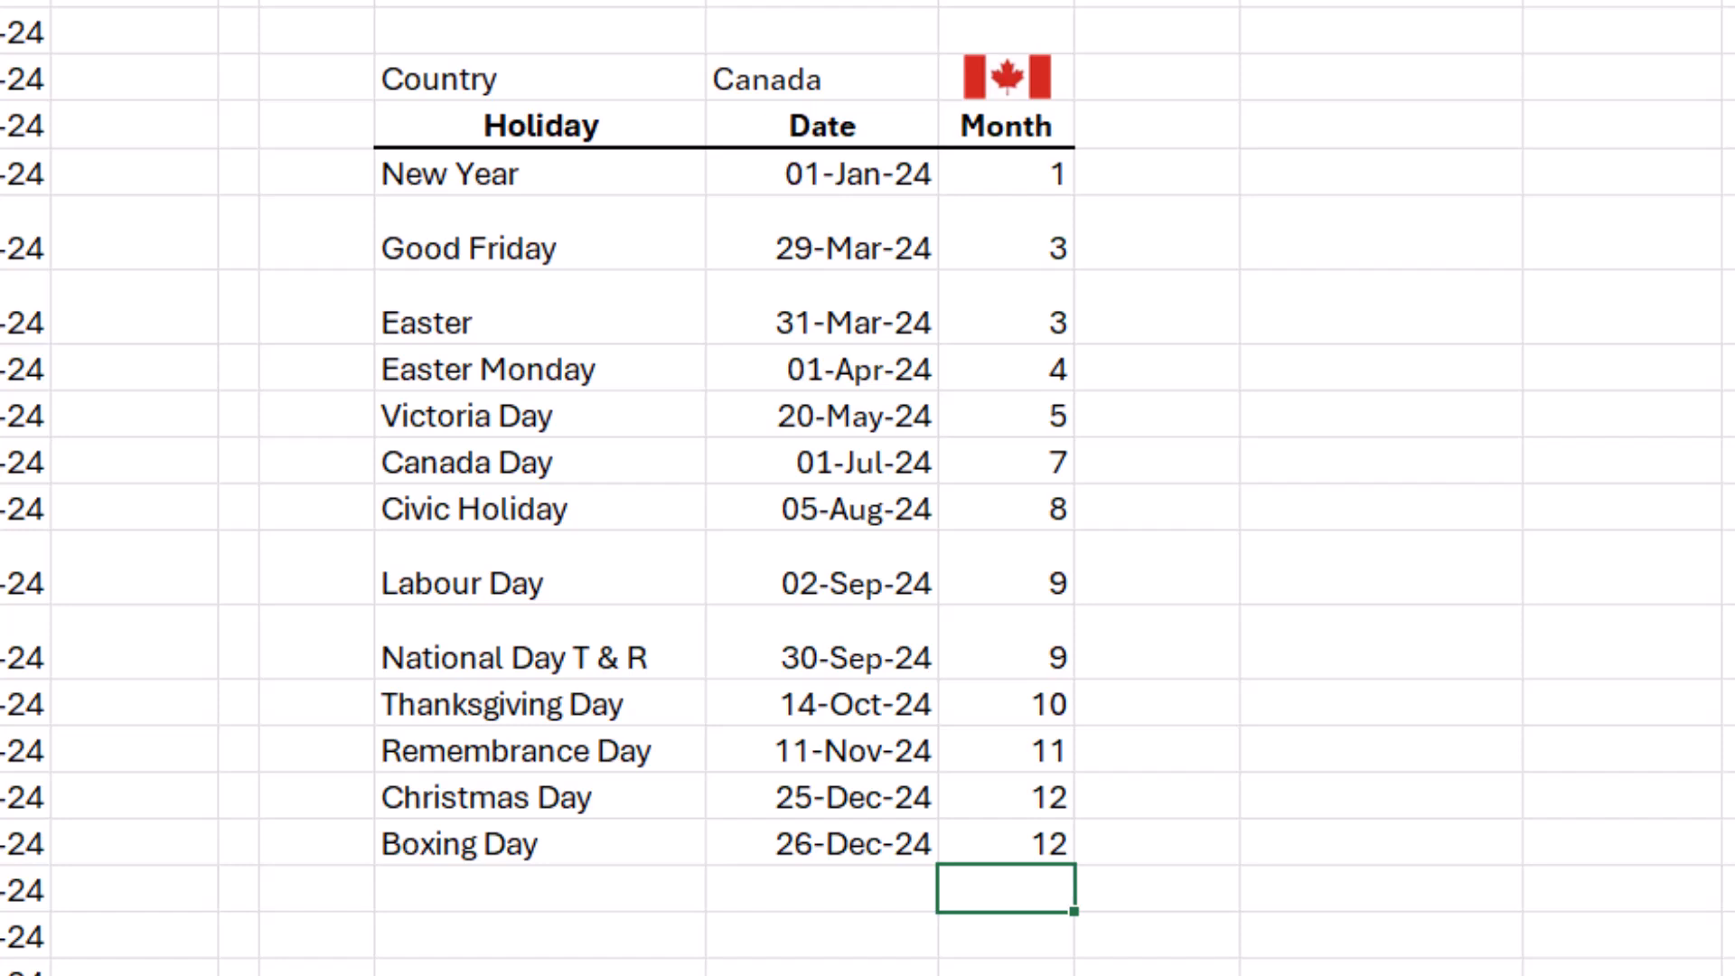
left_click(1622, 749)
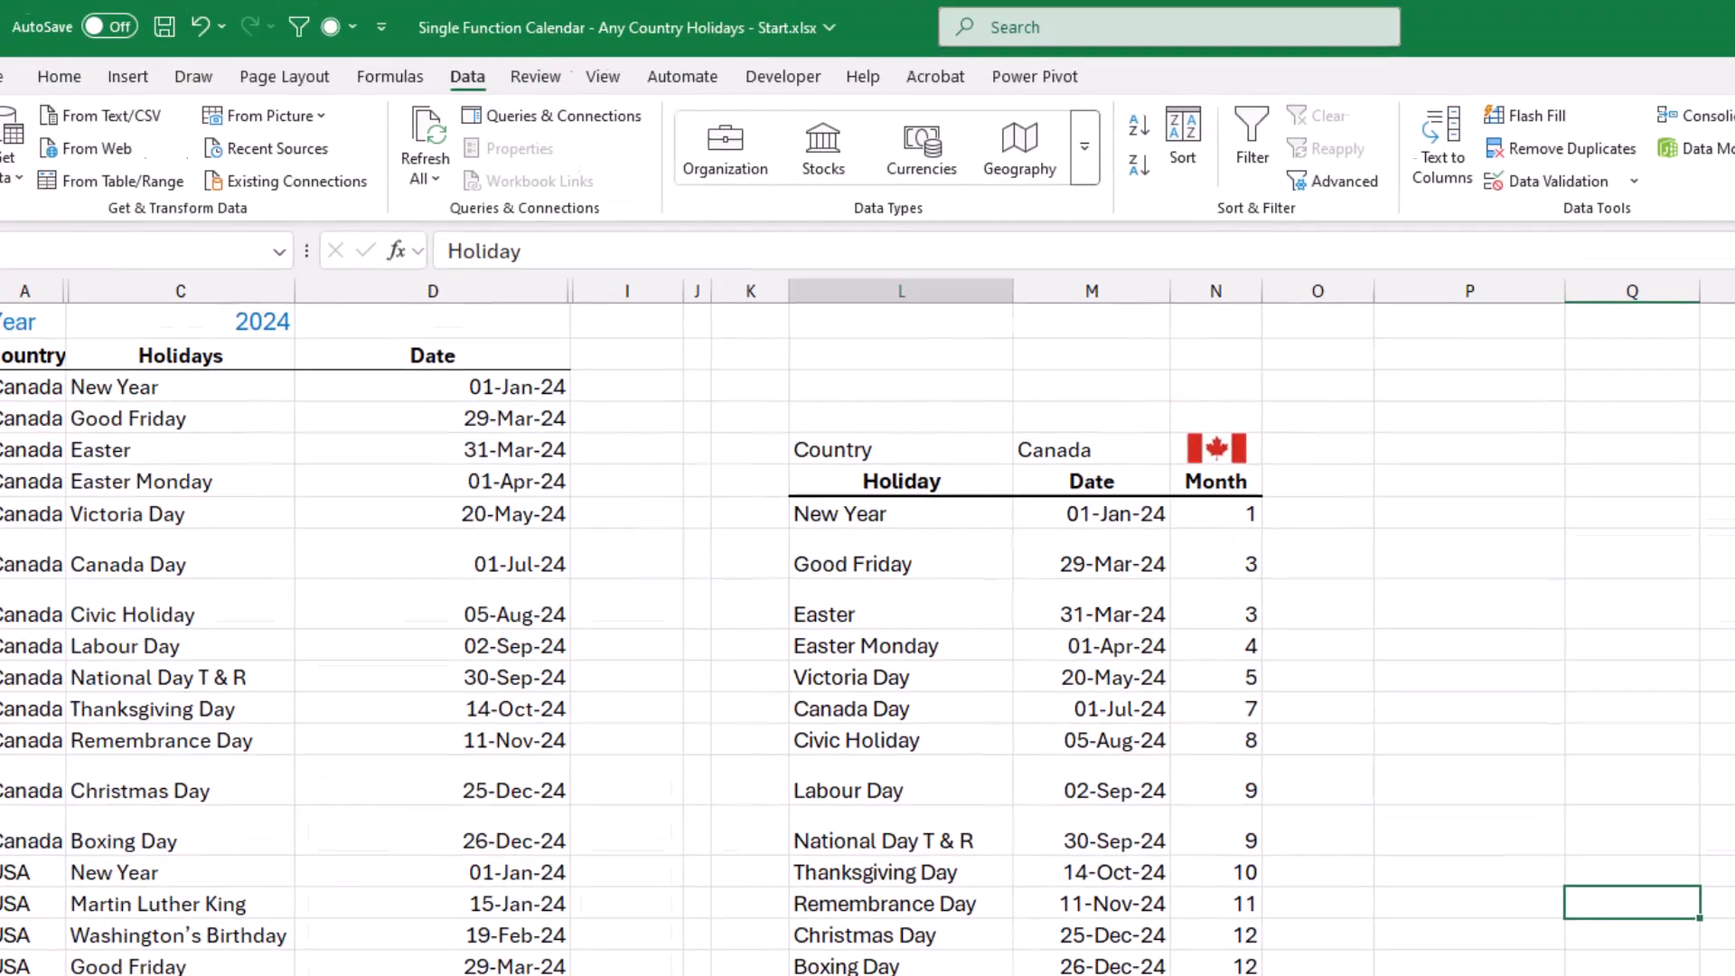
Create named ranges for the Holiday, Date and Month columns, from L6 down past the list, using only the top row as names.
left_click_drag(540, 126, 1049, 797)
left_click_drag(1228, 944, 1228, 969)
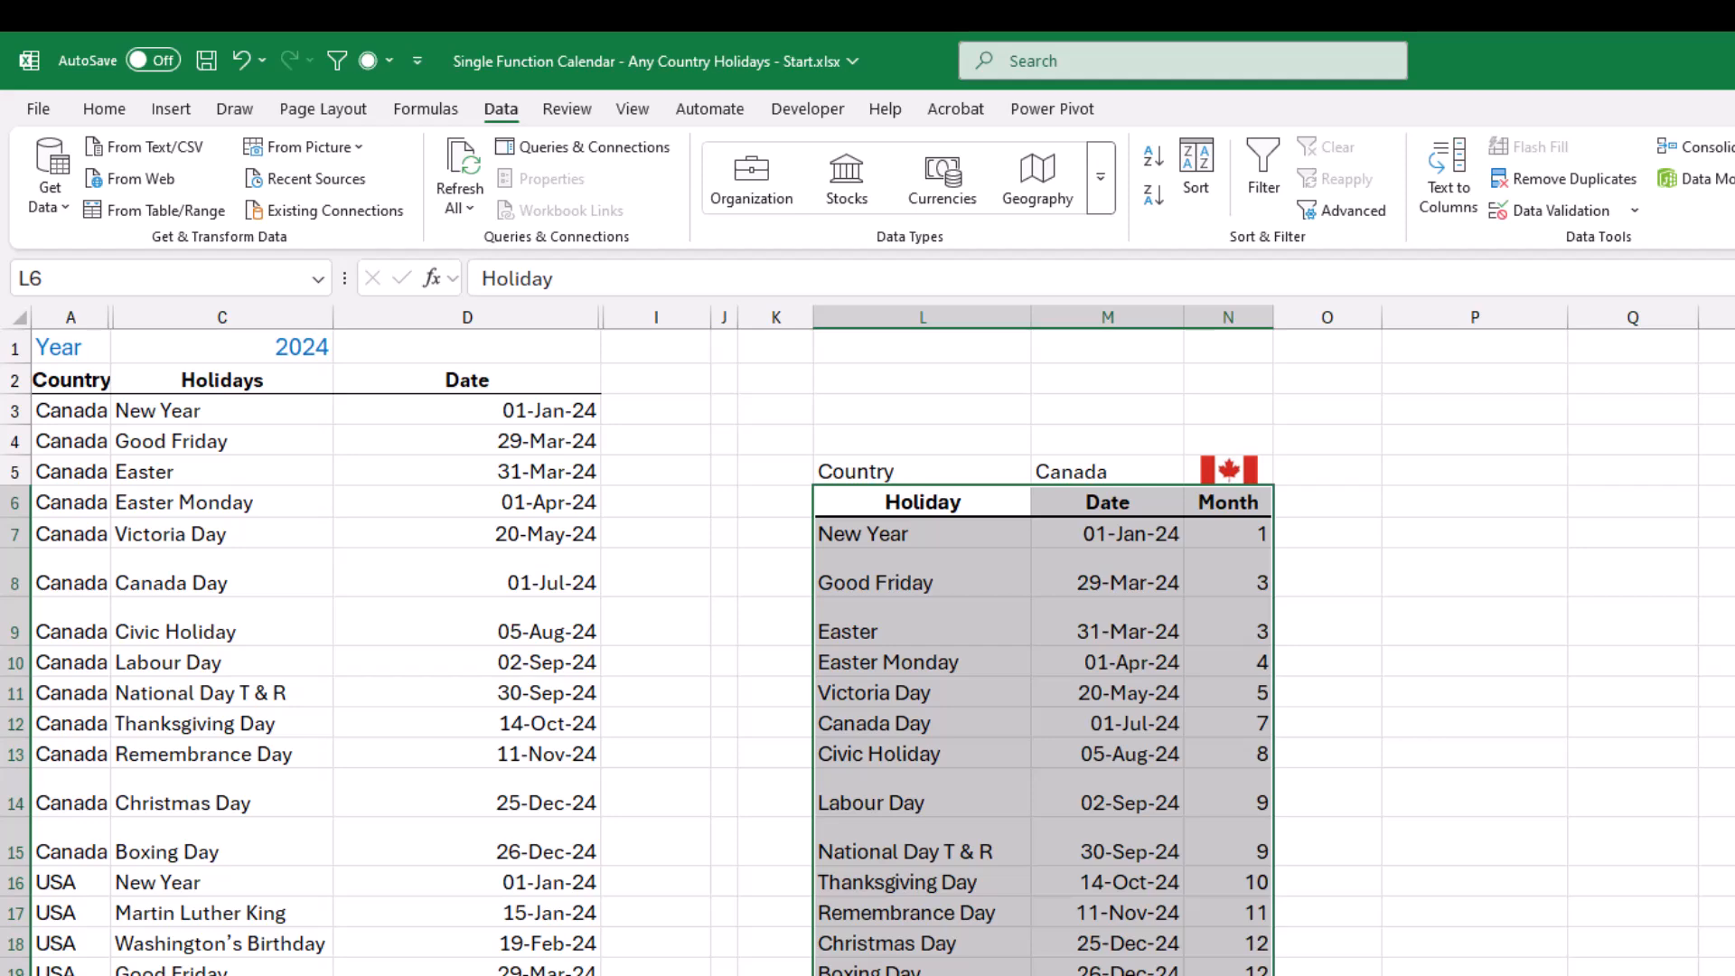
left_click(425, 108)
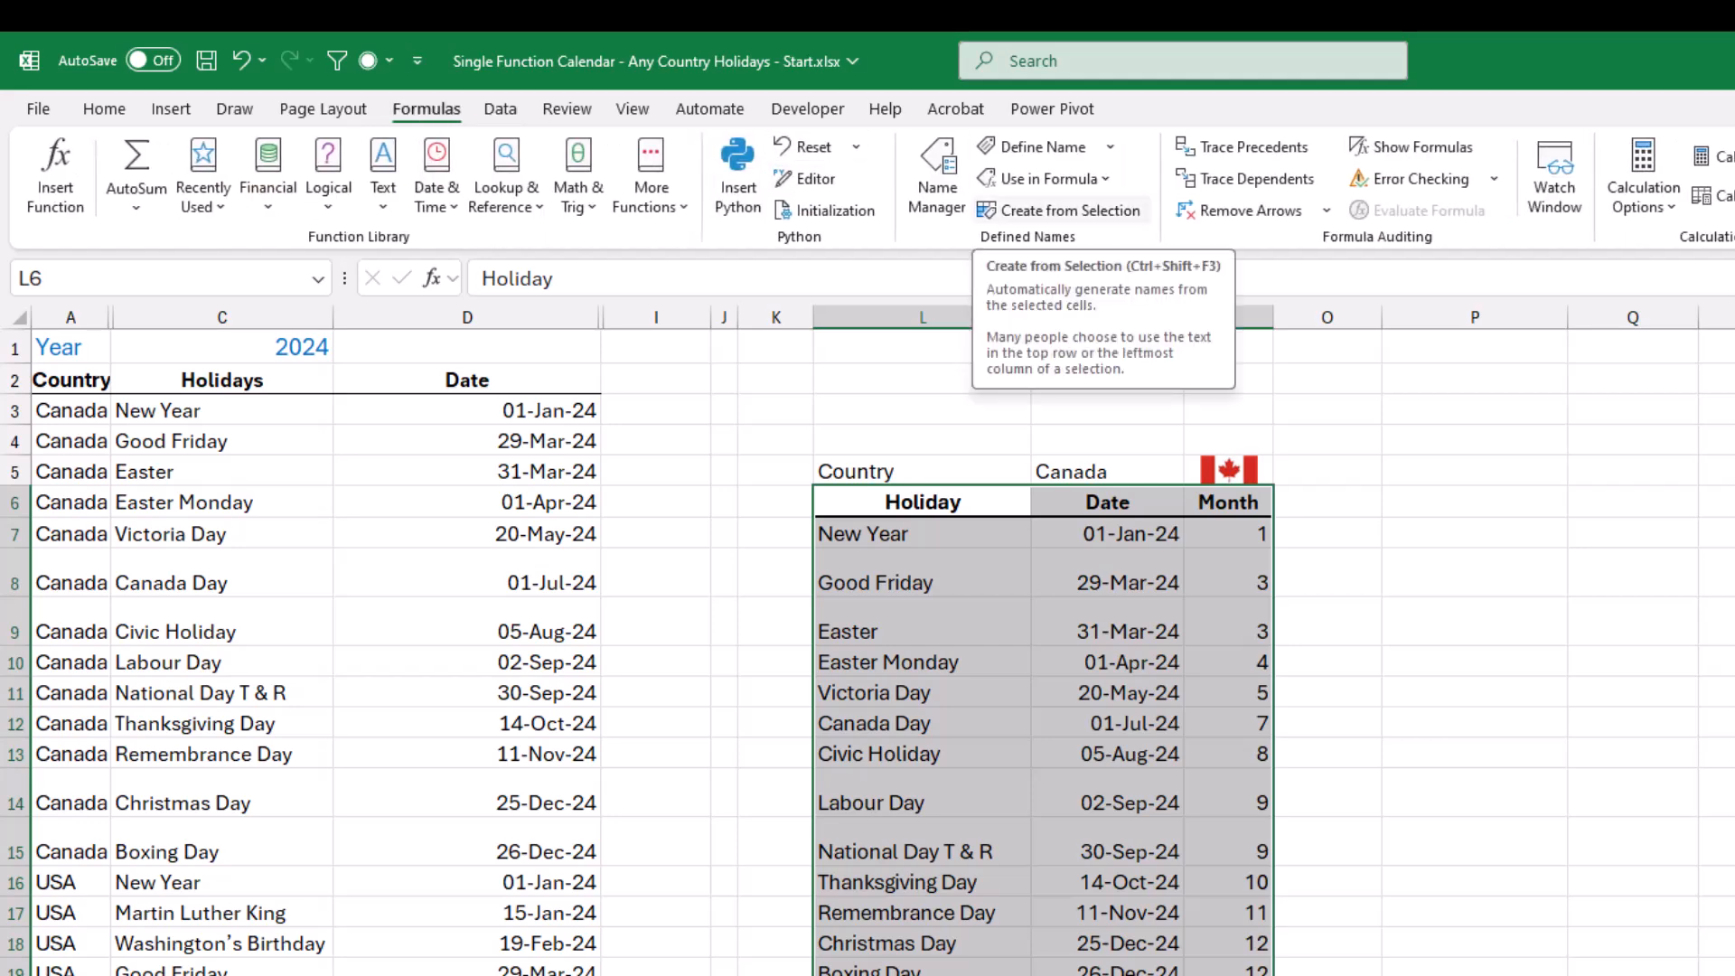
key("ctrl+shift+F3")
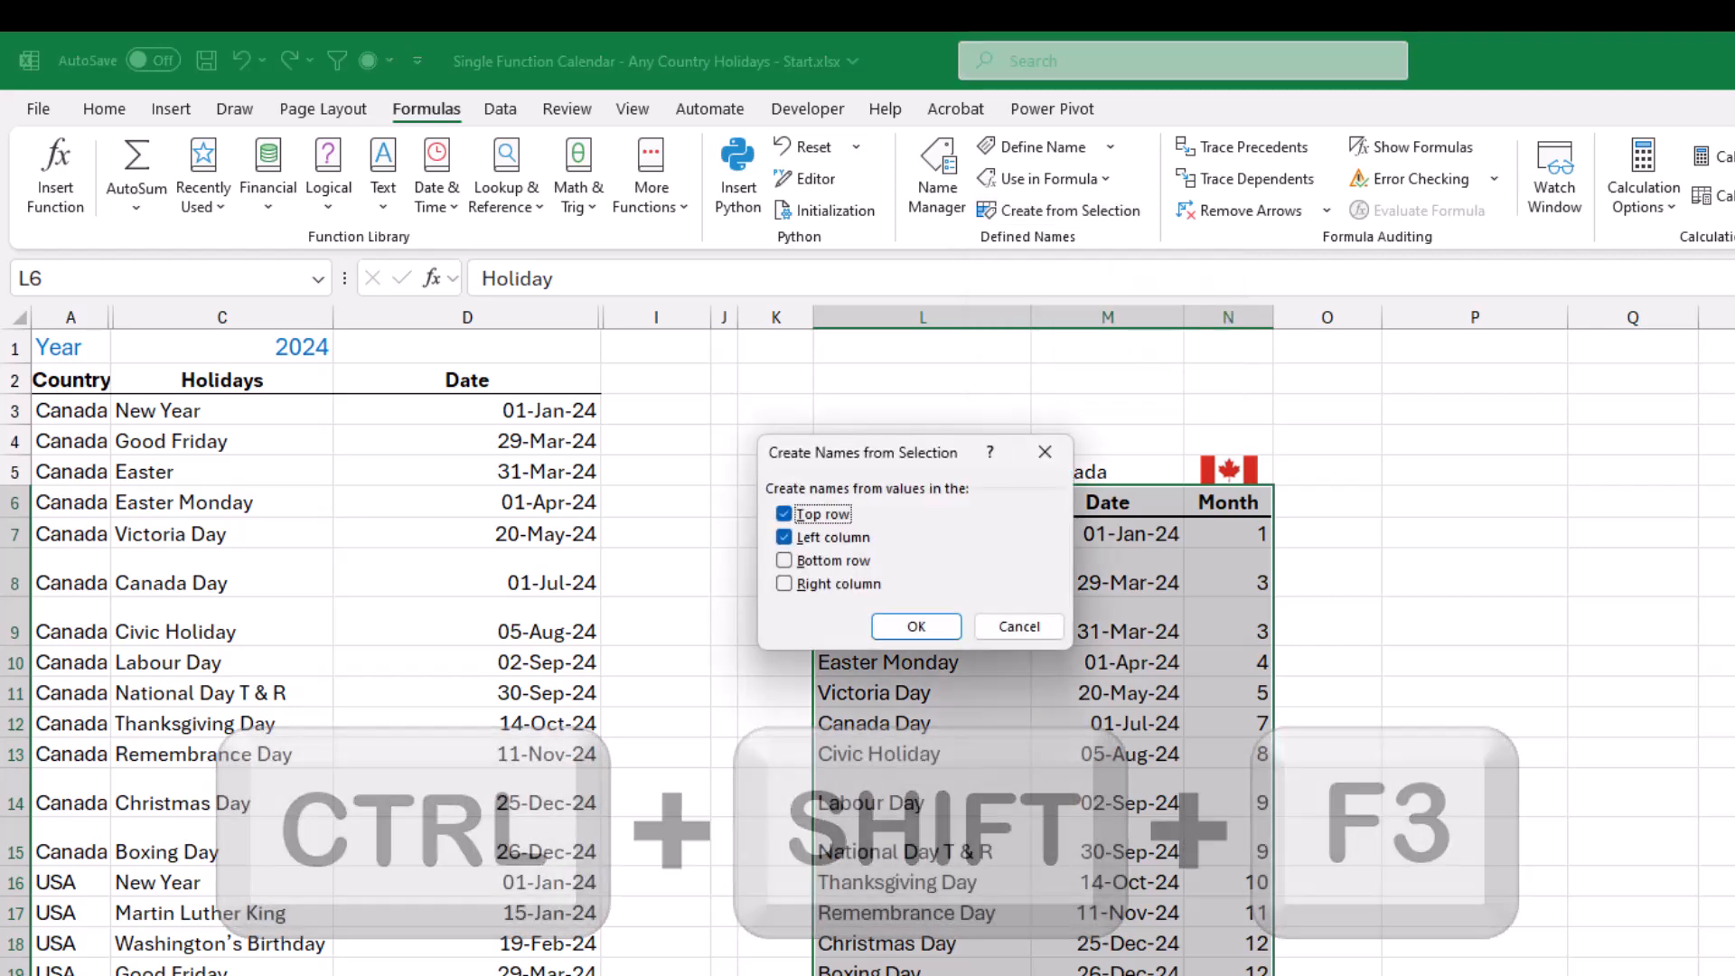
left_click_drag(868, 453, 875, 566)
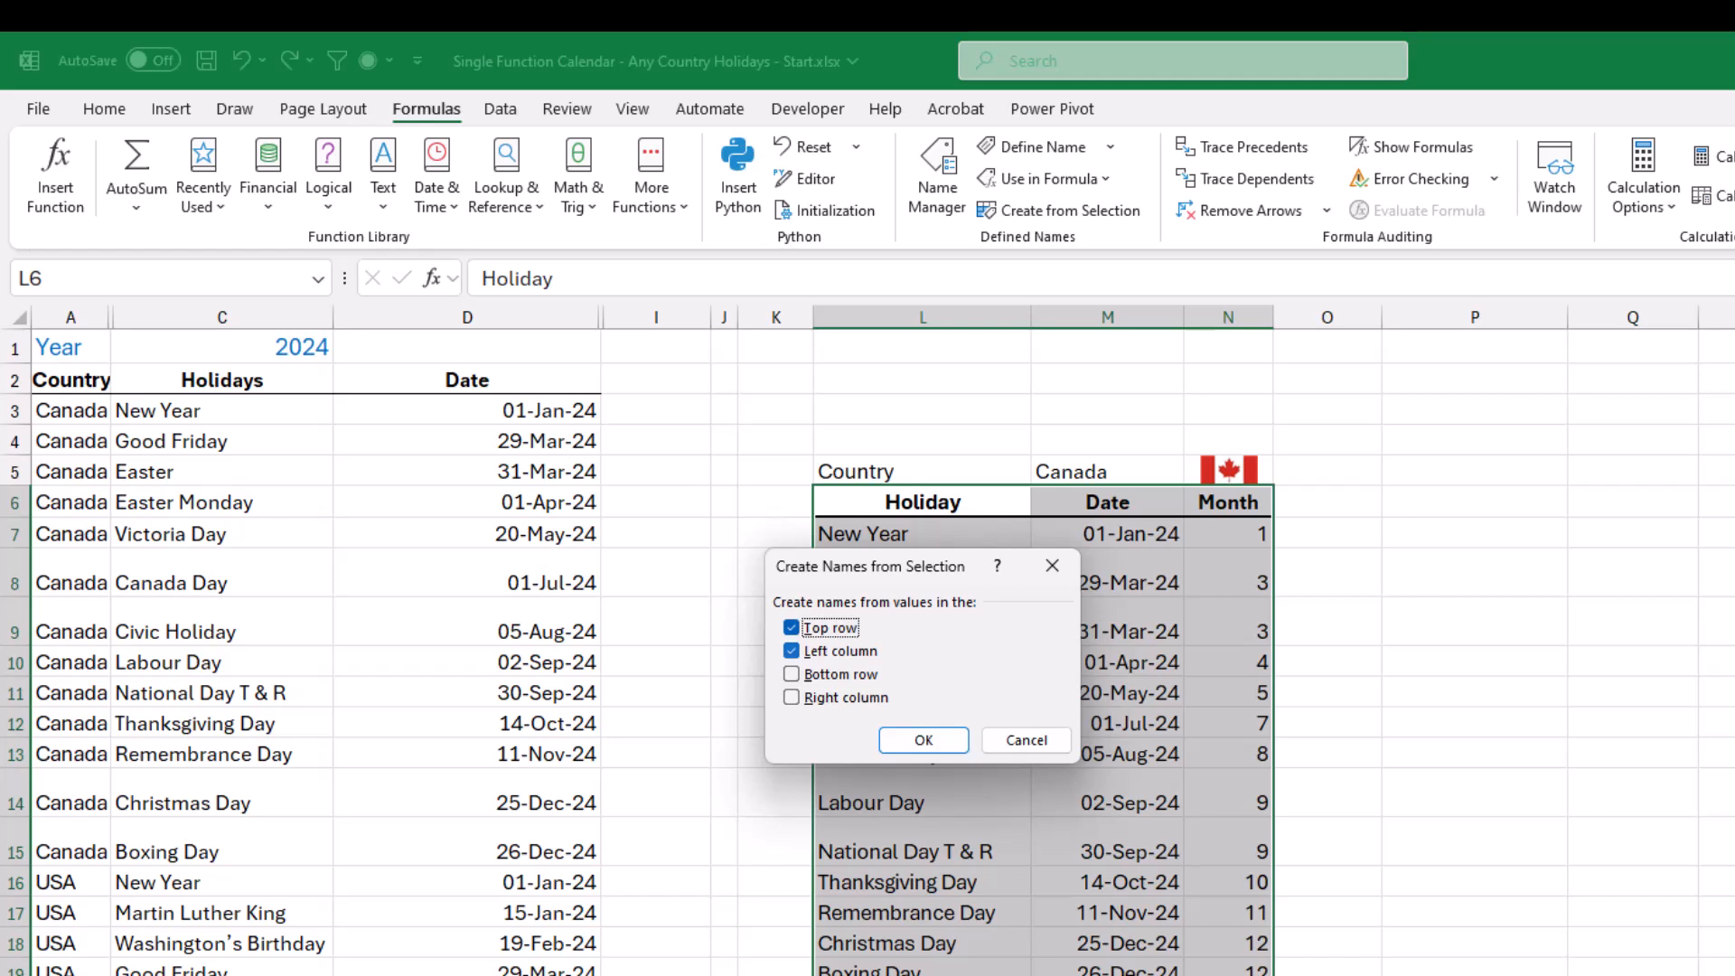
left_click(791, 651)
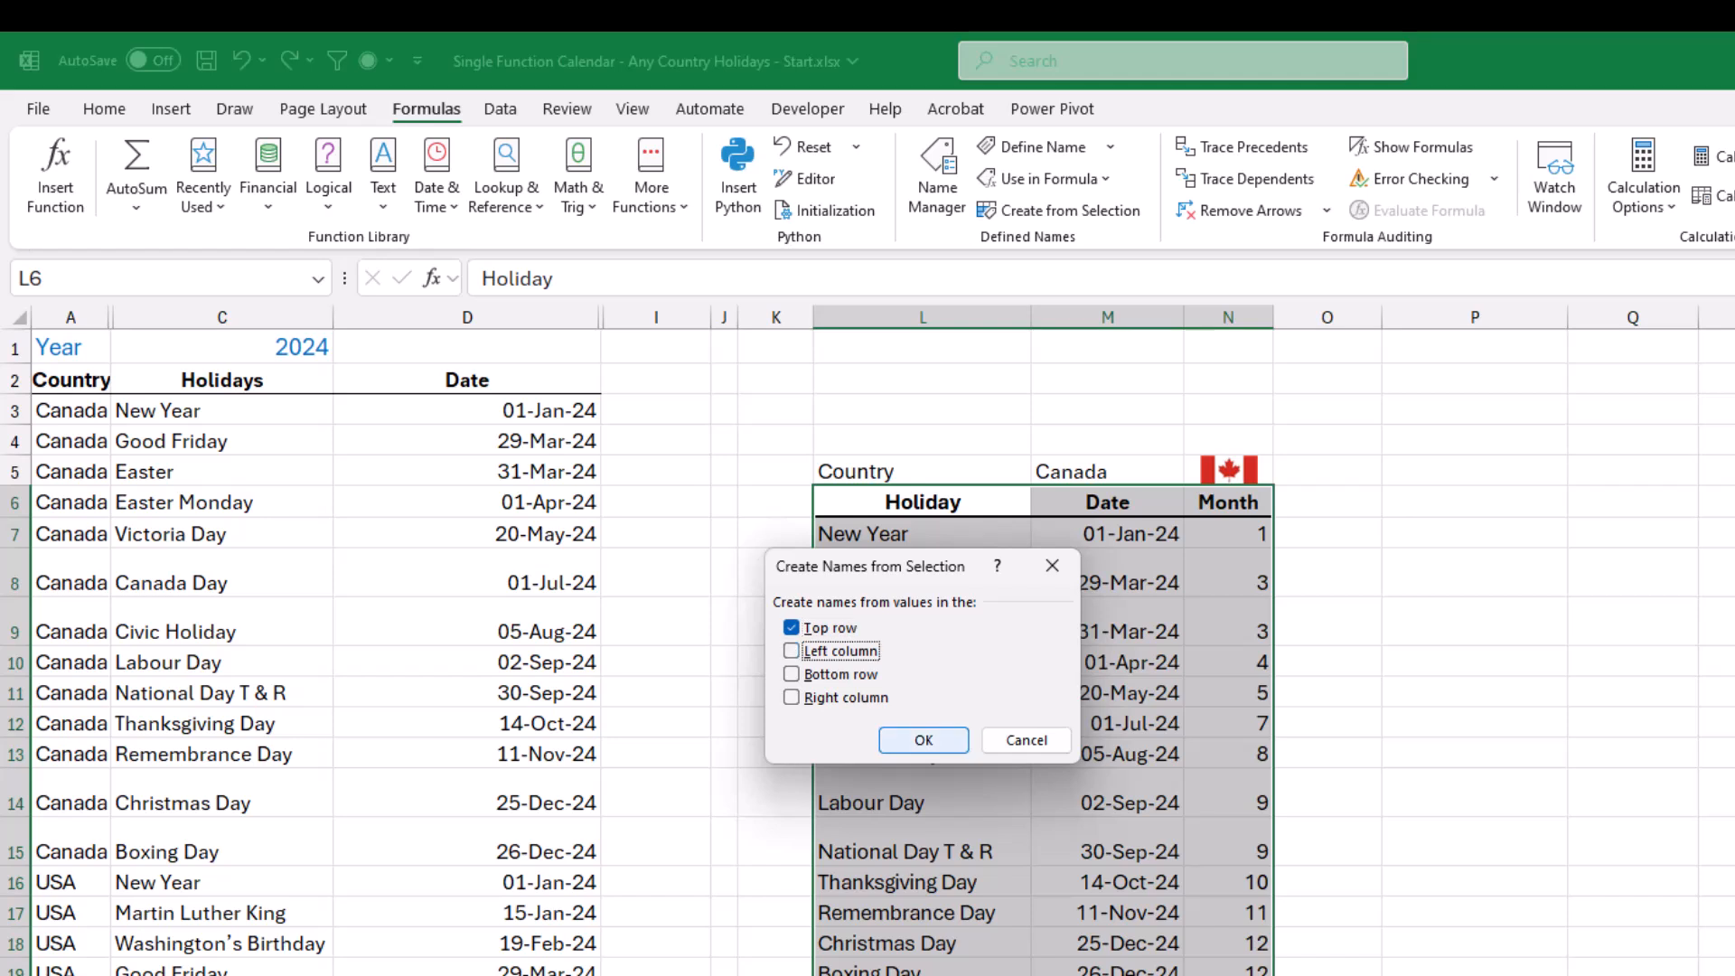
left_click(923, 740)
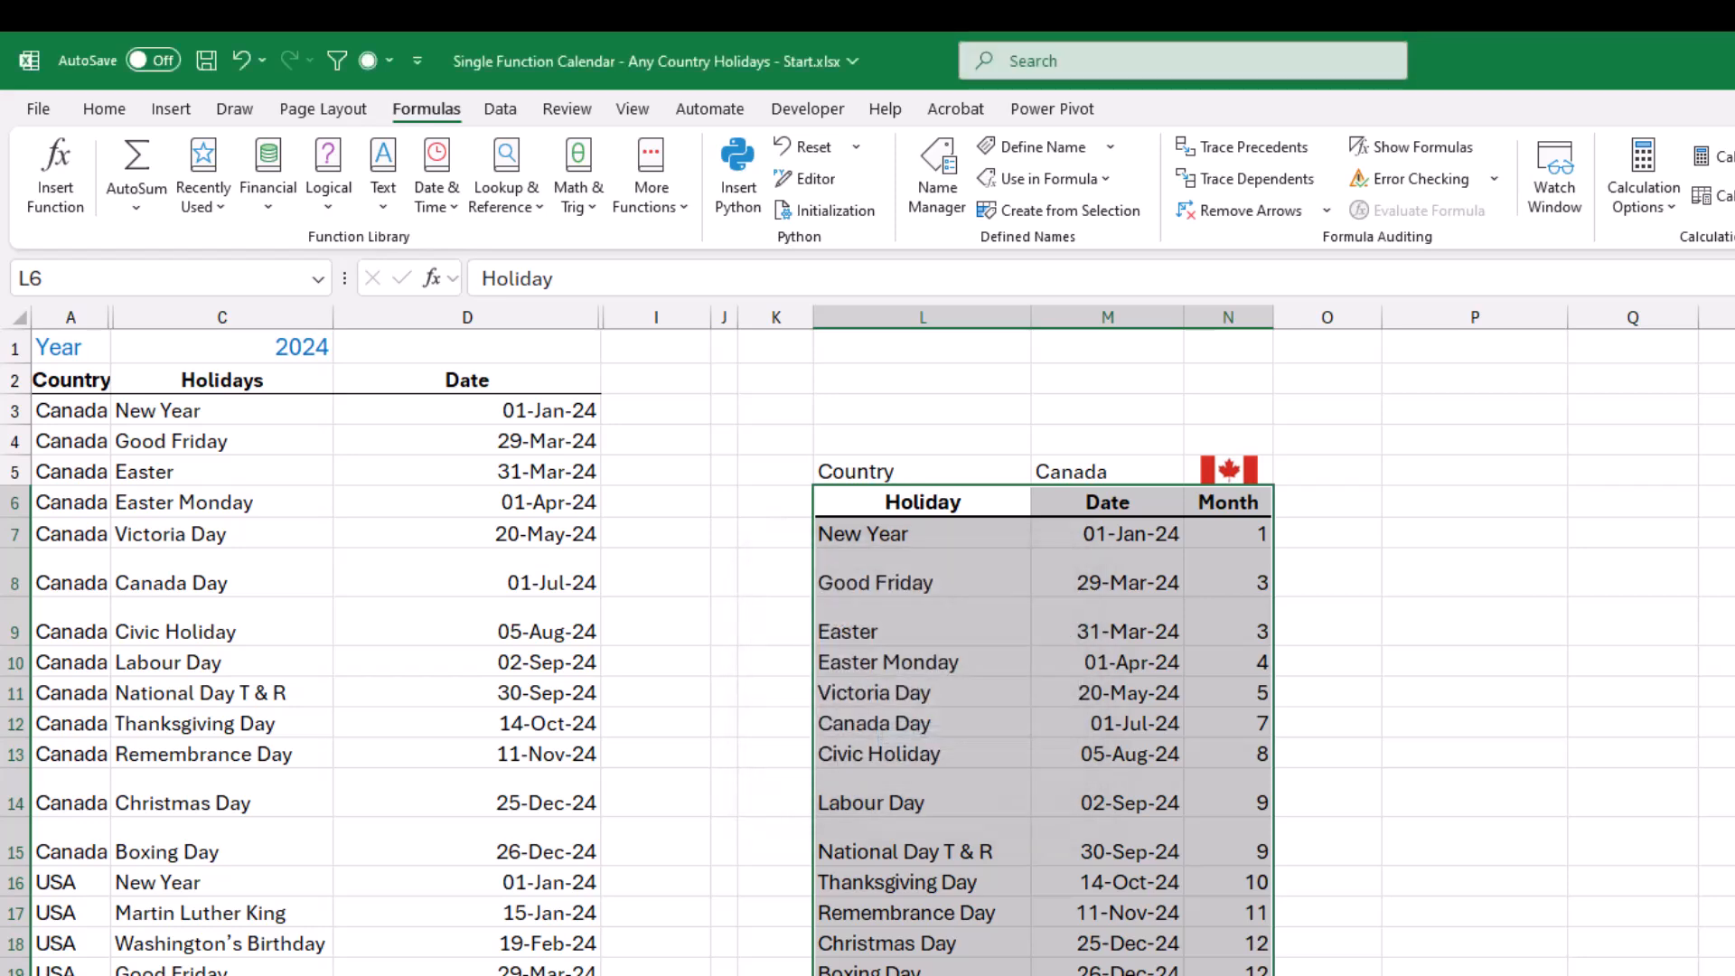
Link D11 of the Monthly sheet to the selected country's flag with the formula =Holidays!N5.
key("ctrl+Page_Up")
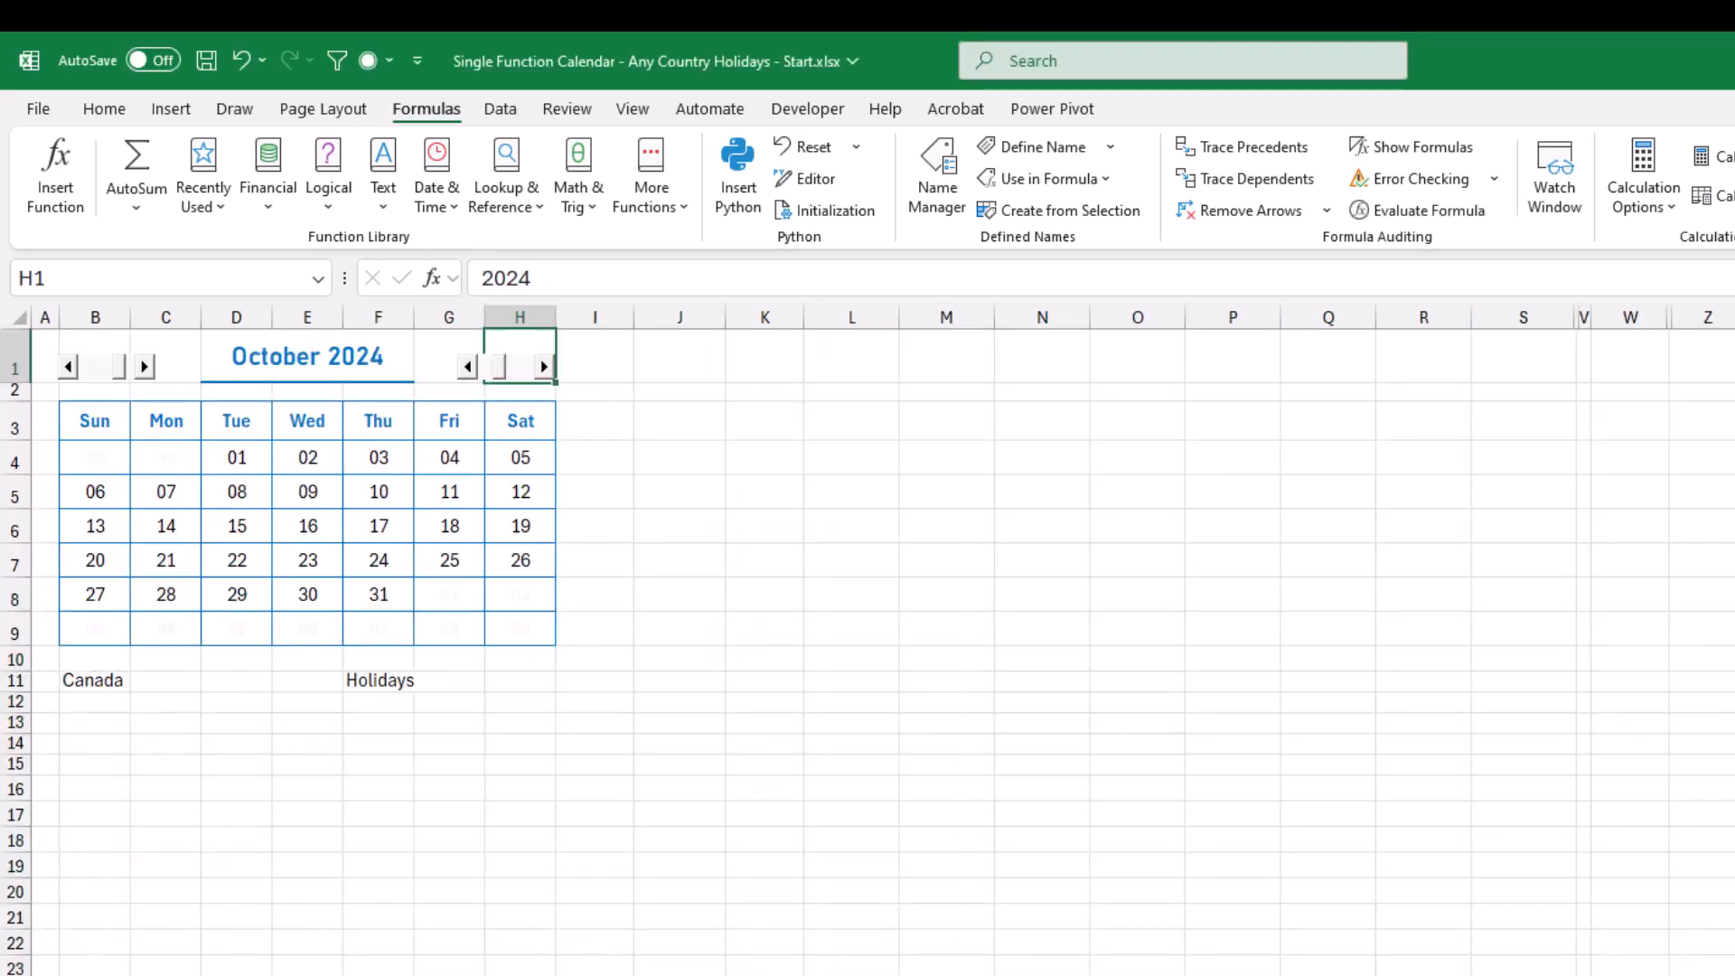
left_click(237, 681)
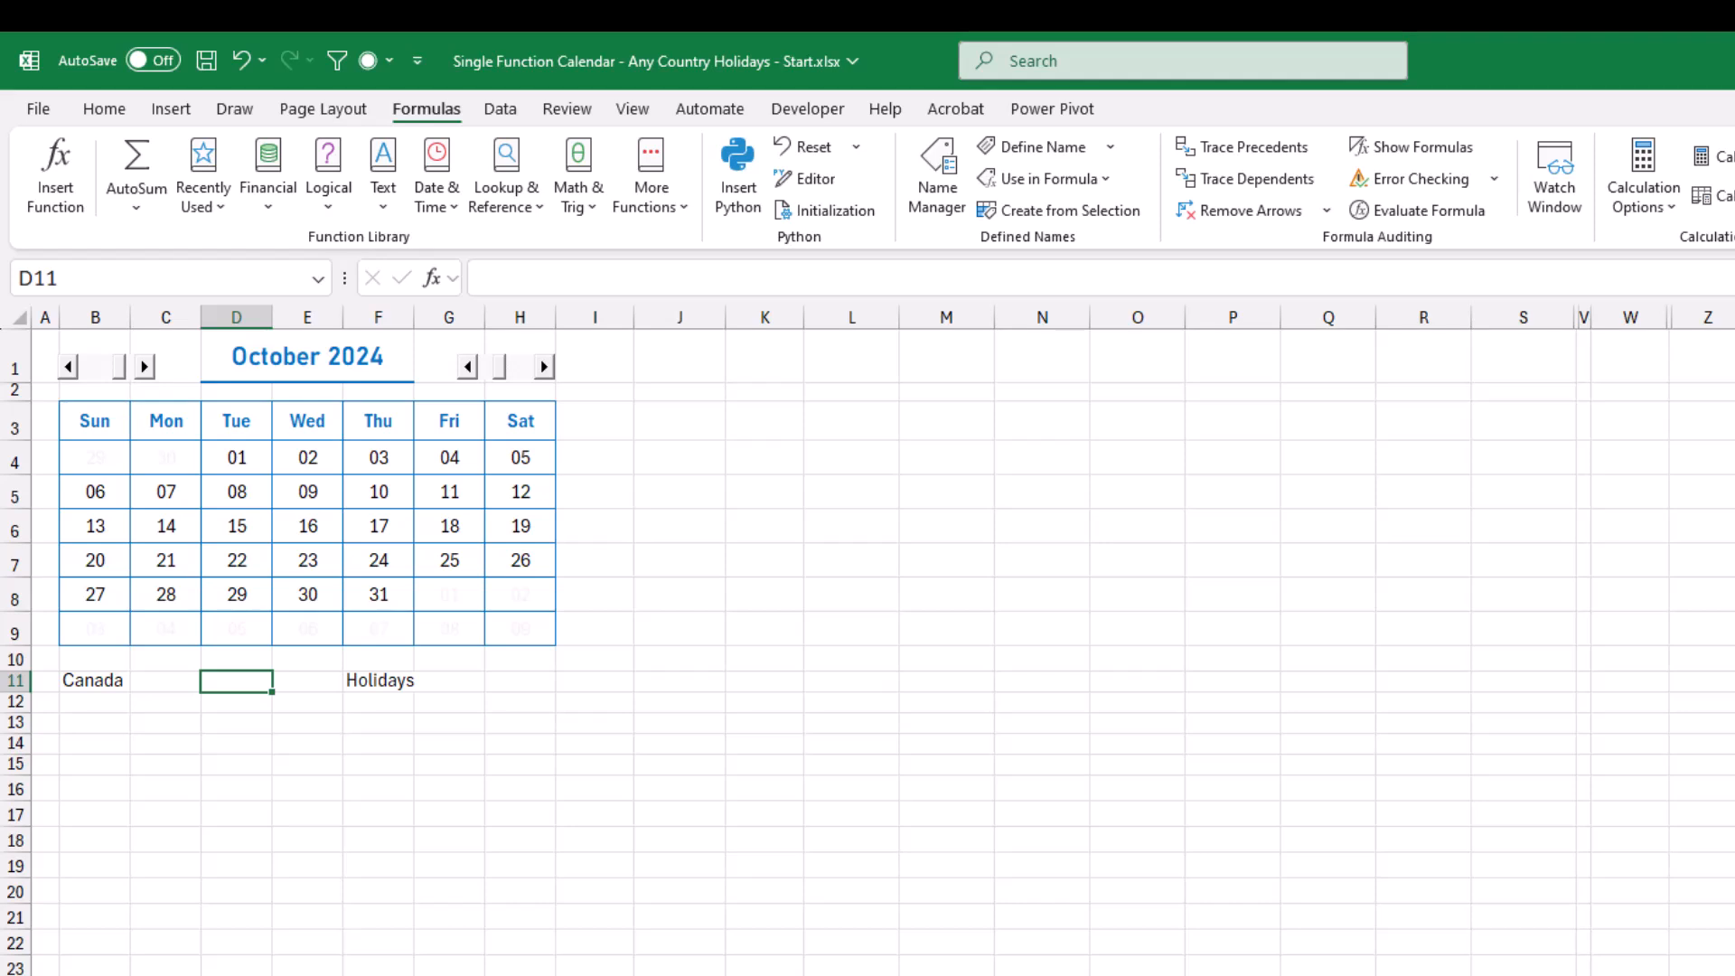
type("=")
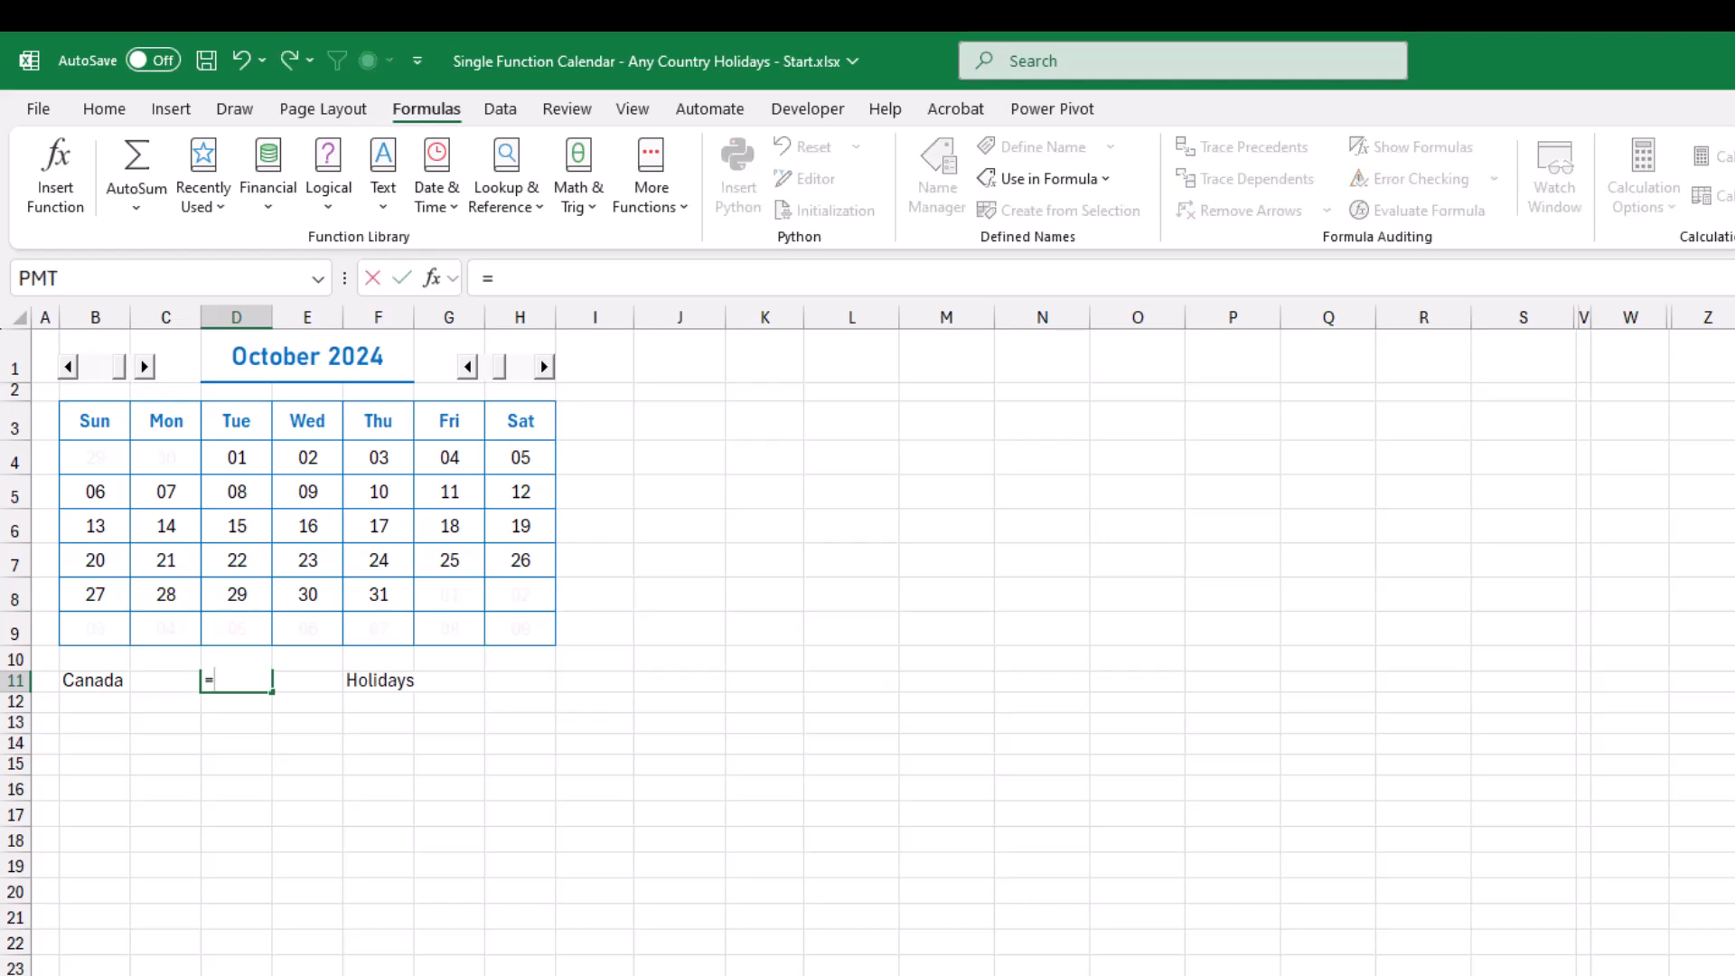
key("ctrl+Page_Down")
left_click(1228, 471)
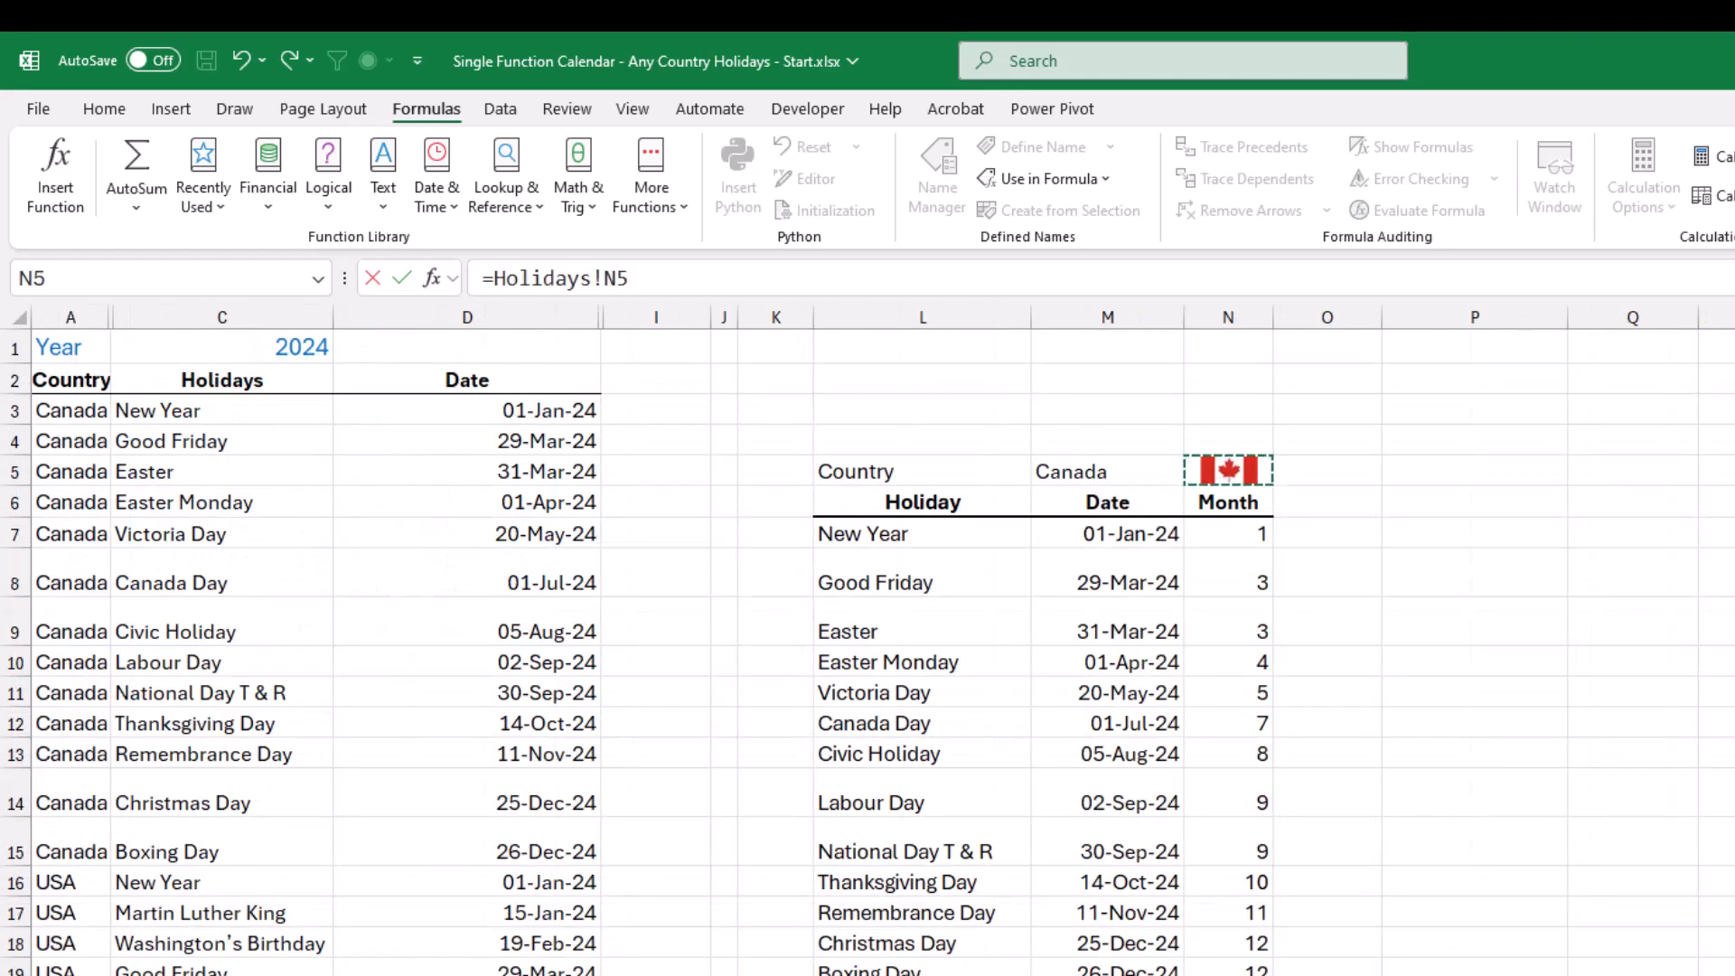
key("Return")
List the displayed month's holidays in H11 with the formula =FILTER(Holiday,Month=B1,"") and switch the calendar to September 2024.
left_click(520, 682)
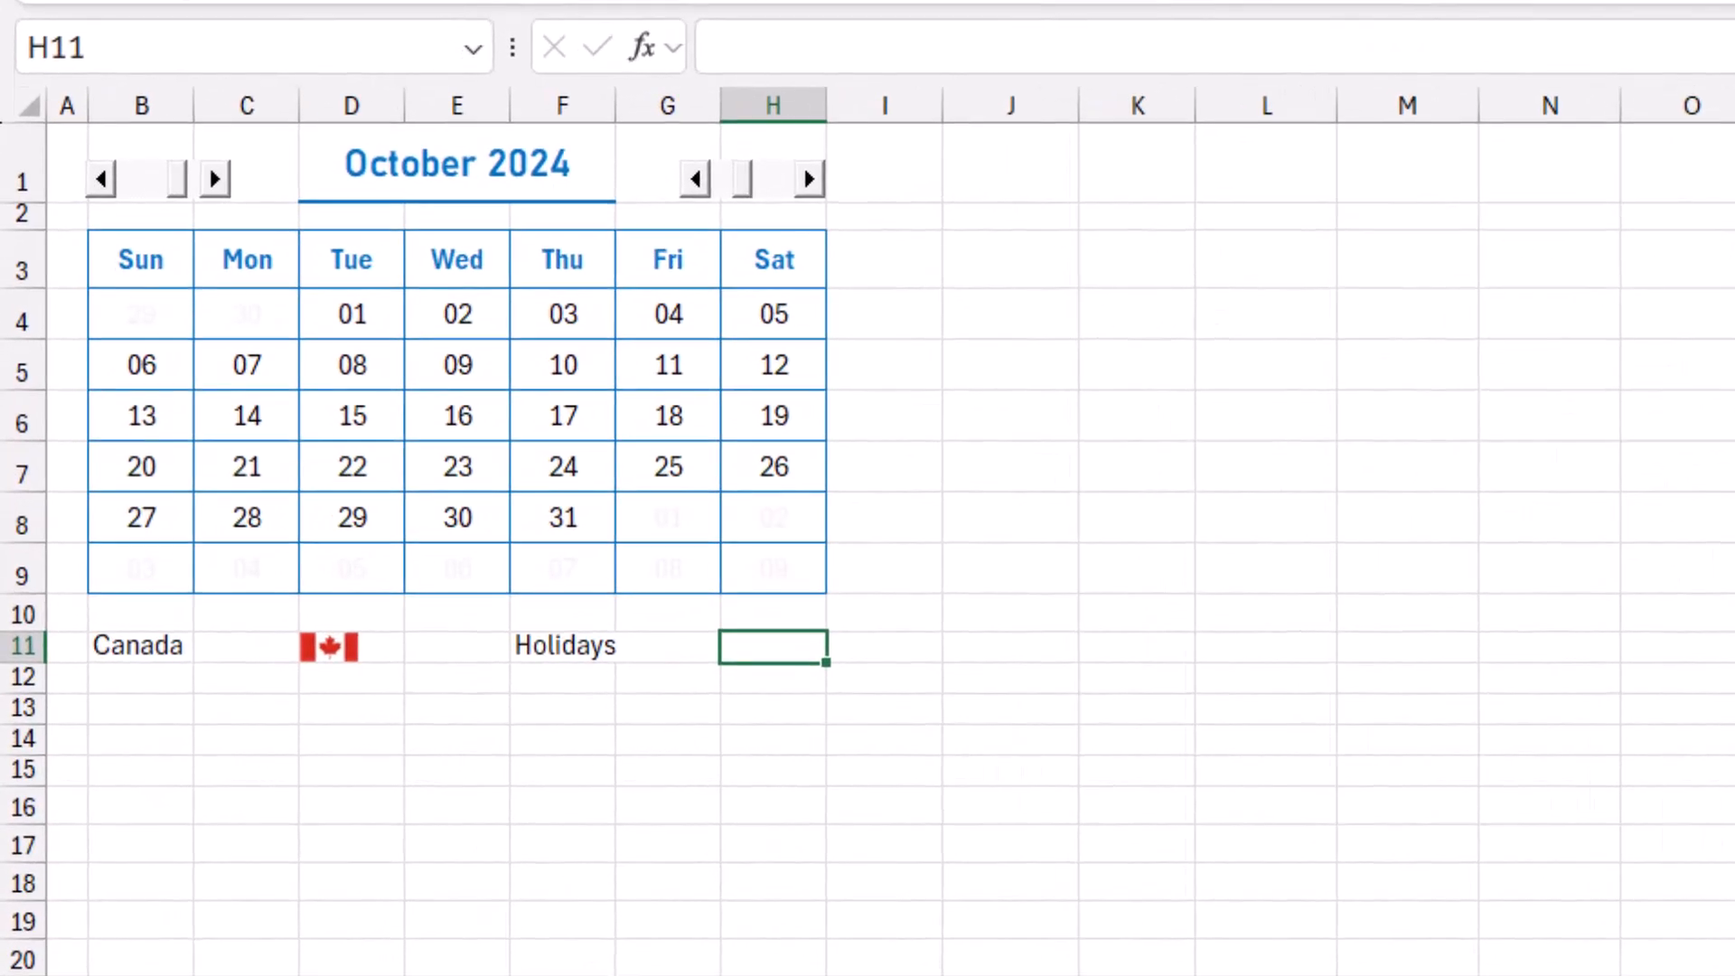
type("=filter")
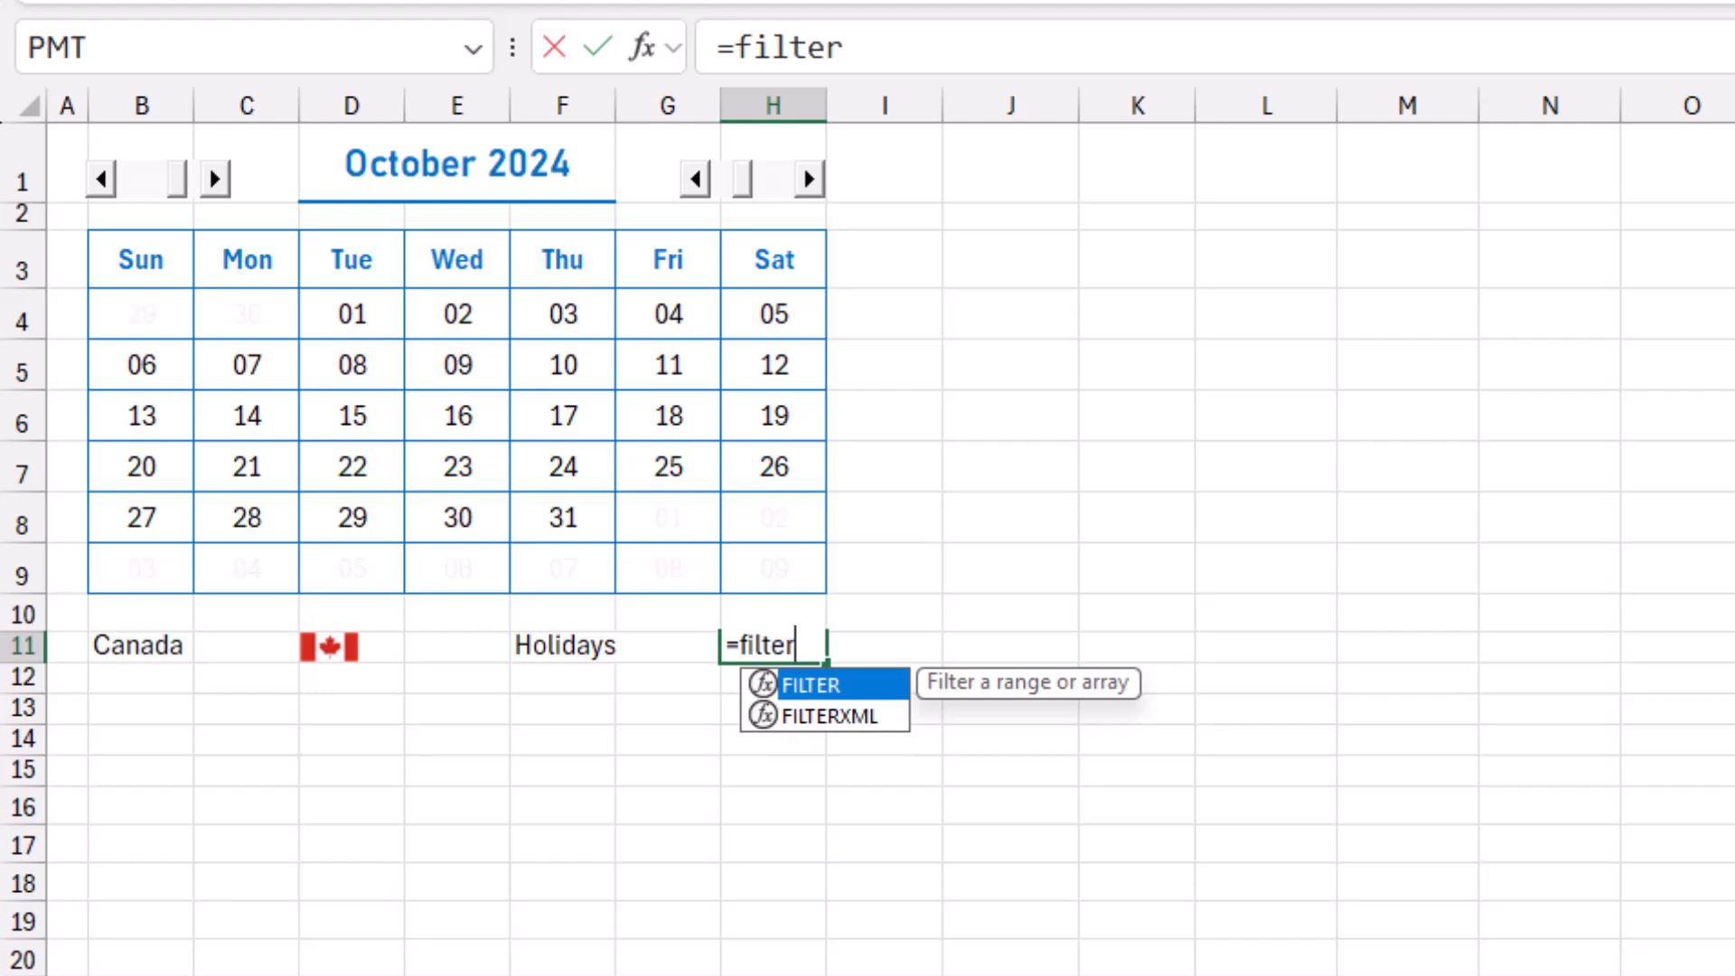
key("Tab")
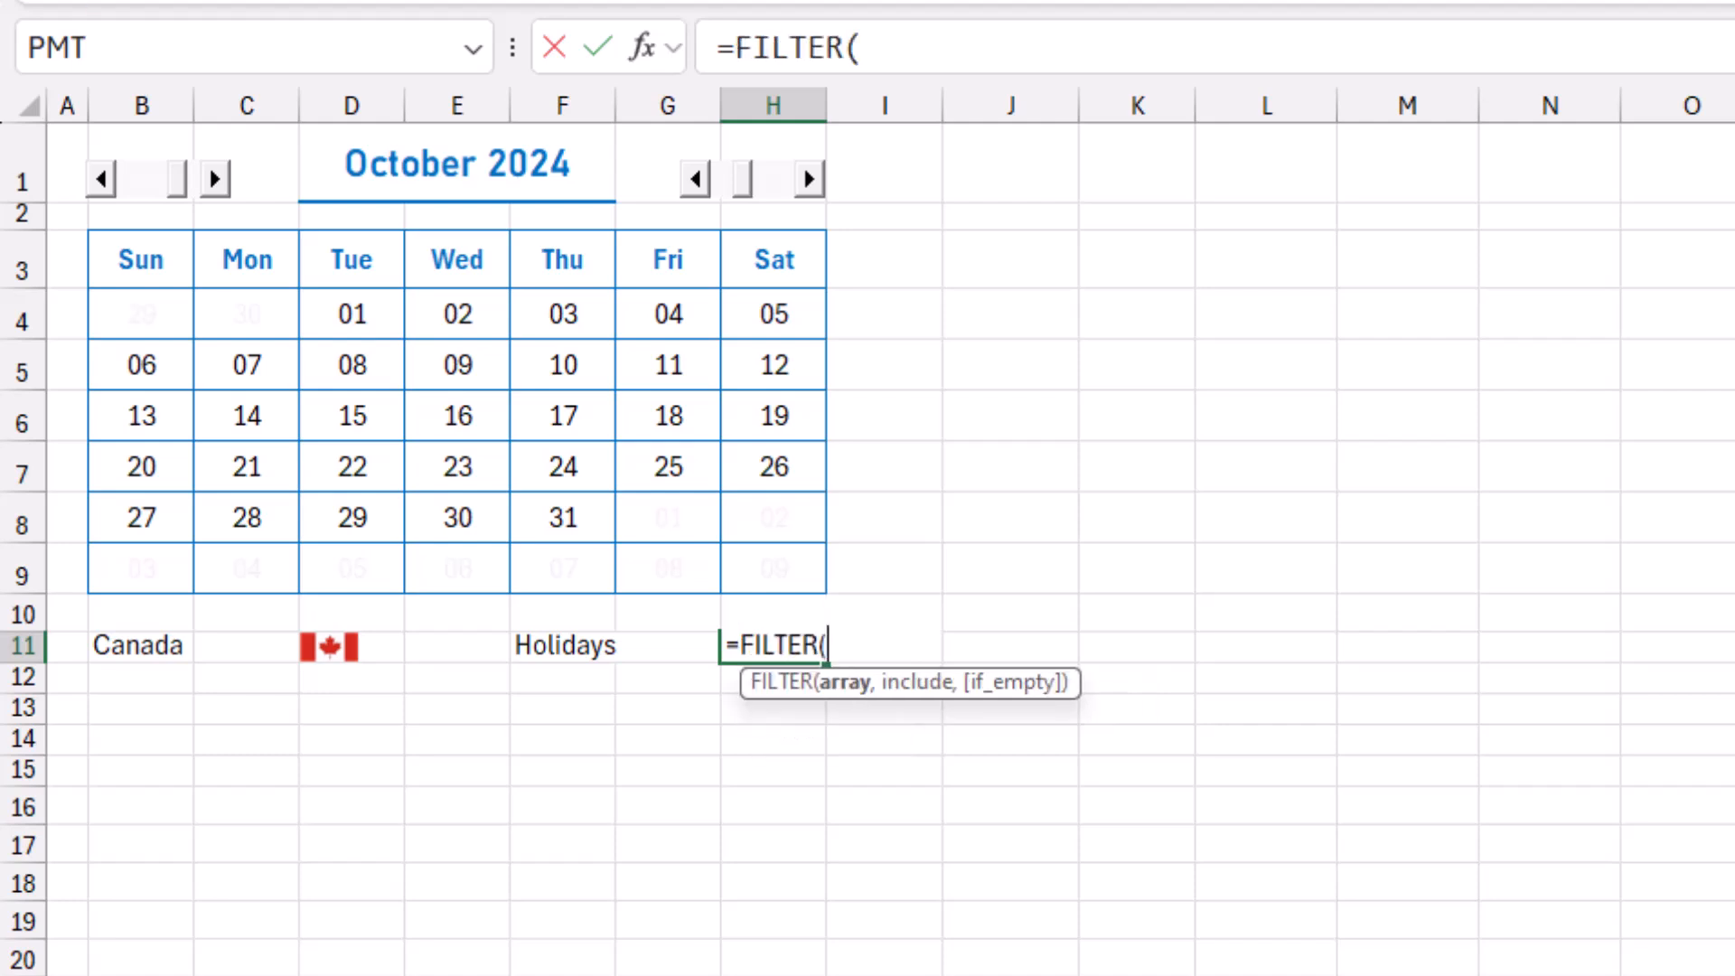
type("Holi")
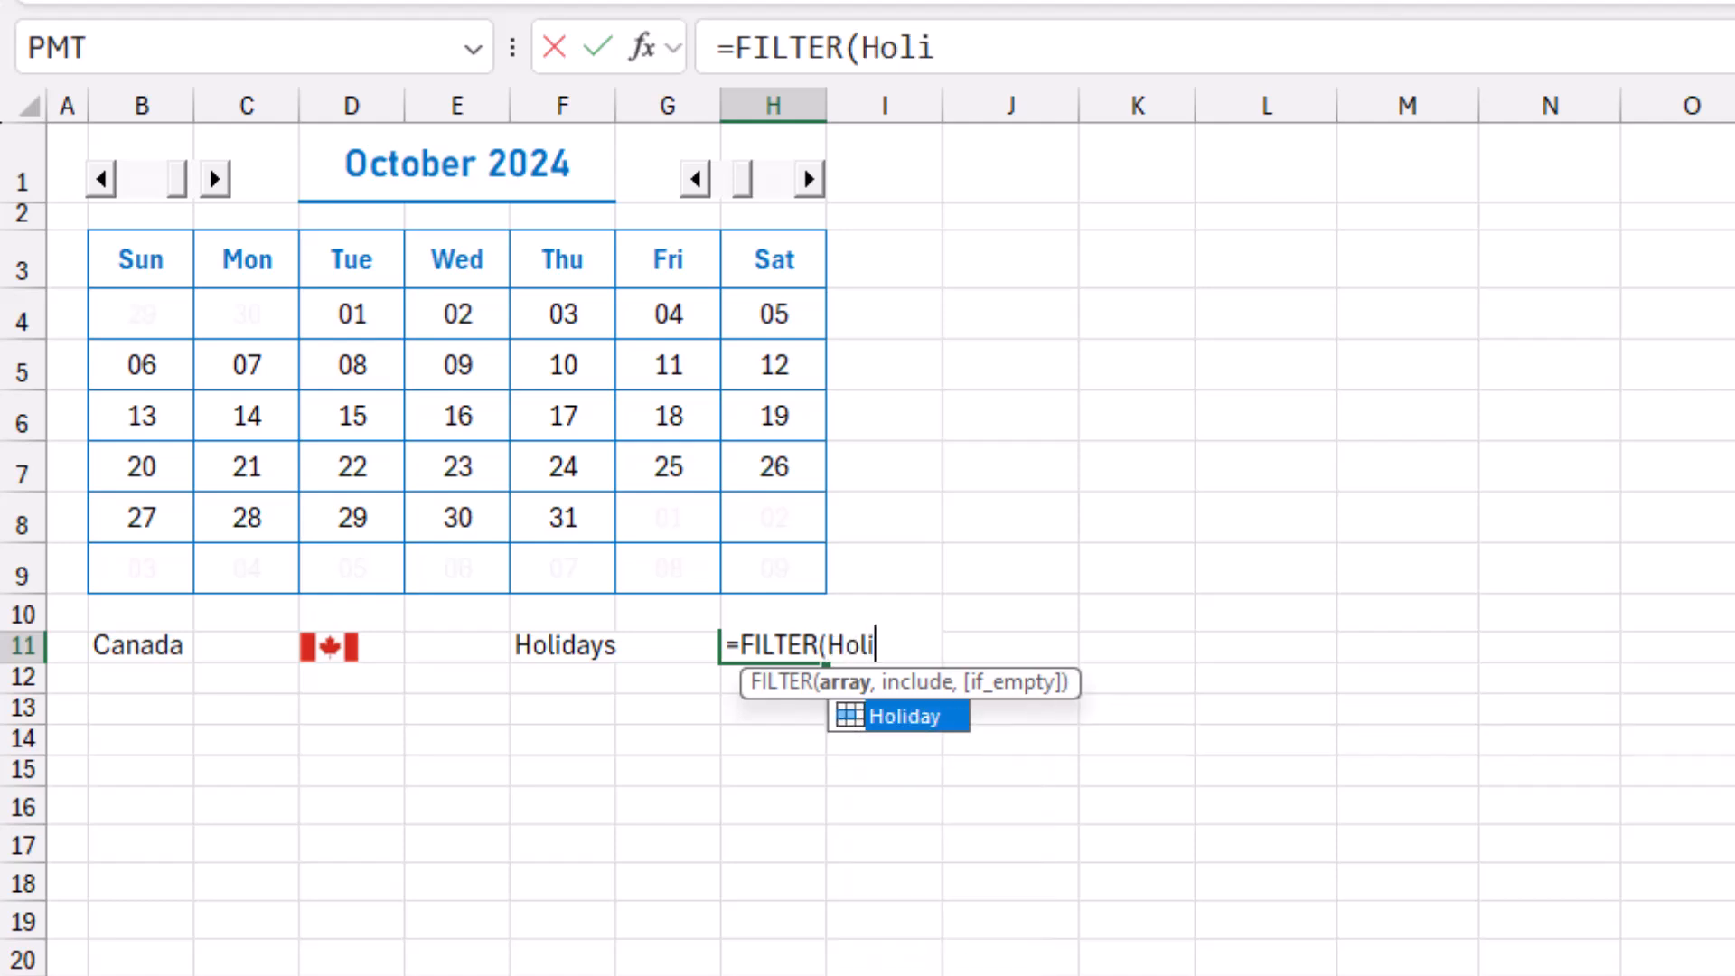
key("Tab")
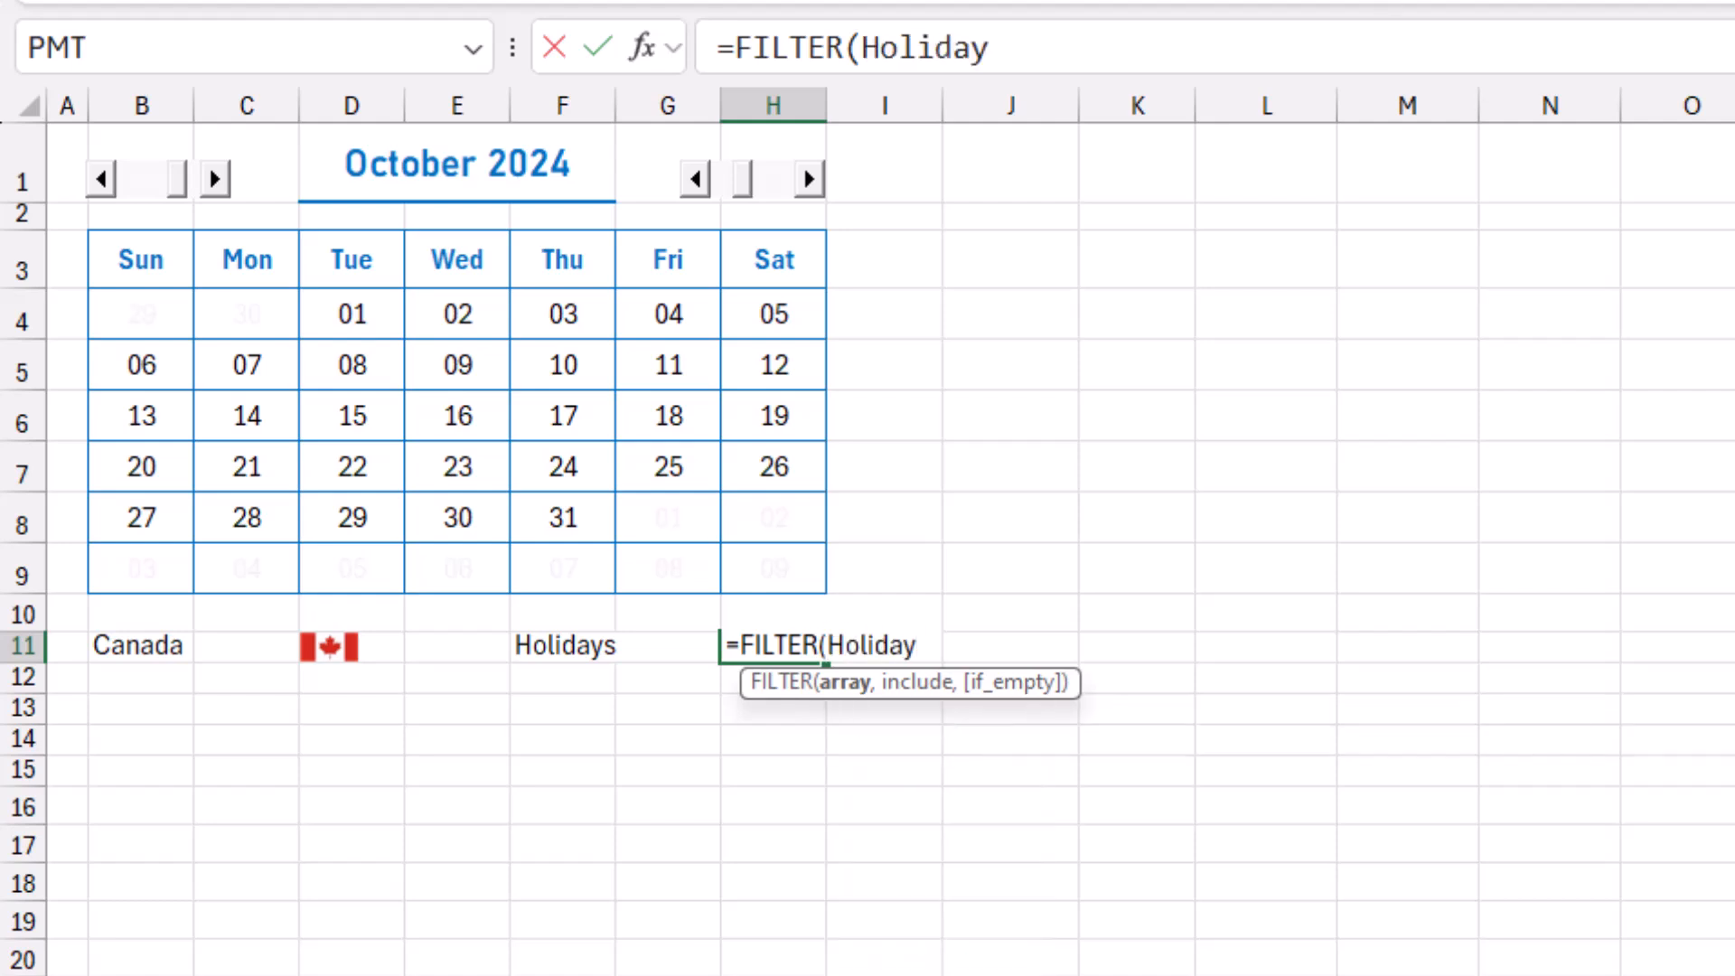
type(",")
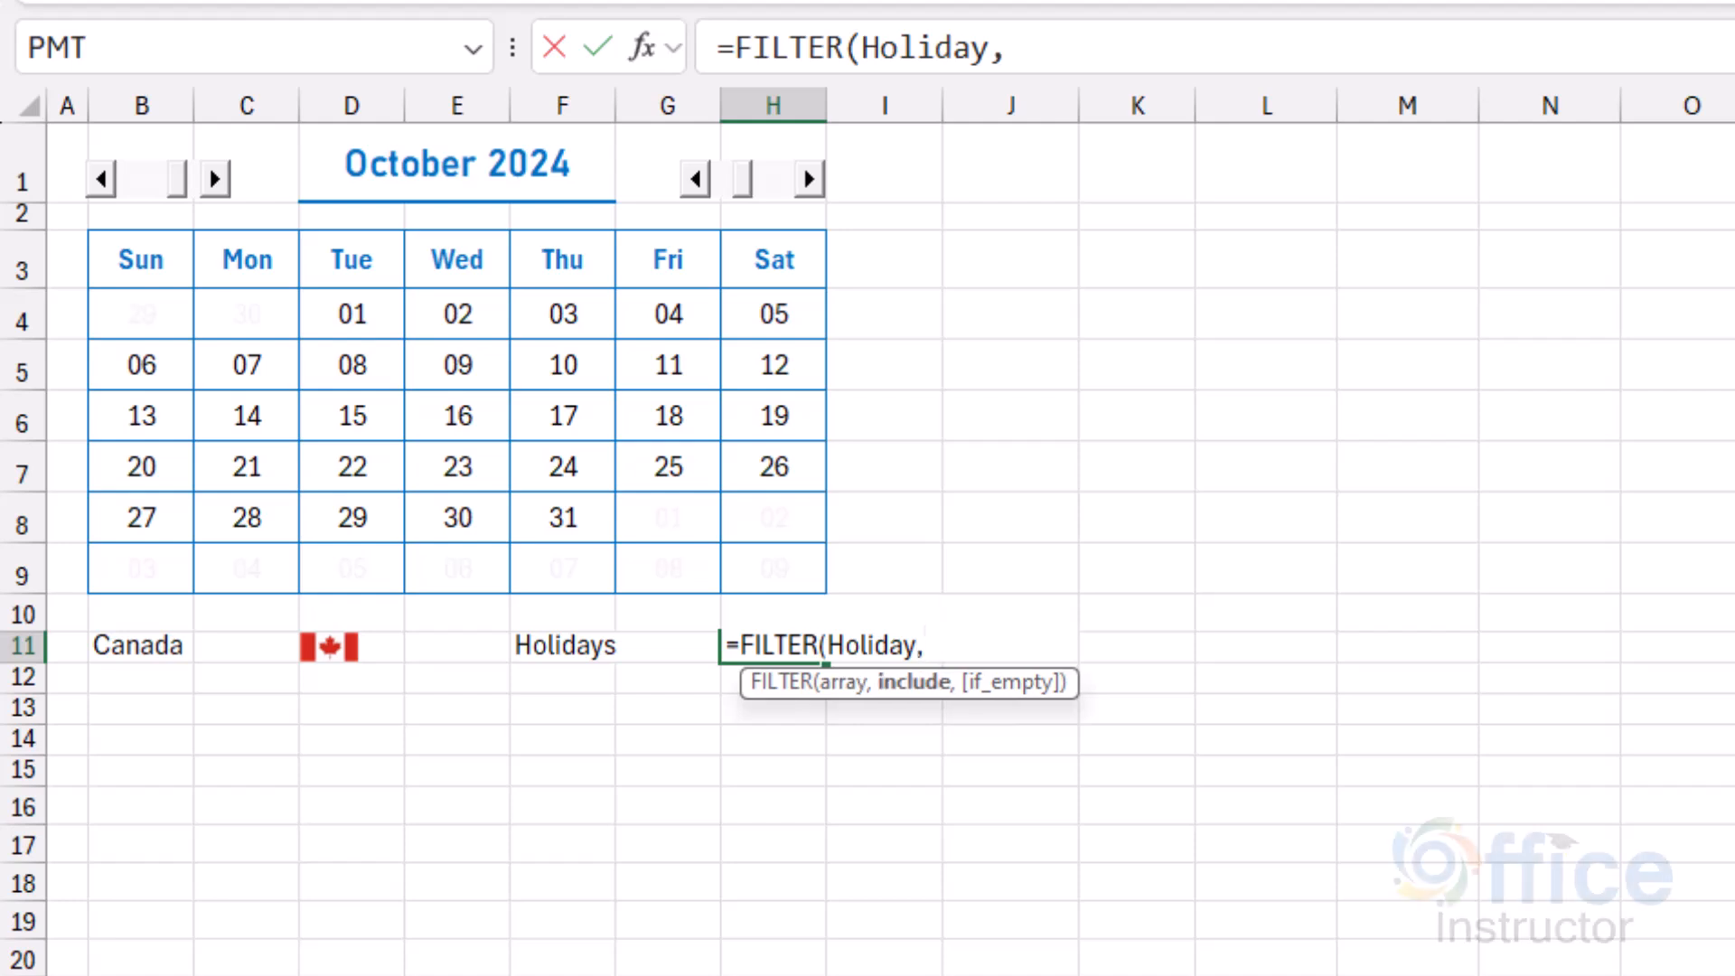
type("Month=")
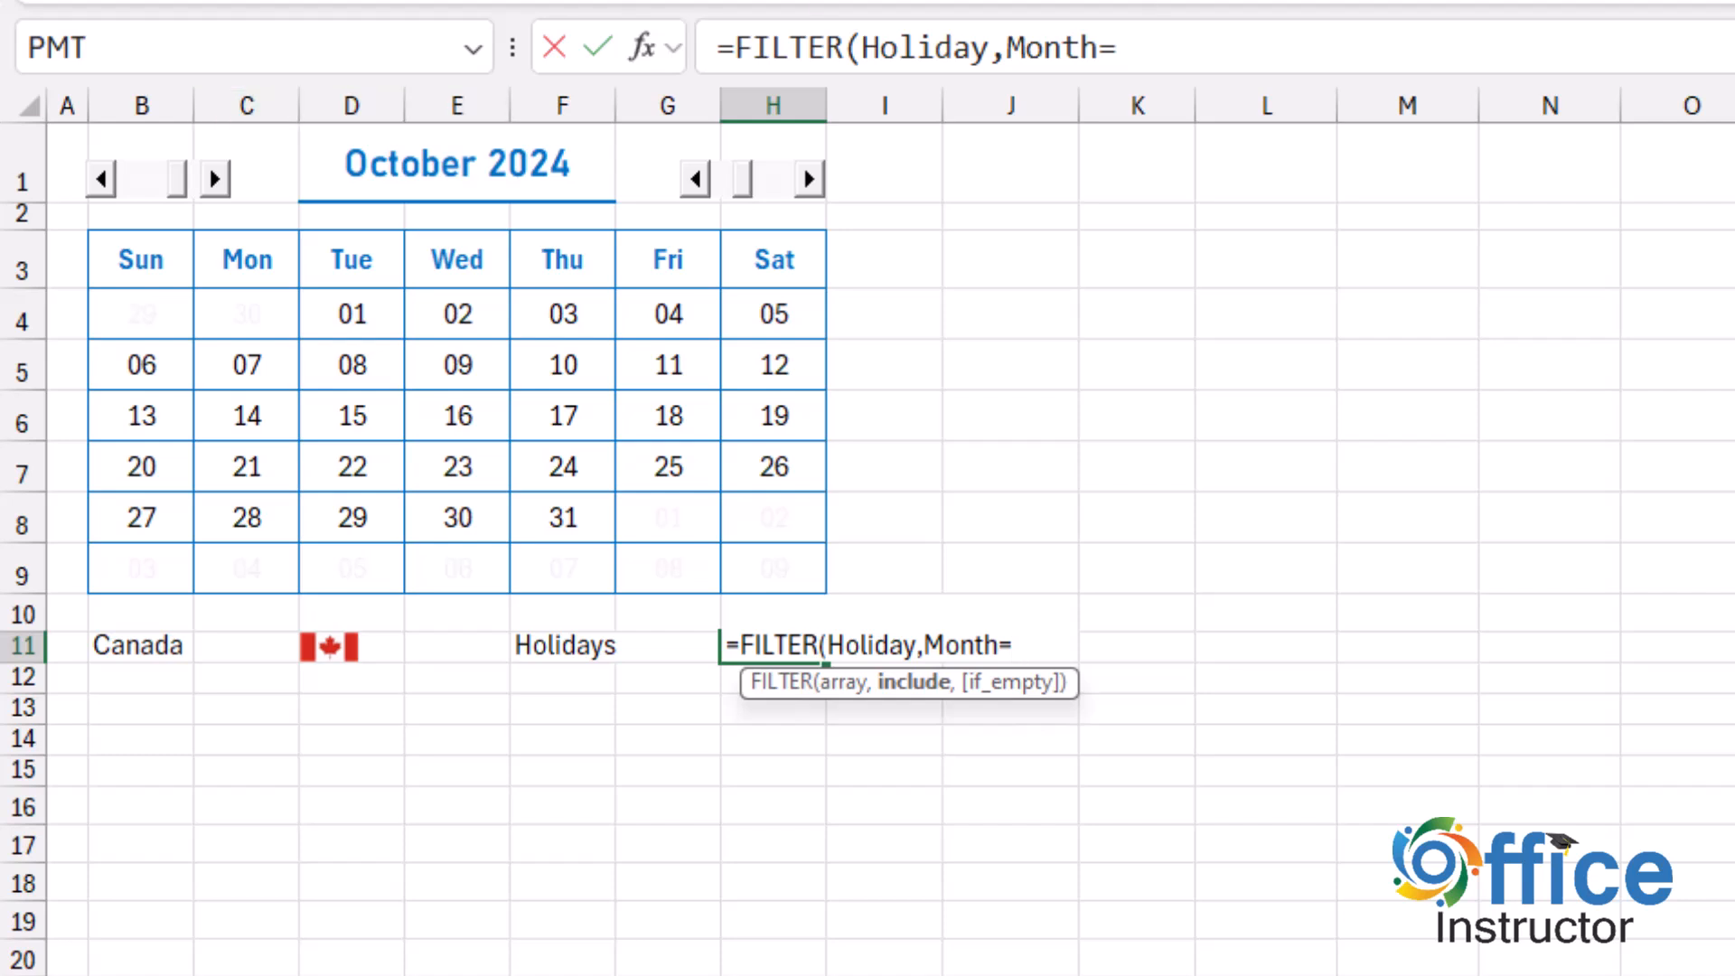
left_click(142, 142)
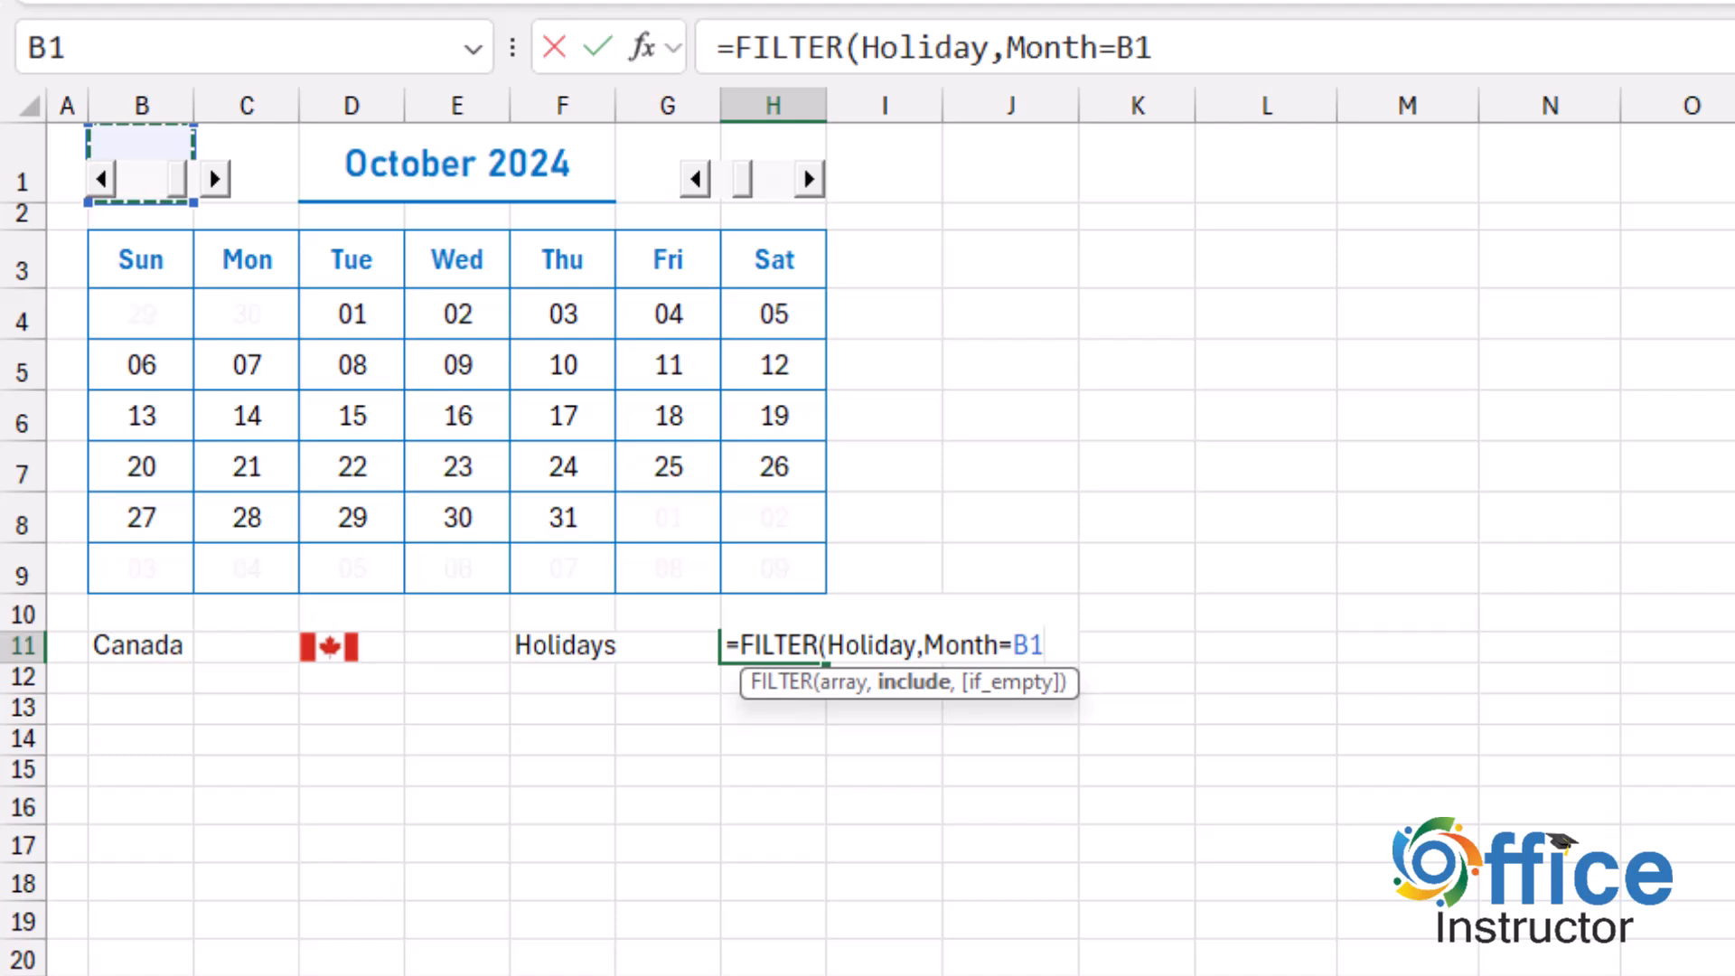
type(",")
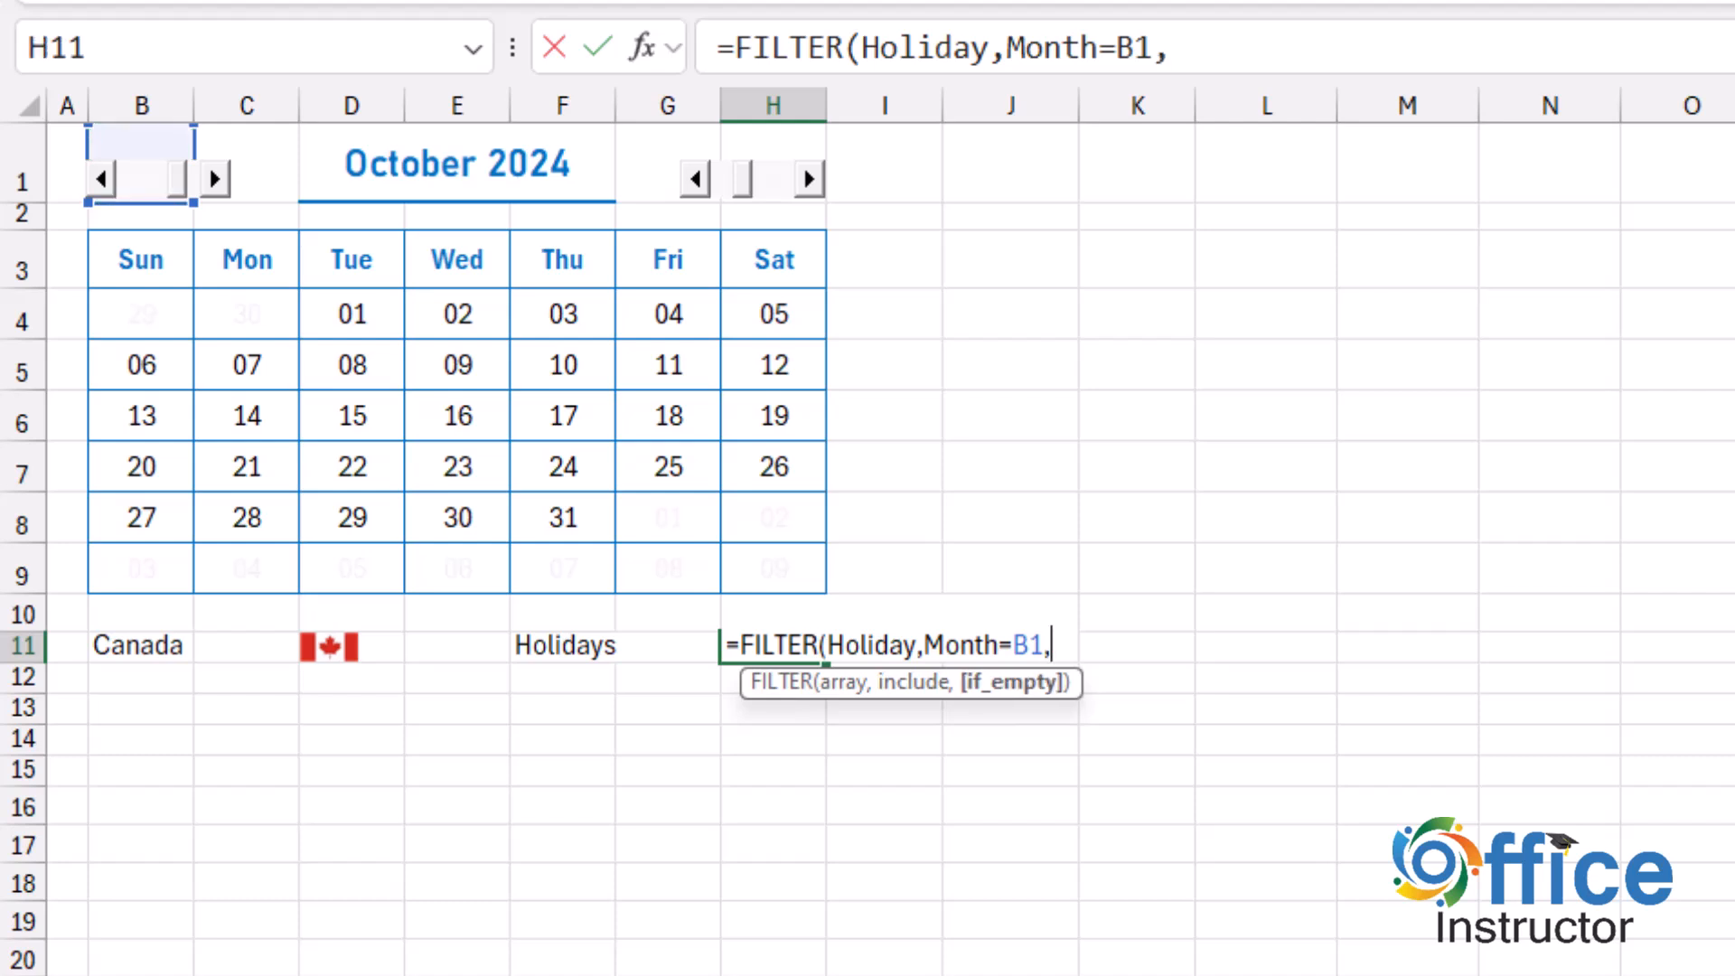
type("\"\")")
key("Return")
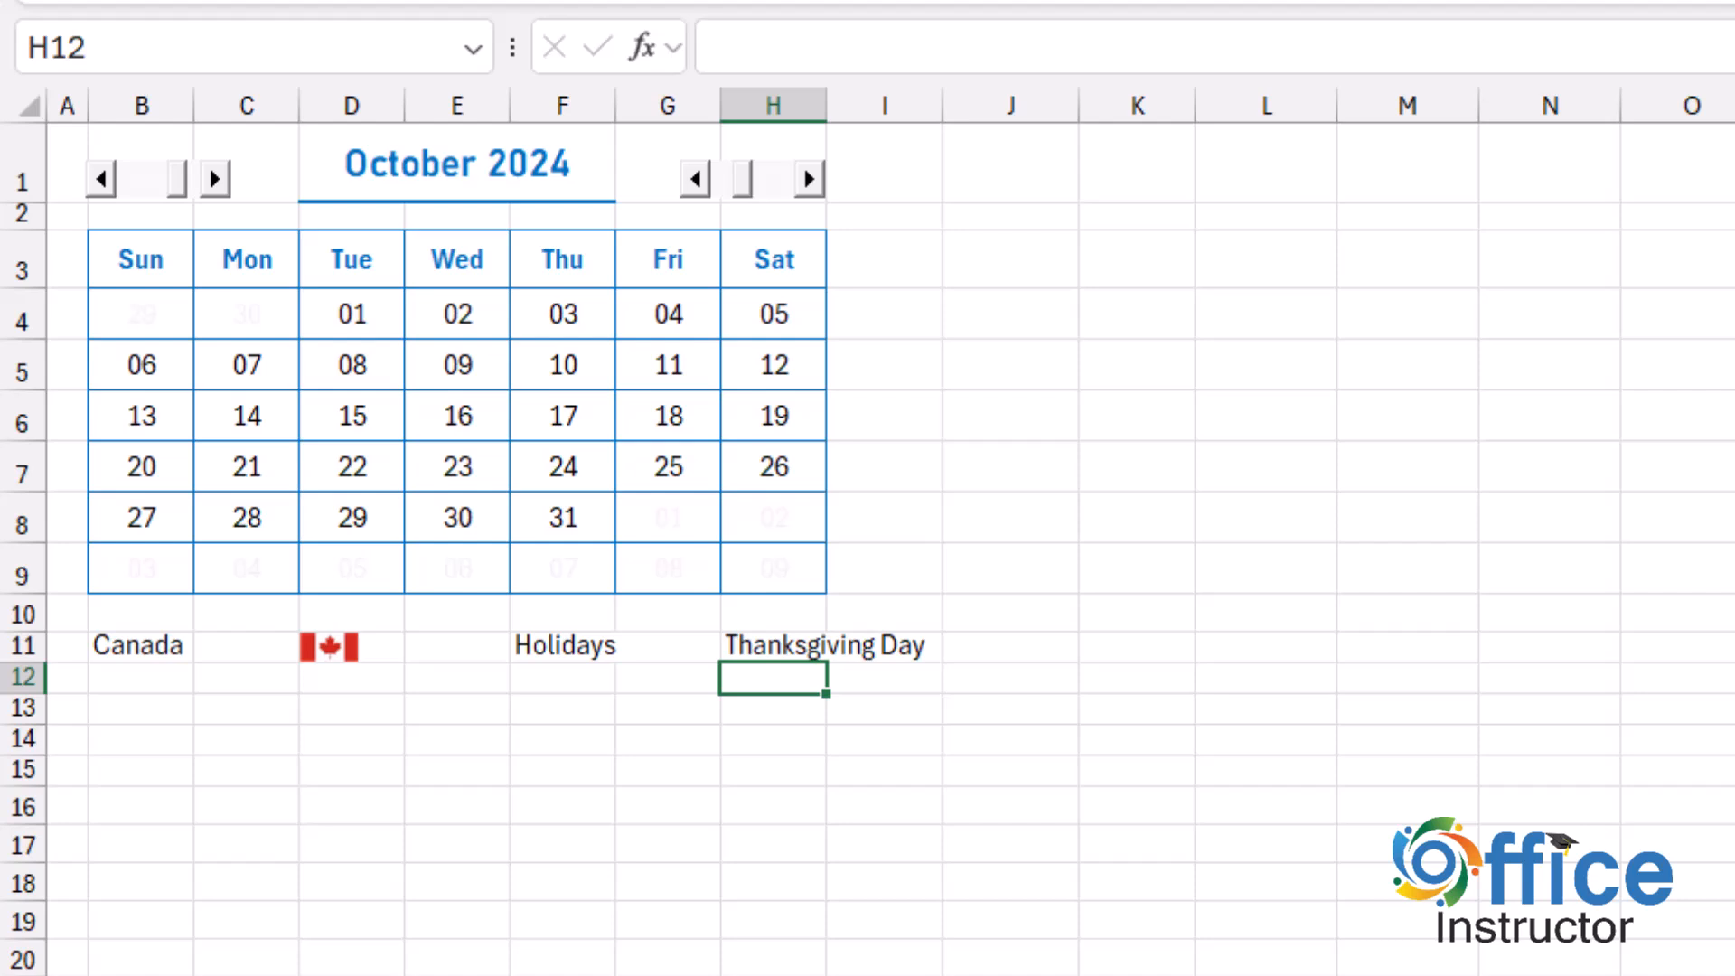
left_click(102, 179)
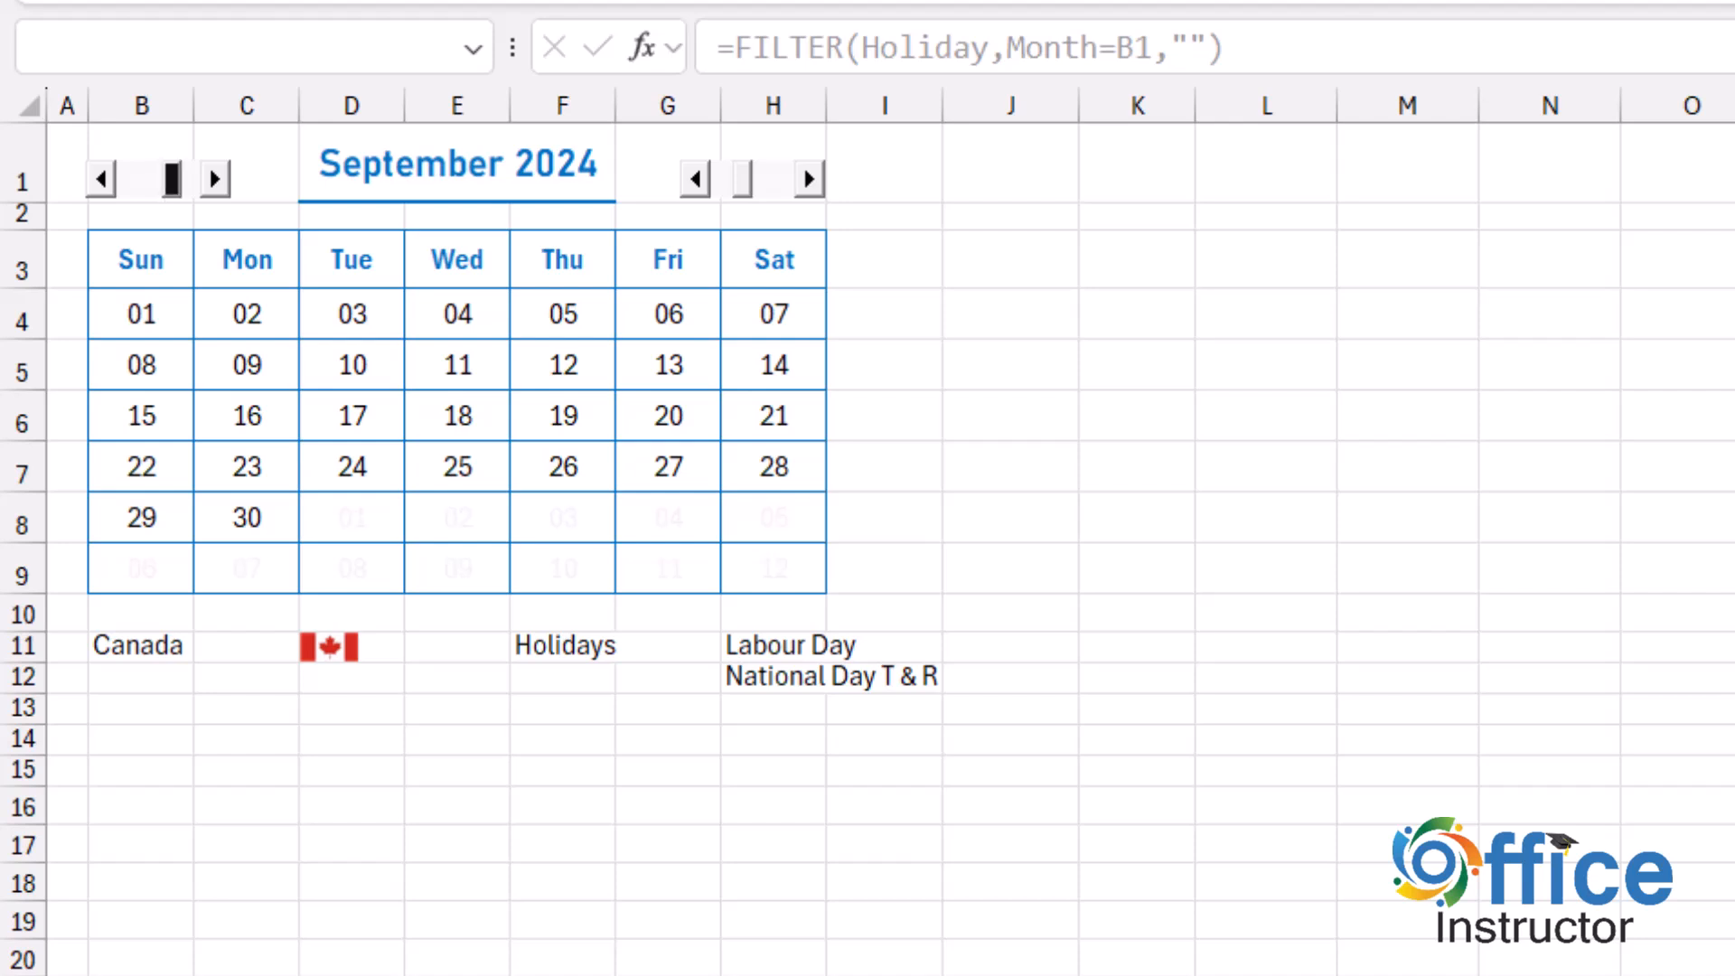
Start a new formula-based conditional formatting rule for the calendar dates in B4:H9.
left_click_drag(141, 314, 813, 579)
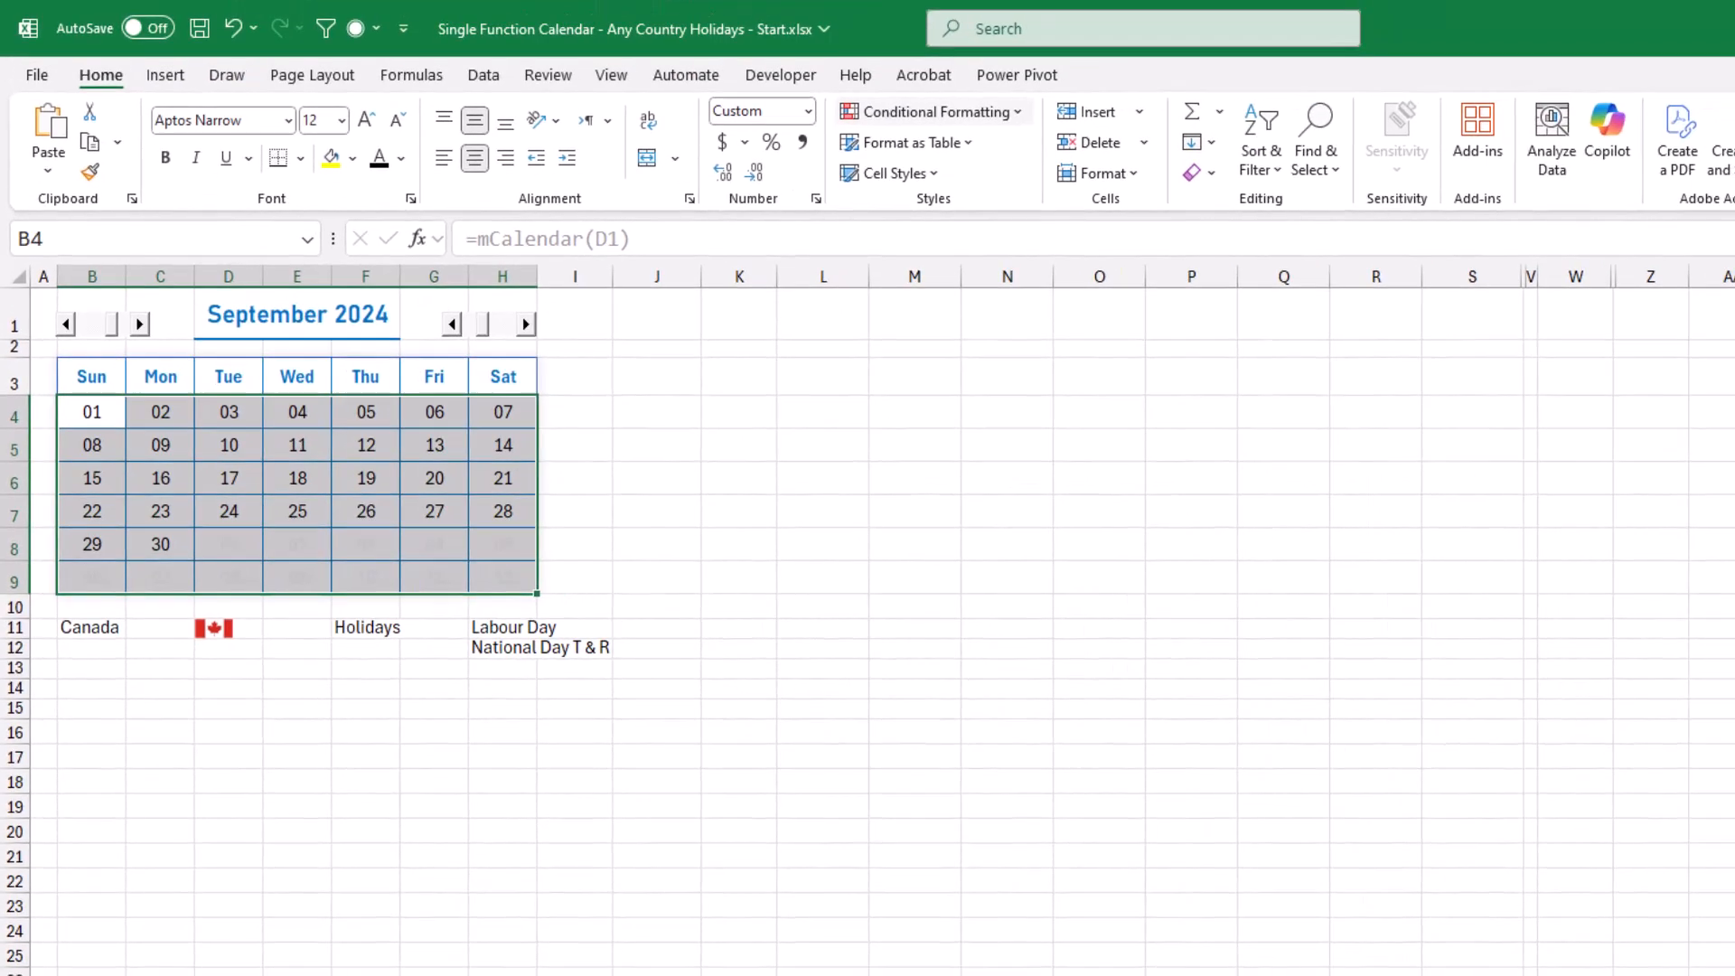
left_click(933, 111)
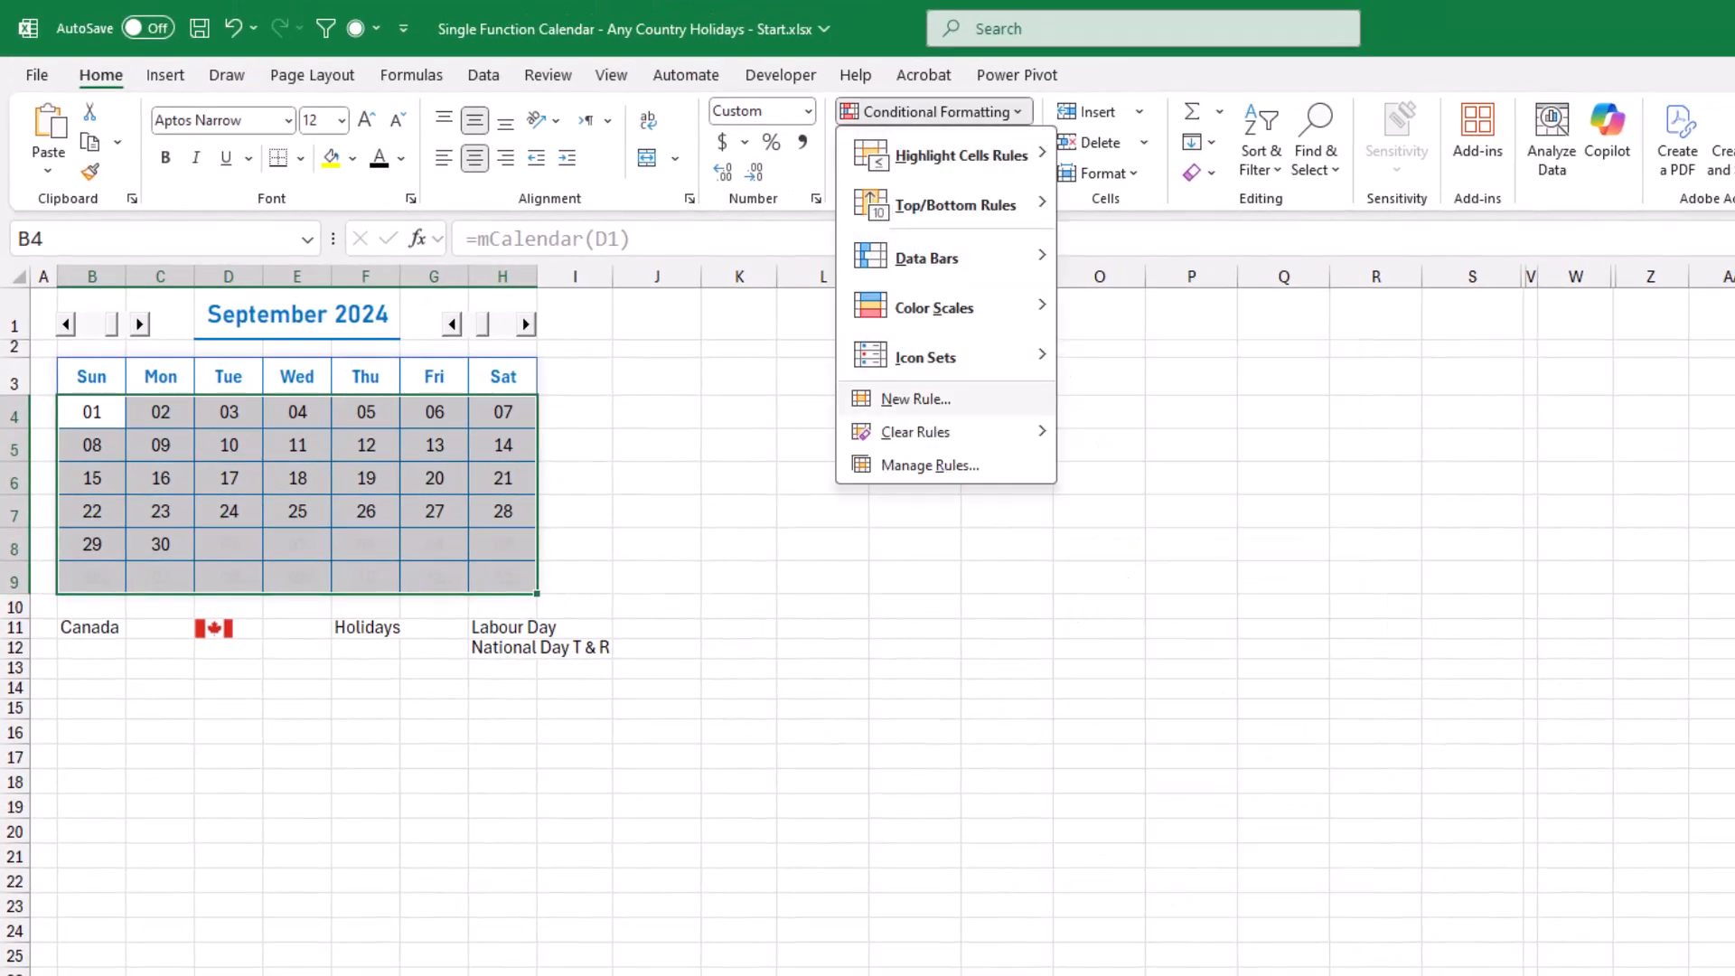
left_click(915, 398)
left_click(770, 610)
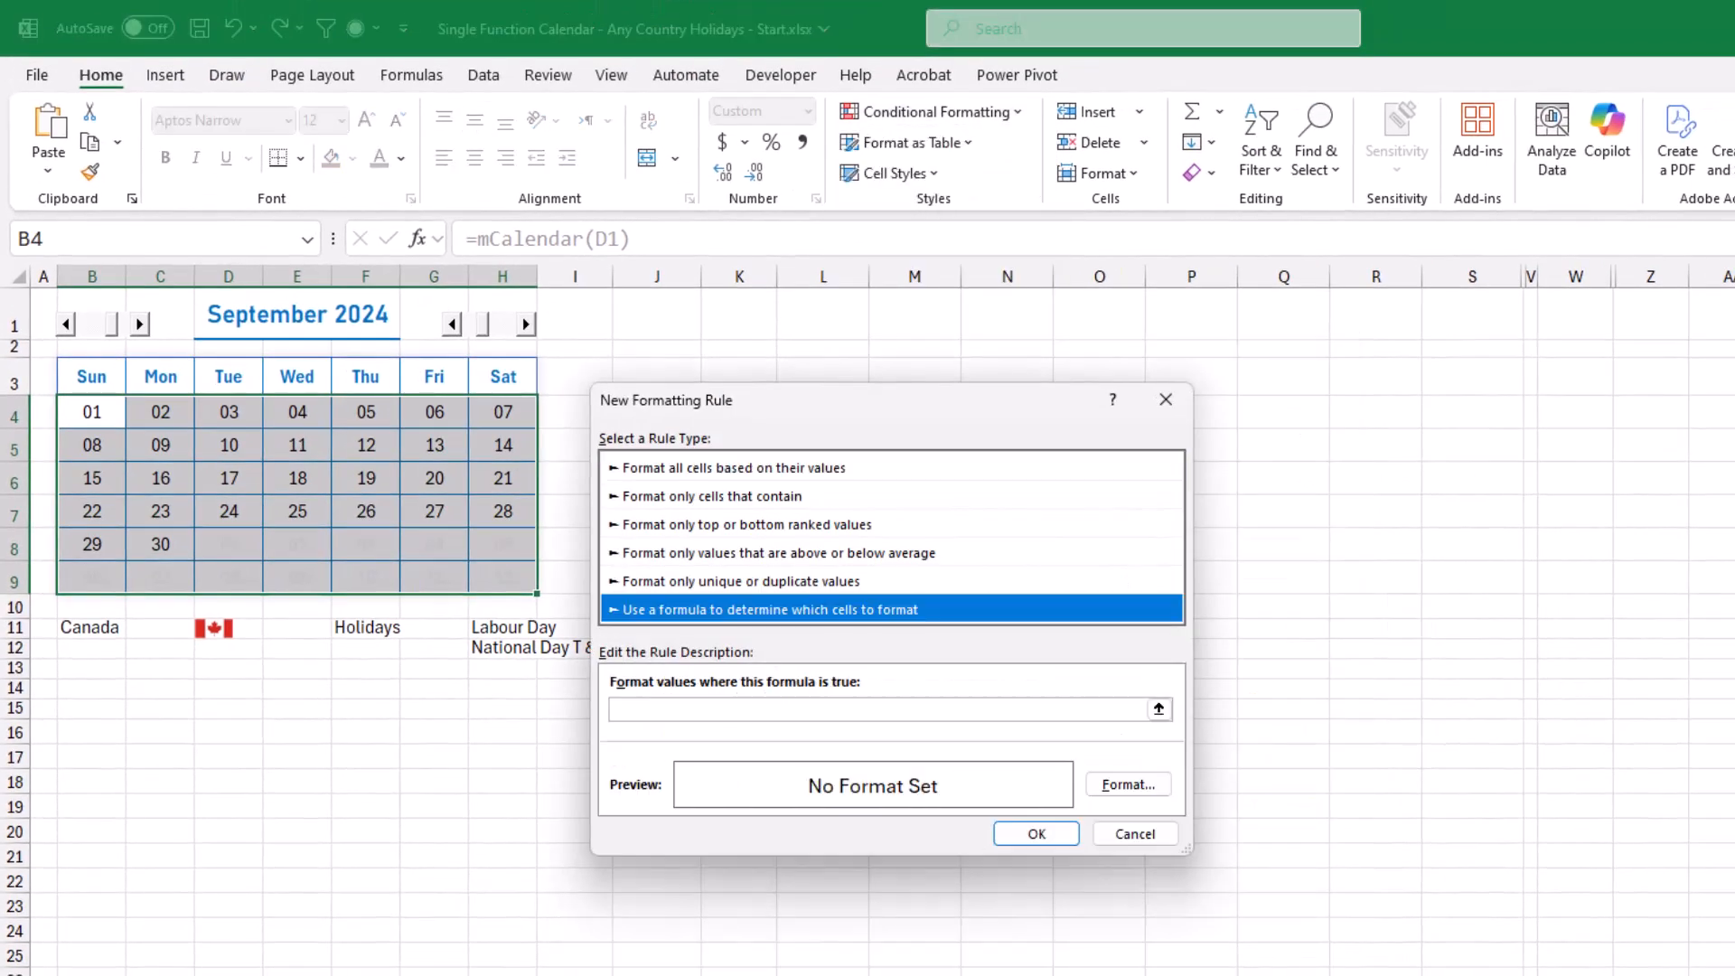
left_click(877, 710)
Begin the rule's formula with the month condition =And(Month(B4)=$B$1, keeping B4 relative and B1 absolute.
type("=And(")
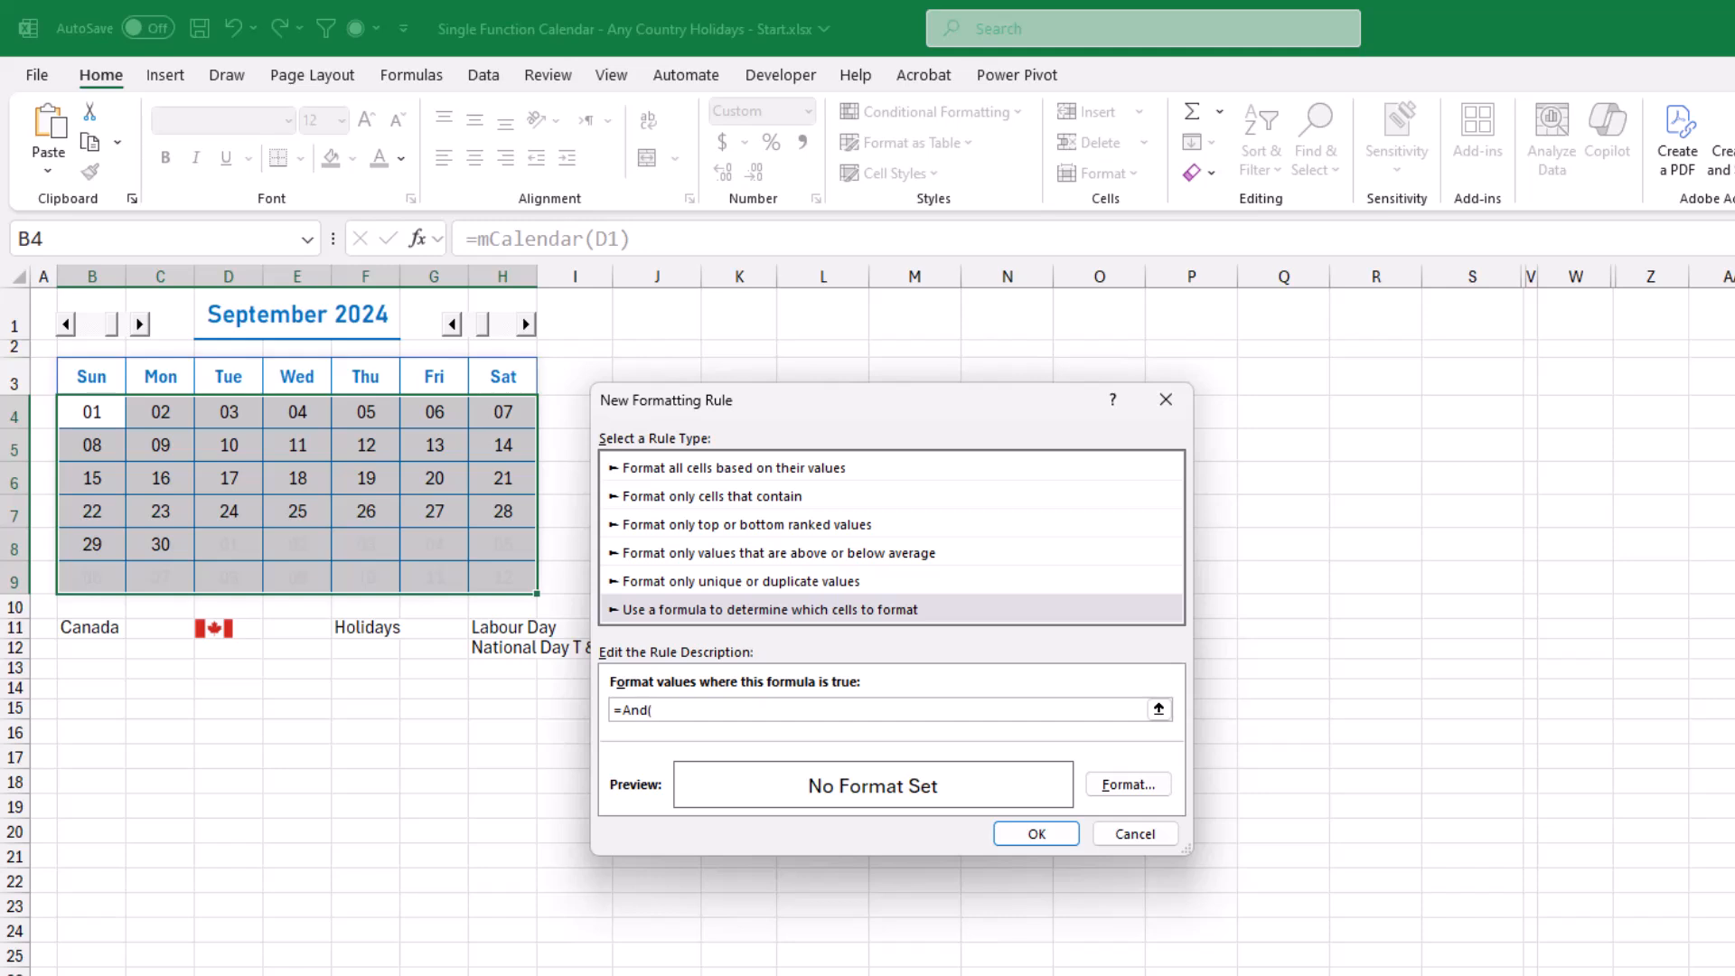
type("Month(")
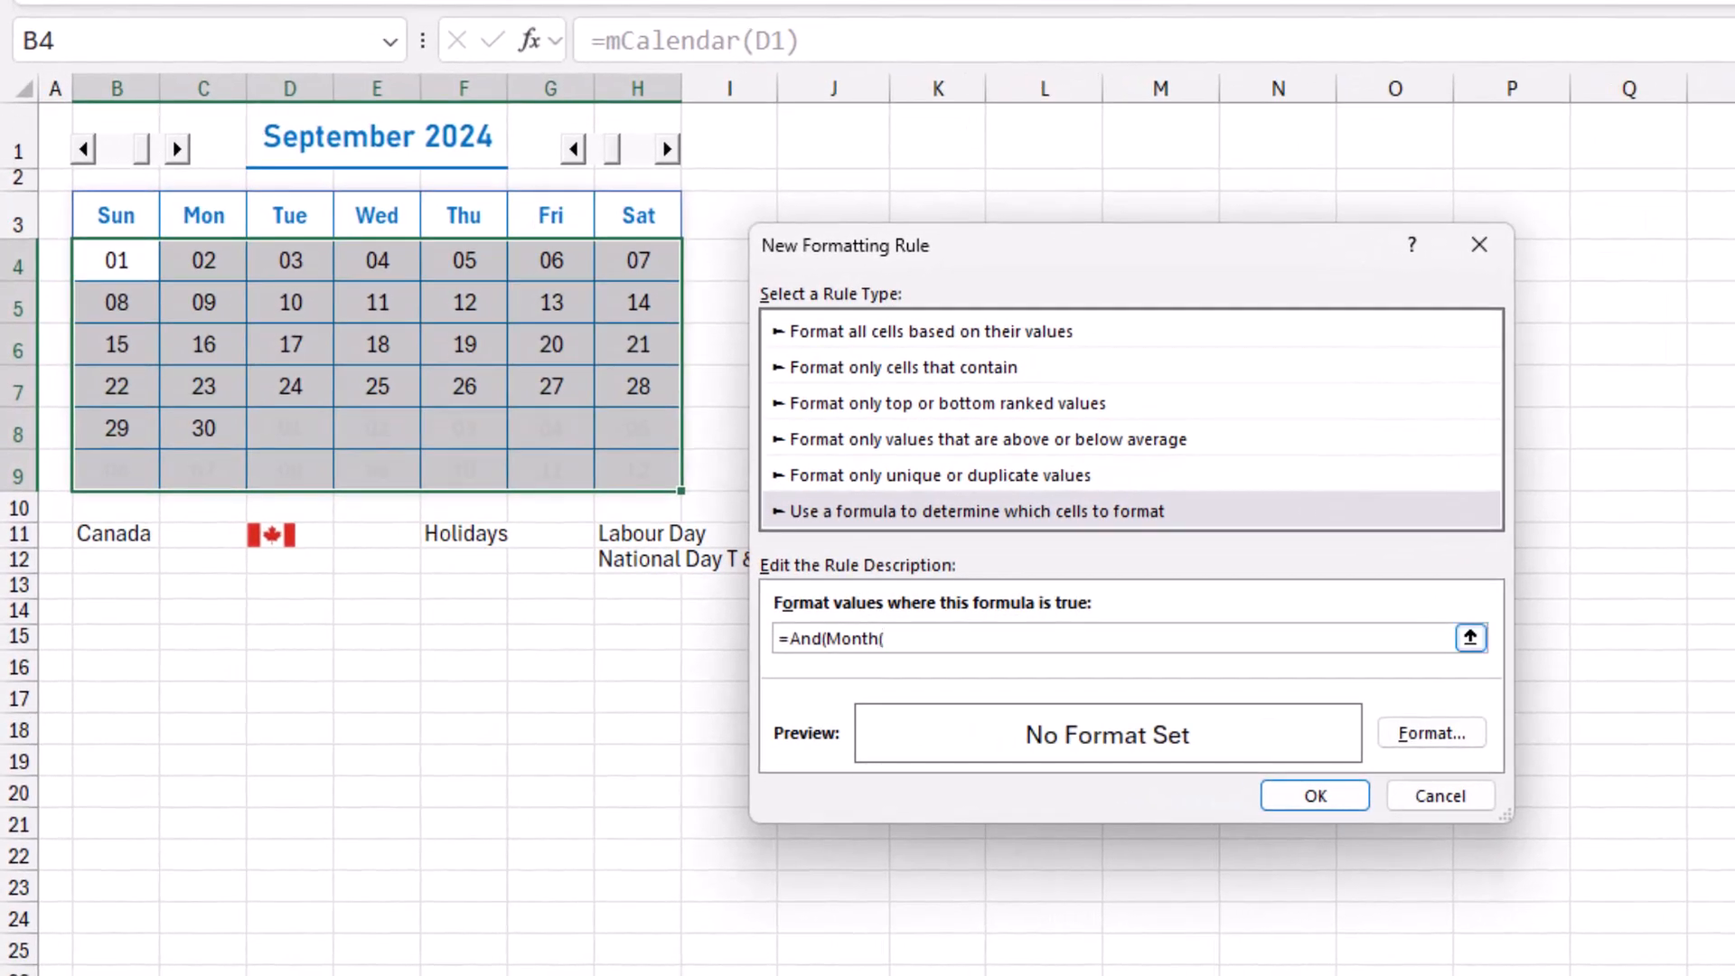
left_click(116, 260)
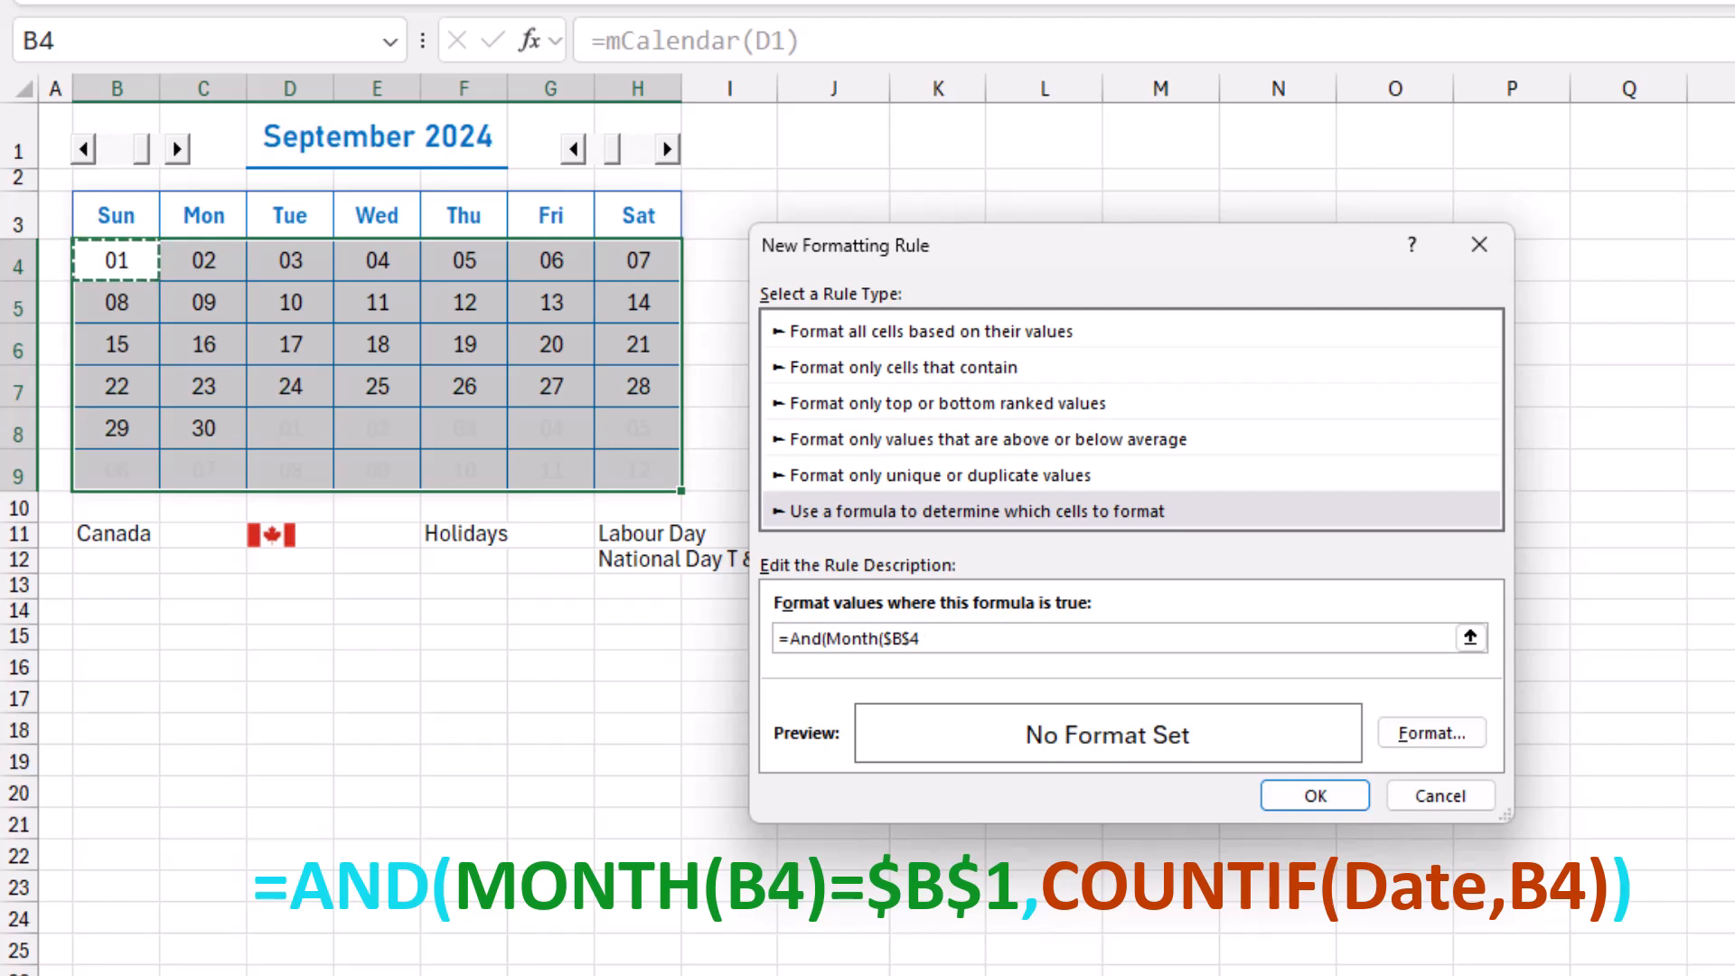
key("F4")
key("F4")
key("F4")
type(")=")
left_click(116, 118)
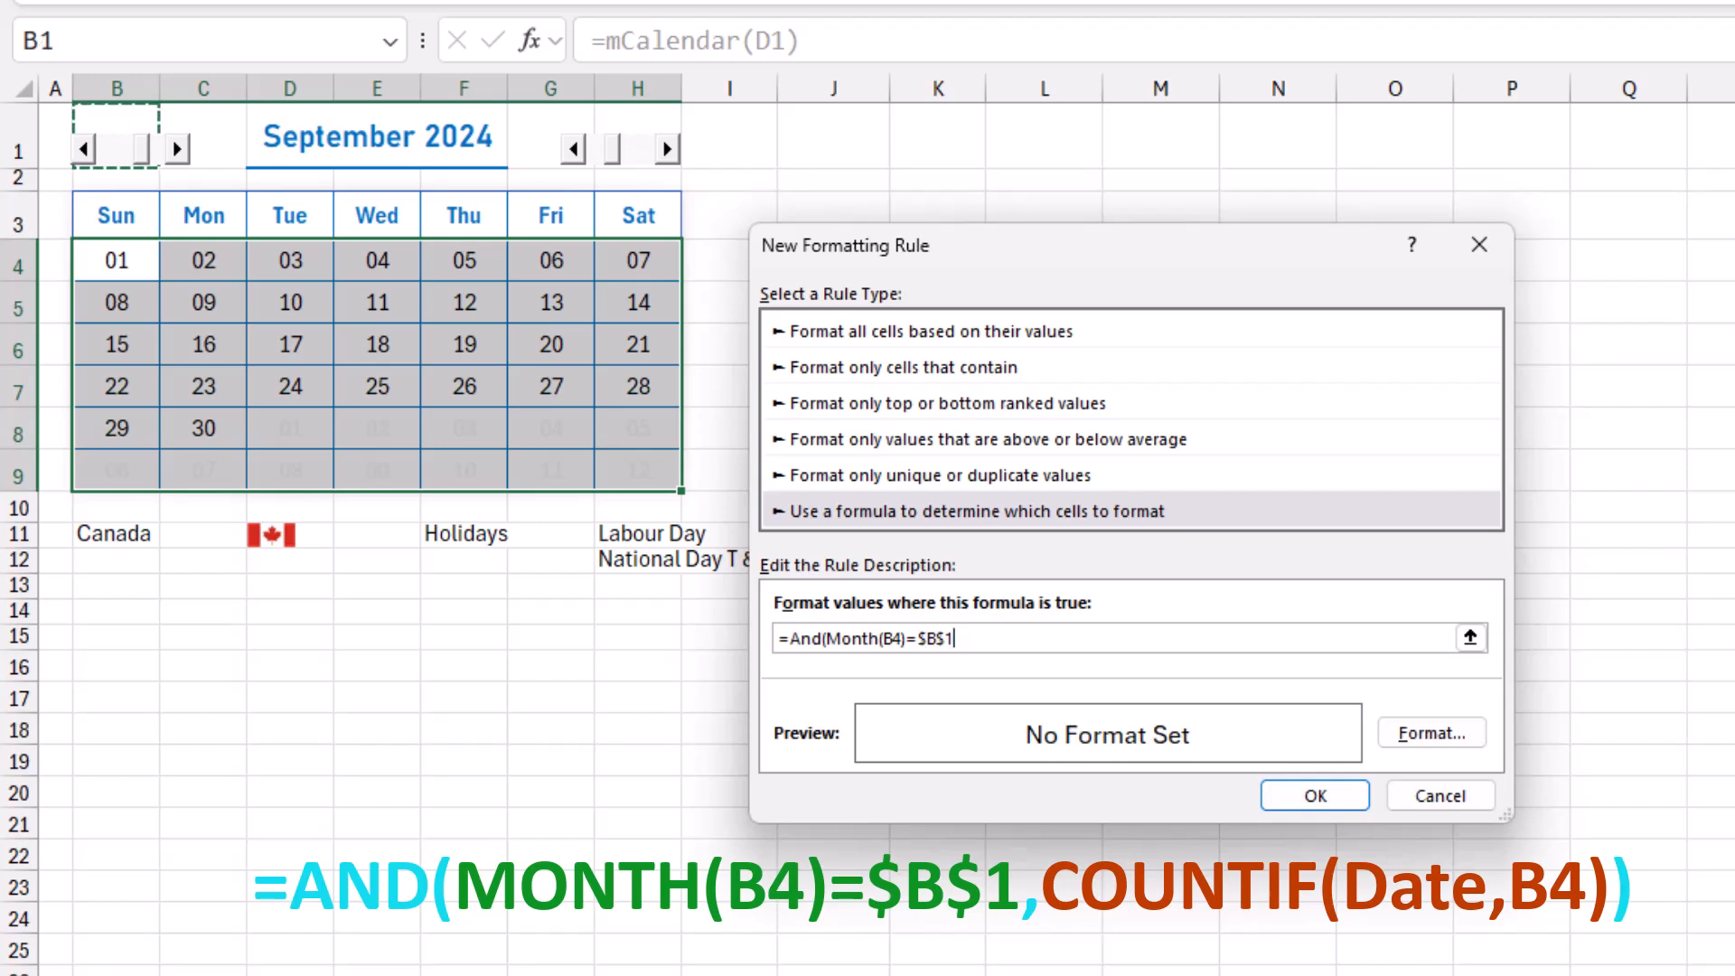
Complete the rule's formula with the holiday condition Countif(Date,B4) and the closing parenthesis of And.
type(",Coun")
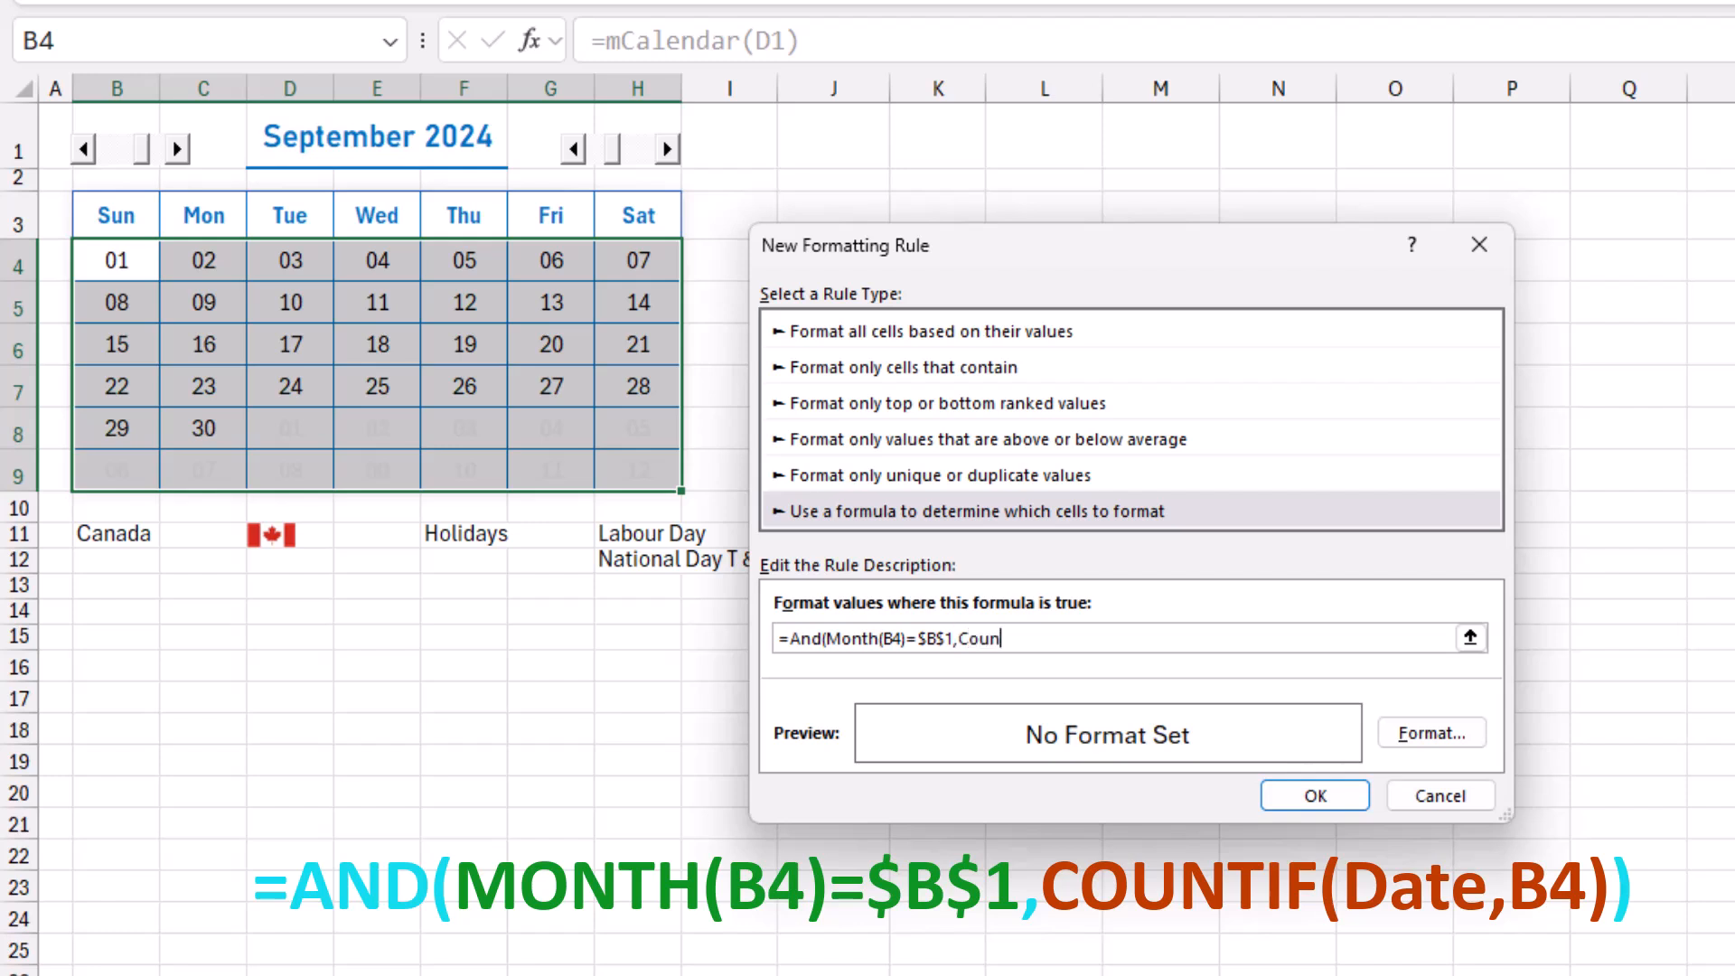
type("tif(Date,")
type("B4)")
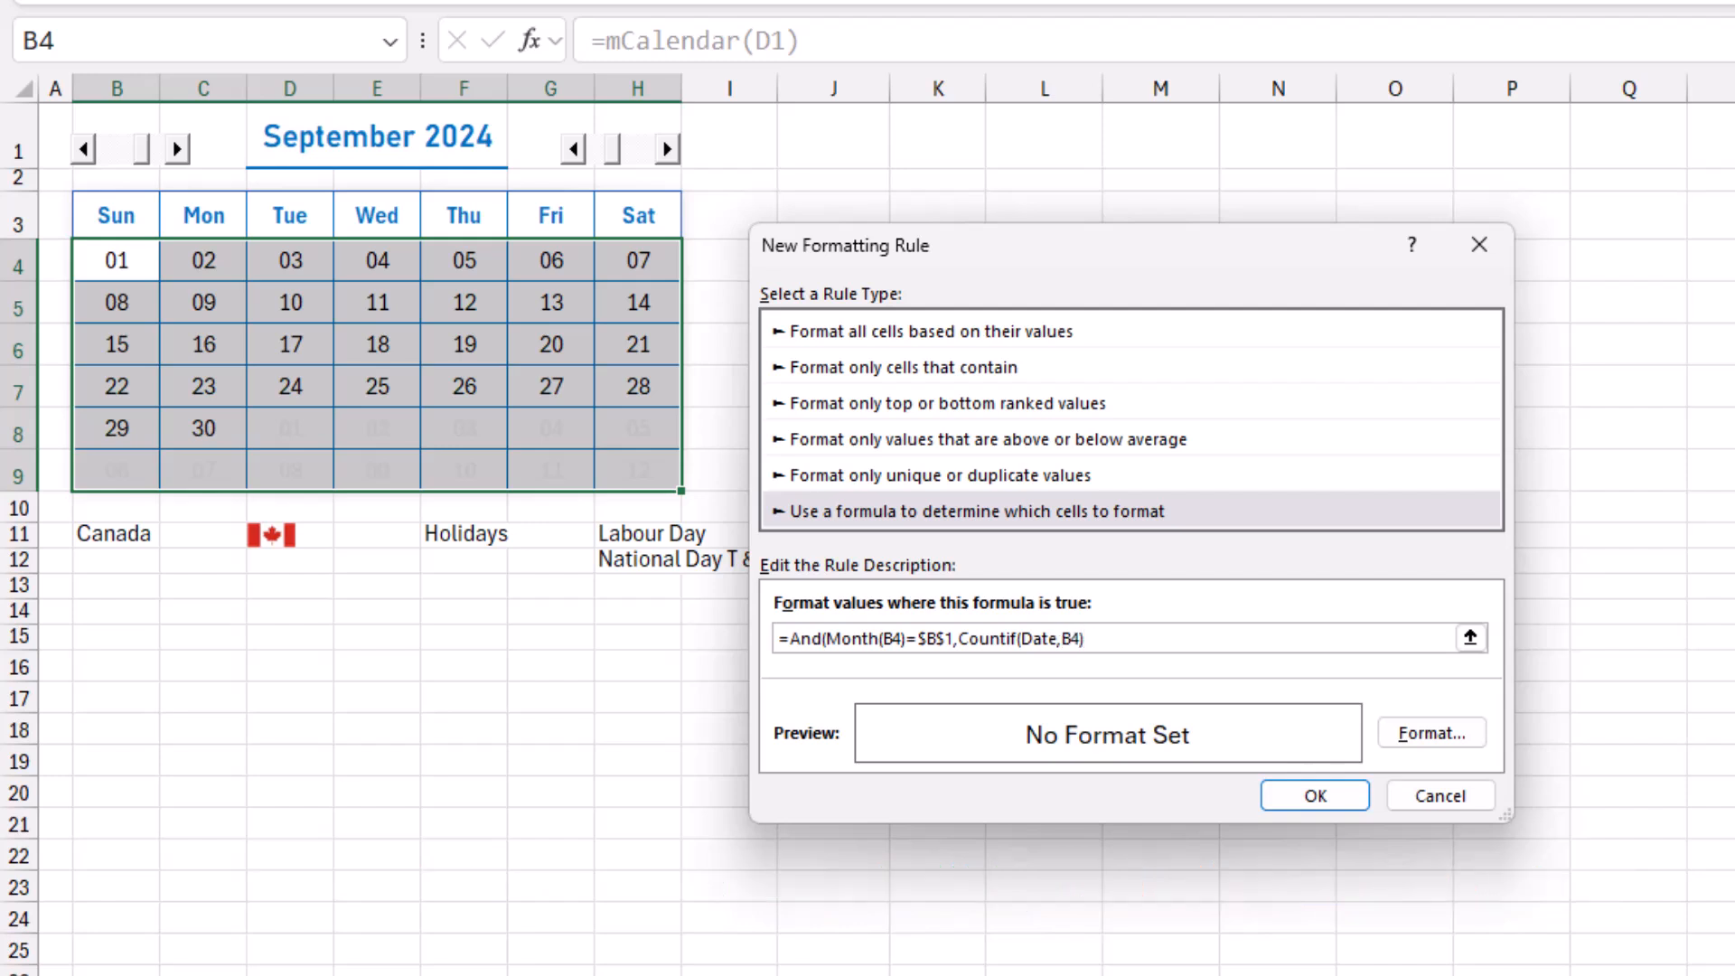
type(")")
Give the holiday rule a light blue background fill and apply it to the calendar.
left_click(1431, 733)
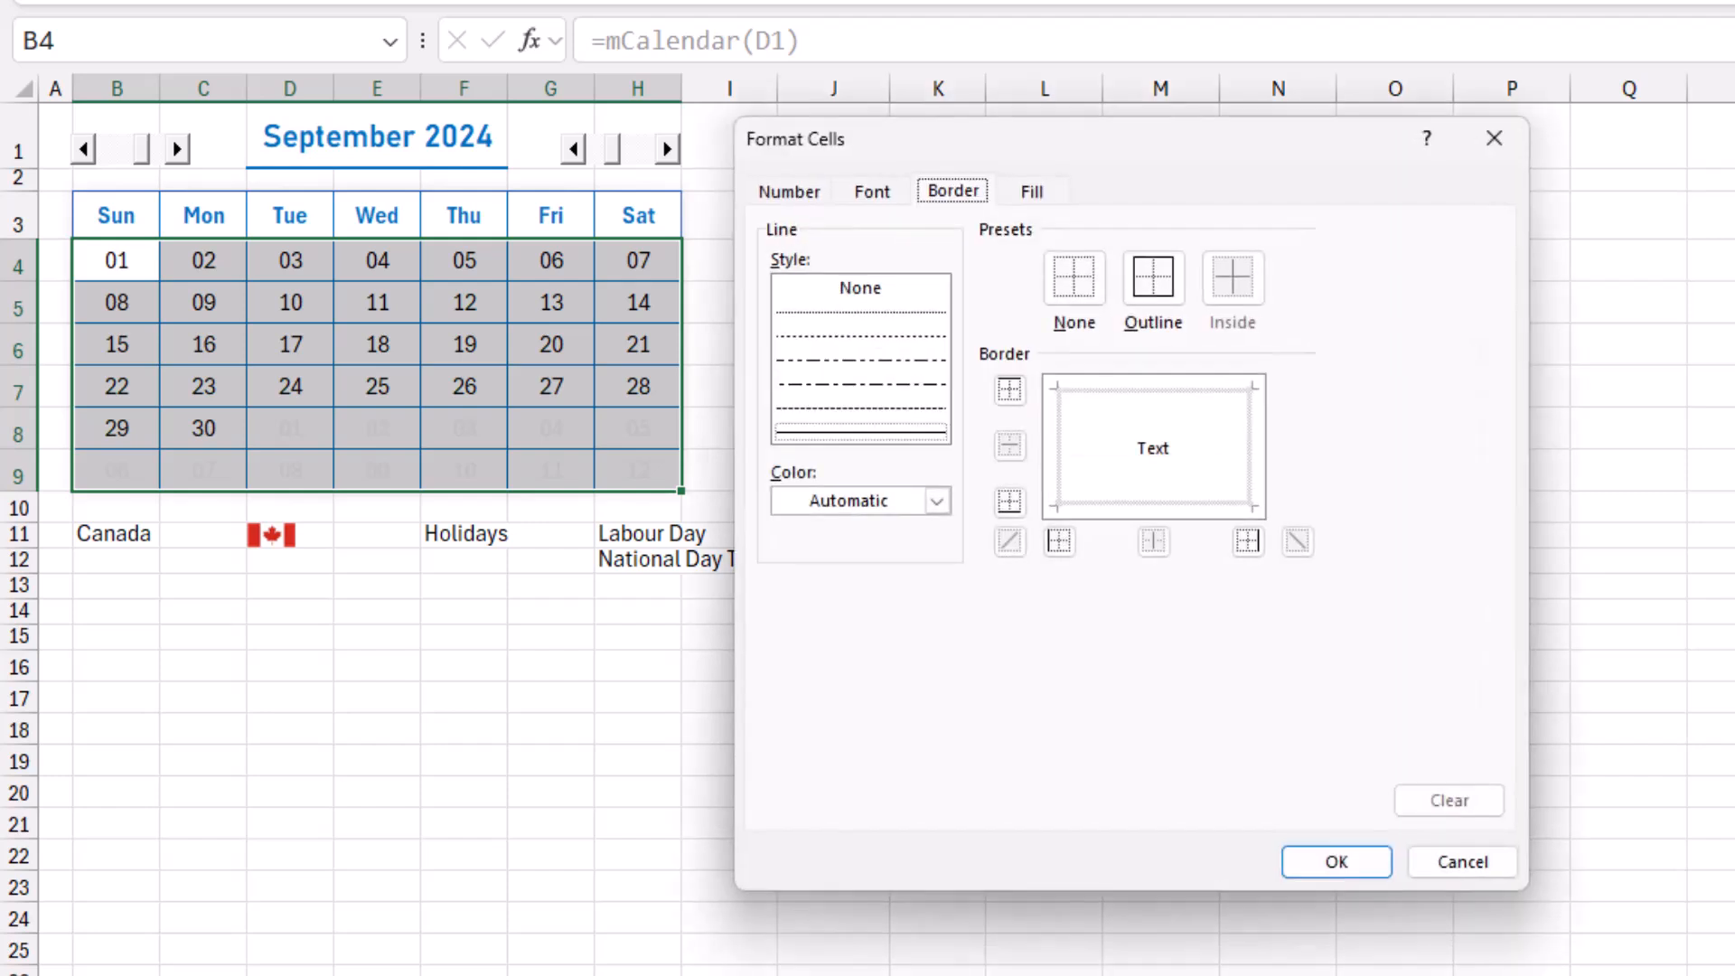
left_click(1032, 192)
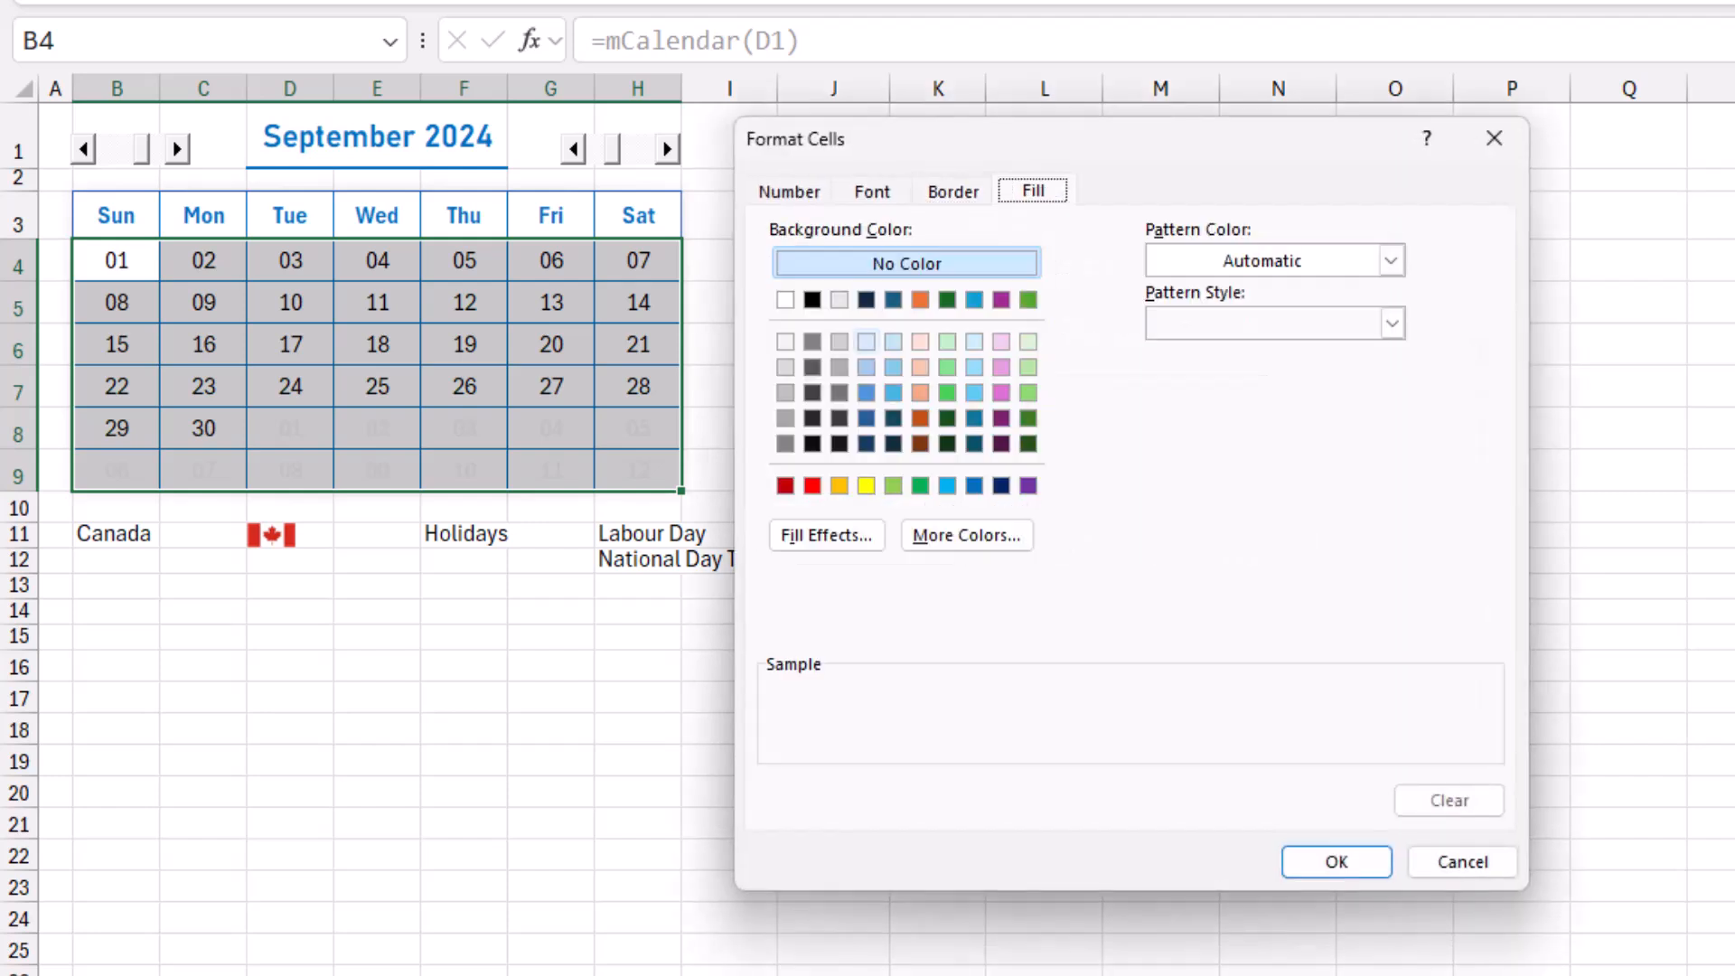
left_click(865, 340)
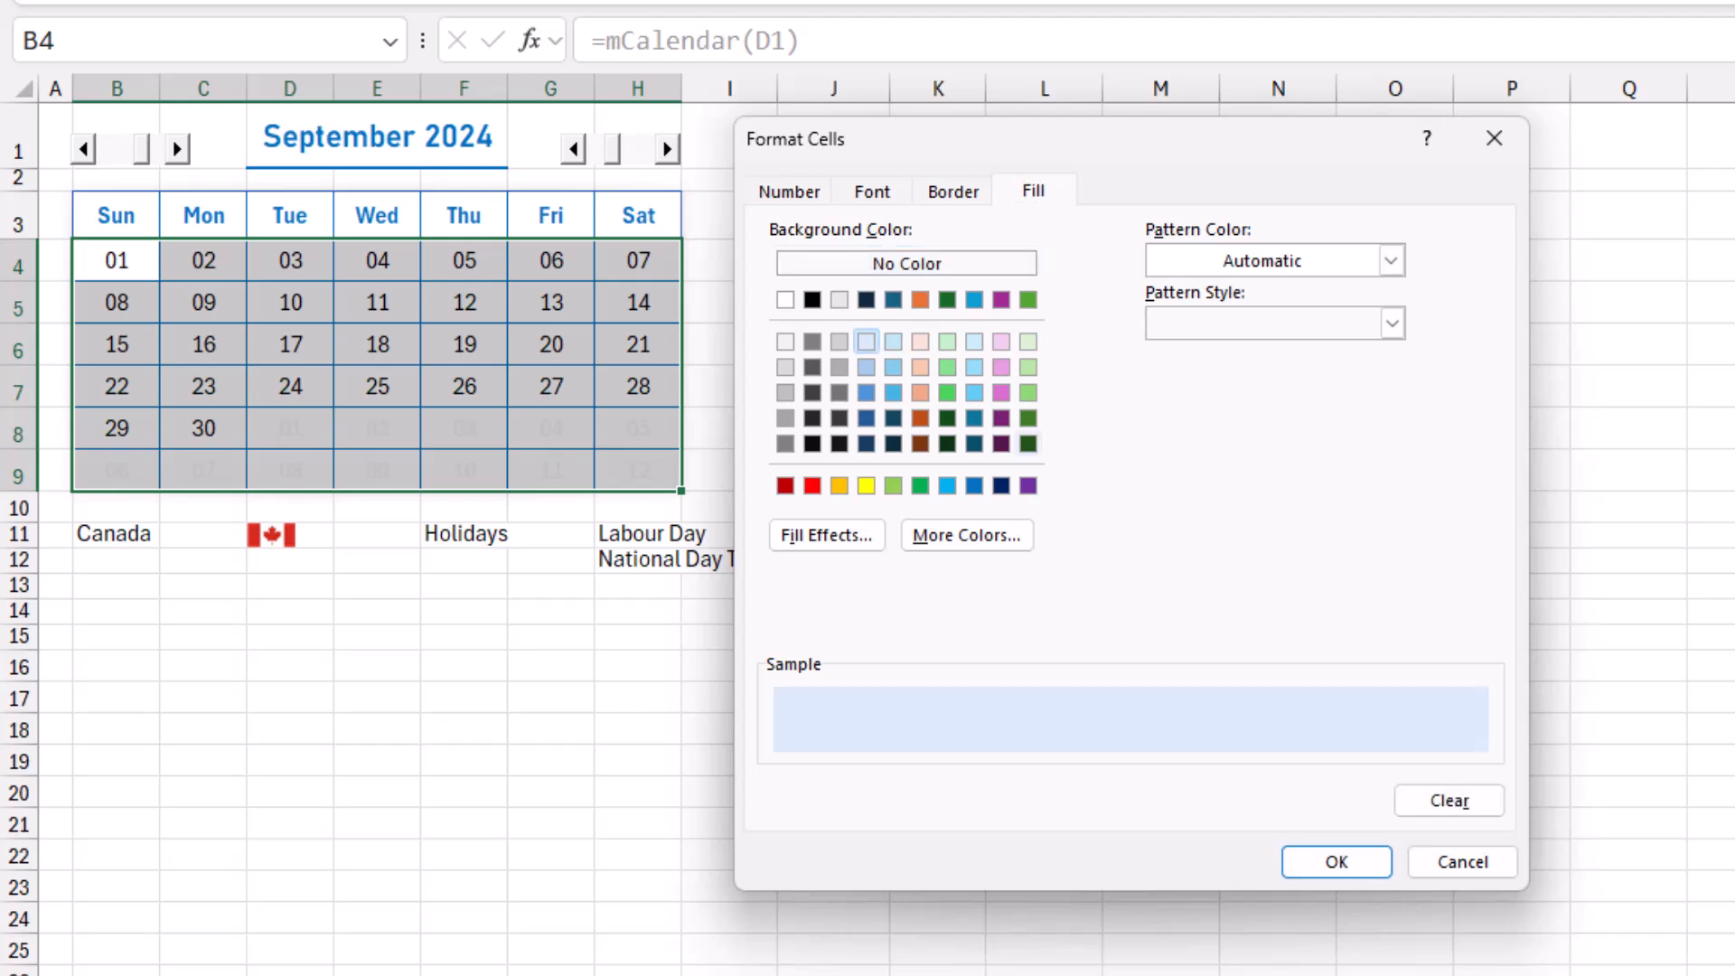
key("Return")
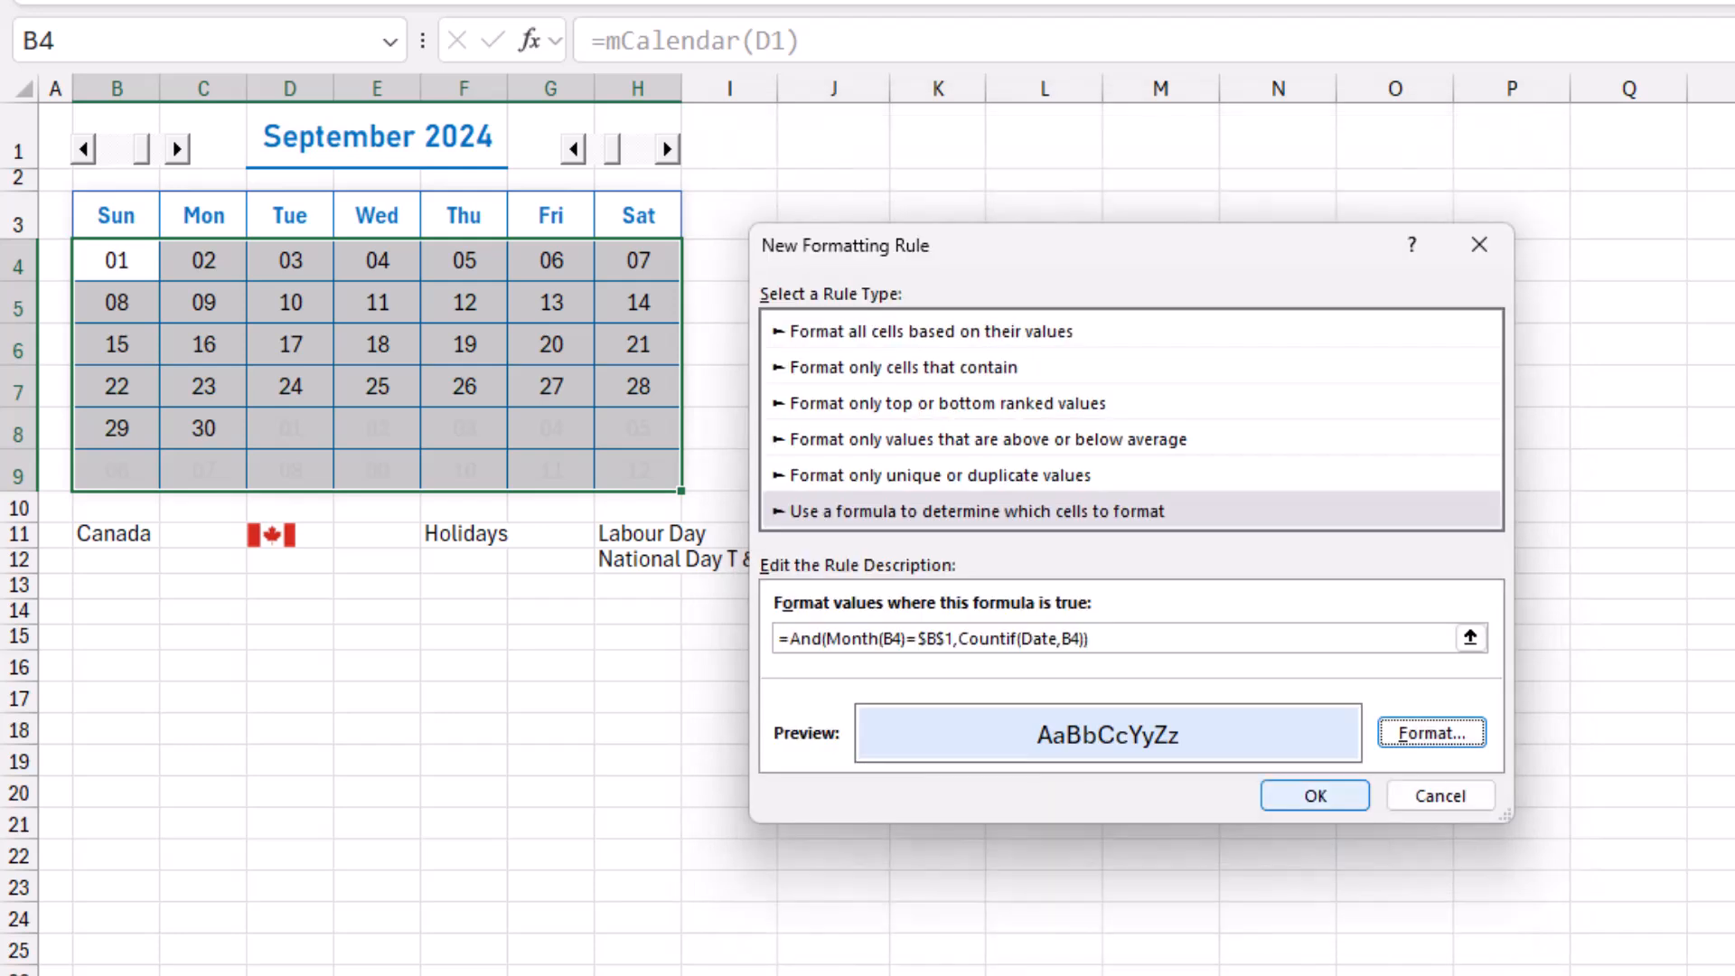
key("Return")
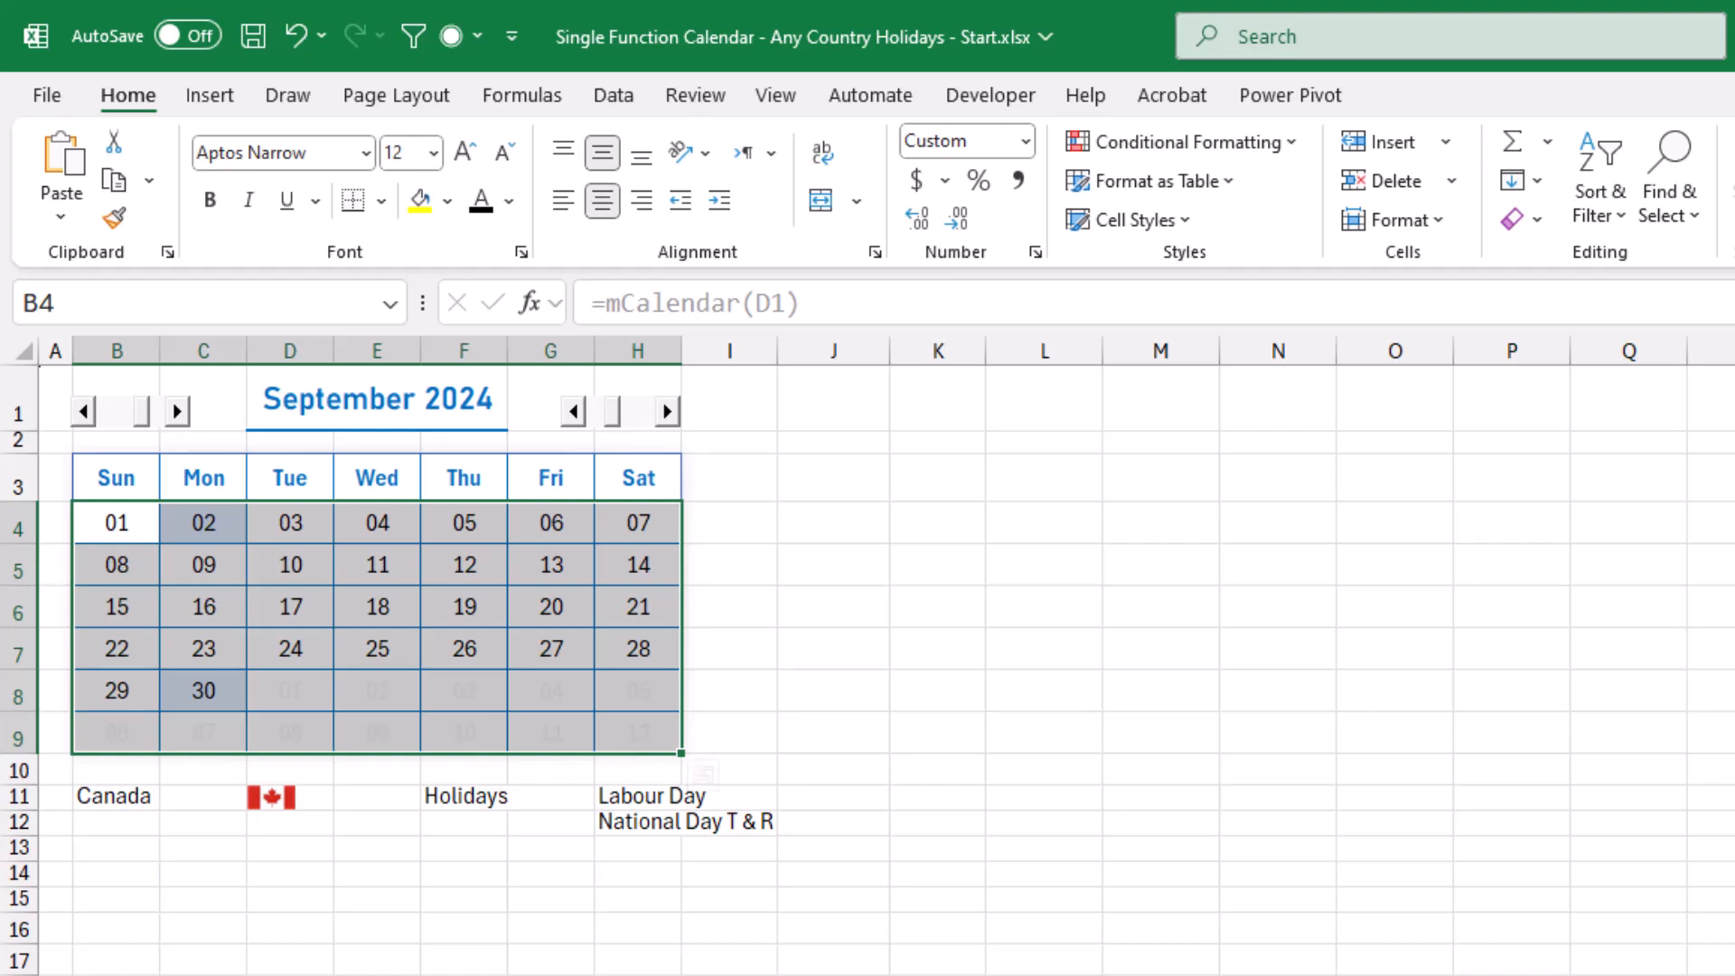
Hide the gridlines on the Monthly sheet and deselect the calendar range.
left_click(776, 95)
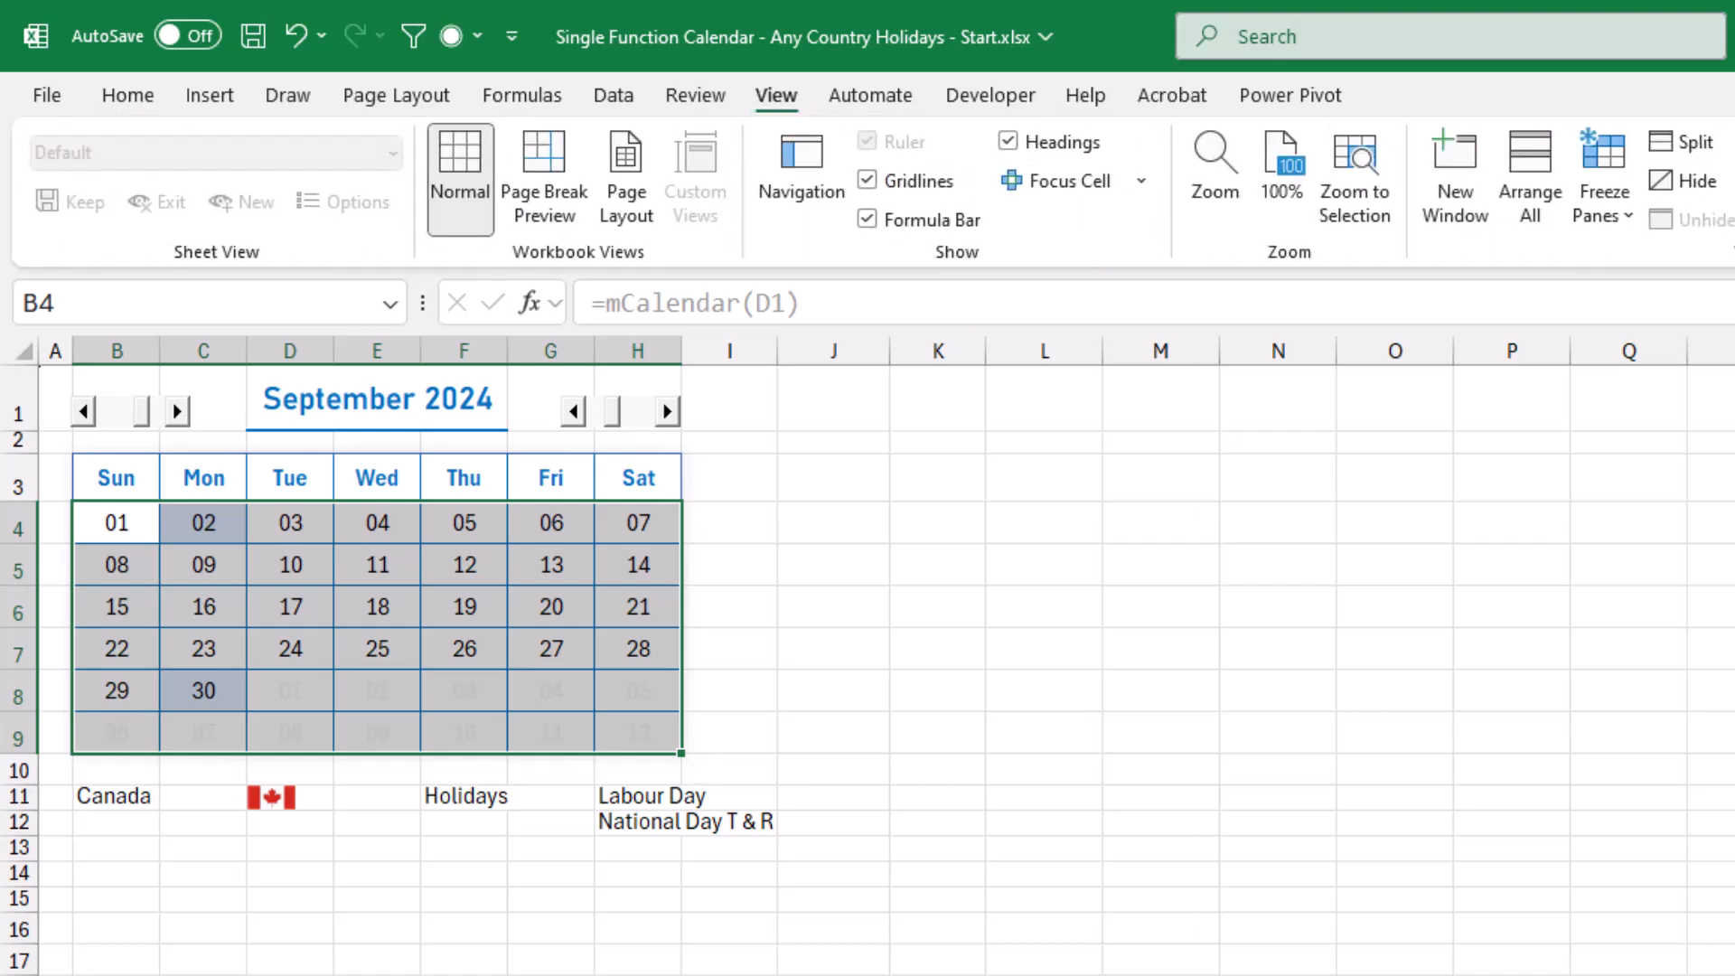
left_click(867, 179)
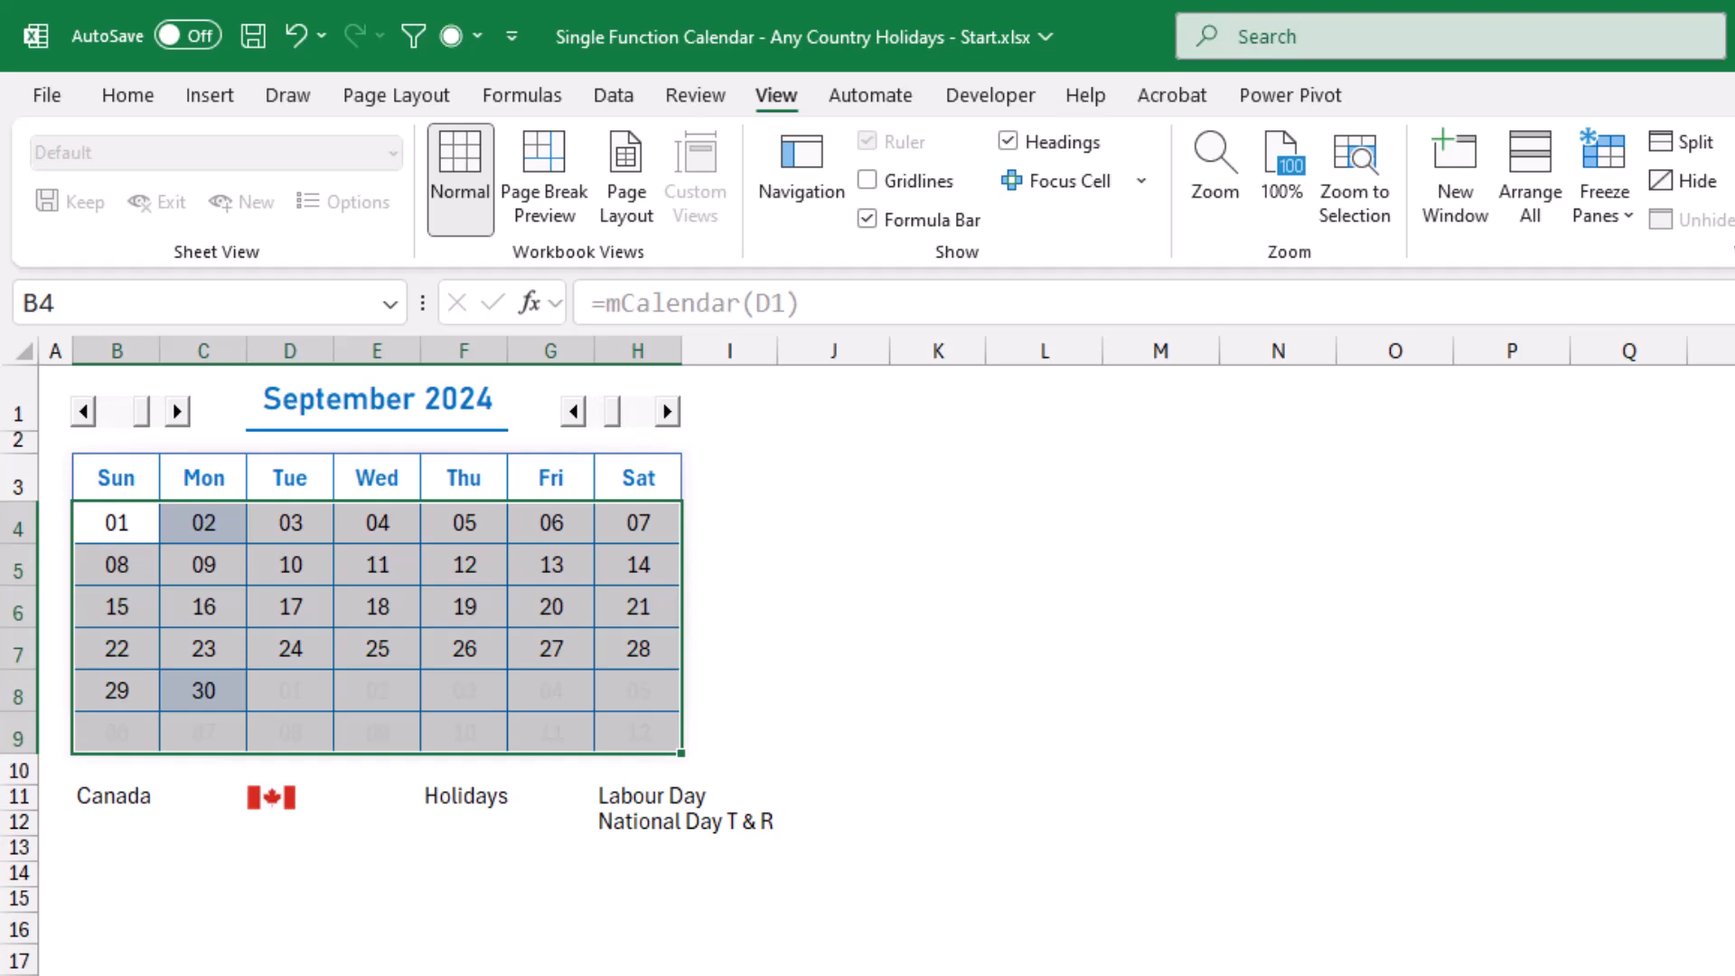
left_click(1278, 959)
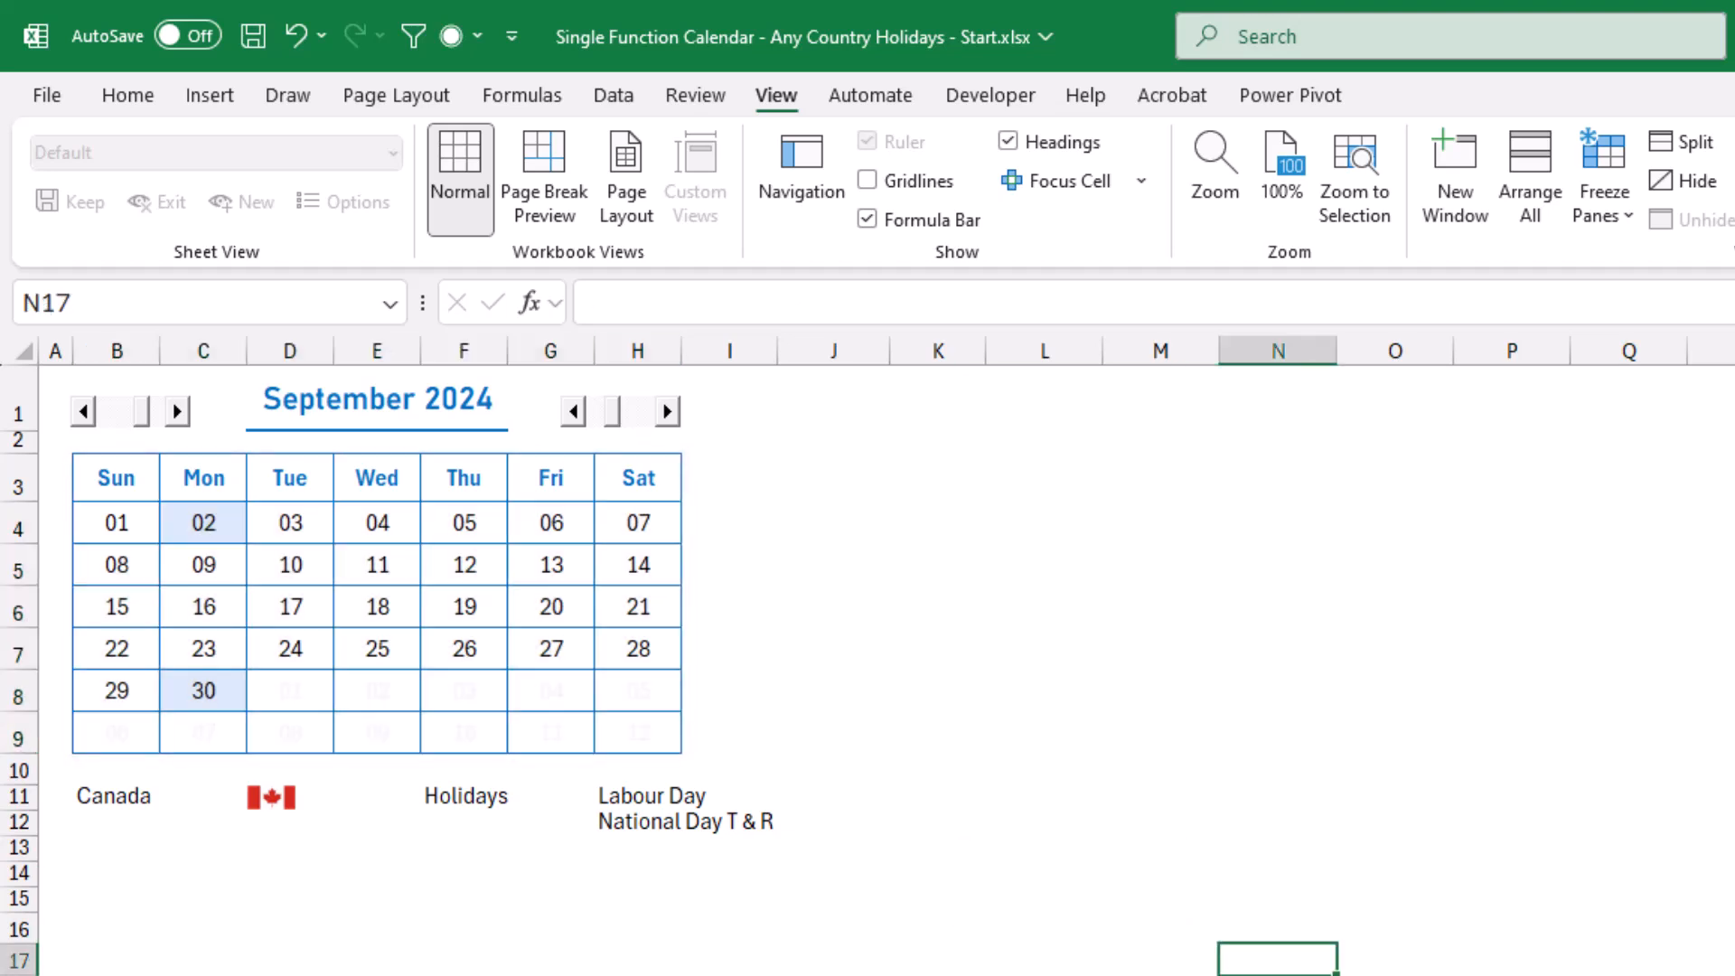
Check the holiday list and highlighting by moving the calendar back to July 2024, ahead to July 2026, and returning to September 2024.
left_click(83, 412)
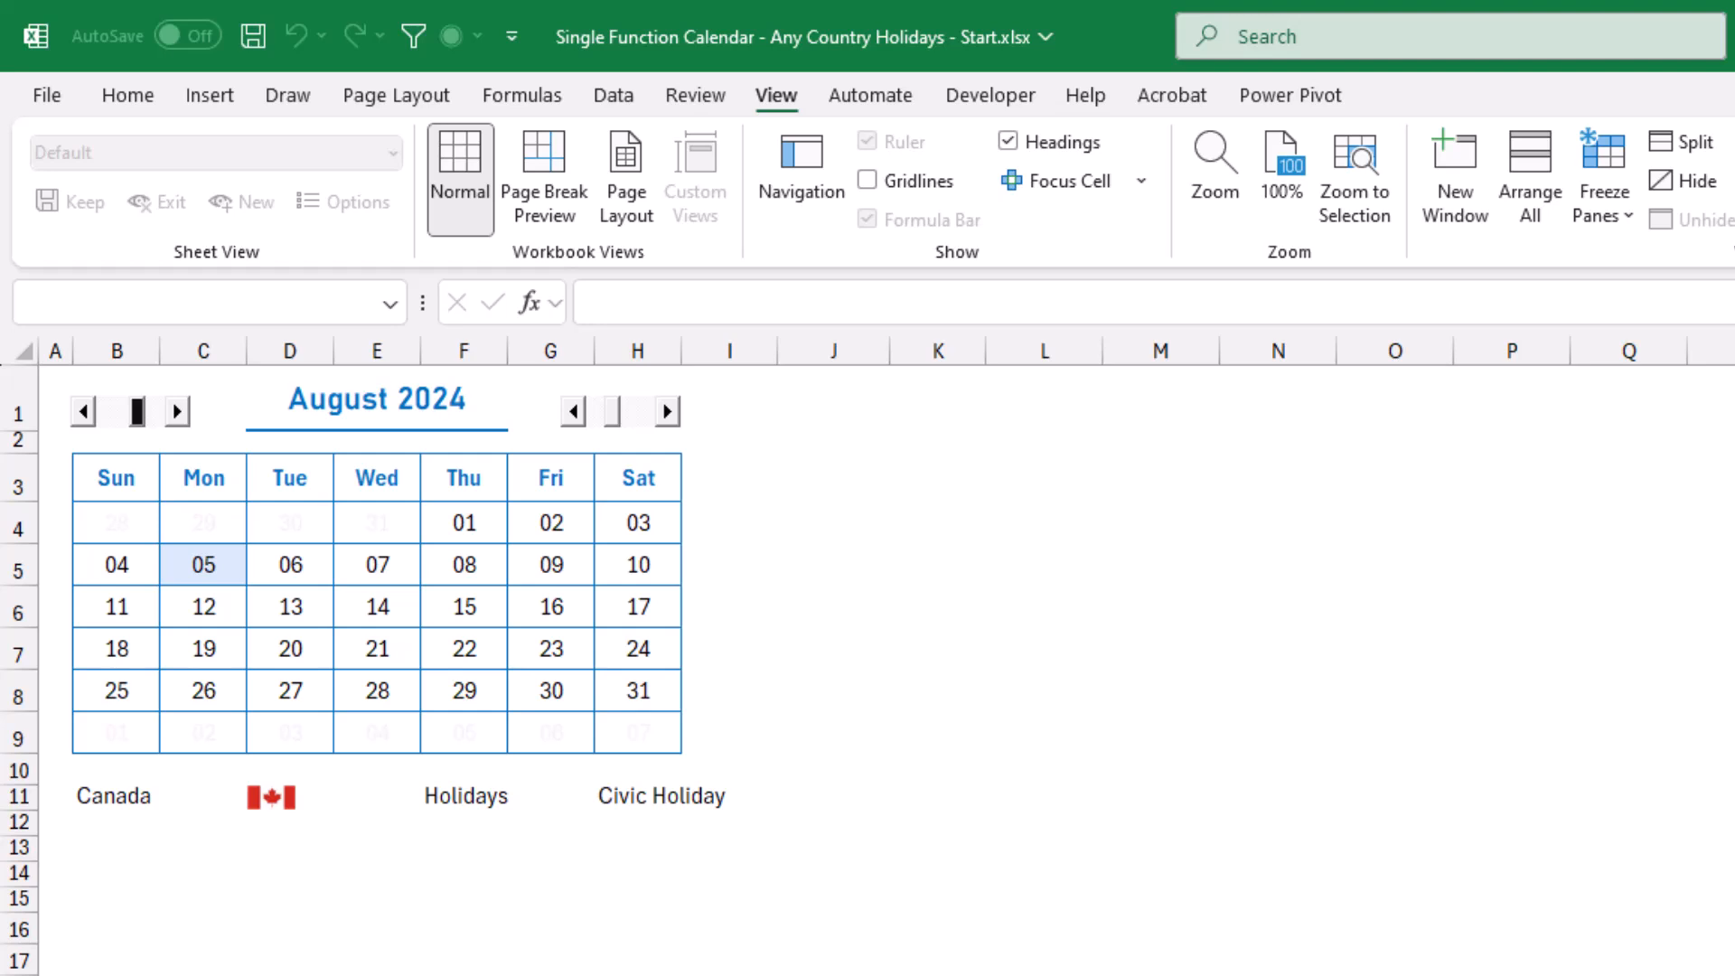
left_click(83, 411)
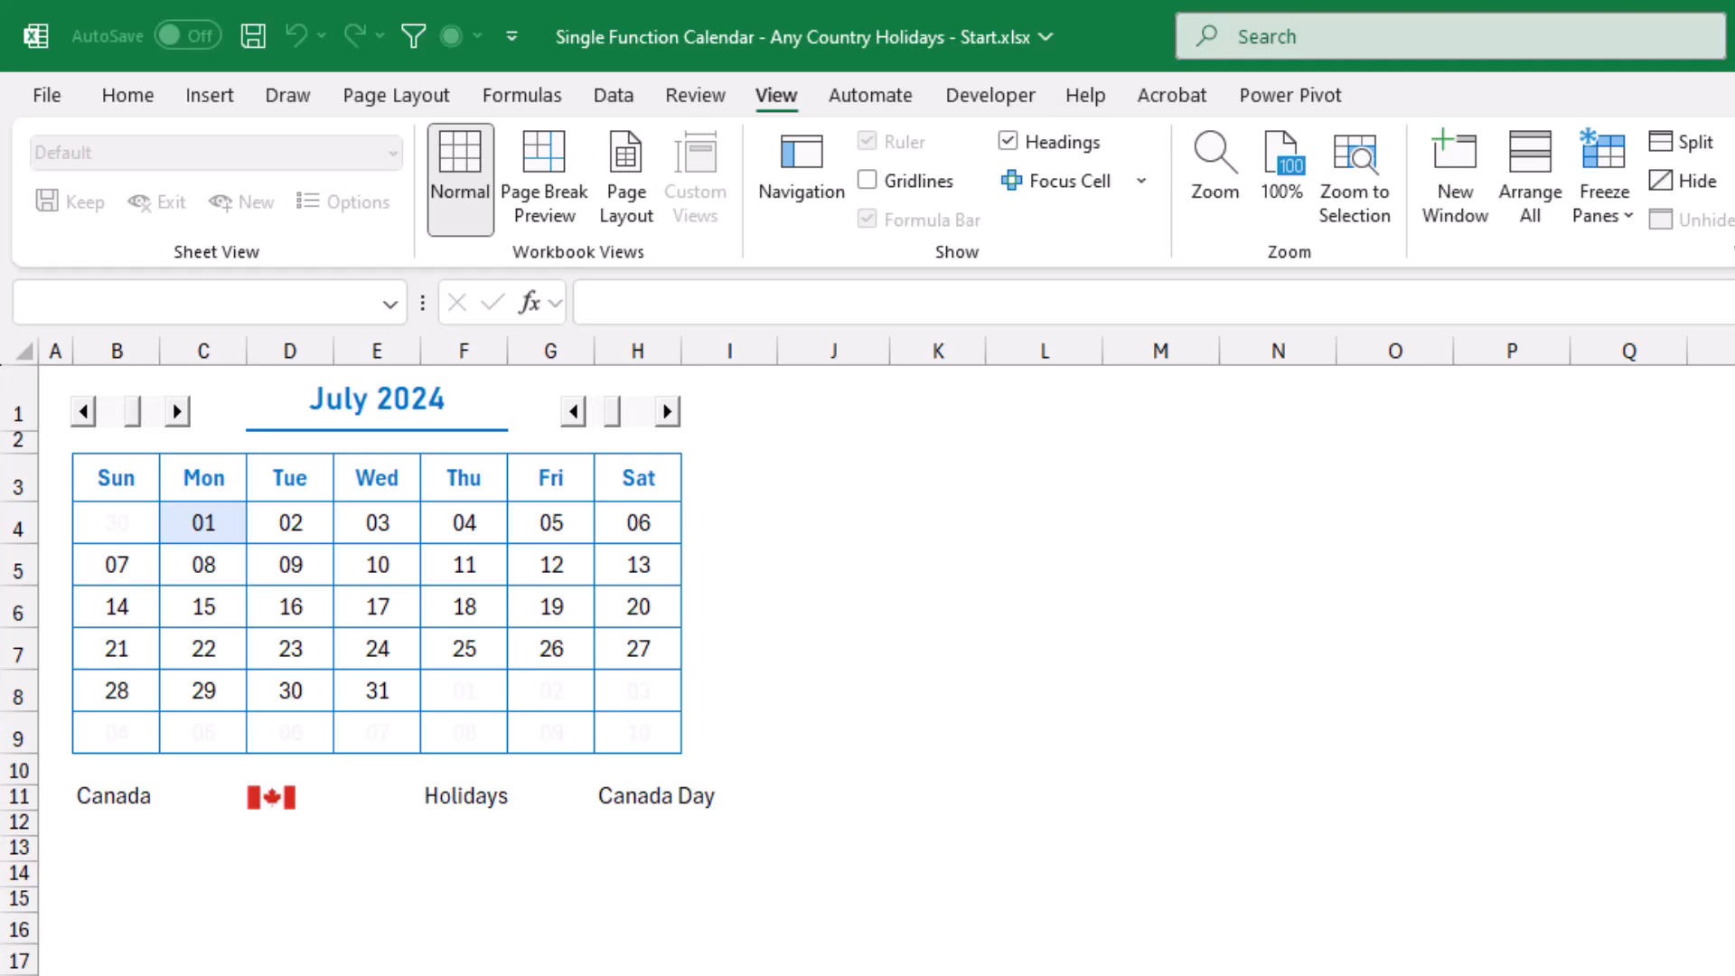
left_click(667, 411)
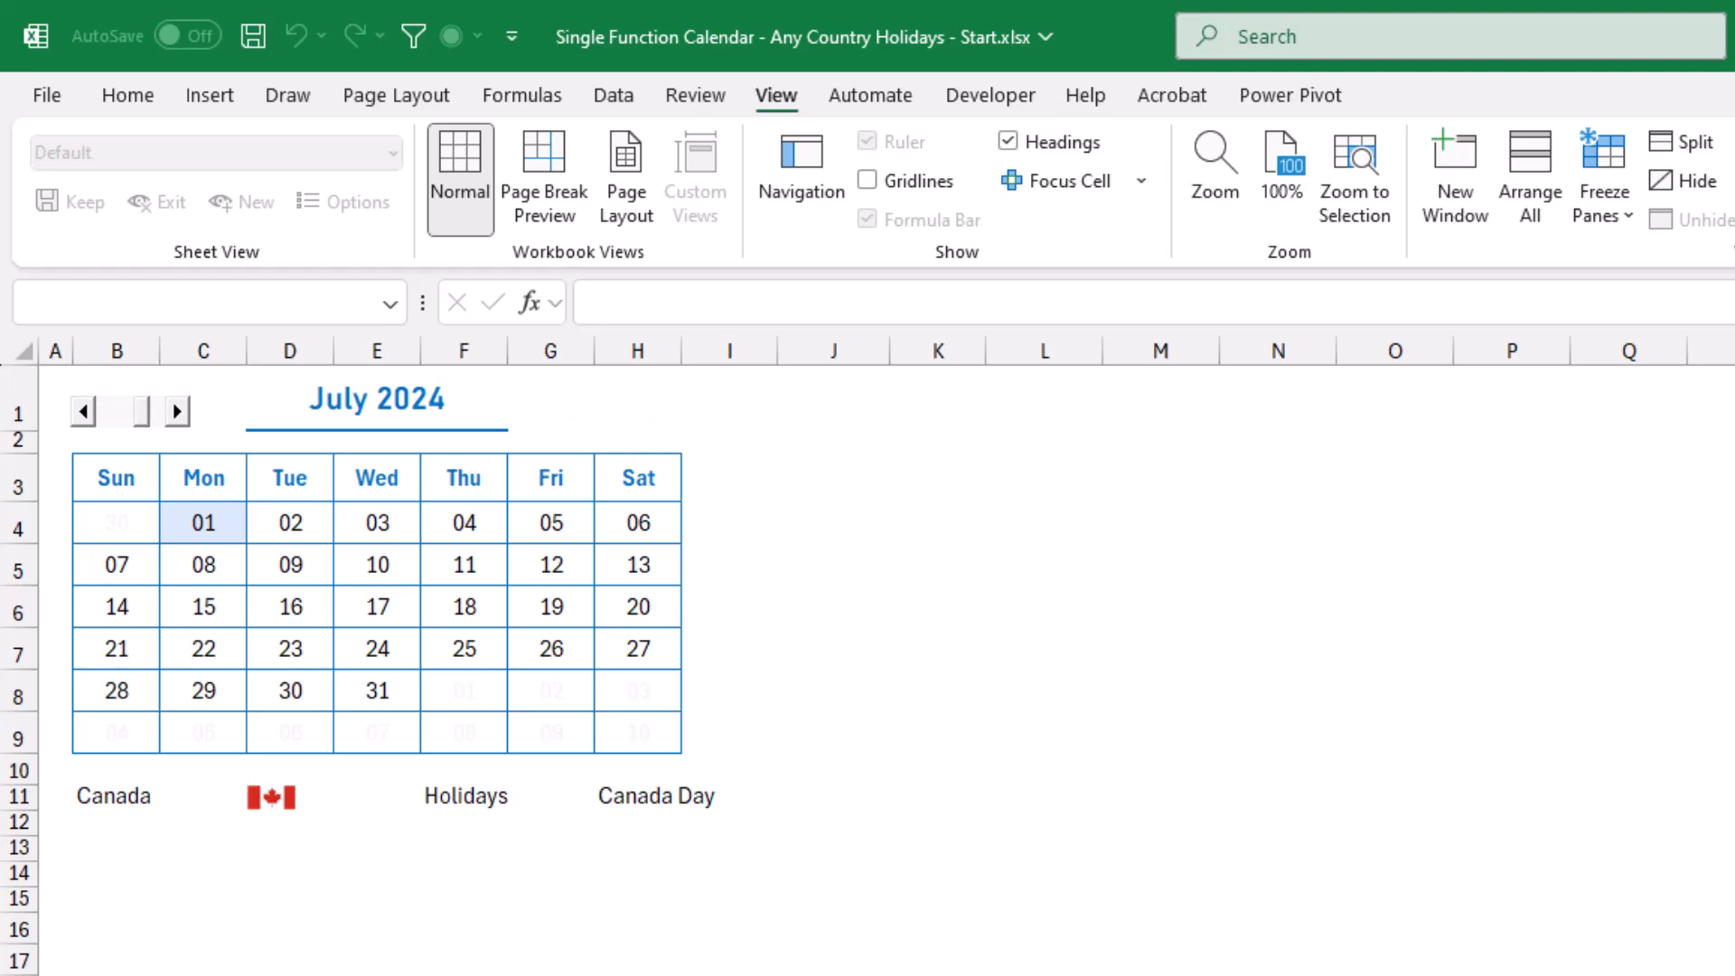
left_click(667, 411)
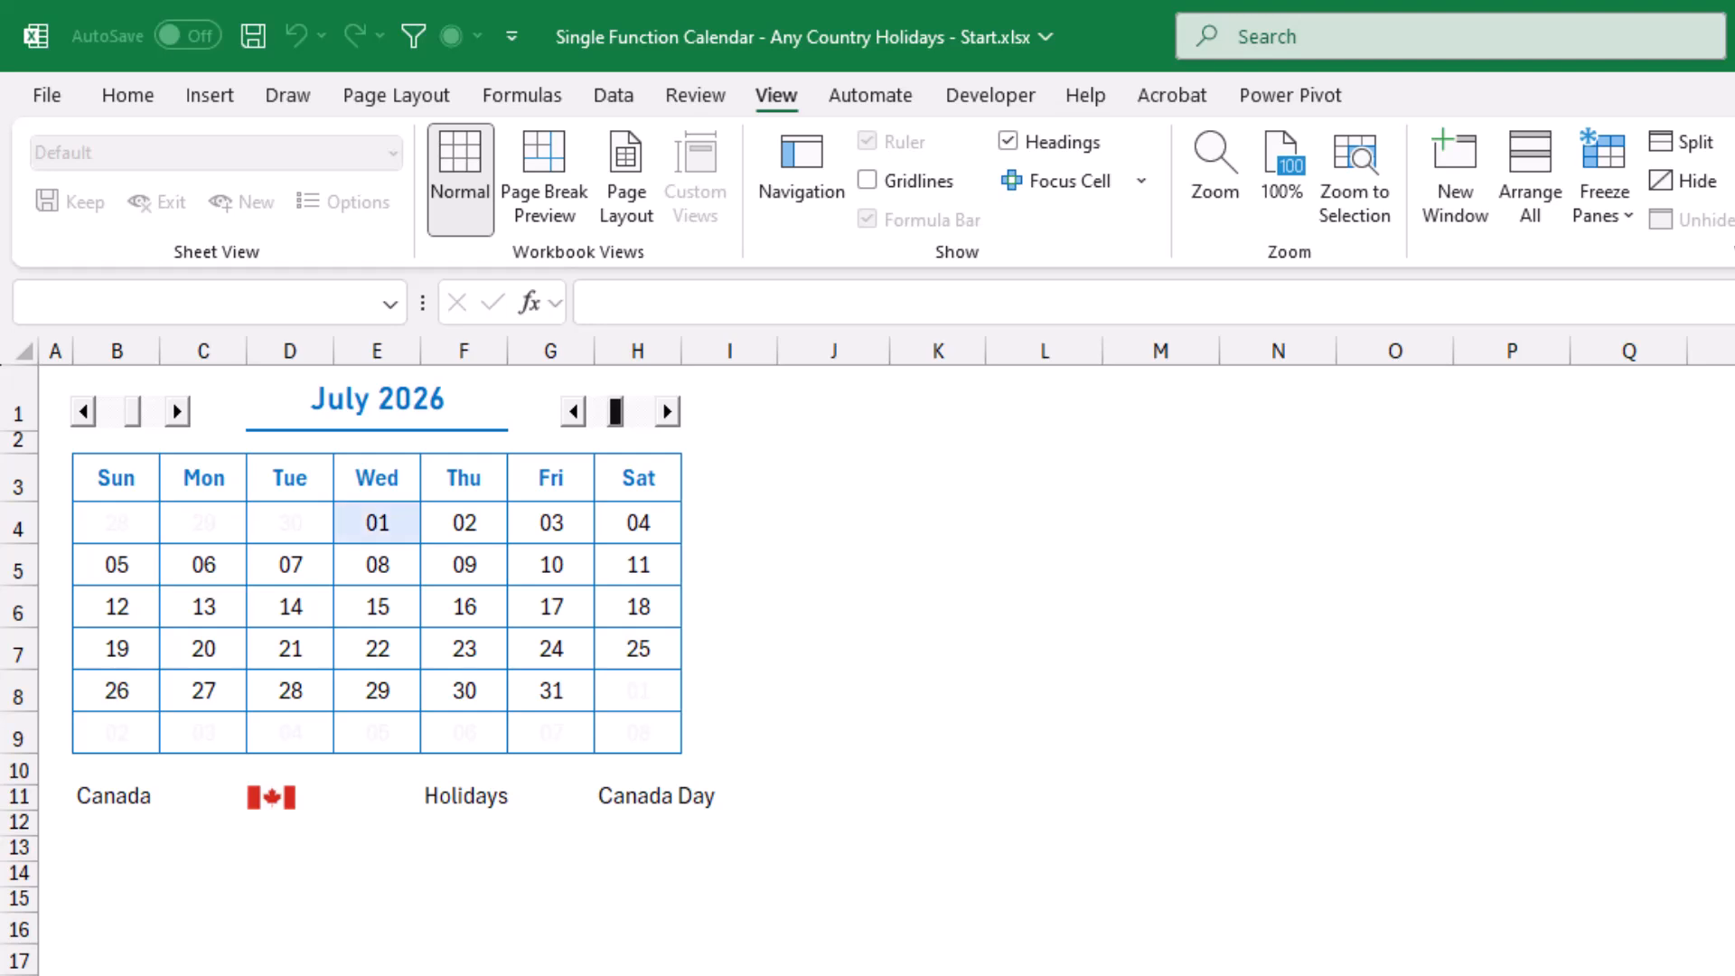
left_click(574, 411)
left_click(574, 411)
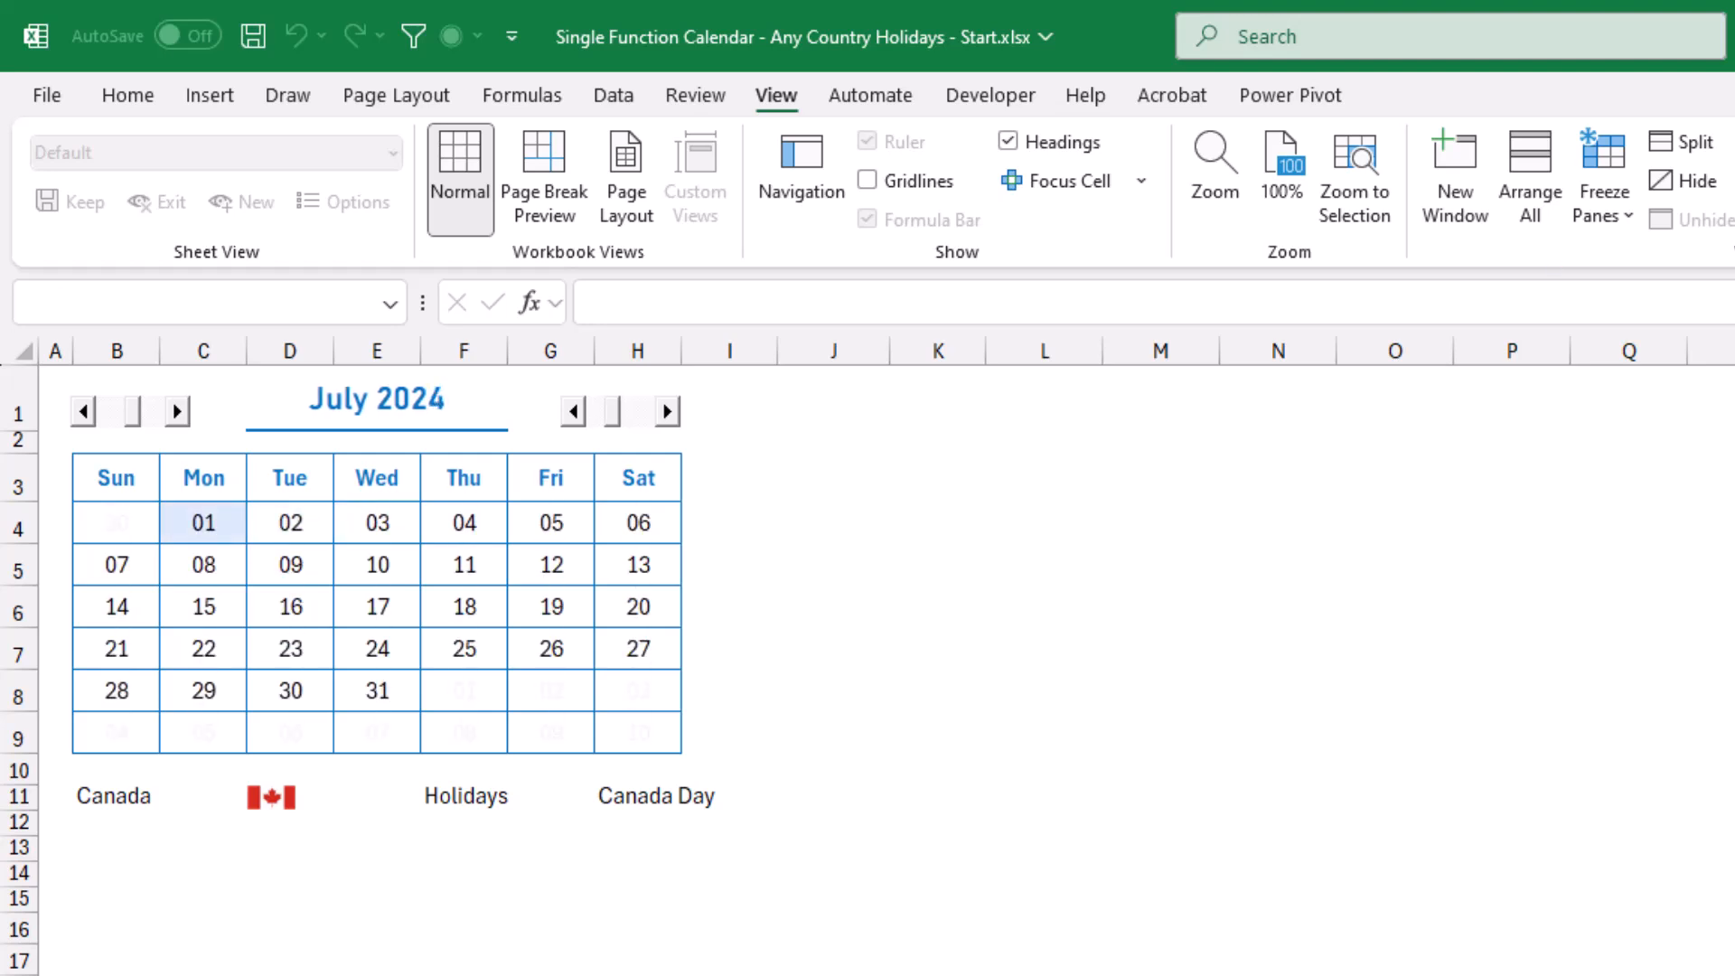
left_click(177, 411)
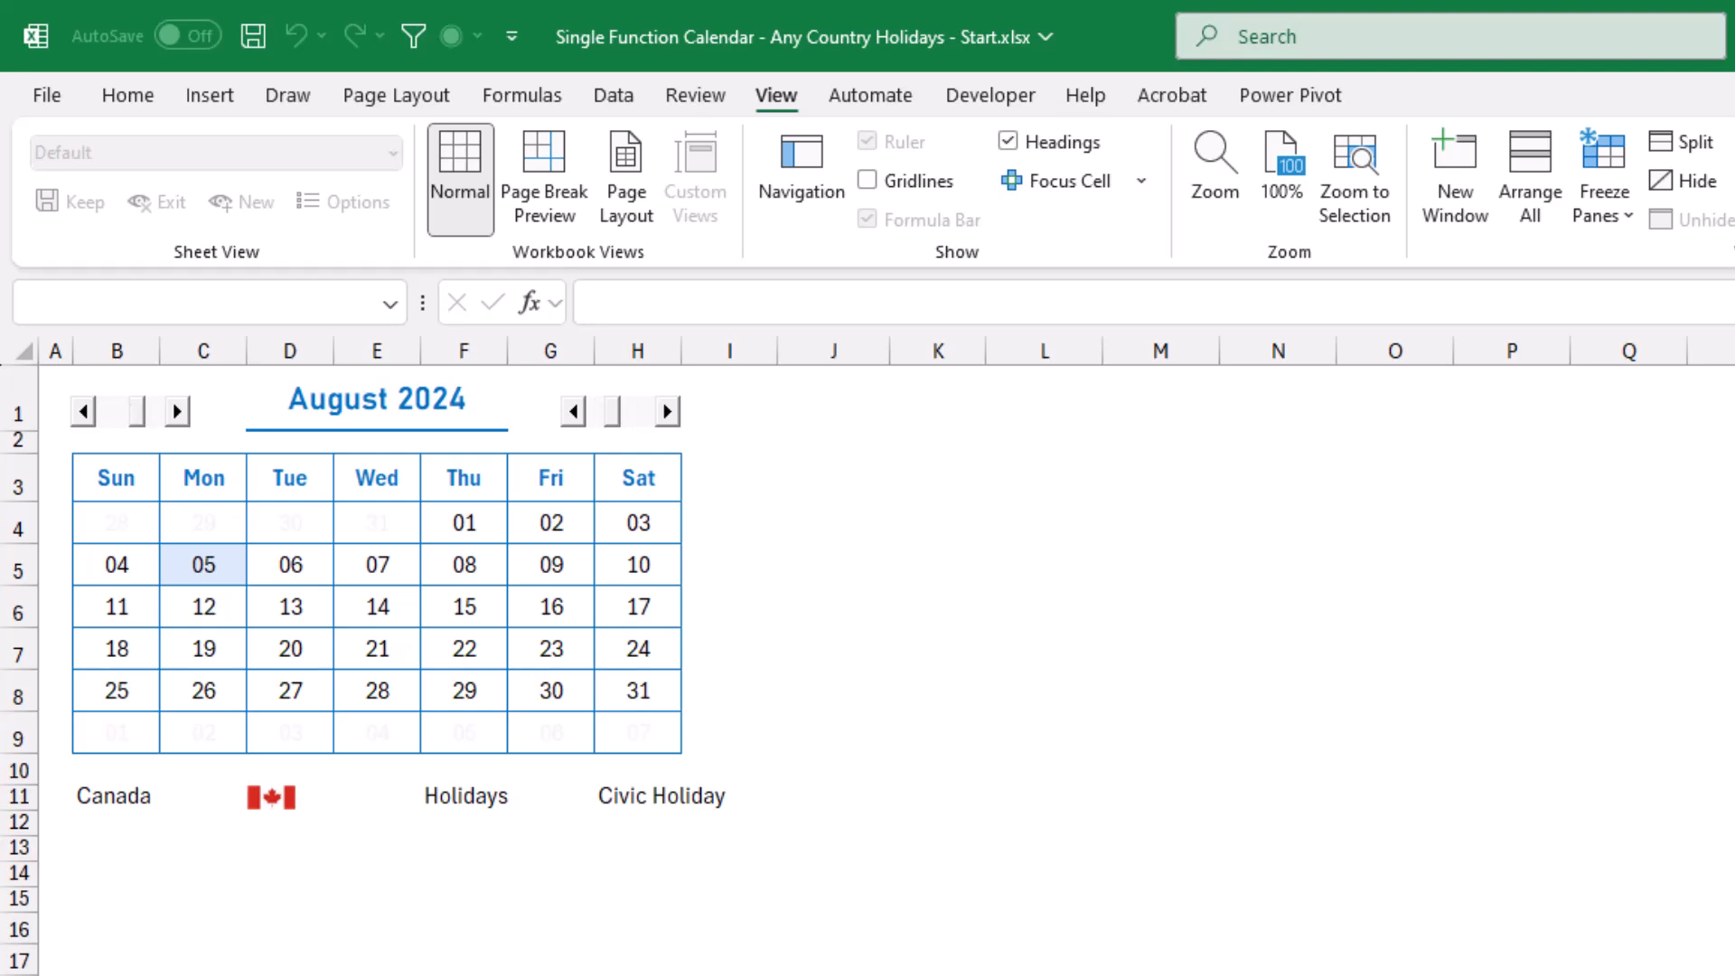
left_click(177, 411)
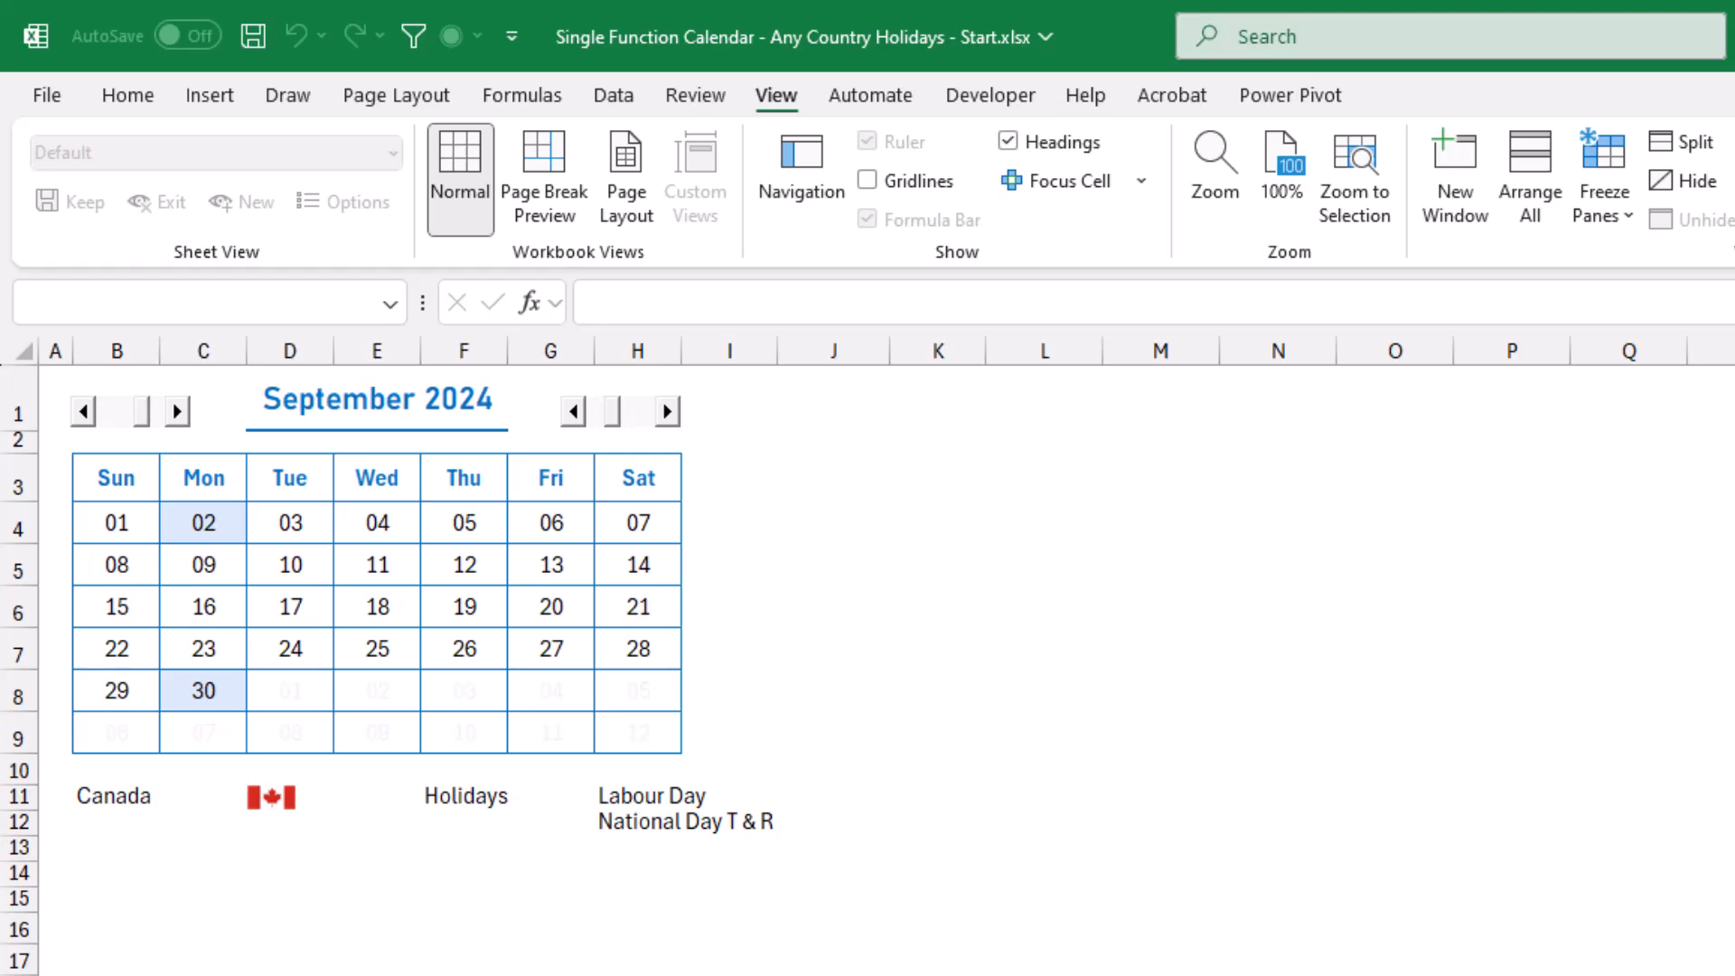
Change the country in cell B11 to USA.
left_click(116, 797)
left_click(173, 798)
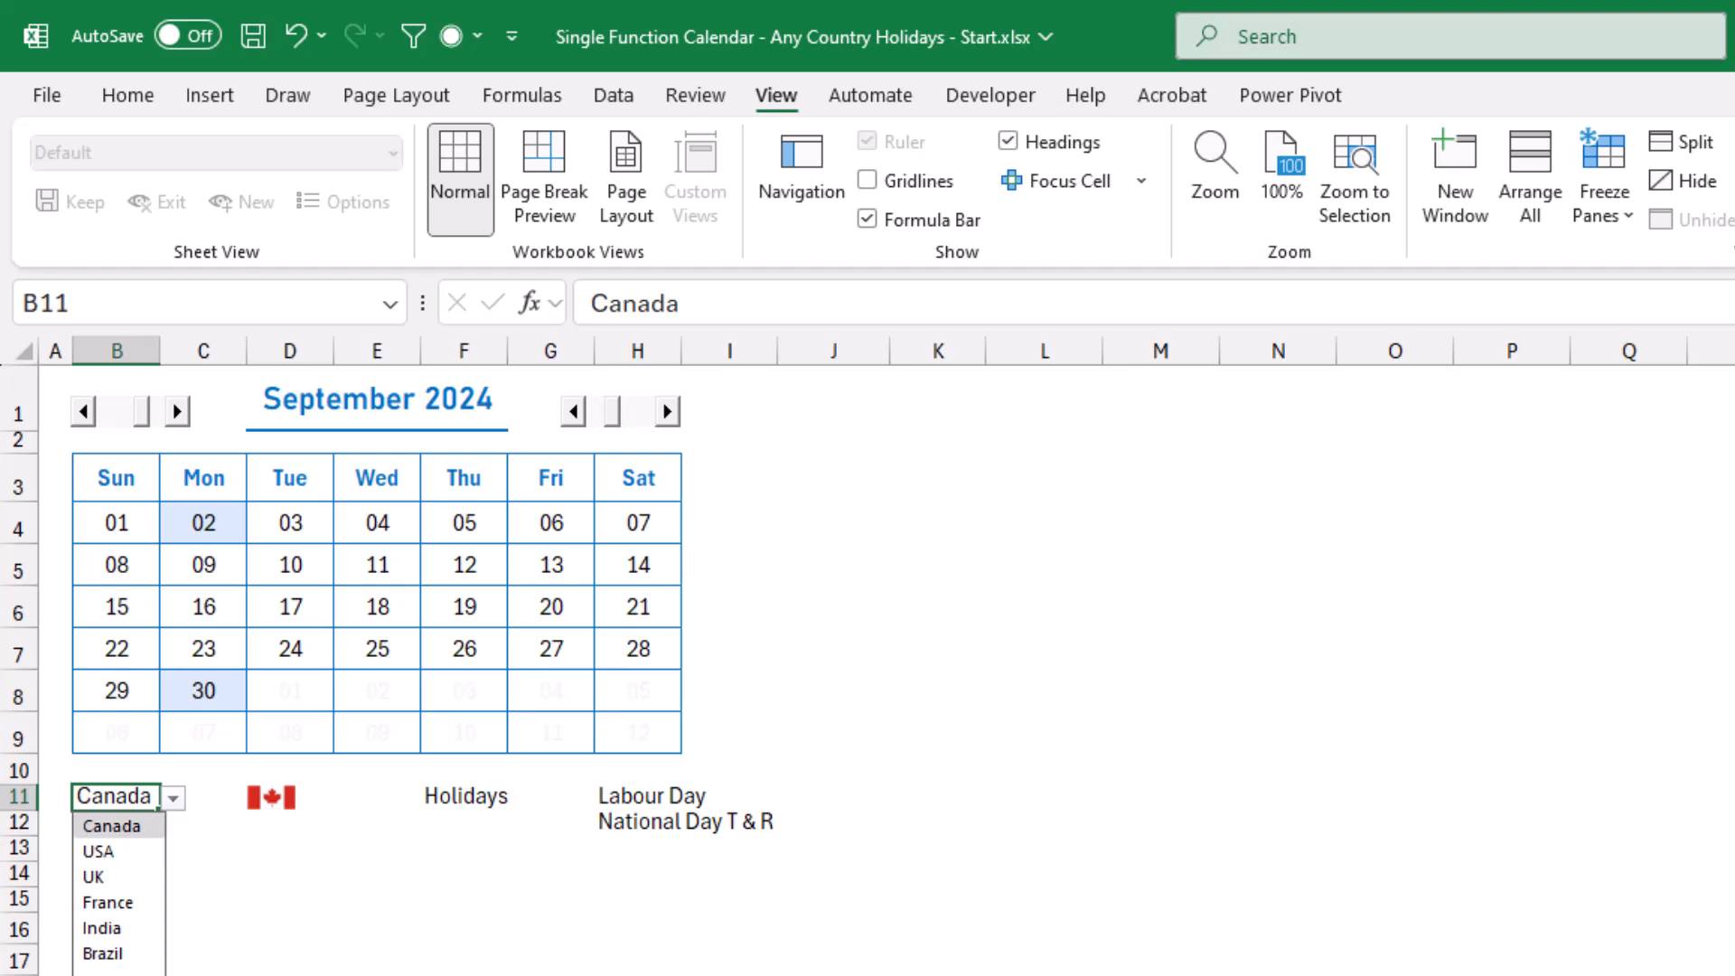
left_click(97, 852)
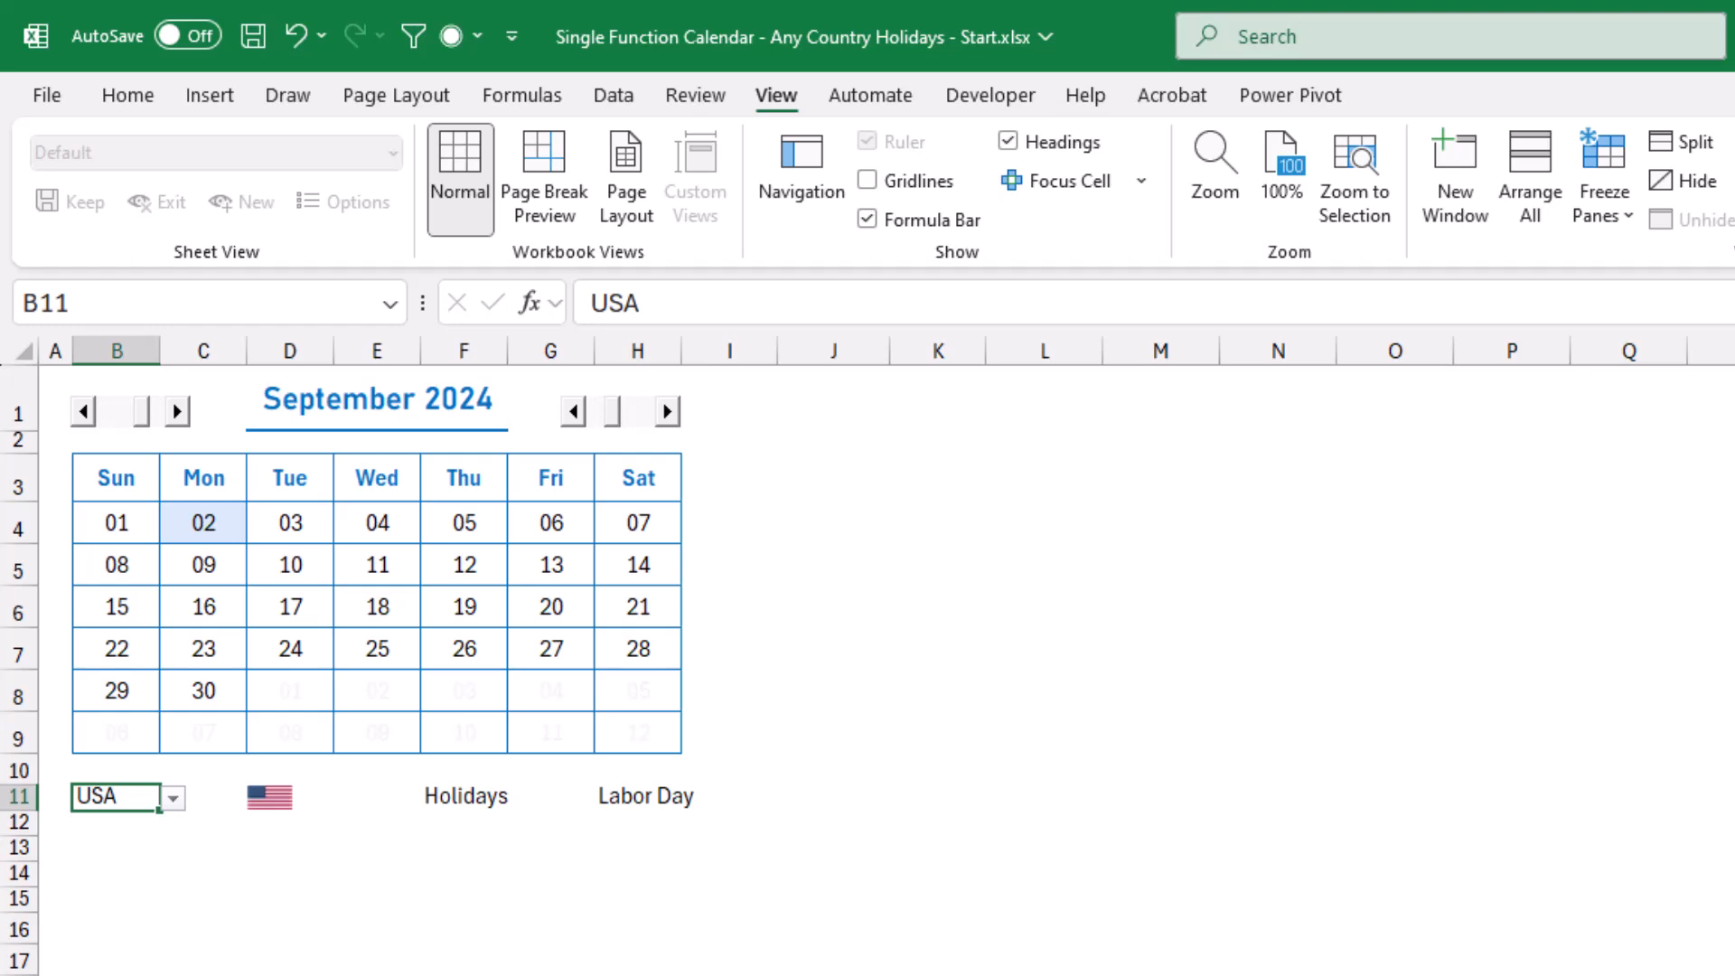
Advance the calendar month by month from September to December 2024 to check the USA holidays, and move the selection away from the calendar.
left_click(177, 411)
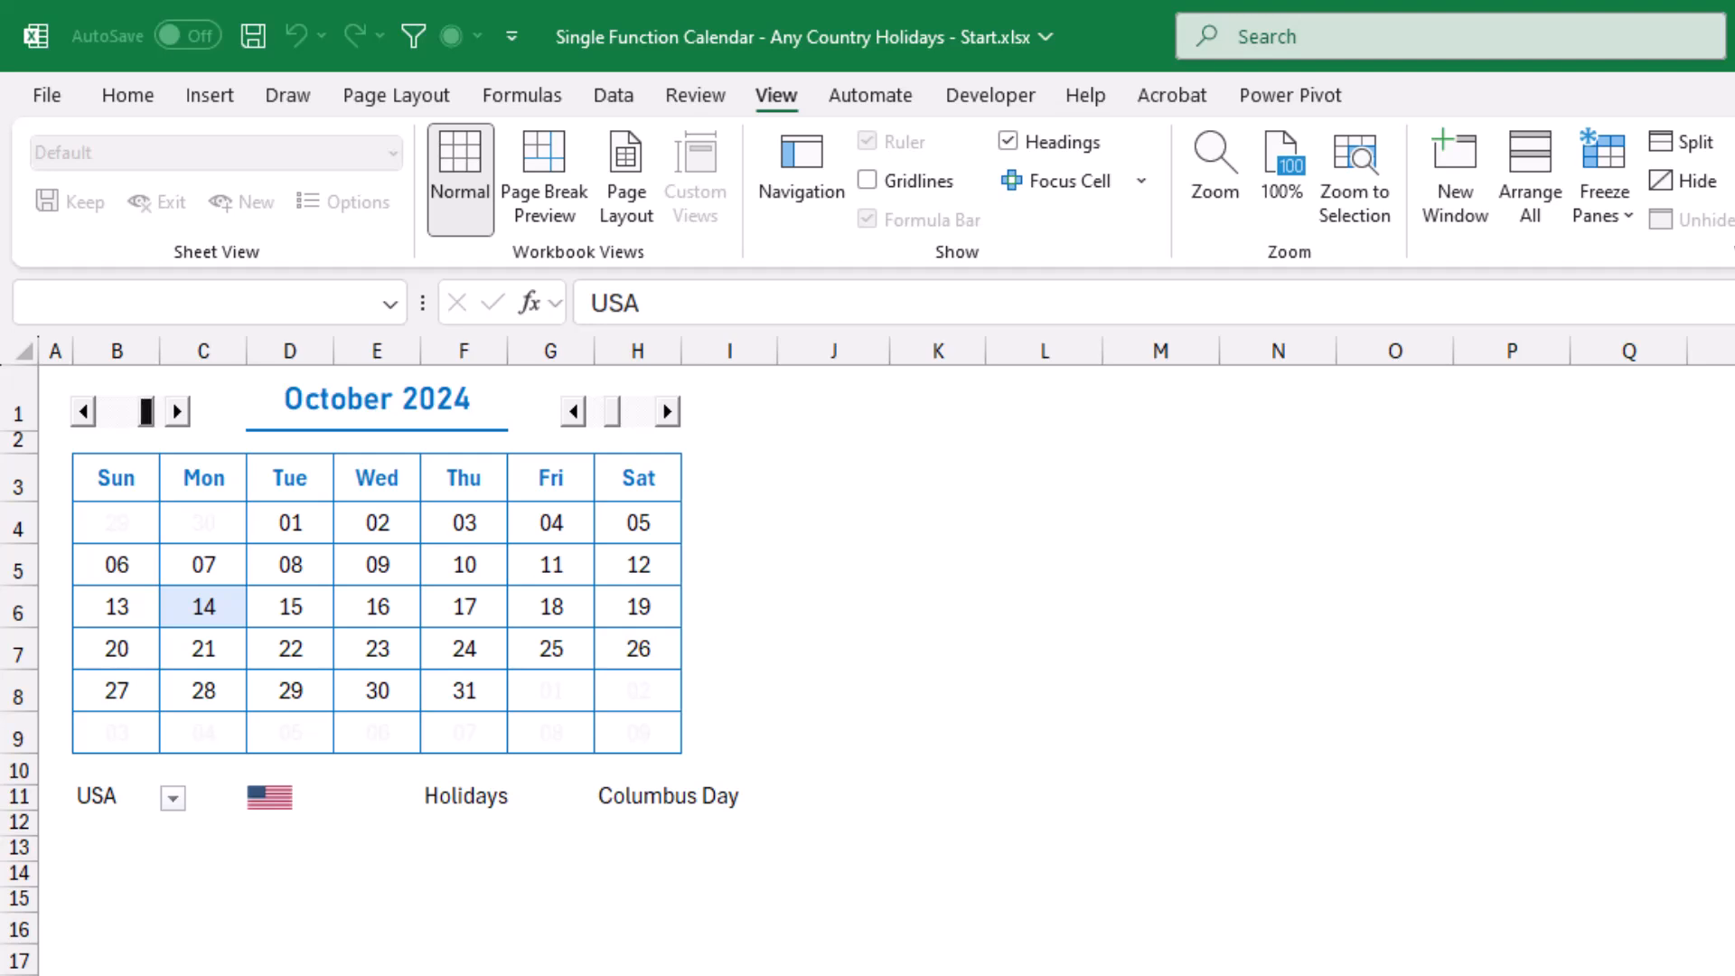
key("Right")
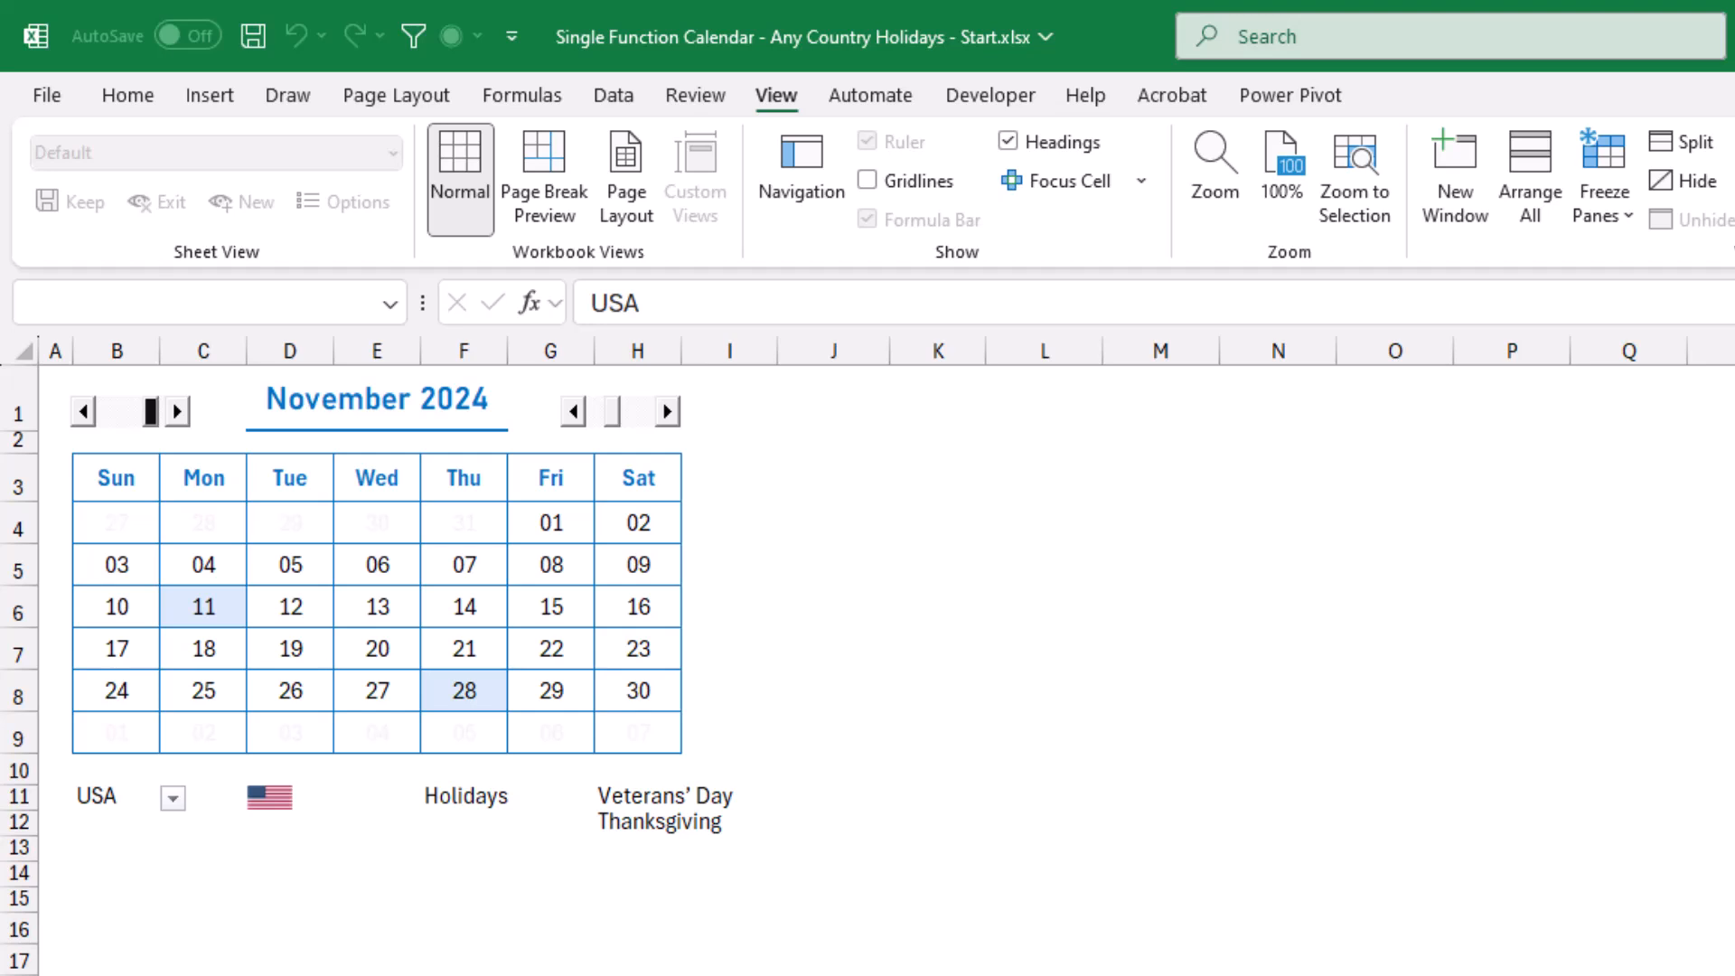
key("Right")
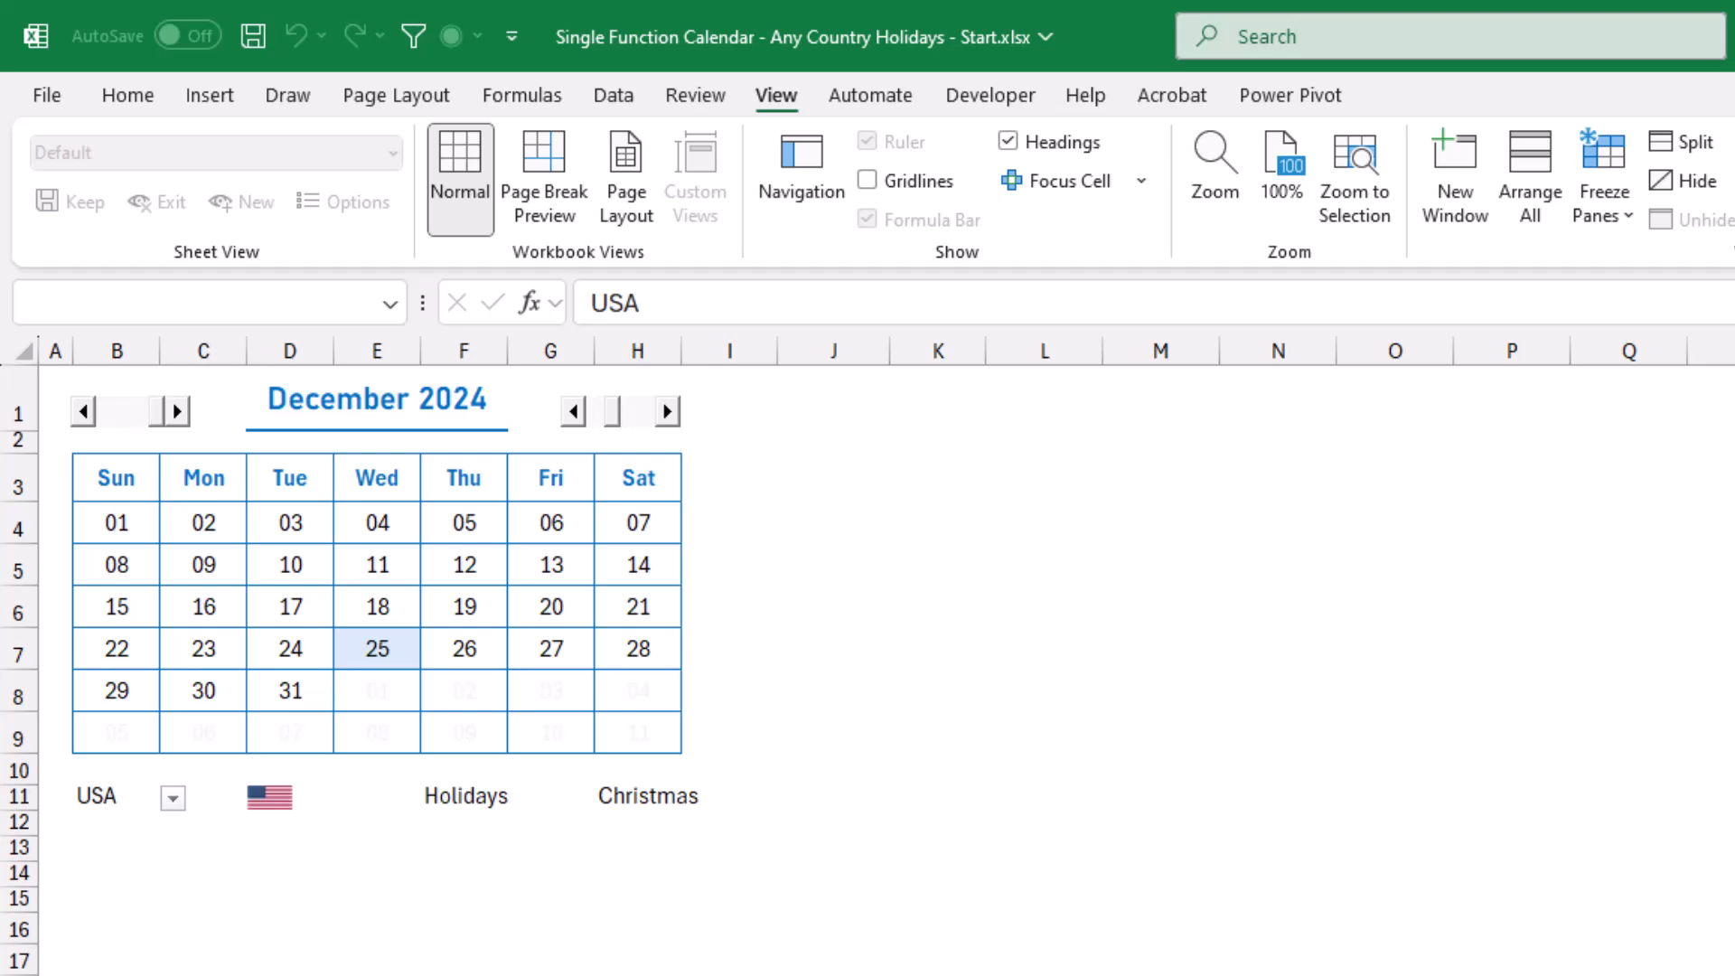
left_click(1734, 975)
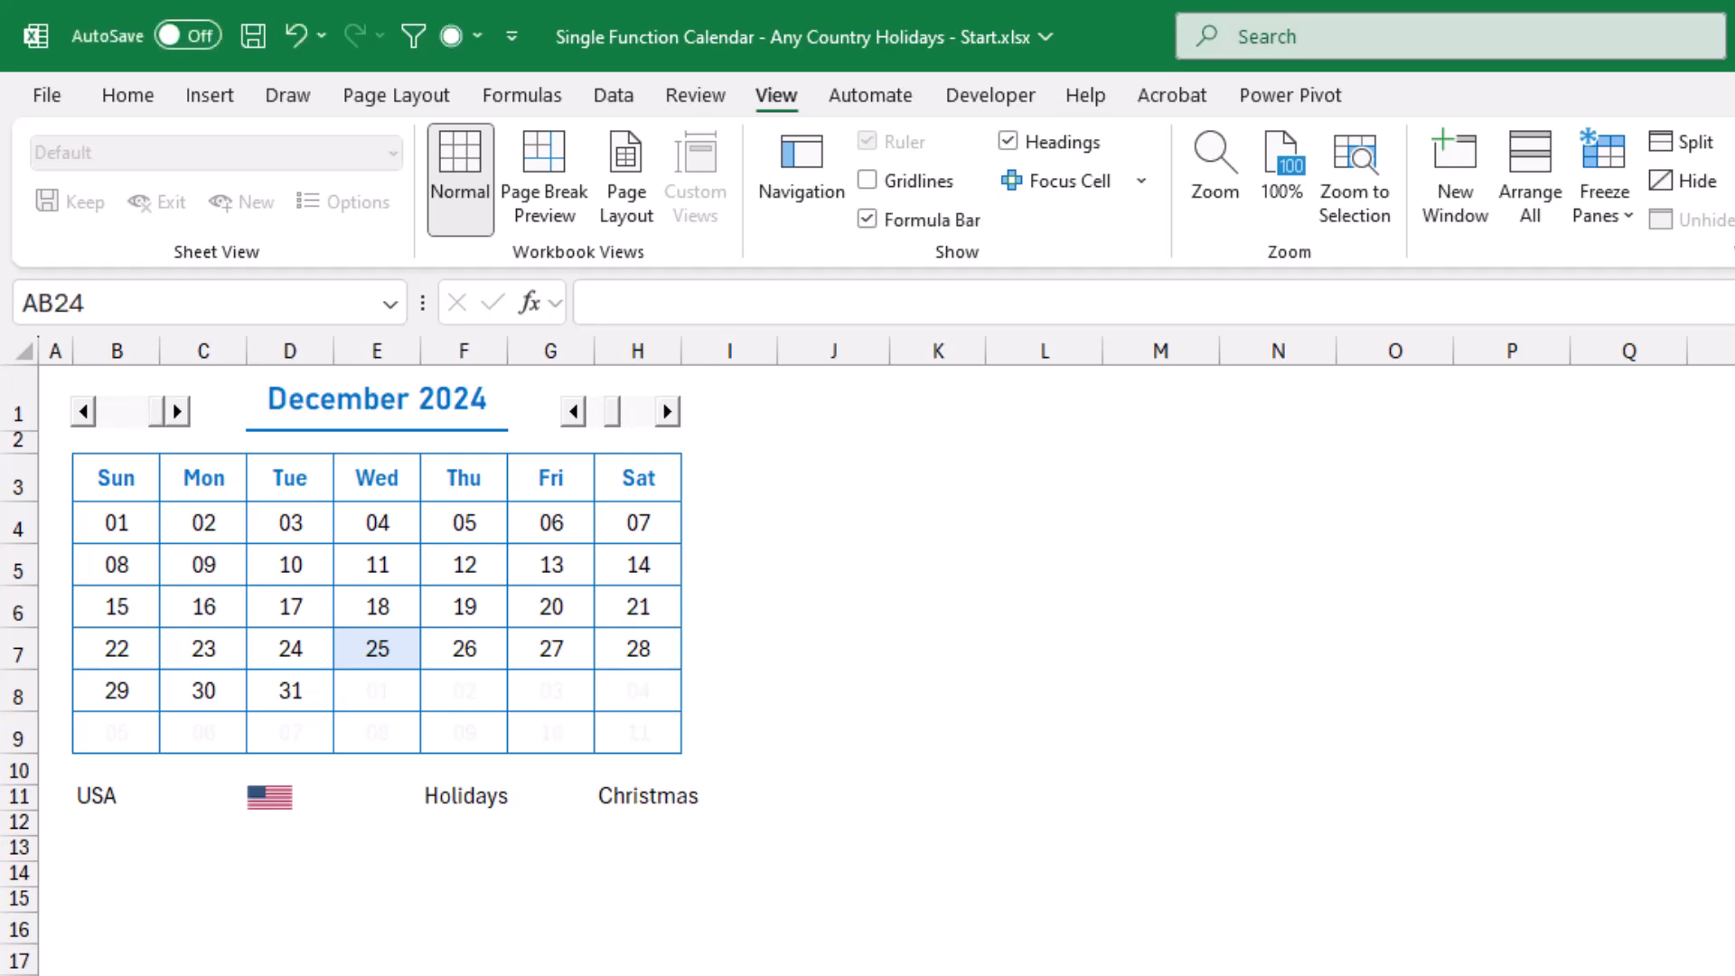